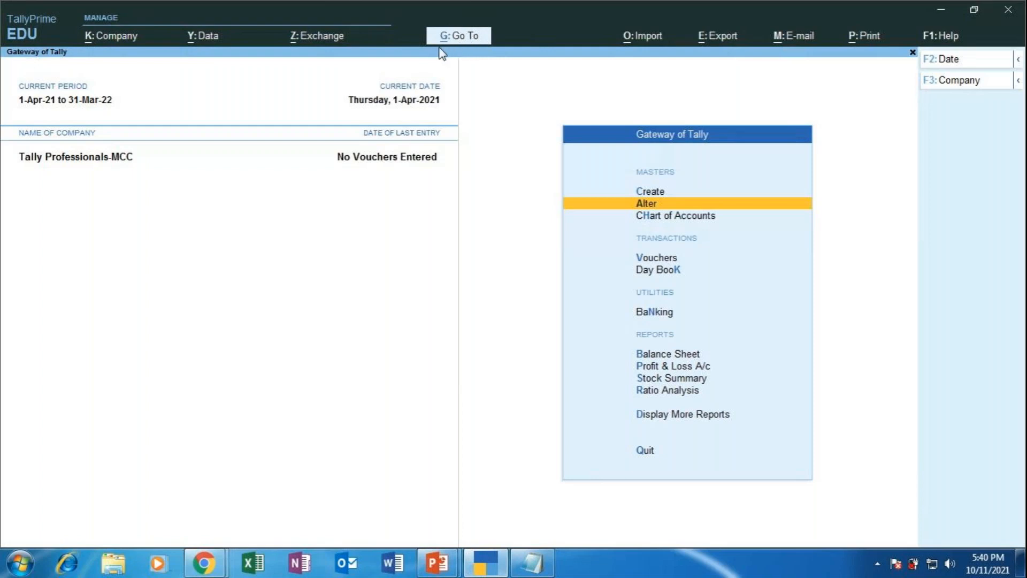
# - Open the Cash/Bank Book report to check the company's cash and bank balances
pyautogui.click(474, 35)
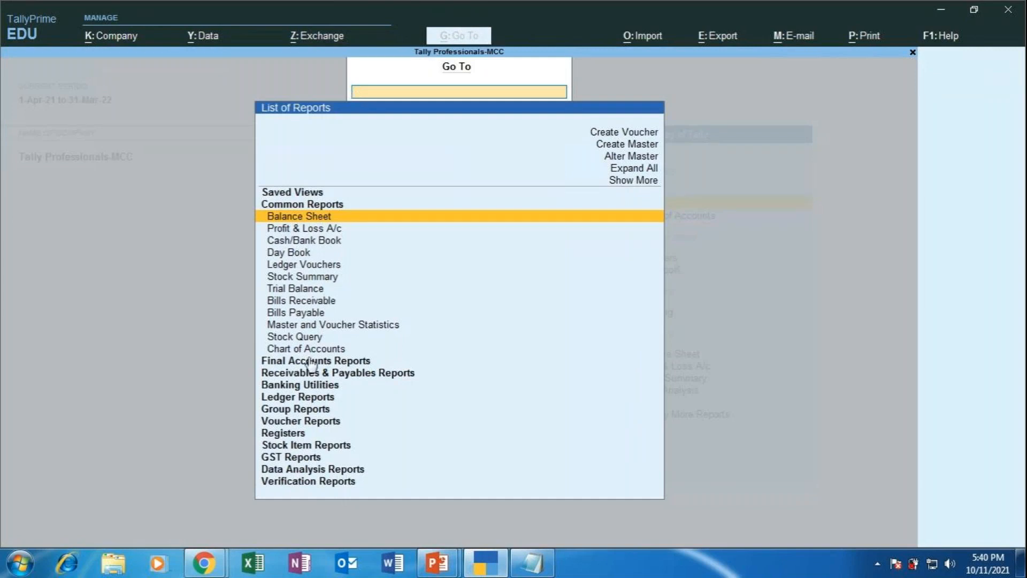
pyautogui.click(290, 241)
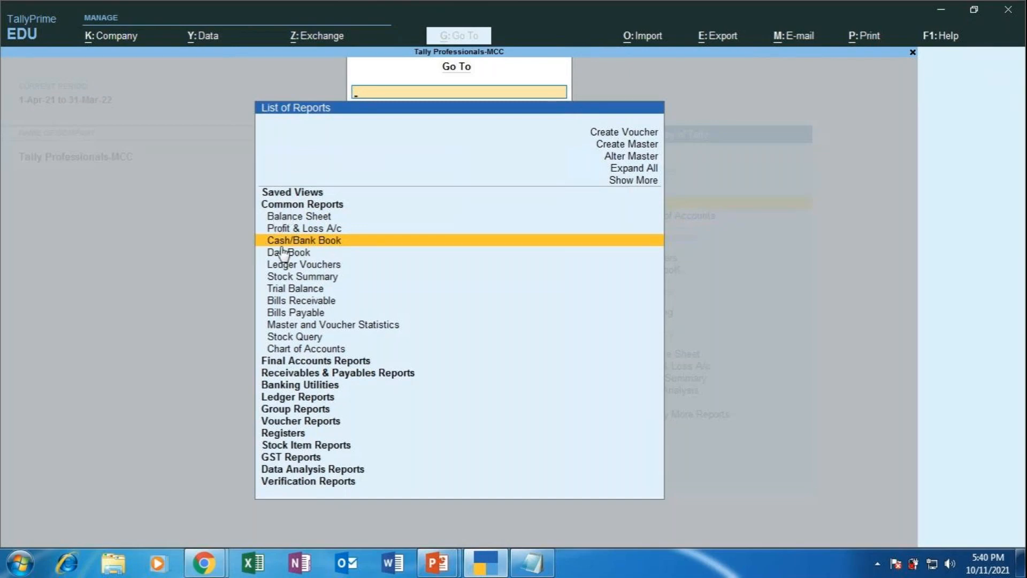
pyautogui.click(347, 243)
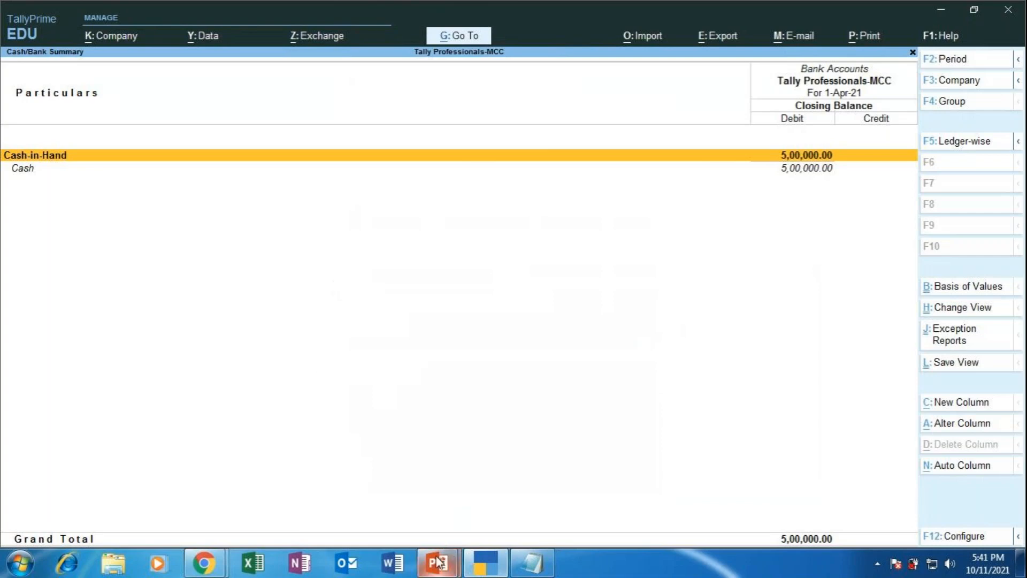
# - Review the contra voucher exercises slide full screen in the MAPR PowerPoint presentation, and return to TallyPrime
pyautogui.moveTo(438, 562)
pyautogui.click(353, 482)
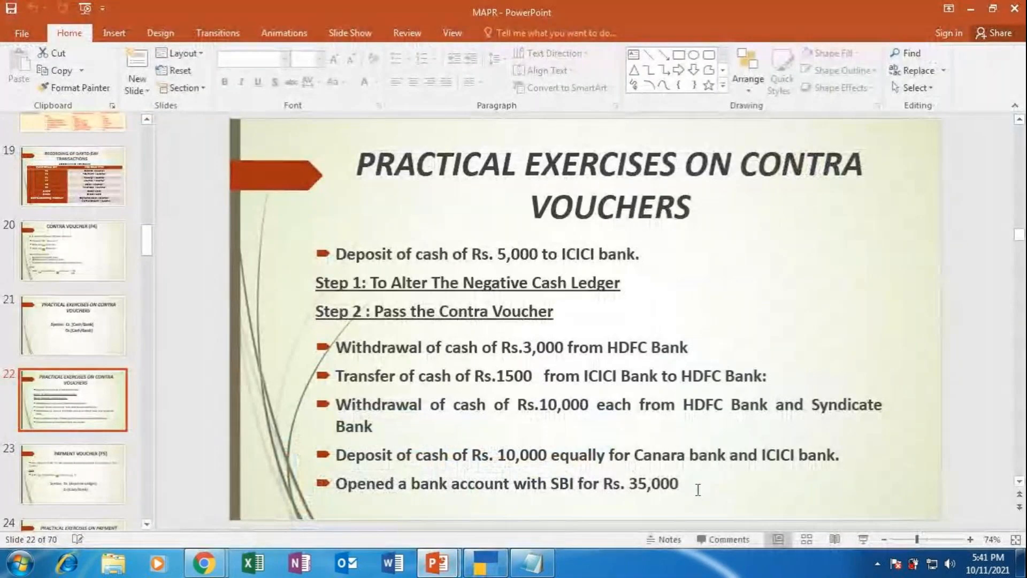
pyautogui.click(859, 544)
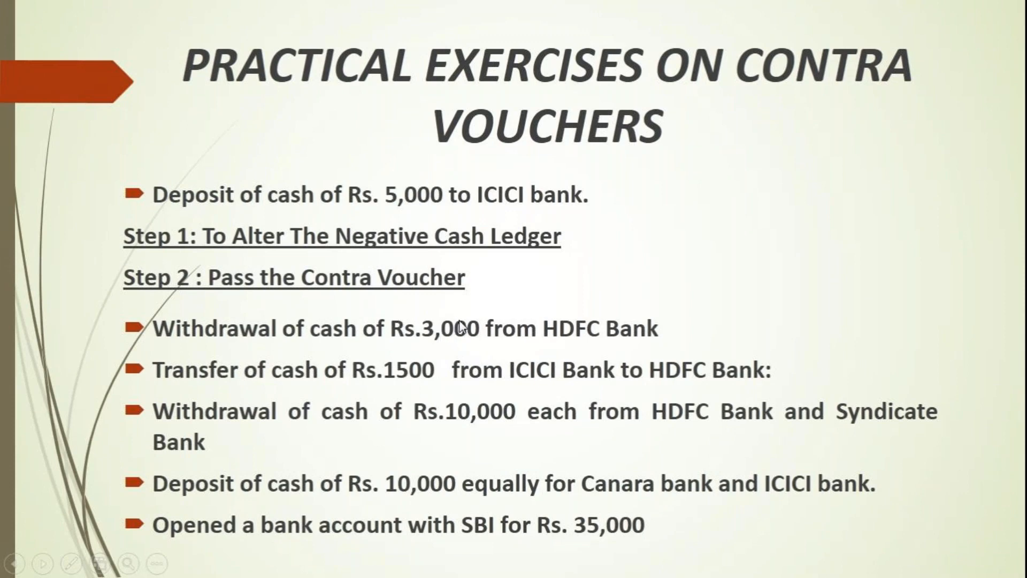
pyautogui.press('Escape')
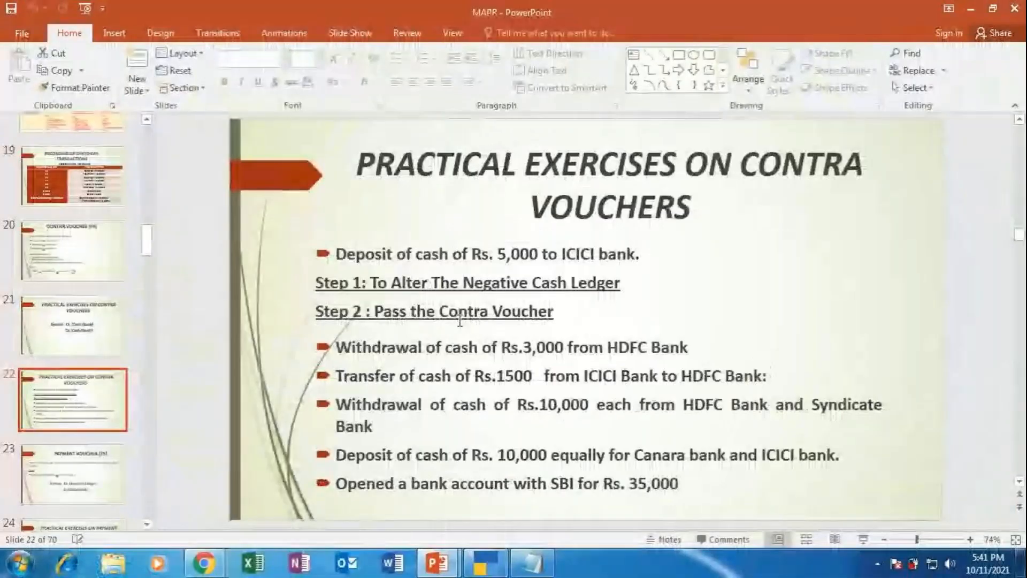
pyautogui.click(500, 562)
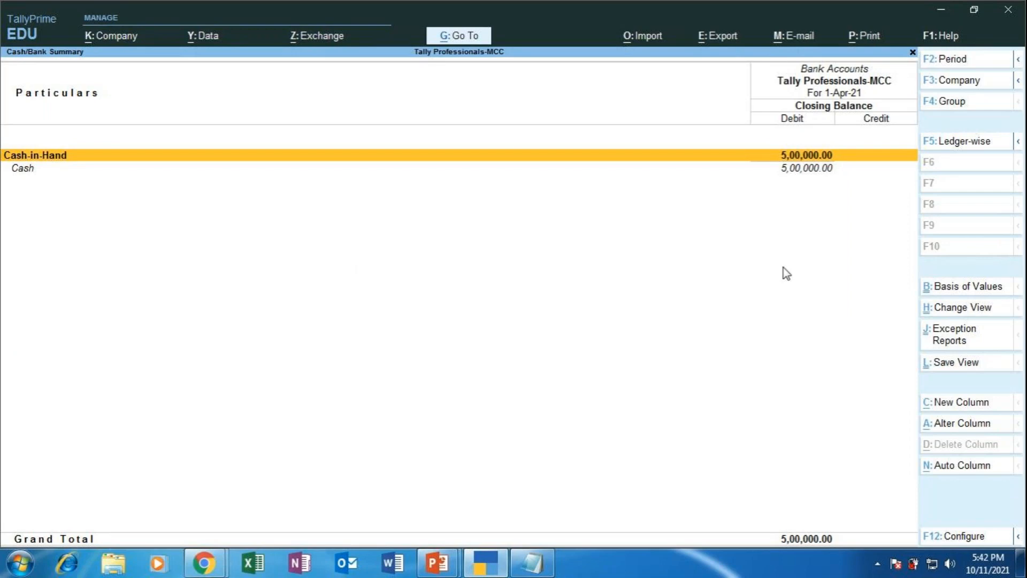
# - Leave the Cash/Bank Summary and start a new accounting ledger named Hdfc Bank
pyautogui.press('Escape')
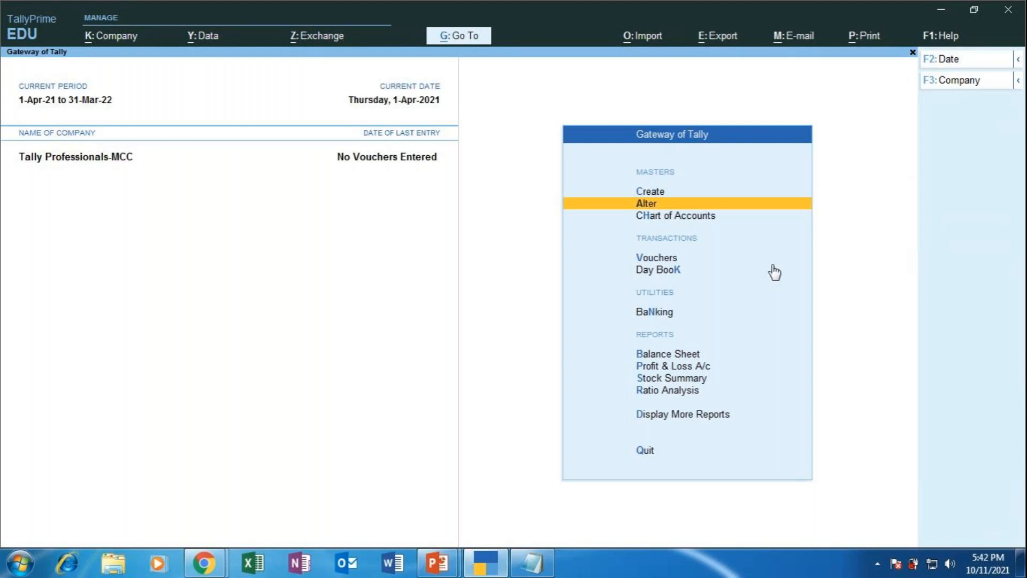
pyautogui.press('Up')
pyautogui.press('Return')
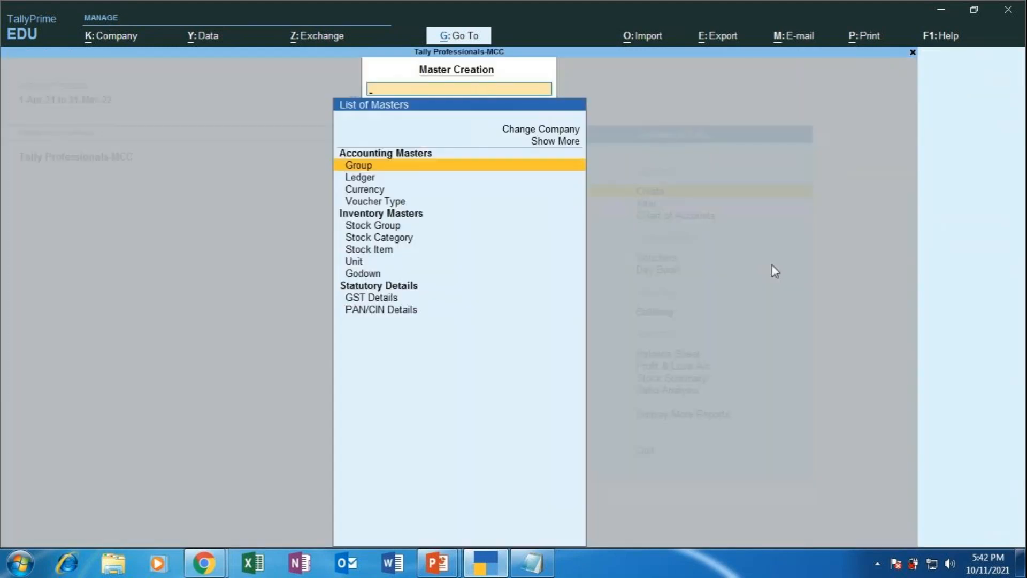
pyautogui.press('Down')
pyautogui.press('Return')
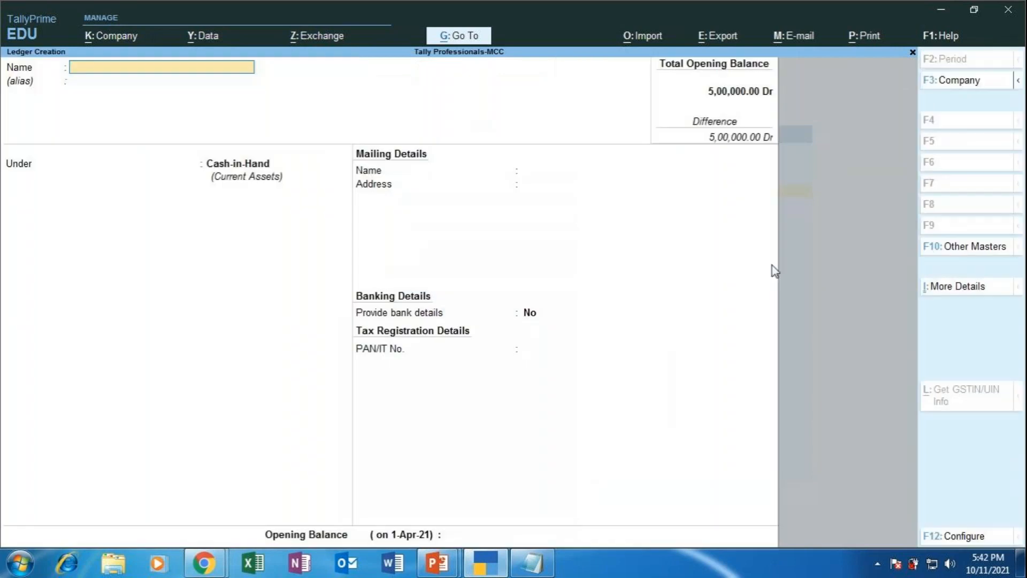
pyautogui.write('Hdfc bank')
pyautogui.press('Return')
# - Place the Hdfc Bank ledger under the Bank Accounts group
pyautogui.write('Ba')
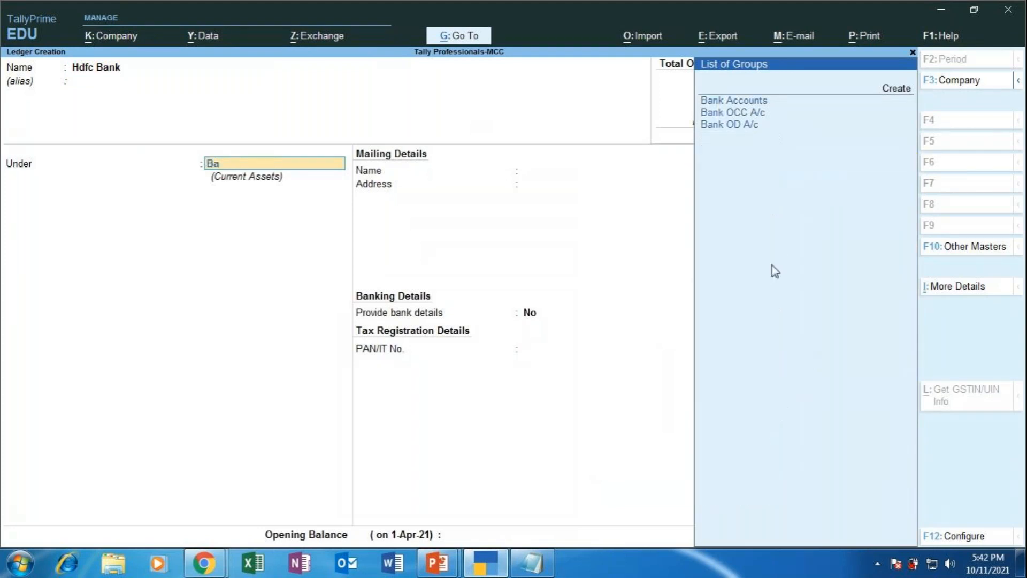
pyautogui.write('nk')
pyautogui.press('Down')
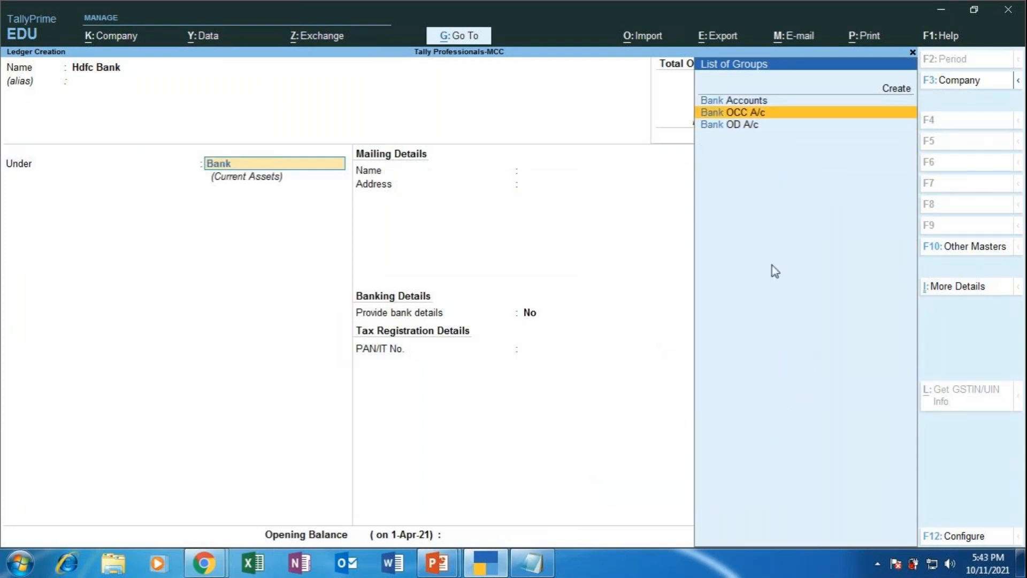
pyautogui.press('Up')
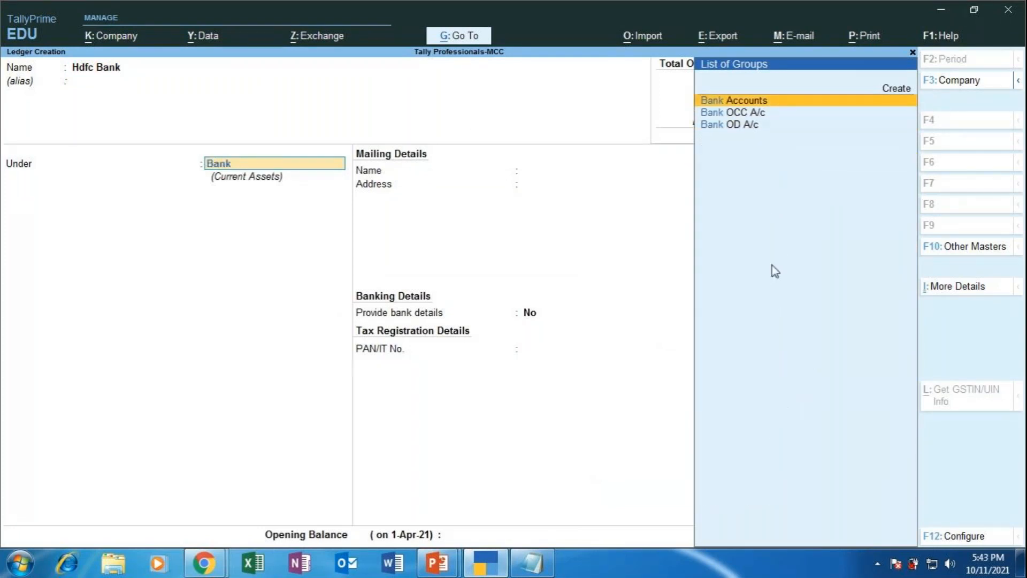
pyautogui.press('Return')
# - Accept the default account details, cheque configuration and mailing details for the Hdfc Bank ledger
pyautogui.press('Return')
pyautogui.press('Return')
pyautogui.press('Return')
pyautogui.press('Return')
pyautogui.press('Return')
pyautogui.press('Return')
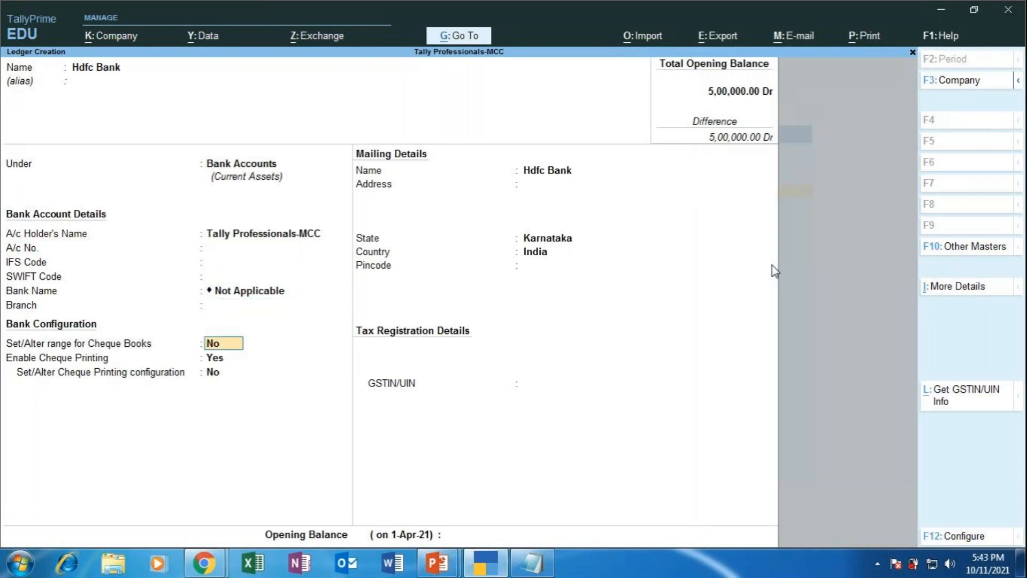
pyautogui.press('Return')
pyautogui.press('Return')
pyautogui.press('Return')
pyautogui.press('Return')
pyautogui.press('Return')
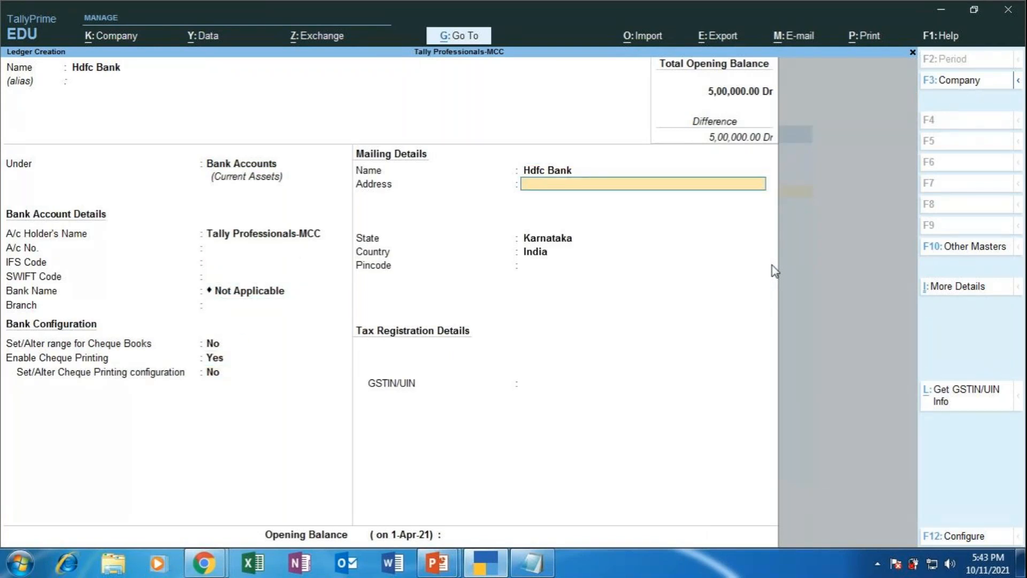
pyautogui.press('Return')
pyautogui.press('Return')
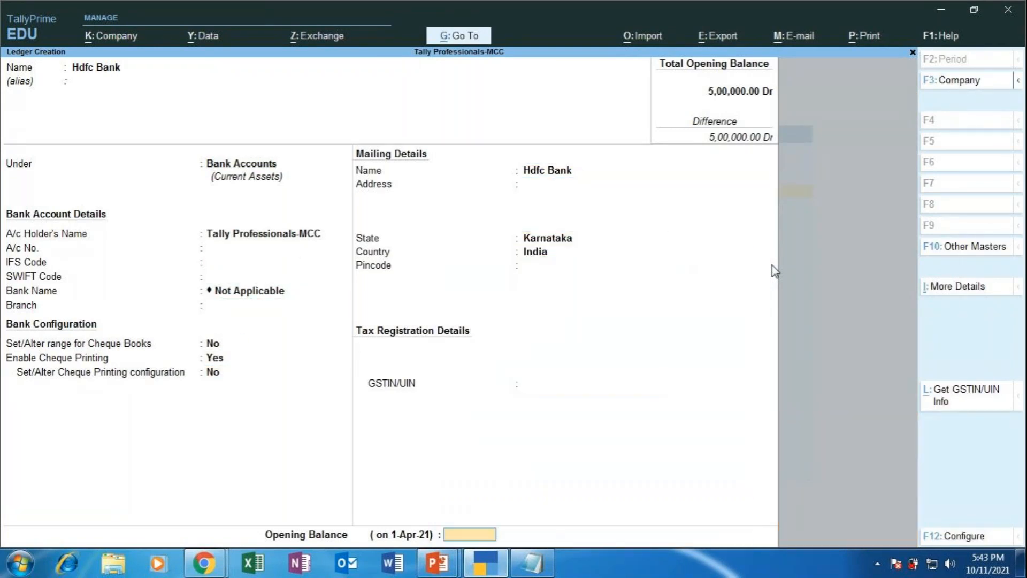
# - Set the Hdfc Bank ledger's opening balance to 1,00,000 Dr, save the ledger and leave master creation
pyautogui.write('100000')
pyautogui.press('Return')
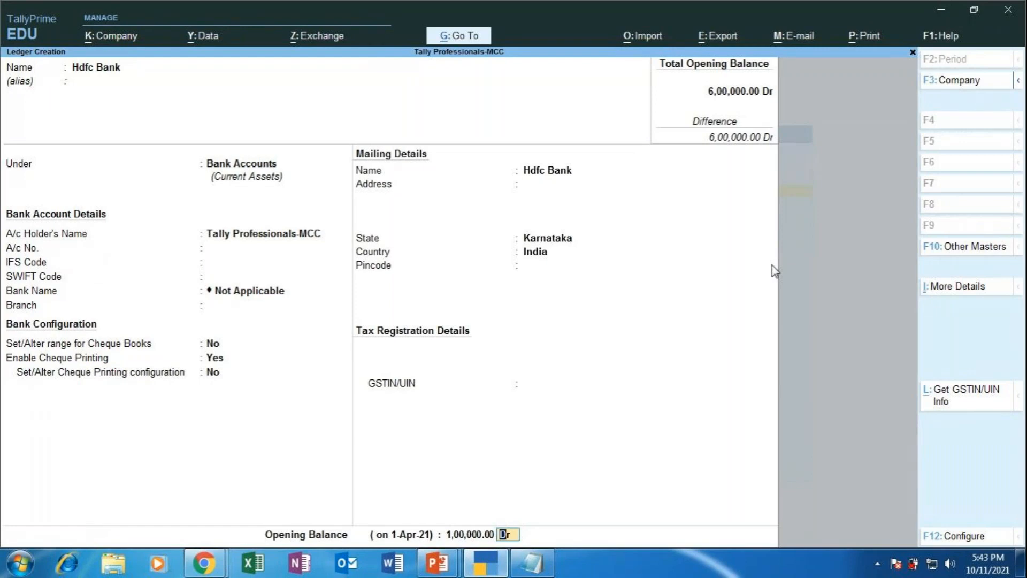
pyautogui.press('Return')
pyautogui.press('Return')
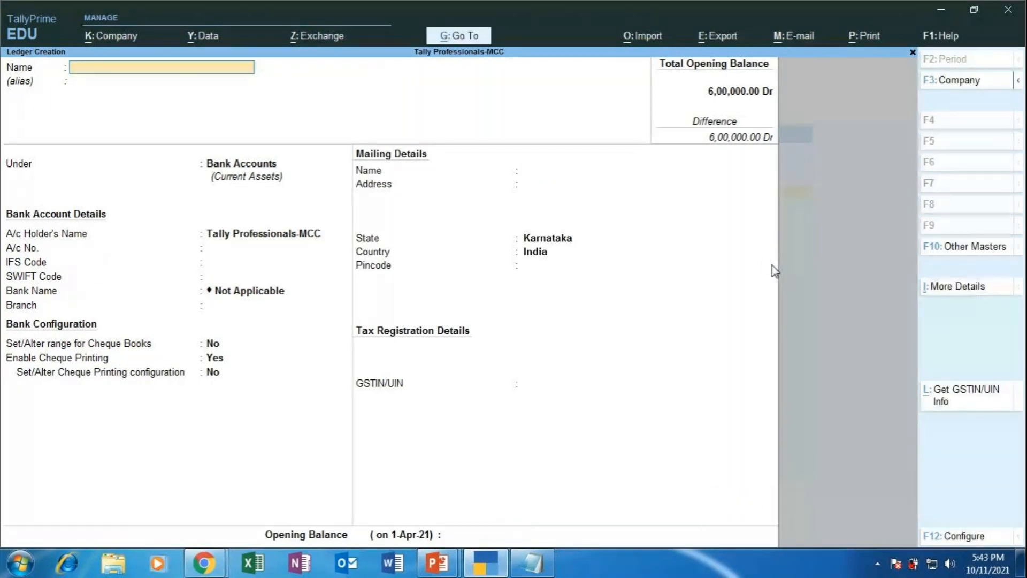
pyautogui.press('Escape')
pyautogui.press('Return')
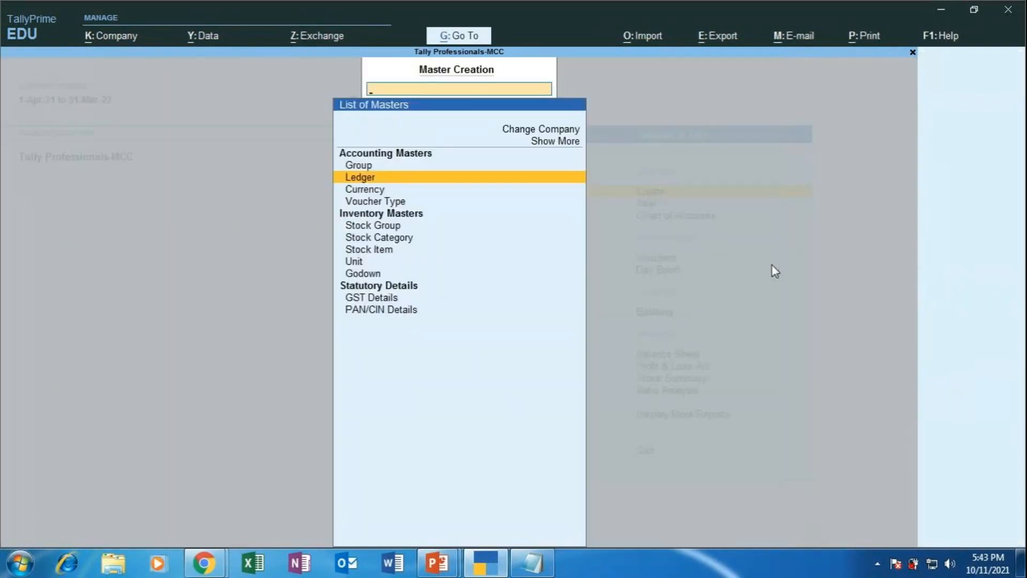
pyautogui.press('Escape')
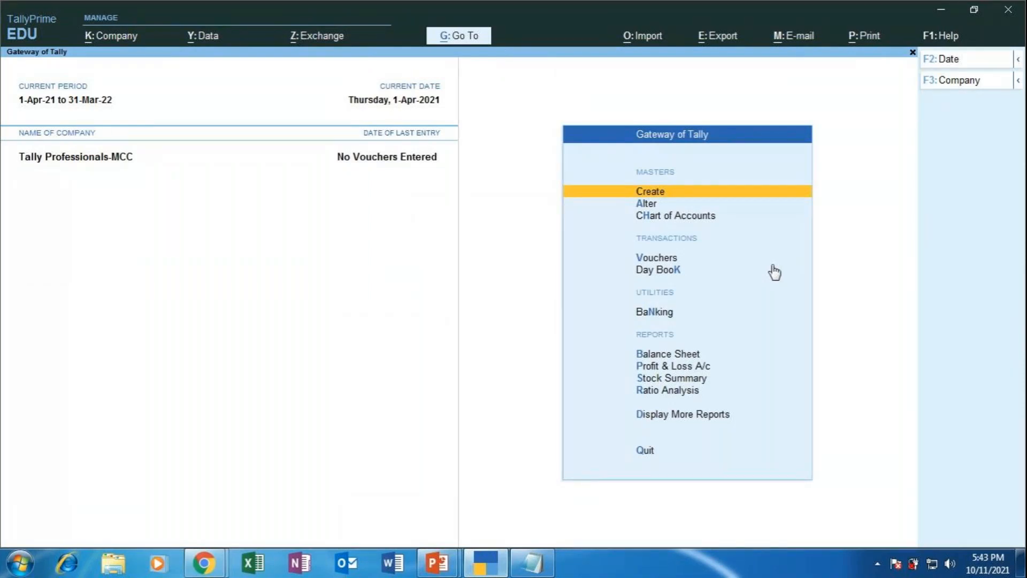
# - Check the Cash/Bank Book report for the new Hdfc Bank ledger's balance, and close it
pyautogui.click(474, 35)
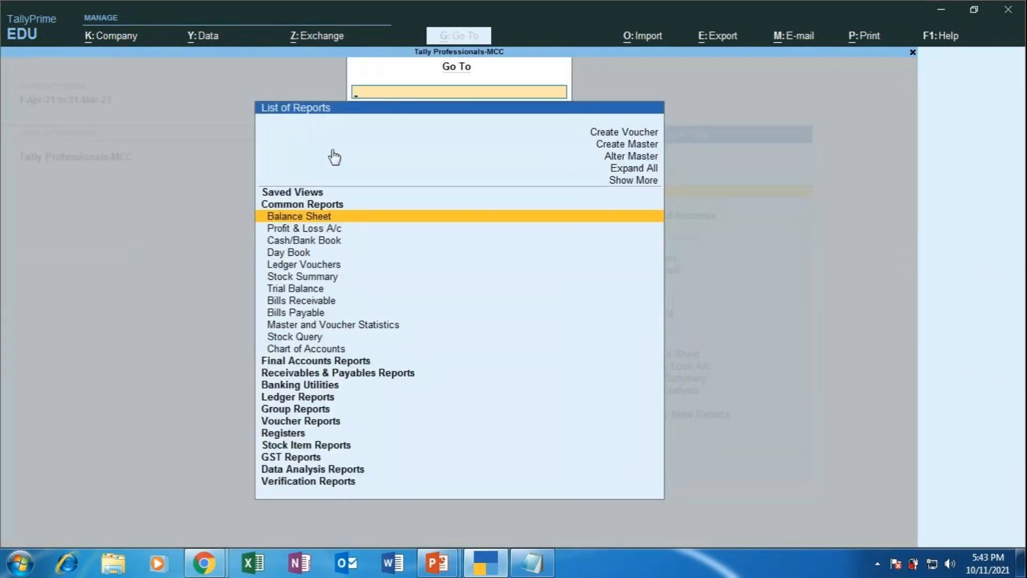
pyautogui.click(326, 242)
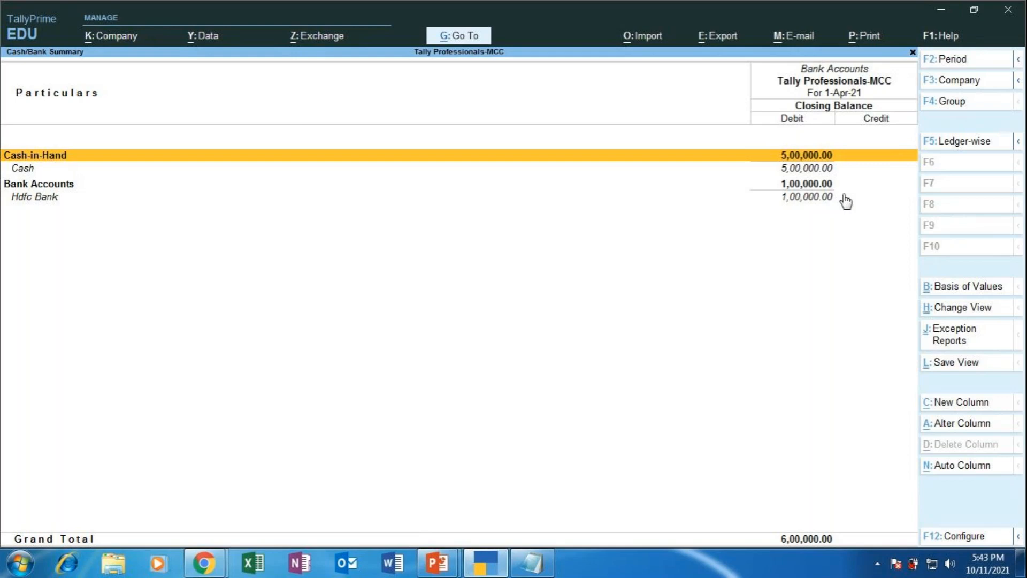
pyautogui.press('Escape')
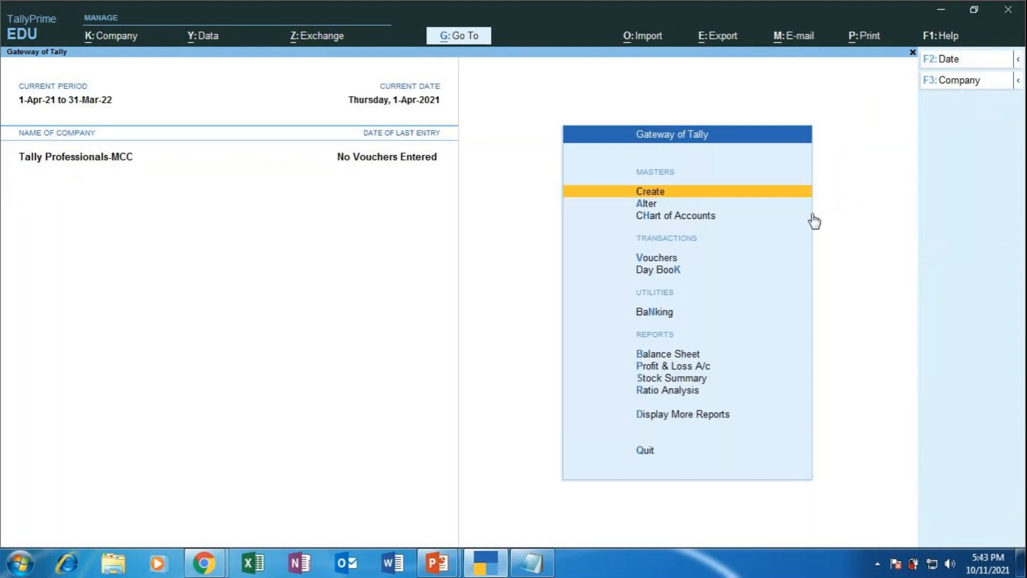
# - Open voucher entry and change the voucher type to Contra
pyautogui.press('Down')
pyautogui.press('Down')
pyautogui.press('Down')
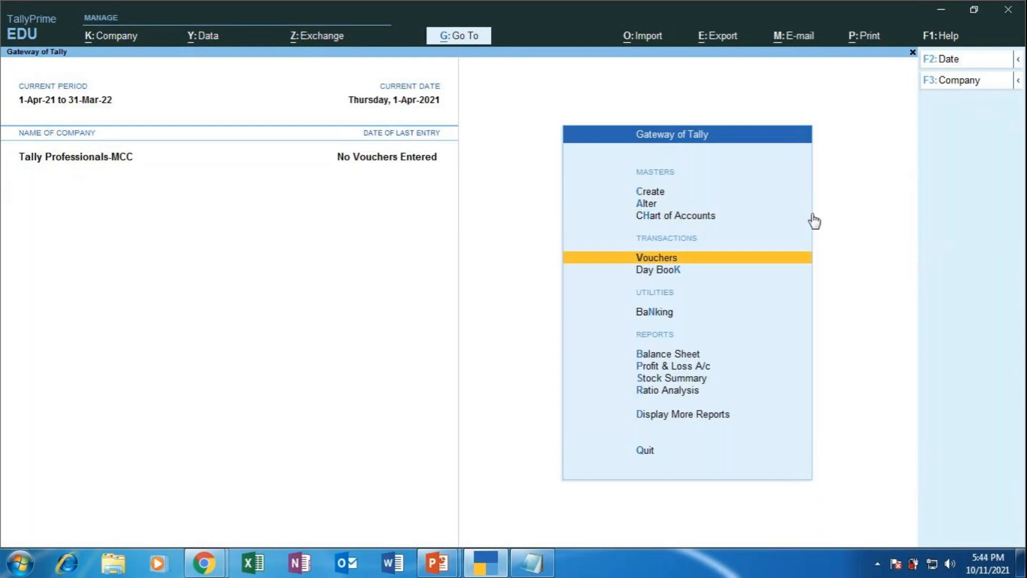
pyautogui.press('Return')
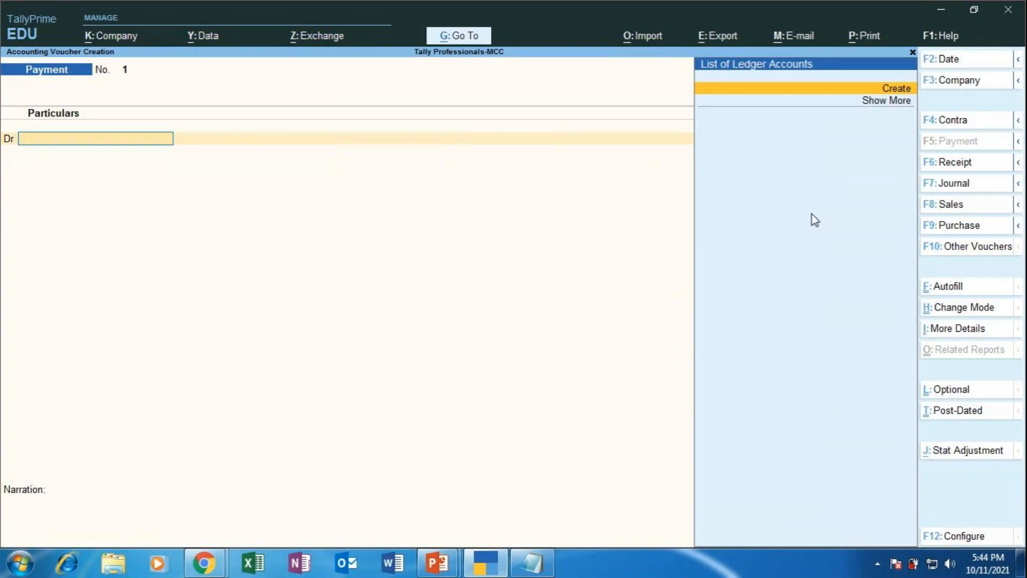
pyautogui.press('F4')
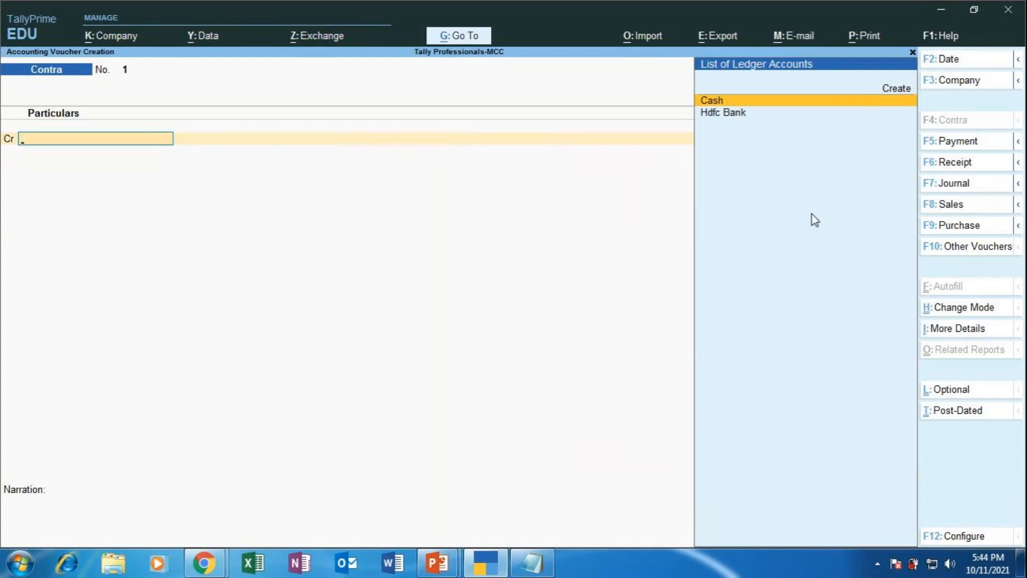
# - Switch to the Notepad notes and write a "cr." line followed by a "dr.cash" line
pyautogui.click(533, 563)
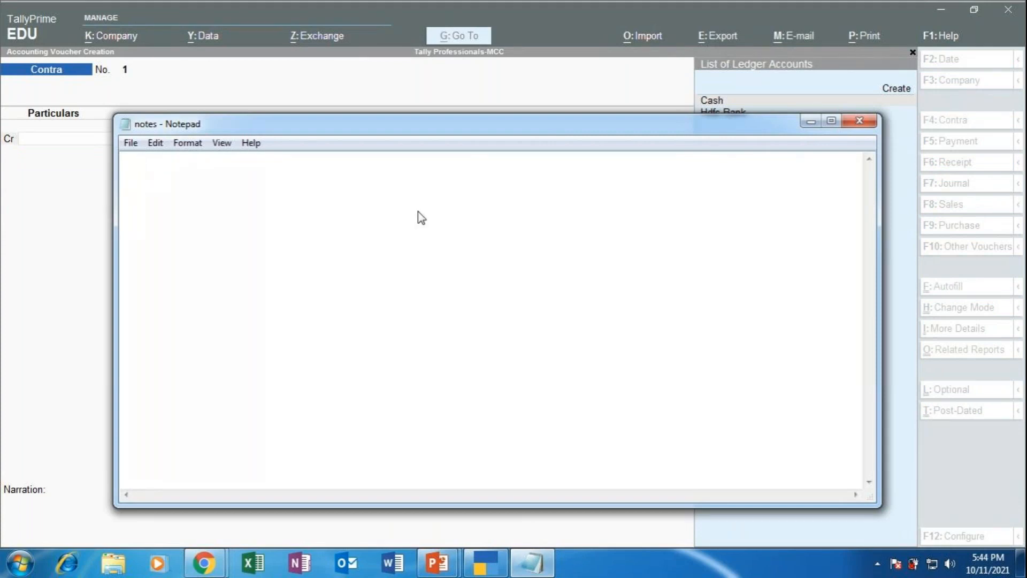
pyautogui.write('Cr.')
pyautogui.press('Return')
pyautogui.write('dr.')
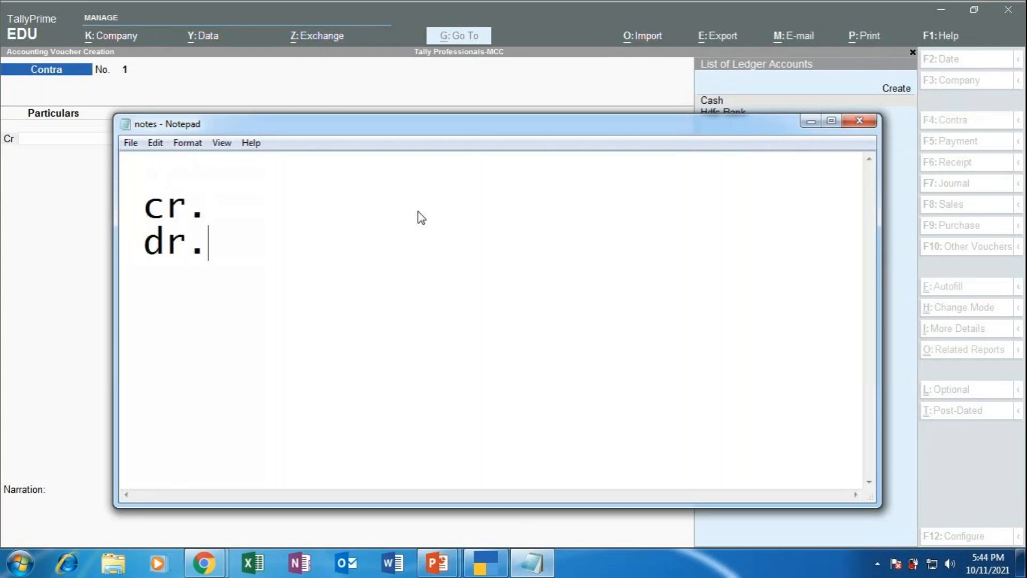
pyautogui.click(420, 211)
pyautogui.click(244, 242)
pyautogui.write('cash')
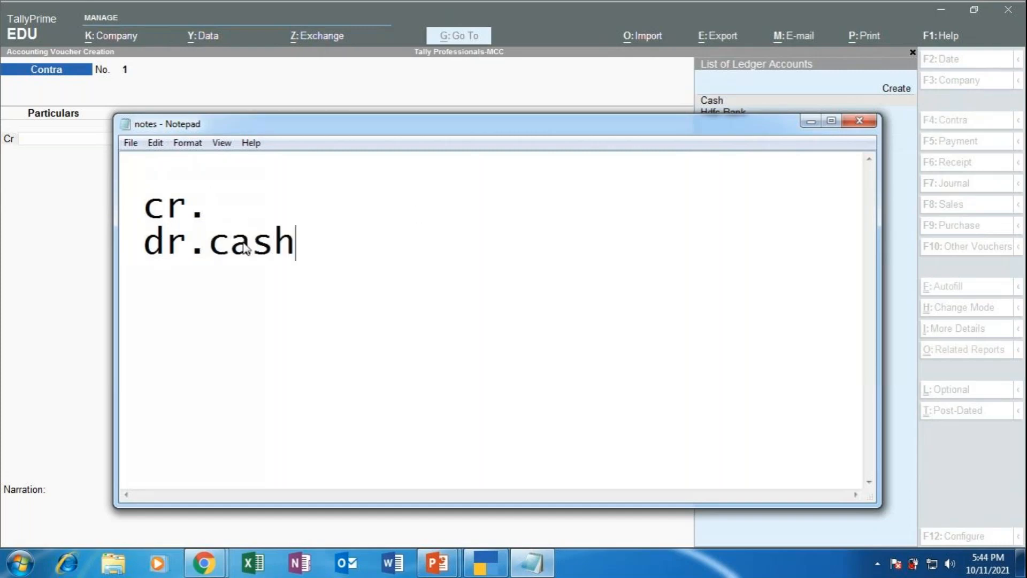
# - Complete the noted entry with hdfc bank and 3000 on the credit line and 3000 on the cash debit line
pyautogui.press('Up')
pyautogui.write('hdfc ban')
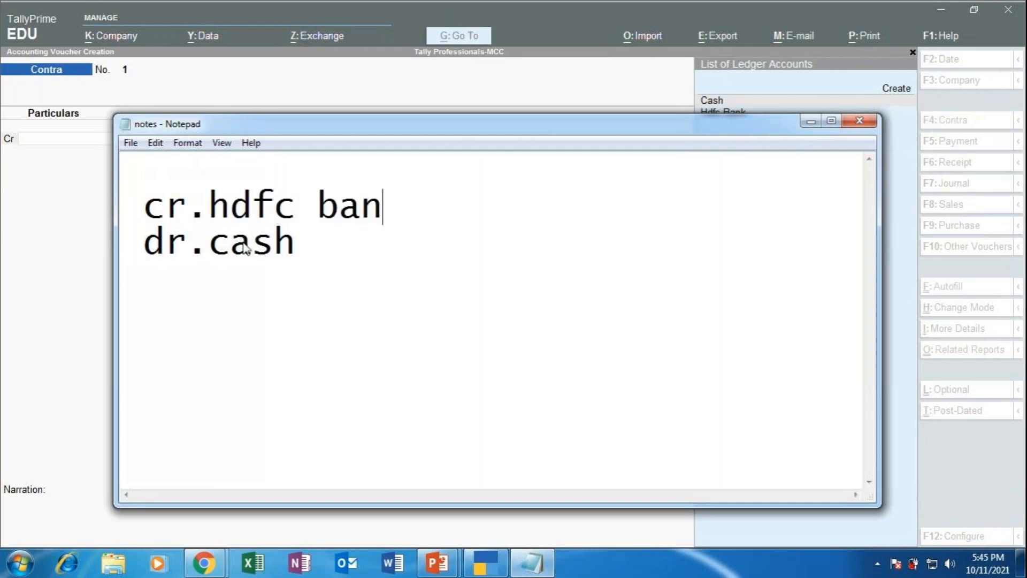
pyautogui.write('k       3')
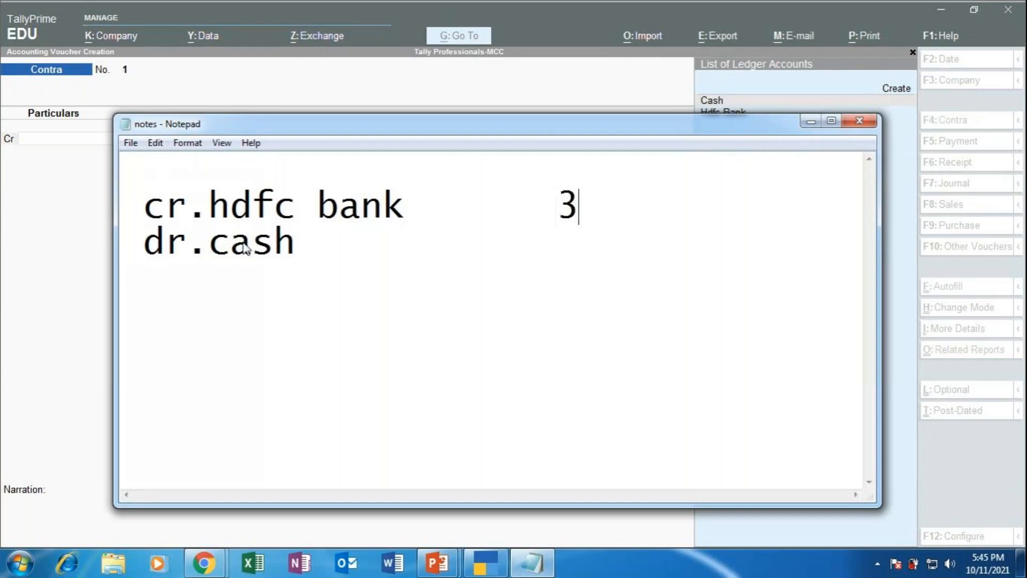
pyautogui.write('000')
pyautogui.press('Down')
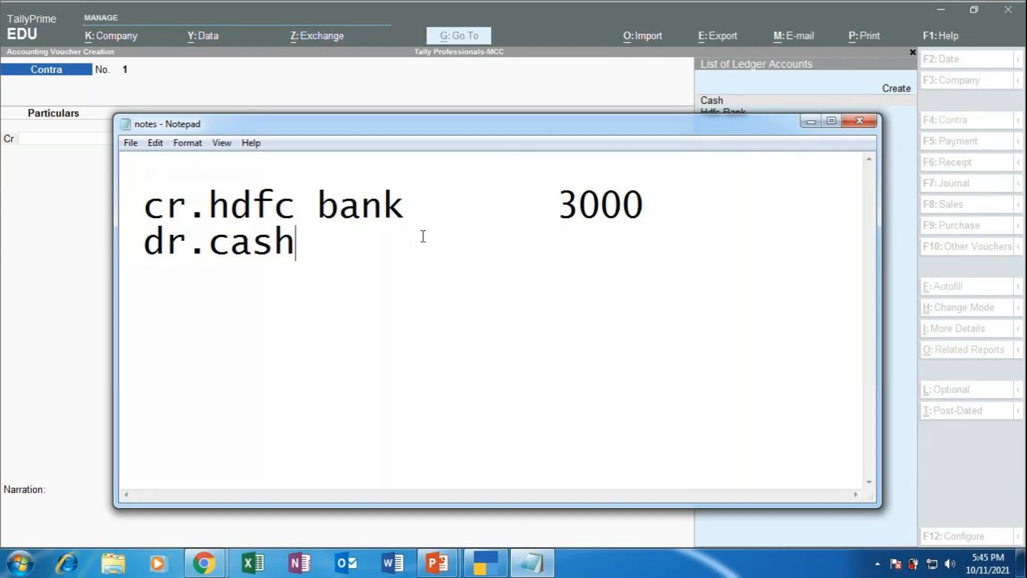
pyautogui.write('30')
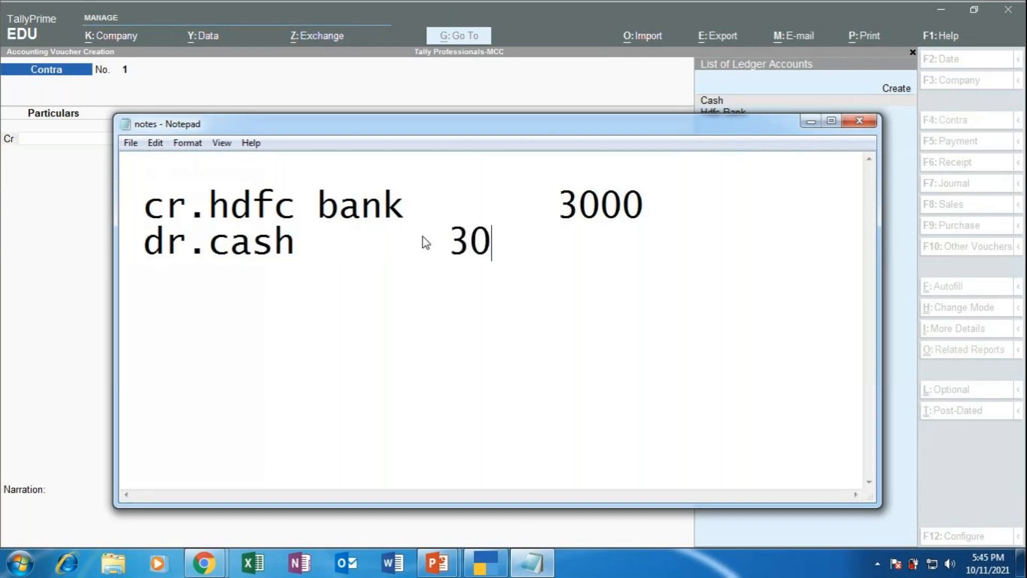
pyautogui.write('00')
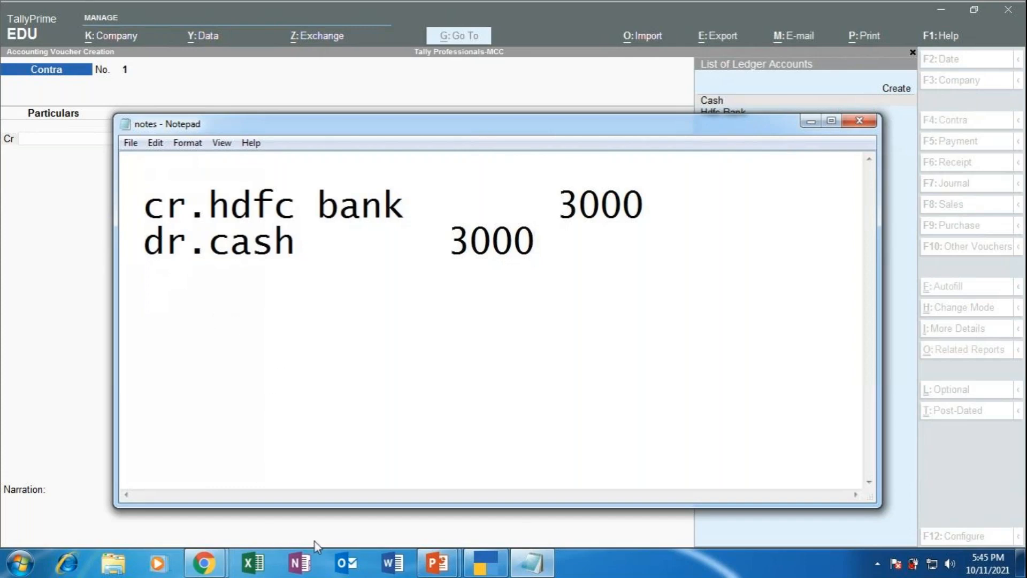
# - Switch to the GoToMeeting window in Chrome
pyautogui.click(149, 484)
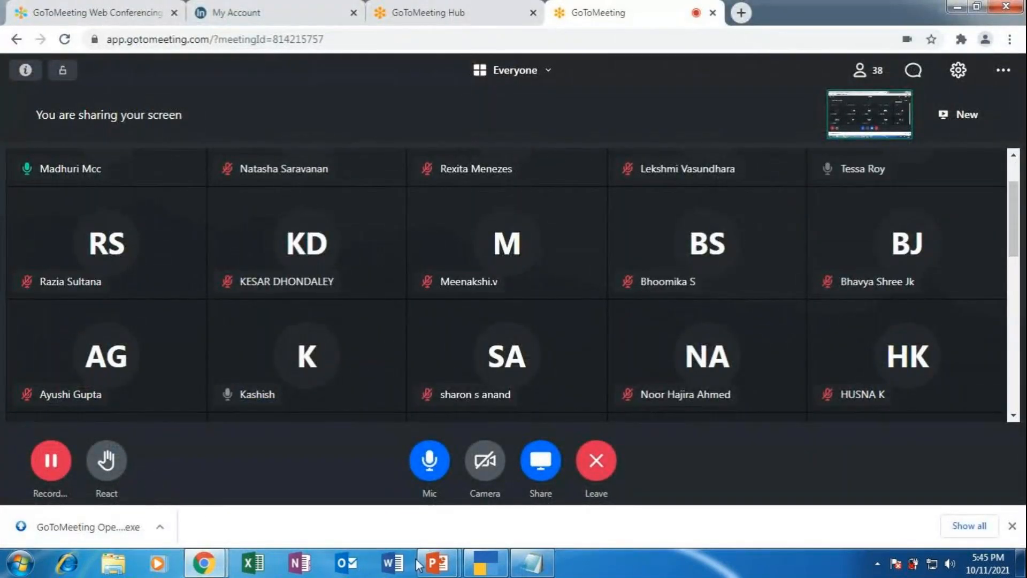
# - Switch to TallyPrime and credit Hdfc Bank with 3000 in the contra voucher
pyautogui.click(484, 563)
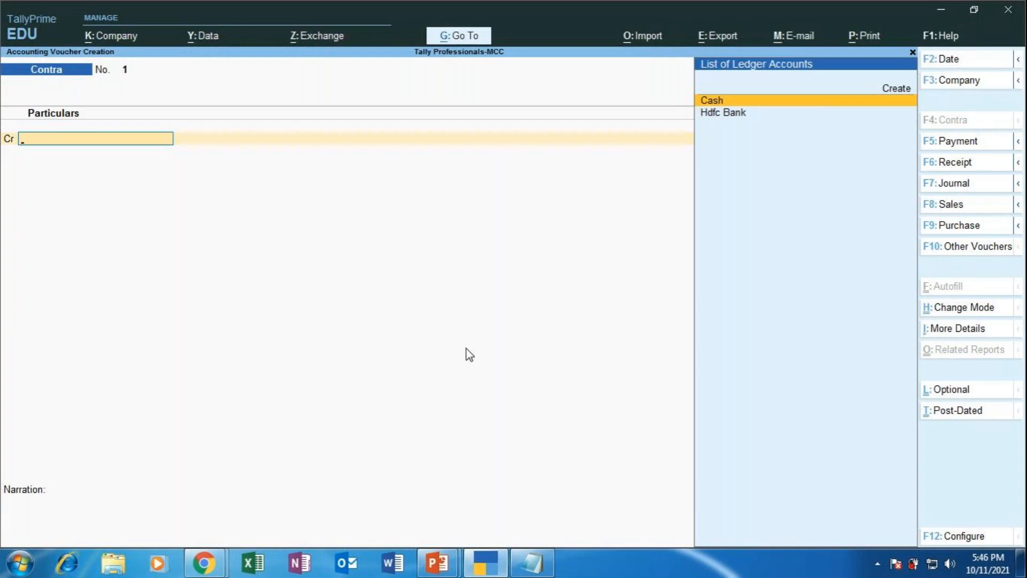
pyautogui.press('Down')
pyautogui.press('Return')
pyautogui.write('3000')
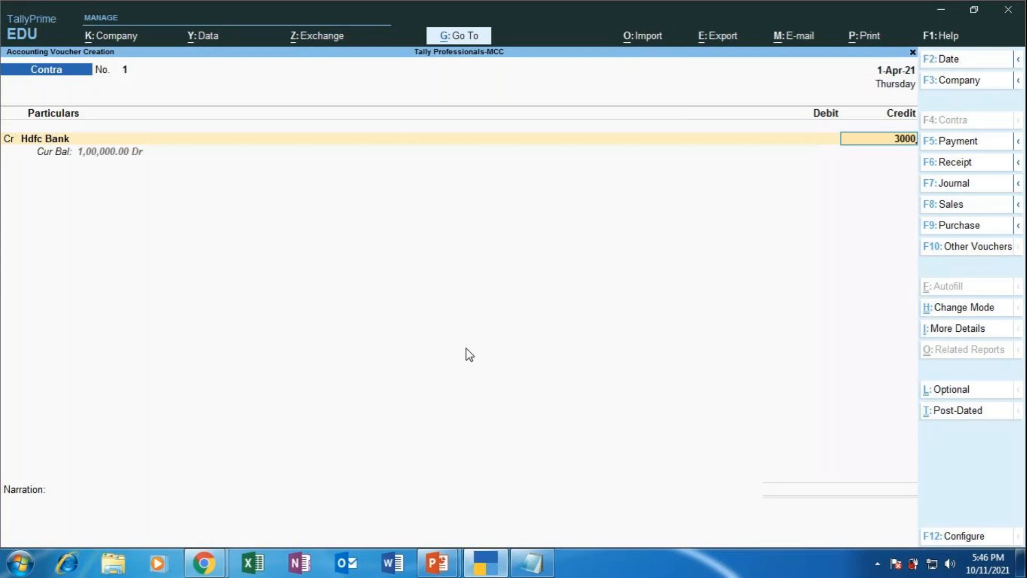
pyautogui.press('Return')
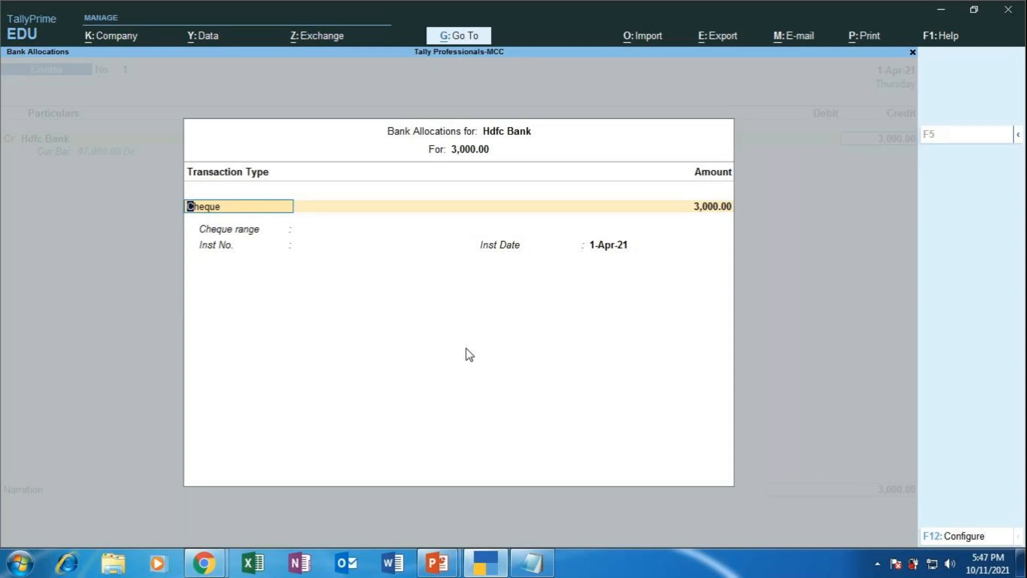
pyautogui.press('BackSpace')
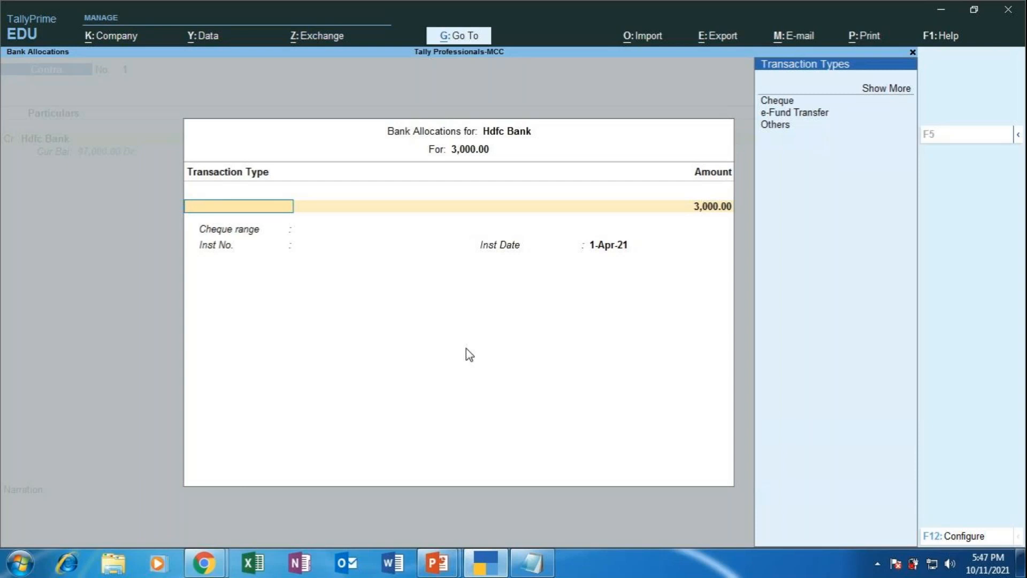
pyautogui.press('Up')
pyautogui.press('Up')
pyautogui.press('Up')
pyautogui.press('Up')
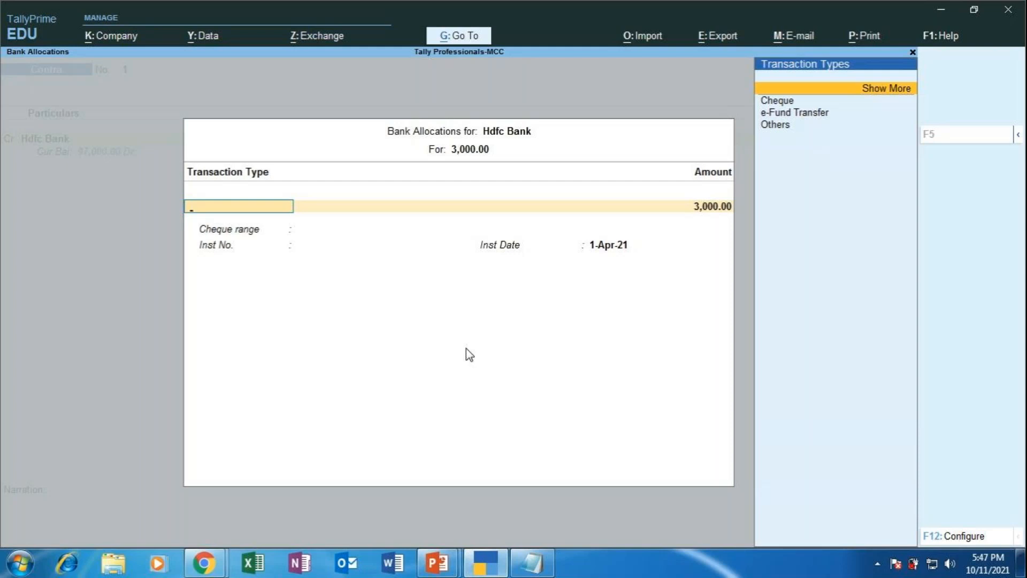
pyautogui.press('Escape')
pyautogui.press('y')
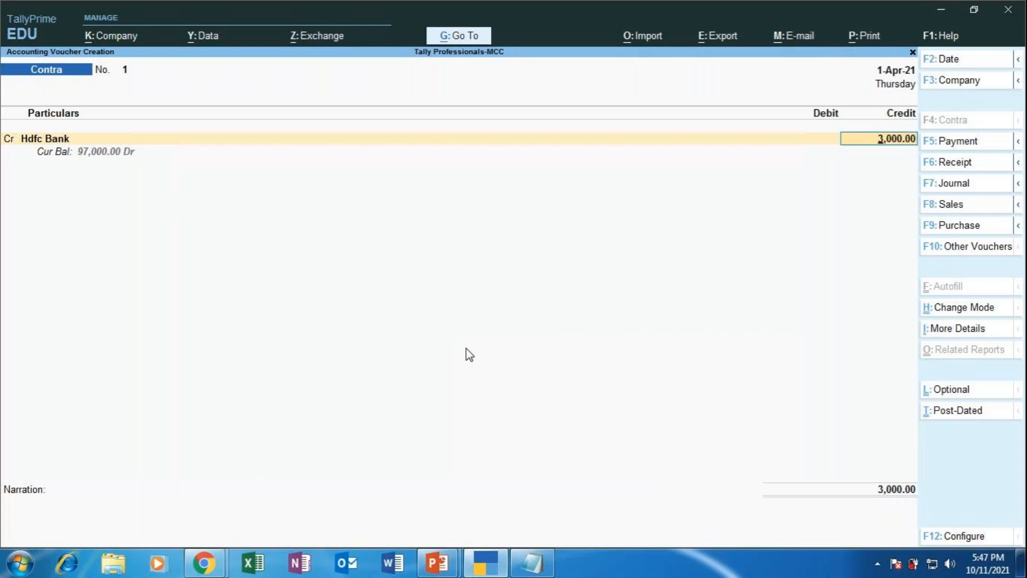
# - Reopen the Hdfc Bank allocations, expand the list of transaction types and choose ATM as the transaction type
pyautogui.press('Return')
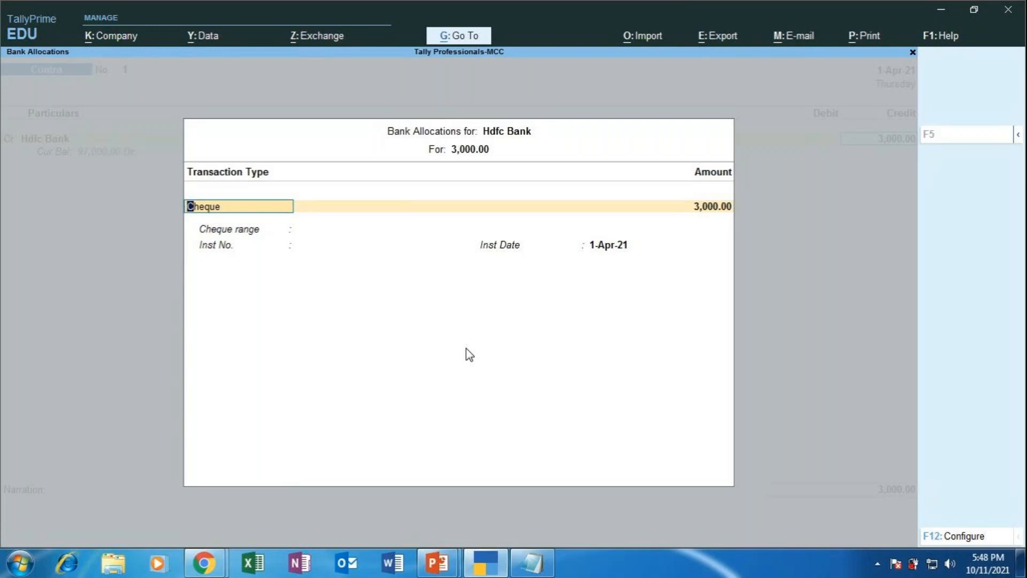
pyautogui.press('BackSpace')
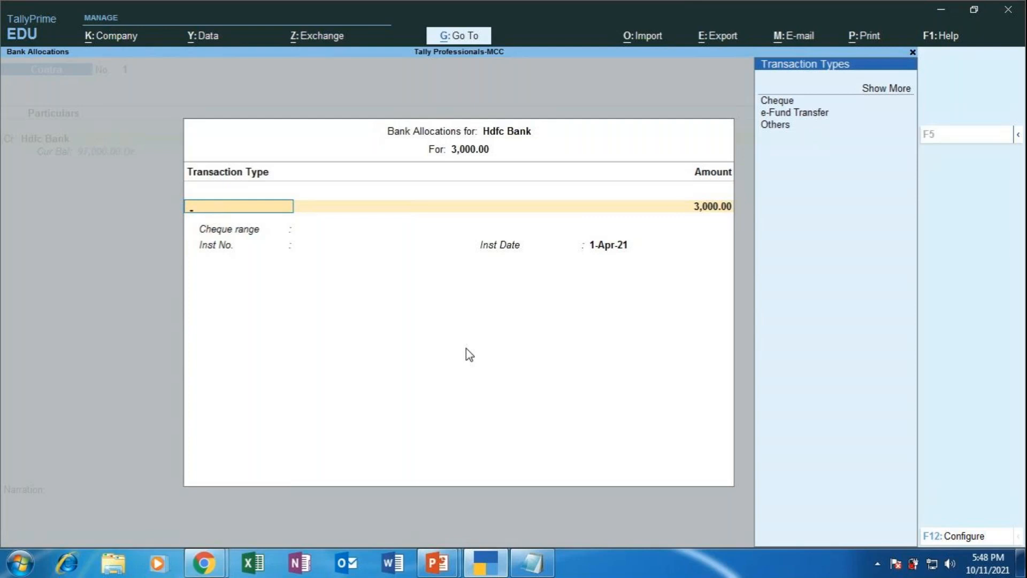
pyautogui.press('Up')
pyautogui.press('Up')
pyautogui.press('Up')
pyautogui.press('Up')
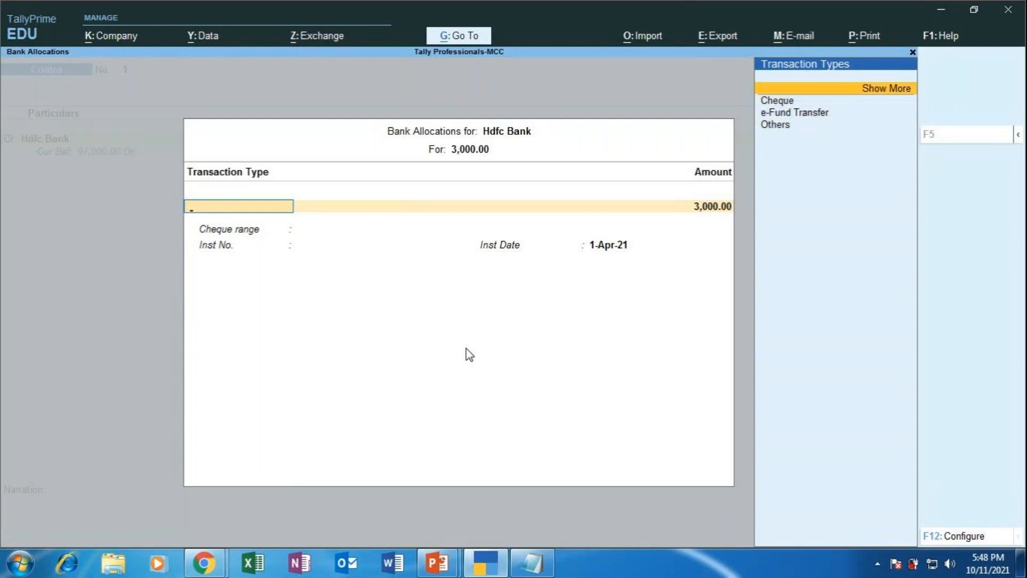
pyautogui.press('Return')
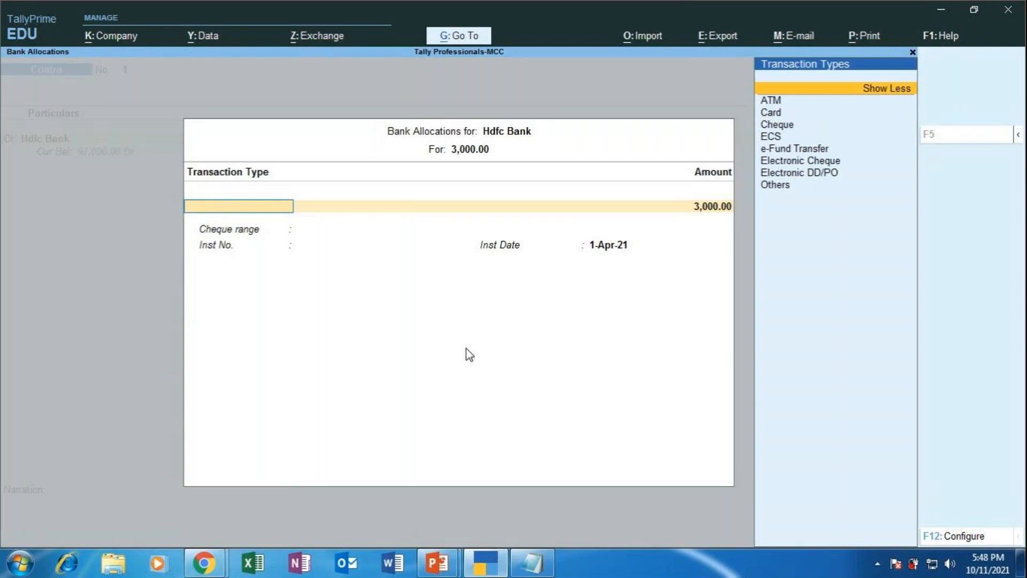
pyautogui.press('Down')
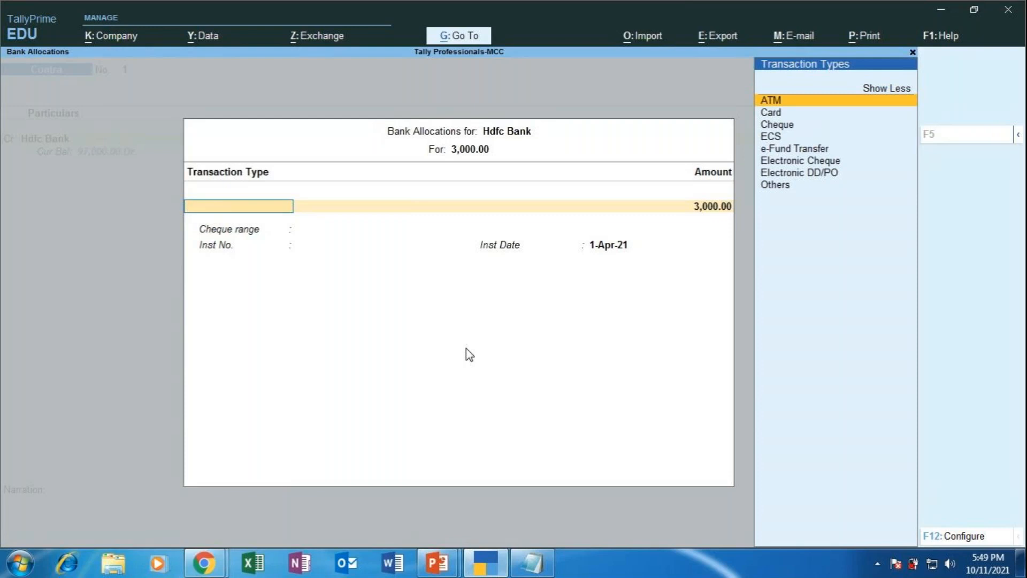
pyautogui.press('Return')
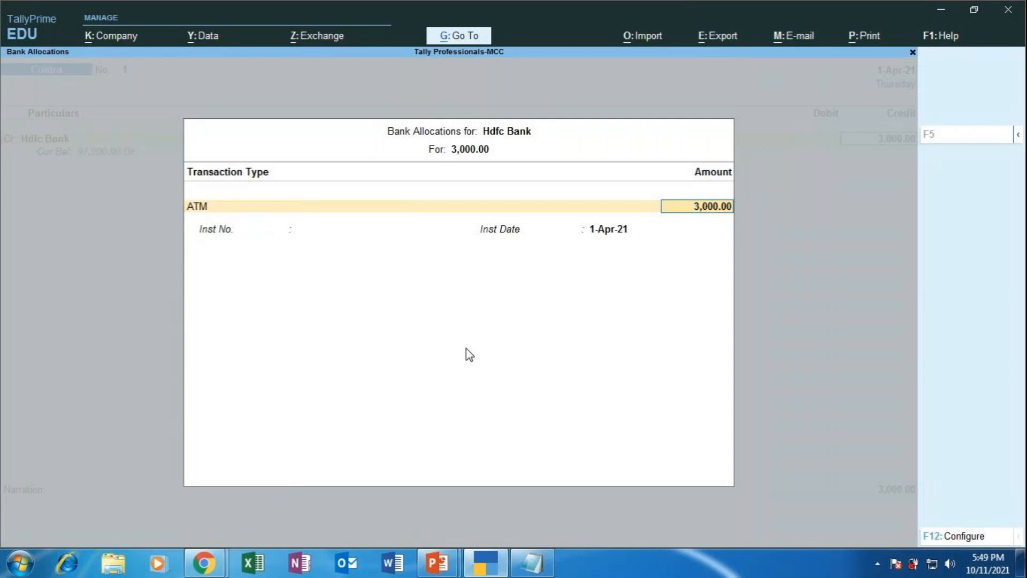
# - Accept the 3,000.00 ATM allocation without an instrument number and set the instrument date to 1-Apr-21
pyautogui.press('Return')
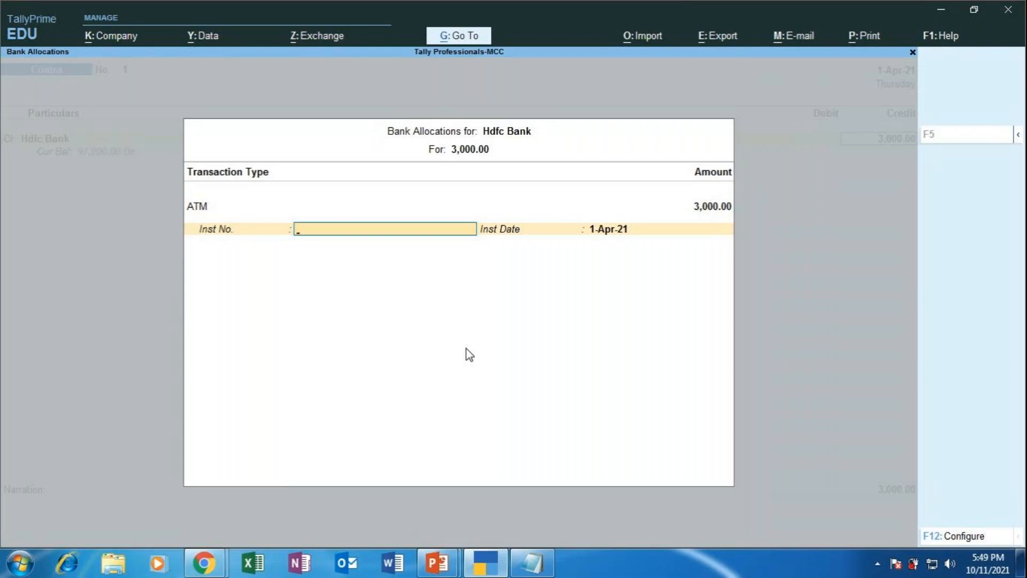
pyautogui.press('Return')
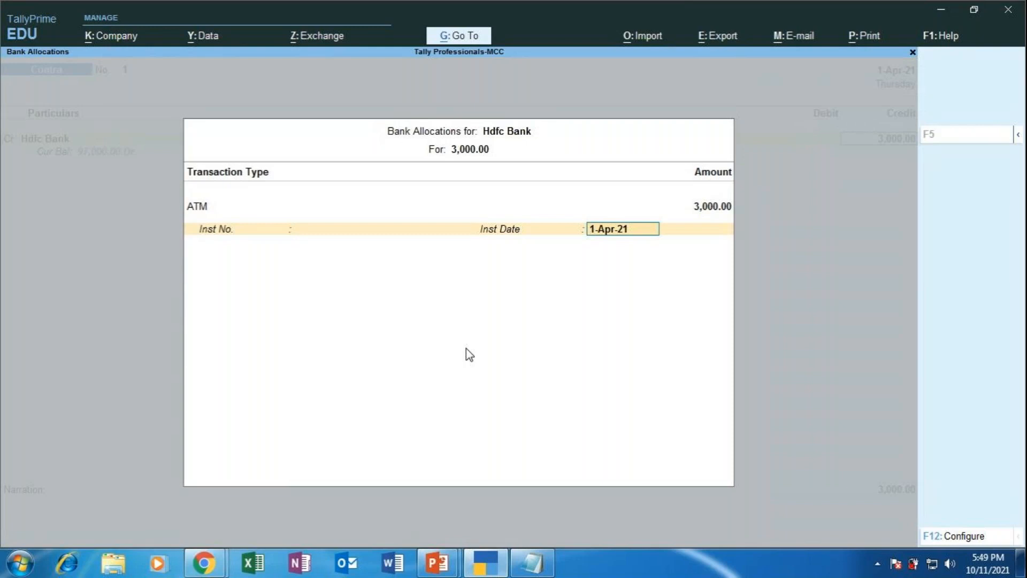
pyautogui.press('BackSpace')
pyautogui.write('1.4')
pyautogui.press('Return')
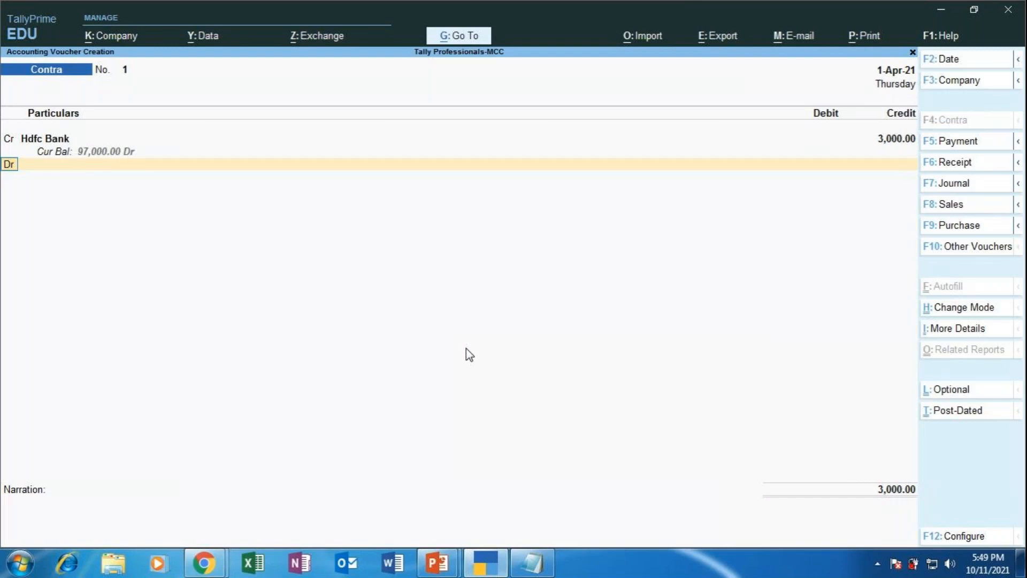
# - Debit Cash with 3,000.00 and enter the narration "being cash withdrawn from the bank"
pyautogui.press('Return')
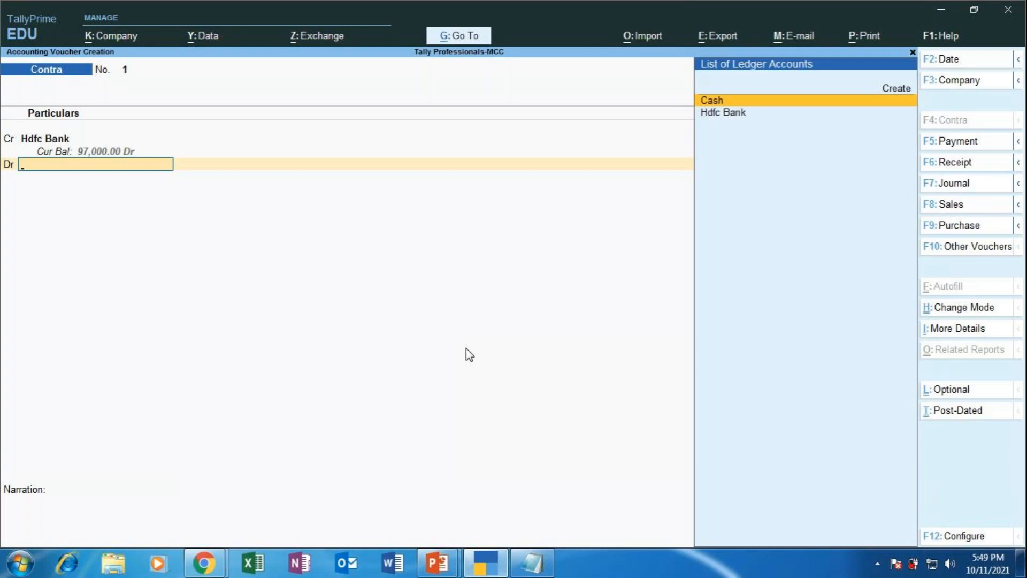
pyautogui.press('Return')
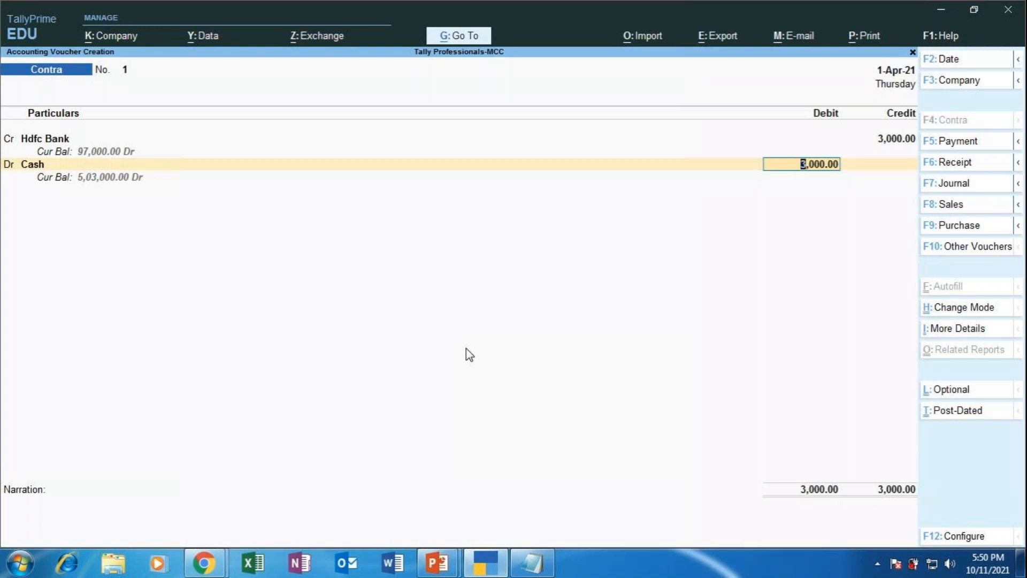
pyautogui.press('Return')
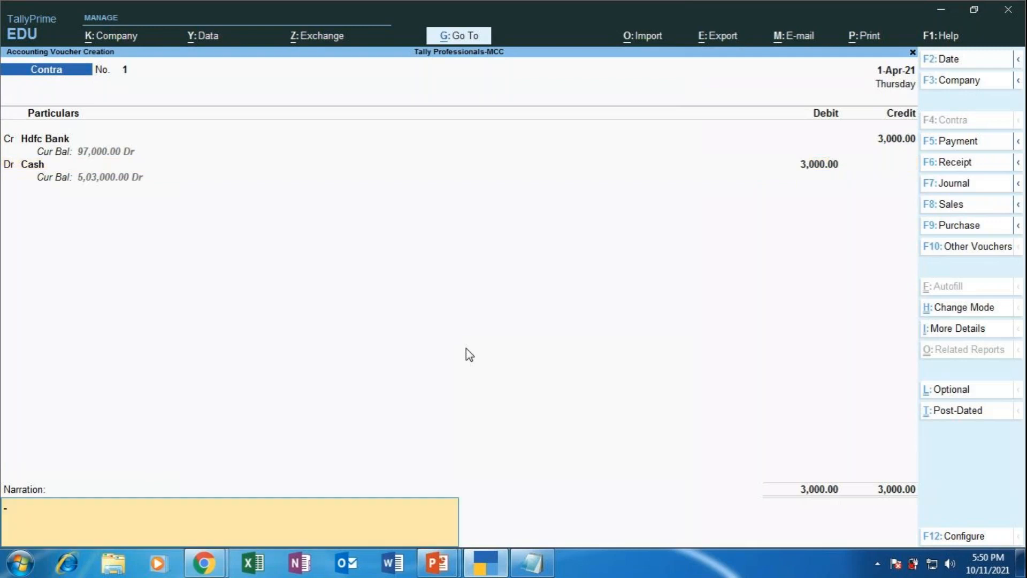
pyautogui.write('being cash withdrawn')
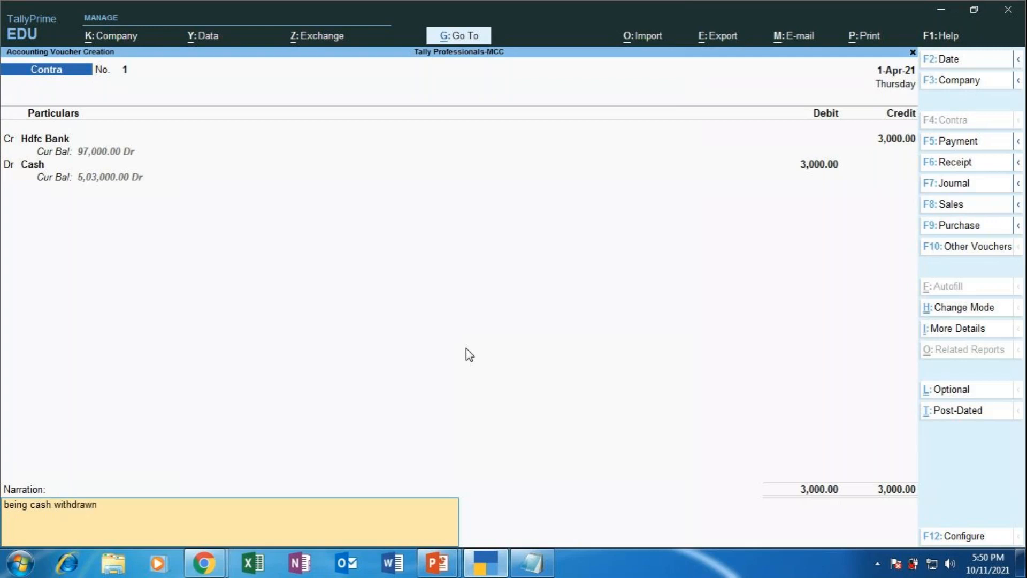
pyautogui.write(' from the bank')
# - Switch to the GoToMeeting window in Chrome and open the recording options
pyautogui.moveTo(202, 570)
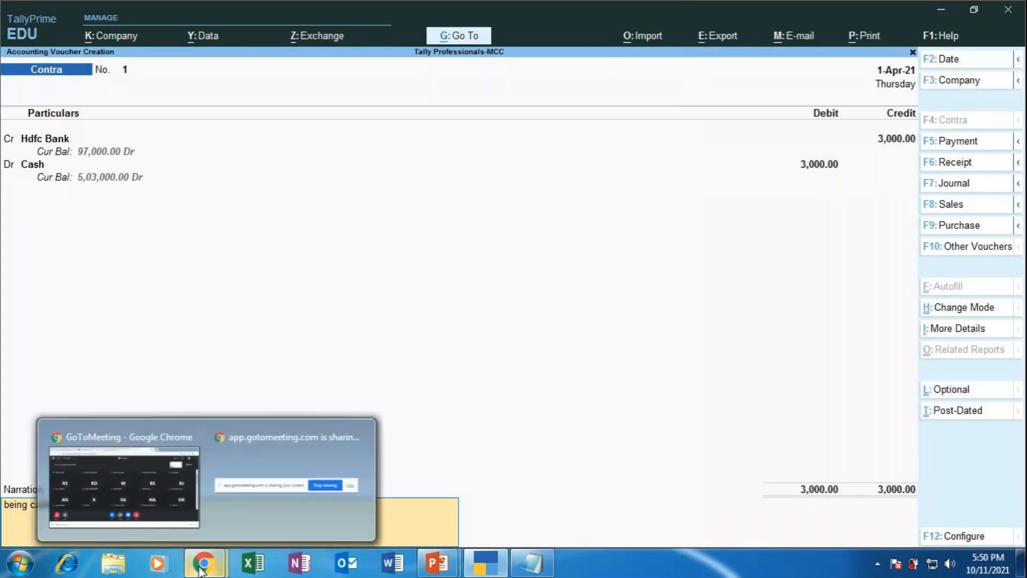
pyautogui.click(161, 488)
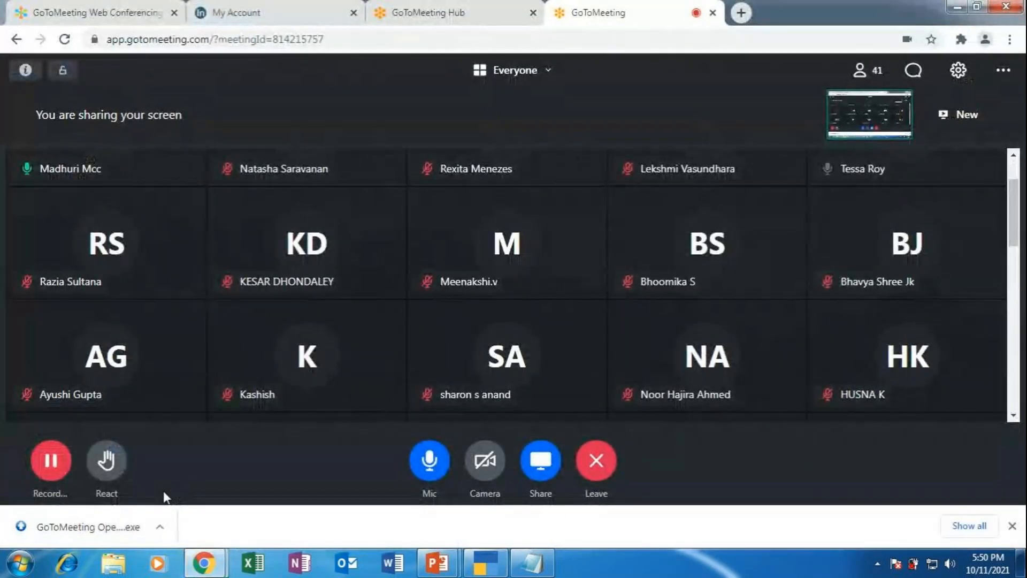
pyautogui.click(45, 463)
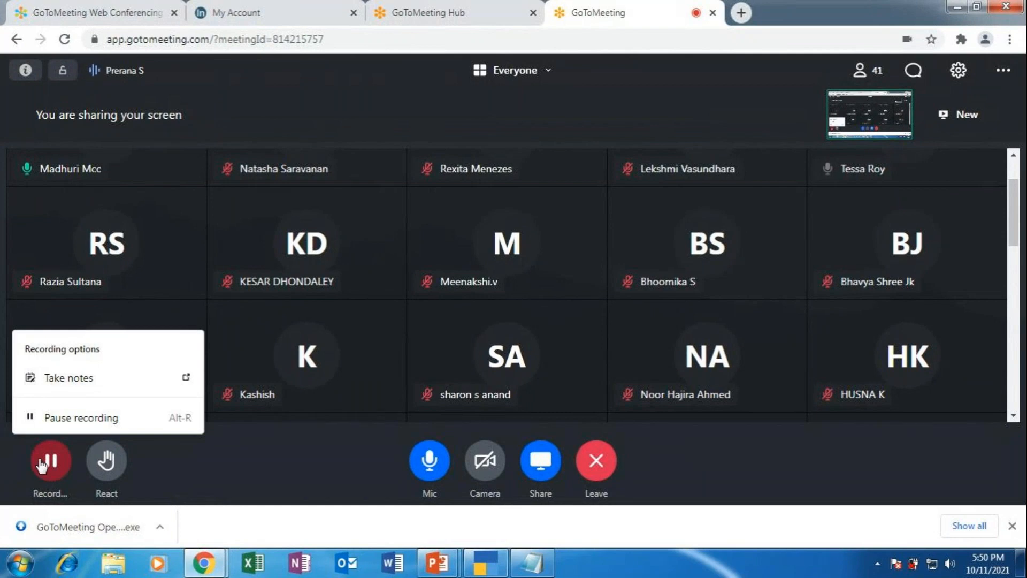
# - Switch back to TallyPrime and open the Cash/Bank Book report over the unsaved contra voucher
pyautogui.click(483, 567)
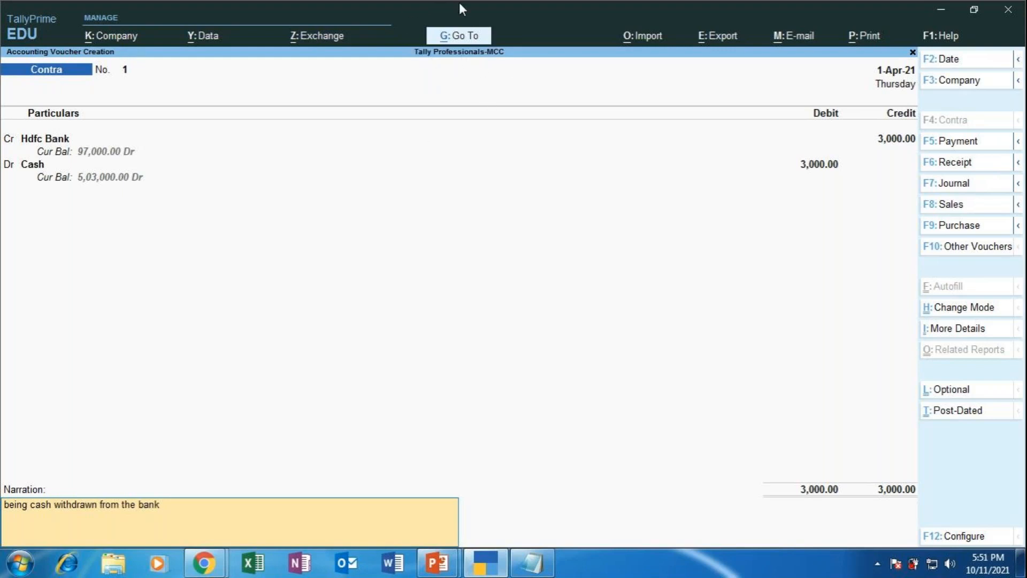
pyautogui.press('alt')
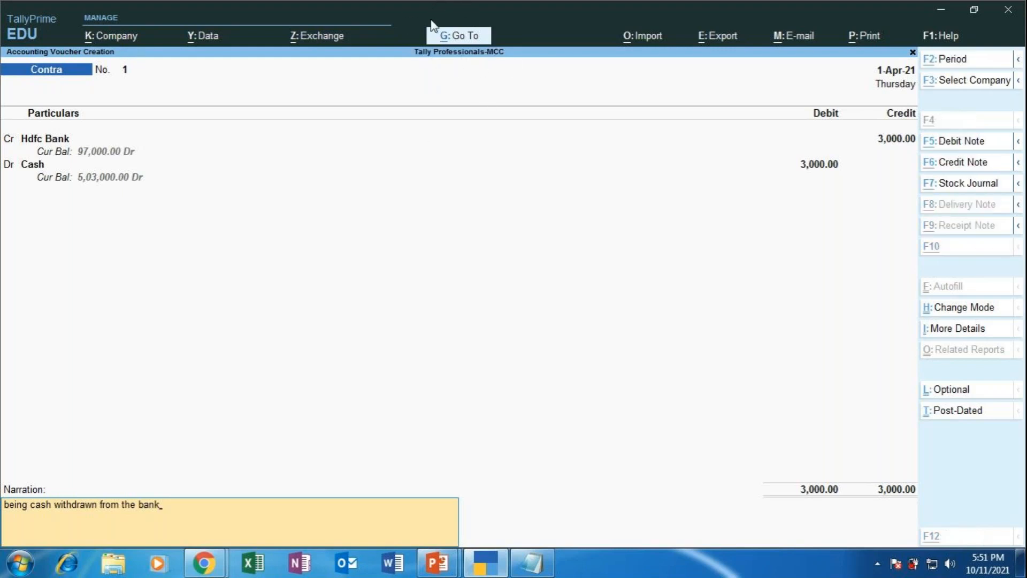
pyautogui.hotkey('alt', 'g')
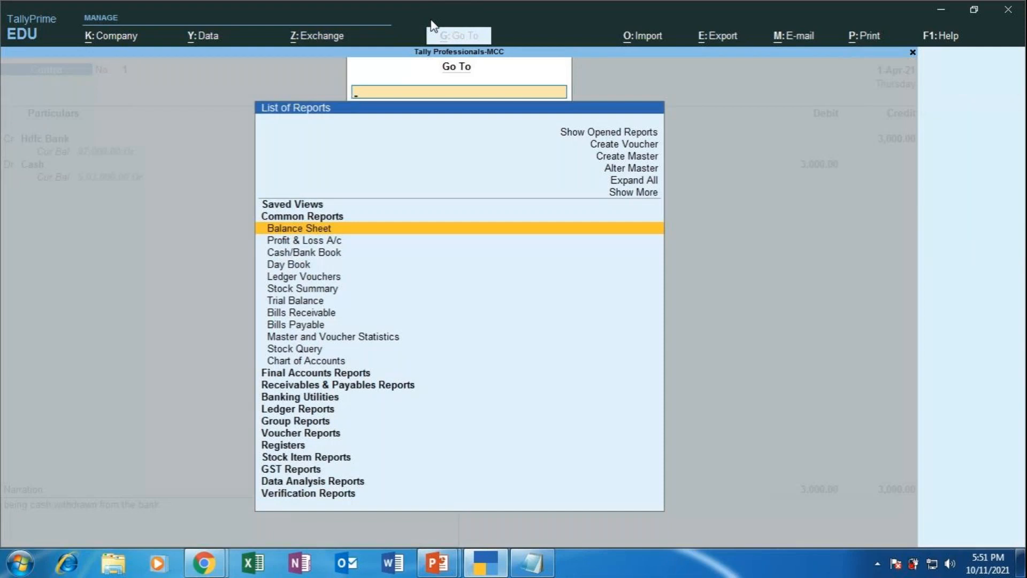
pyautogui.press('Down')
pyautogui.press('Down')
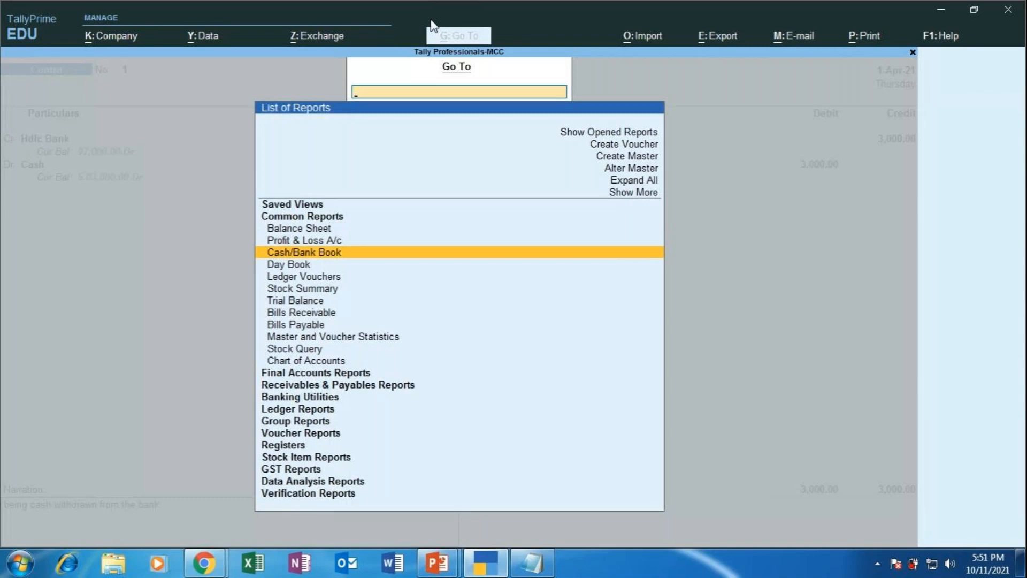
pyautogui.press('Return')
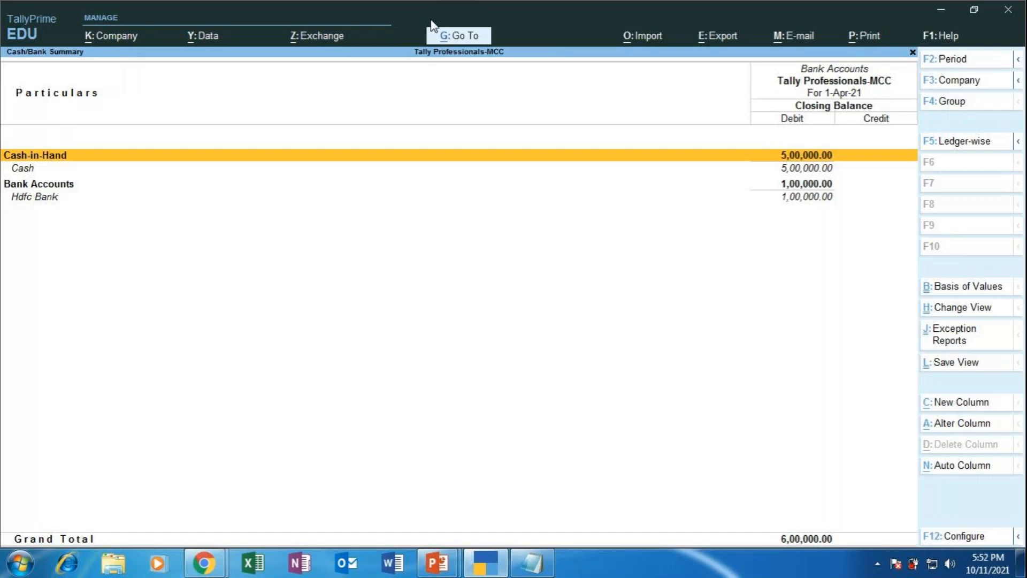
# - Open the Hdfc Bank ledger for alteration from the ledger masters
pyautogui.press('alt')
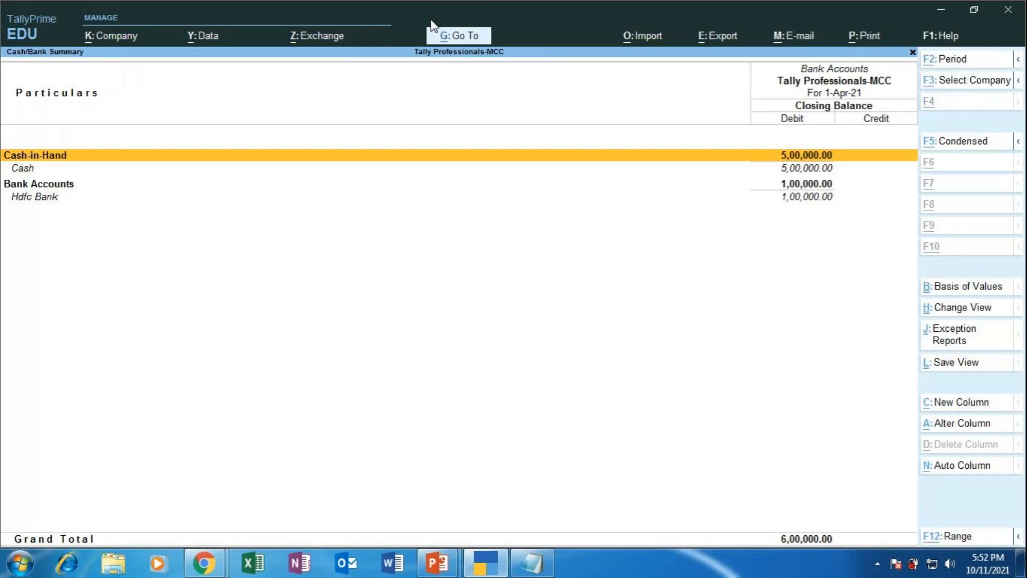
pyautogui.hotkey('alt', 'g')
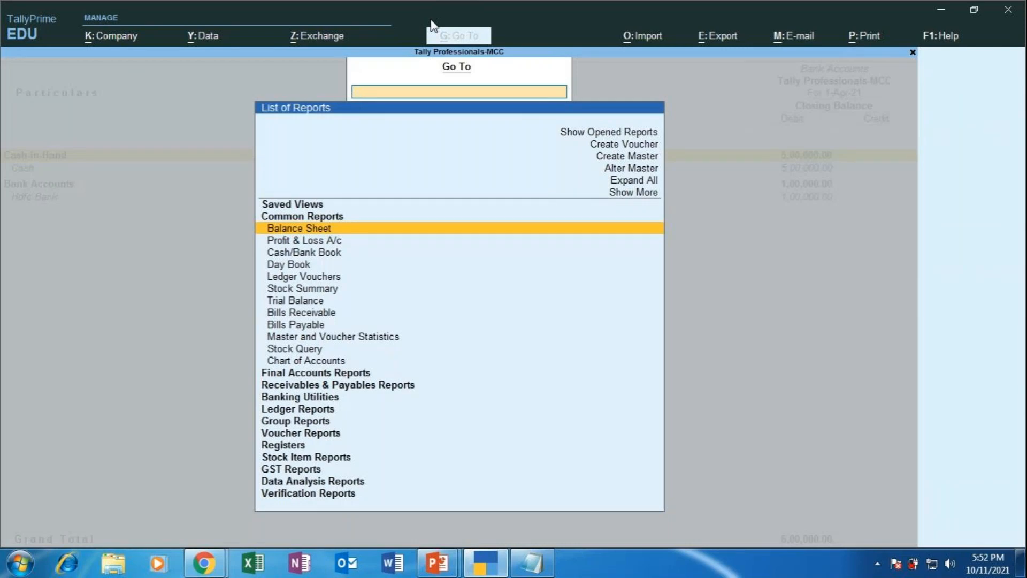
pyautogui.press('Up')
pyautogui.press('Up')
pyautogui.press('Up')
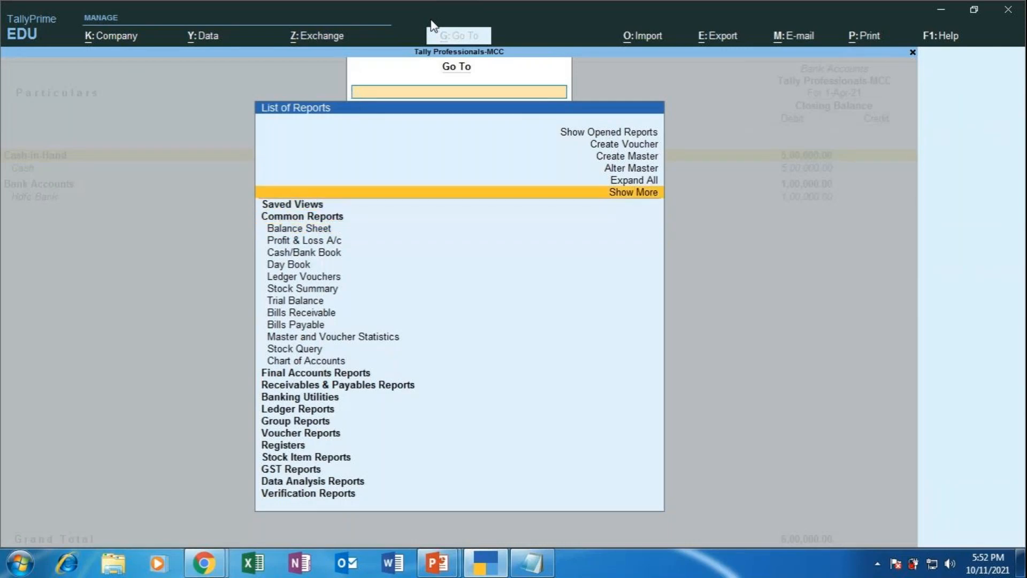
pyautogui.press('Up')
pyautogui.press('Up')
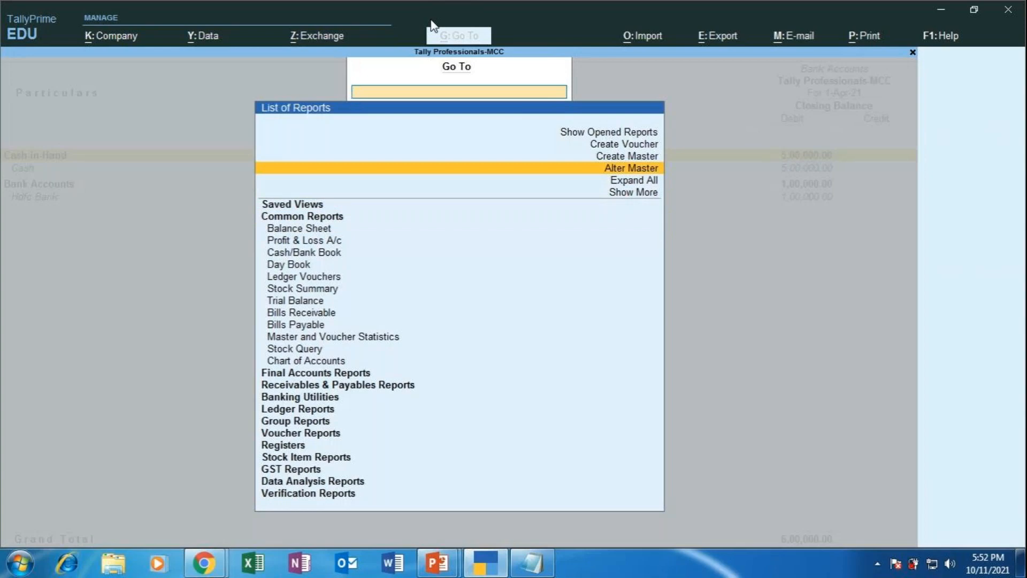
pyautogui.press('Return')
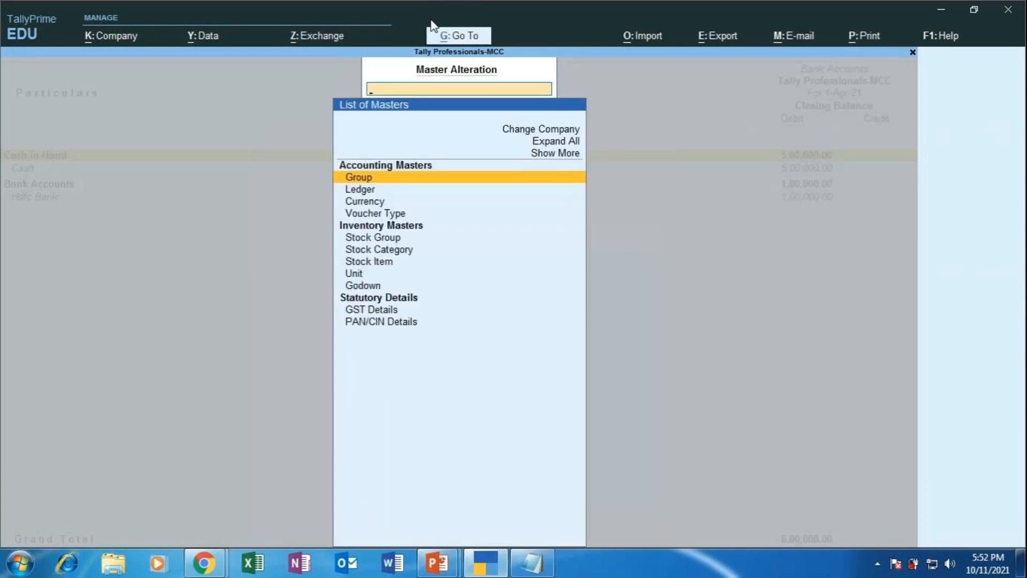
pyautogui.press('Down')
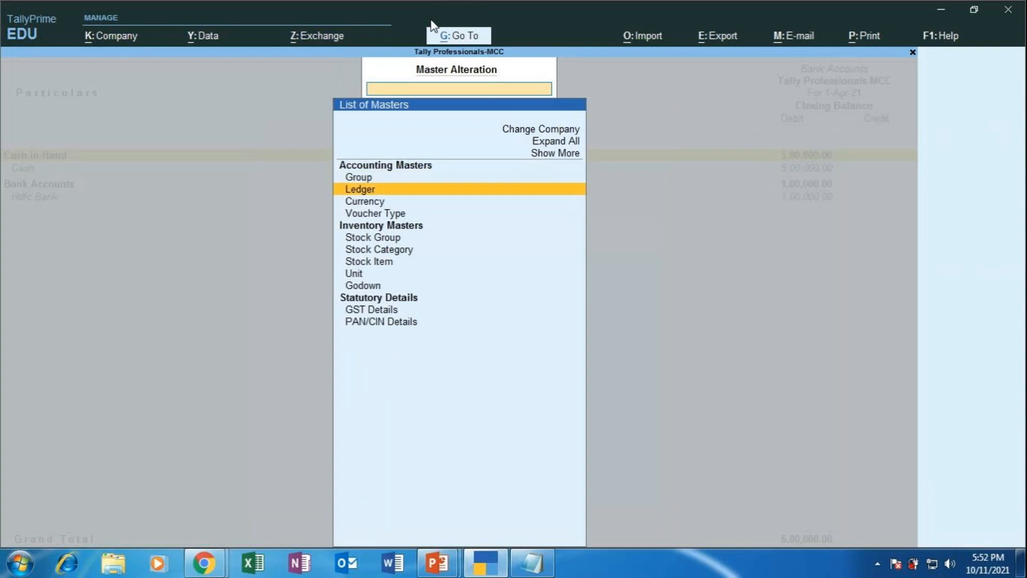
pyautogui.press('Return')
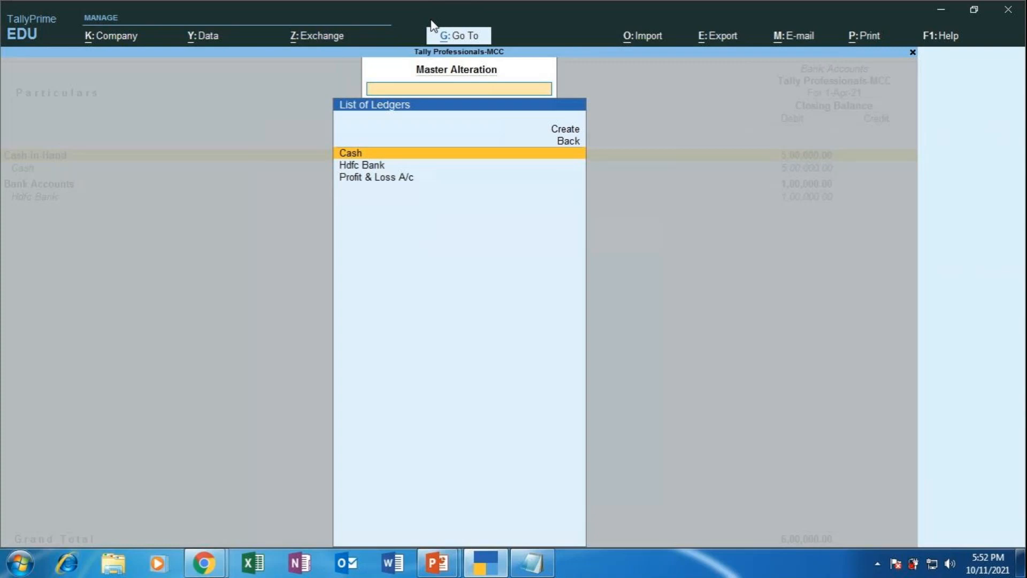
pyautogui.press('Down')
pyautogui.press('Return')
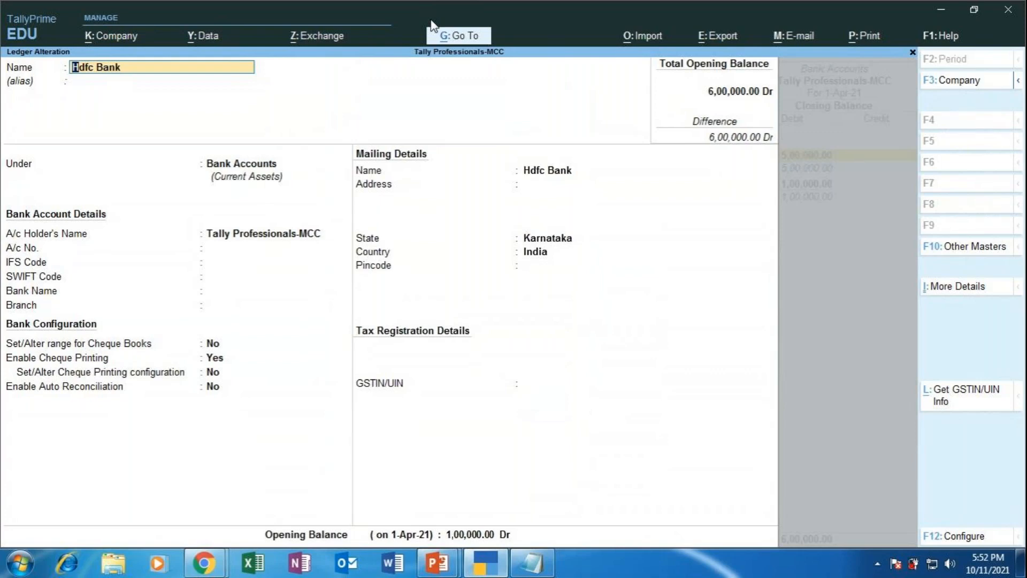
# - Go through the Hdfc Bank ledger details, set Bank Name to Not Applicable, keep the 1,00,000.00 Dr opening balance, and save the ledger
pyautogui.press('Return')
pyautogui.press('Return')
pyautogui.press('Return')
pyautogui.press('Return')
pyautogui.press('Return')
pyautogui.press('Return')
pyautogui.press('Return')
pyautogui.press('Return')
pyautogui.press('Return')
pyautogui.press('Return')
pyautogui.press('Return')
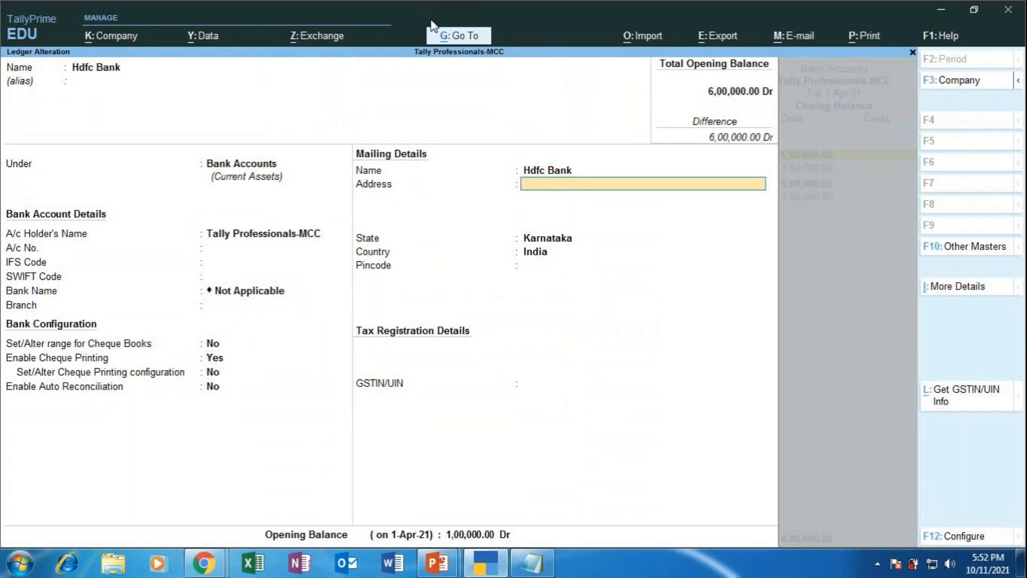
pyautogui.press('Return')
pyautogui.press('Return')
pyautogui.press('Return')
pyautogui.press('Return')
pyautogui.press('Return')
pyautogui.press('Return')
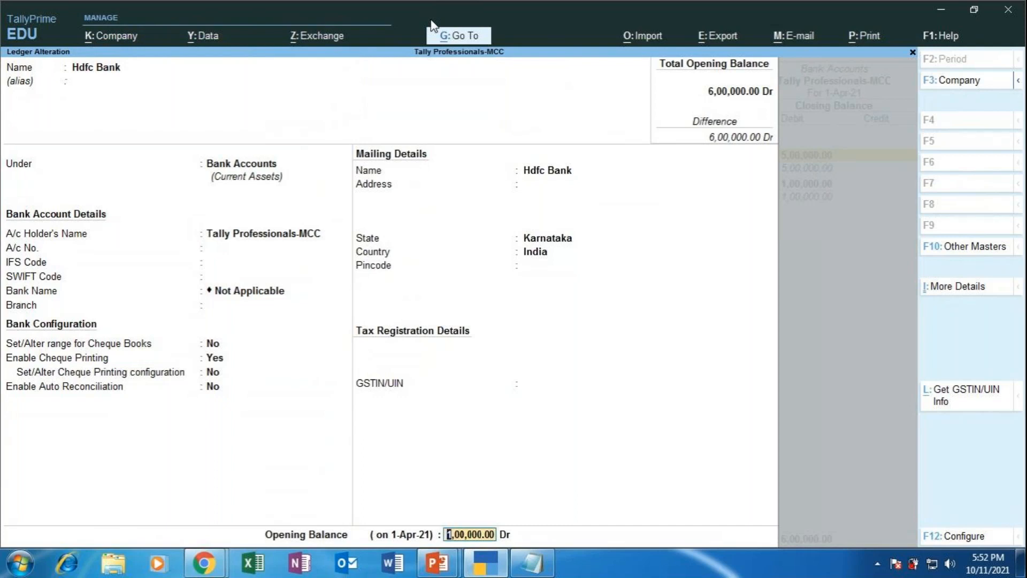
pyautogui.press('Return')
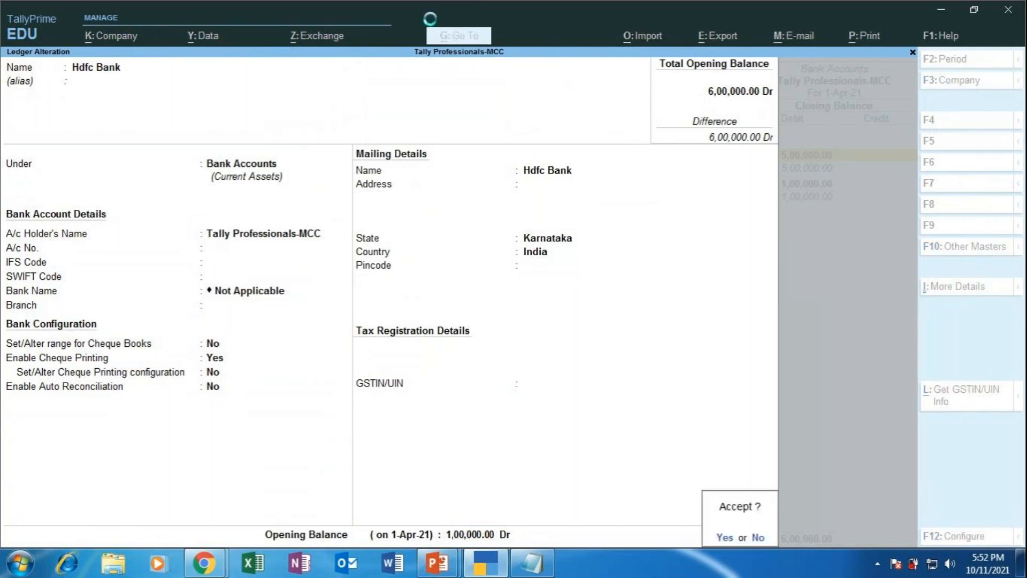
pyautogui.press('Return')
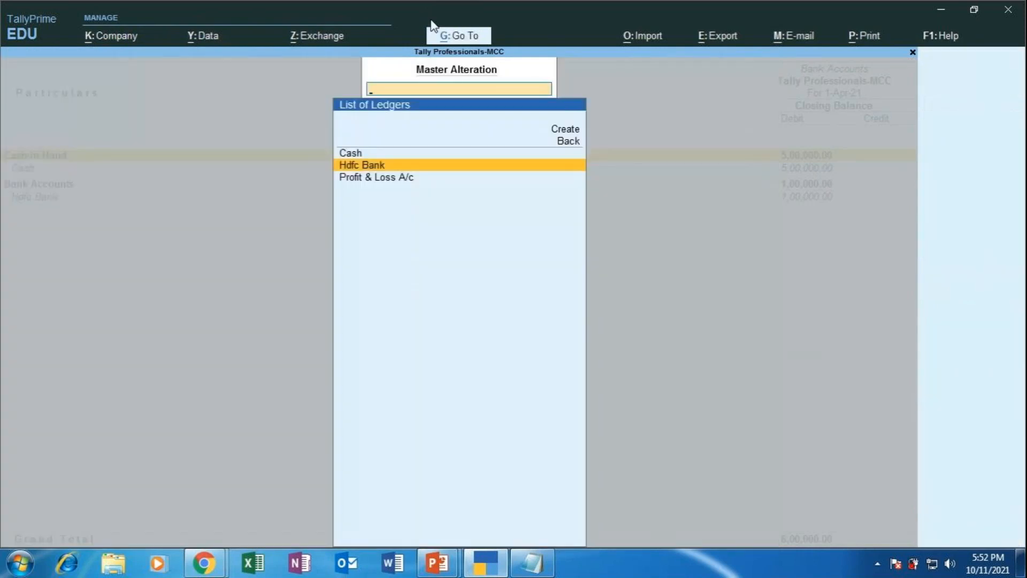
# - Leave the master alteration and Cash/Bank Summary, and save the contra voucher with the narration "being cash withdrawn from the bank"
pyautogui.press('Escape')
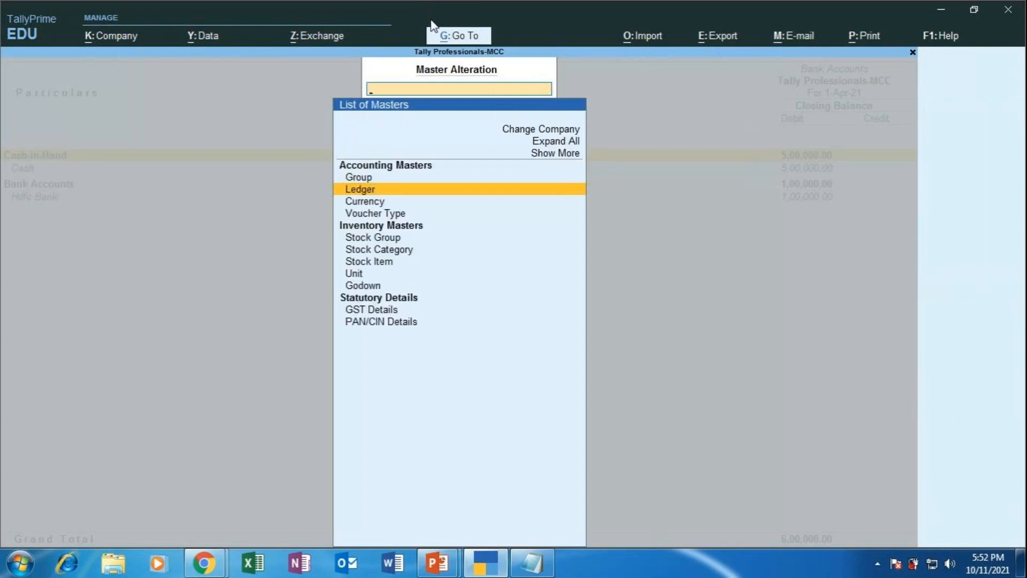
pyautogui.press('Escape')
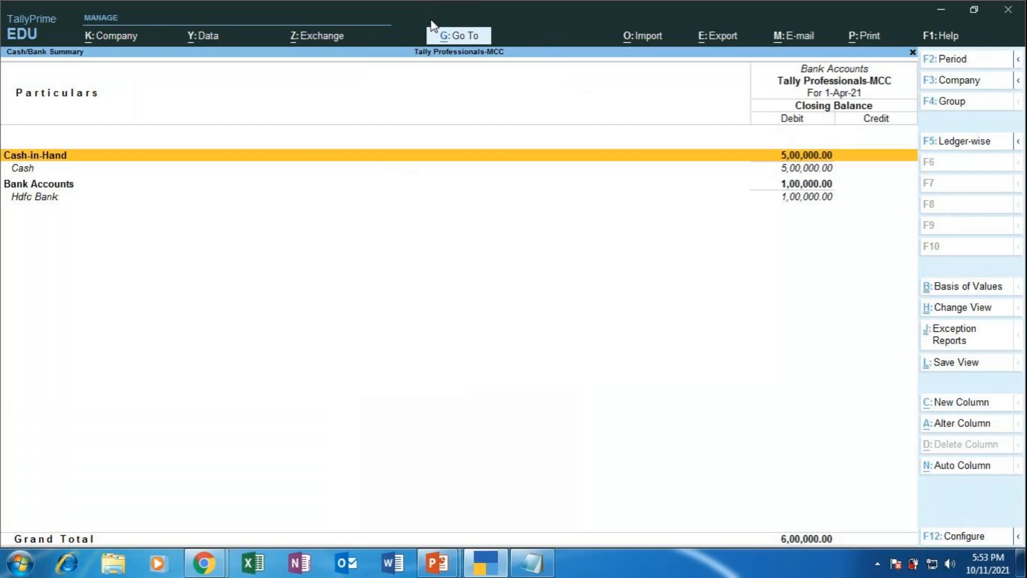
pyautogui.press('Escape')
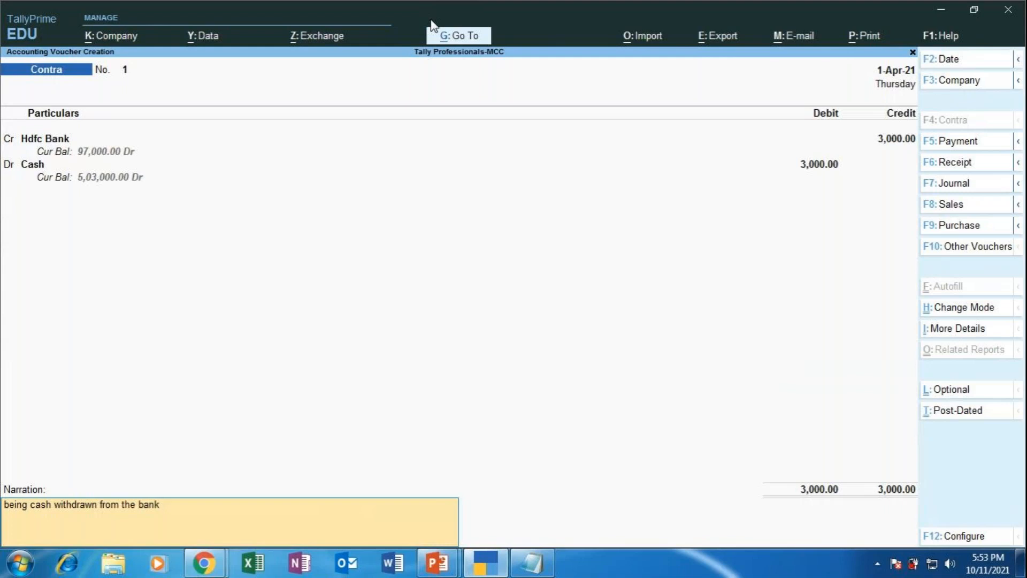
pyautogui.press('BackSpace')
pyautogui.write('k')
pyautogui.press('Return')
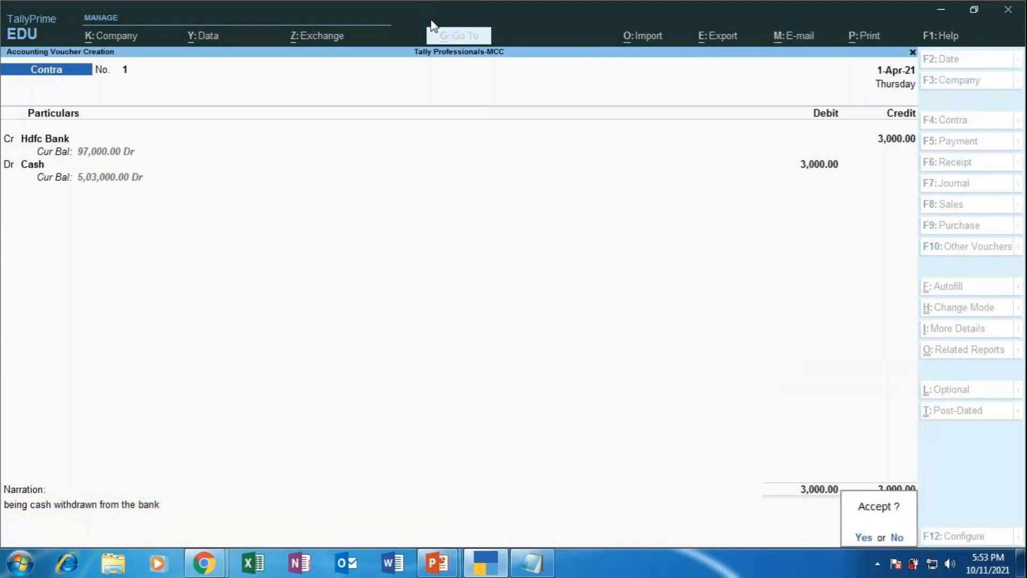
pyautogui.press('Return')
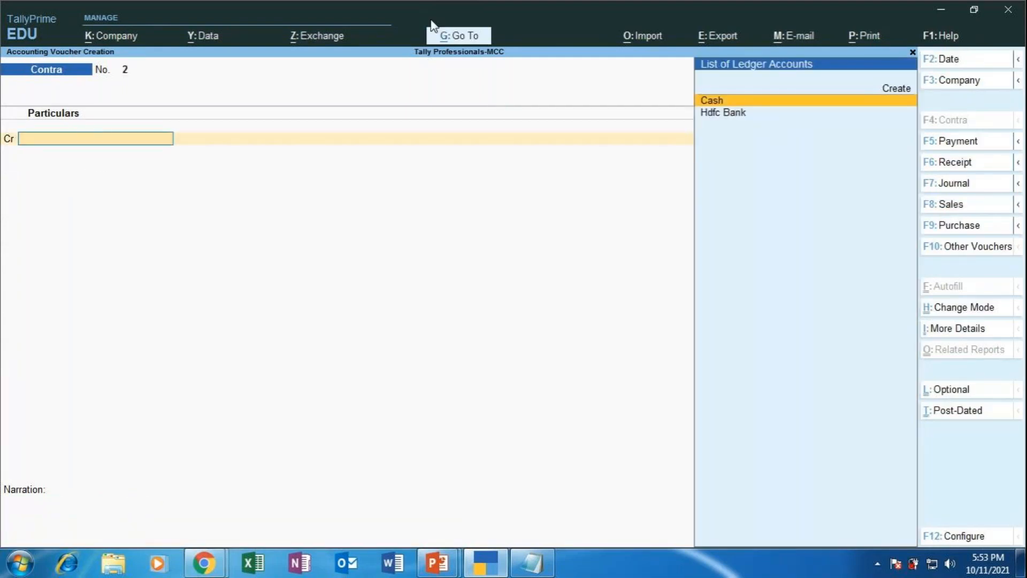
# - Open contra voucher No. 1 for alteration from the Day Book and go to the Hdfc Bank credit amount
pyautogui.press('alt')
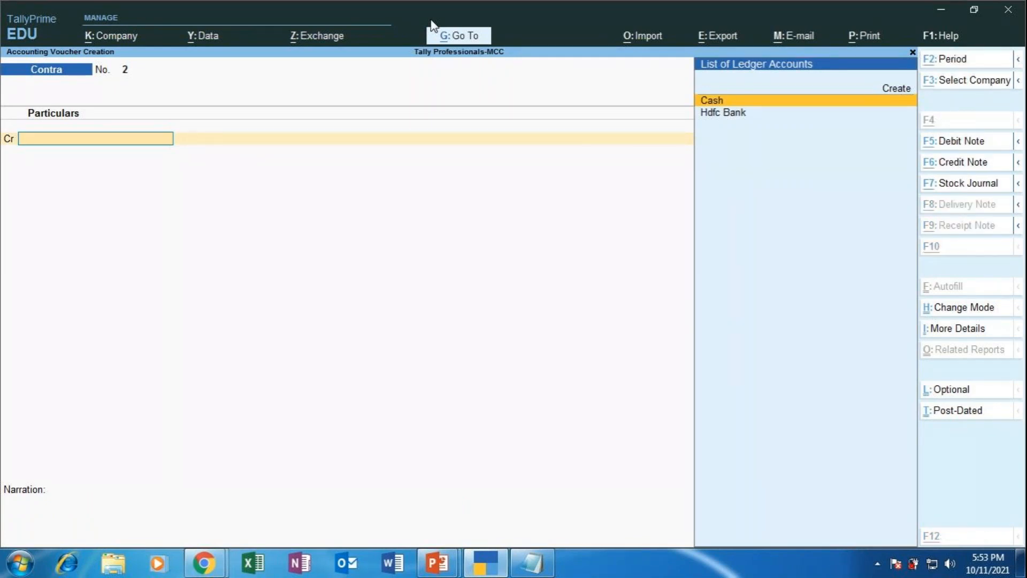
pyautogui.hotkey('alt', 'g')
pyautogui.press('Down')
pyautogui.press('Down')
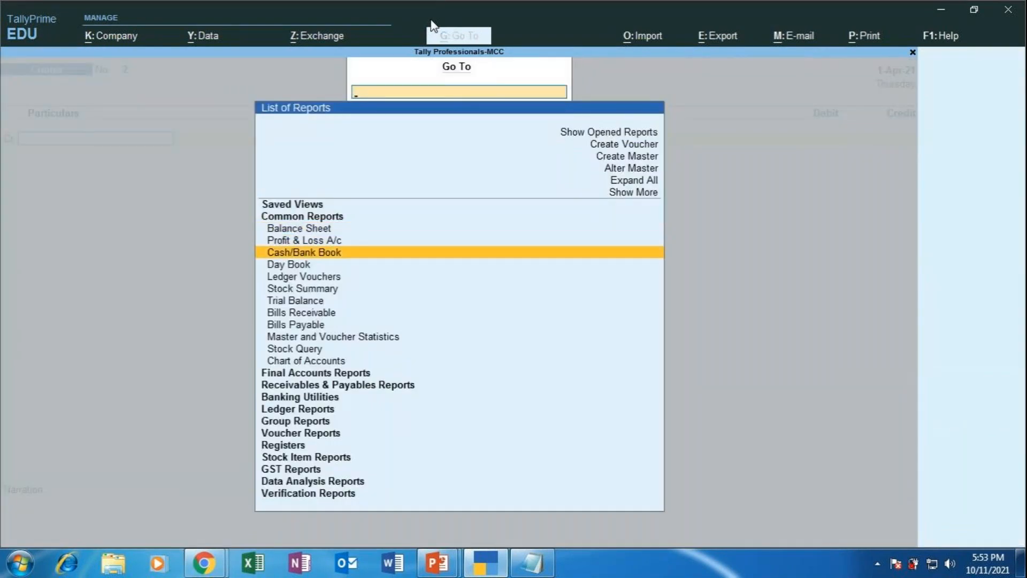
pyautogui.press('Down')
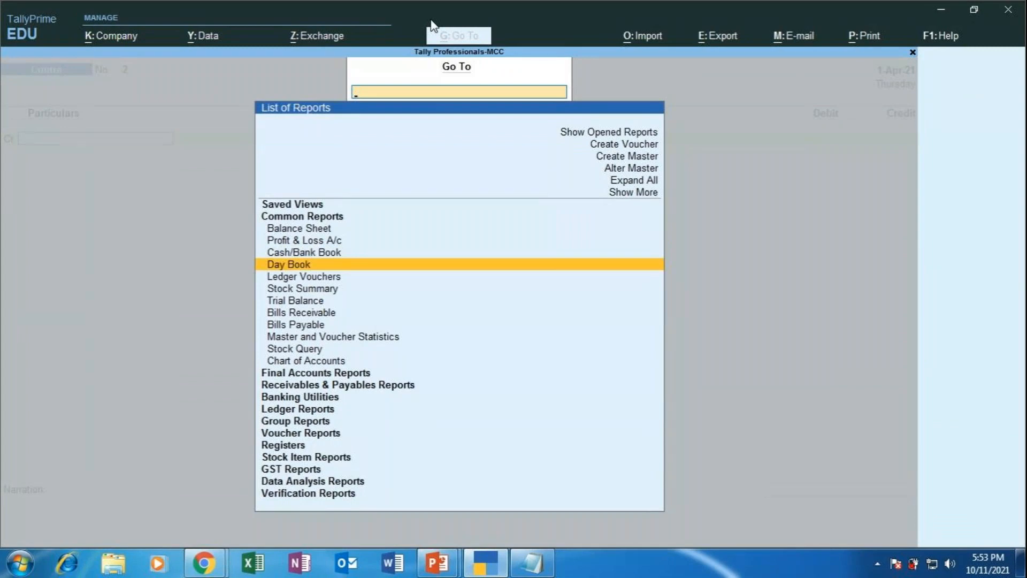
pyautogui.press('Return')
pyautogui.press('Return')
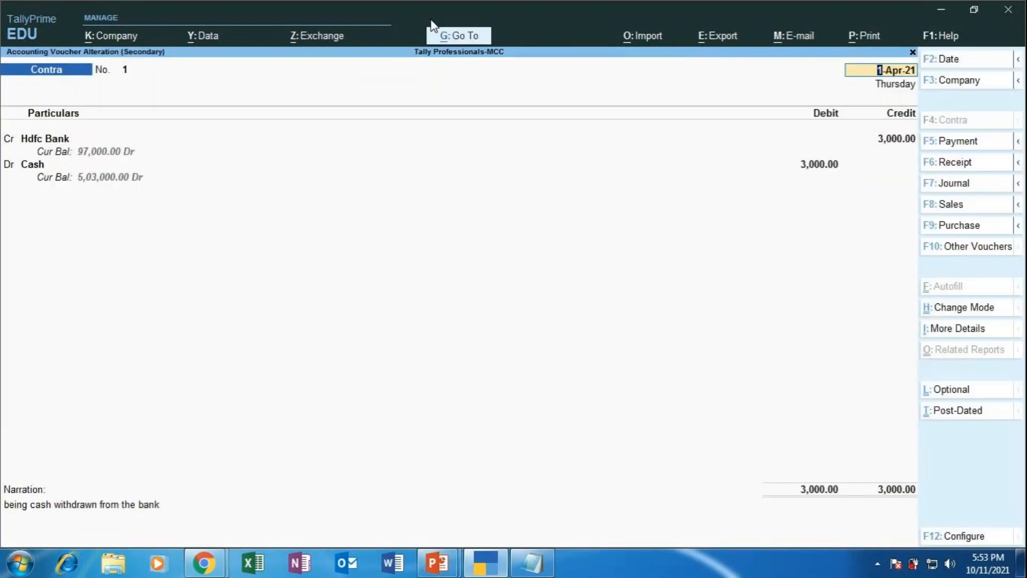
pyautogui.press('Return')
pyautogui.press('Return')
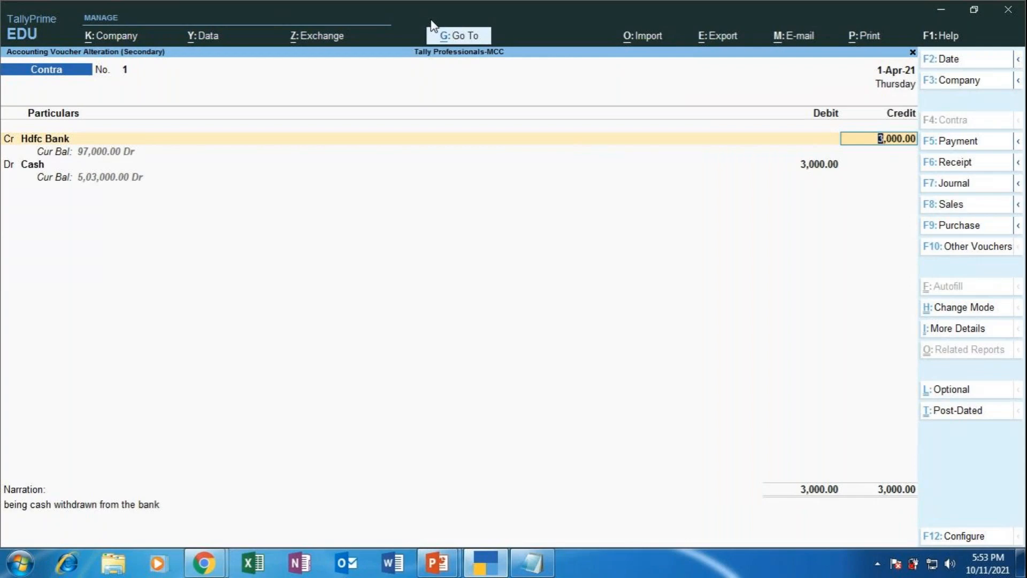
pyautogui.press('Return')
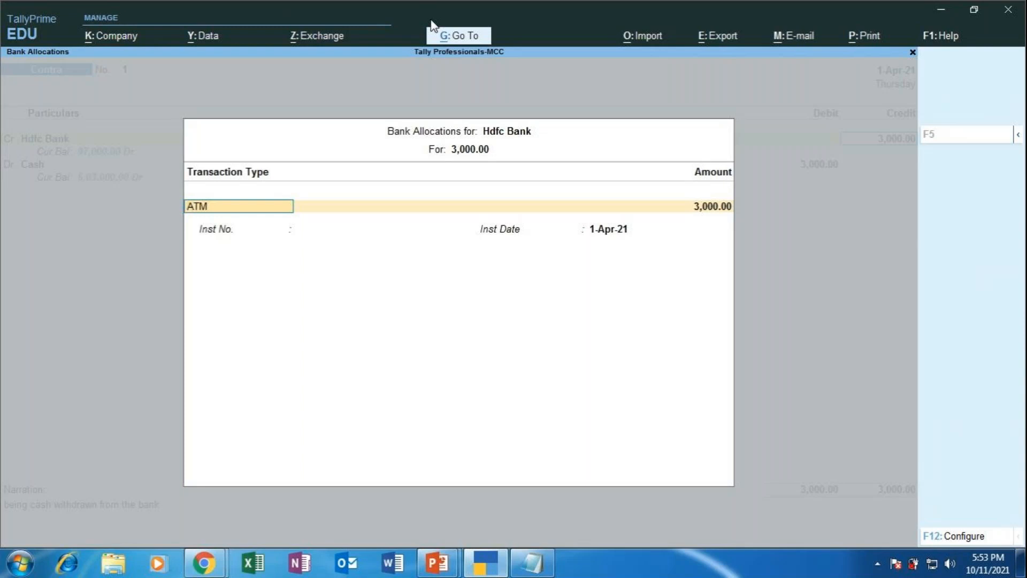
pyautogui.press('BackSpace')
pyautogui.press('Escape')
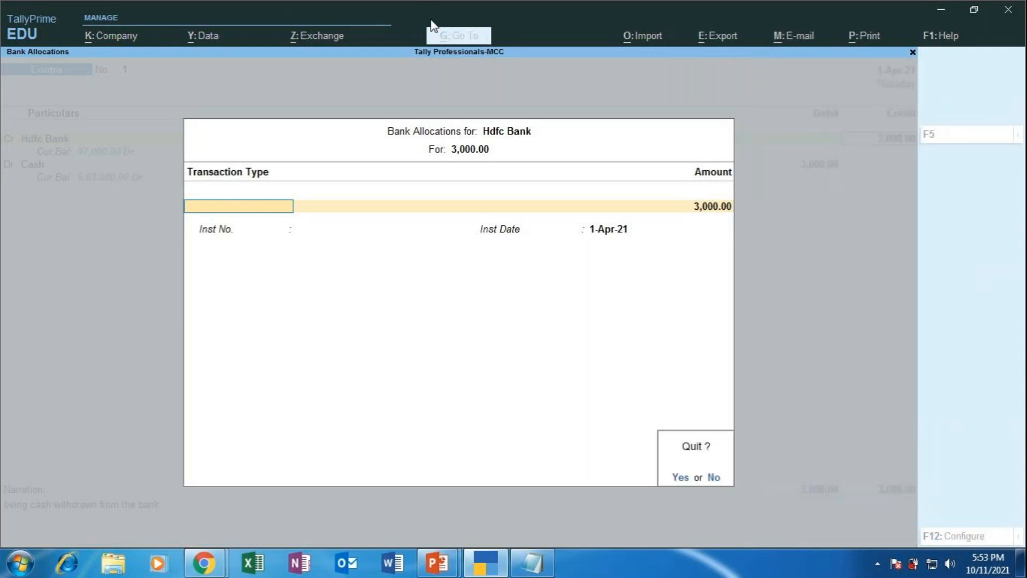
pyautogui.press('y')
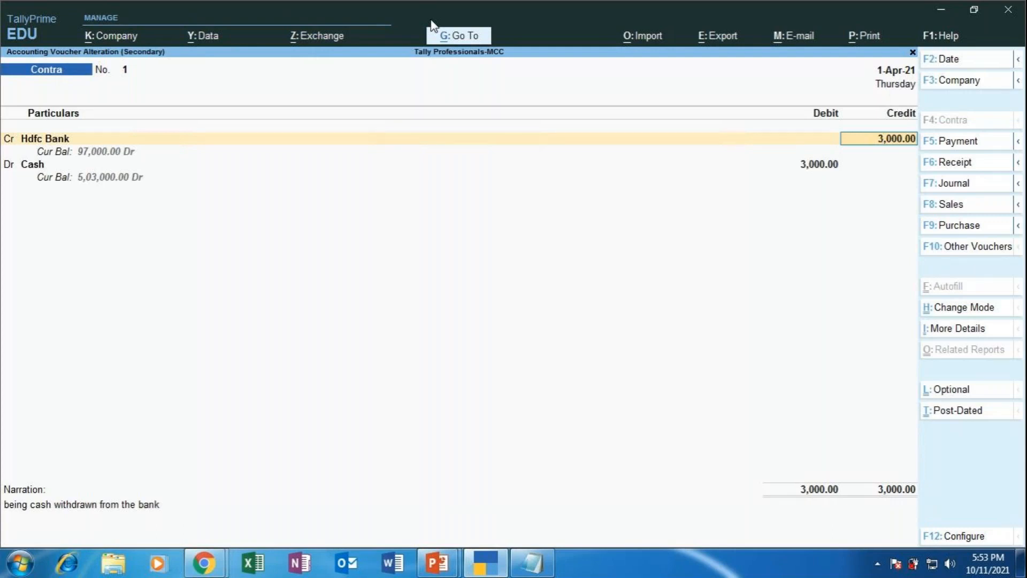
# - In the Hdfc Bank allocation, pick ATM from the full list of transaction types, keeping amount 3,000.00 and instrument date 1-Apr-21
pyautogui.press('Return')
pyautogui.press('BackSpace')
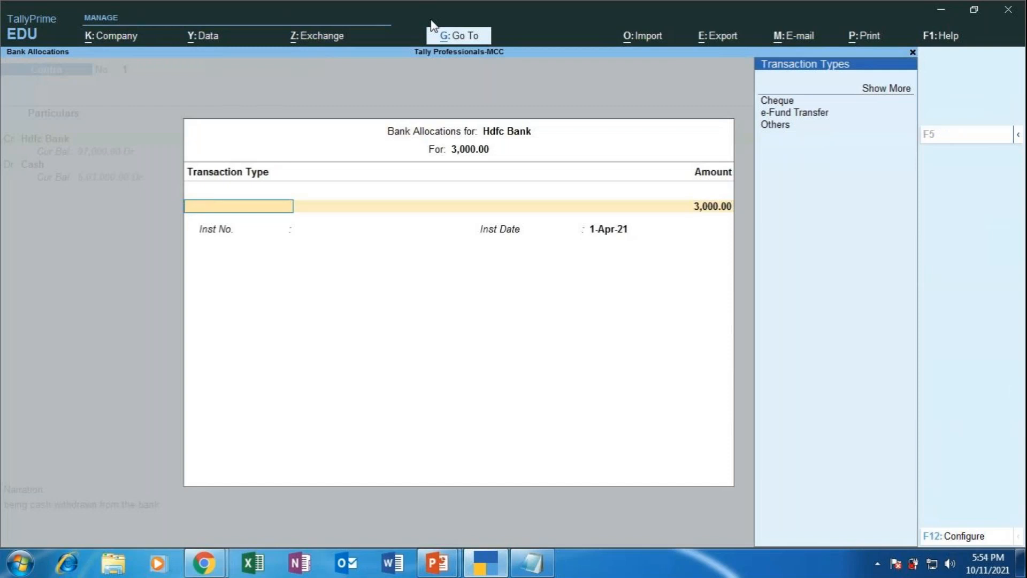
pyautogui.press('Up')
pyautogui.press('Up')
pyautogui.press('Up')
pyautogui.press('Up')
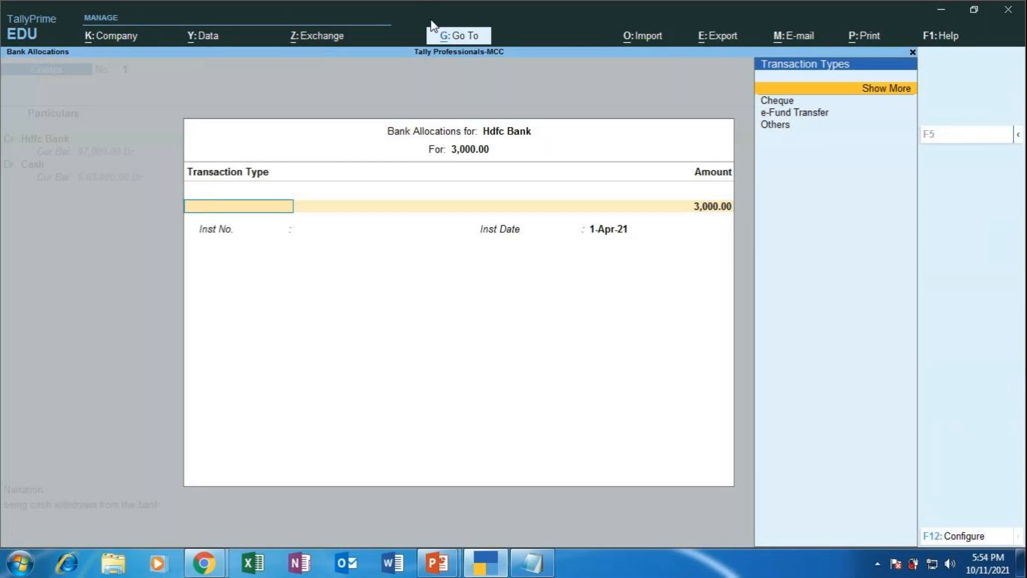
pyautogui.press('Return')
pyautogui.press('Down')
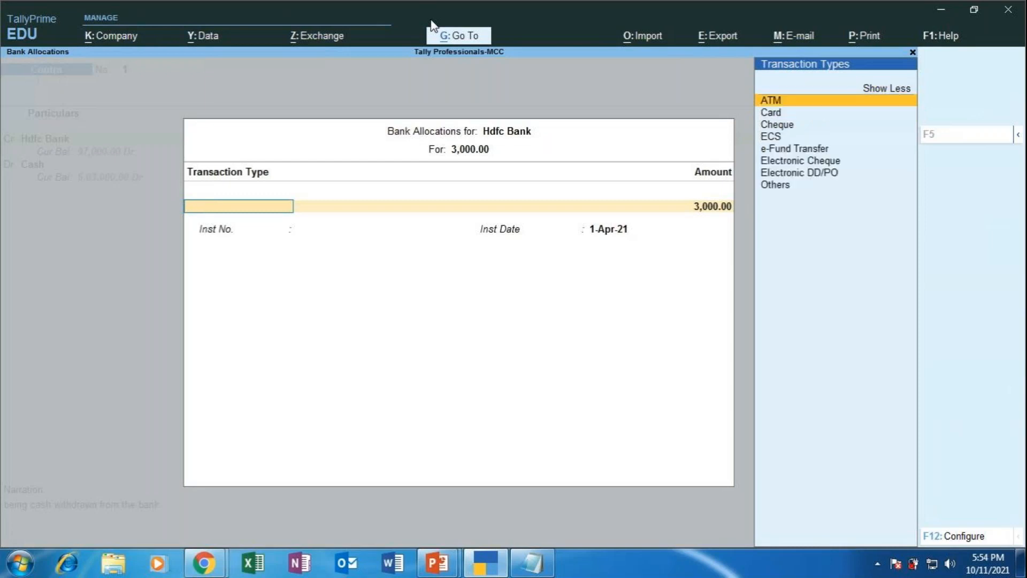
pyautogui.press('Return')
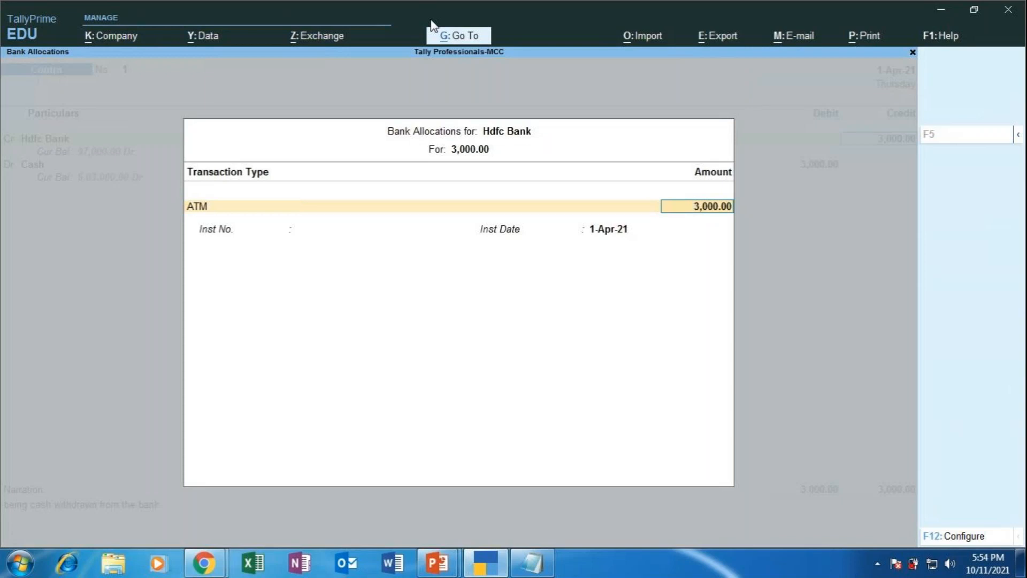
pyautogui.press('Return')
pyautogui.press('Return')
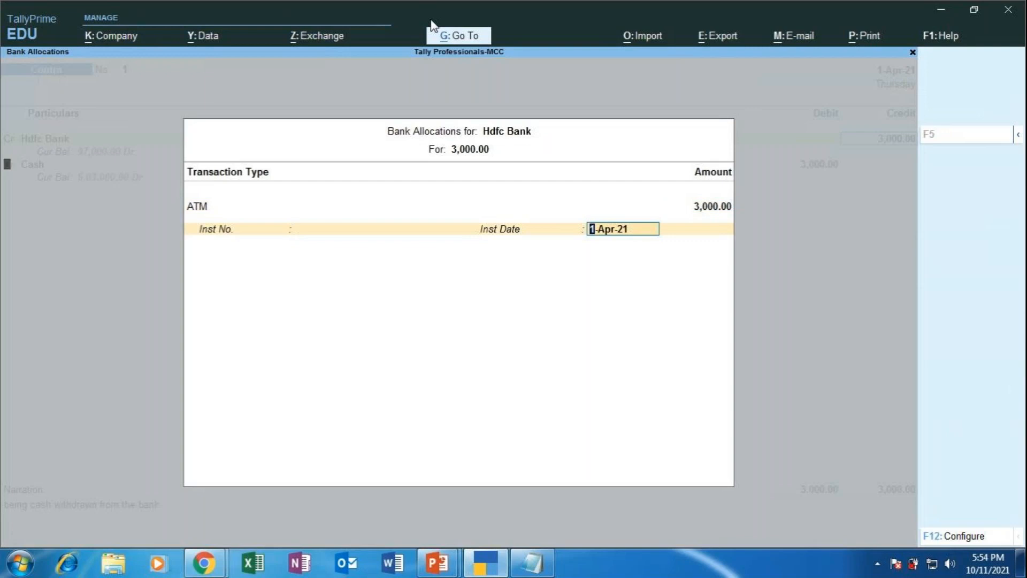
pyautogui.press('Return')
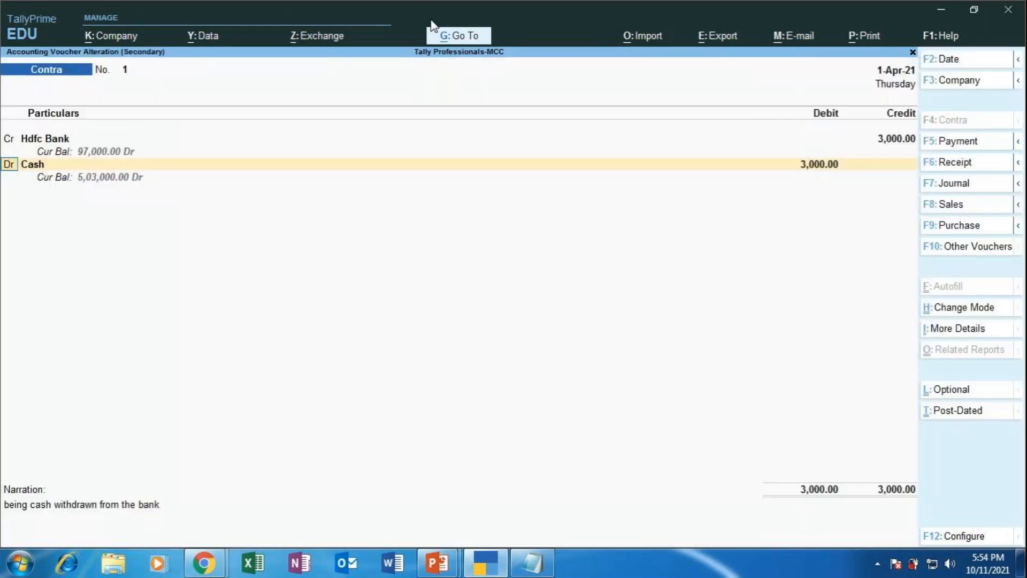
# - Keep the 3,000.00 Cash debit and the narration, save the altered contra voucher, and return to the Gateway of Tally
pyautogui.press('Return')
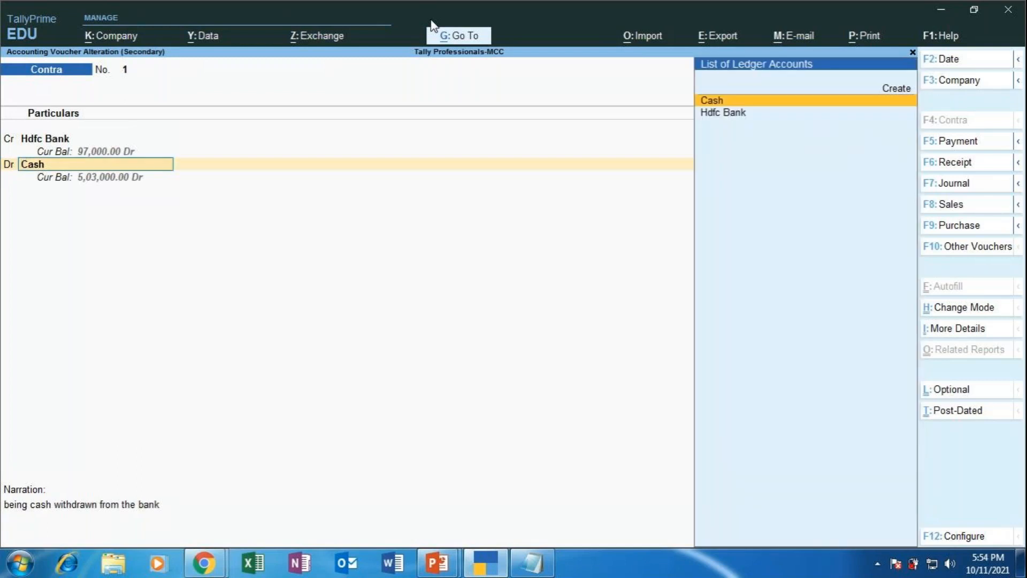
pyautogui.press('Return')
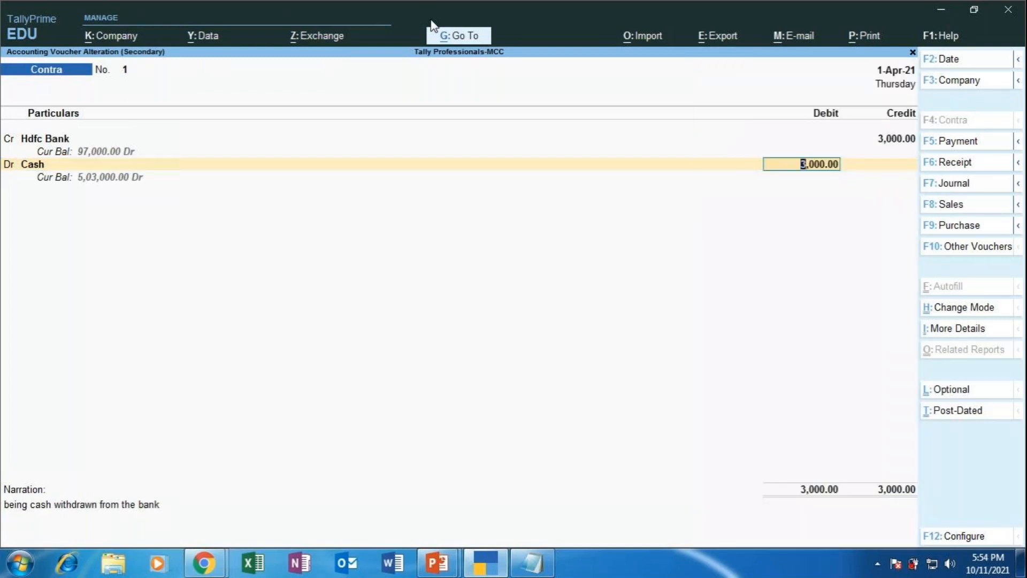
pyautogui.press('Return')
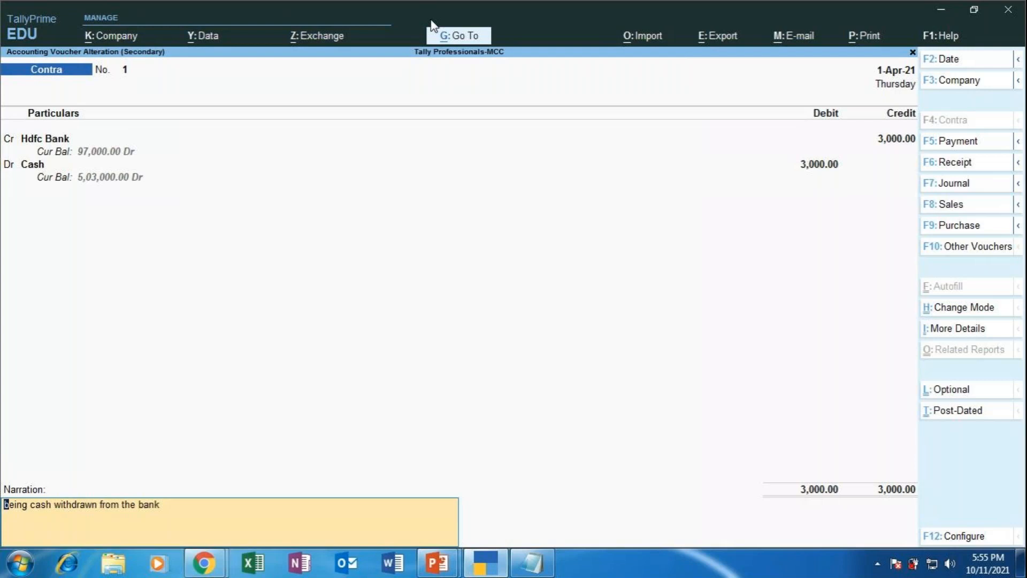
pyautogui.press('Return')
pyautogui.press('Return')
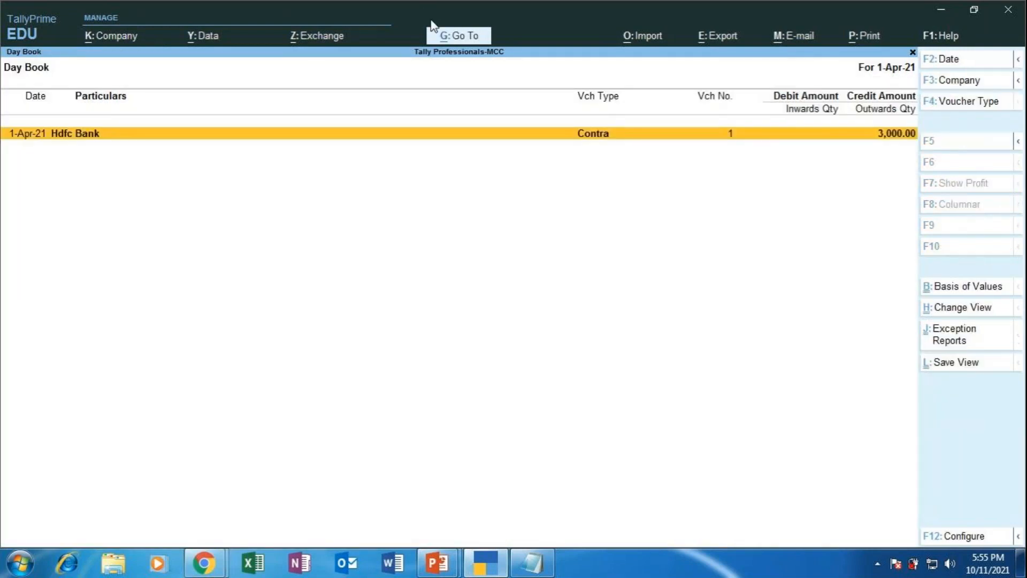
pyautogui.press('Escape')
pyautogui.press('Escape')
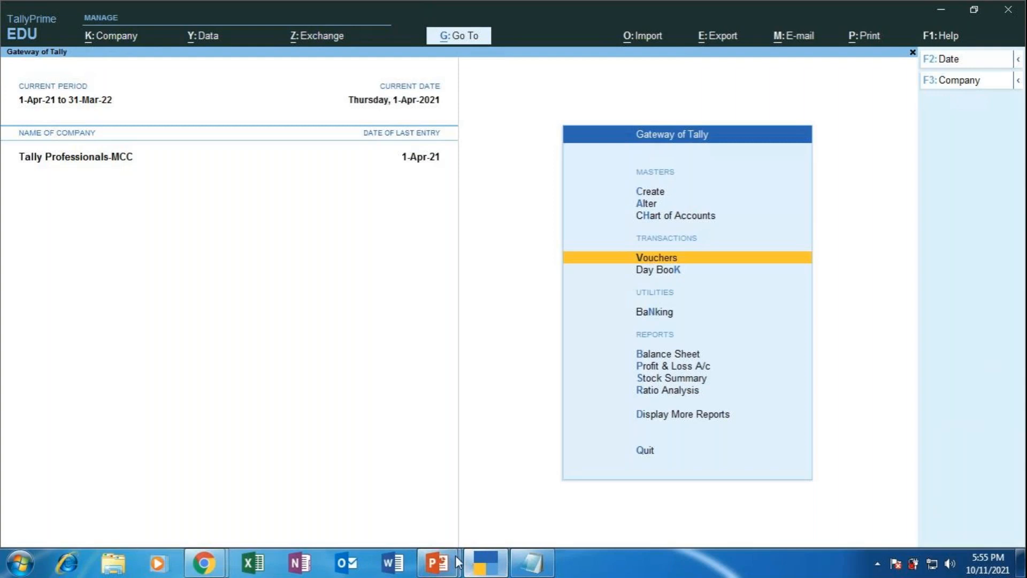
# - Switch to the PowerPoint presentation and show the "Practical Exercises on Contra Vouchers" slide as a full-screen slide show
pyautogui.click(437, 561)
pyautogui.click(388, 464)
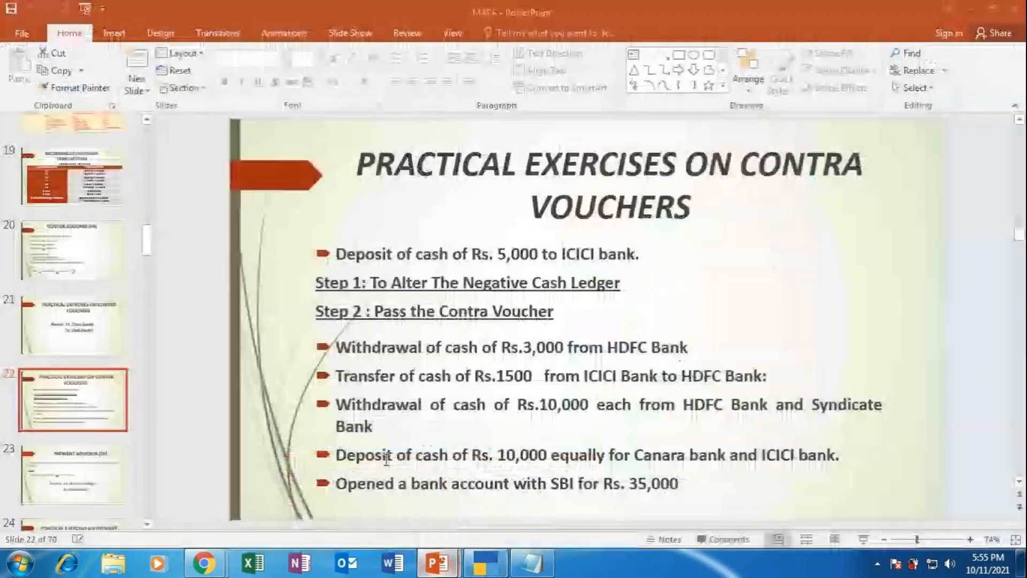
pyautogui.click(863, 539)
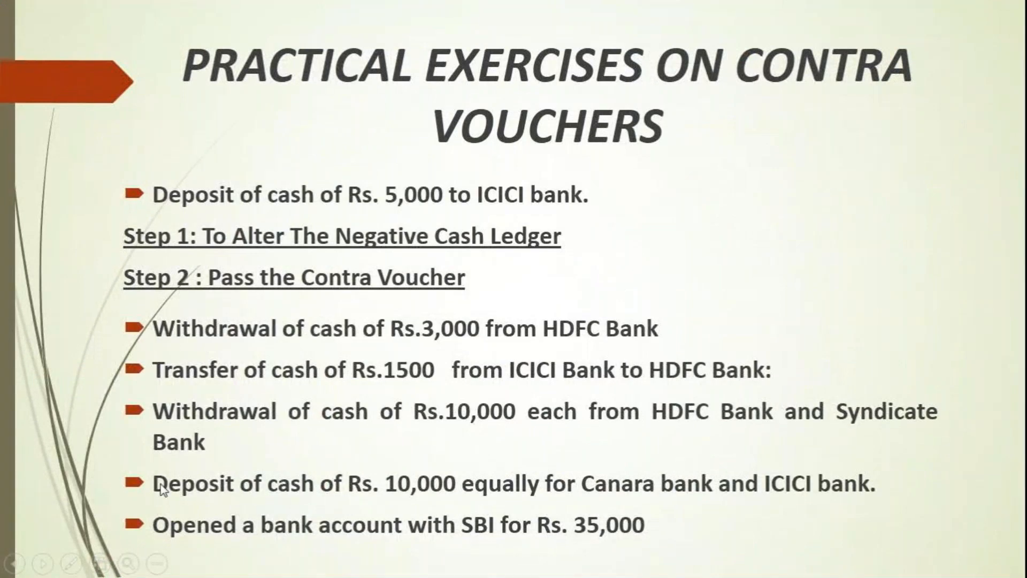
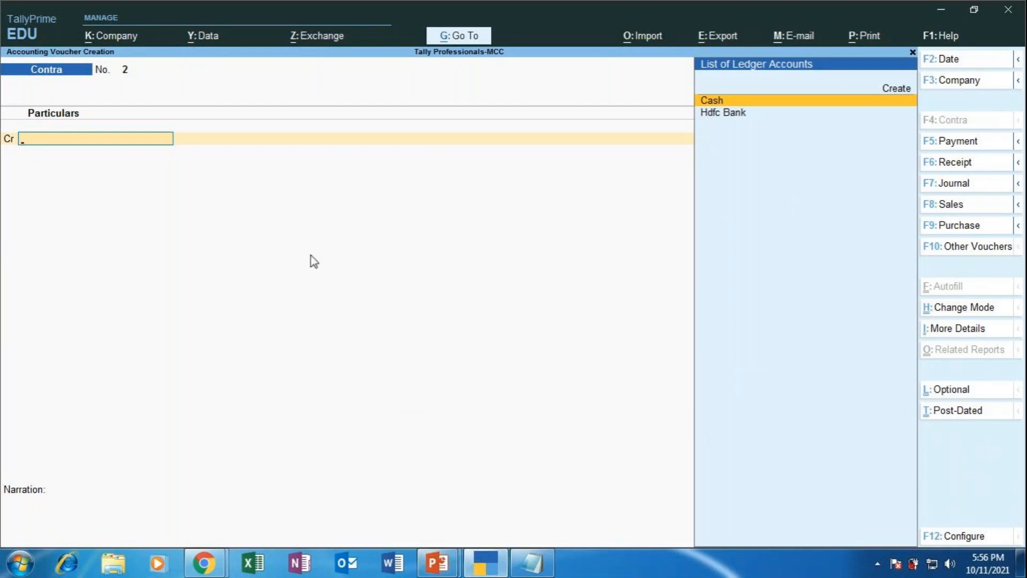
# - Credit Cash with 20,000 in contra voucher No. 2 in TallyPrime
pyautogui.press('Return')
pyautogui.write('20')
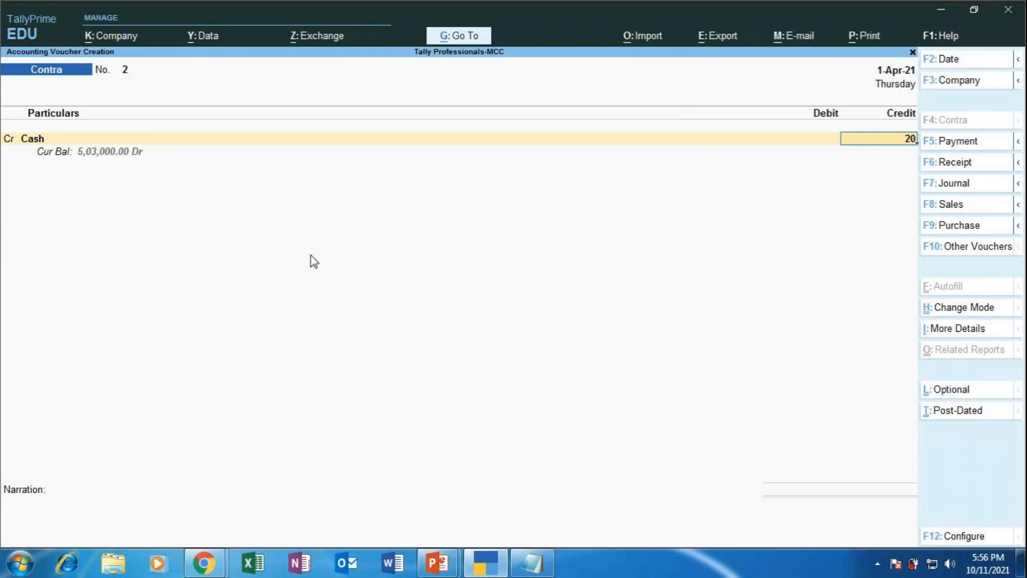
pyautogui.write('000')
pyautogui.press('Return')
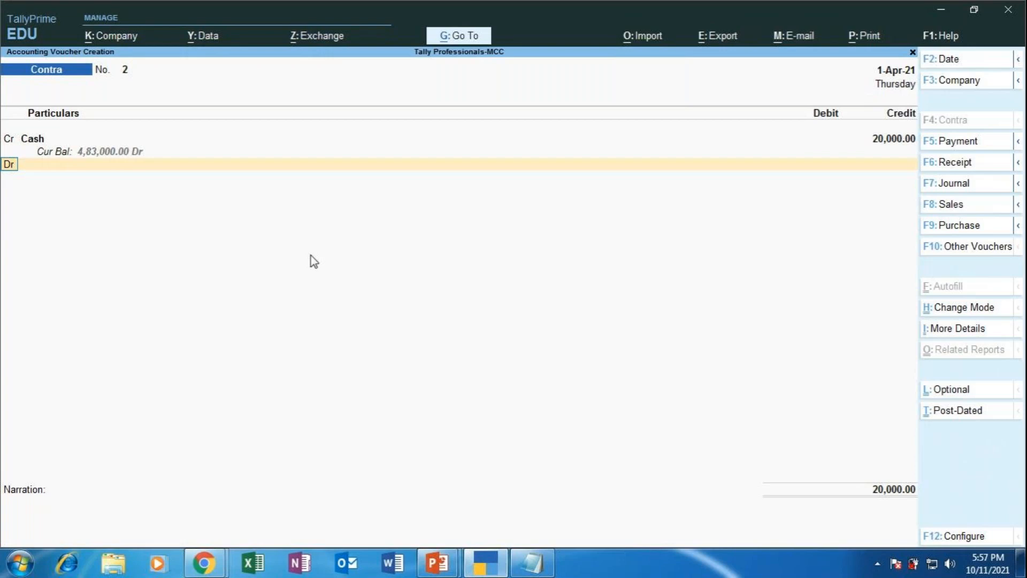
# - Create an Icici Bank ledger under Bank Accounts for the voucher's first debit line, leaving the remaining ledger details at their defaults
pyautogui.press('Return')
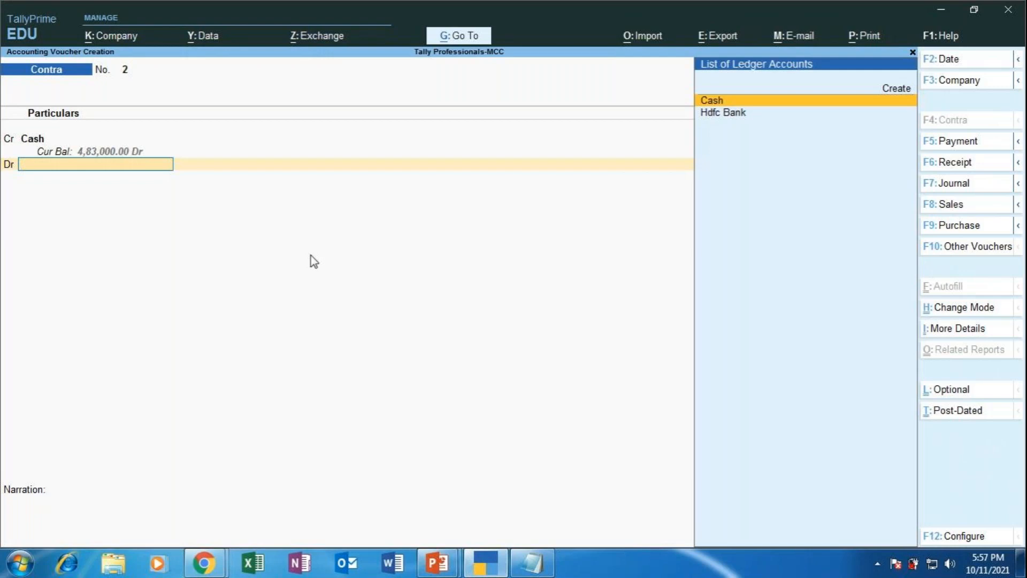
pyautogui.press('Up')
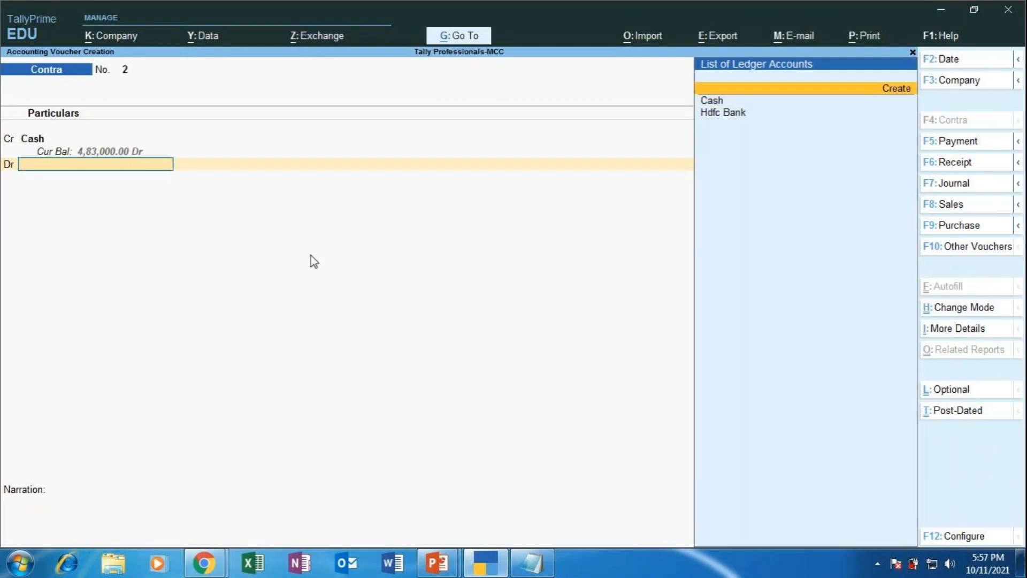
pyautogui.press('Return')
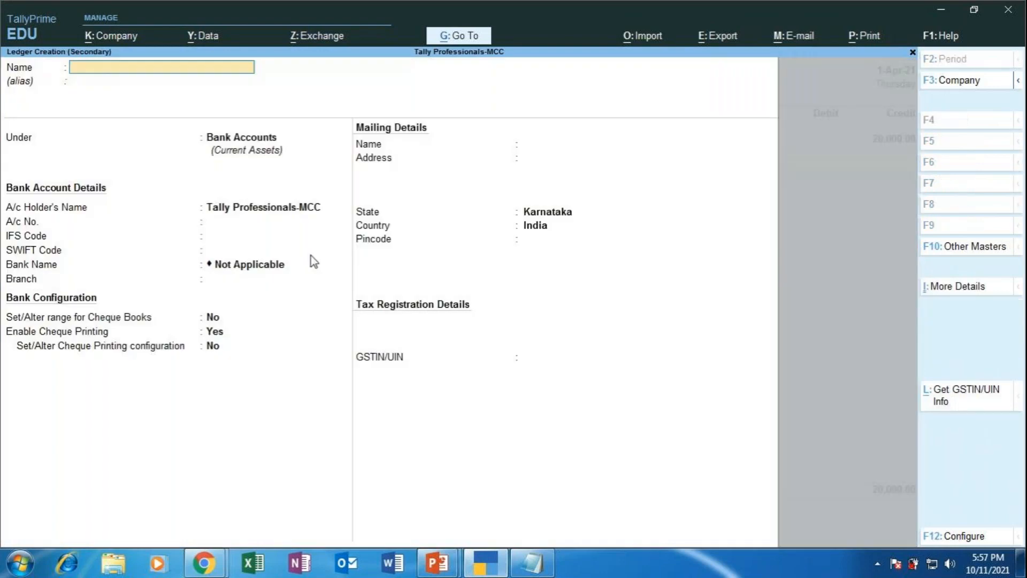
pyautogui.write('Icici Bank')
pyautogui.press('Return')
pyautogui.press('Return')
pyautogui.press('Return')
pyautogui.press('Return')
pyautogui.press('Return')
pyautogui.press('Return')
pyautogui.press('Return')
pyautogui.press('Return')
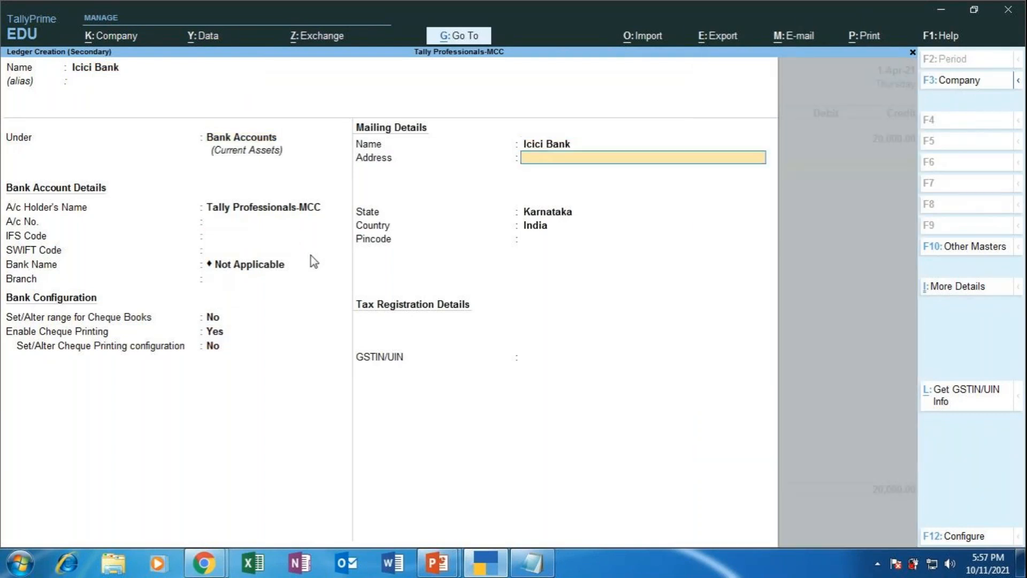
pyautogui.press('Return')
pyautogui.press('Return')
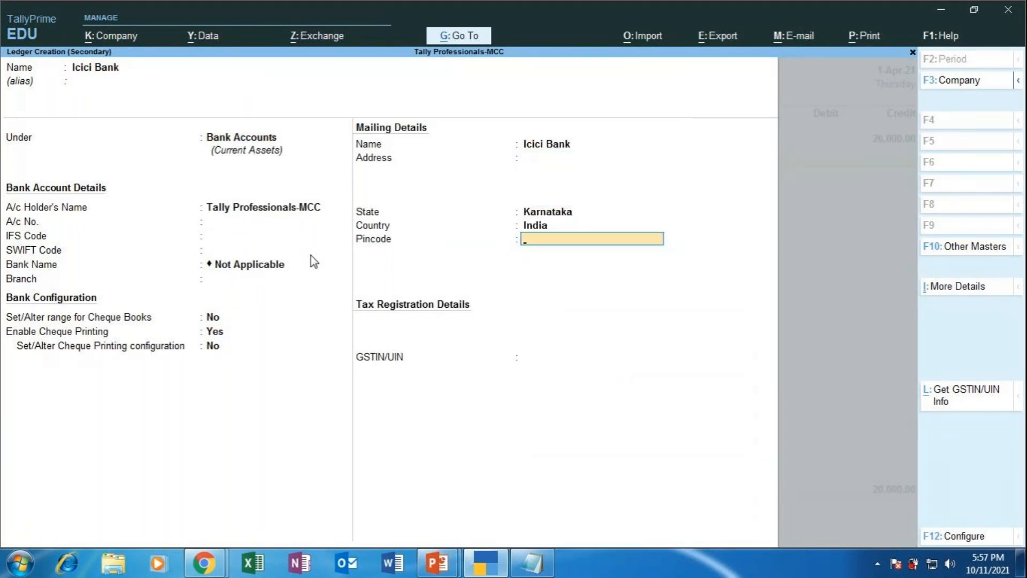
pyautogui.press('Return')
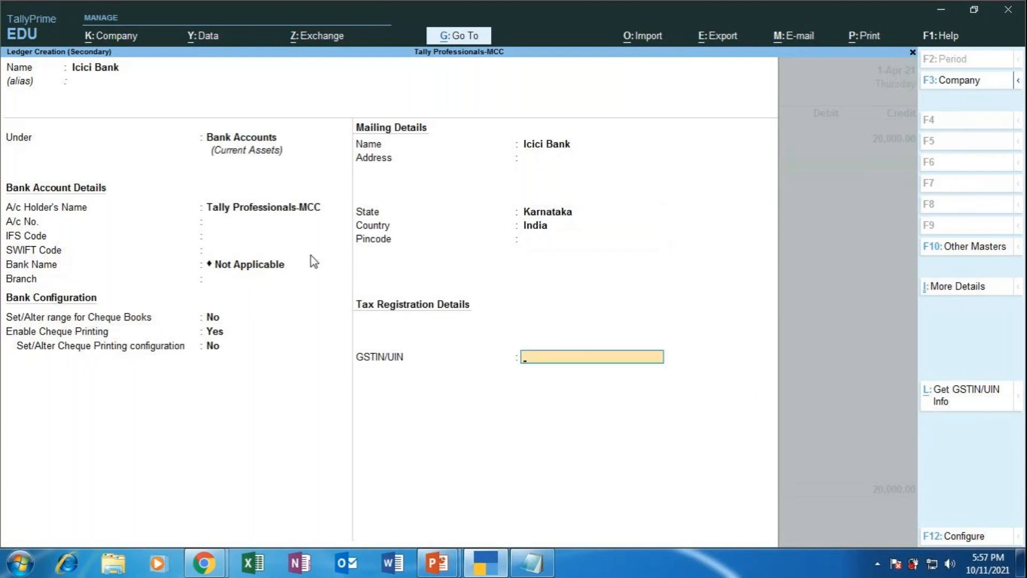
pyautogui.press('Return')
pyautogui.press('Return')
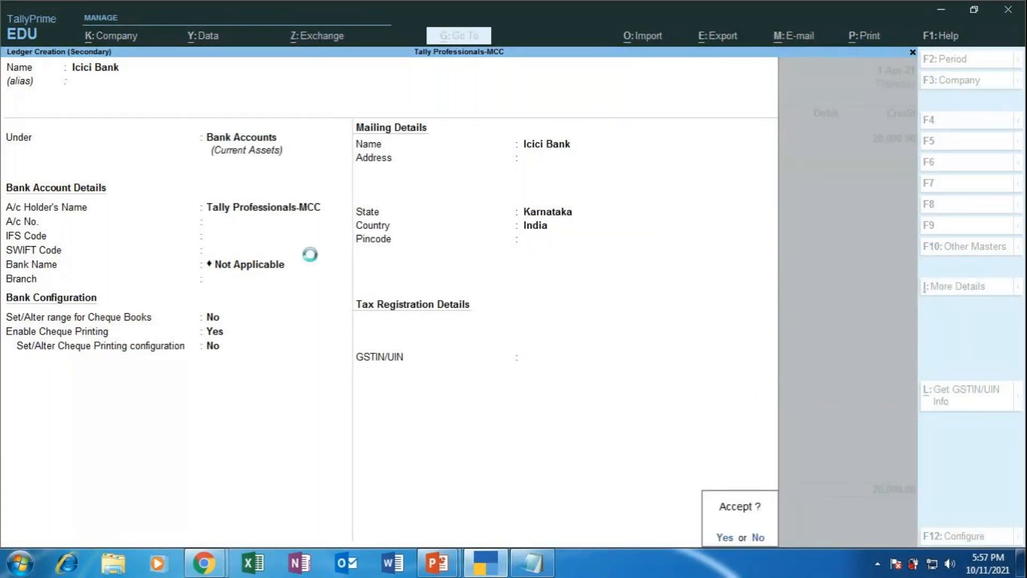
# - Debit Icici Bank with 10,000 and allocate it as Cash with five 2000 notes, leaving the instrument number and bank name blank
pyautogui.write('10')
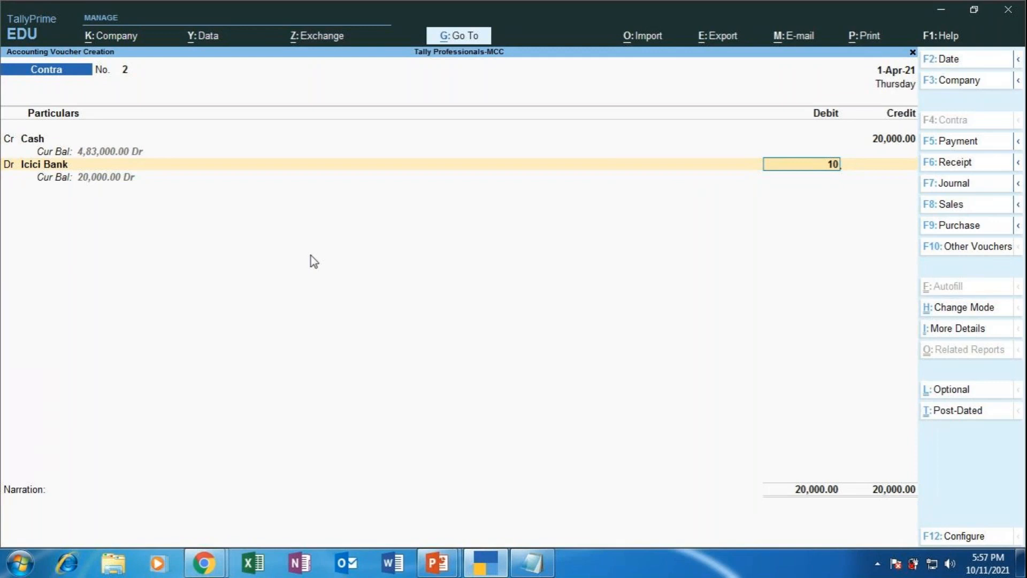
pyautogui.write('000')
pyautogui.press('Return')
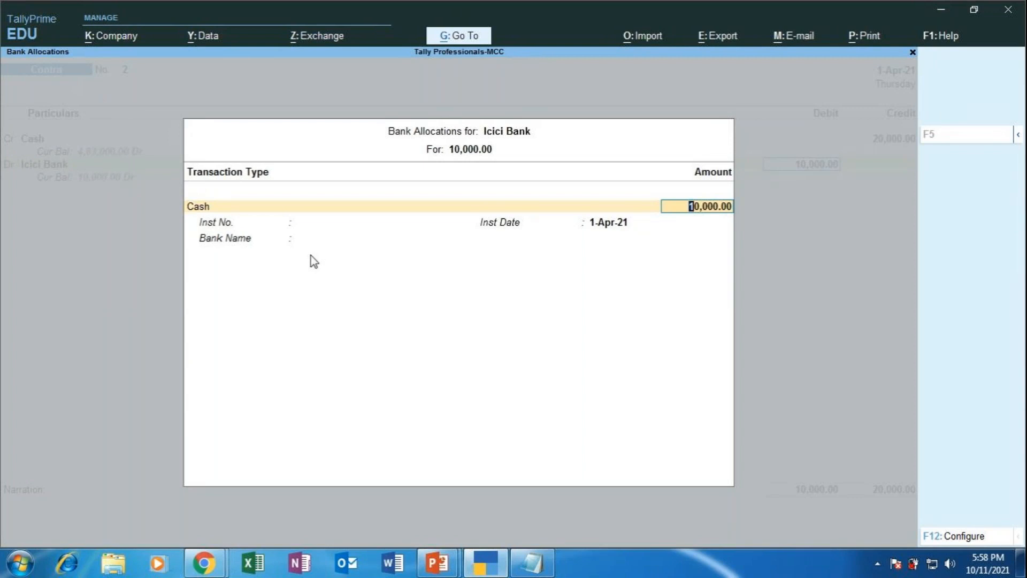
pyautogui.press('Return')
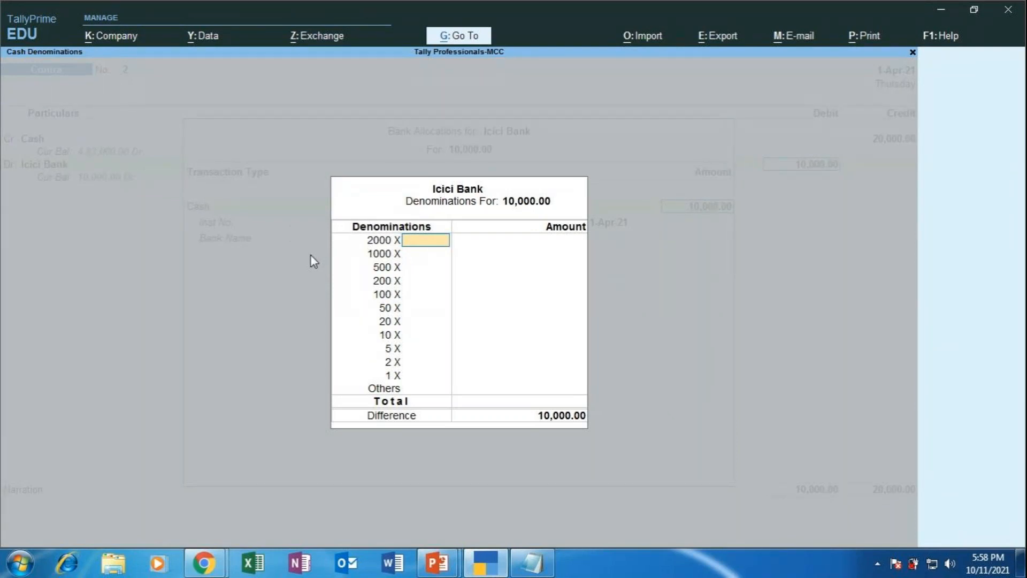
pyautogui.write('5')
pyautogui.press('Return')
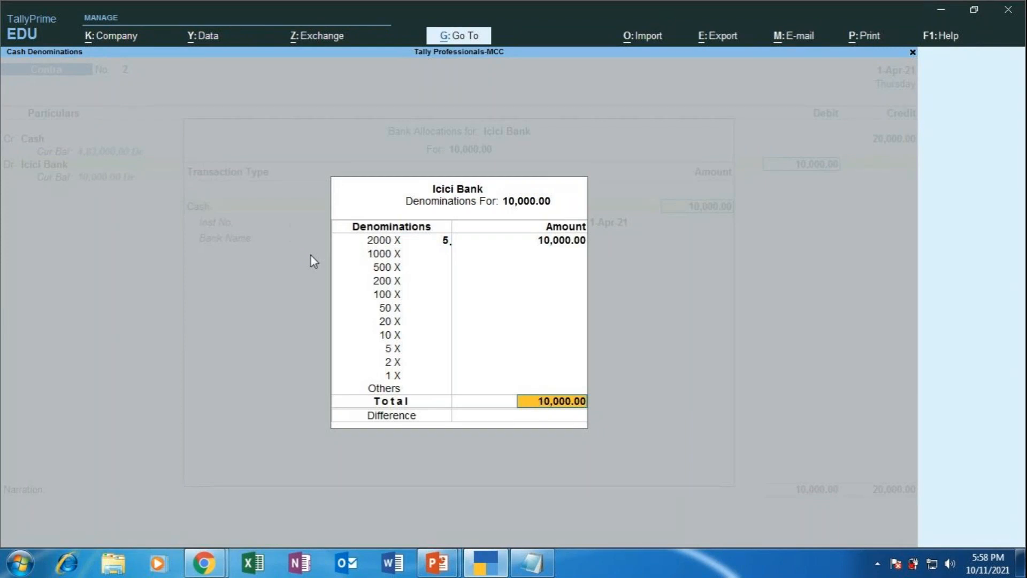
pyautogui.press('Return')
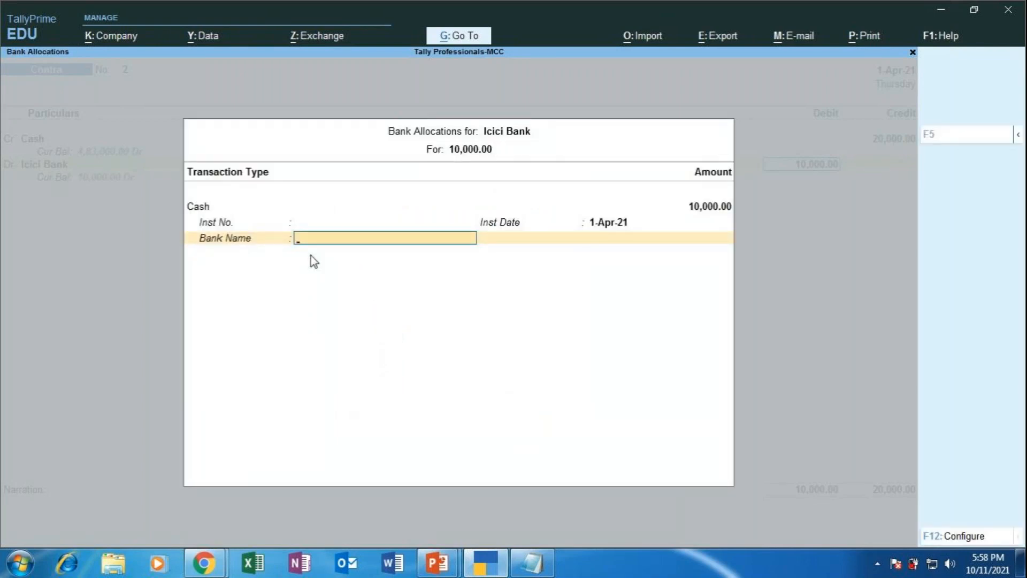
pyautogui.press('Return')
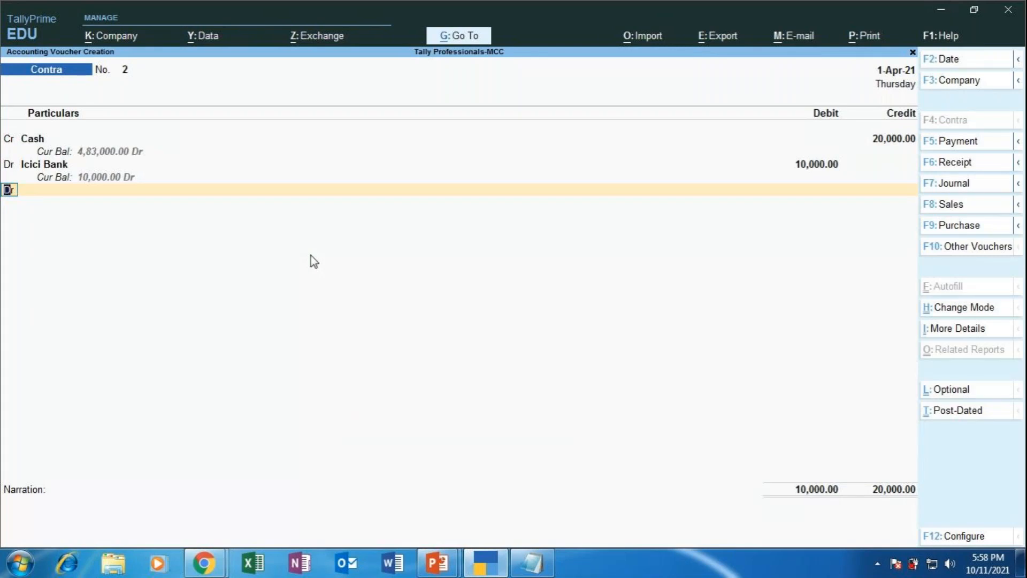
# - Create a Canara Bank ledger under Bank Accounts for the second debit line, leaving the remaining ledger details at their defaults
pyautogui.press('Return')
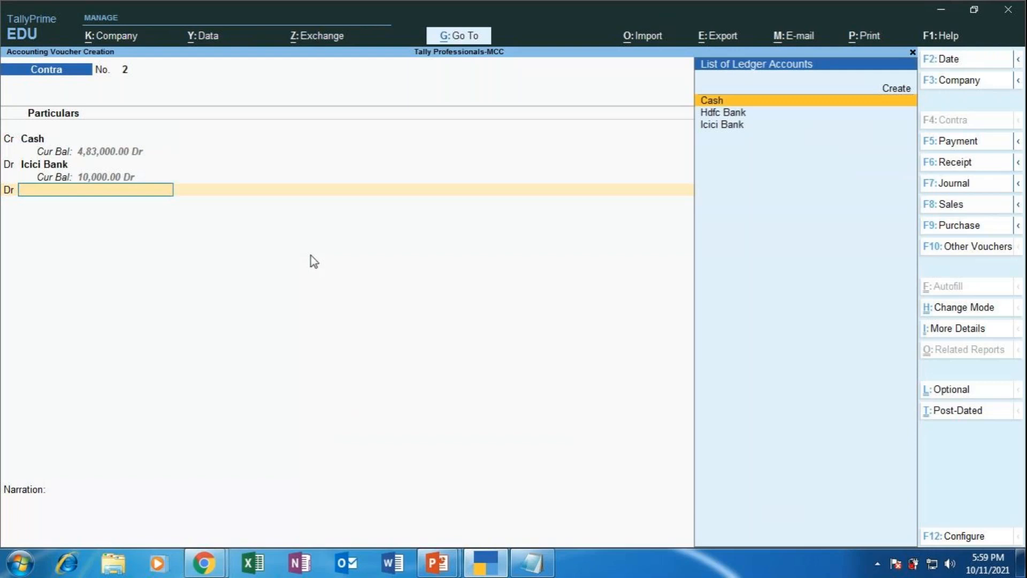
pyautogui.press('Up')
pyautogui.press('Return')
pyautogui.write('Canara')
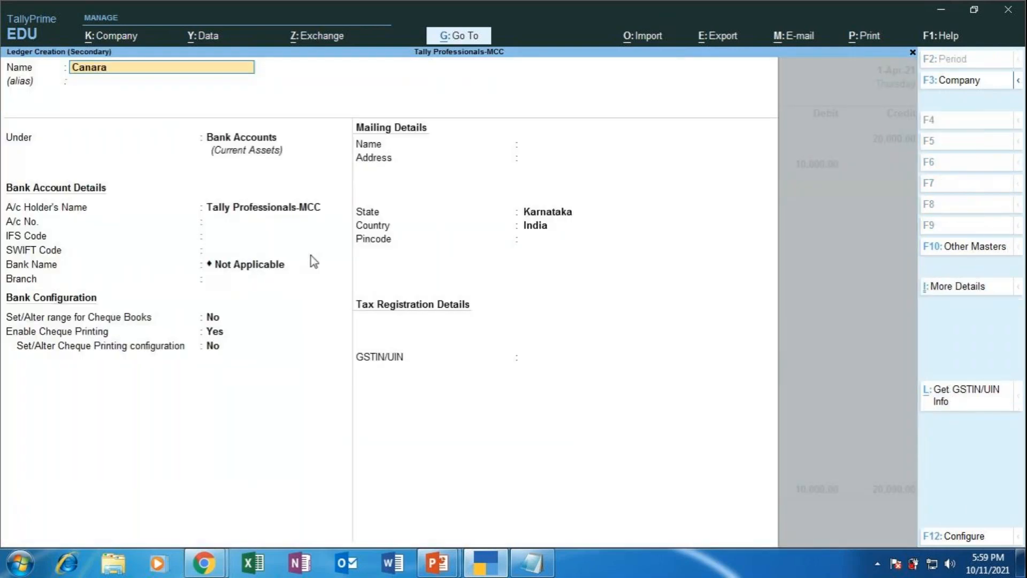
pyautogui.write(' Bank')
pyautogui.press('Return')
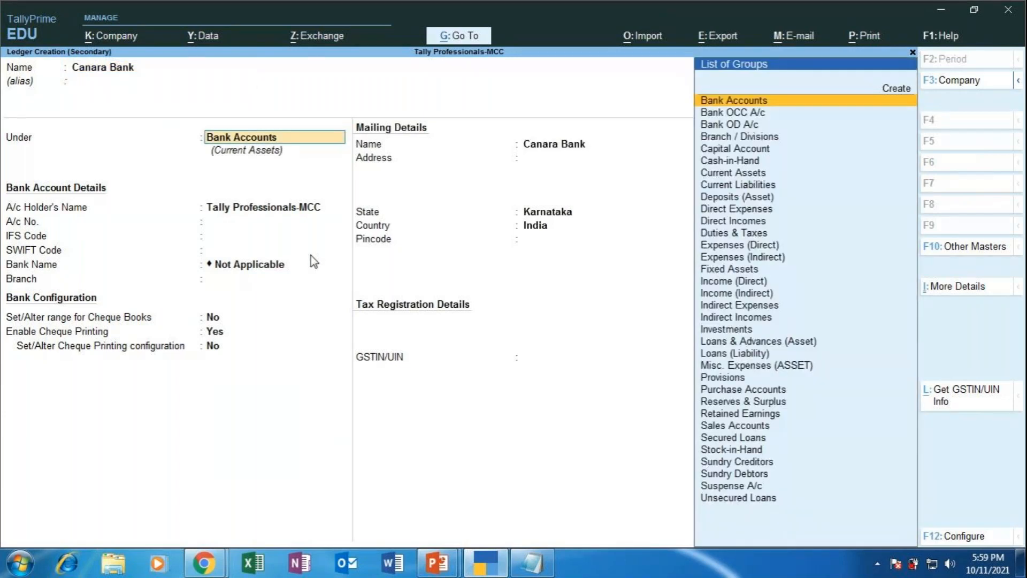
pyautogui.press('Return')
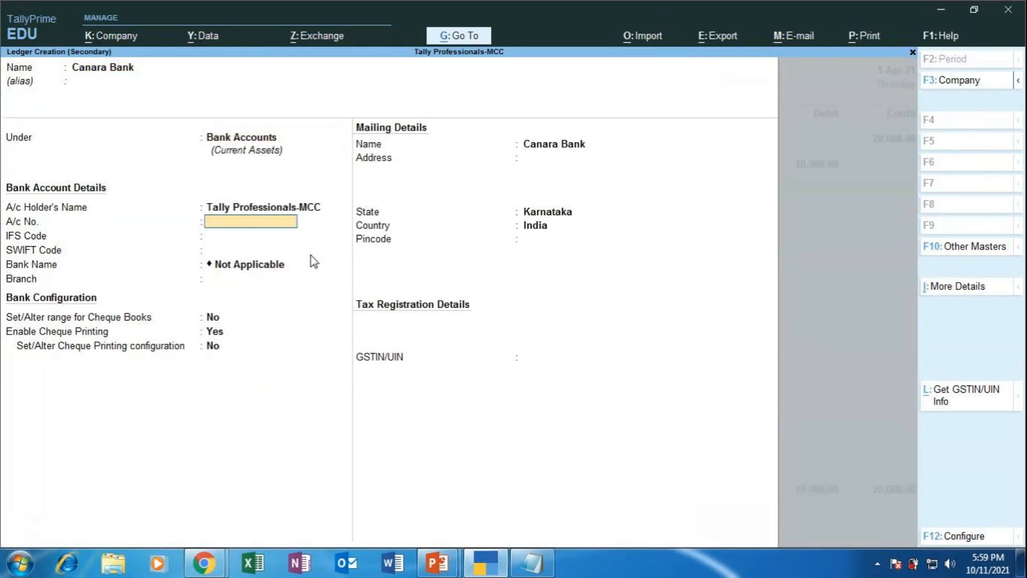
pyautogui.press('Return')
pyautogui.press('Return')
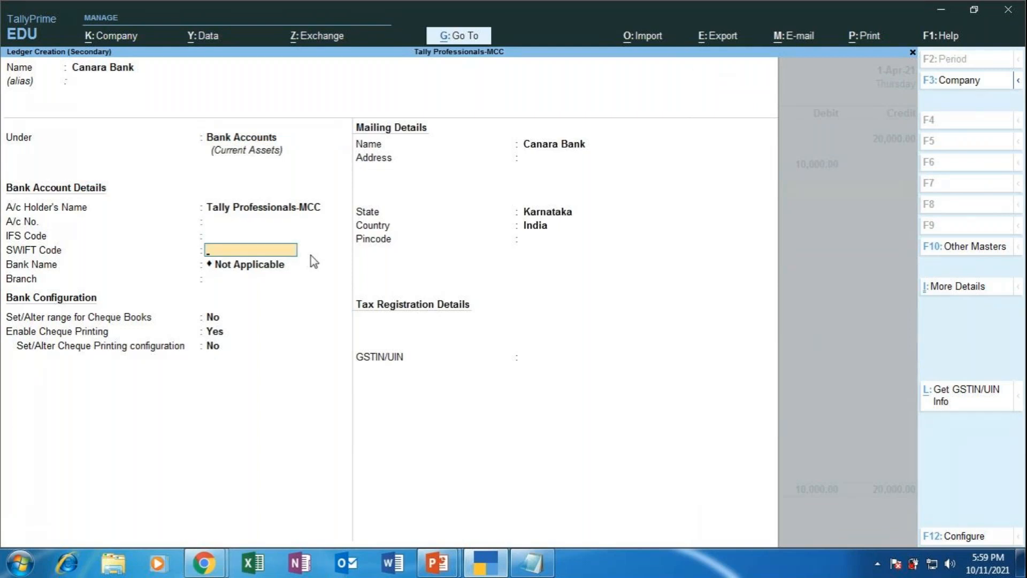
pyautogui.press('Return')
pyautogui.press('Return')
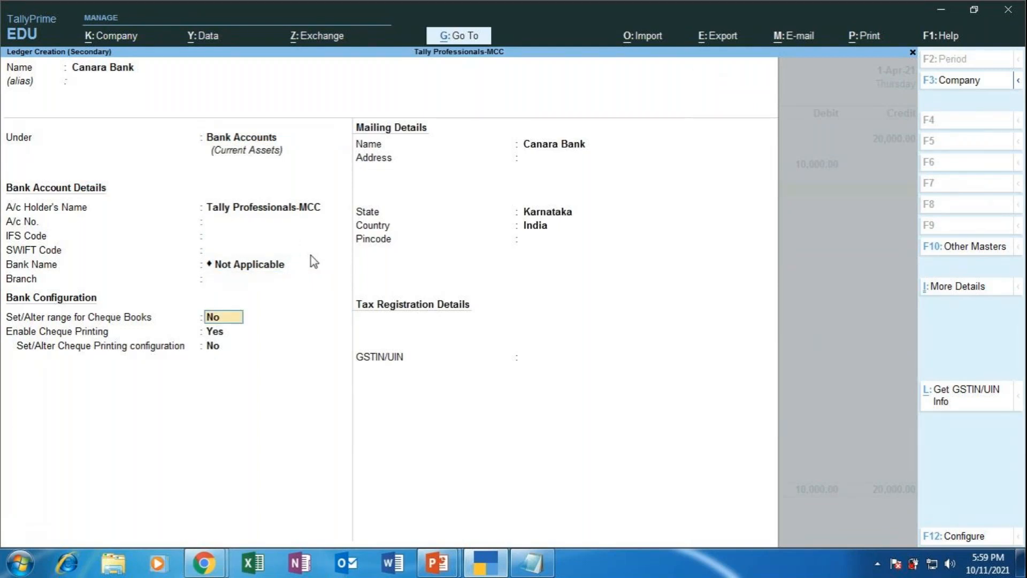
pyautogui.press('Return')
pyautogui.press('Return')
pyautogui.press('Return')
pyautogui.press('Return')
pyautogui.press('Return')
pyautogui.press('Return')
pyautogui.press('Return')
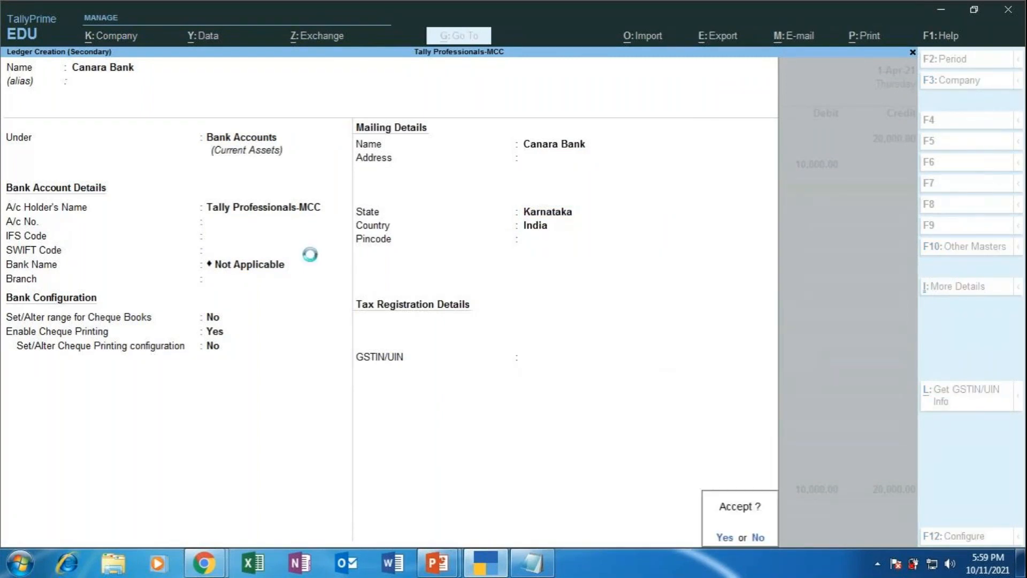
pyautogui.press('Return')
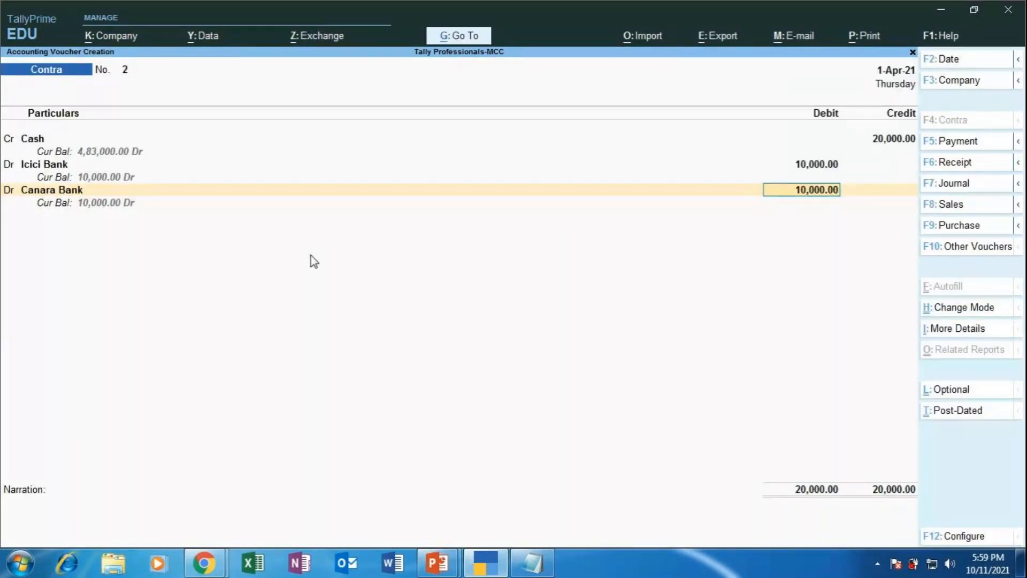
# - Debit Canara Bank with 10,000.00 and allocate it as Cash with five 2000 notes, leaving the bank name blank
pyautogui.press('Return')
pyautogui.press('Return')
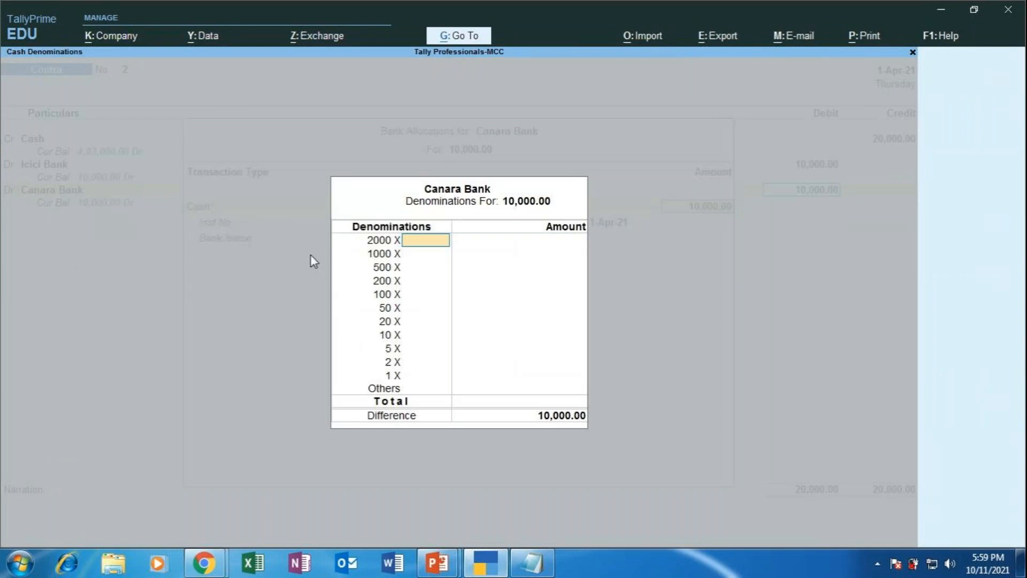
pyautogui.write('5')
pyautogui.press('Return')
pyautogui.press('Return')
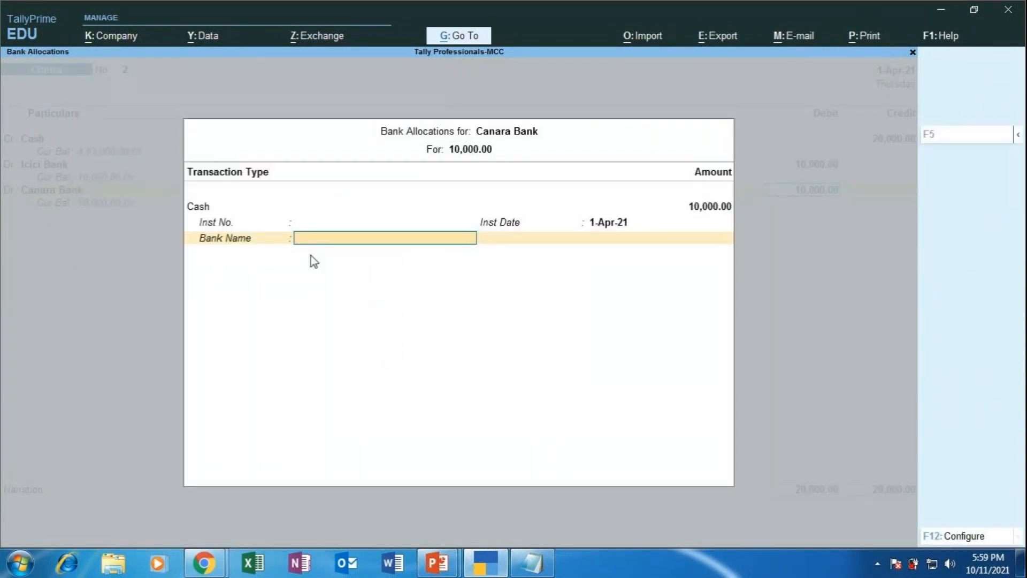
pyautogui.press('Return')
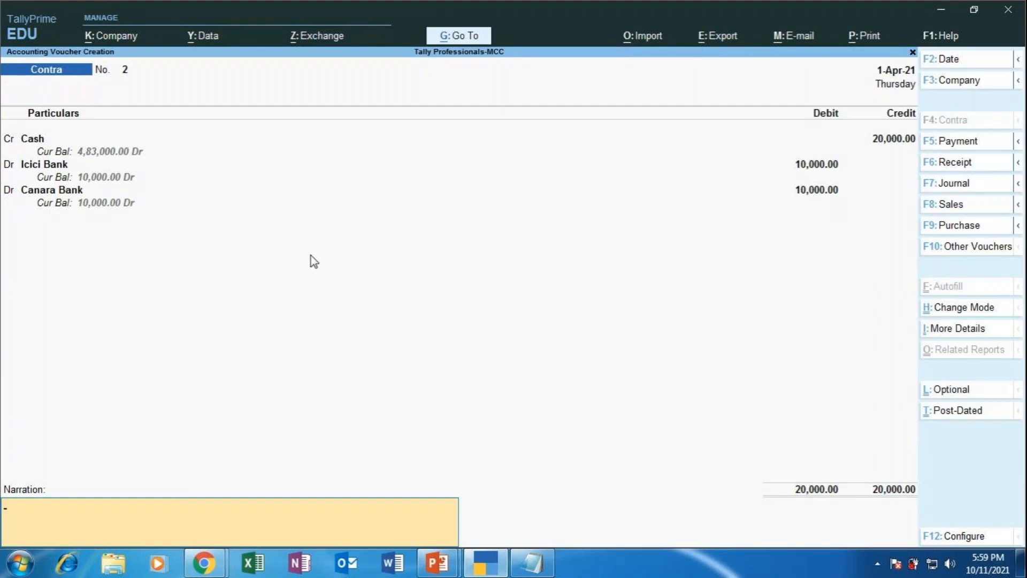
# - Enter the narration "being cash deposited into the banks" and save contra voucher No. 2
pyautogui.write('being cash deposited into th')
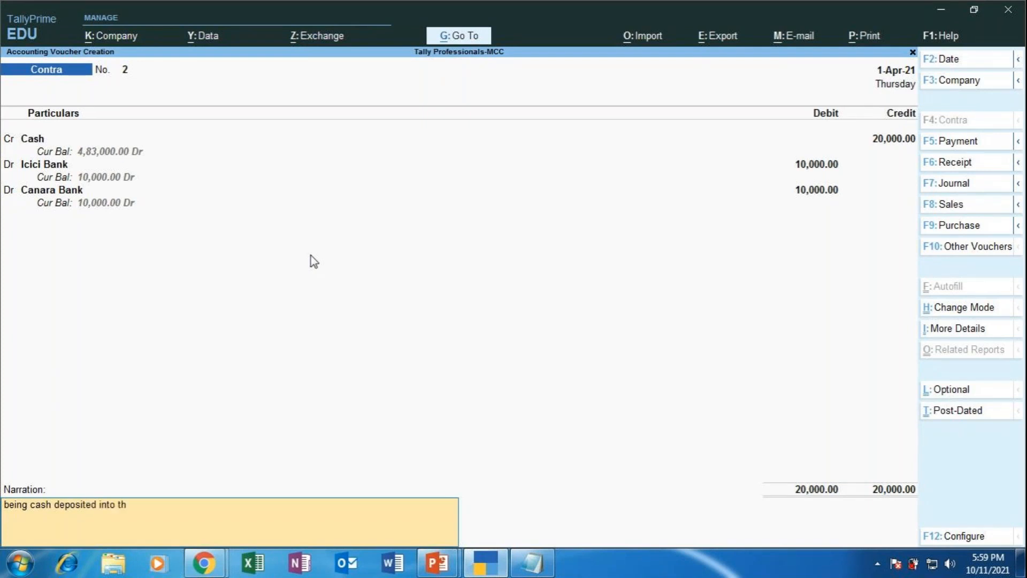
pyautogui.write('e banks')
pyautogui.press('Return')
pyautogui.press('Return')
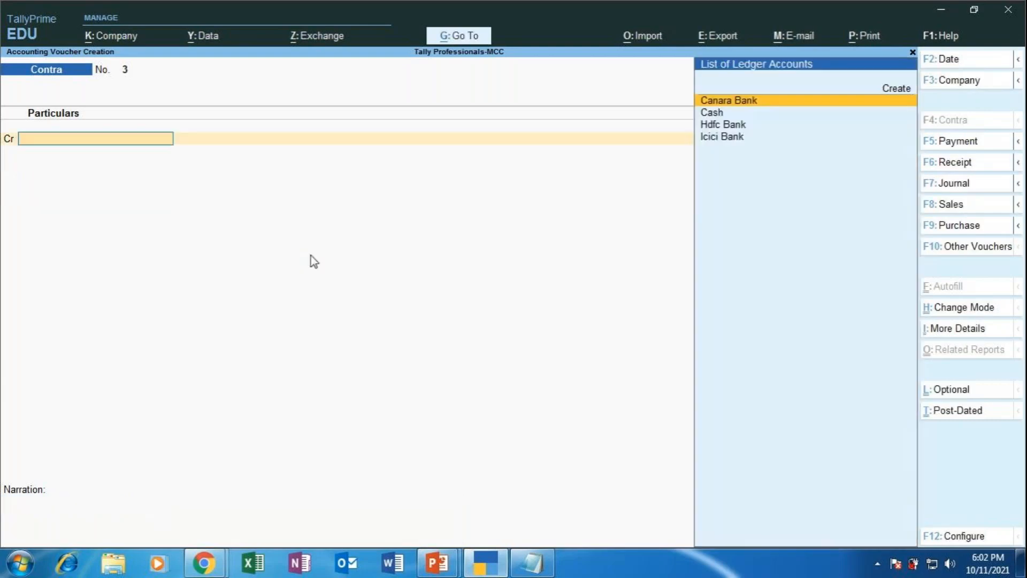
# - Switch to the MAPR presentation in PowerPoint, review the "Practical Exercises on Contra Vouchers" slide full screen, and end the slide show
pyautogui.click(438, 562)
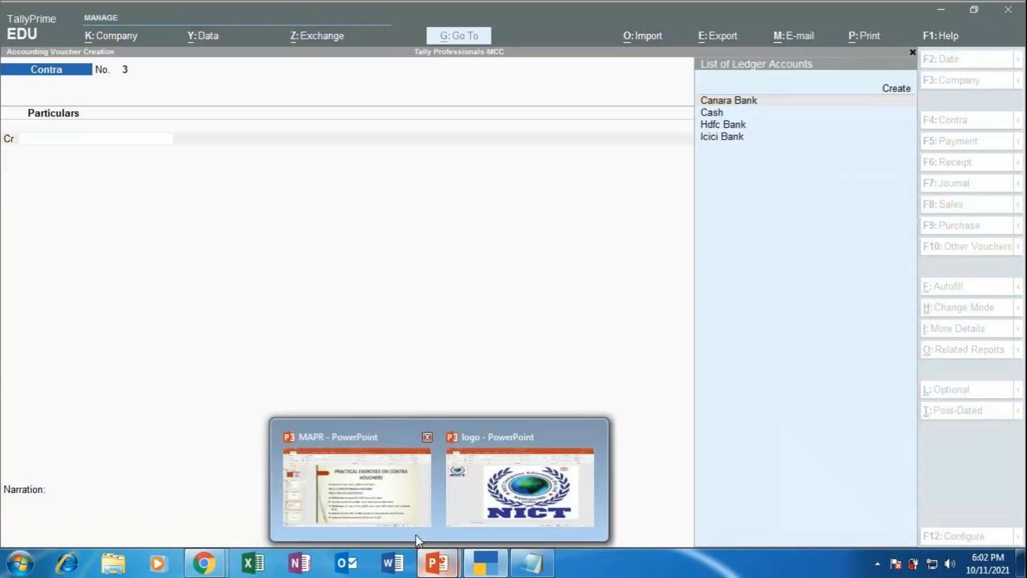
pyautogui.click(402, 509)
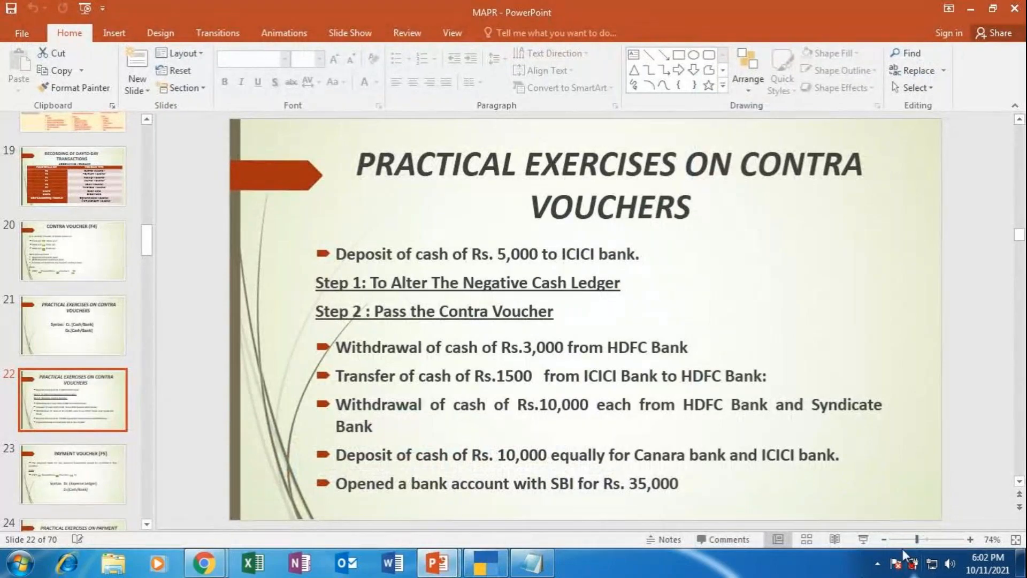
pyautogui.click(864, 539)
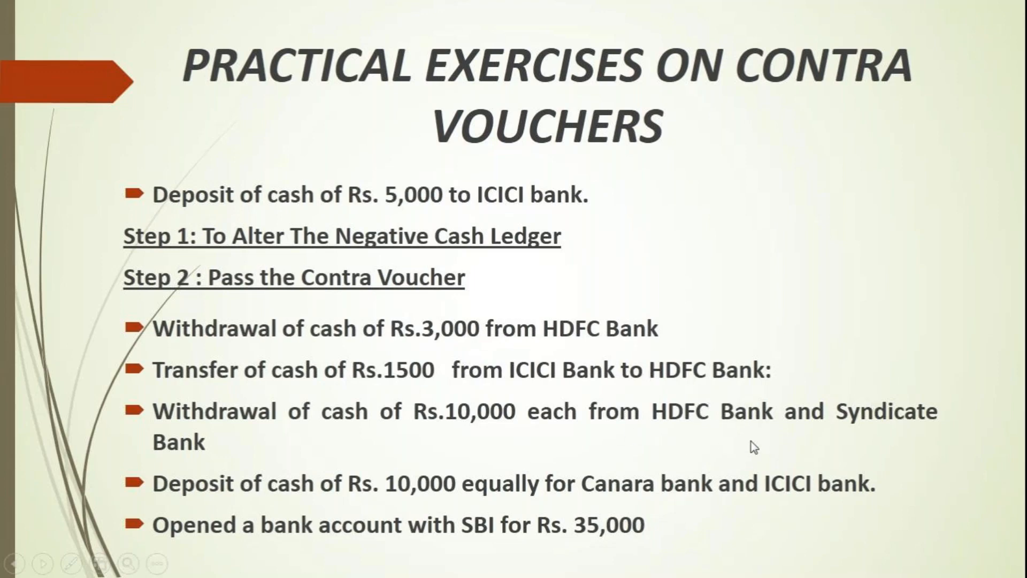
pyautogui.press('Escape')
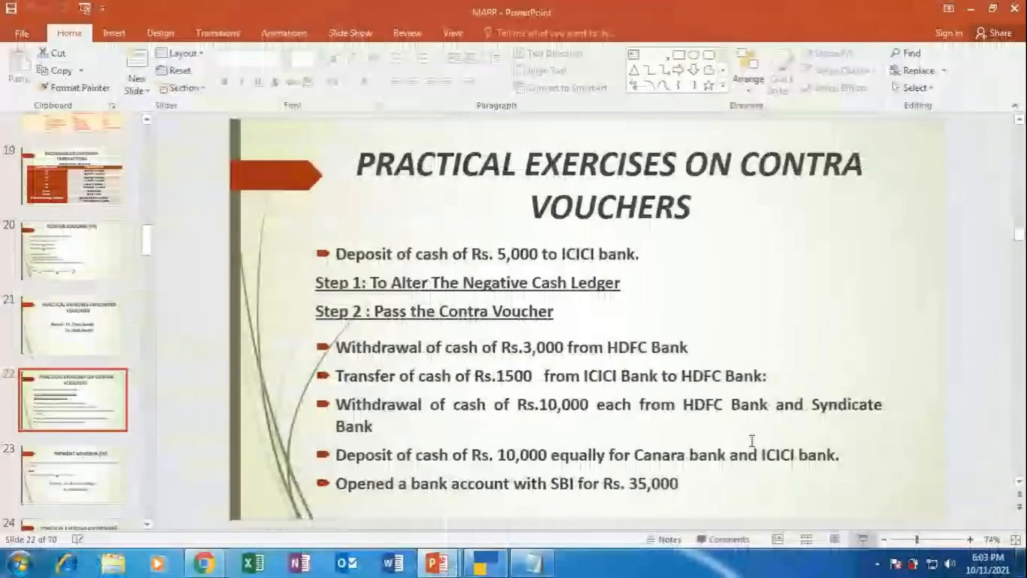
# - Switch back to TallyPrime, open the Cash/Bank Book report, and examine the closing balances down to Hdfc Bank
pyautogui.click(485, 562)
pyautogui.moveTo(459, 568)
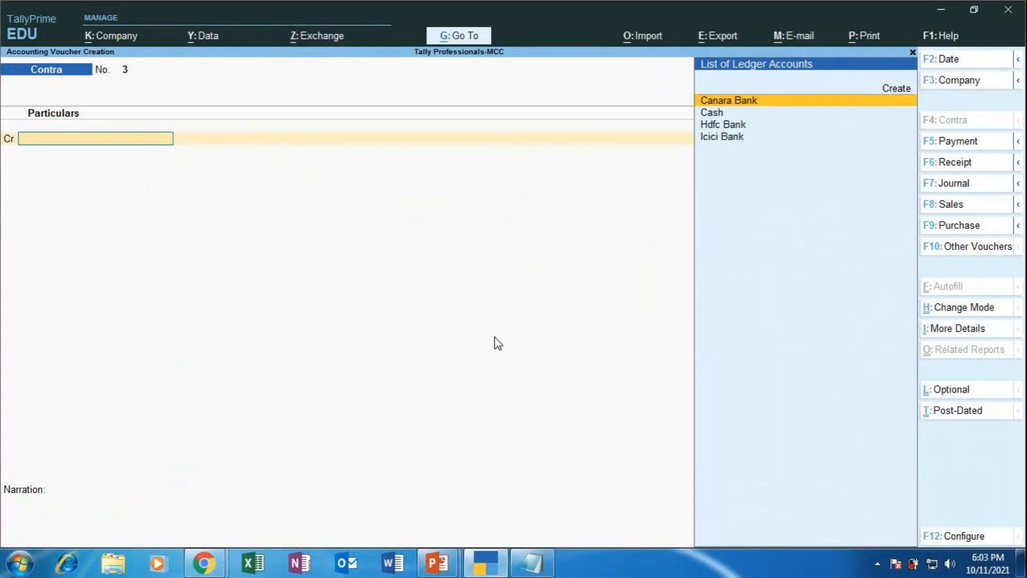
pyautogui.press('ctrl')
pyautogui.hotkey('alt', 'g')
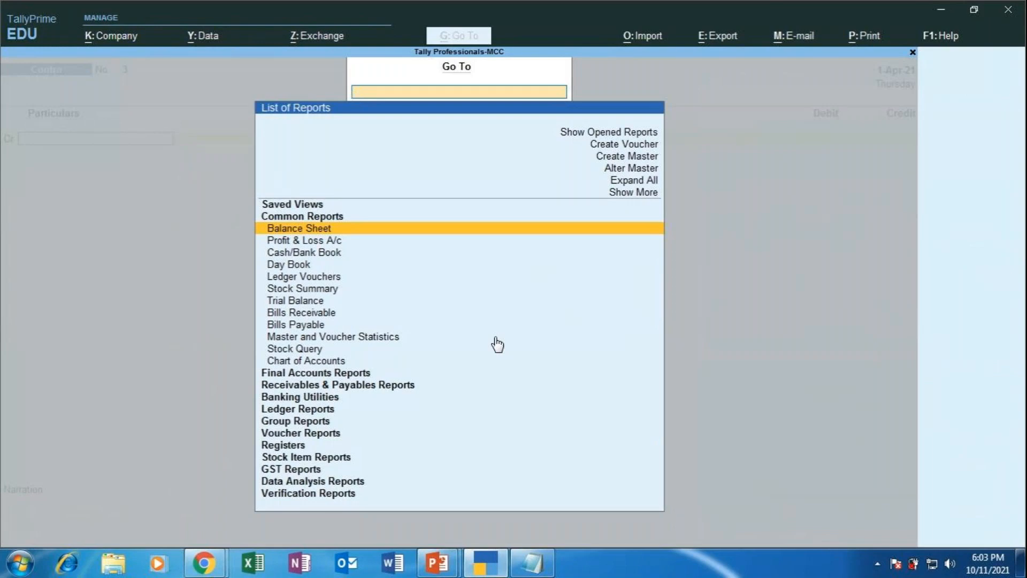
pyautogui.press('Down')
pyautogui.press('Down')
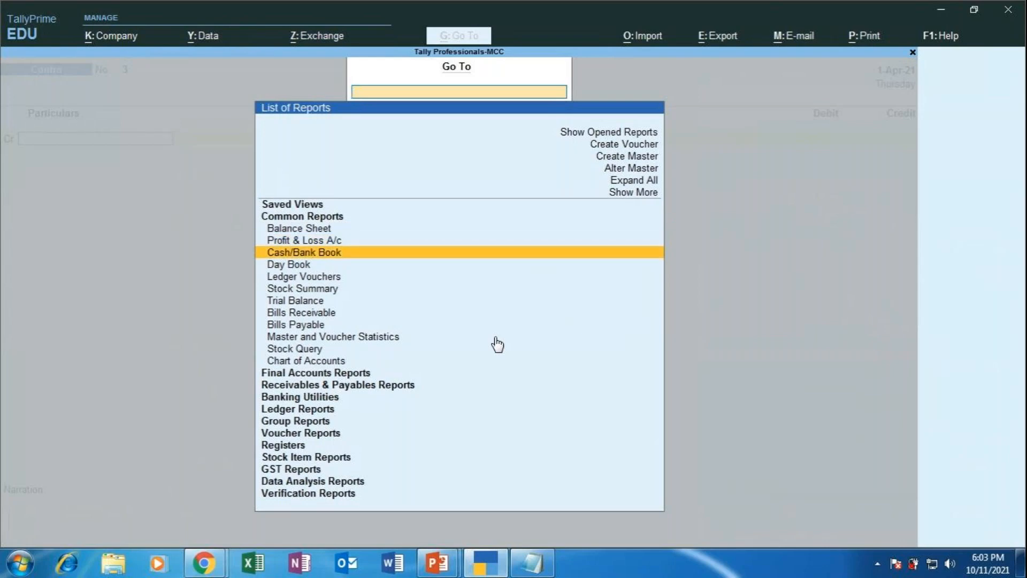
pyautogui.press('Return')
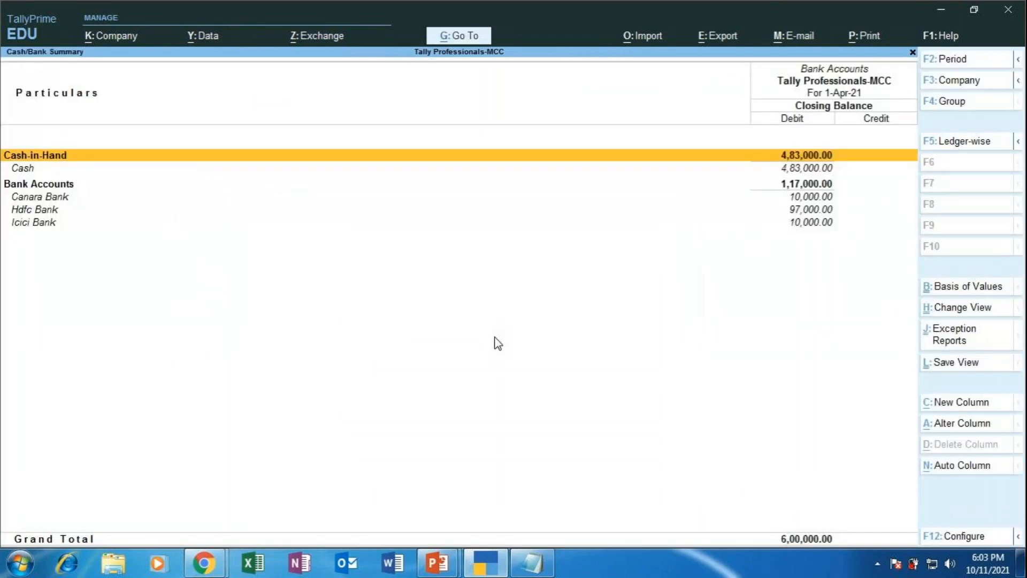
pyautogui.press('Down')
pyautogui.press('Down')
pyautogui.press('Down')
pyautogui.press('Down')
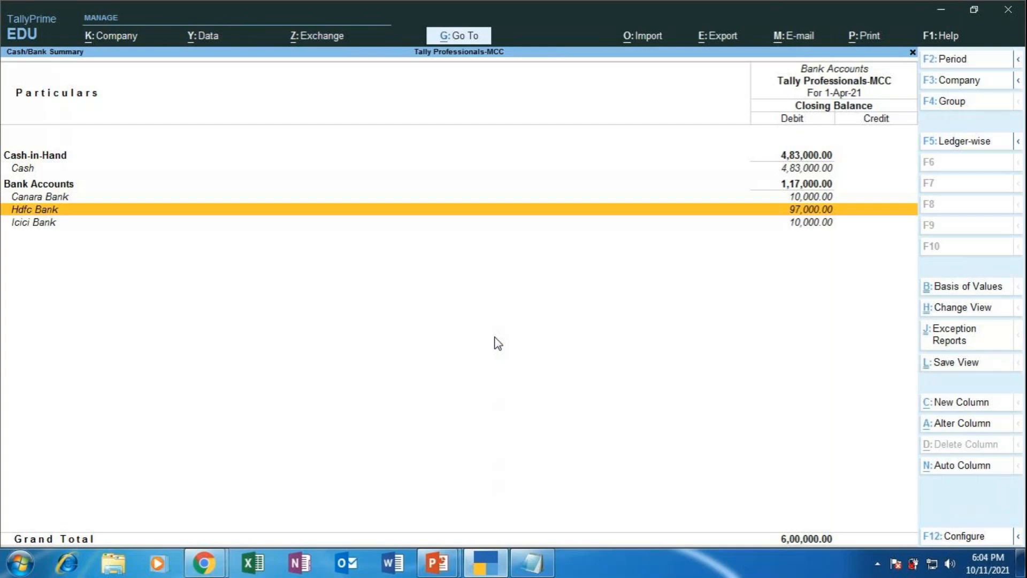
# - Close the cash and bank summary, and in contra voucher No. 3 credit Hdfc Bank and debit Cash with 10,000.00 each
pyautogui.press('Escape')
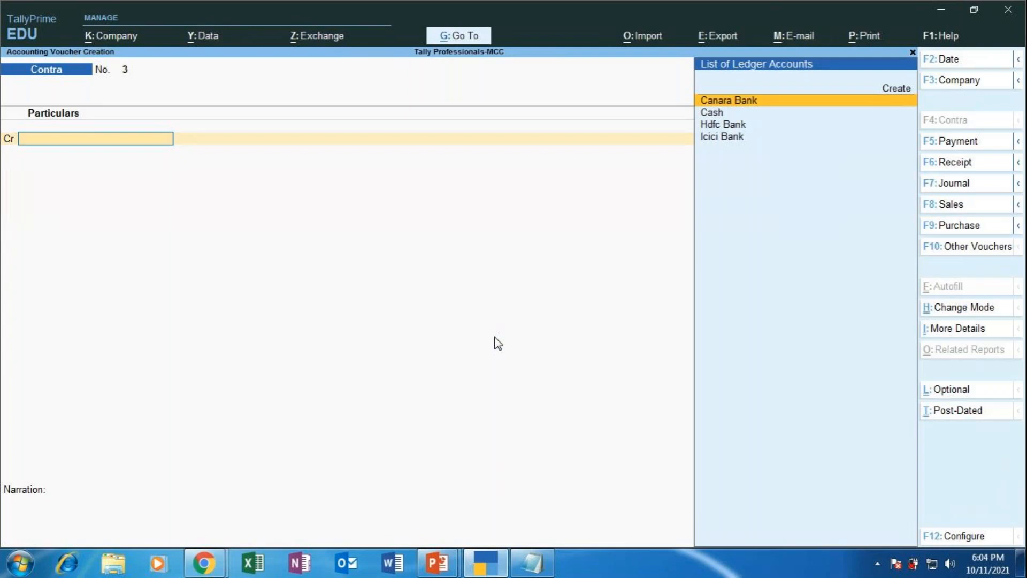
pyautogui.press('Down')
pyautogui.press('Down')
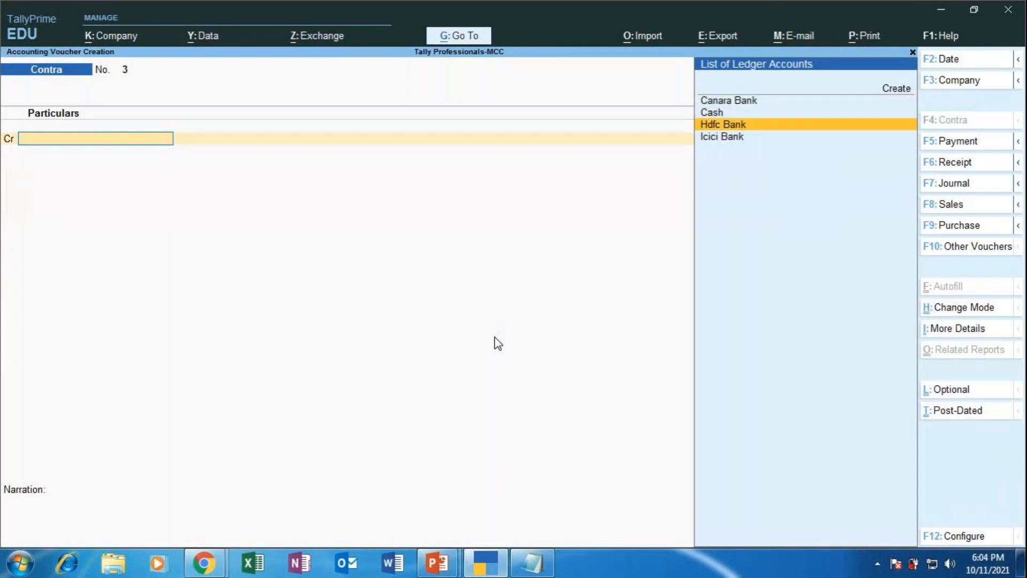
pyautogui.press('Return')
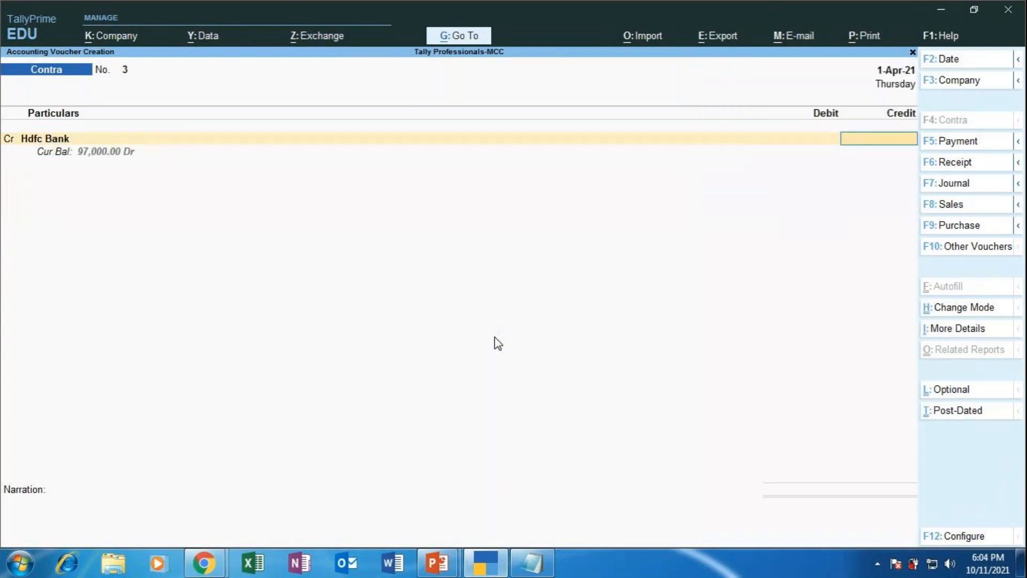
pyautogui.write('10000')
pyautogui.press('Return')
pyautogui.press('Return')
pyautogui.press('Return')
pyautogui.press('Return')
pyautogui.press('Return')
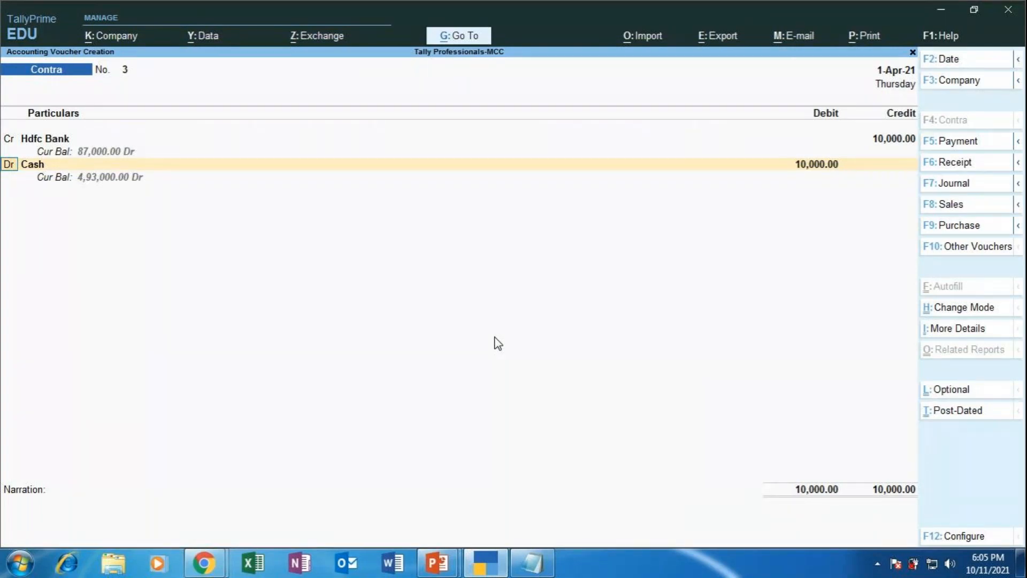
# - Change the Cash line to Cr, and examine the secondary Ledger Creation form before leaving it unsaved
pyautogui.write('cr')
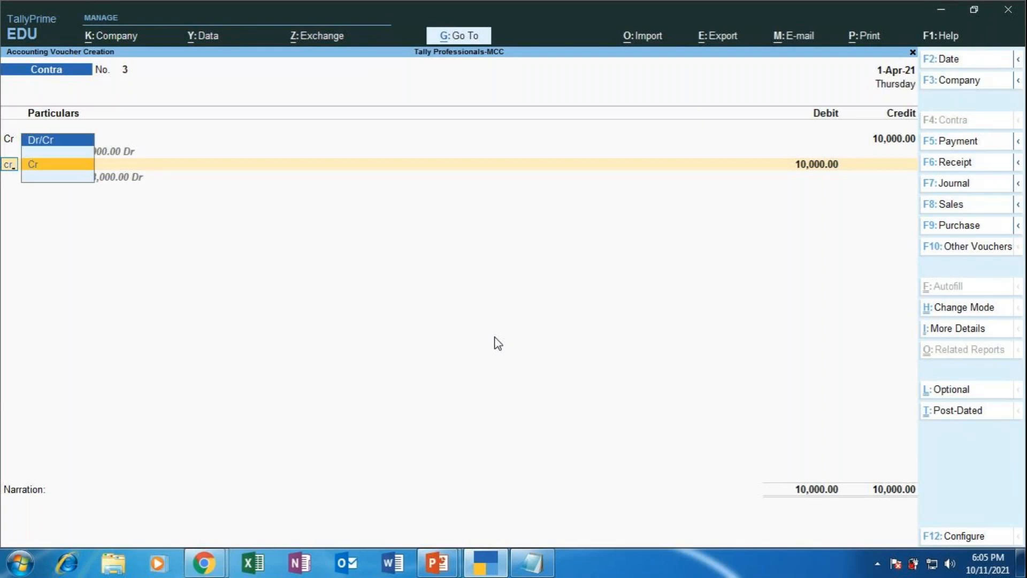
pyautogui.press('Return')
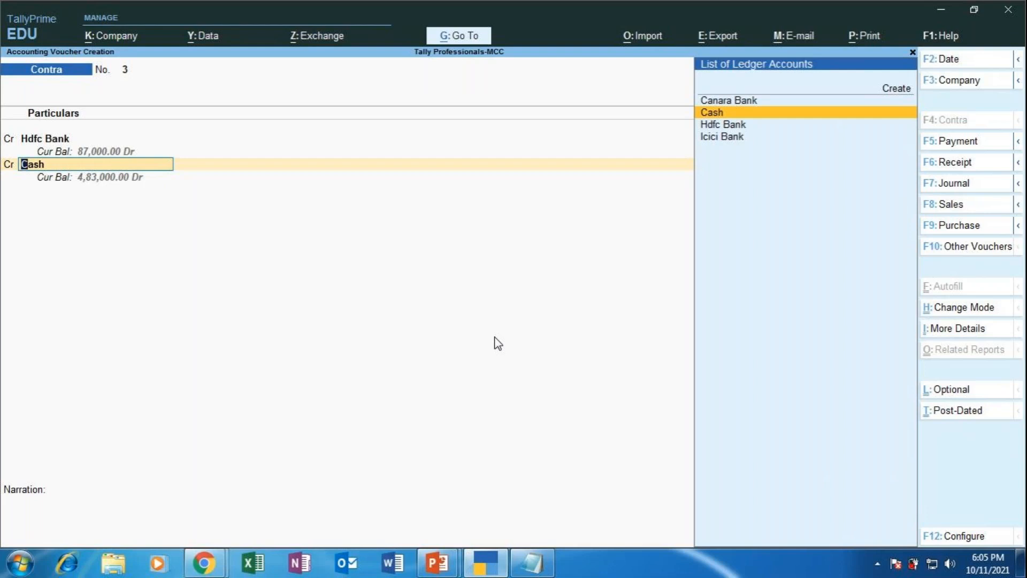
pyautogui.press('Up')
pyautogui.press('Up')
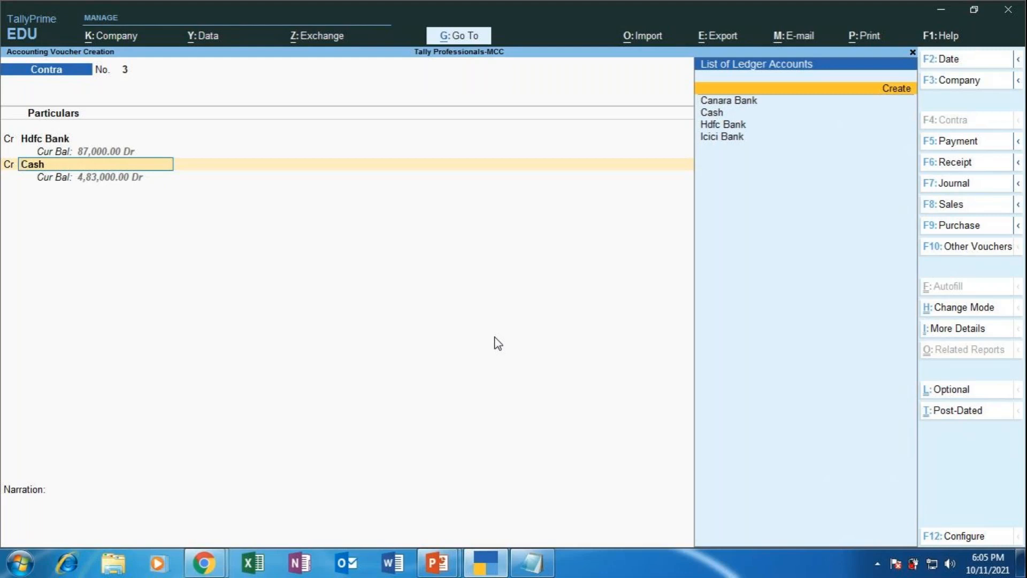
pyautogui.hotkey('alt', 'c')
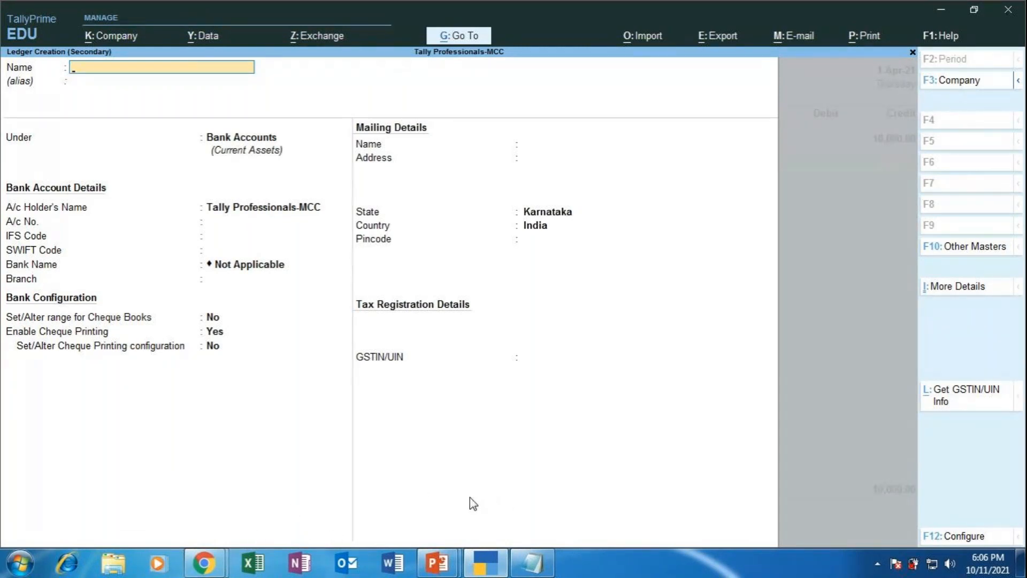
pyautogui.press('Escape')
pyautogui.press('y')
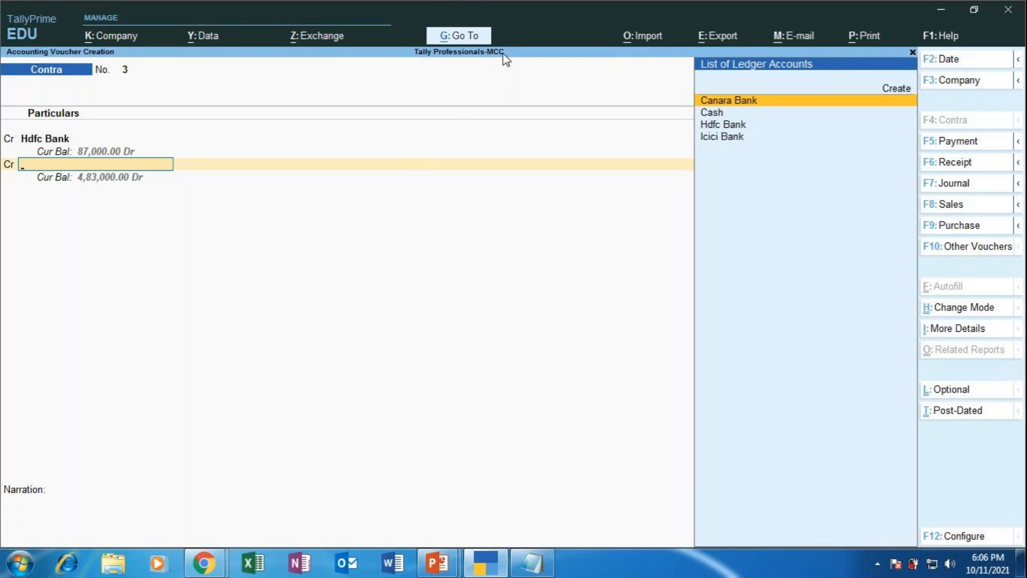
# - Start creating a Ledger from the list of accounting masters without leaving the contra voucher
pyautogui.click(470, 38)
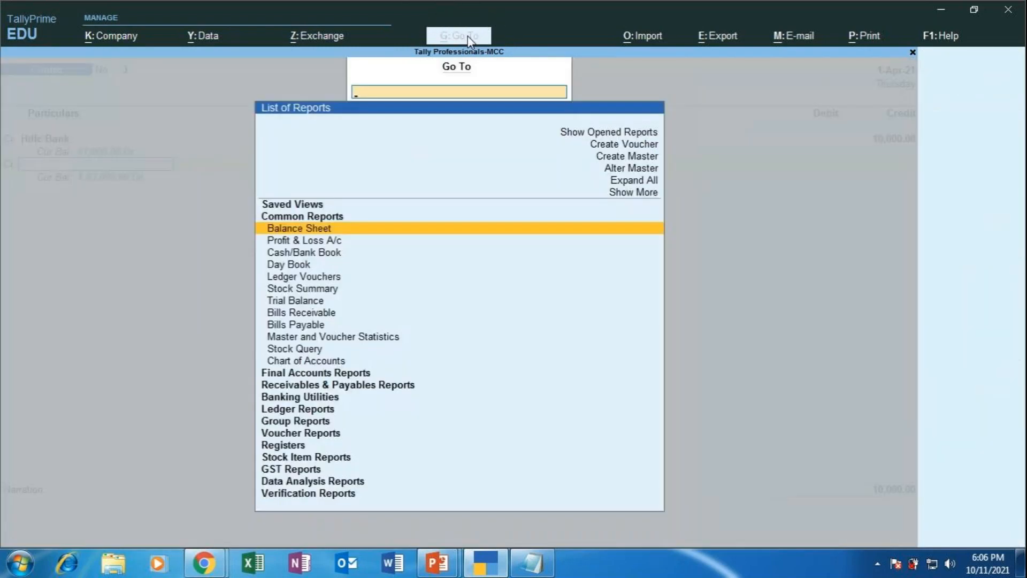
pyautogui.click(633, 157)
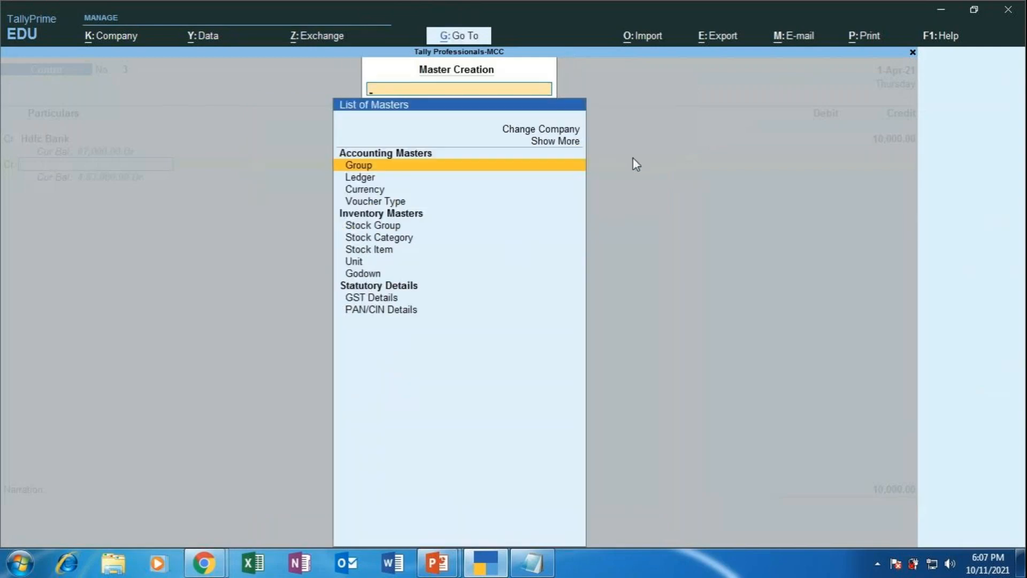
pyautogui.click(363, 182)
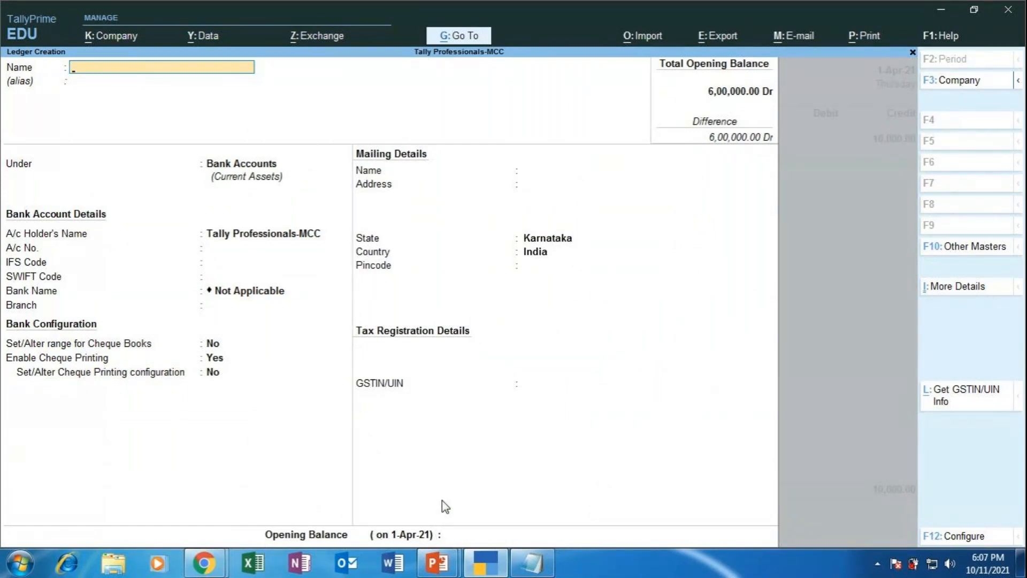
# - Switch to the notes file in Notepad and replace its text with "deposit of funds - spot ledgers"
pyautogui.click(532, 562)
pyautogui.moveTo(133, 195); pyautogui.dragTo(608, 308)
pyautogui.press('Delete')
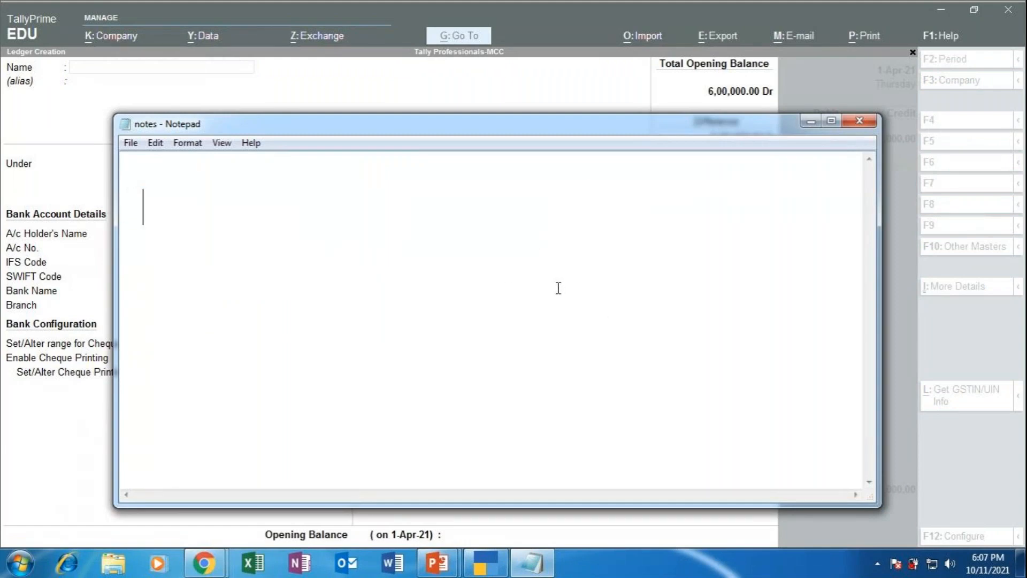
pyautogui.write('de')
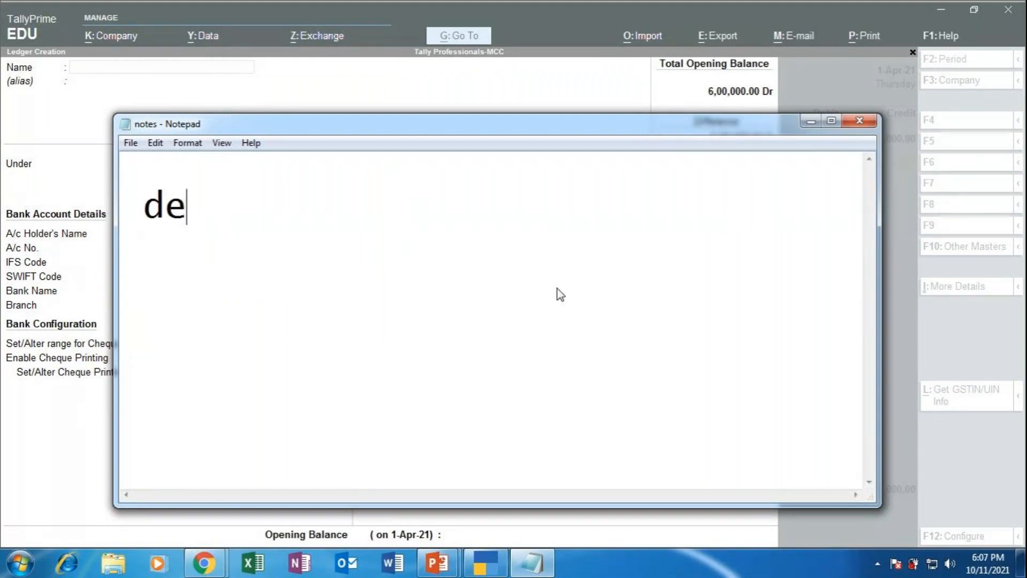
pyautogui.write('posit o')
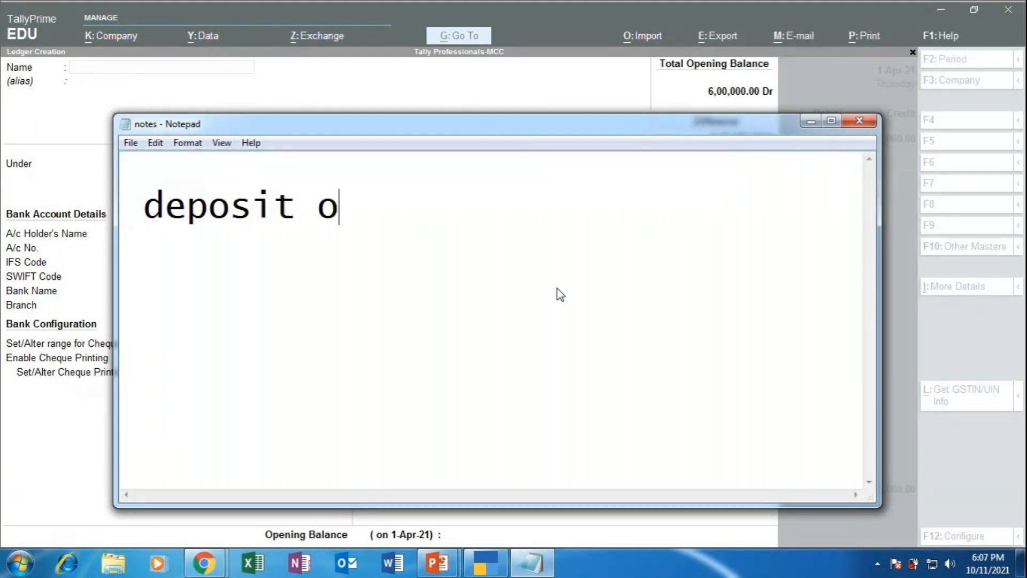
pyautogui.write('f funds ')
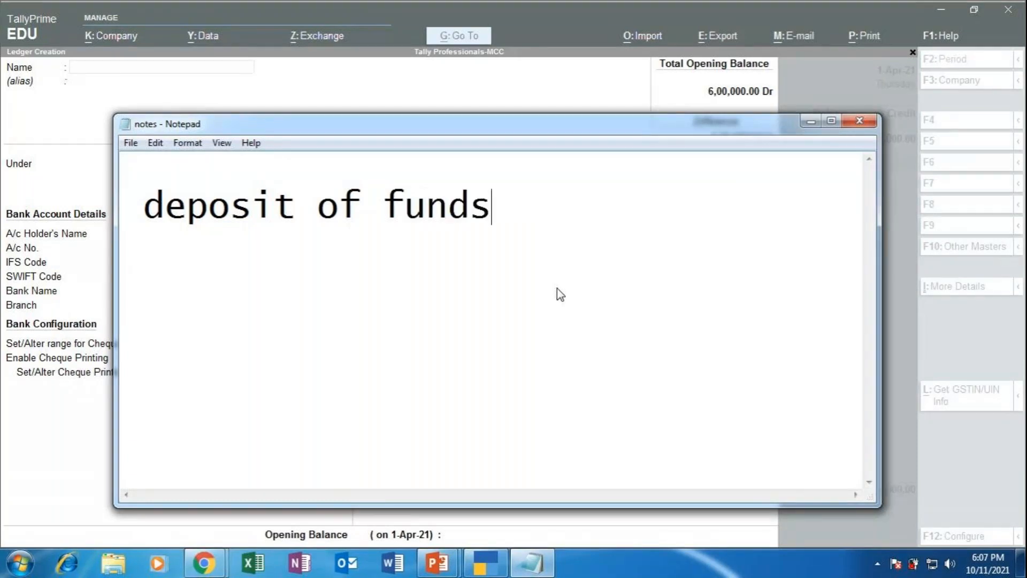
pyautogui.write('- sp')
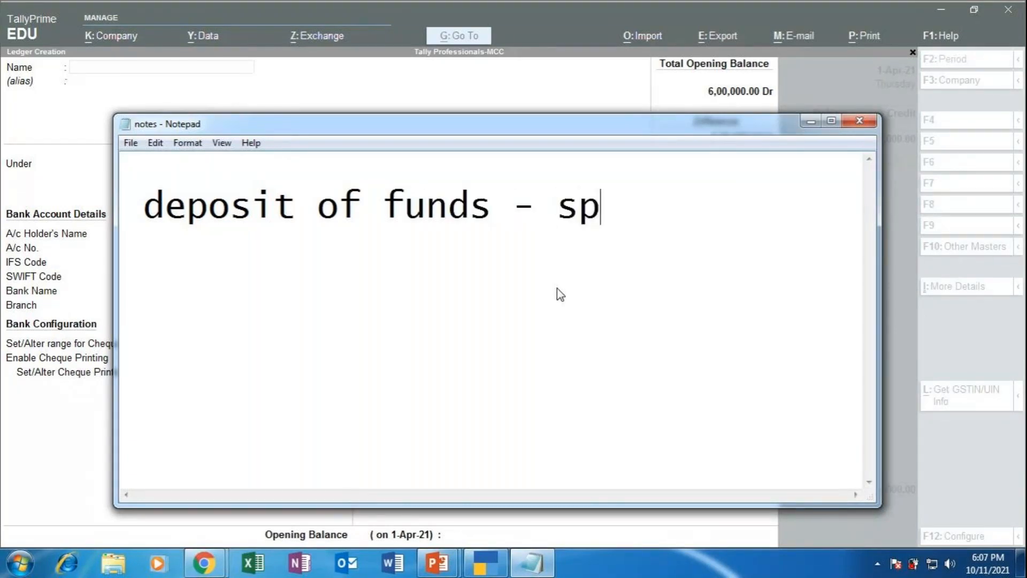
pyautogui.write('ot ledfers')
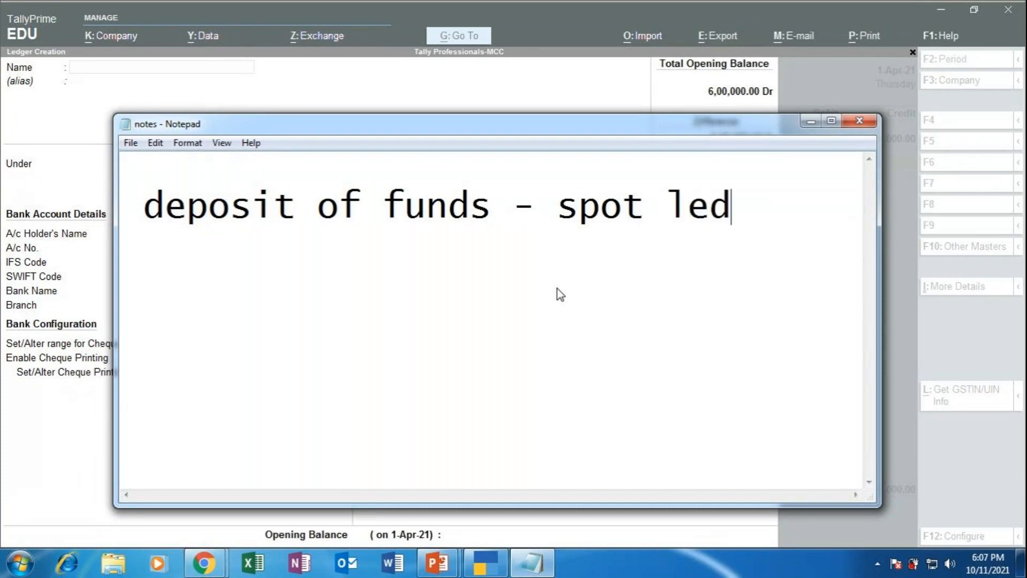
pyautogui.press('BackSpace')
pyautogui.press('BackSpace')
pyautogui.press('BackSpace')
pyautogui.press('BackSpace')
pyautogui.write('gers ca')
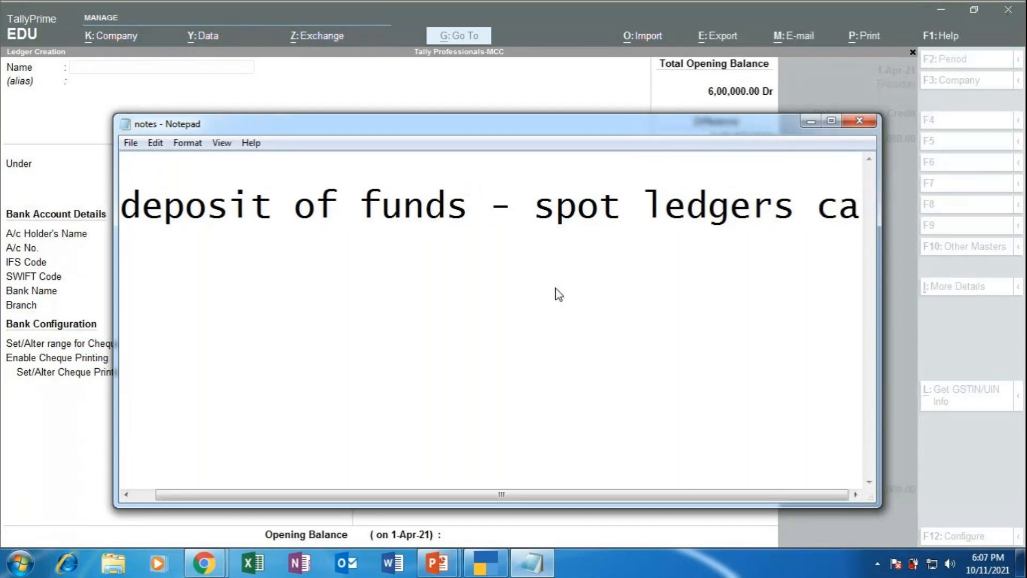
pyautogui.press('BackSpace')
pyautogui.press('BackSpace')
pyautogui.press('Return')
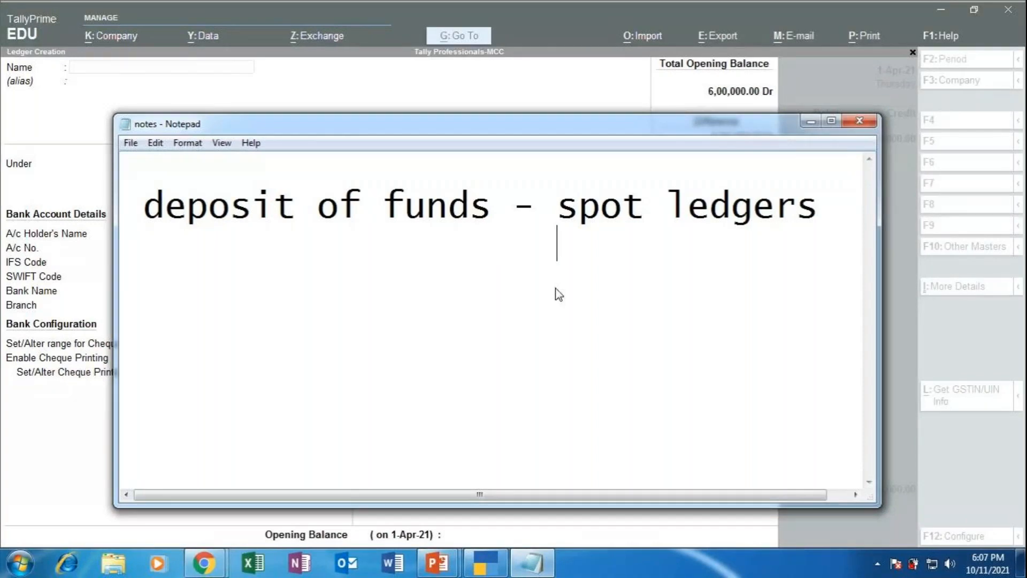
# - Add "can be created" on the line below "spot ledgers" in the notes
pyautogui.write('can ')
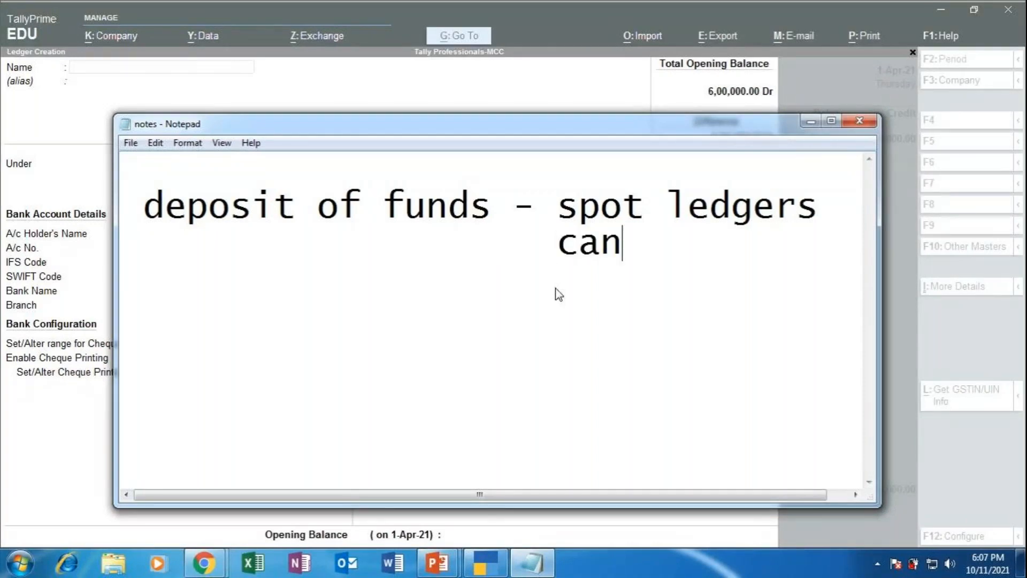
pyautogui.write('becreated')
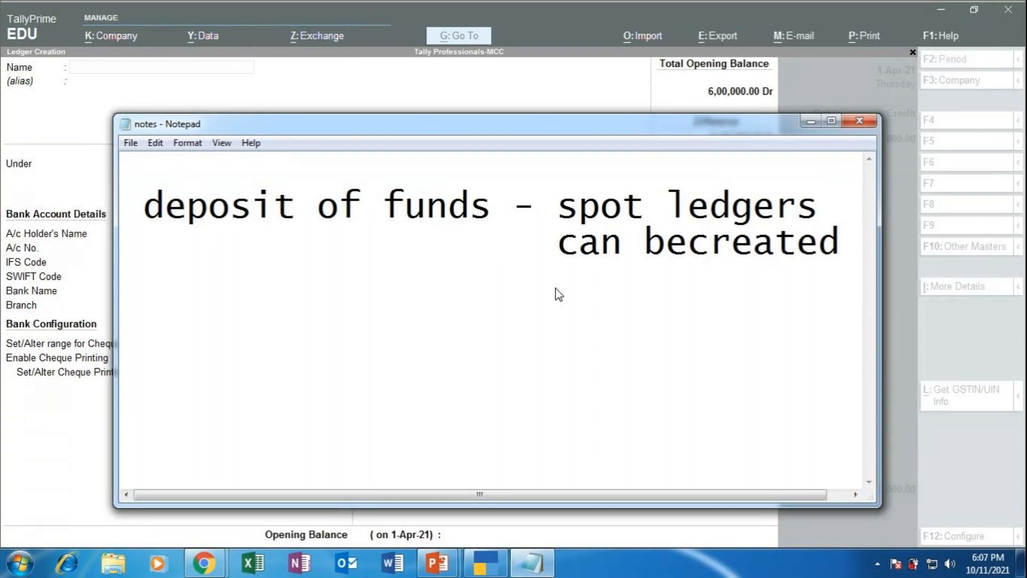
pyautogui.press('Left')
pyautogui.press('Left')
pyautogui.press('Left')
pyautogui.press('Left')
pyautogui.press('Left')
pyautogui.press('Left')
pyautogui.press('Left')
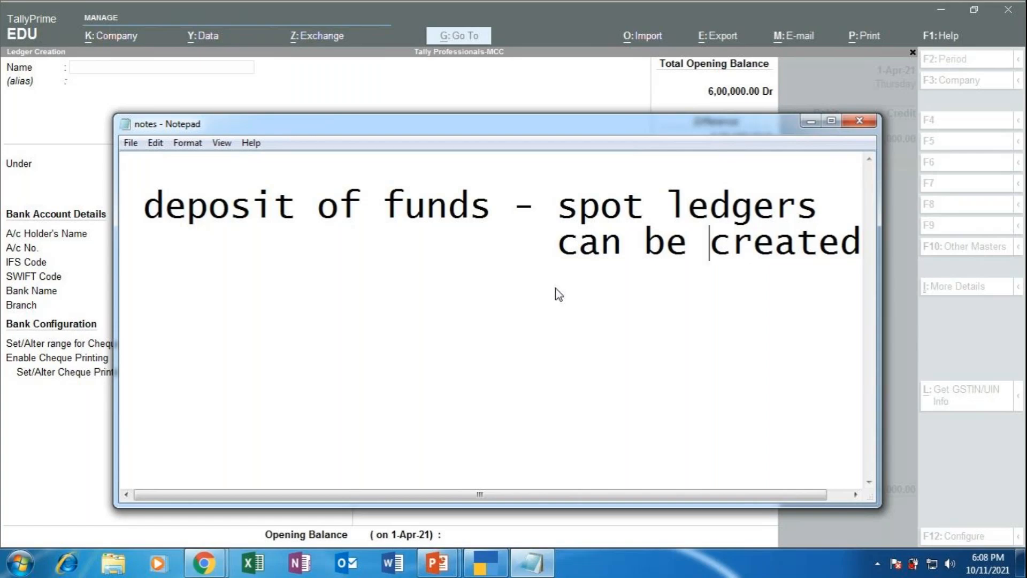
pyautogui.click(311, 325)
pyautogui.press('Return')
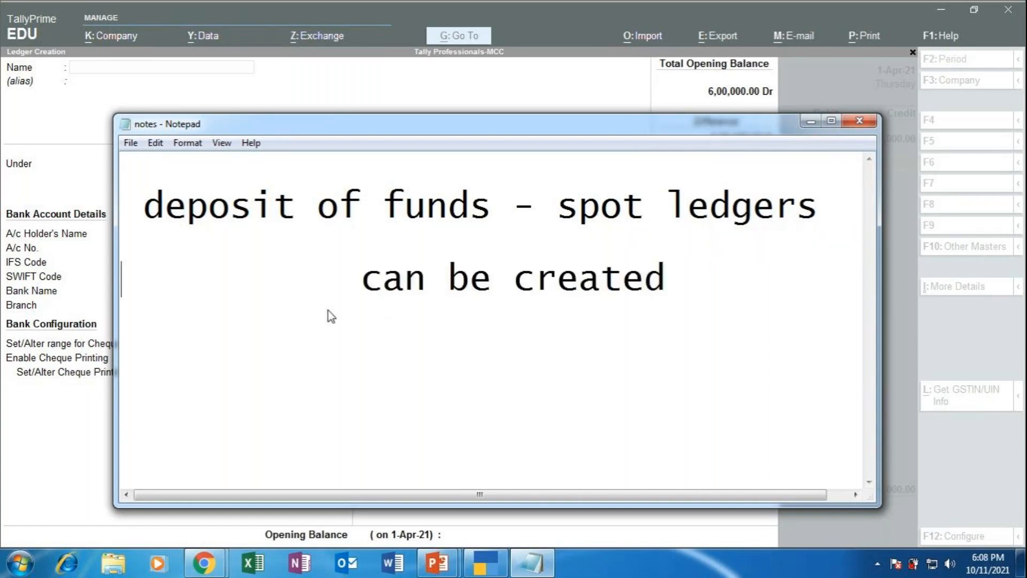
pyautogui.press('BackSpace')
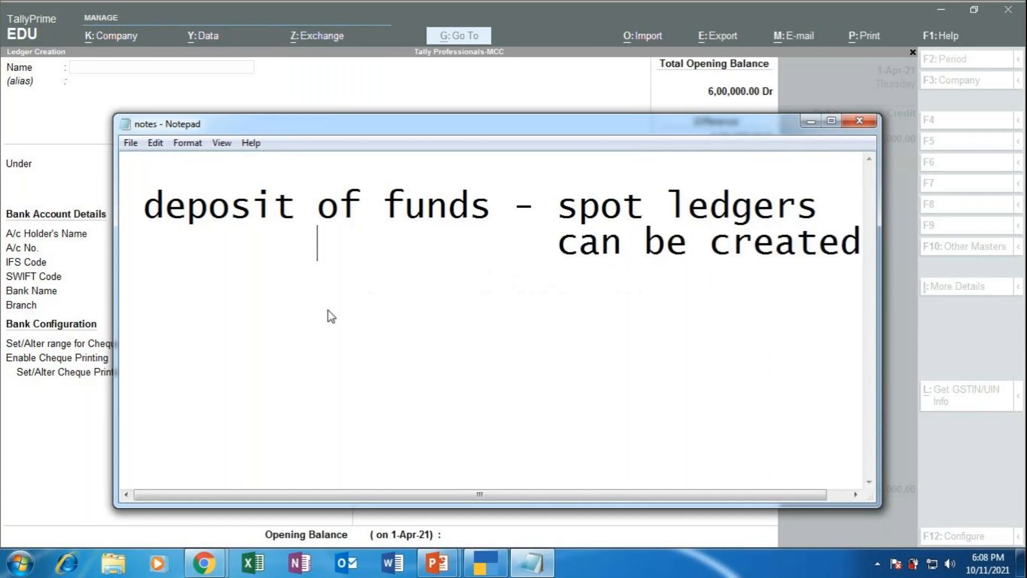
# - Add a new note line reading "withdrawal - cant use spot ledgers" below the deposit note
pyautogui.click(862, 240)
pyautogui.press('Return')
pyautogui.write('w')
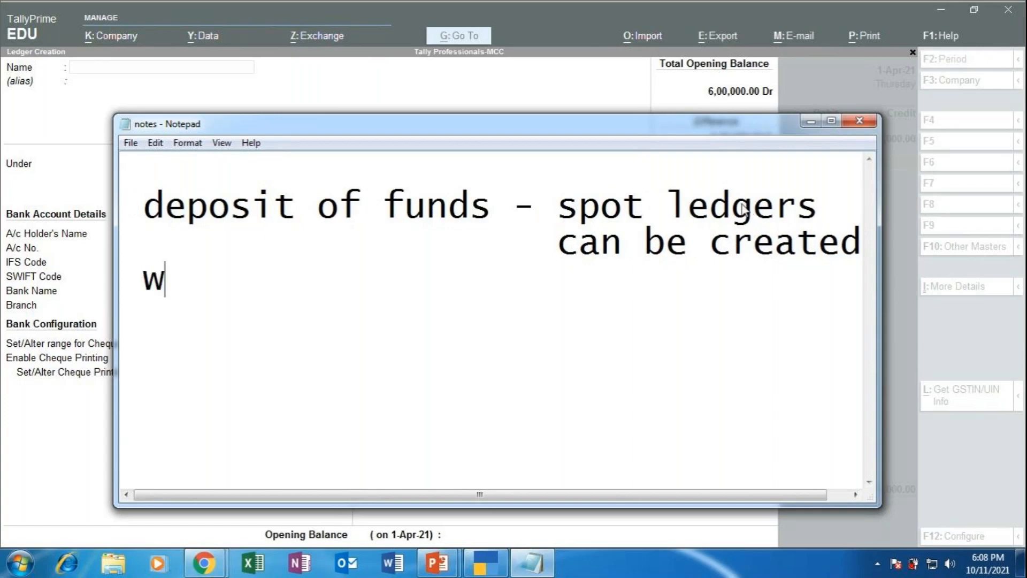
pyautogui.write('ui')
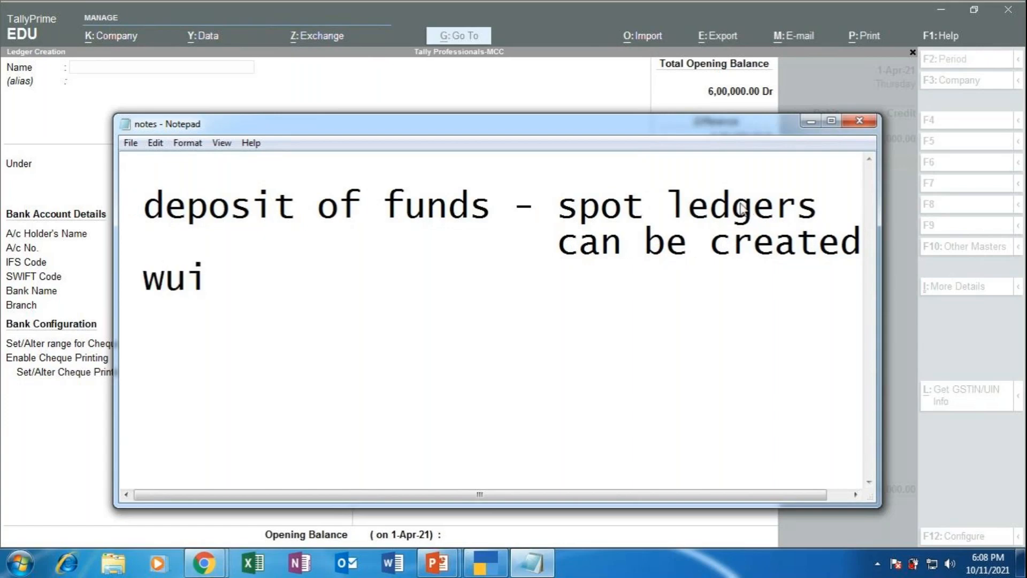
pyautogui.press('BackSpace')
pyautogui.press('BackSpace')
pyautogui.write('ithd')
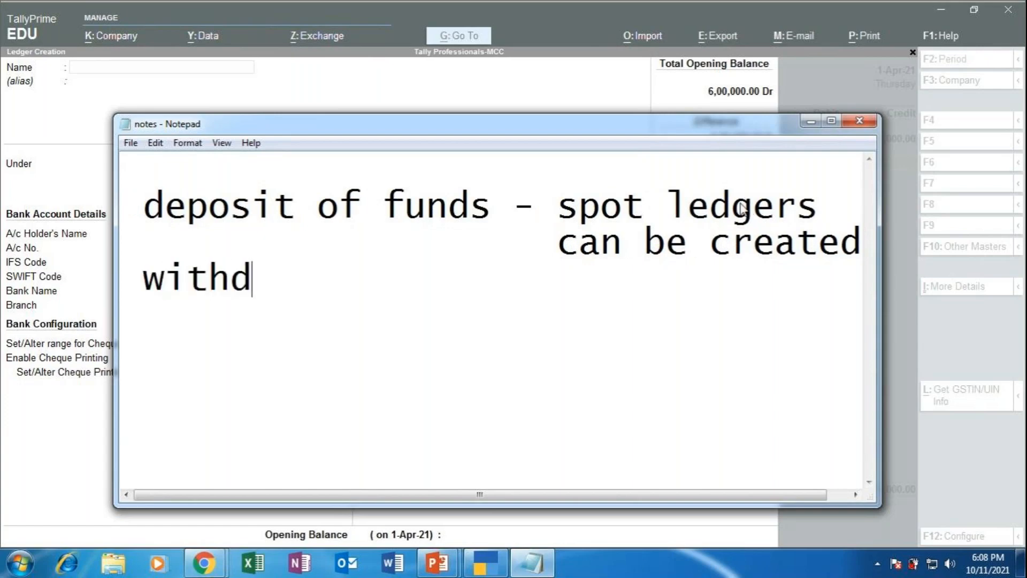
pyautogui.write('rawal ')
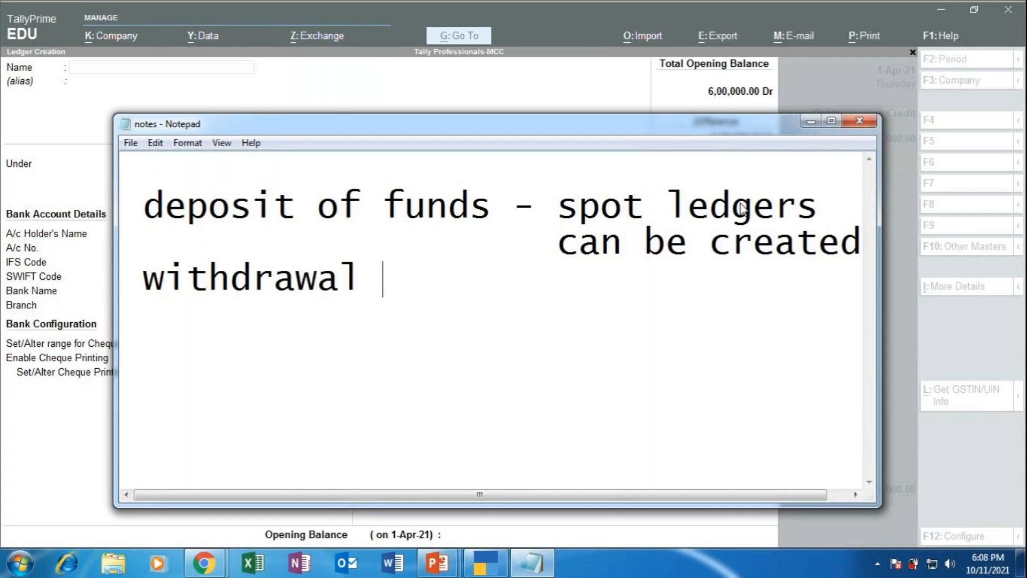
pyautogui.write('-')
pyautogui.write('can')
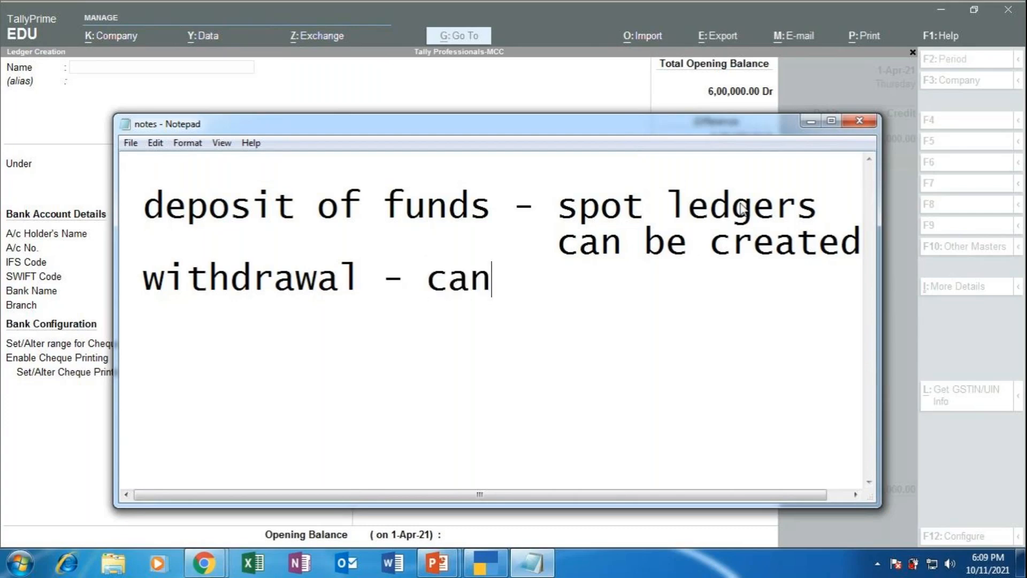
pyautogui.write('t use')
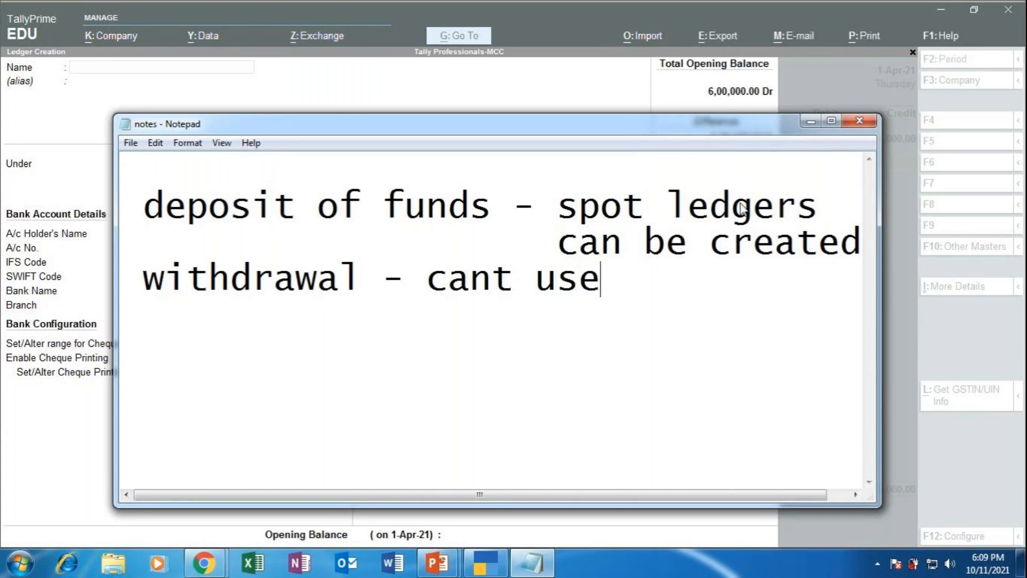
pyautogui.write(' spo')
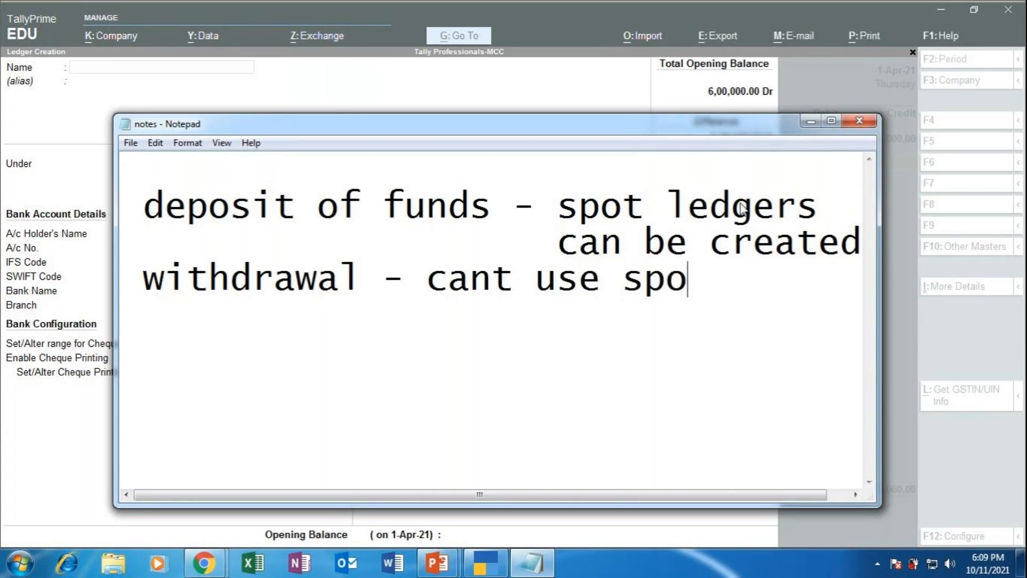
pyautogui.write('t ledg')
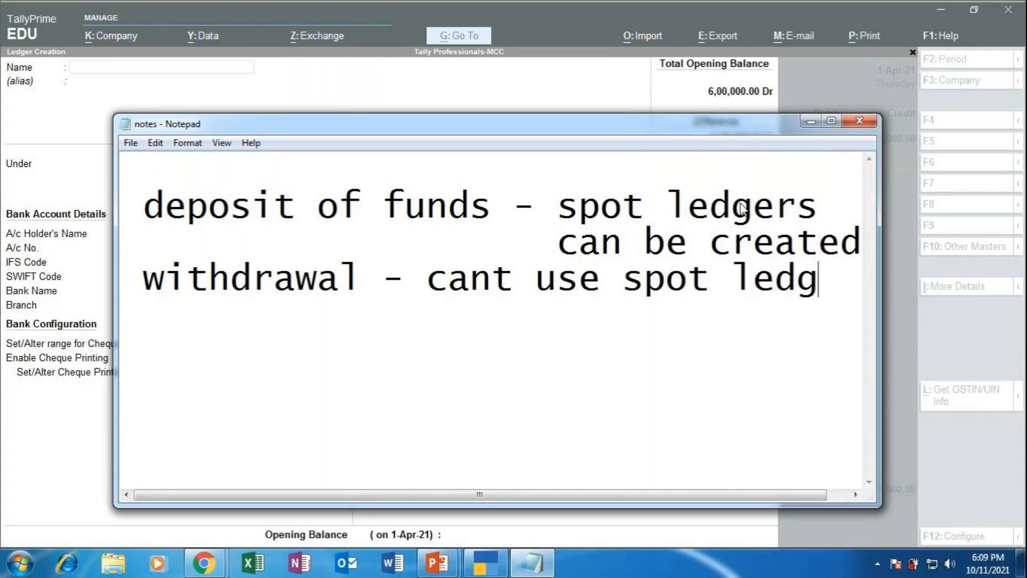
pyautogui.write('ers')
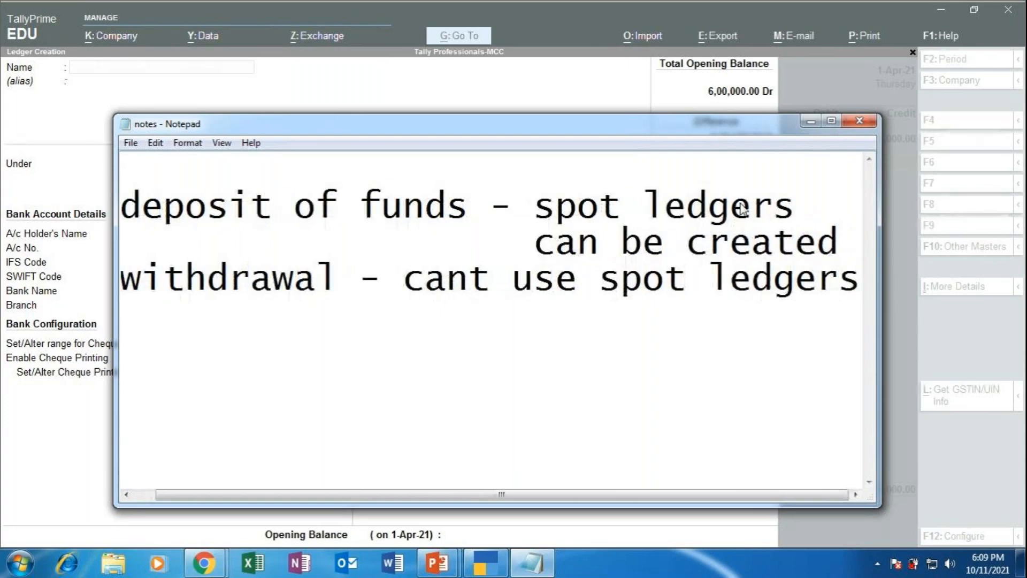
# - Remove the word "ledgers" from the end of the withdrawal note
pyautogui.press('BackSpace')
pyautogui.press('BackSpace')
pyautogui.press('BackSpace')
pyautogui.press('BackSpace')
pyautogui.press('BackSpace')
pyautogui.press('BackSpace')
pyautogui.press('BackSpace')
pyautogui.press('BackSpace')
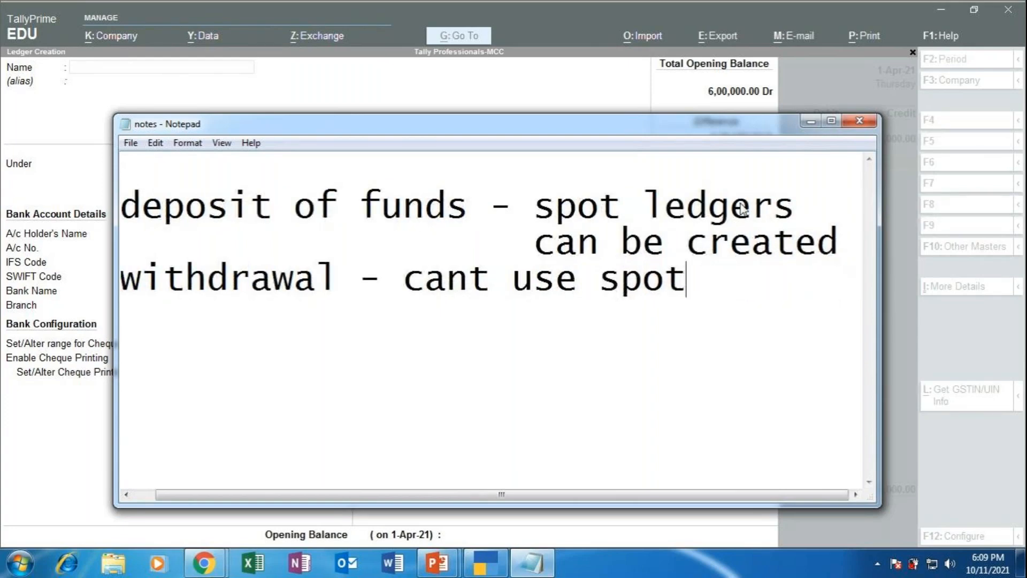
# - Add "ledgers" on a new line below "cant use spot" in the withdrawal note
pyautogui.press('Return')
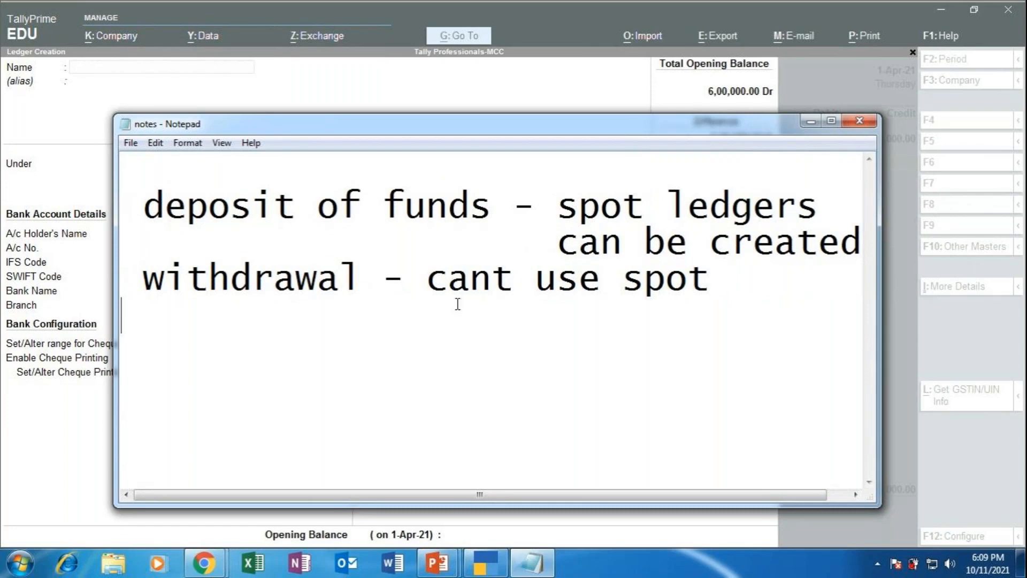
pyautogui.write('ledgers')
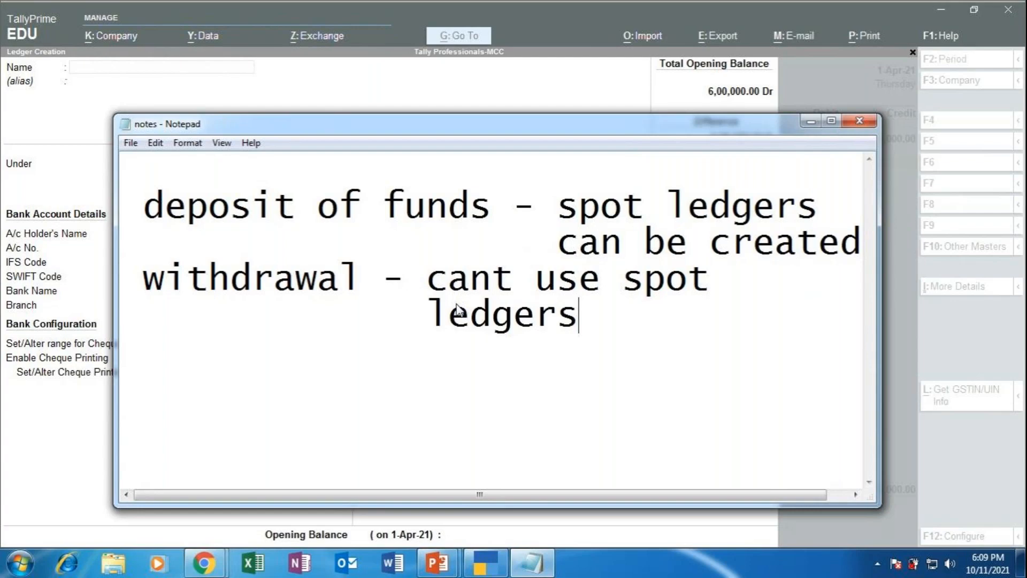
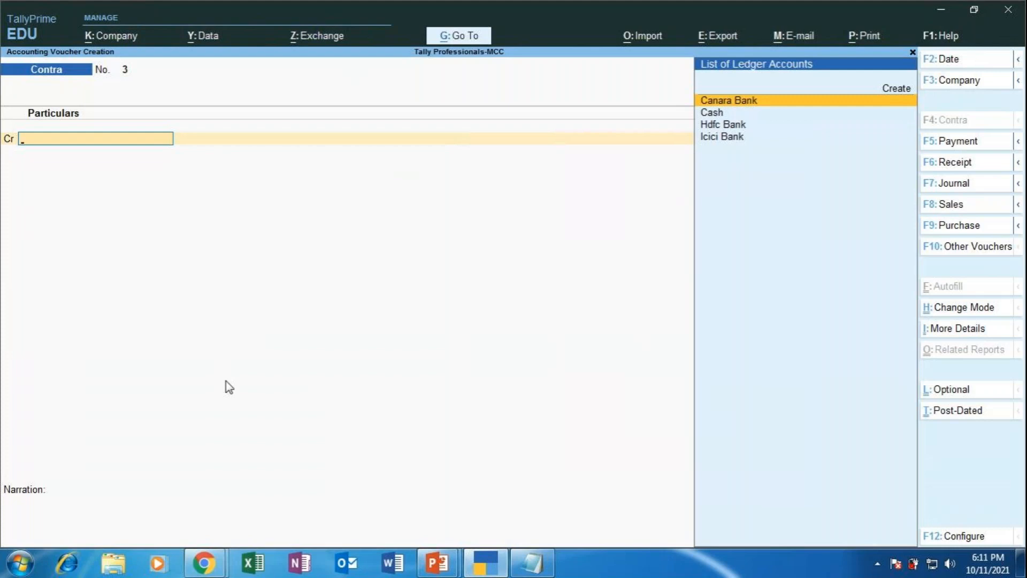
# - Credit Hdfc Bank with 10,000 as the first entry of the contra voucher
pyautogui.press('Down')
pyautogui.press('Down')
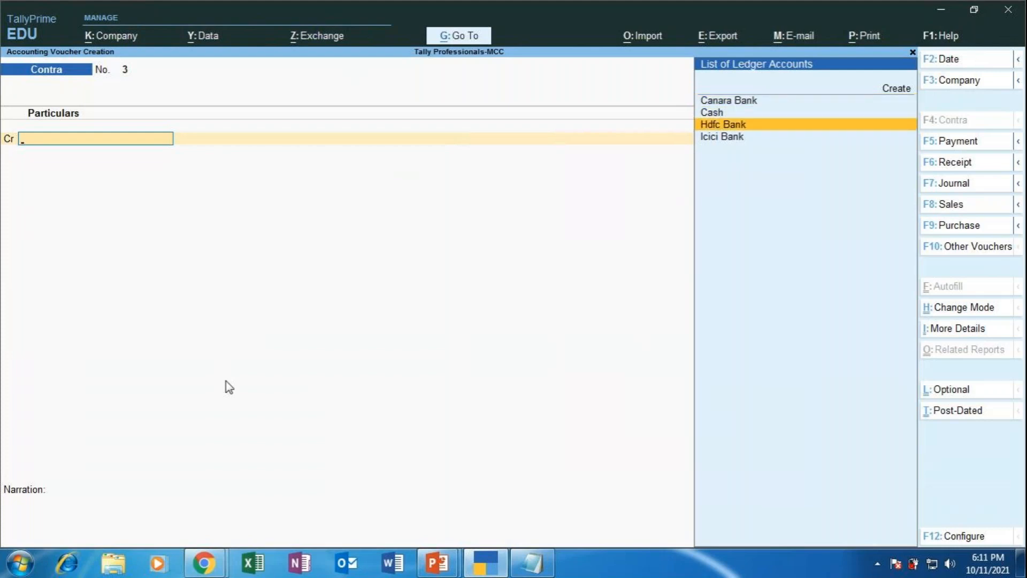
pyautogui.press('Return')
pyautogui.write('10000')
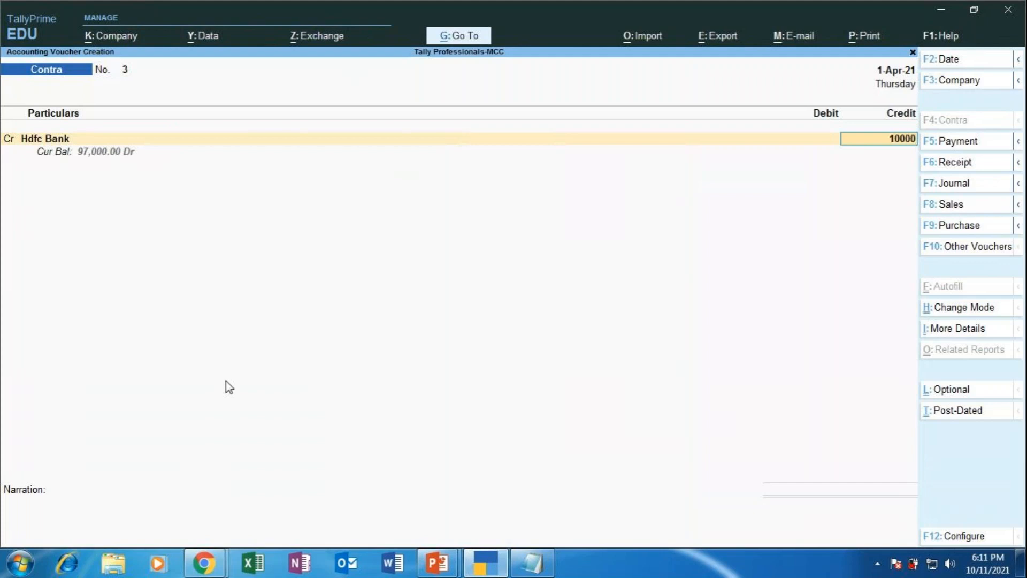
pyautogui.press('Return')
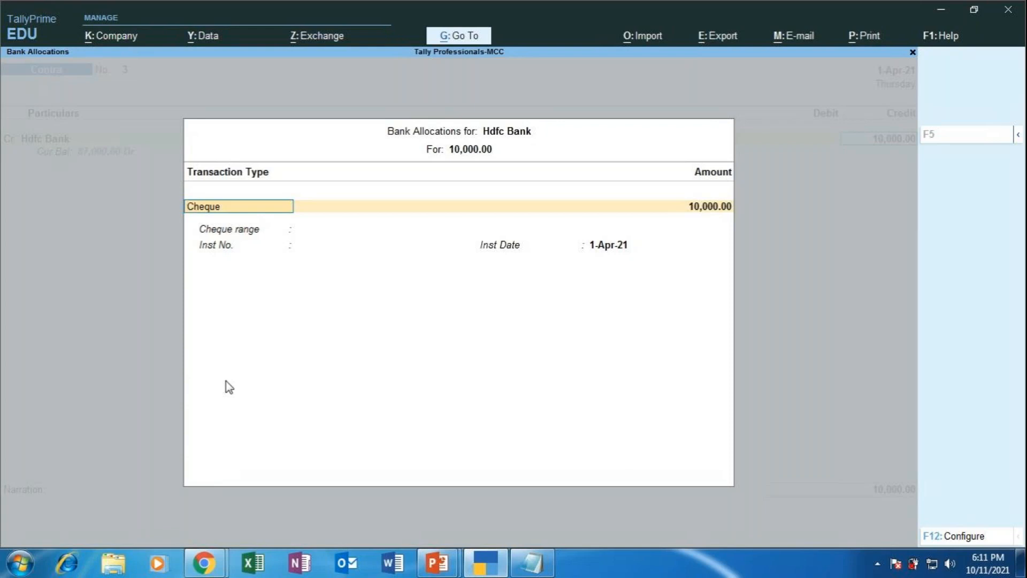
# - Allocate the Hdfc Bank amount as a cheque with instrument number 456987 dated 1-Apr-21
pyautogui.press('Return')
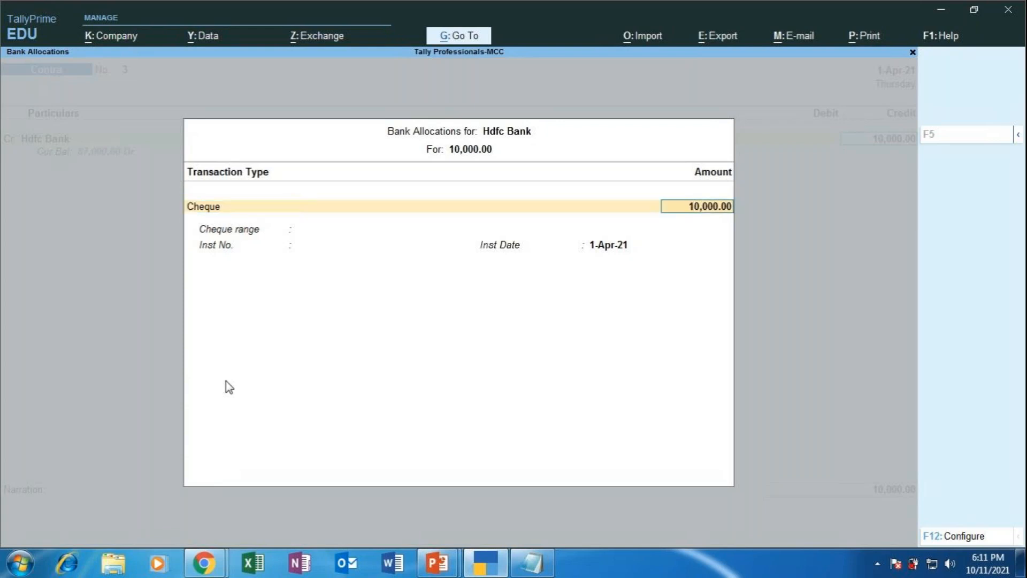
pyautogui.press('Return')
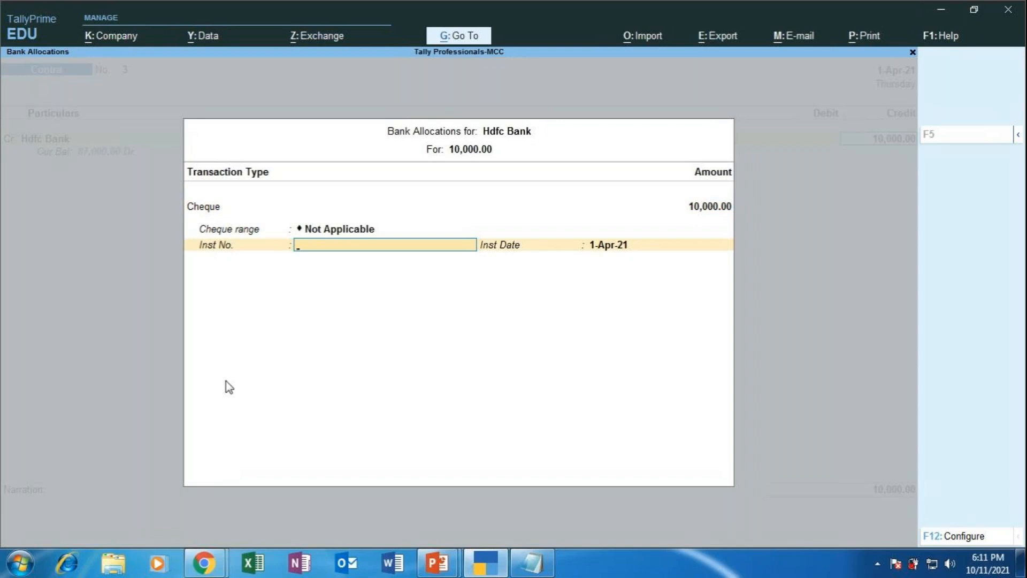
pyautogui.write('456987')
pyautogui.press('Return')
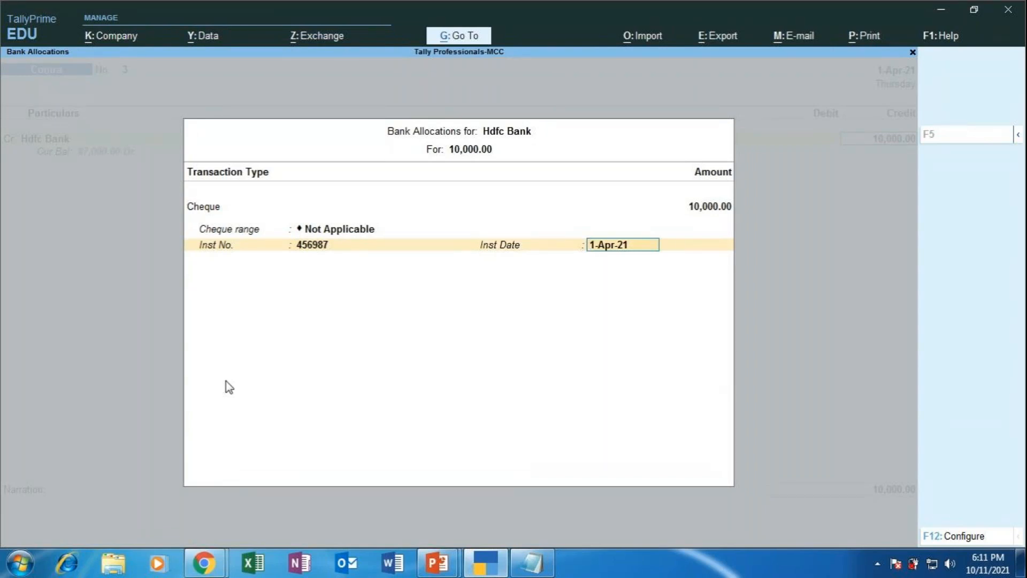
pyautogui.press('Return')
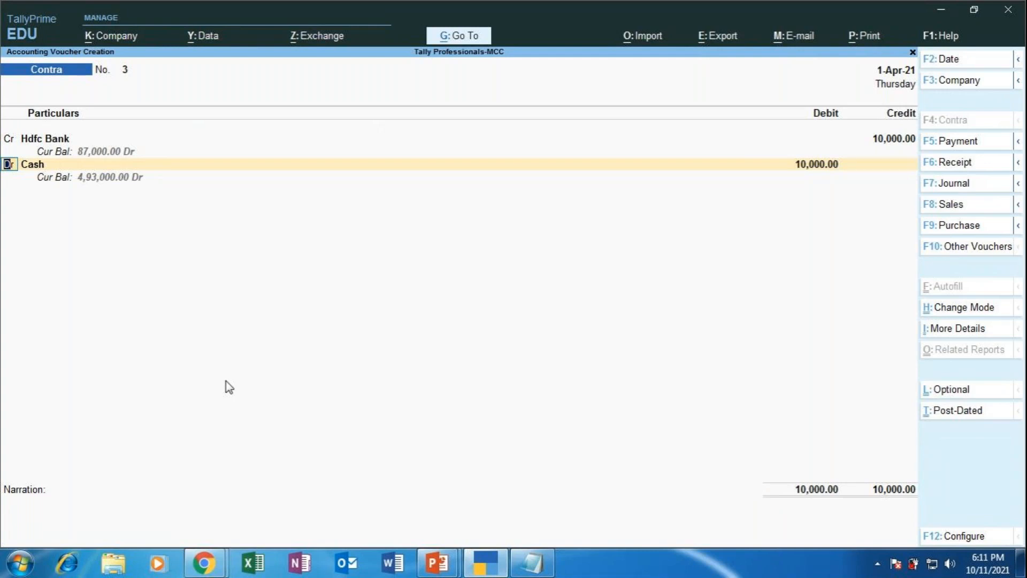
# - Change the voucher's second entry from debit to credit and look for the ledger creation option
pyautogui.write('c')
pyautogui.write('r')
pyautogui.press('Return')
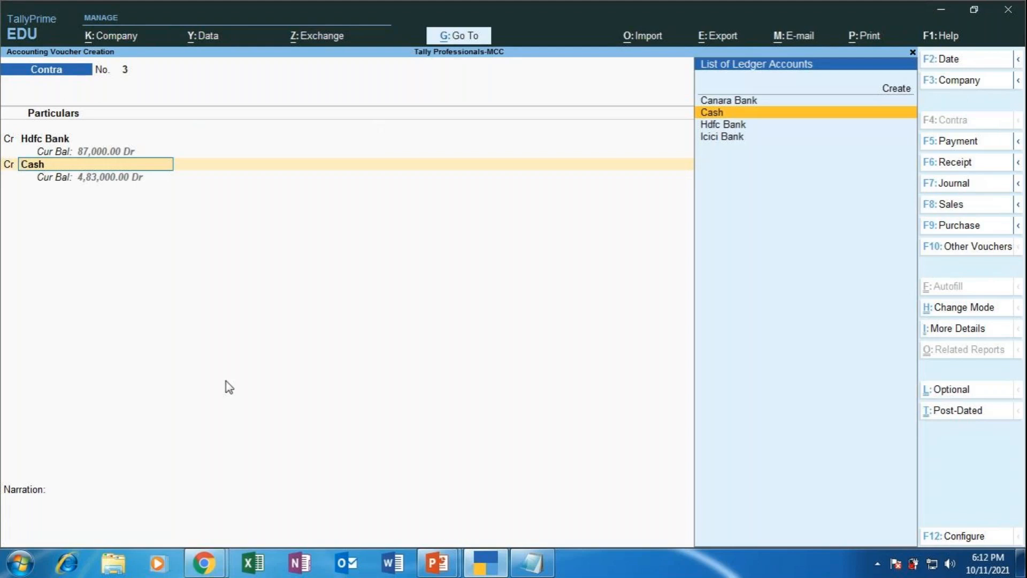
pyautogui.press('Up')
pyautogui.press('Up')
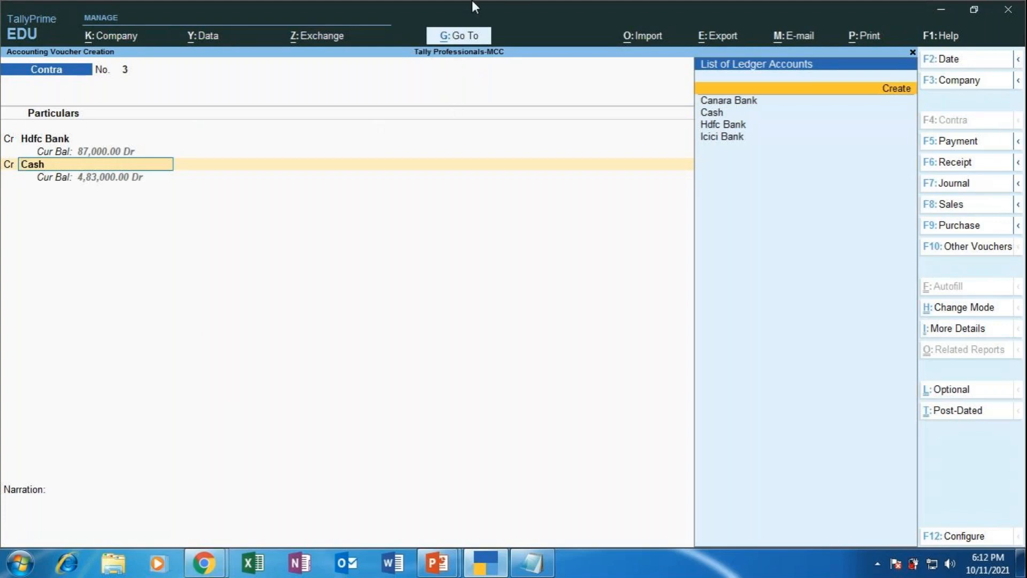
# - Open a blank ledger creation form through Go To, keeping the contra voucher open behind it
pyautogui.click(473, 38)
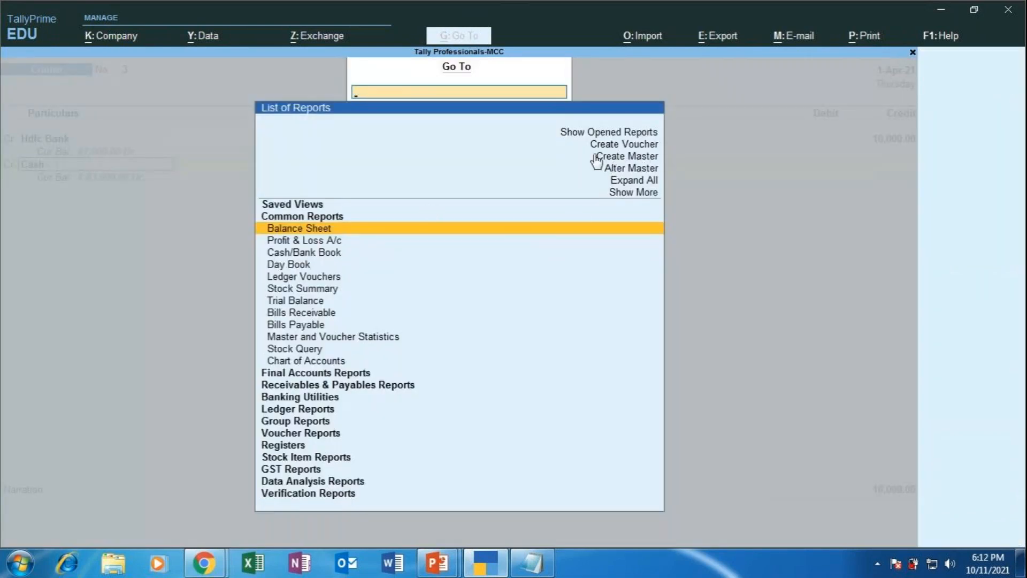
pyautogui.press('Up')
pyautogui.press('Up')
pyautogui.press('Up')
pyautogui.press('Up')
pyautogui.press('Up')
pyautogui.press('Up')
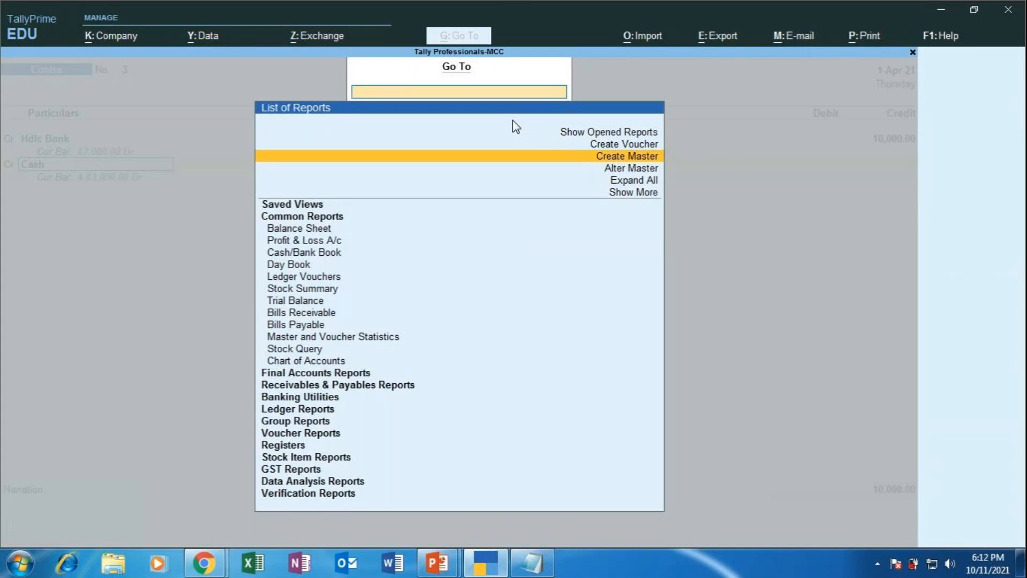
pyautogui.press('Return')
pyautogui.press('Down')
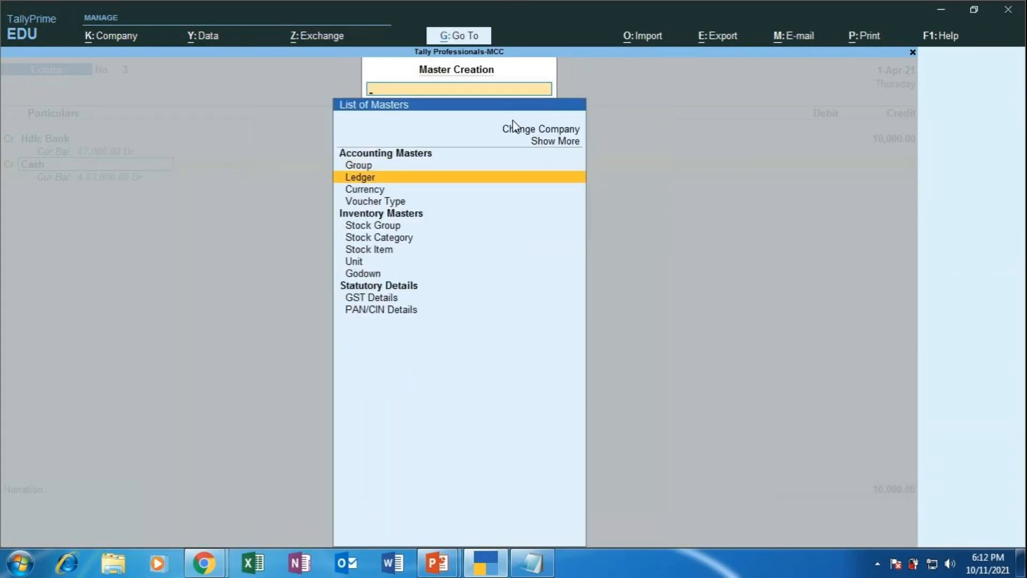
pyautogui.press('Return')
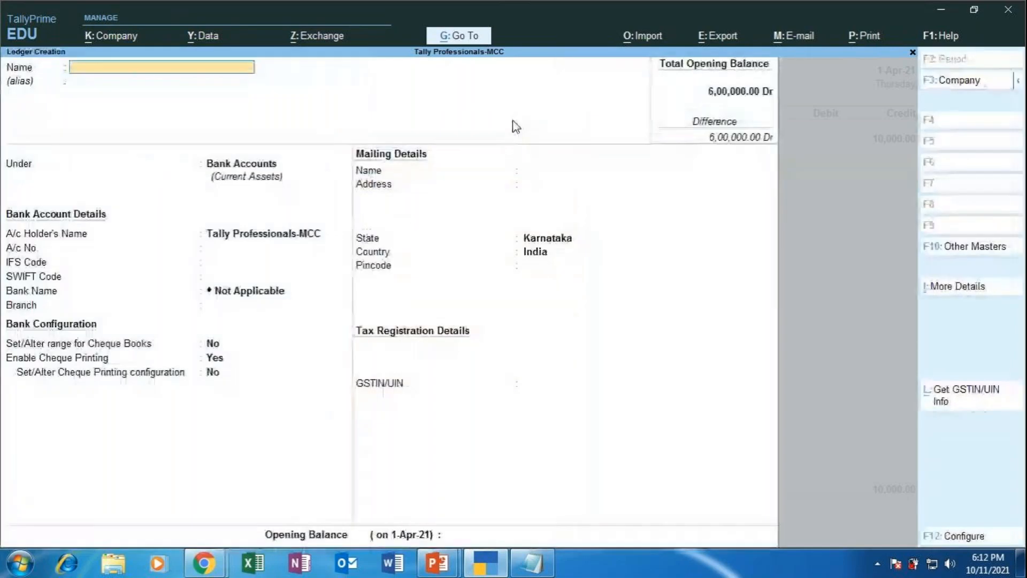
# - Name the new ledger Syndicate Bank under Bank Accounts, accepting the default bank, mailing and tax details
pyautogui.write('Syn')
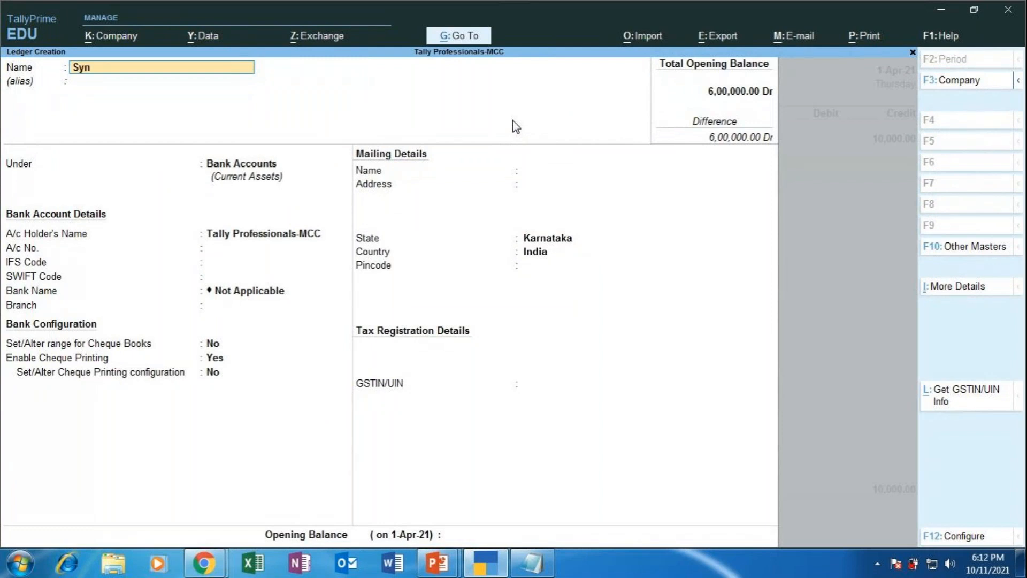
pyautogui.write('dicate bank')
pyautogui.press('Return')
pyautogui.press('Return')
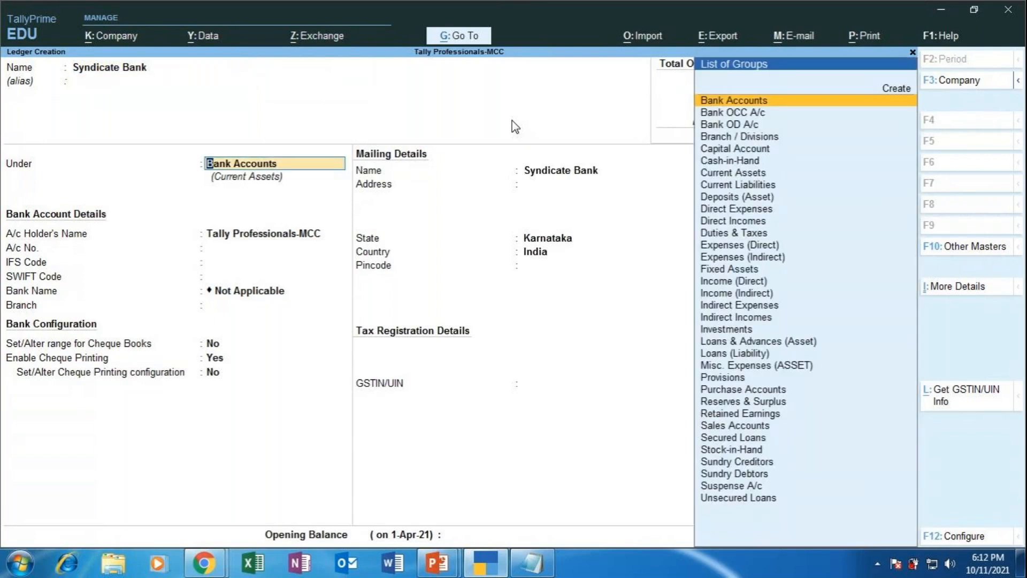
pyautogui.press('Return')
pyautogui.press('Return')
pyautogui.press('Return')
pyautogui.press('Return')
pyautogui.press('Return')
pyautogui.press('Return')
pyautogui.press('Return')
pyautogui.press('Return')
pyautogui.press('Return')
pyautogui.press('Return')
pyautogui.press('Return')
pyautogui.press('Return')
pyautogui.press('Return')
pyautogui.press('Return')
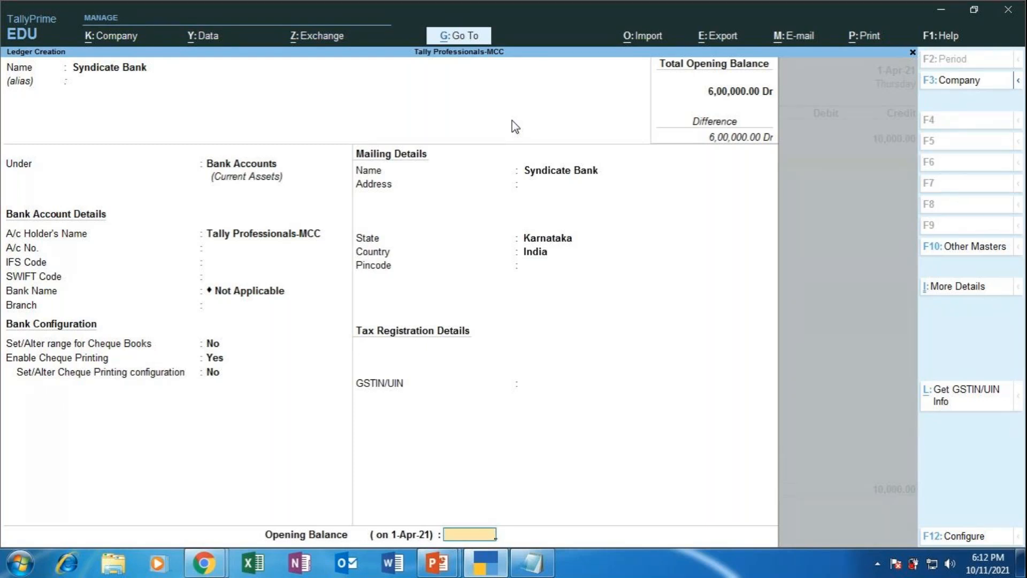
# - Give the Syndicate Bank ledger an opening balance of 50,000 Dr, save it, and return to the contra voucher
pyautogui.write('50000')
pyautogui.press('Return')
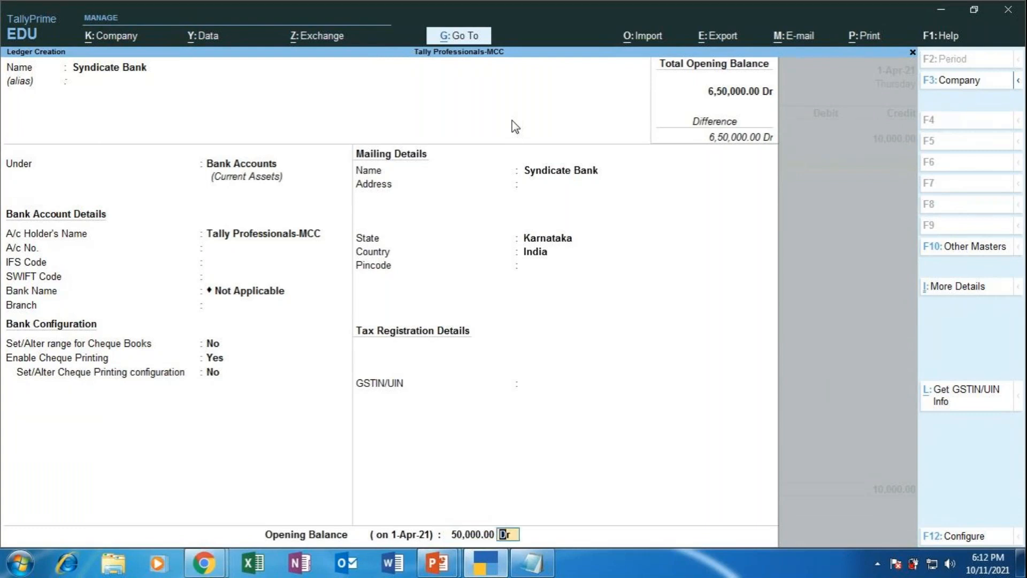
pyautogui.press('Return')
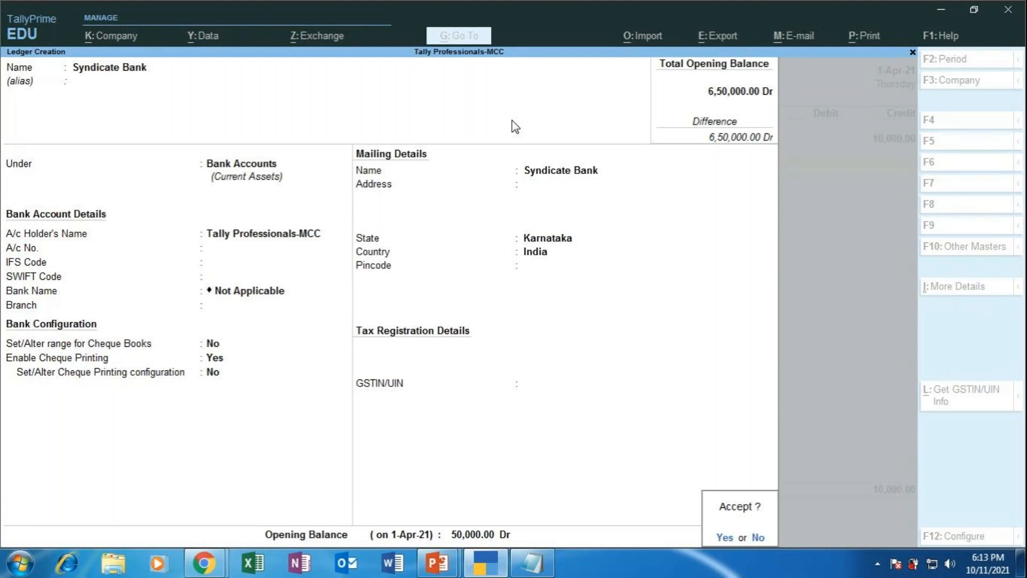
pyautogui.press('Return')
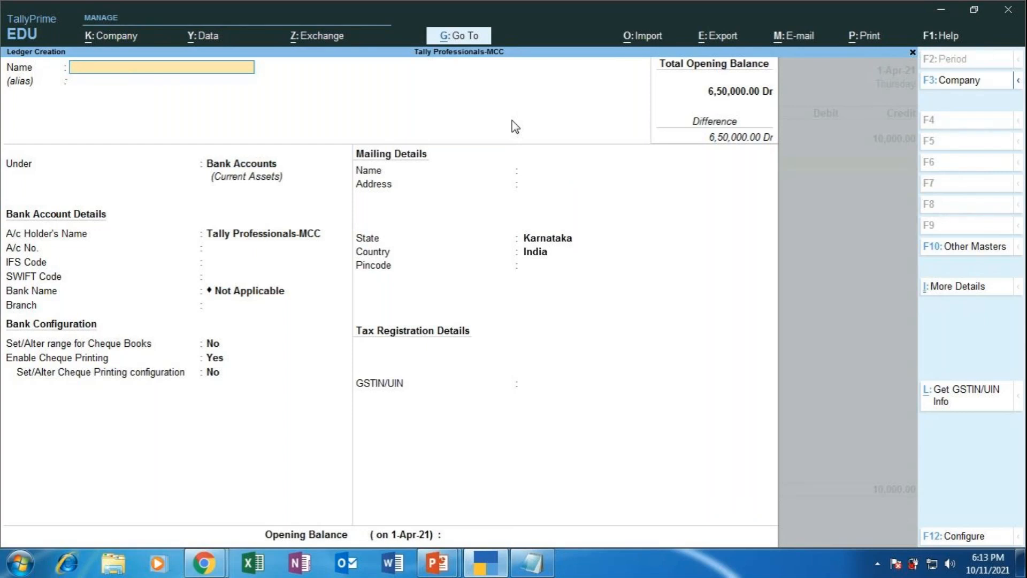
pyautogui.press('Escape')
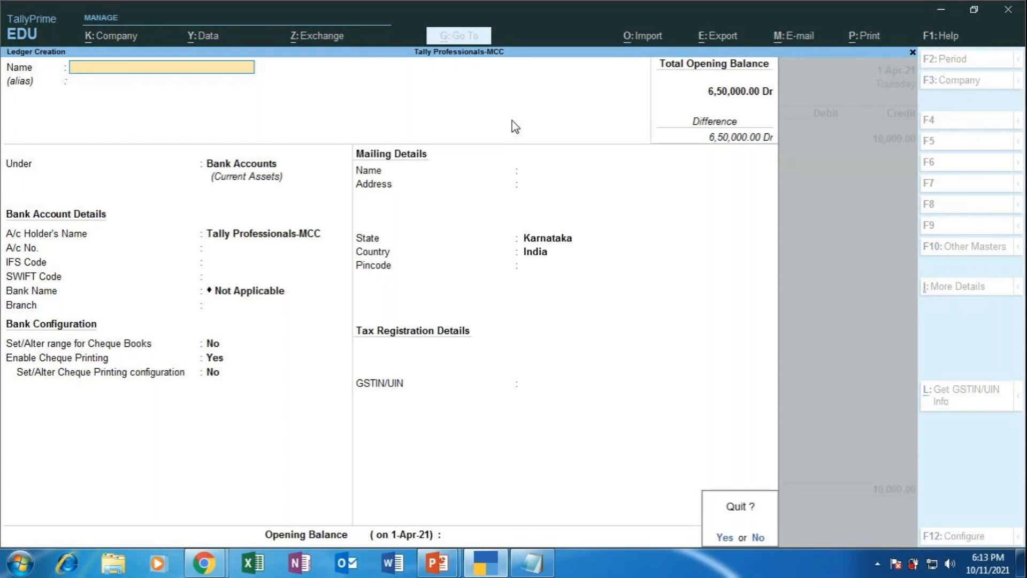
pyautogui.press('y')
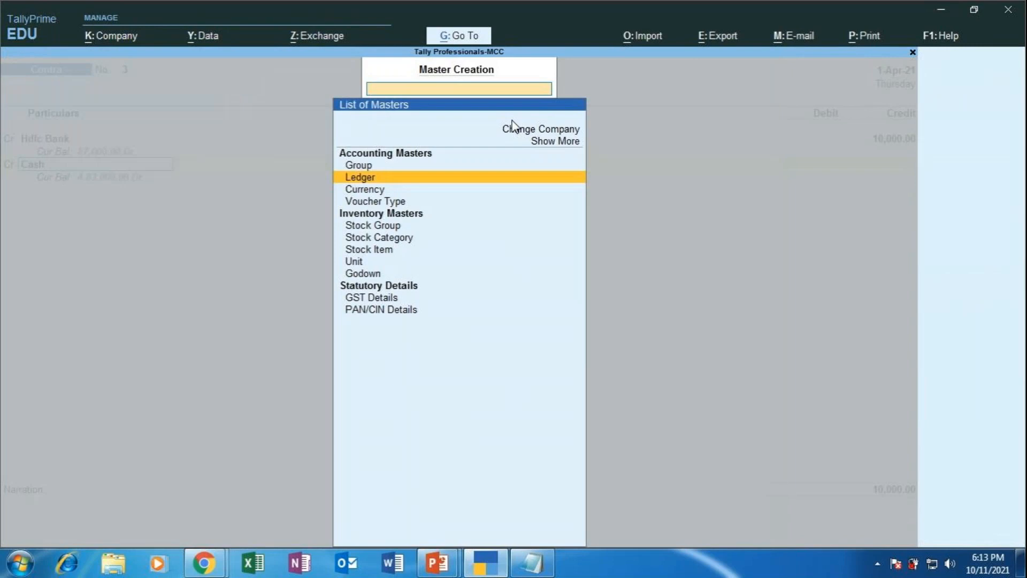
pyautogui.press('Escape')
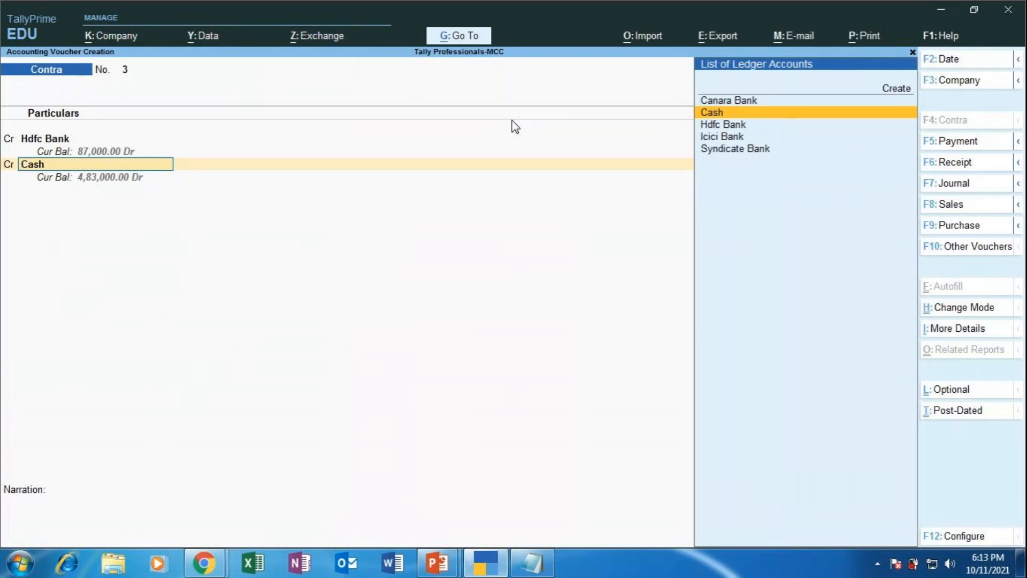
# - Credit Syndicate Bank with 10,000 as the second entry of the contra voucher
pyautogui.press('Down')
pyautogui.press('Down')
pyautogui.press('Down')
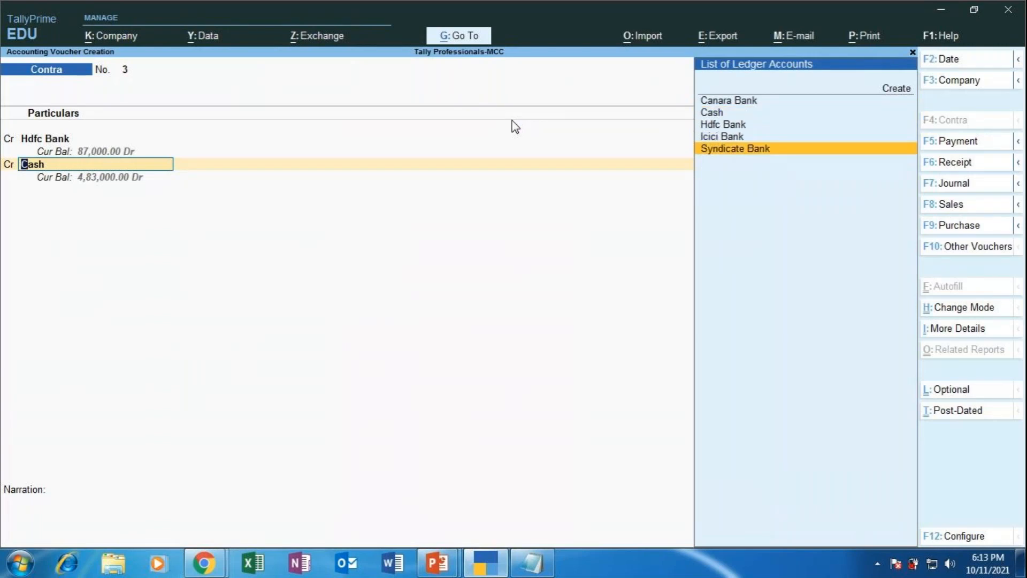
pyautogui.press('Return')
pyautogui.write('10')
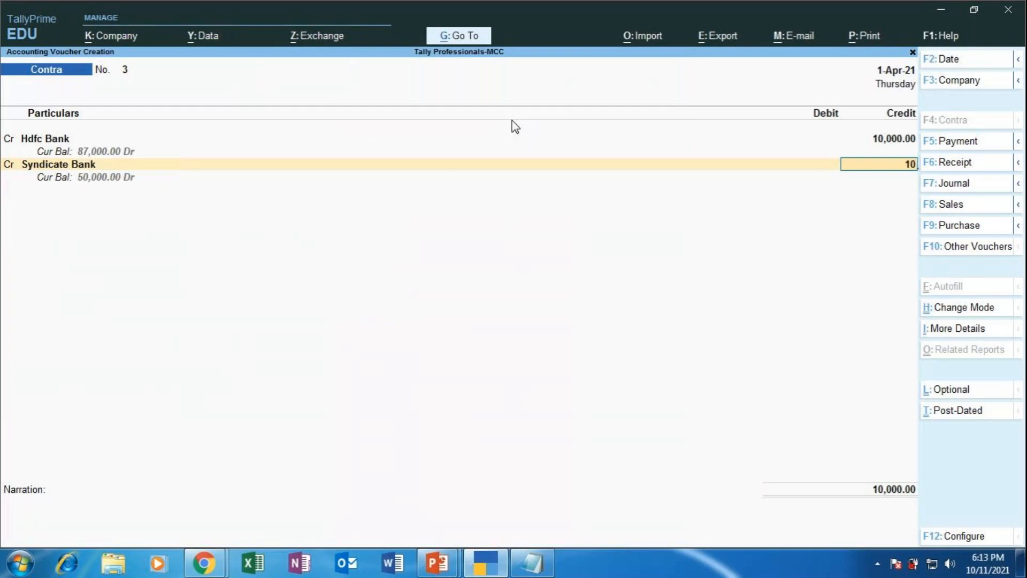
pyautogui.write('000')
pyautogui.press('Return')
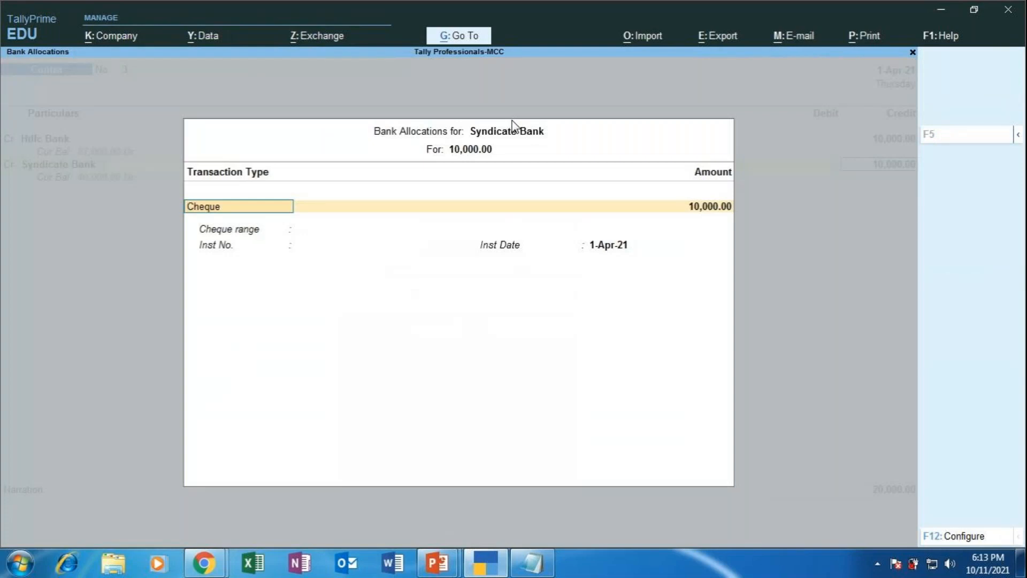
# - Allocate the Syndicate Bank amount as a cheque with instrument number 741852 dated 1-Apr-21
pyautogui.press('Return')
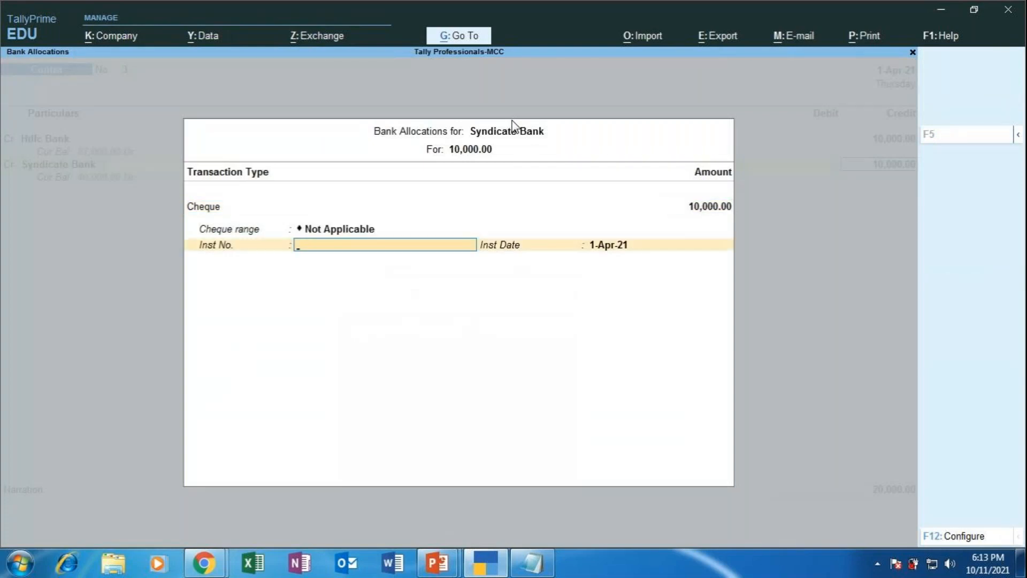
pyautogui.write('741852')
pyautogui.press('Return')
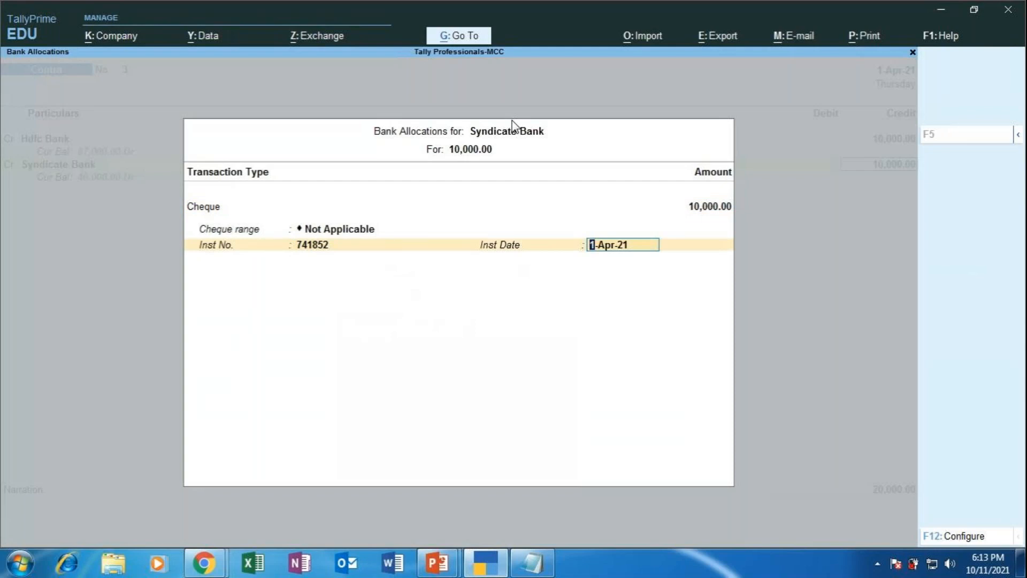
pyautogui.press('Return')
# - Debit Cash with 20,000 and enter the narration "being cash withdrawn from the banks"
pyautogui.press('Return')
pyautogui.press('Return')
pyautogui.press('Return')
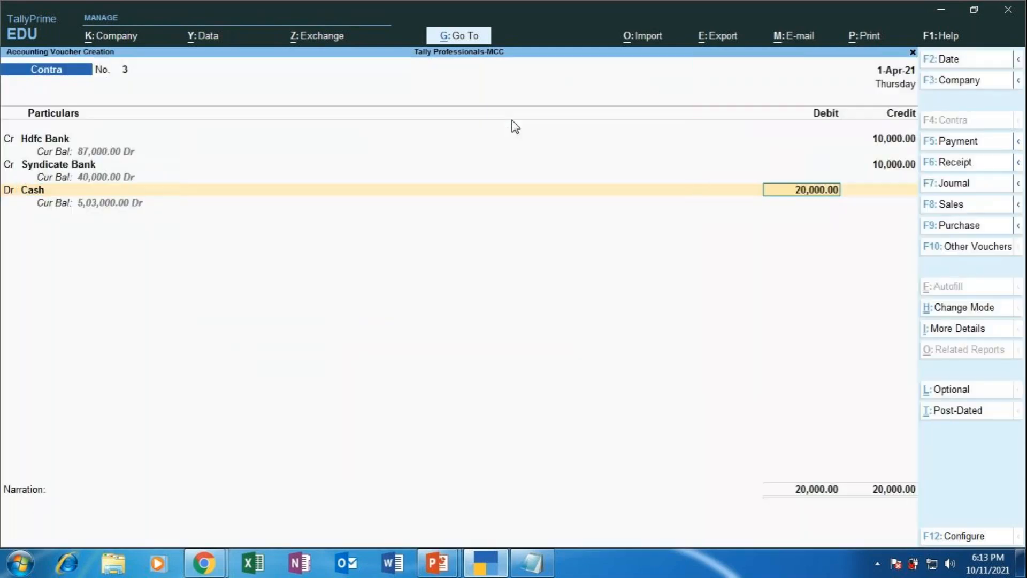
pyautogui.write('be')
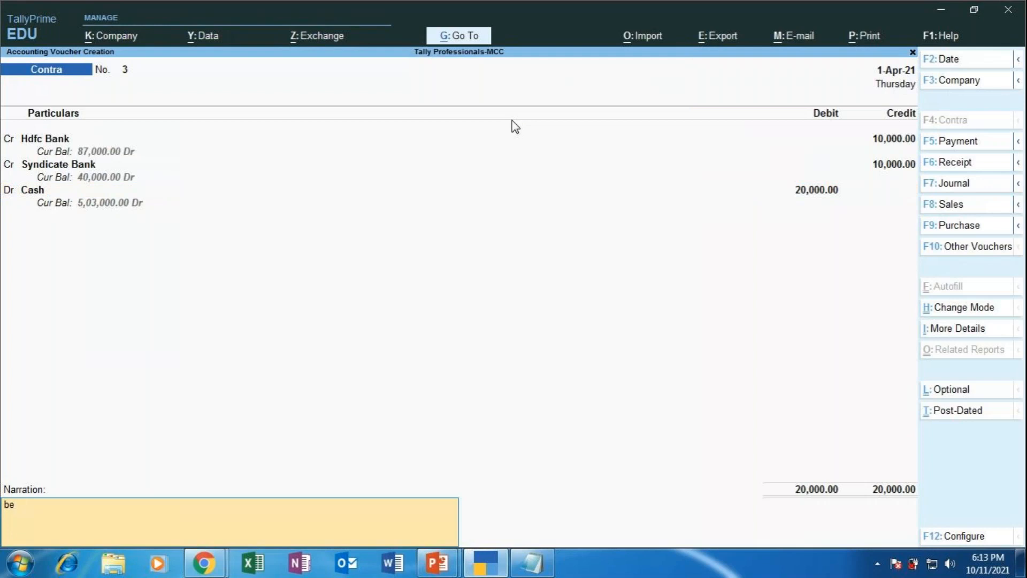
pyautogui.write('ing cash withdrawn from the banks')
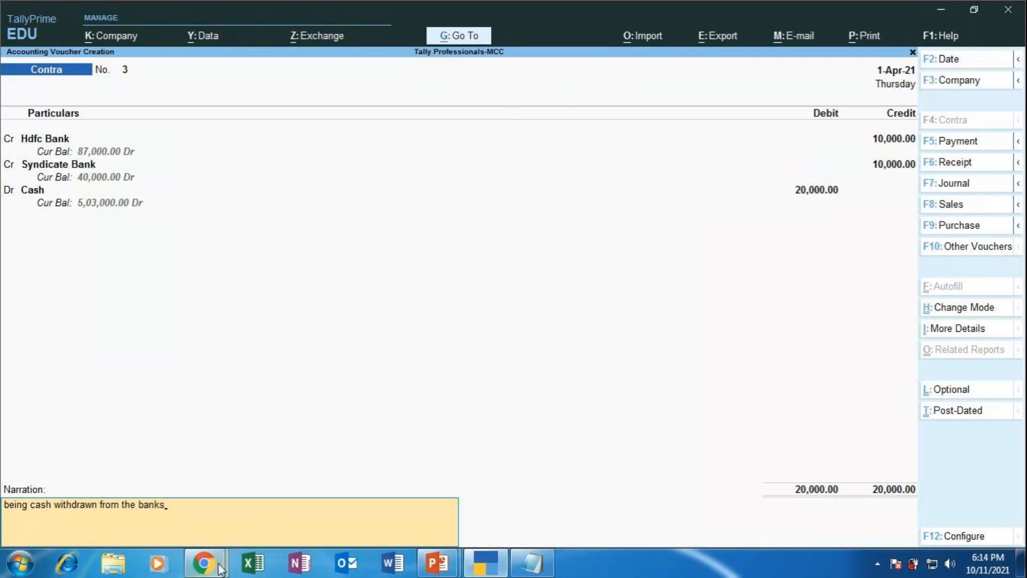
# - Switch to the GoToMeeting session in Chrome and open the meeting chat to read the messages
pyautogui.click(110, 468)
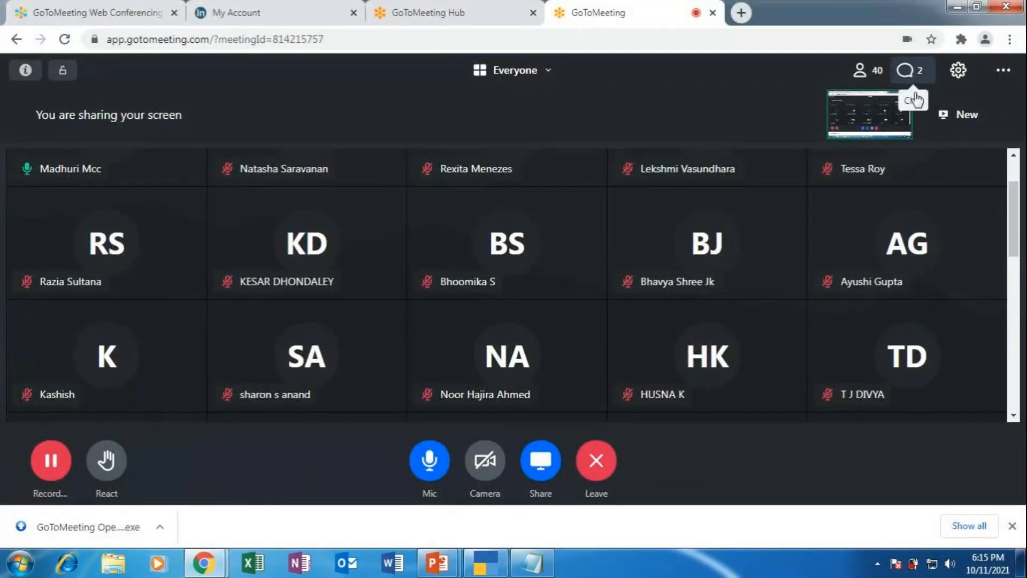
pyautogui.click(911, 70)
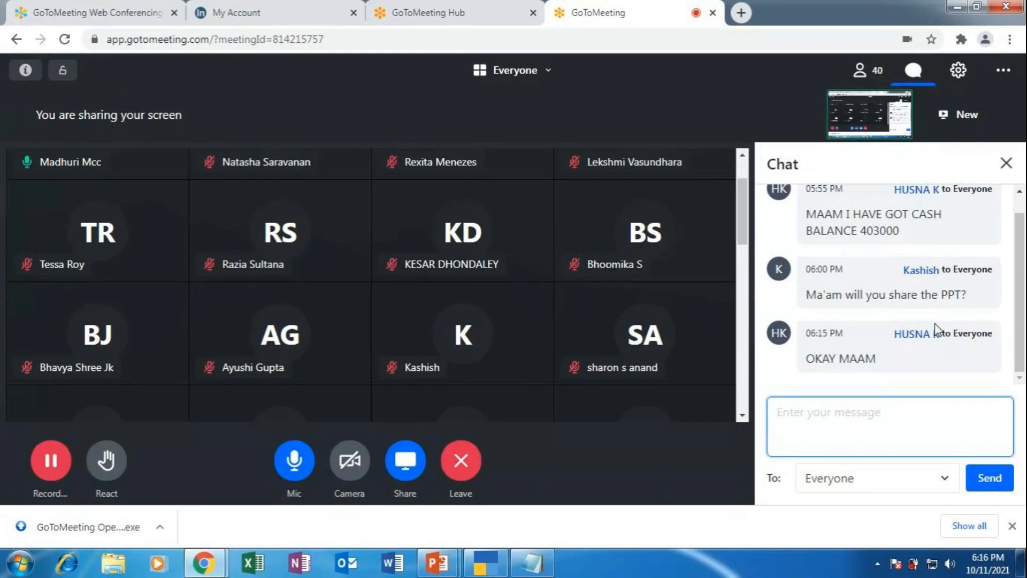
# - Close the meeting chat, switch back to TallyPrime and accept the multi-bank withdrawal contra voucher
pyautogui.click(1006, 163)
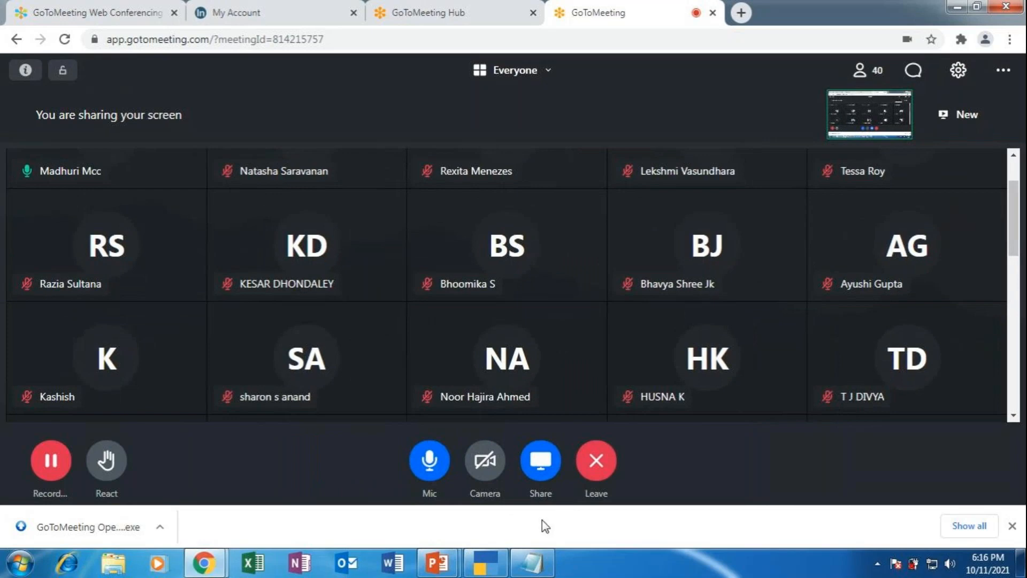
pyautogui.click(481, 566)
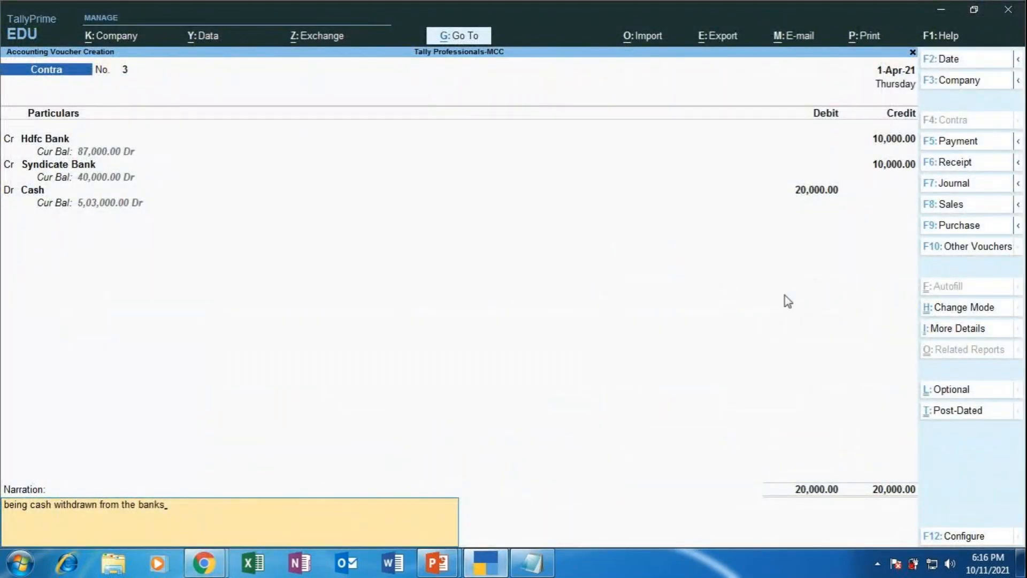
pyautogui.press('Return')
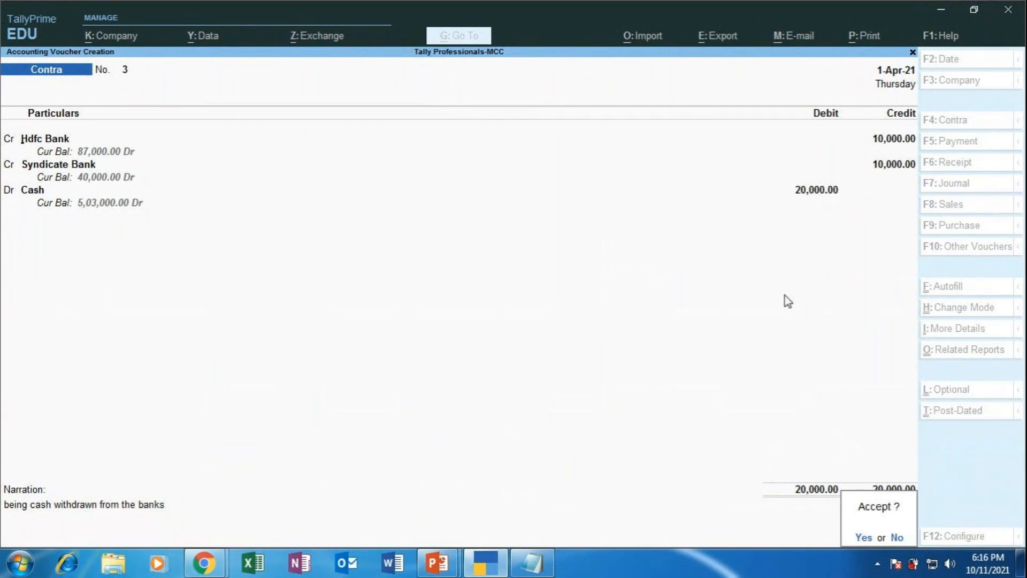
# - Switch to the MAPR presentation in PowerPoint and show the contra voucher exercises slide full screen
pyautogui.moveTo(437, 563)
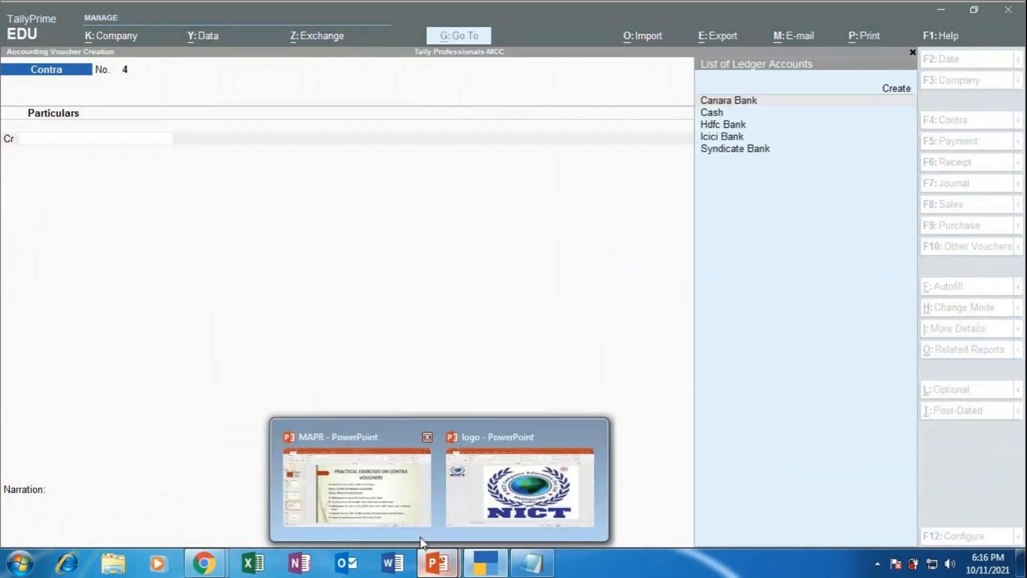
pyautogui.click(378, 495)
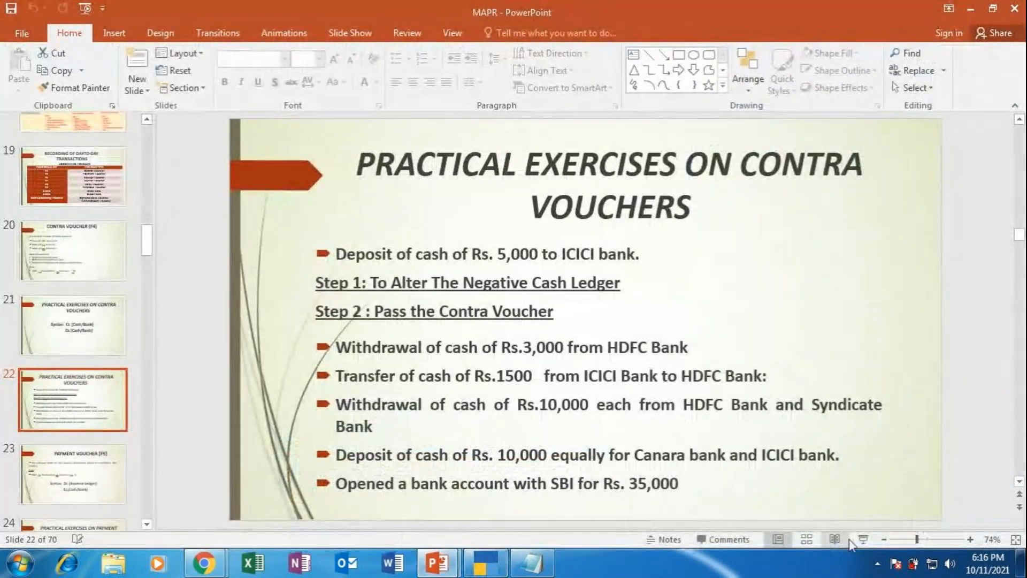
pyautogui.click(863, 539)
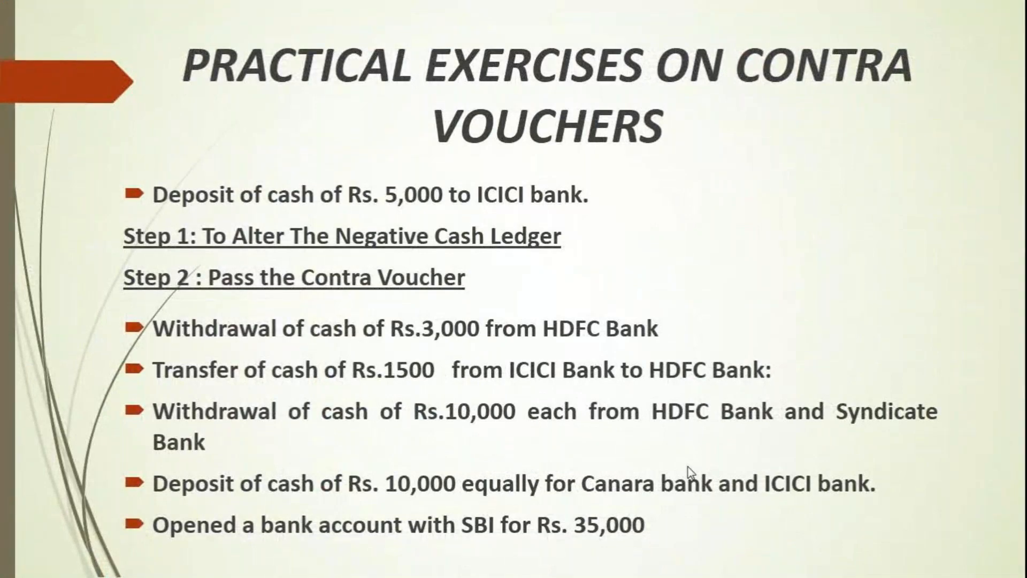
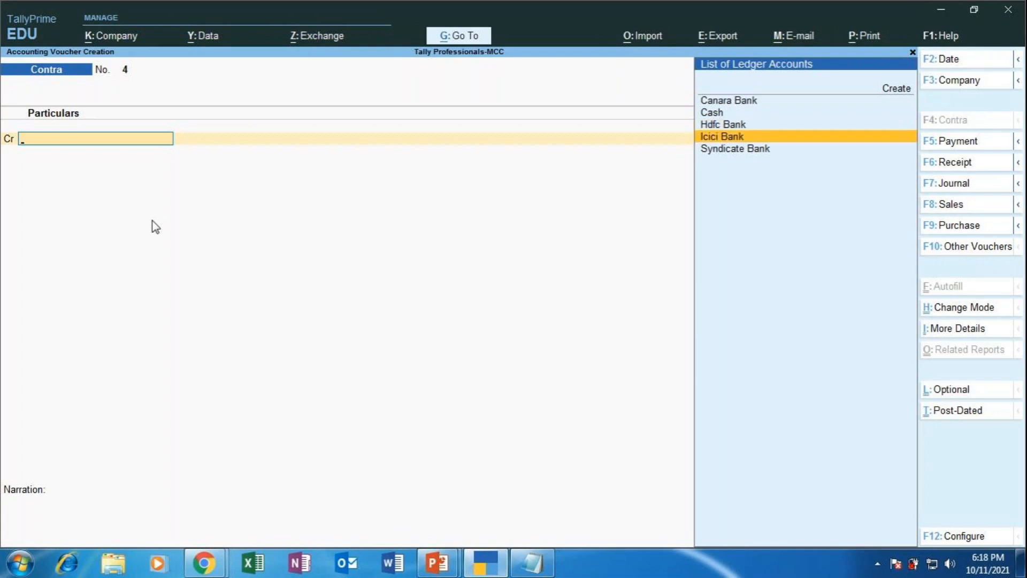
# - Switch to TallyPrime and credit Icici Bank with 1,500 in the new contra voucher
pyautogui.press('Return')
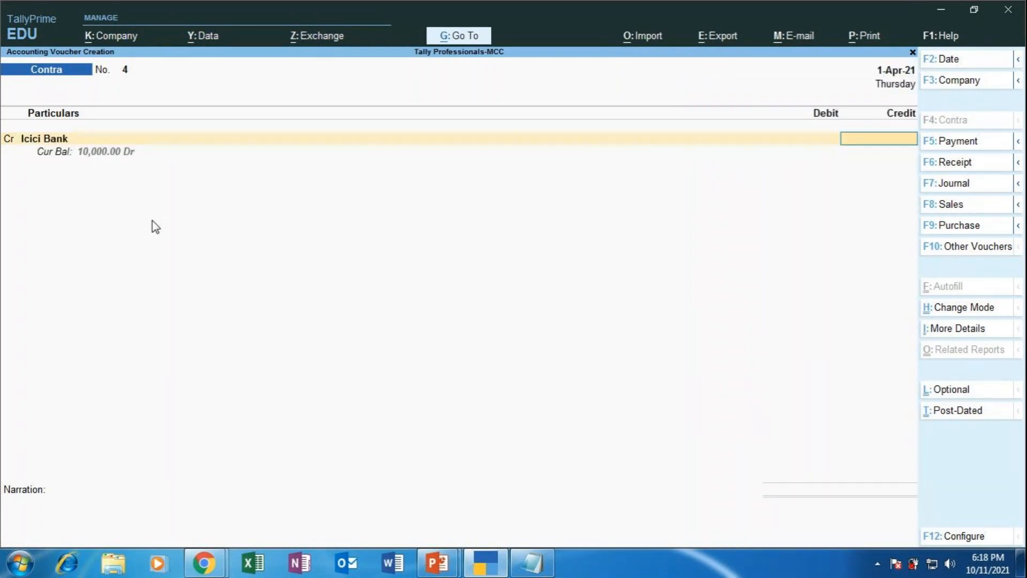
pyautogui.write('1500')
pyautogui.press('Return')
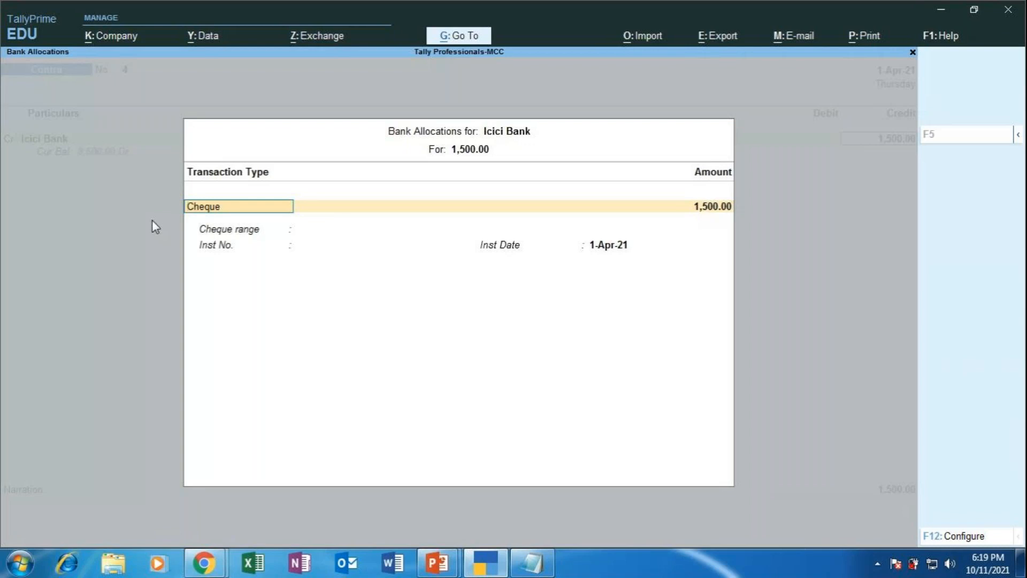
# - Set the transaction type of the Icici Bank allocation to e-Fund Transfer for the full 1,500
pyautogui.press('BackSpace')
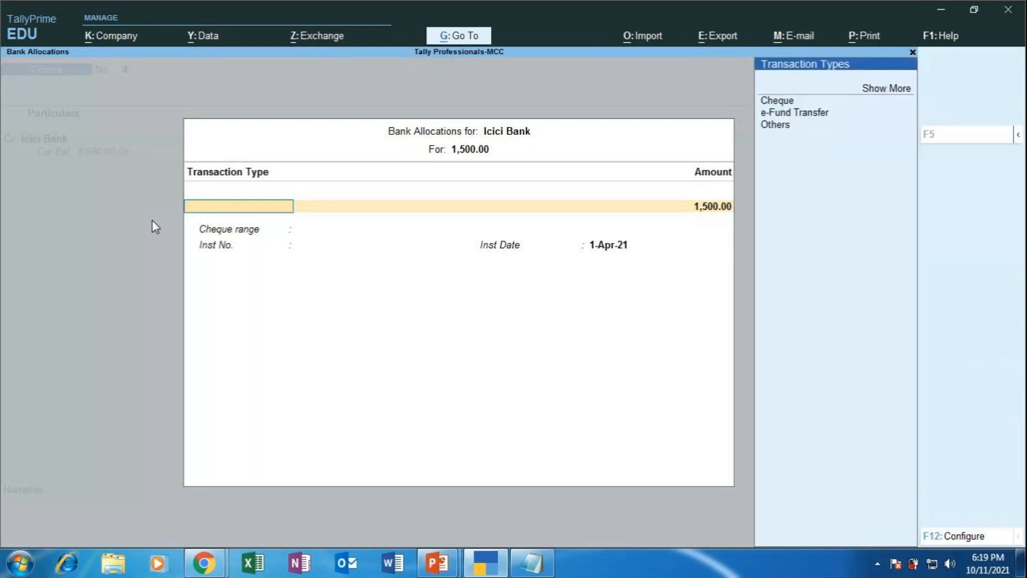
pyautogui.press('Down')
pyautogui.press('Down')
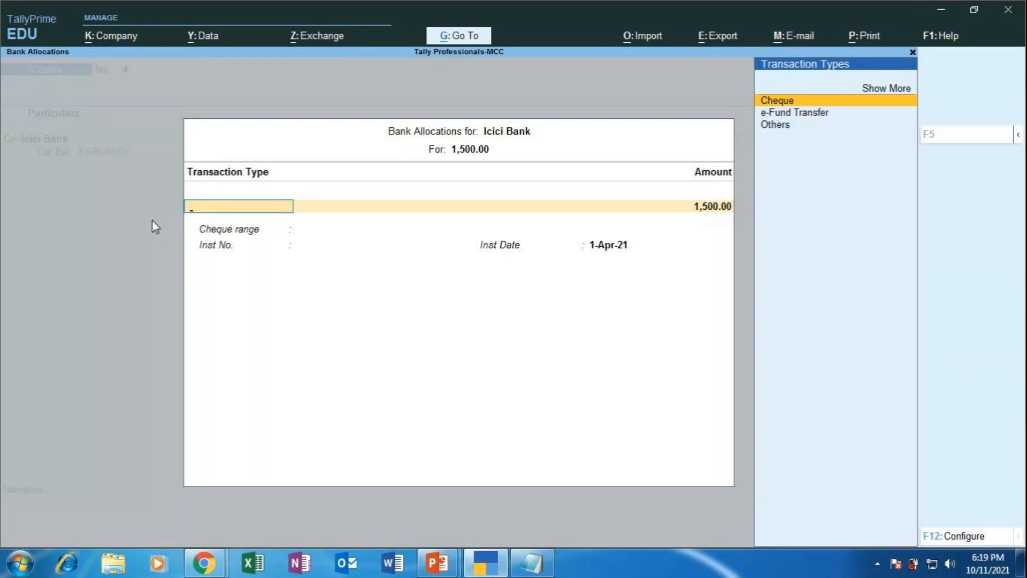
pyautogui.press('Down')
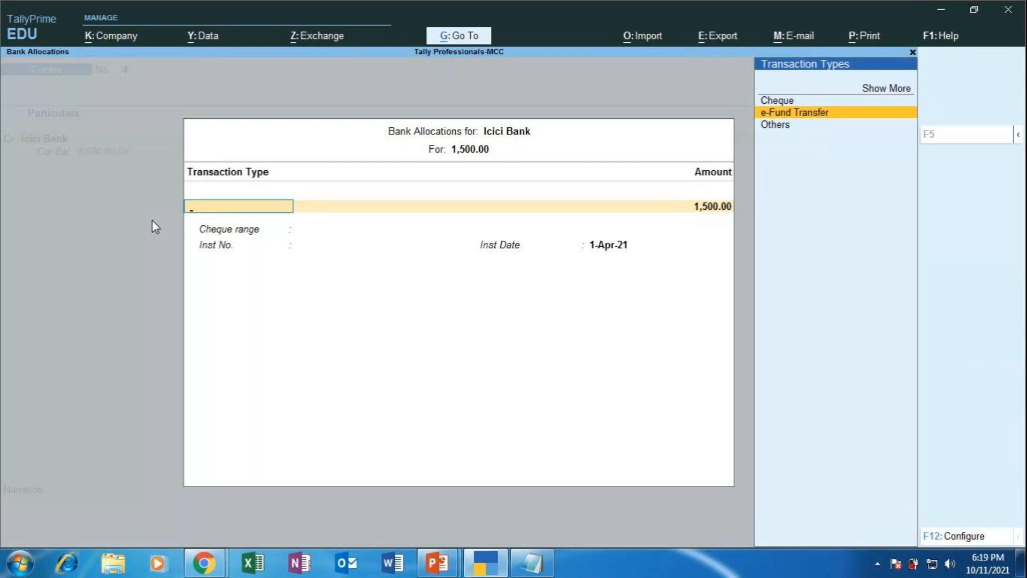
pyautogui.press('Return')
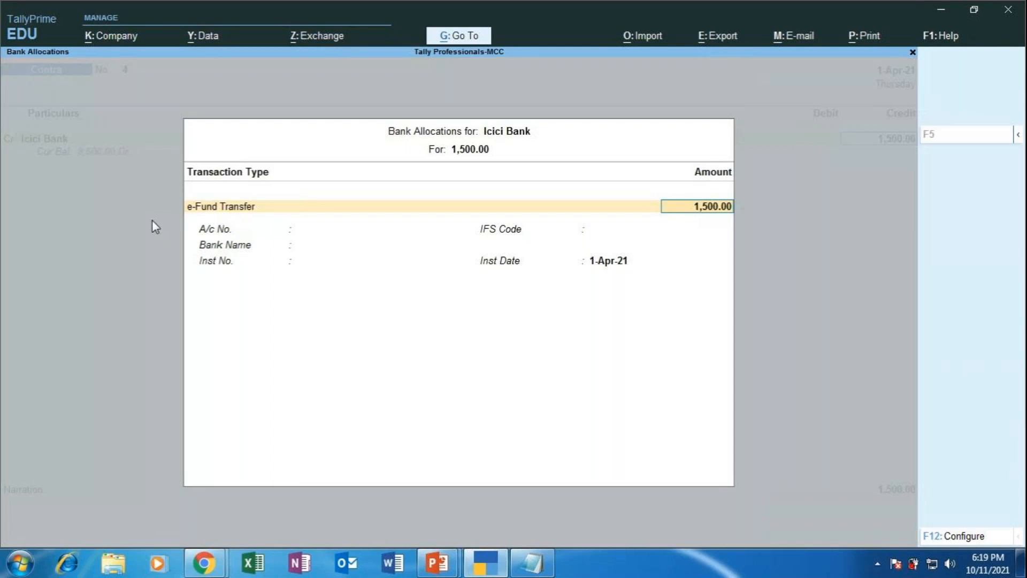
pyautogui.press('Return')
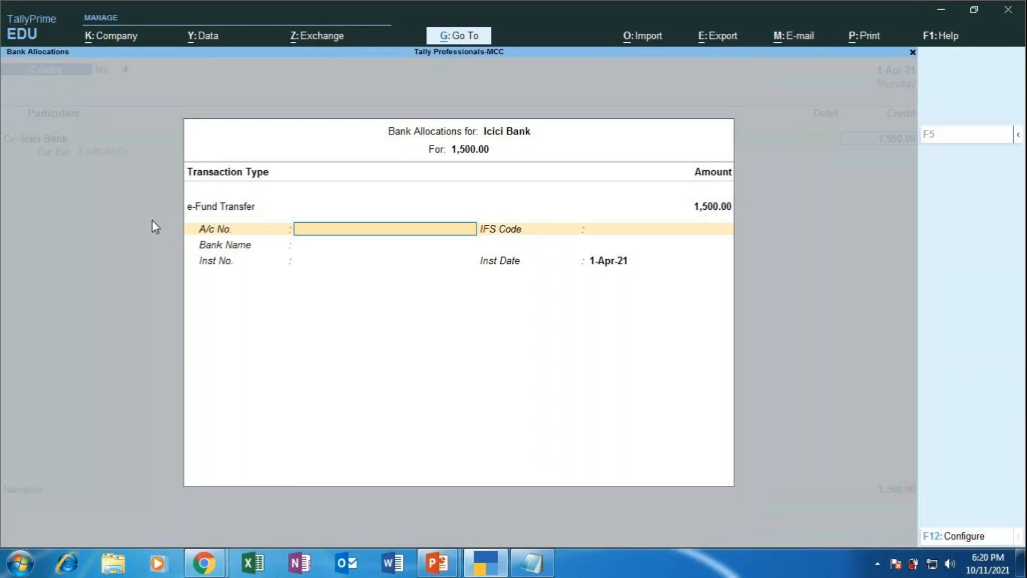
# - Enter the account number and the IFS code ICICO012345 for the Icici Bank e-fund transfer
pyautogui.write('001')
pyautogui.press('Return')
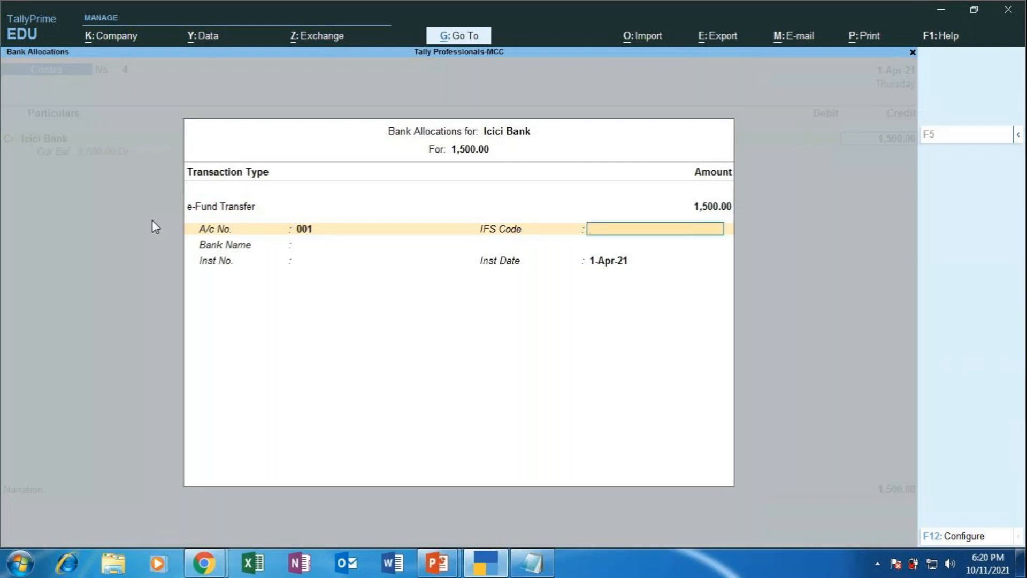
pyautogui.write('ICICO012345')
pyautogui.press('Return')
pyautogui.press('Return')
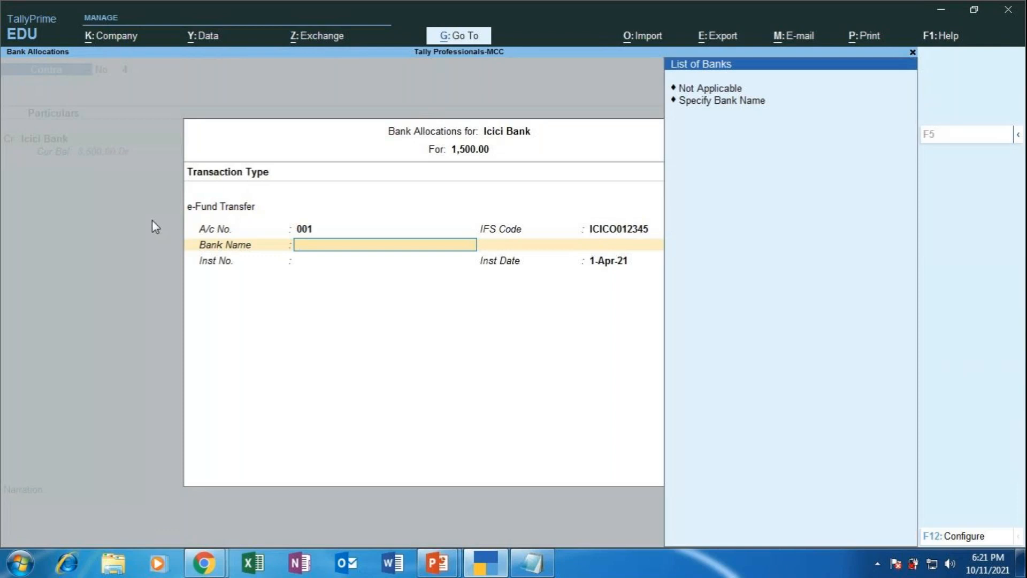
# - Specify Icici Bank as the transfer's bank name and enter the instrument number 741852
pyautogui.press('Return')
pyautogui.write('Iv')
pyautogui.press('BackSpace')
pyautogui.write('cici')
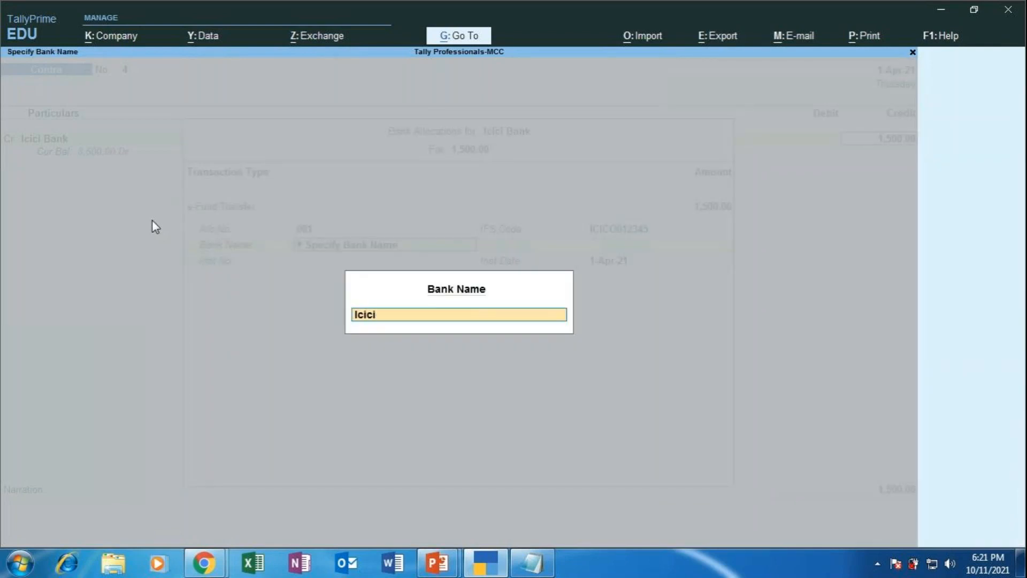
pyautogui.write(' Bank')
pyautogui.press('Return')
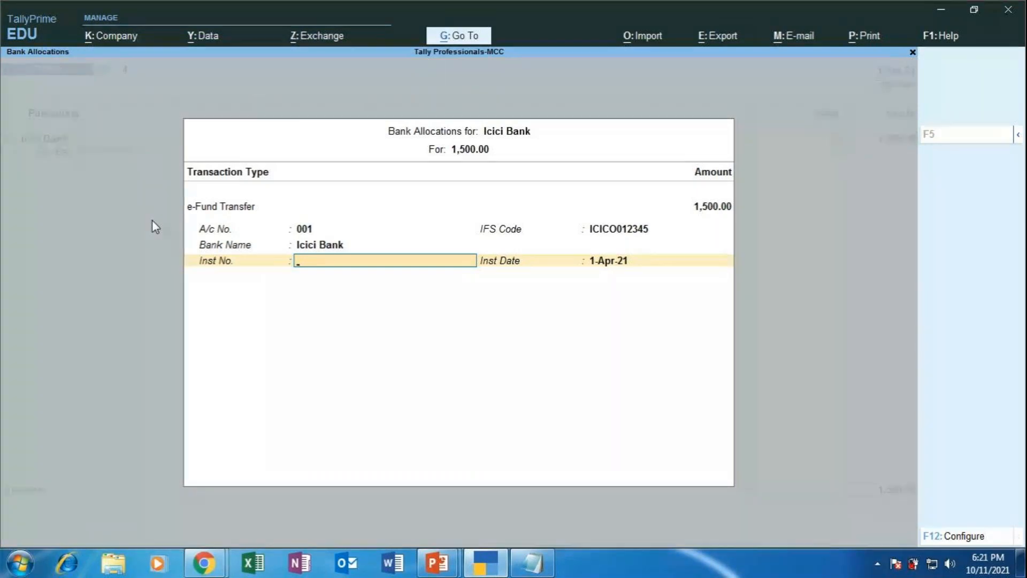
pyautogui.write('741852')
# - Mute and unmute the microphone in the GoToMeeting session in Chrome, and return to TallyPrime
pyautogui.moveTo(214, 559)
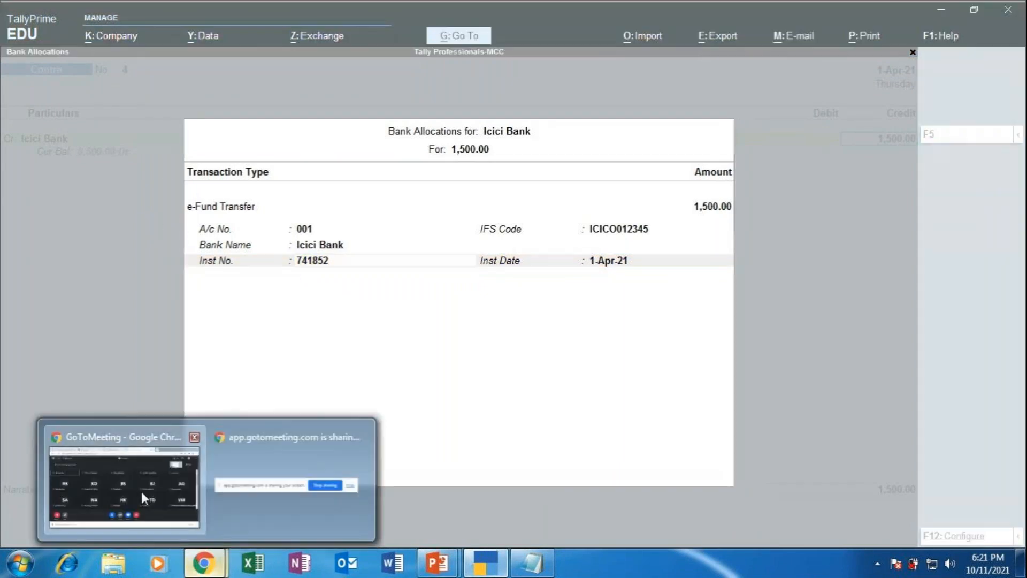
pyautogui.click(145, 499)
pyautogui.click(432, 466)
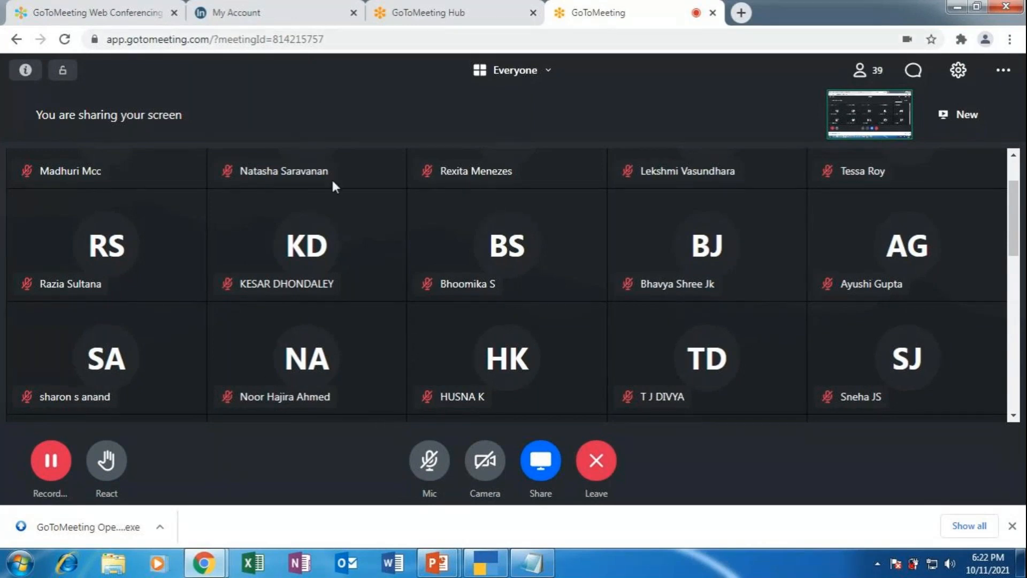
pyautogui.click(431, 470)
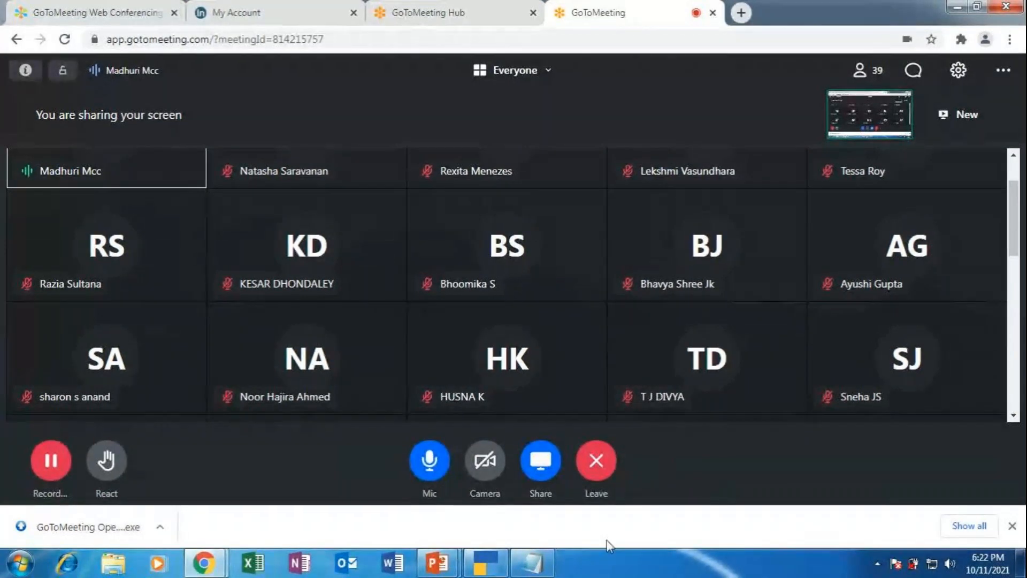
pyautogui.click(496, 573)
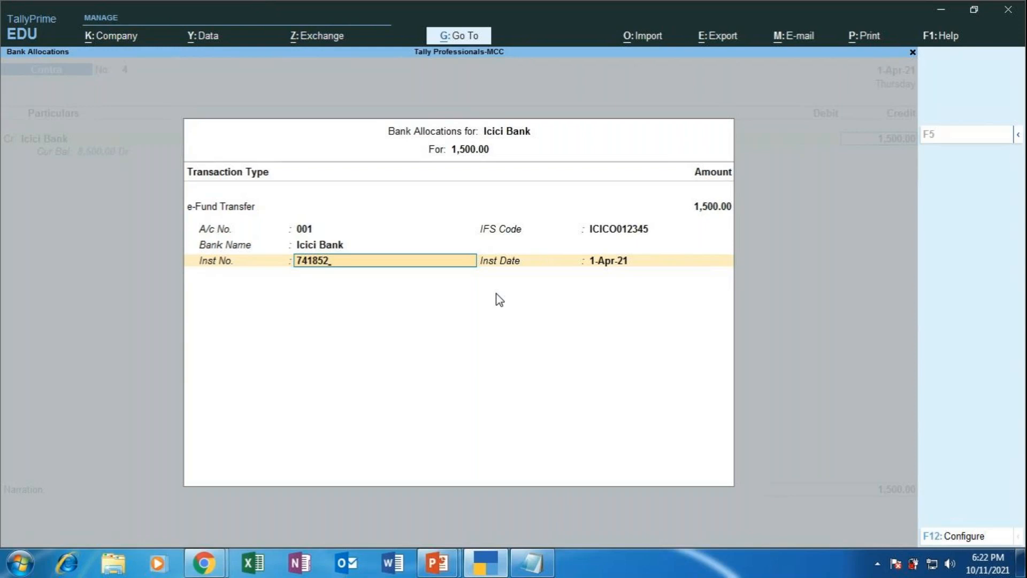
# - Accept 1-Apr-21 as the Icici Bank instrument date and debit Hdfc Bank with 1,500
pyautogui.press('Return')
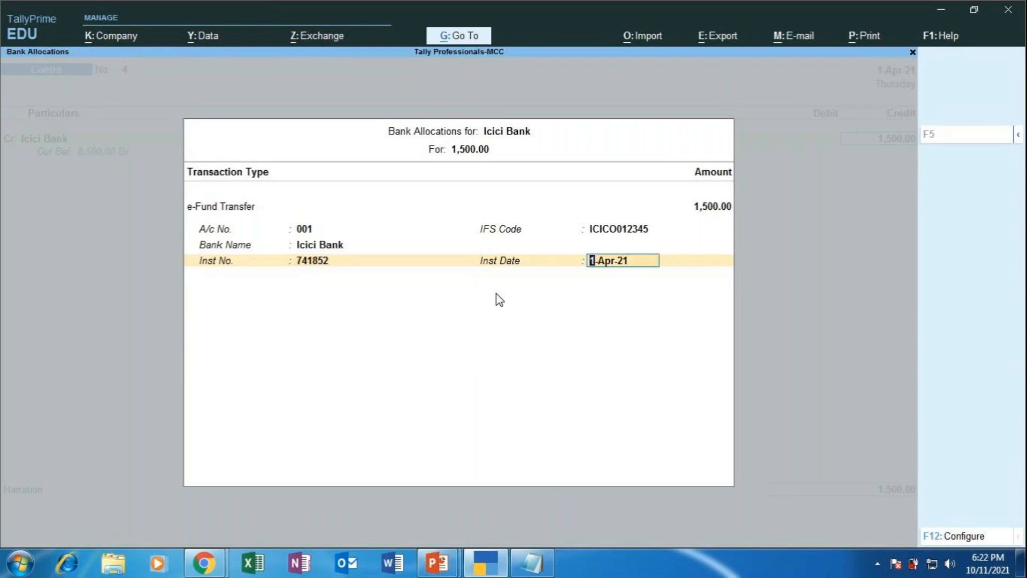
pyautogui.press('Return')
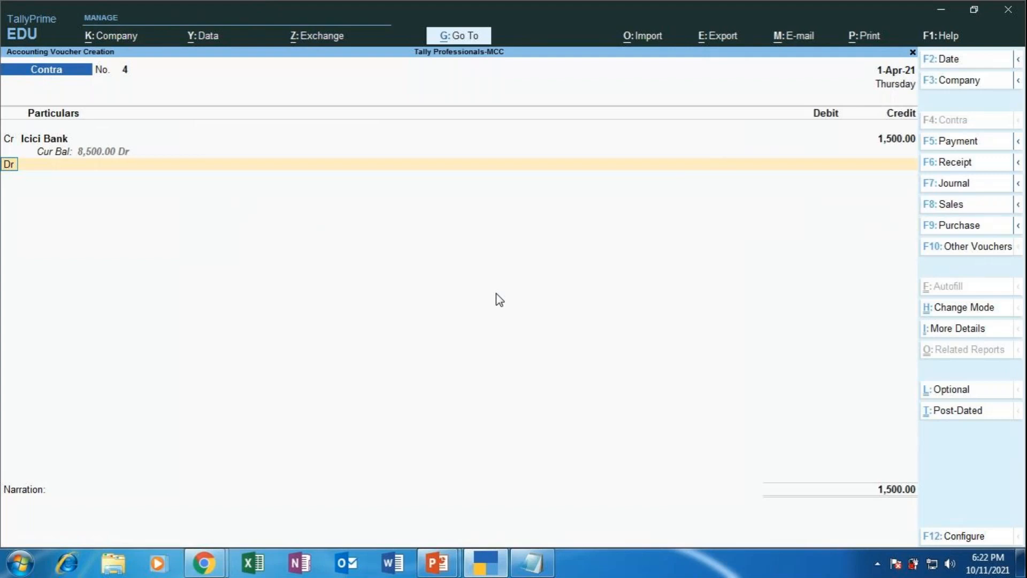
pyautogui.press('Return')
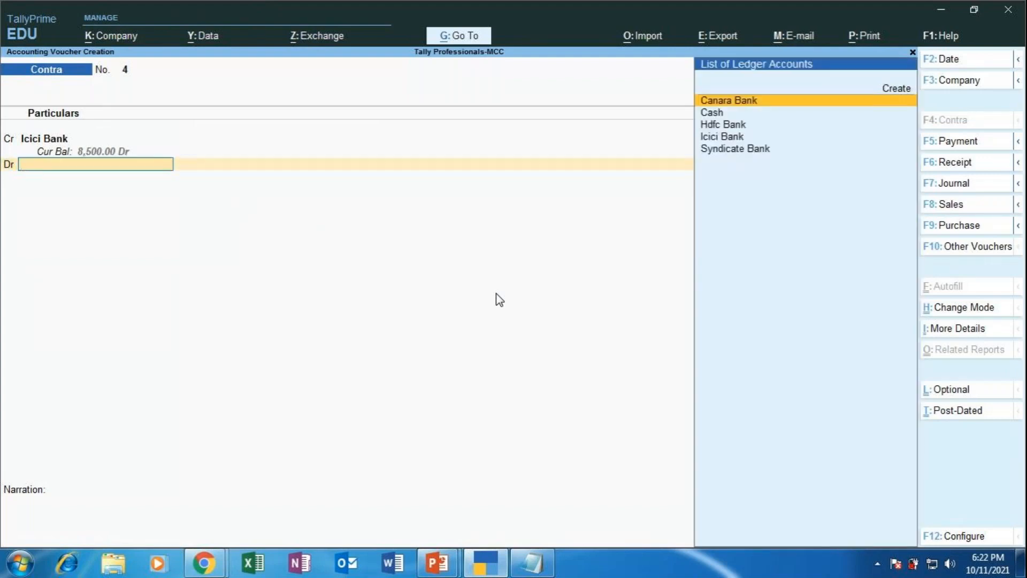
pyautogui.press('Down')
pyautogui.press('Down')
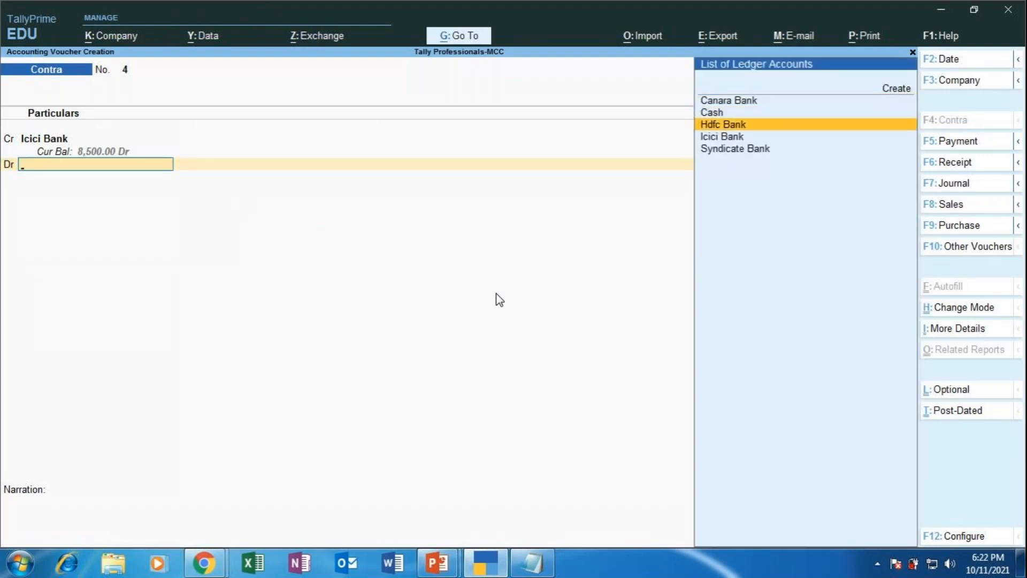
pyautogui.press('Return')
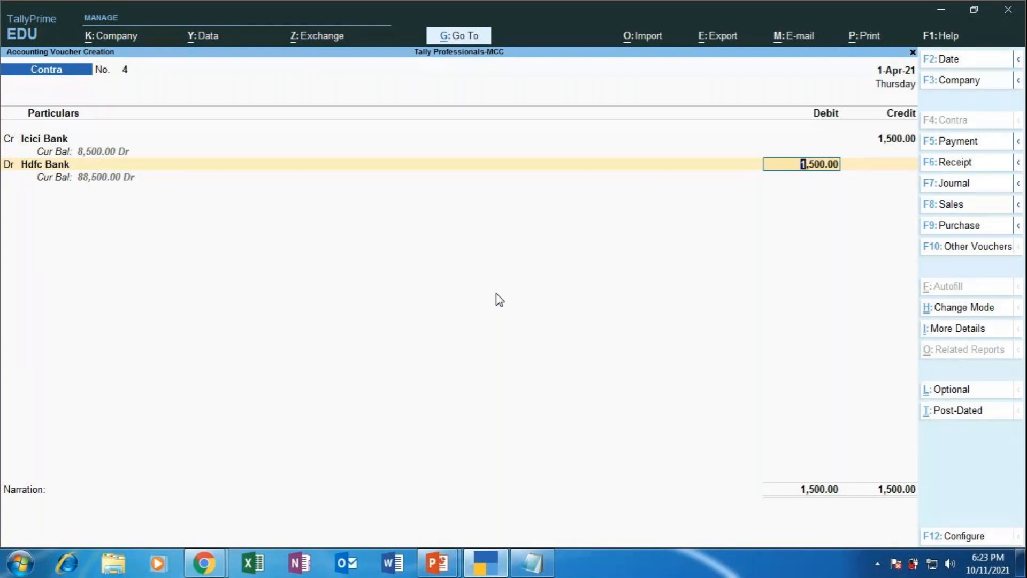
pyautogui.press('Return')
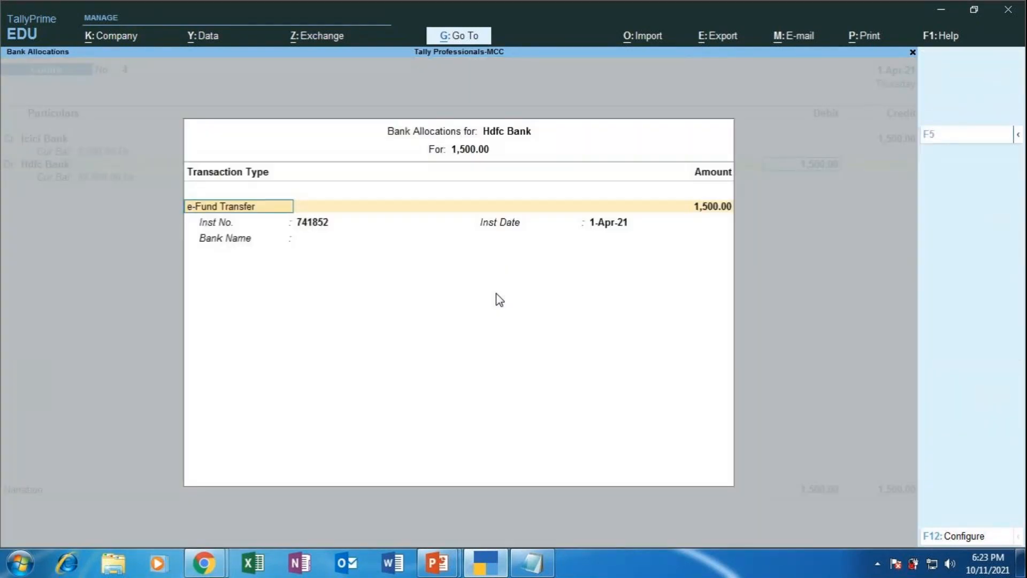
pyautogui.press('Escape')
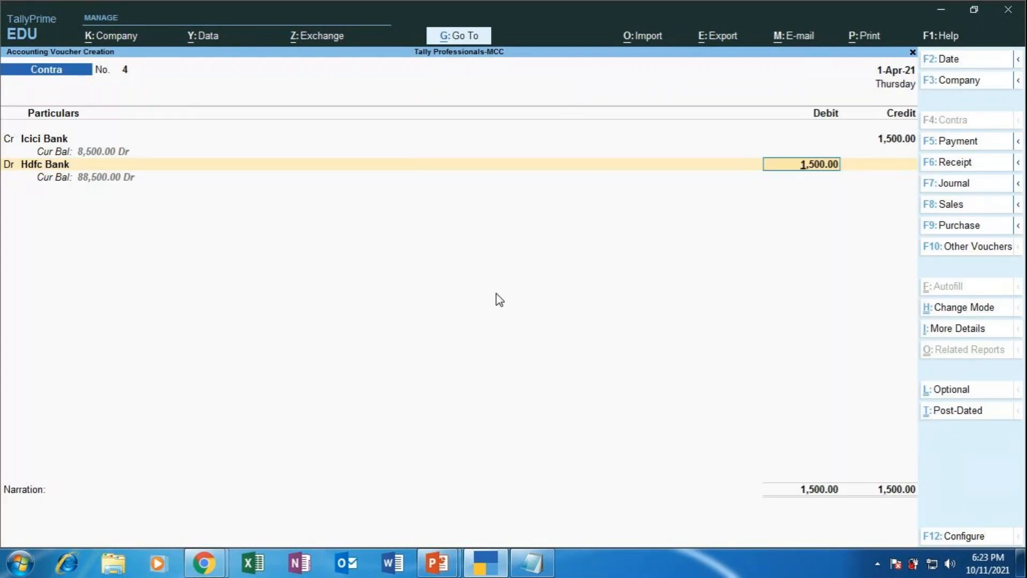
pyautogui.press('BackSpace')
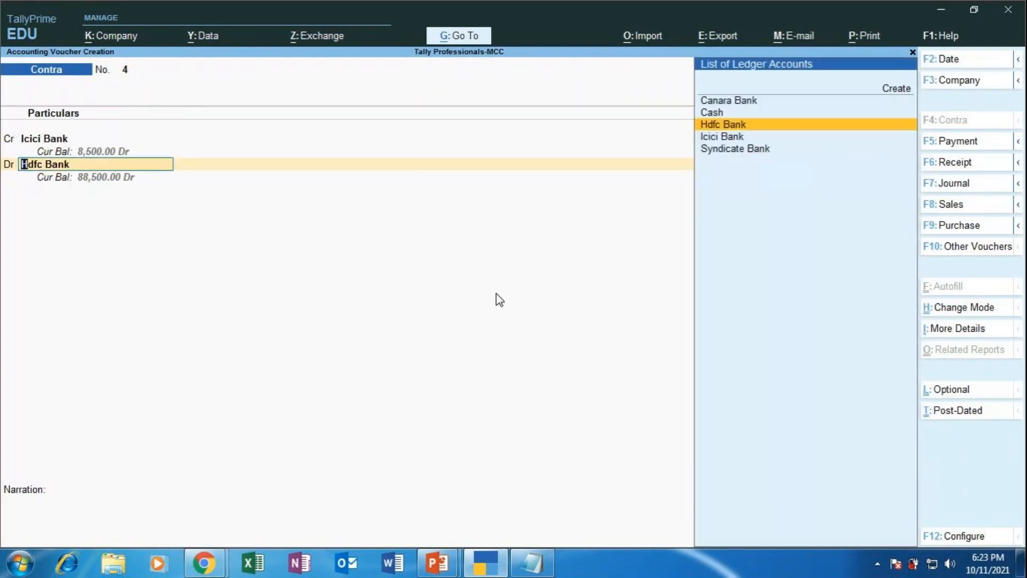
pyautogui.press('Return')
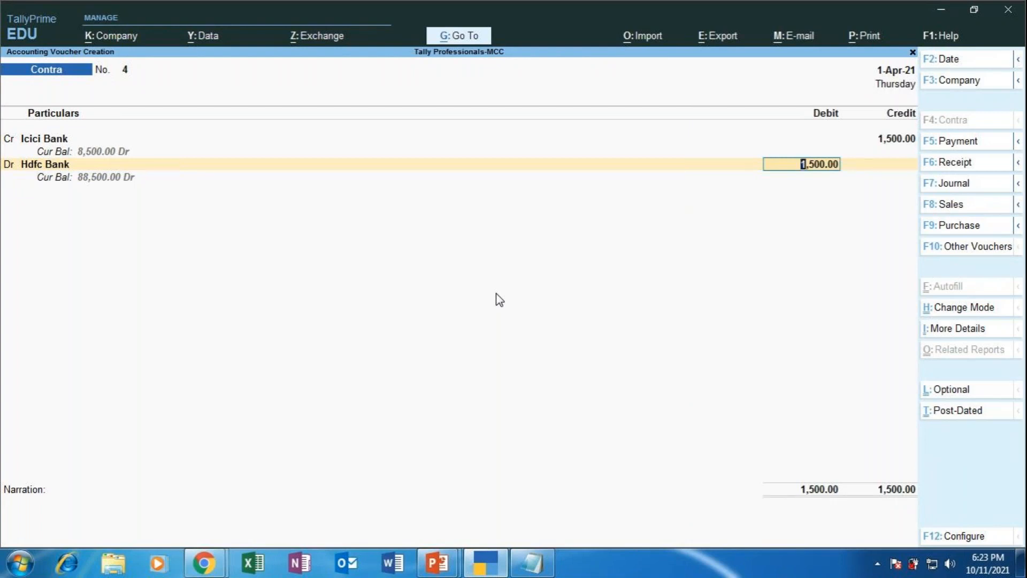
# - Accept the e-Fund Transfer allocation for Hdfc Bank with its instrument number and date, and specify Hdfc Bank as the bank name
pyautogui.press('Return')
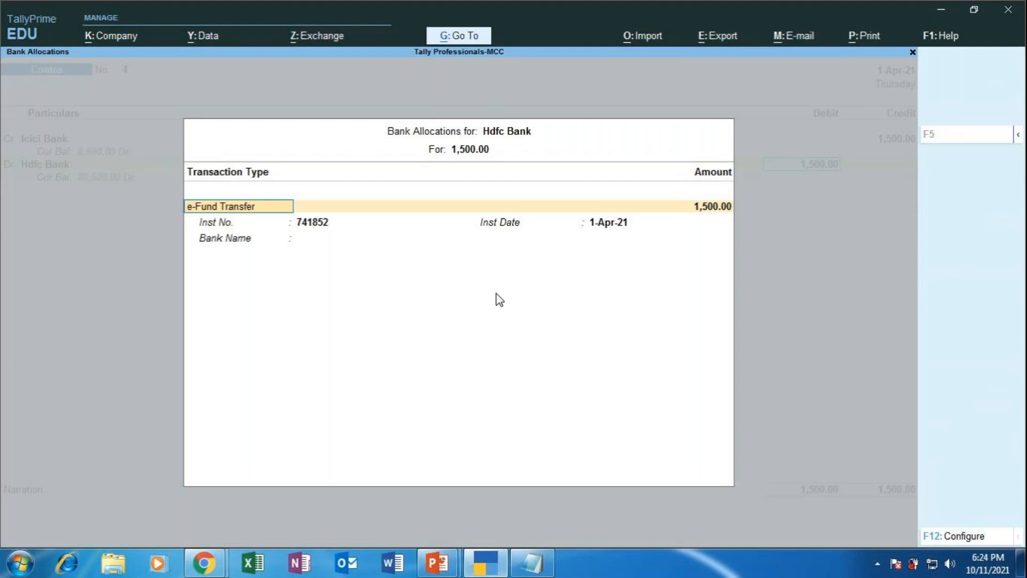
pyautogui.press('Return')
pyautogui.press('Return')
pyautogui.press('Return')
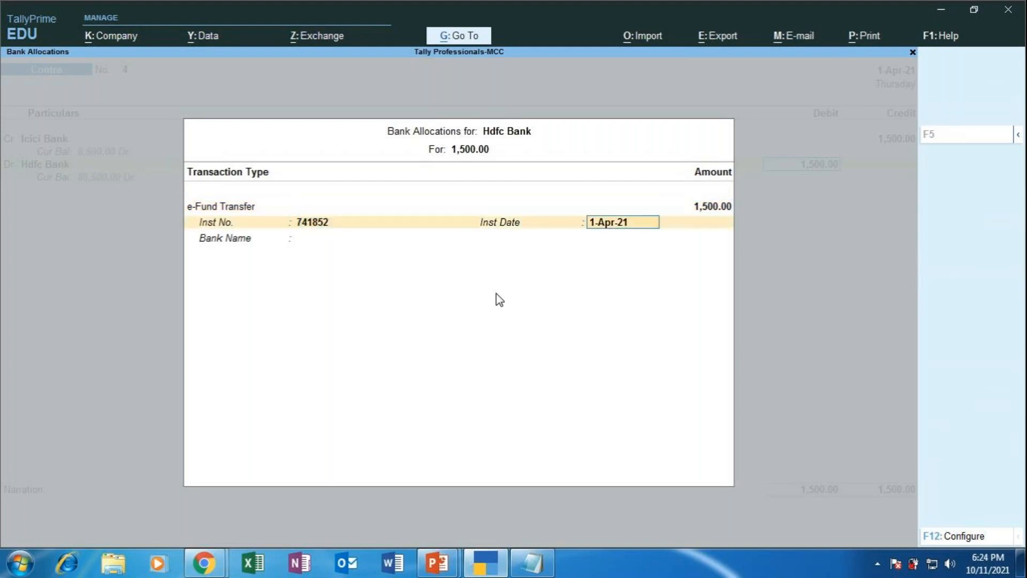
pyautogui.press('Return')
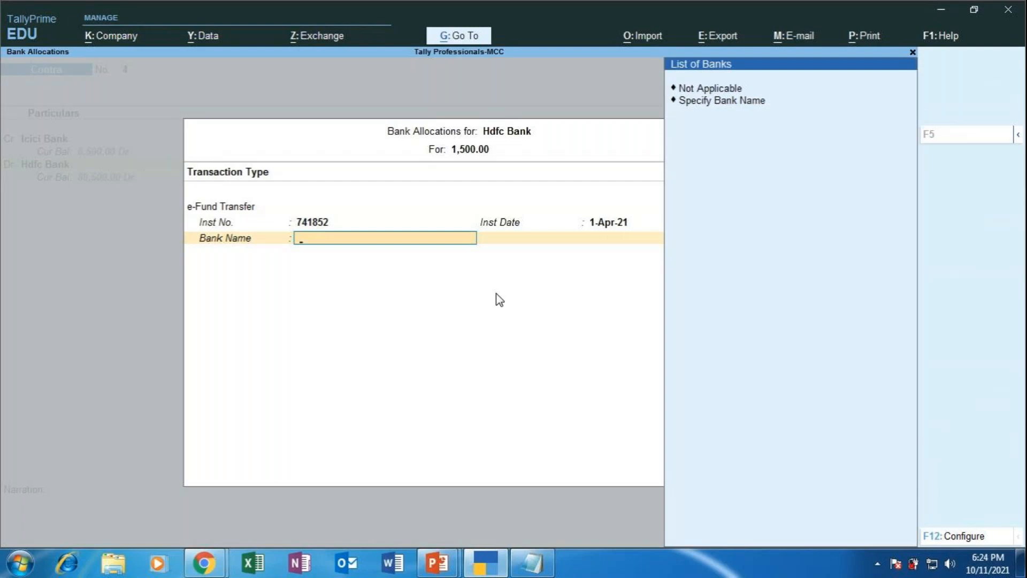
pyautogui.press('Down')
pyautogui.press('Return')
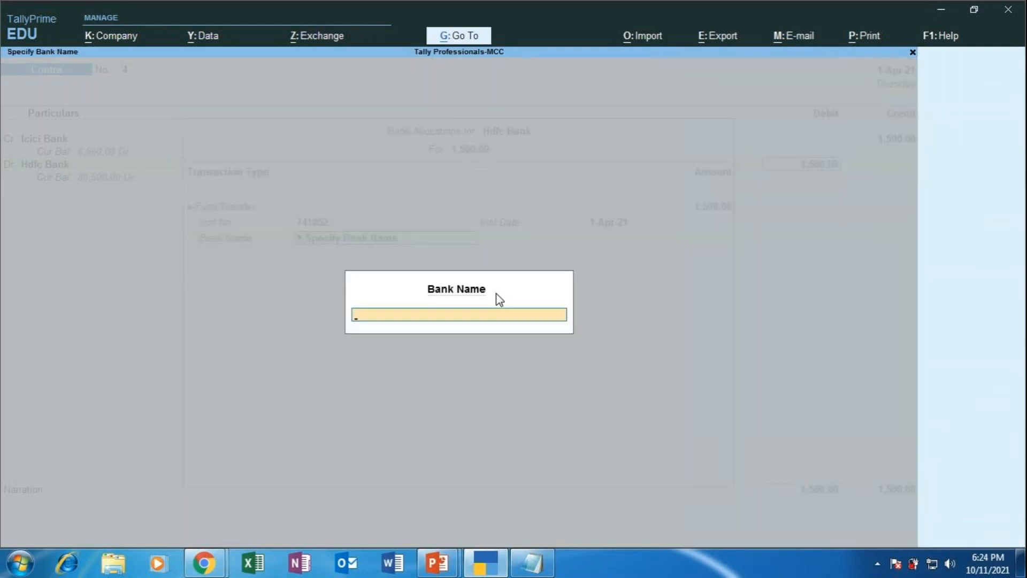
pyautogui.write('Hdfc Bank')
pyautogui.press('Return')
# - Enter the contra voucher narration "being funds transferred to hdfc bank through NEFT"
pyautogui.write('being funds')
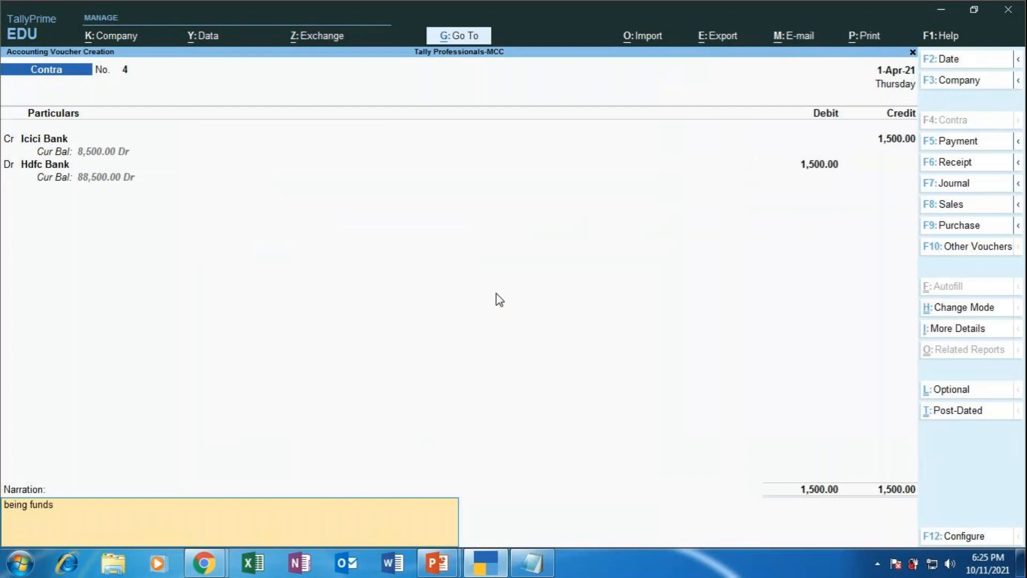
pyautogui.write(' transferred to hdfc bank through')
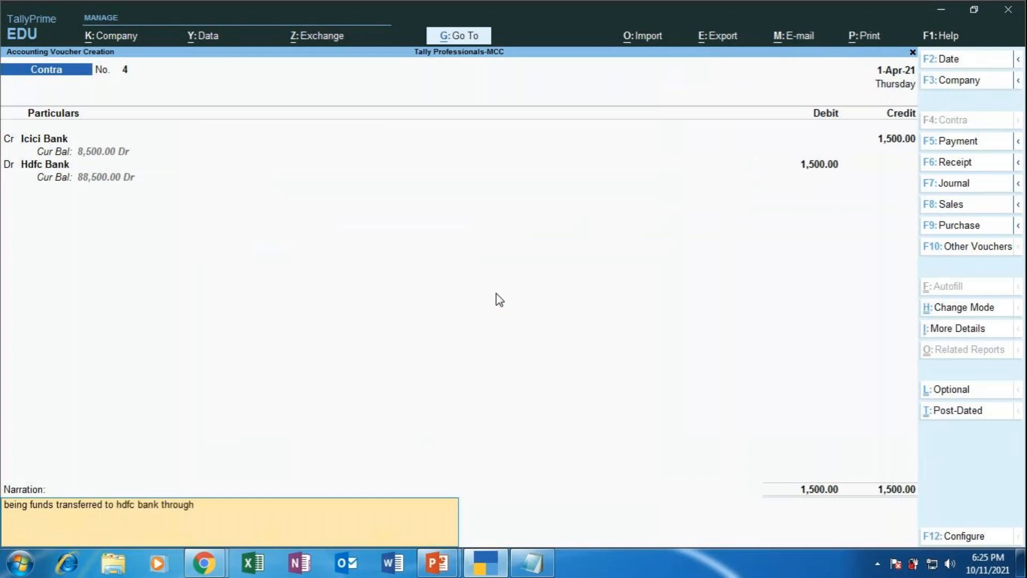
pyautogui.write(' NEFT')
# - Mute the microphone in the GoToMeeting session in Chrome, recheck the meeting, and return to TallyPrime
pyautogui.moveTo(217, 570)
pyautogui.click(176, 479)
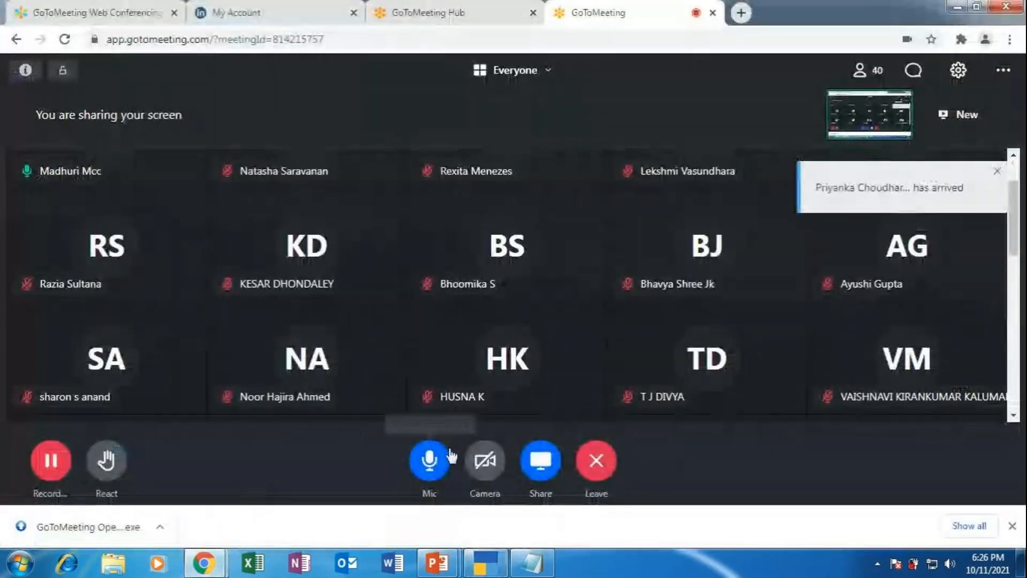
pyautogui.click(447, 465)
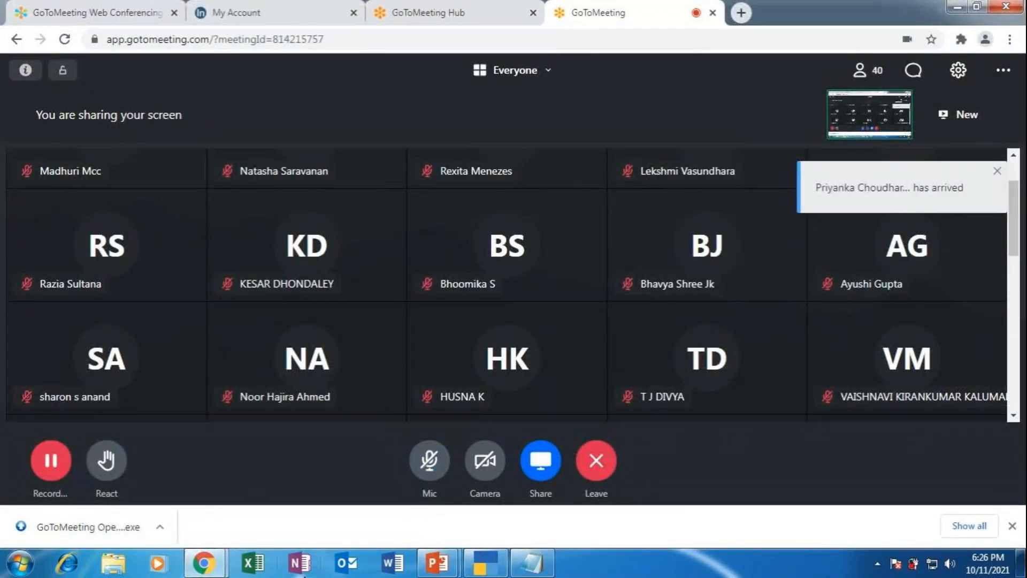
pyautogui.click(486, 566)
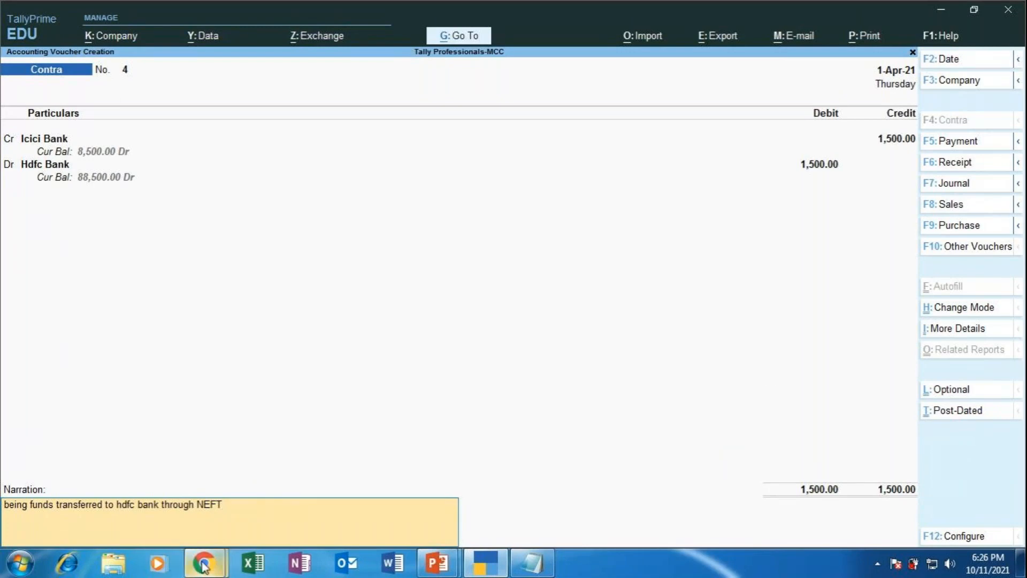
pyautogui.moveTo(187, 550)
pyautogui.click(154, 497)
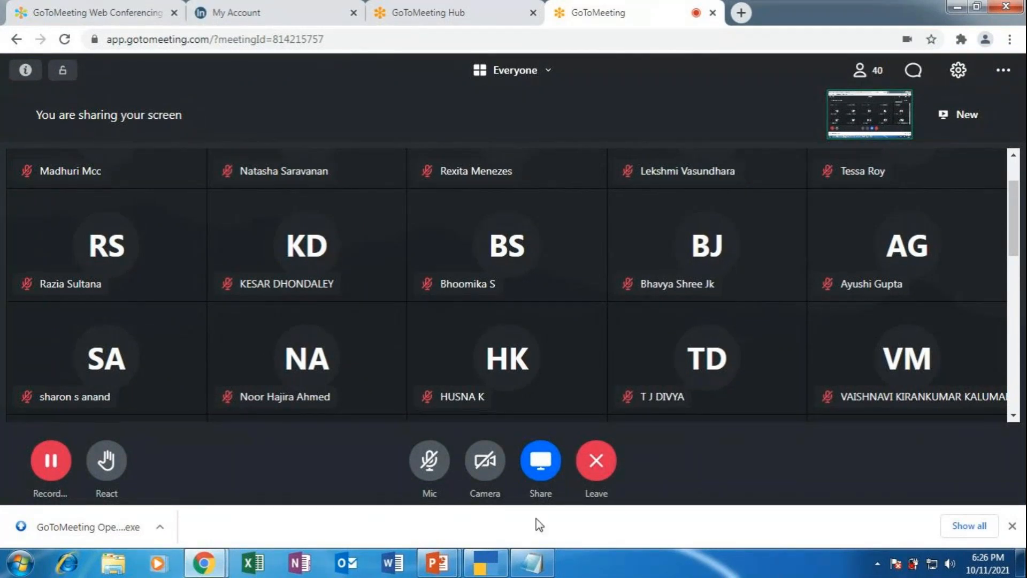
pyautogui.click(487, 567)
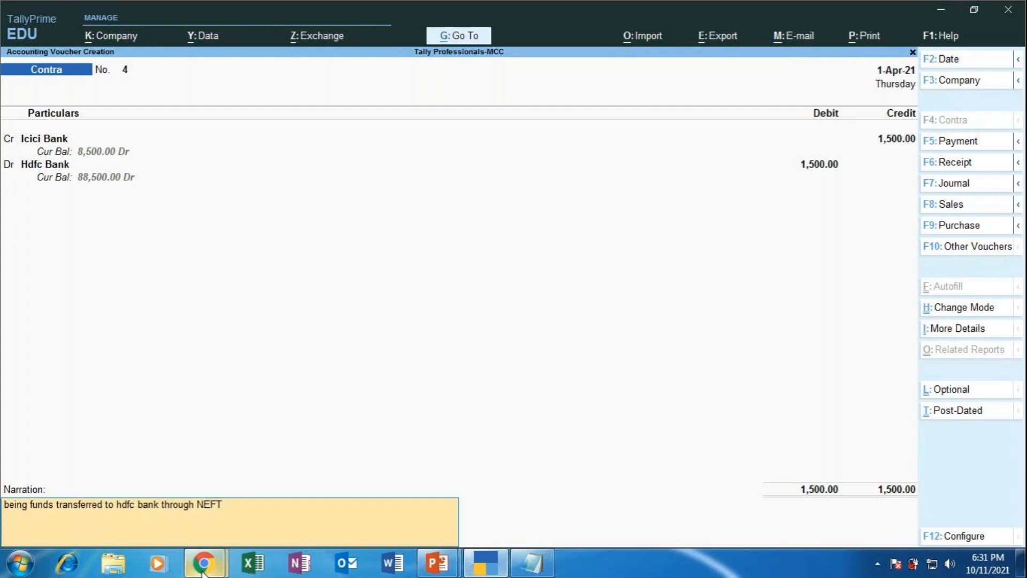
# - Switch to the GoToMeeting session in Chrome, unmute the microphone and look through the participants
pyautogui.moveTo(203, 563)
pyautogui.click(136, 460)
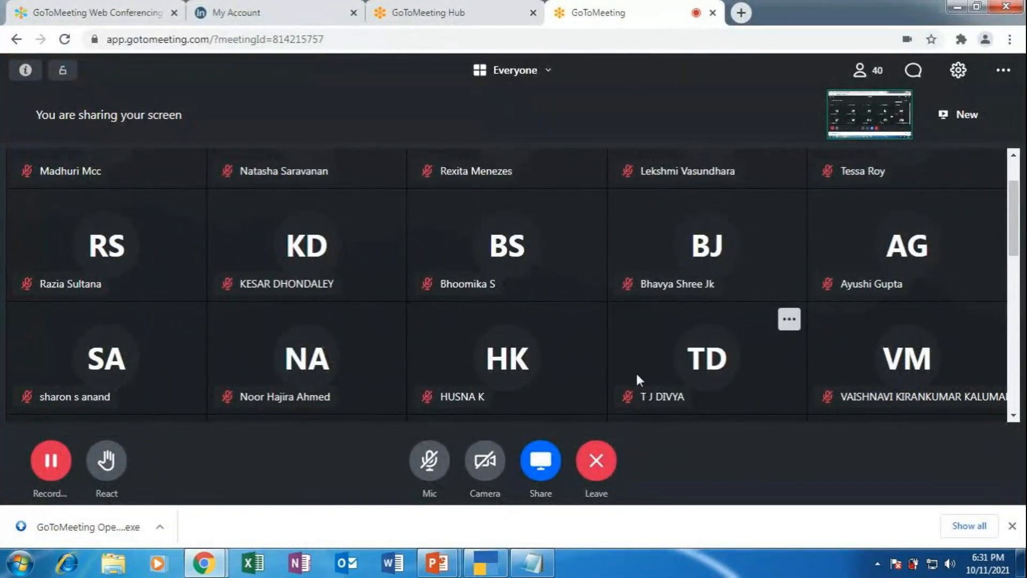
pyautogui.click(426, 470)
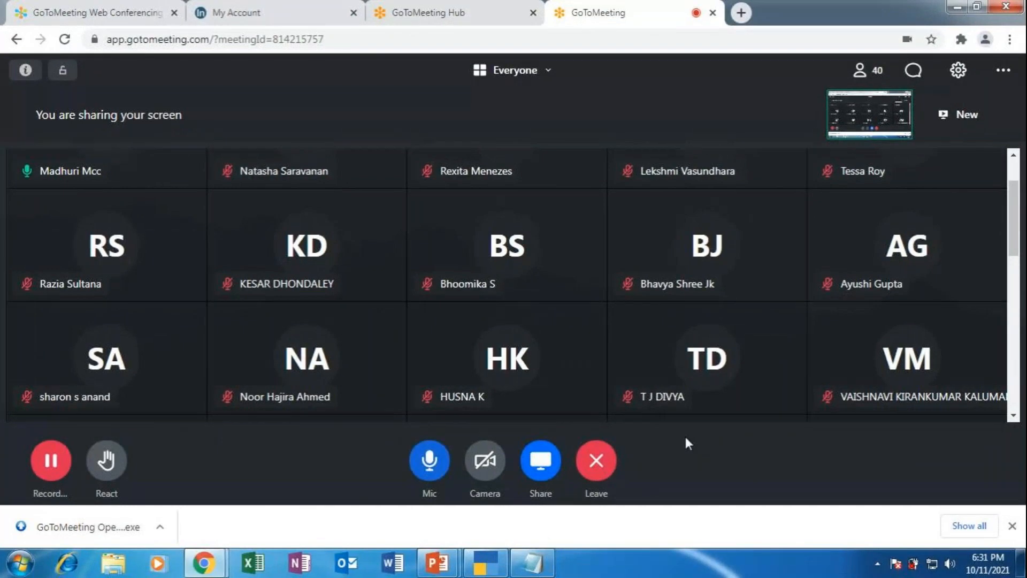
pyautogui.scroll(-4, 711, 363)
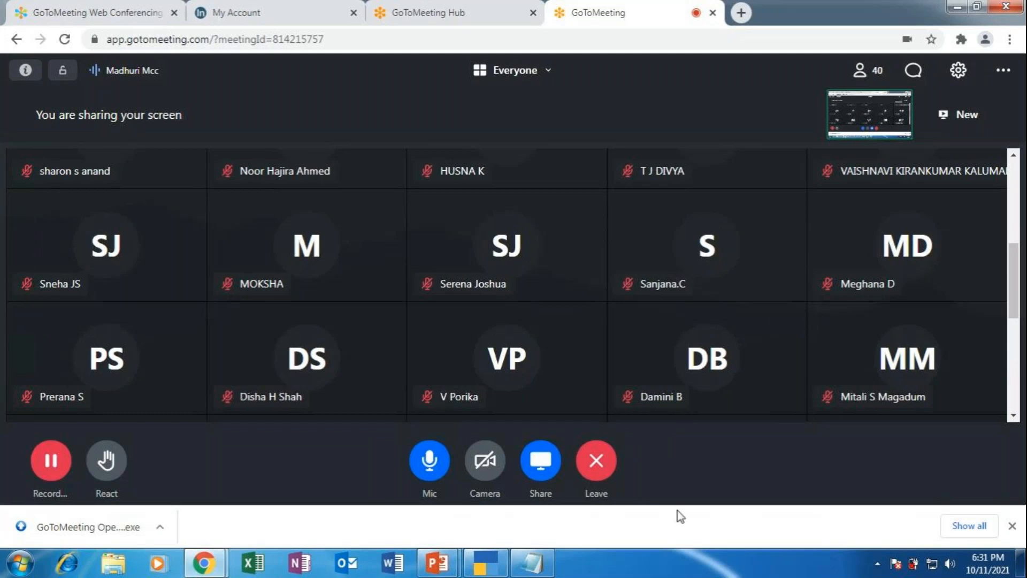
# - Switch to the MAPR presentation in PowerPoint and show the contra voucher exercises slide as a slide show
pyautogui.moveTo(448, 570)
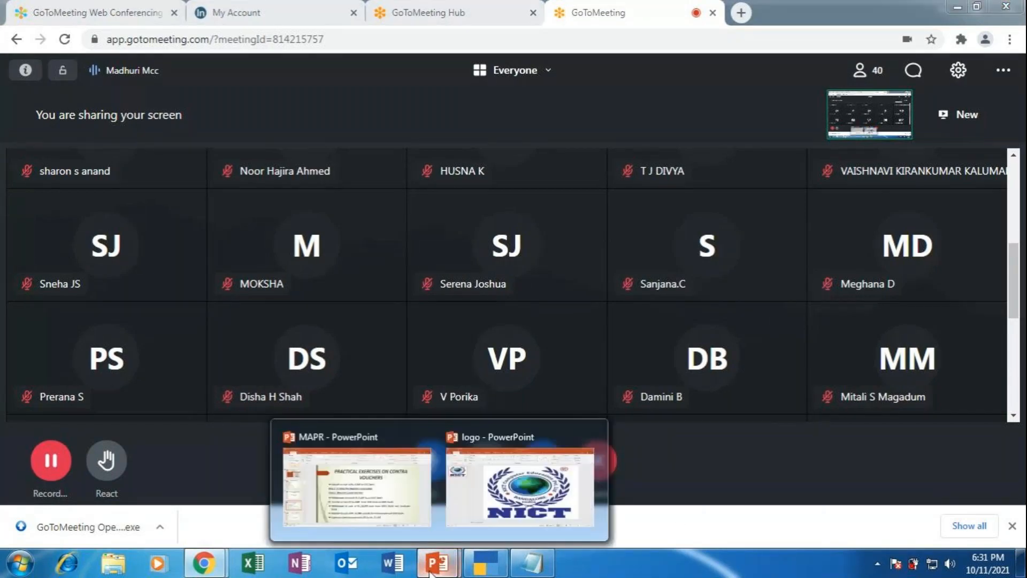
pyautogui.click(355, 482)
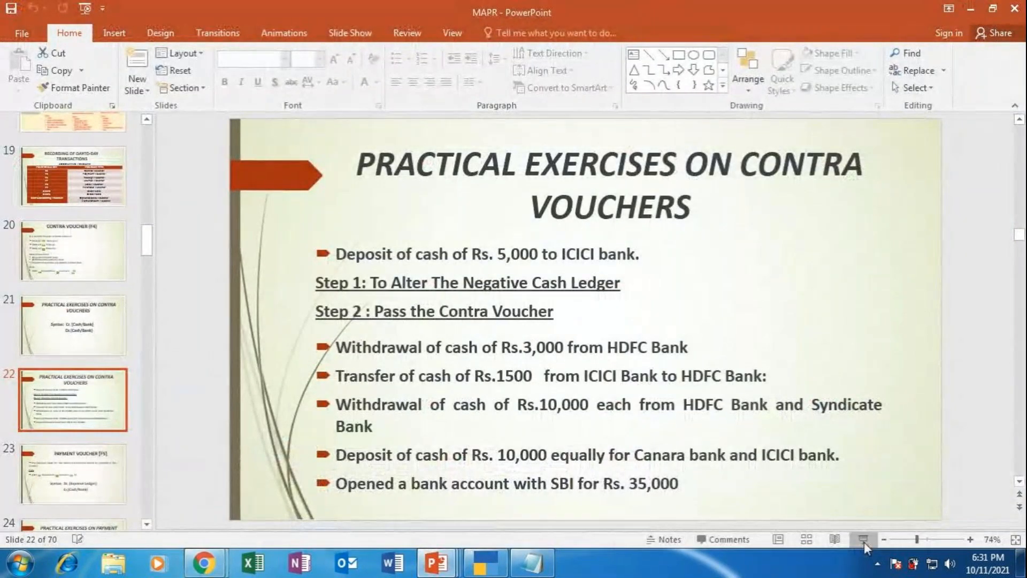
pyautogui.click(863, 539)
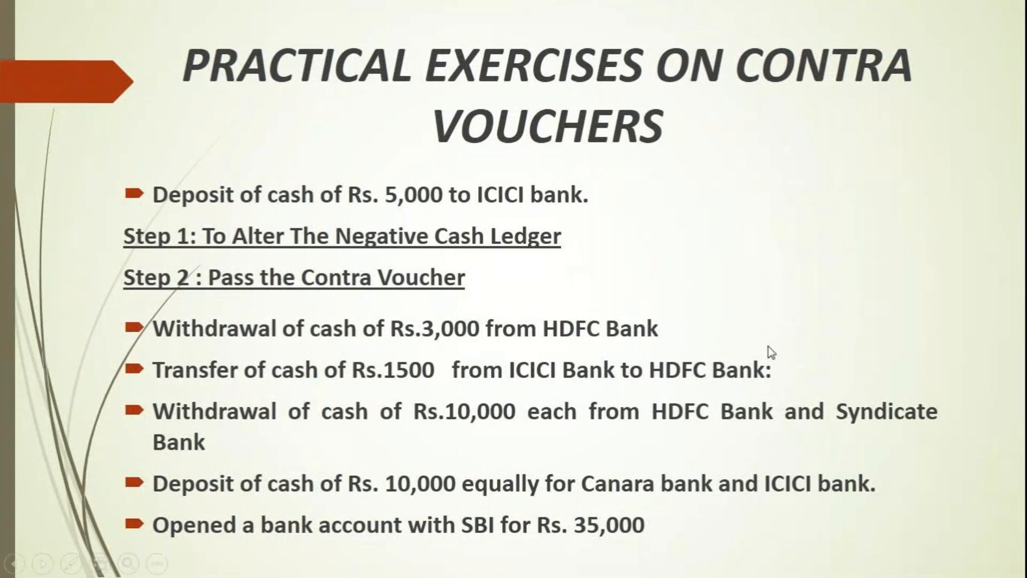
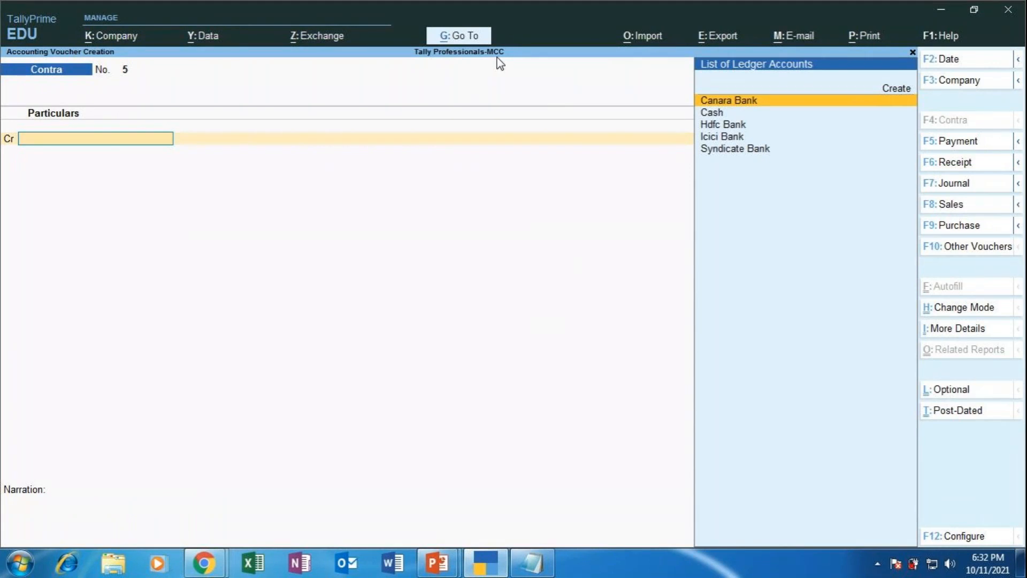
# - Open the Cash/Bank Book report to review the closing balances of the cash and bank ledgers
pyautogui.click(471, 38)
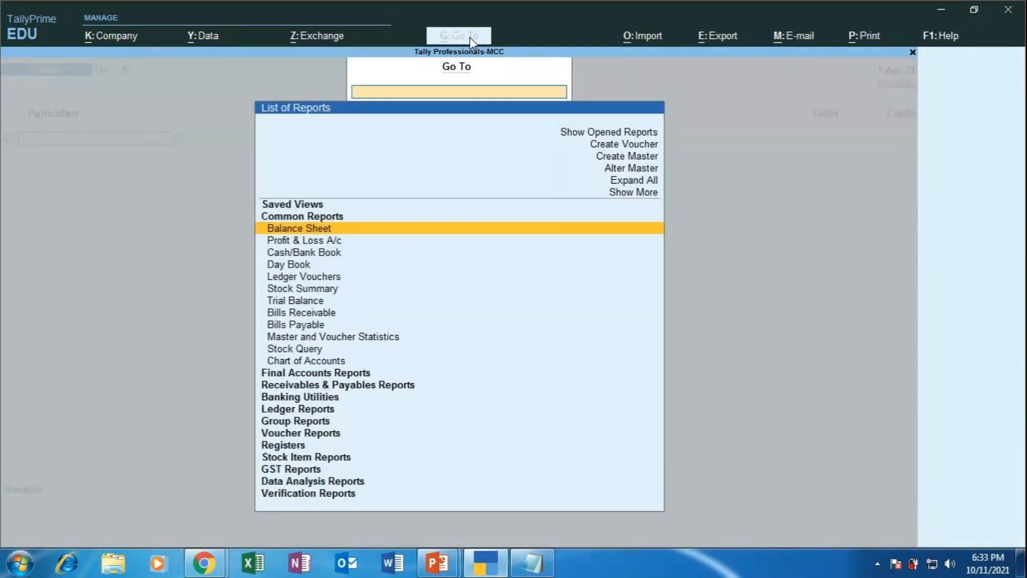
pyautogui.click(305, 256)
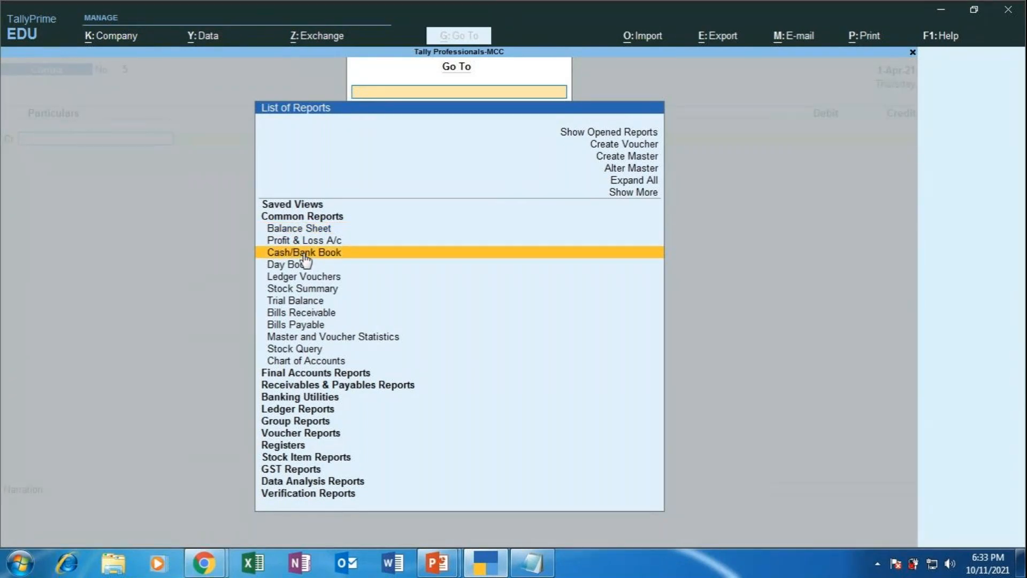
pyautogui.click(305, 253)
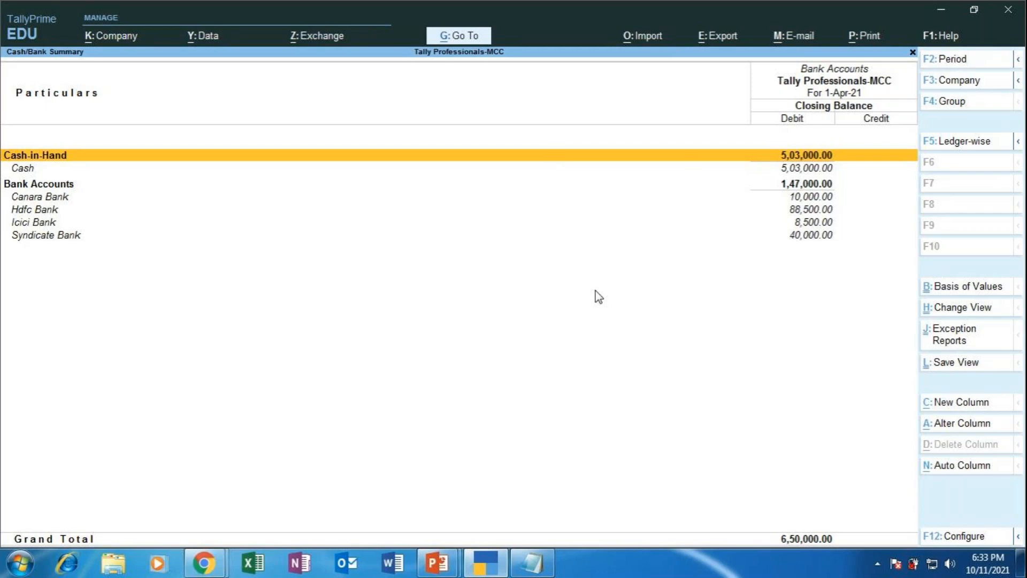
pyautogui.press('alt')
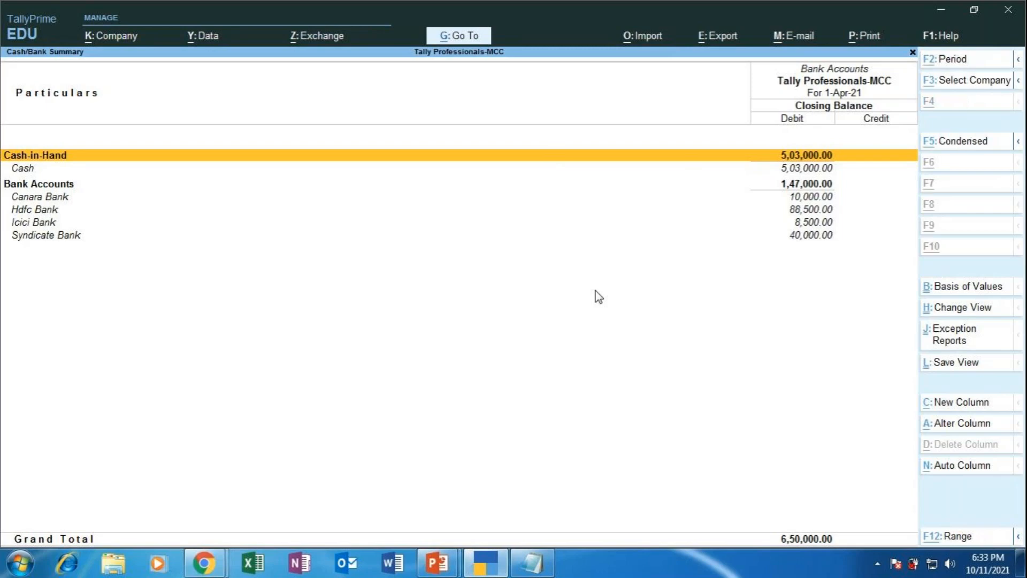
pyautogui.hotkey('alt', 'g')
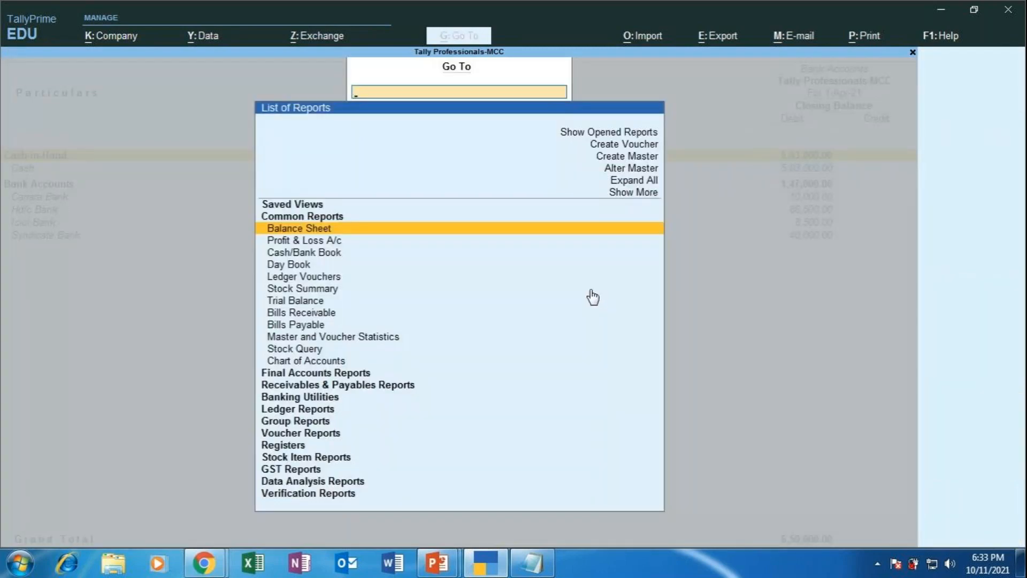
pyautogui.click(647, 157)
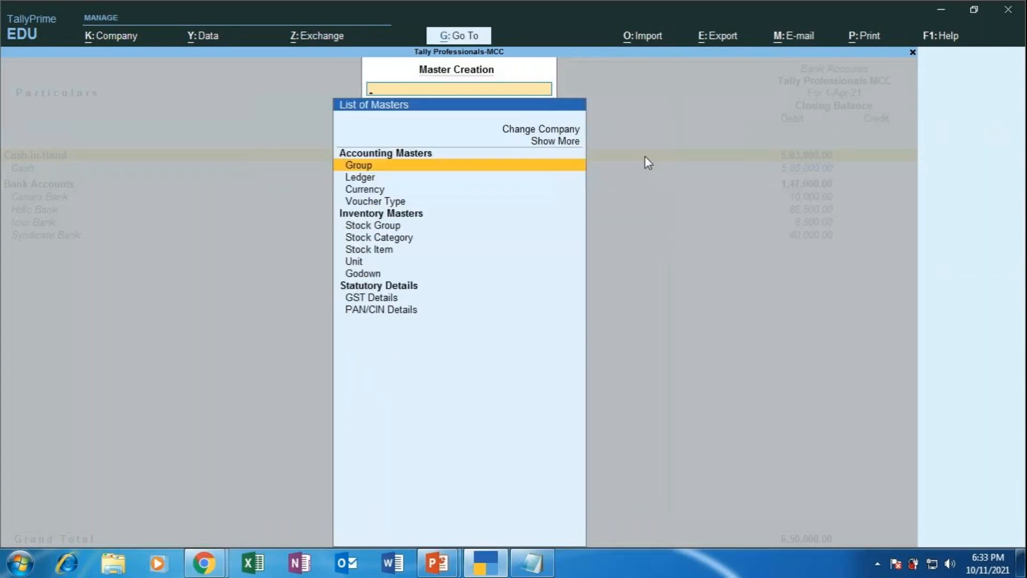
pyautogui.press('Down')
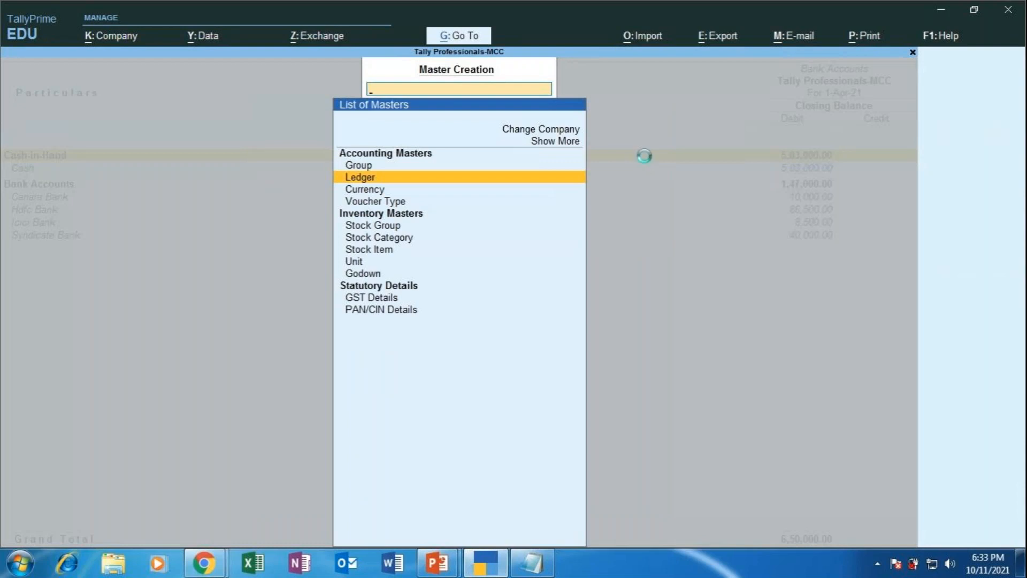
pyautogui.press('Return')
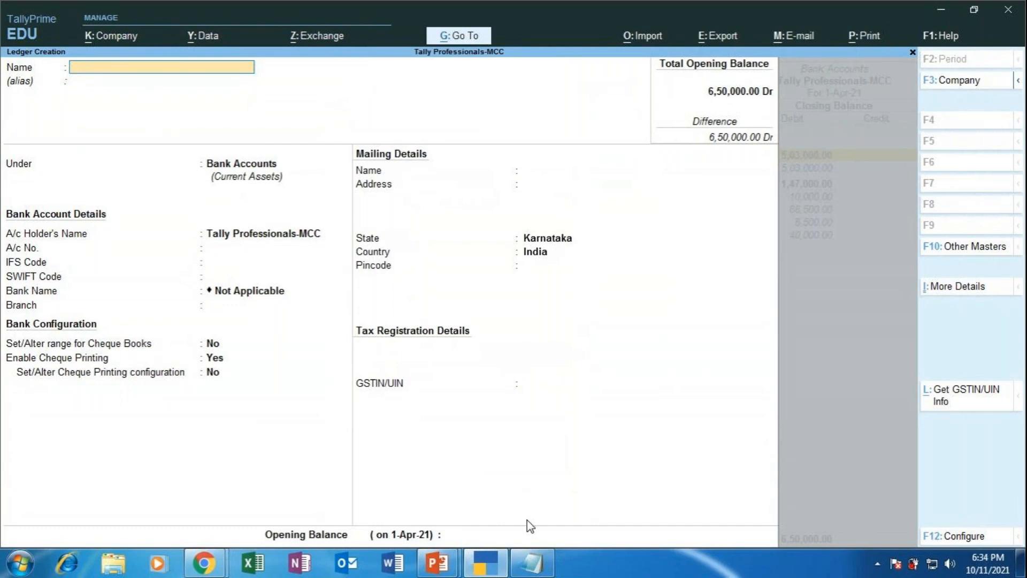
pyautogui.press('Escape')
pyautogui.press('Return')
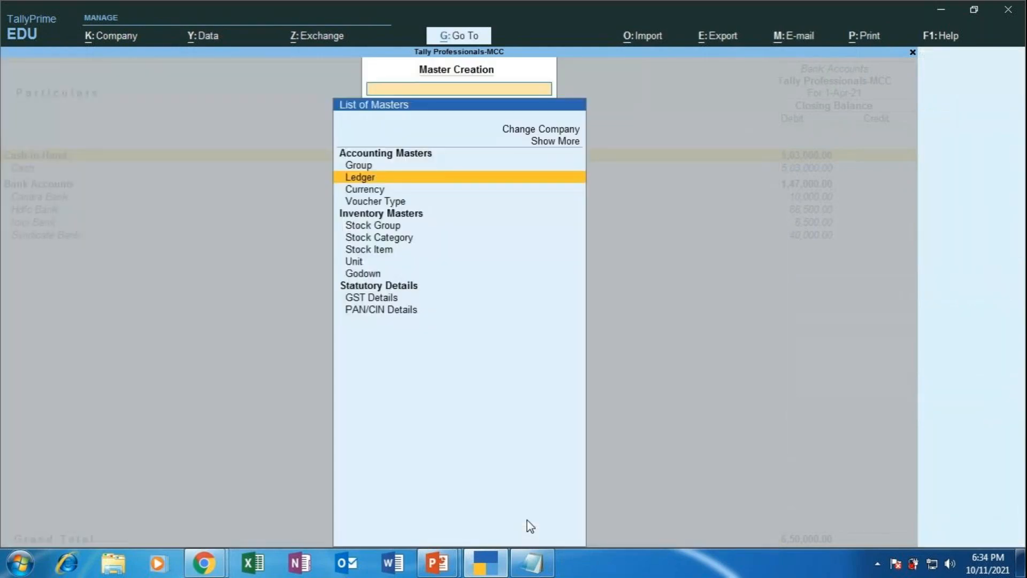
pyautogui.press('Escape')
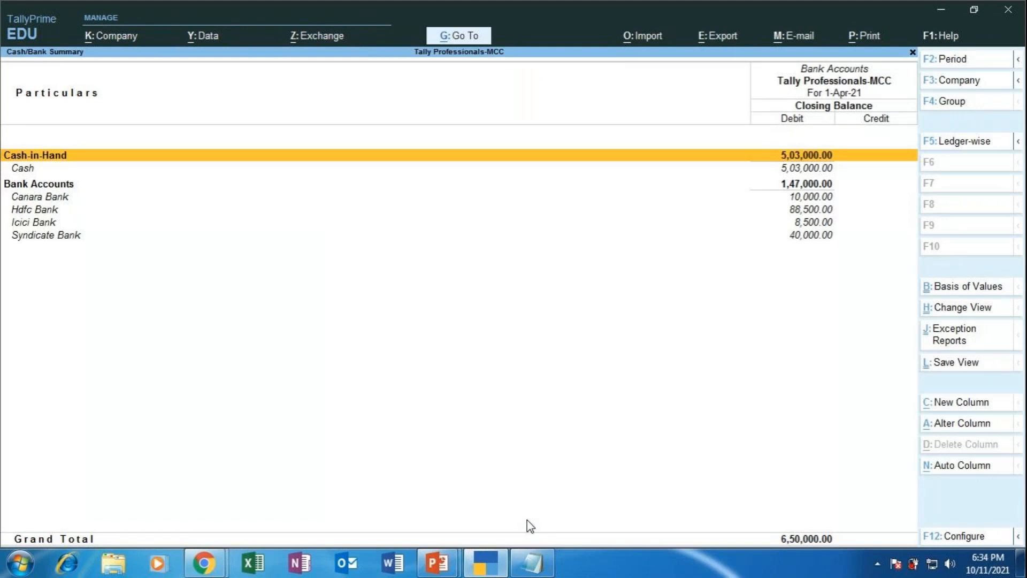
pyautogui.press('Escape')
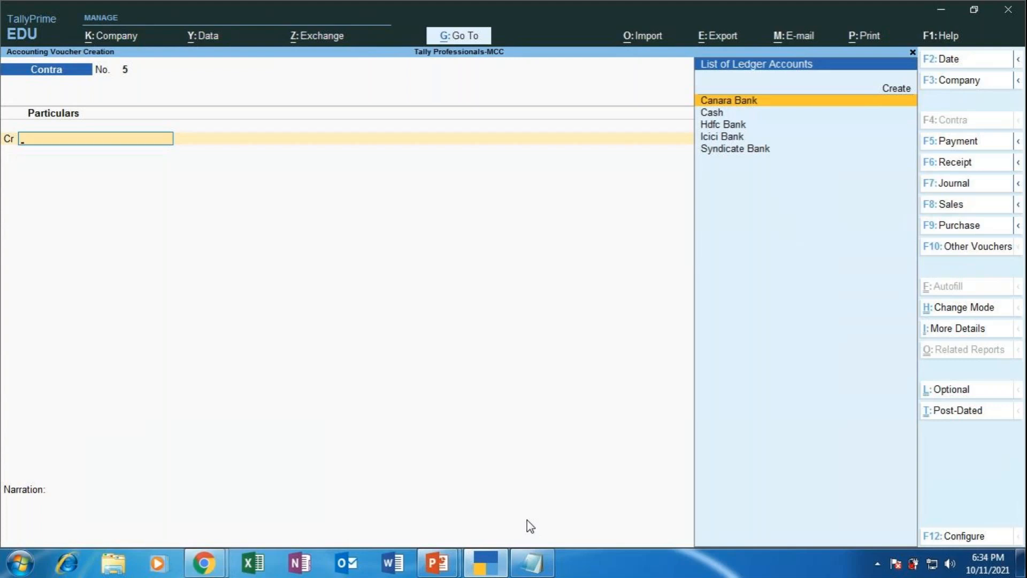
# - Credit Hdfc Bank with 3,000 in contra voucher 5
pyautogui.press('Down')
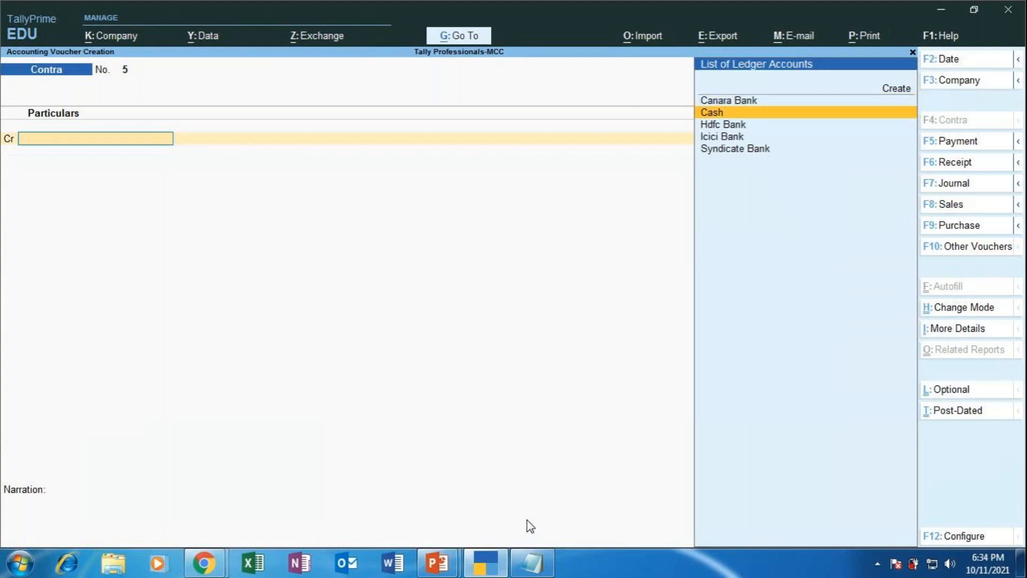
pyautogui.press('Down')
pyautogui.press('Return')
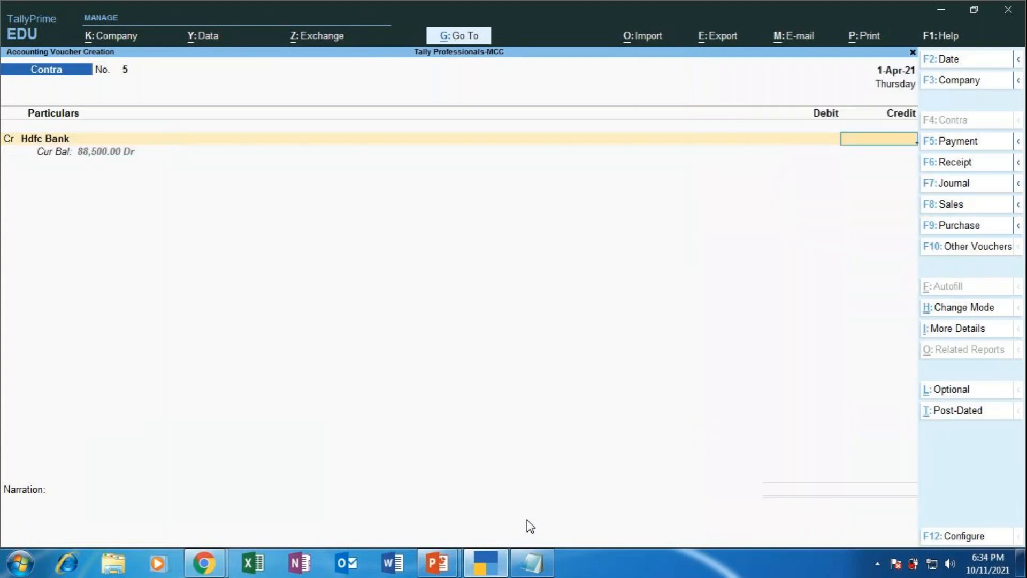
pyautogui.write('3000')
pyautogui.press('Return')
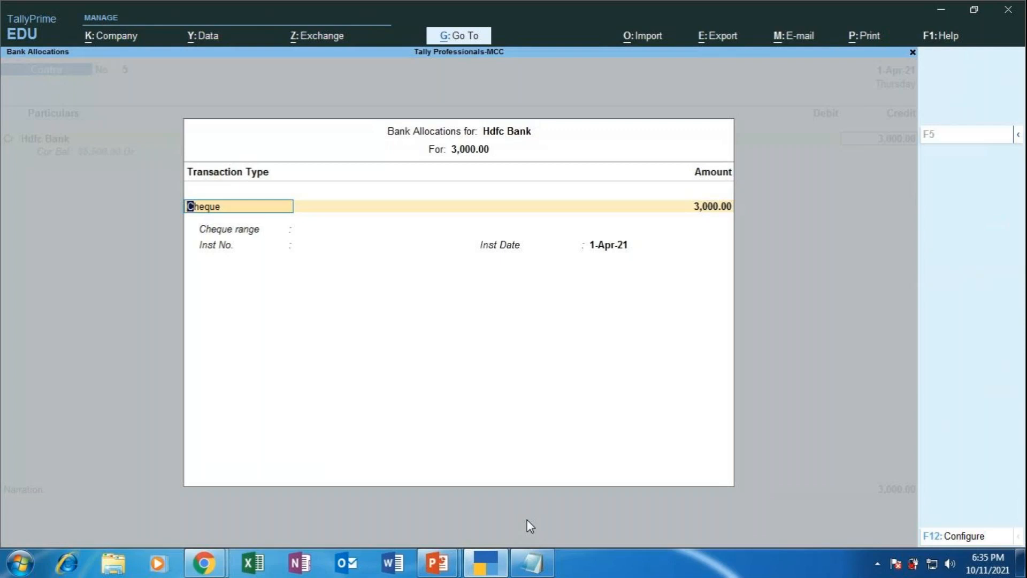
# - Set the Hdfc Bank allocation to an ATM transaction of 3,000 dated 1-Apr-21, leaving the instrument number blank
pyautogui.press('BackSpace')
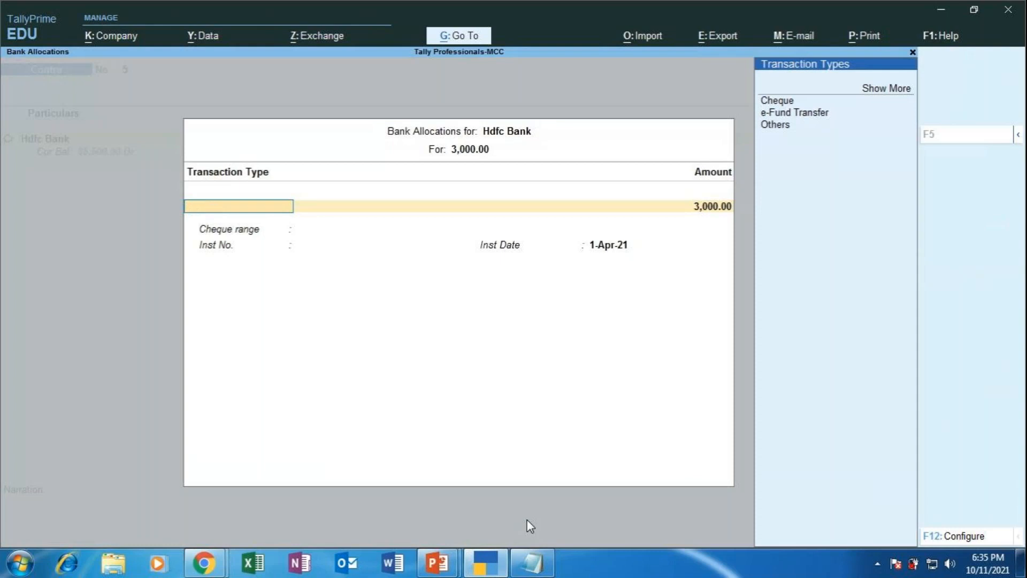
pyautogui.press('Up')
pyautogui.press('Up')
pyautogui.press('Up')
pyautogui.press('Up')
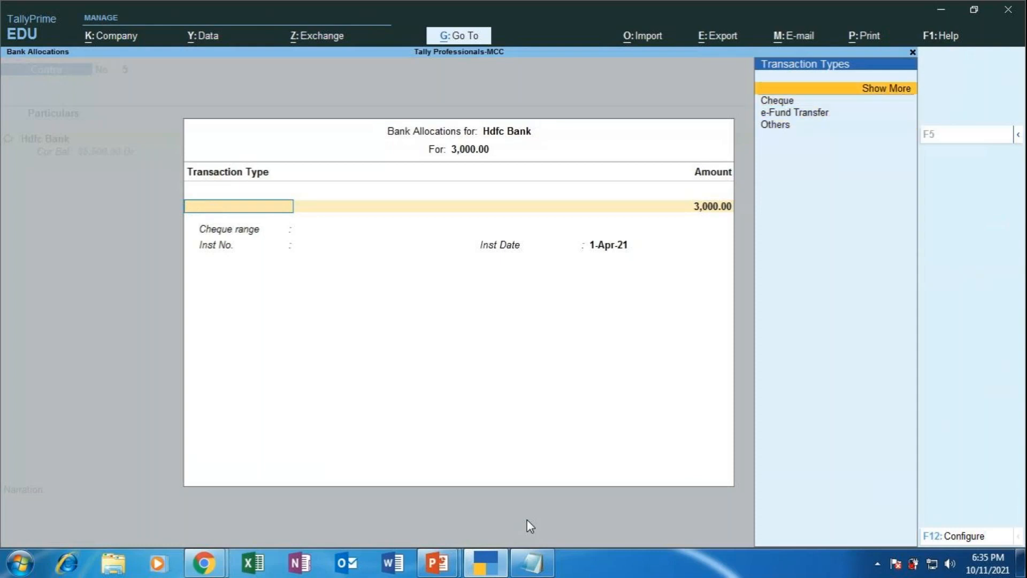
pyautogui.press('Return')
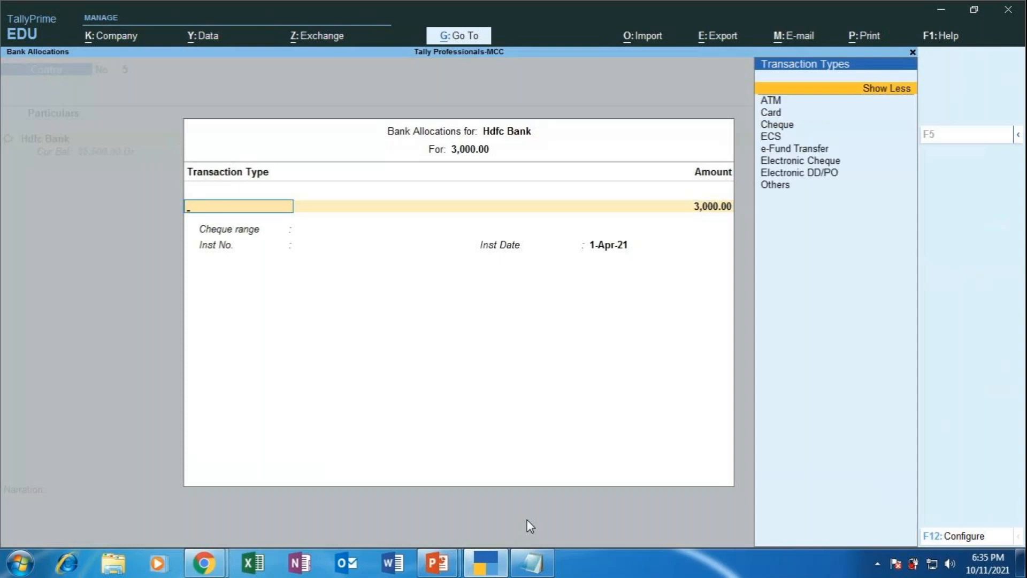
pyautogui.press('Down')
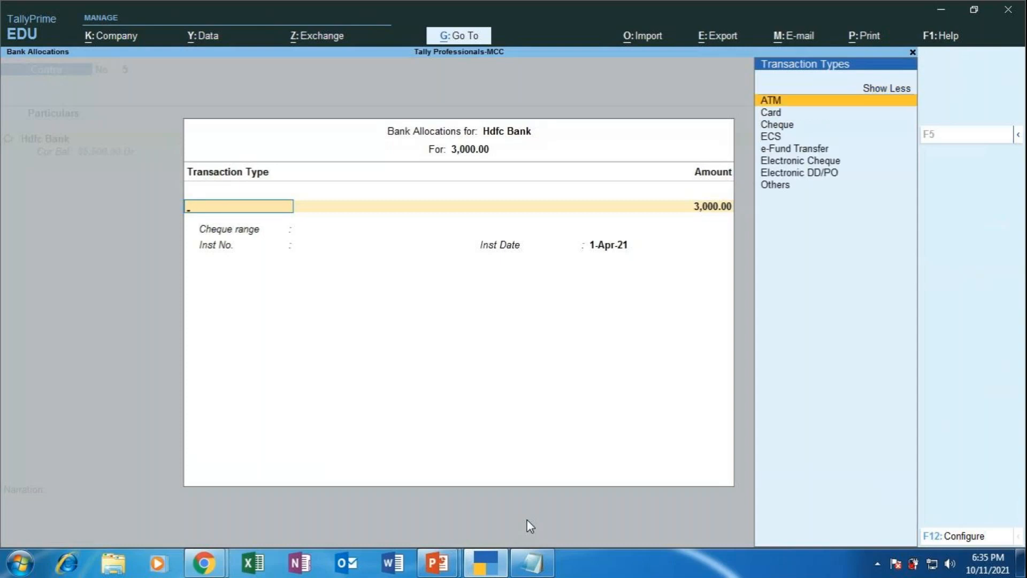
pyautogui.press('Return')
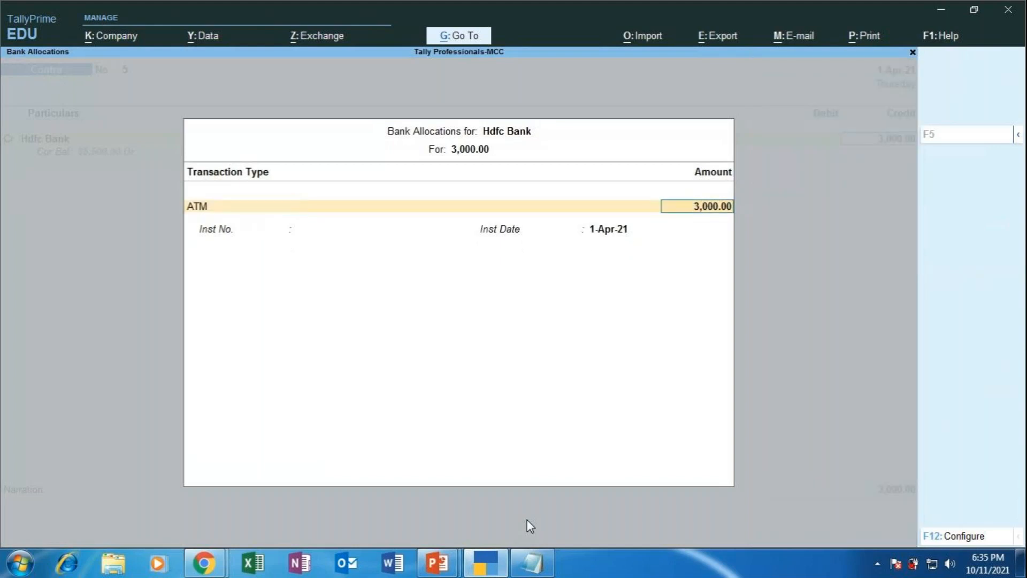
pyautogui.press('Return')
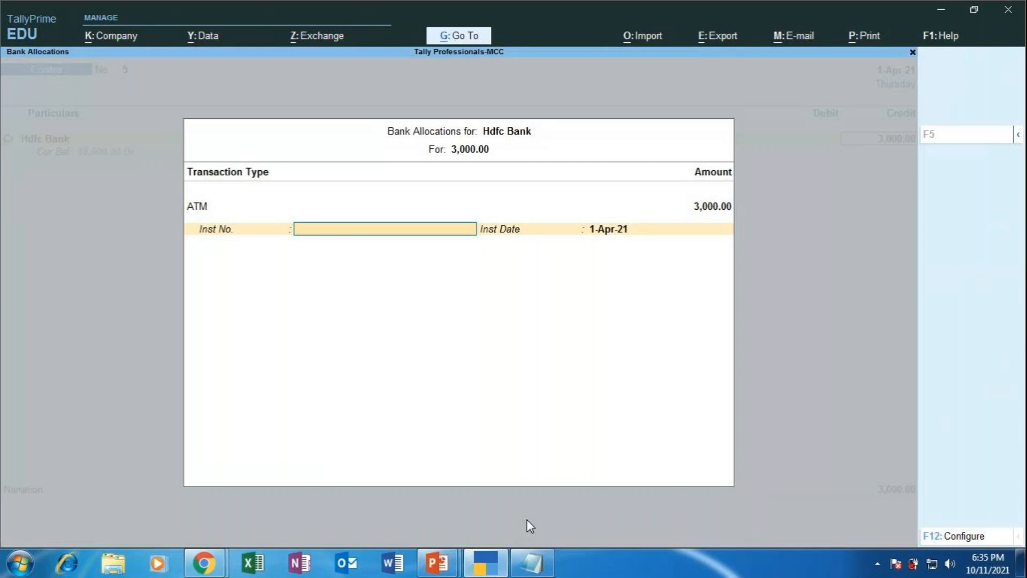
pyautogui.press('Return')
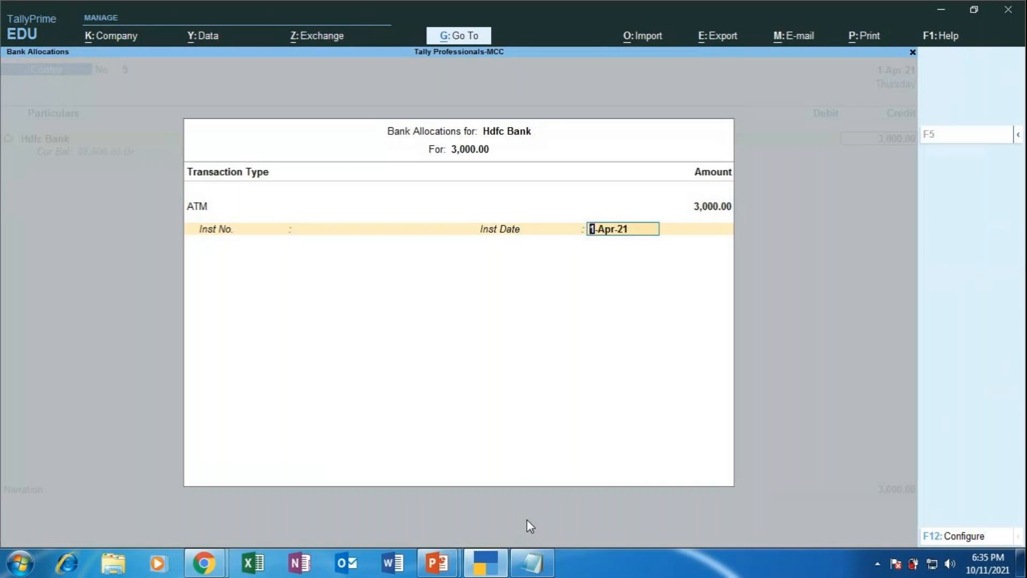
pyautogui.press('Return')
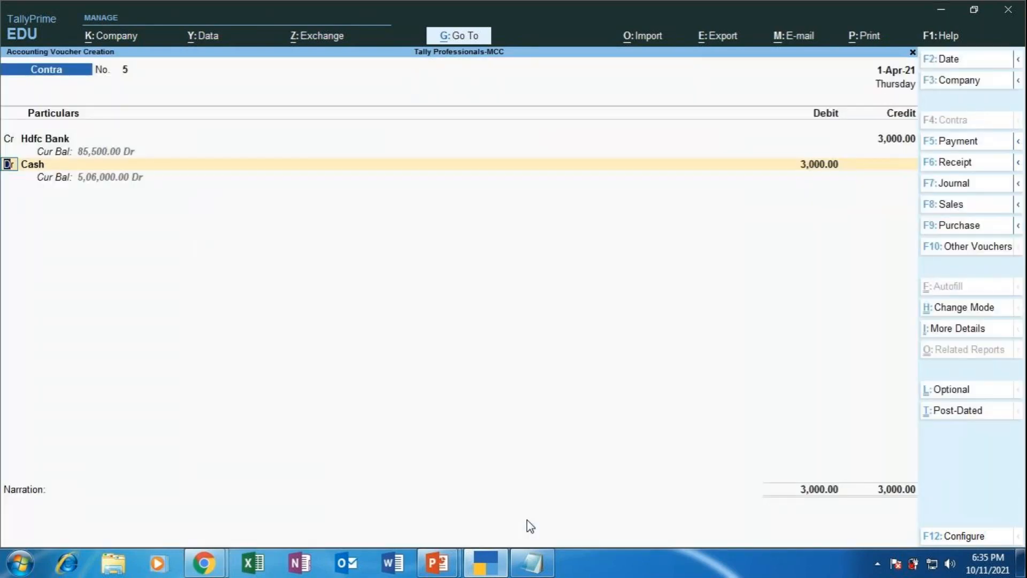
# - Debit Cash with 3,000 in contra voucher 5 and proceed to the narration
pyautogui.press('Return')
pyautogui.press('Return')
pyautogui.press('Return')
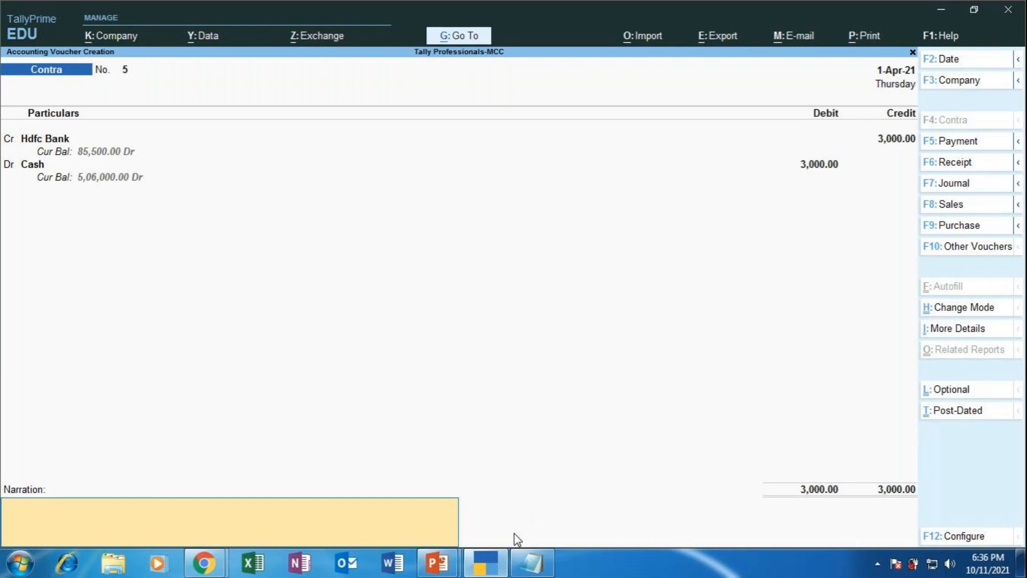
# - Switch to the MAPR presentation in PowerPoint and show the Payment Voucher [F5] slide as a slide show
pyautogui.click(436, 562)
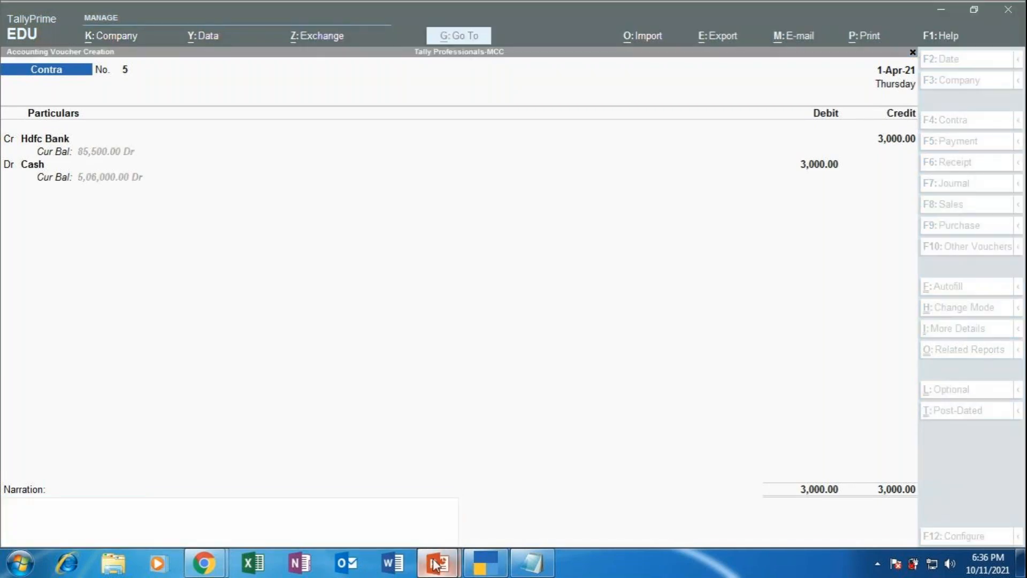
pyautogui.click(356, 489)
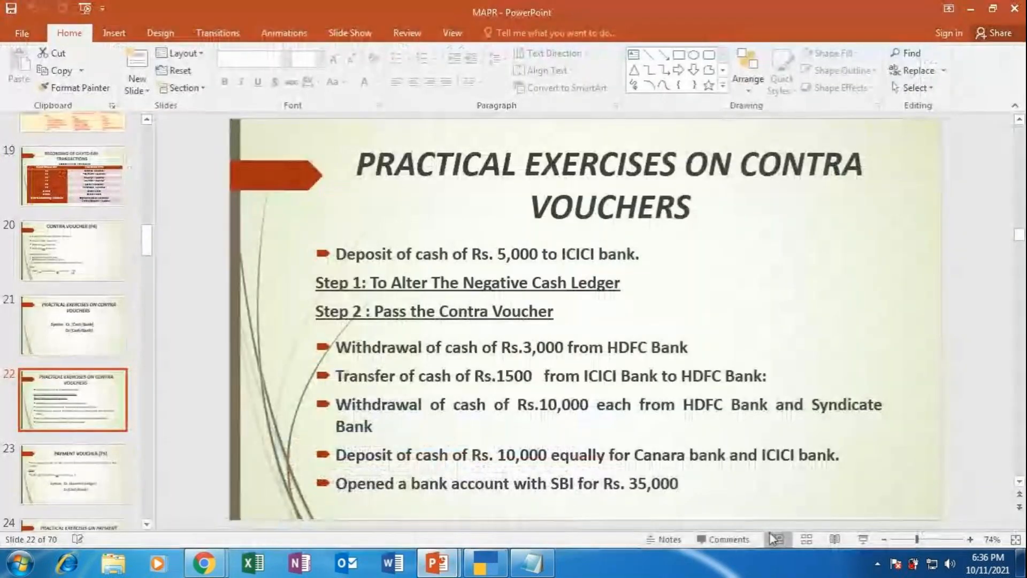
pyautogui.click(864, 540)
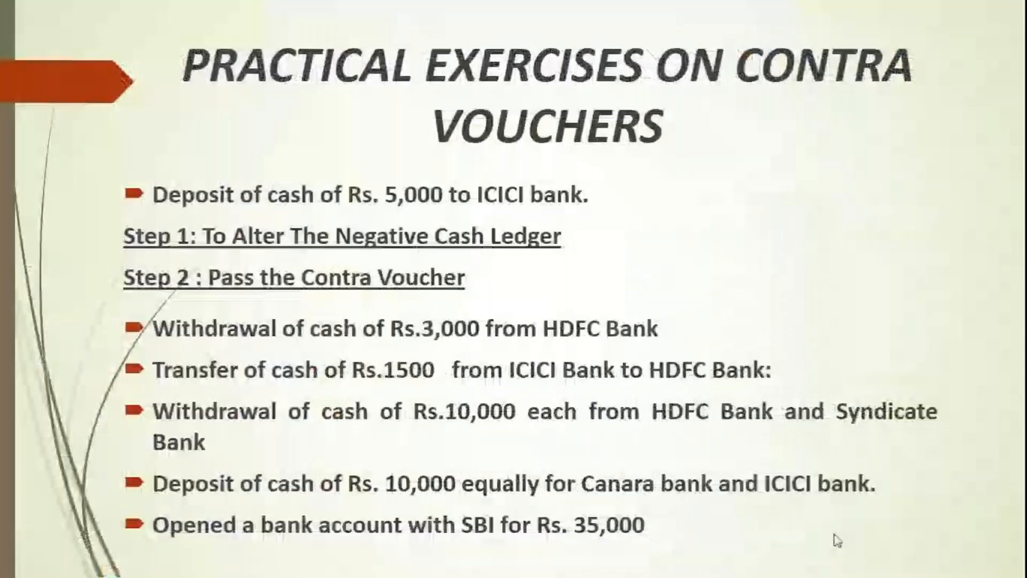
pyautogui.click(836, 540)
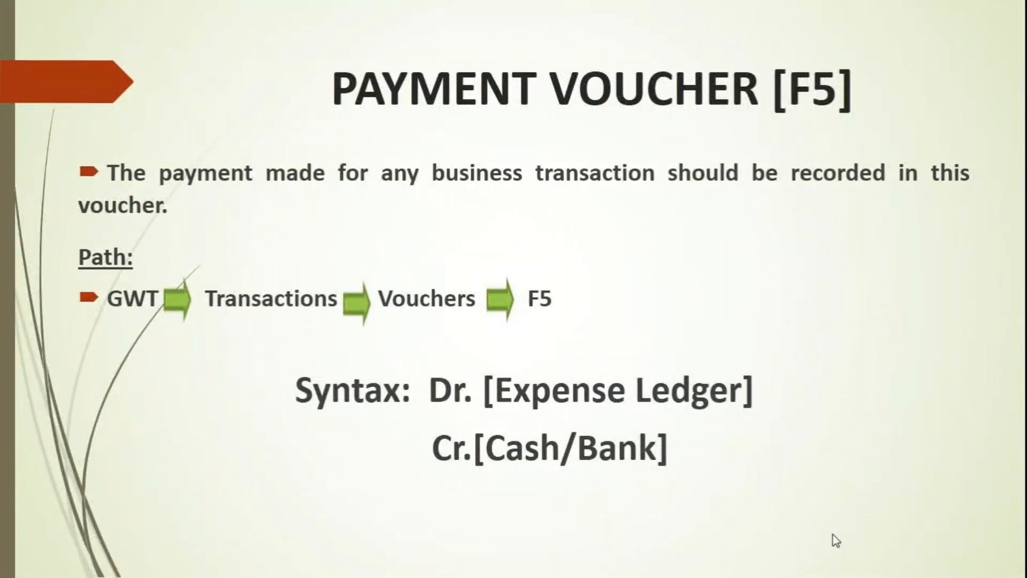
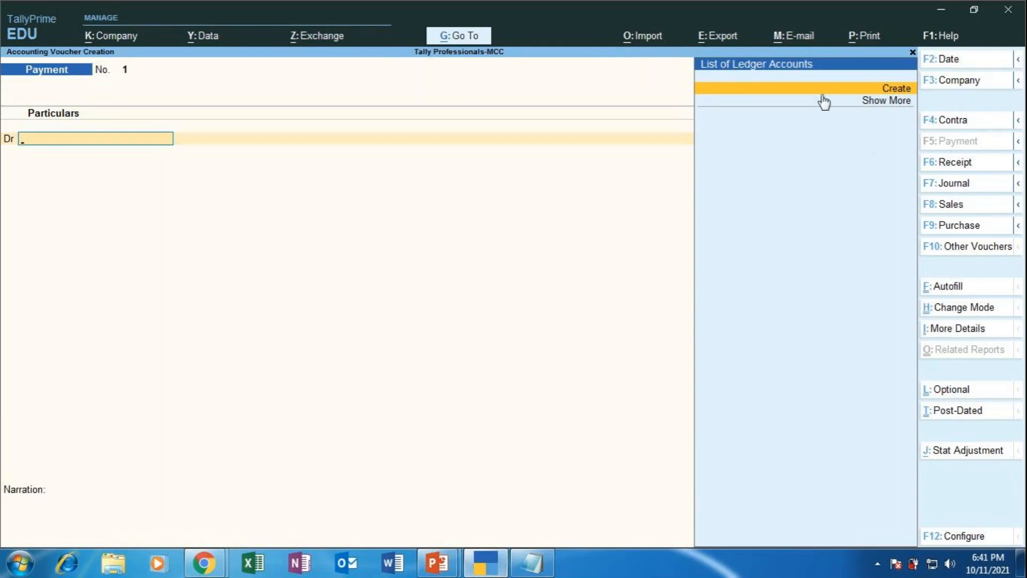
pyautogui.click(896, 89)
pyautogui.write('RENT PAID')
pyautogui.press('Return')
pyautogui.press('Return')
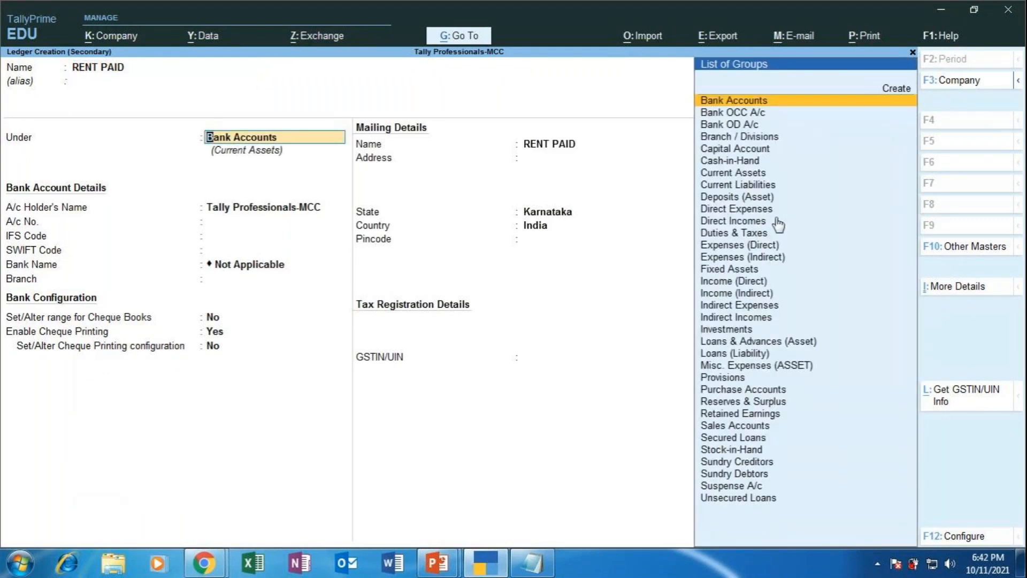
pyautogui.write('iNDI')
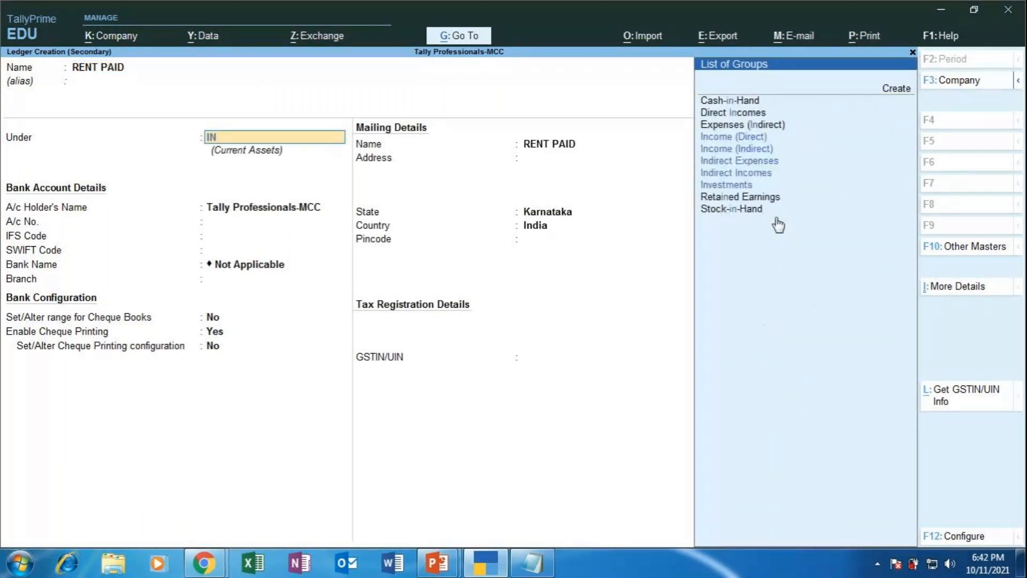
pyautogui.write('RE')
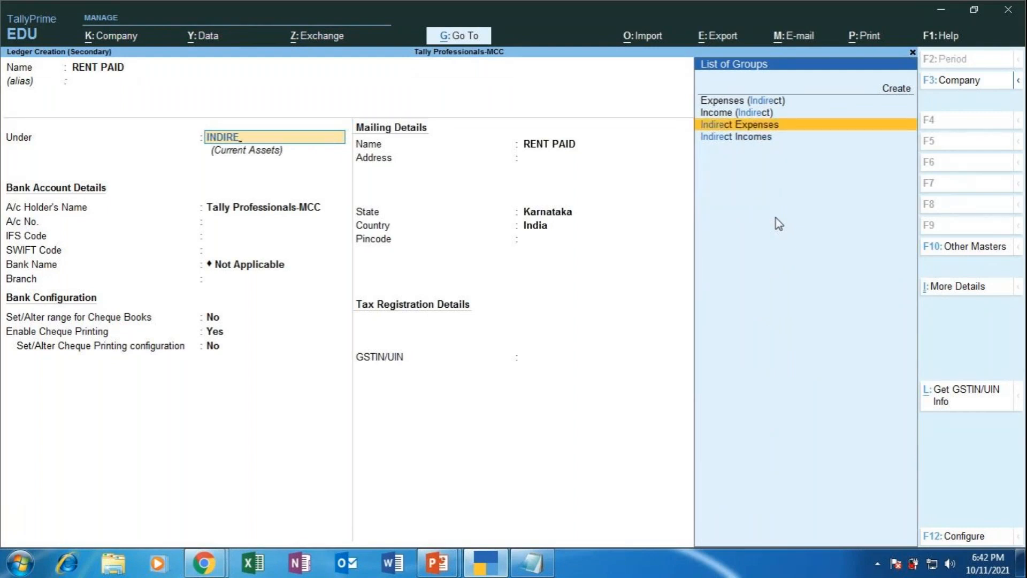
pyautogui.press('Return')
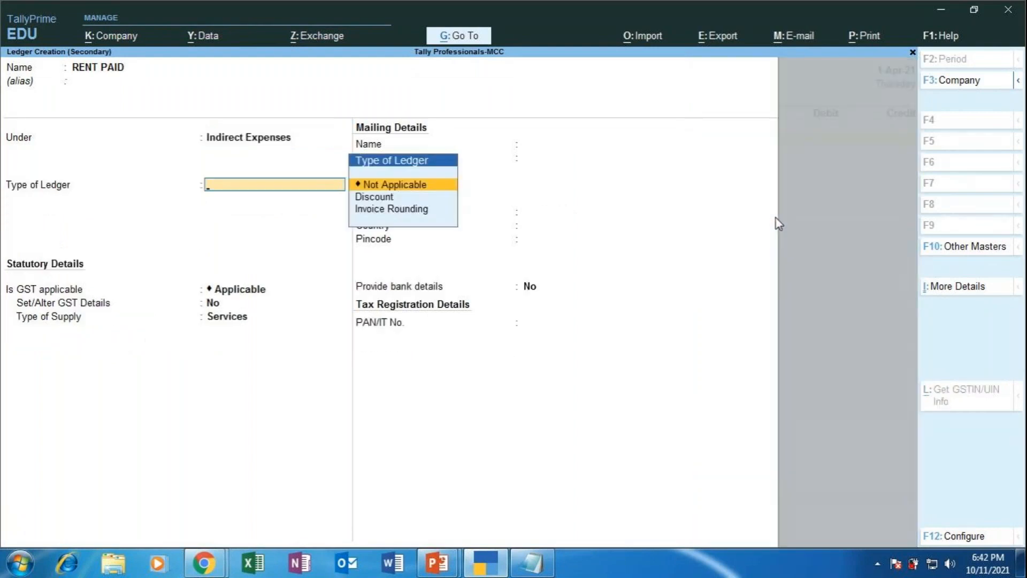
pyautogui.press('Return')
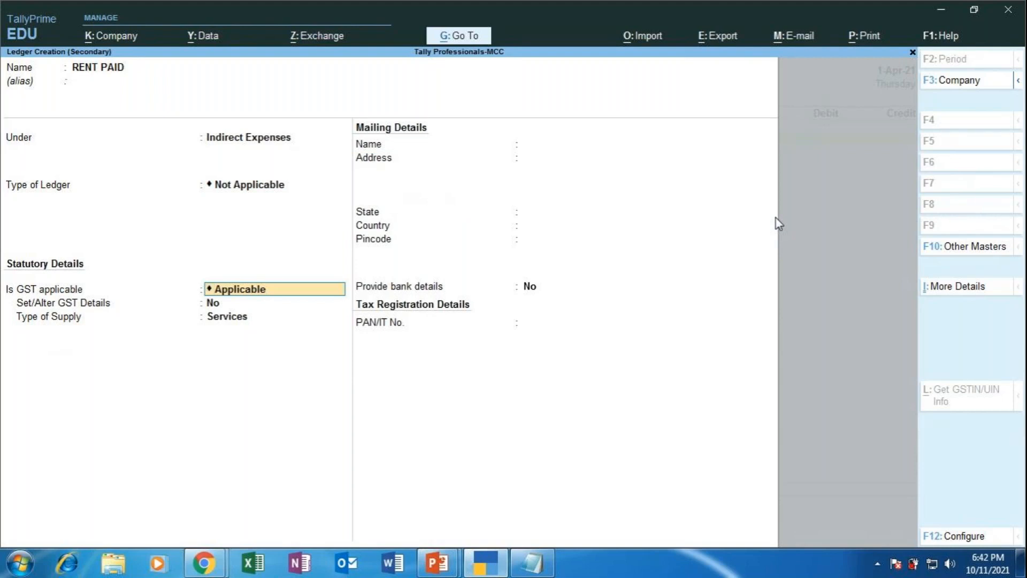
pyautogui.press('BackSpace')
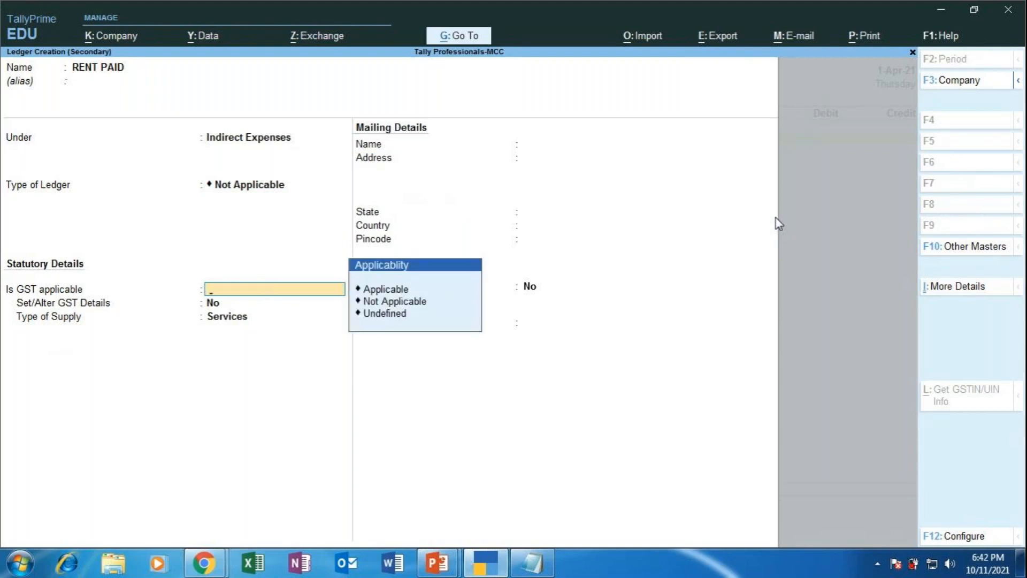
pyautogui.press('Down')
pyautogui.press('Down')
pyautogui.press('Return')
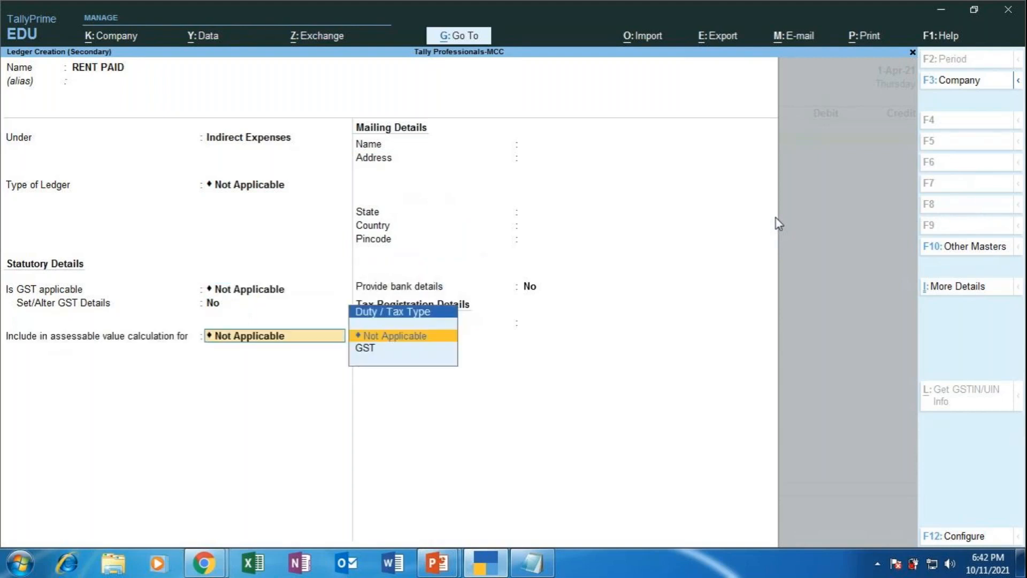
pyautogui.press('Return')
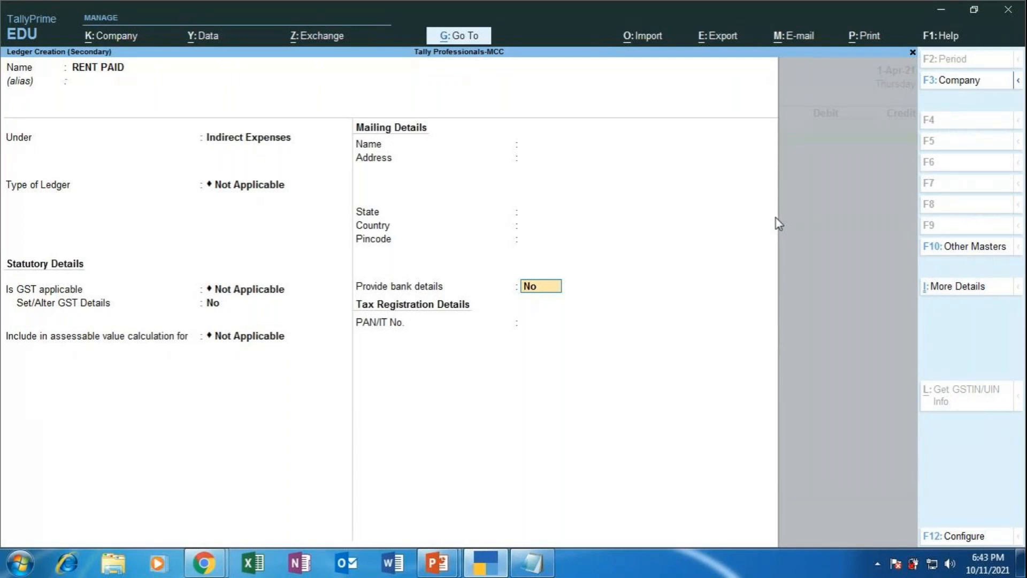
pyautogui.press('Escape')
pyautogui.press('y')
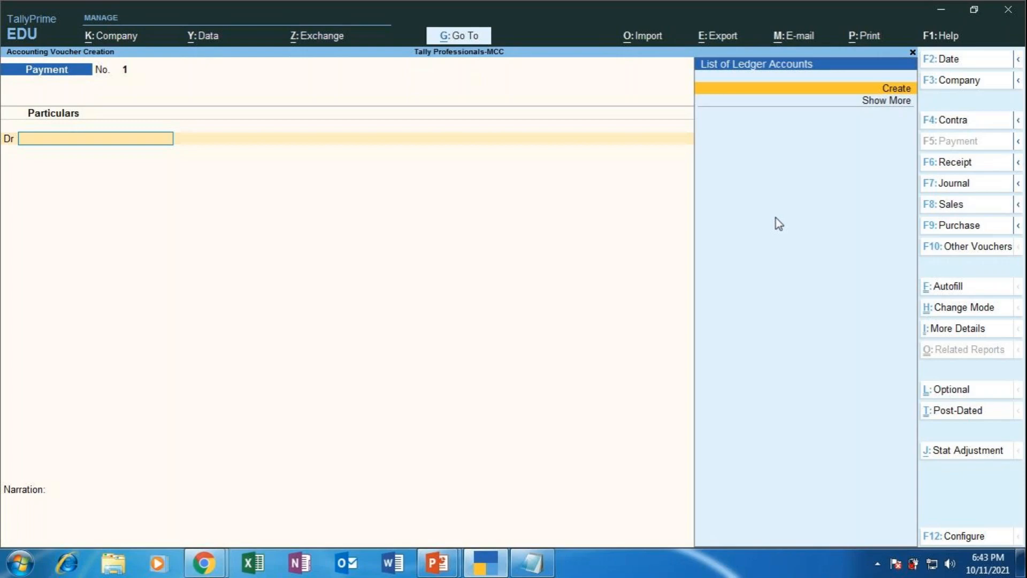
# - Go to master alteration from the payment voucher and open the list of ledgers
pyautogui.press('alt')
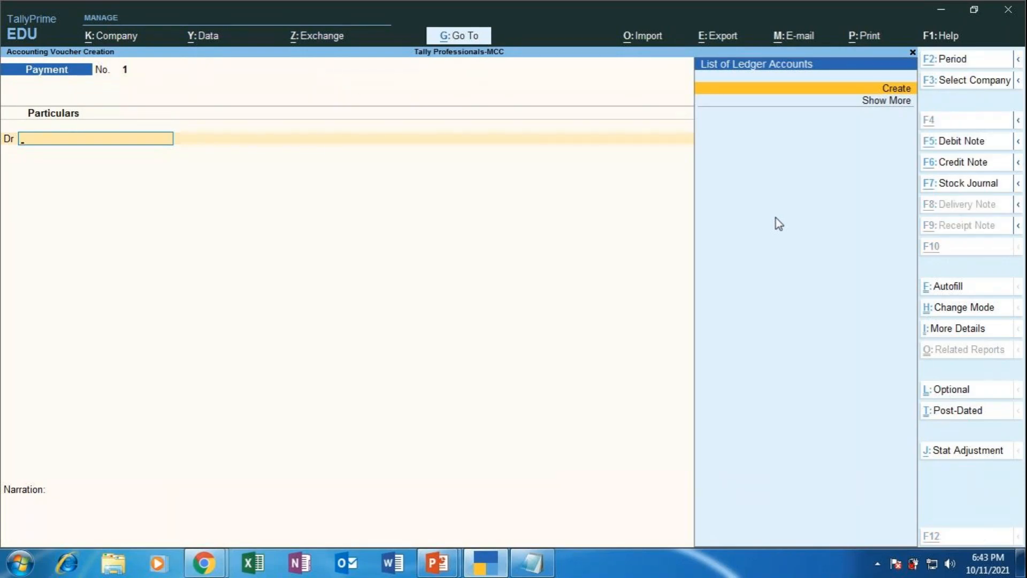
pyautogui.hotkey('alt', 'g')
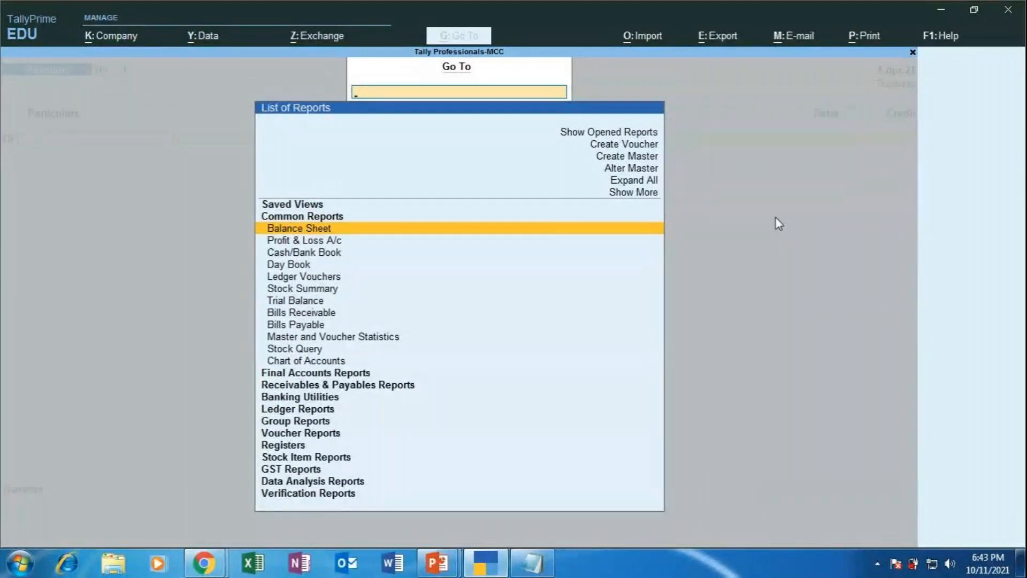
pyautogui.press('Up')
pyautogui.press('Up')
pyautogui.press('Up')
pyautogui.press('Up')
pyautogui.press('Up')
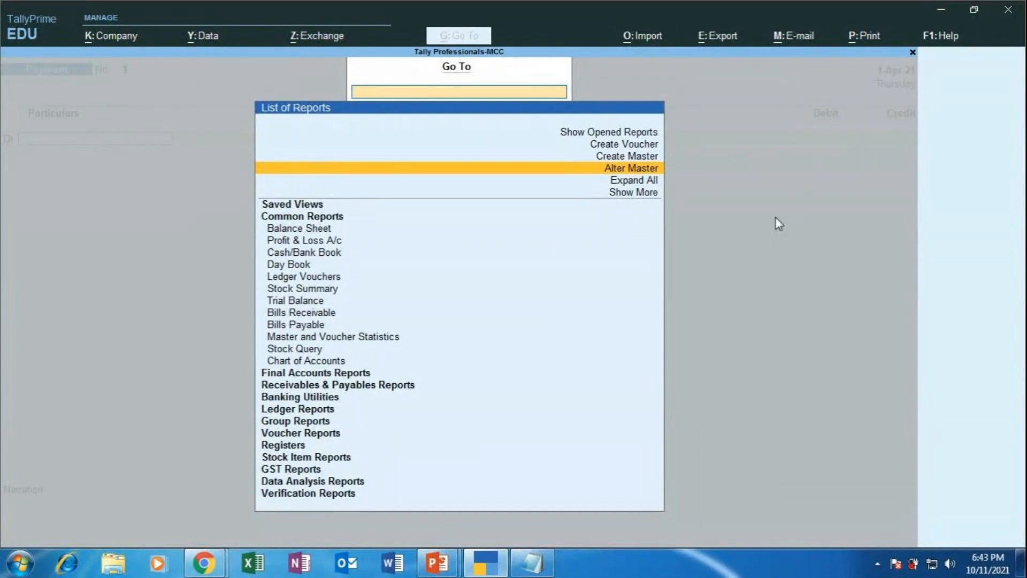
pyautogui.press('Return')
pyautogui.press('Down')
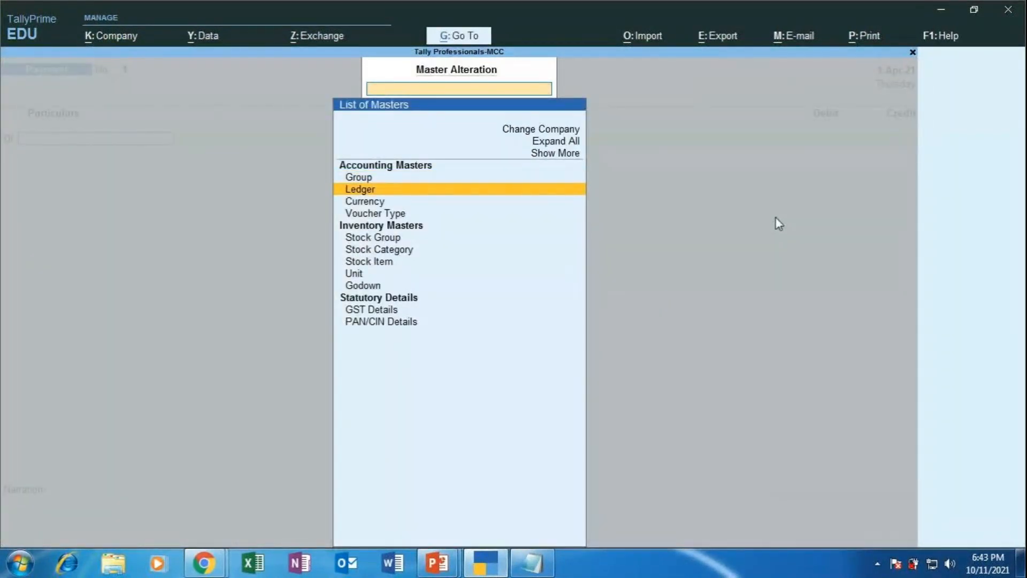
pyautogui.press('Return')
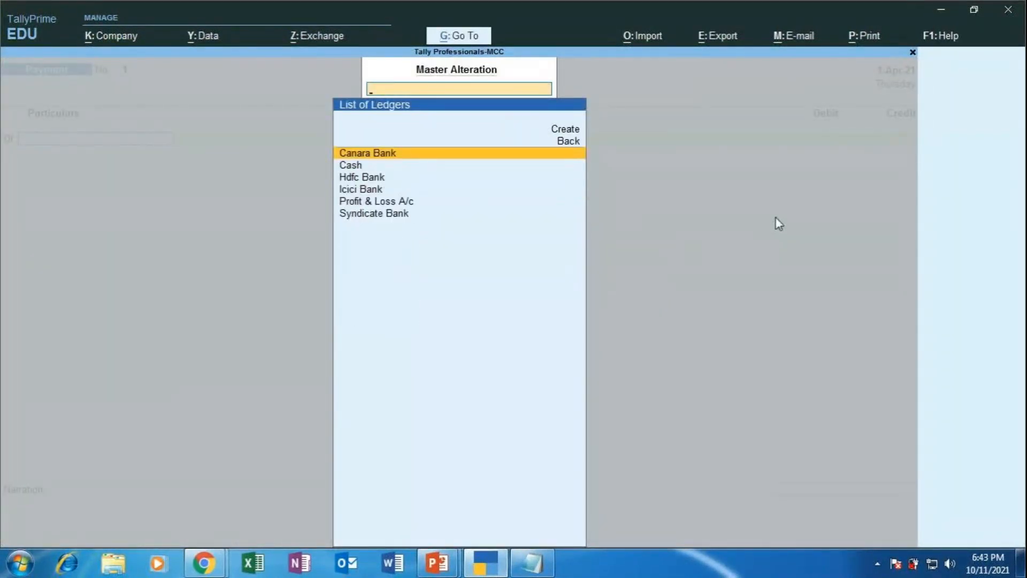
# - Start a new ledger from the ledger list and name it RENT PAID
pyautogui.press('Up')
pyautogui.press('Up')
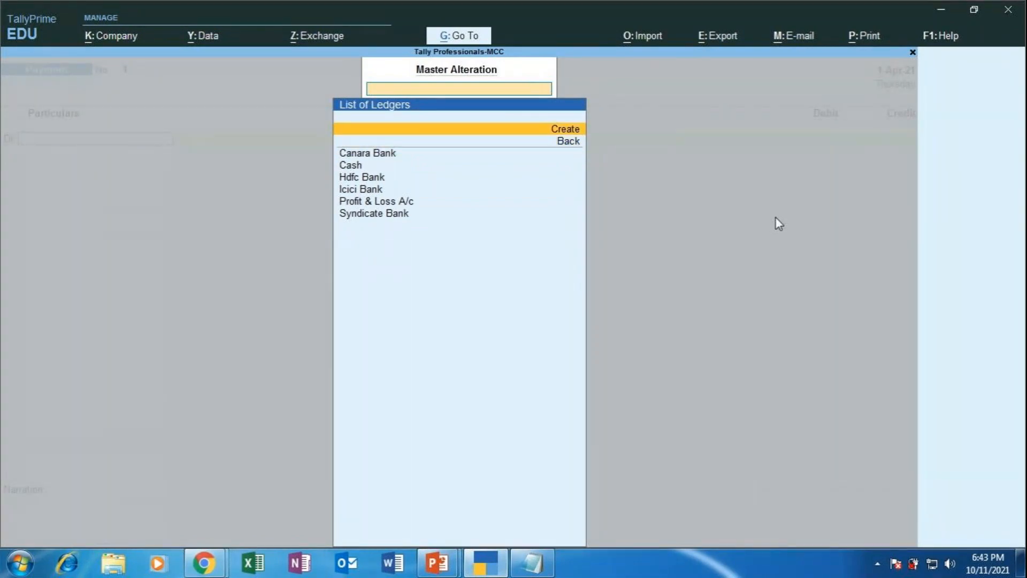
pyautogui.press('Return')
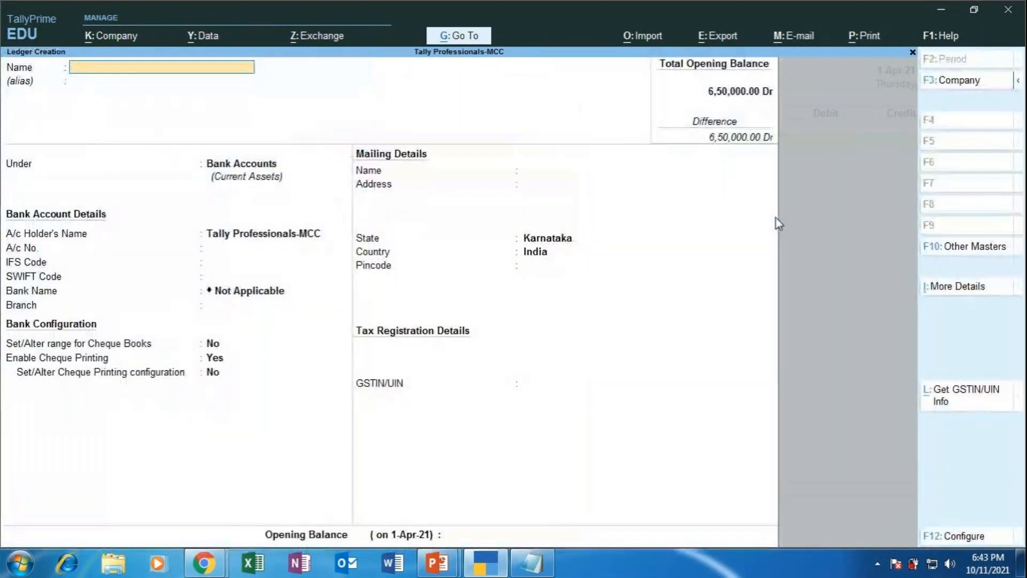
pyautogui.write('REN')
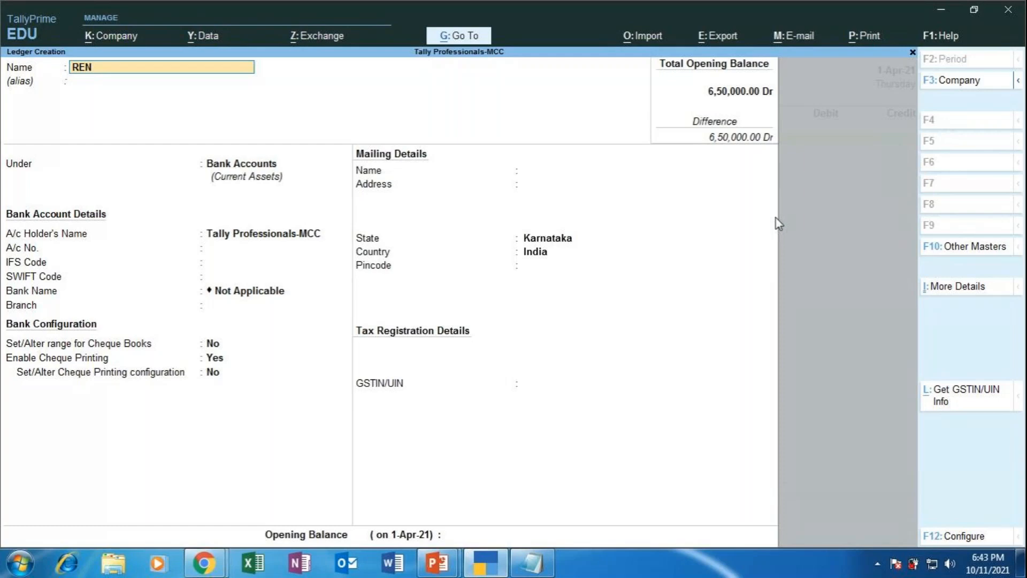
pyautogui.write('T PAID')
pyautogui.press('Return')
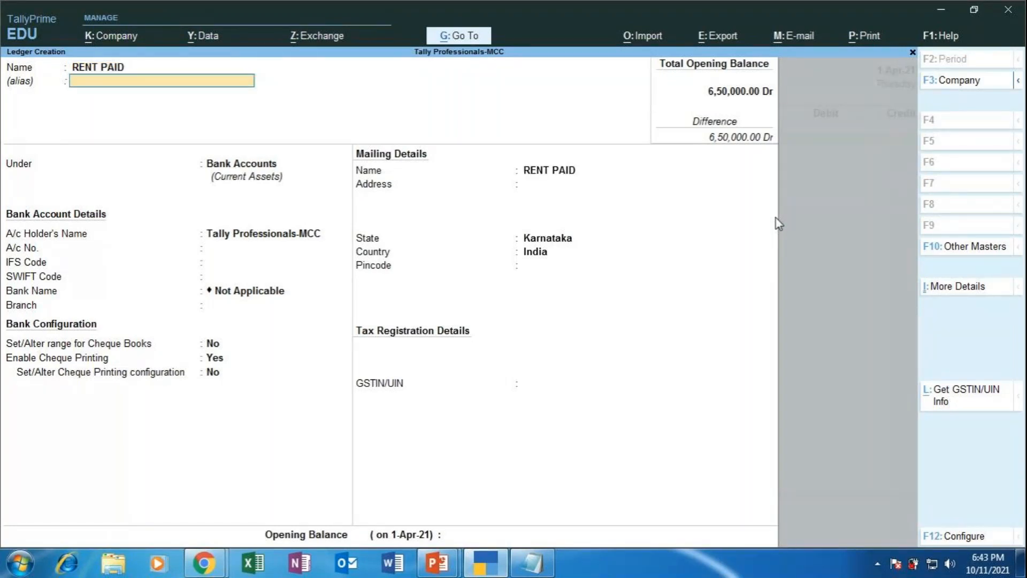
# - Place the RENT PAID ledger under the Indirect Expenses group, leaving the alias blank
pyautogui.write('INDI')
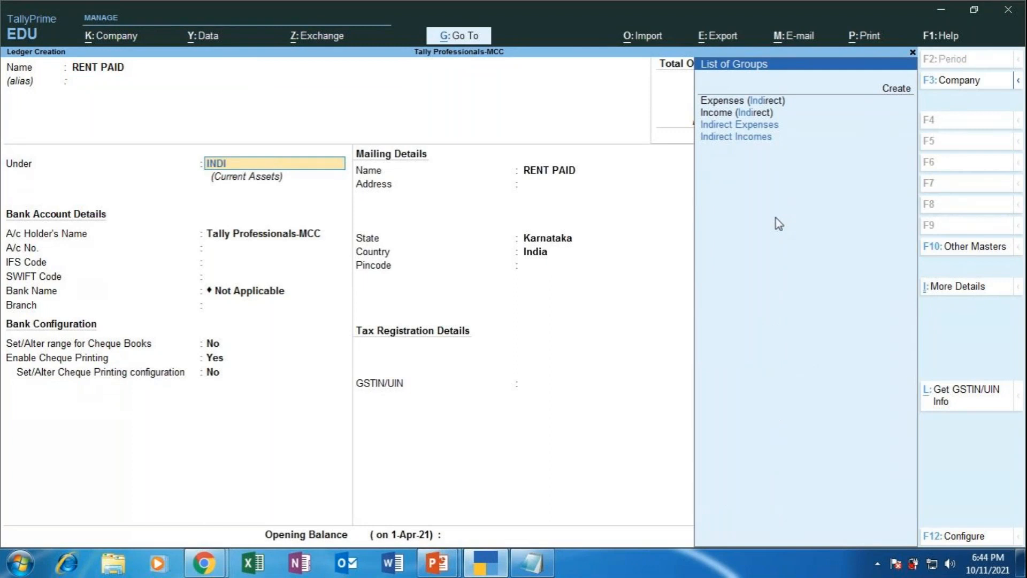
pyautogui.press('Down')
pyautogui.press('Down')
pyautogui.press('Up')
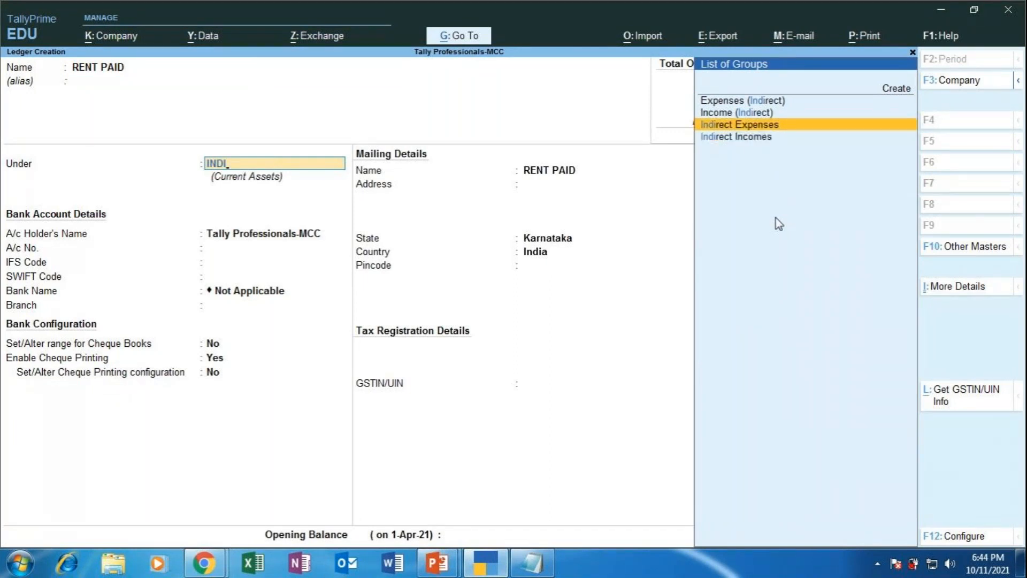
pyautogui.write('I')
pyautogui.press('Return')
# - Set the RENT PAID ledger's type of ledger and its GST applicability to Not Applicable
pyautogui.press('Return')
pyautogui.press('BackSpace')
pyautogui.press('Down')
pyautogui.press('Down')
pyautogui.press('Return')
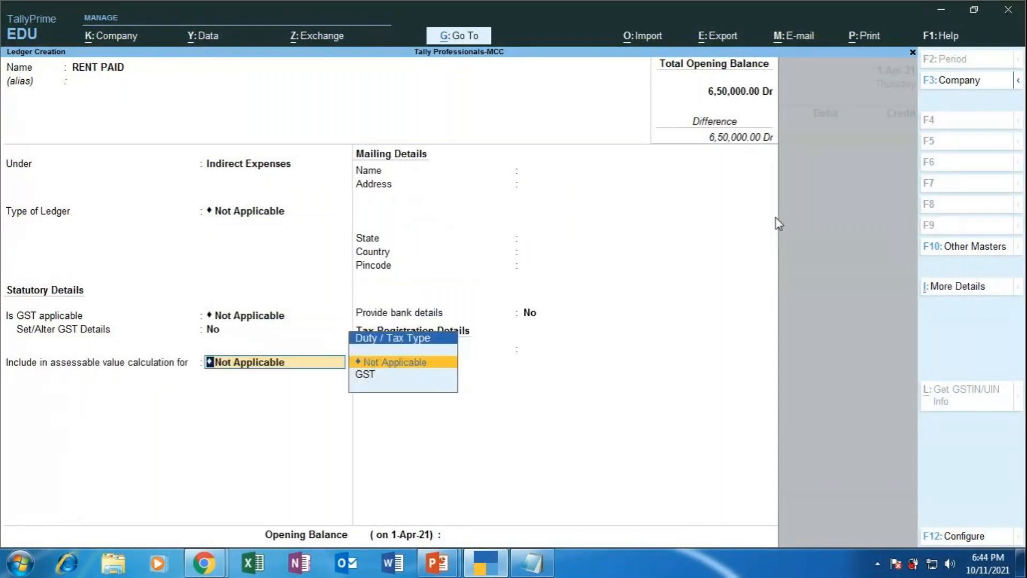
# - Keep the assessable value calculation as Not Applicable and set Show more configurations to Yes in the ledger configuration
pyautogui.press('Return')
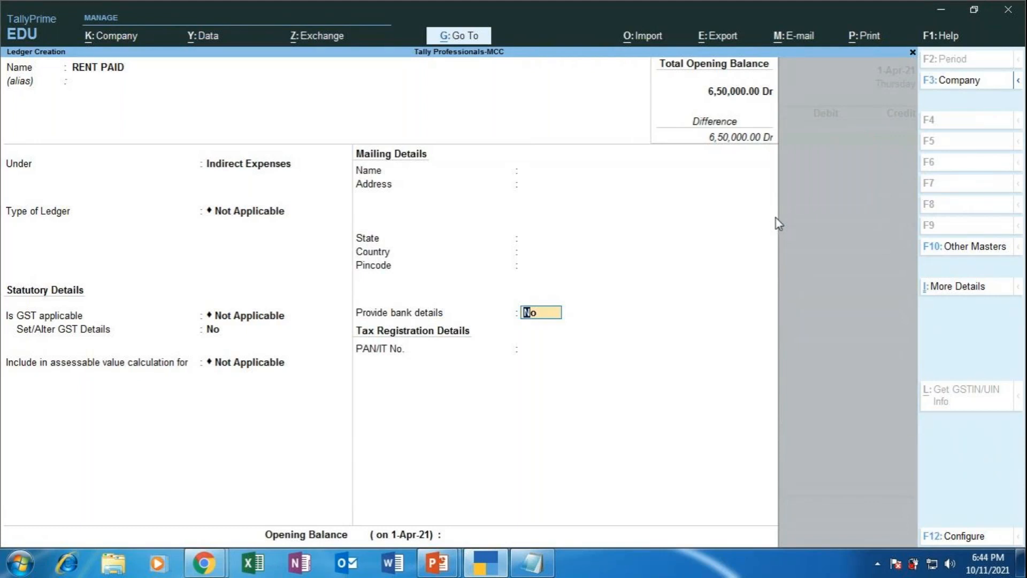
pyautogui.click(953, 534)
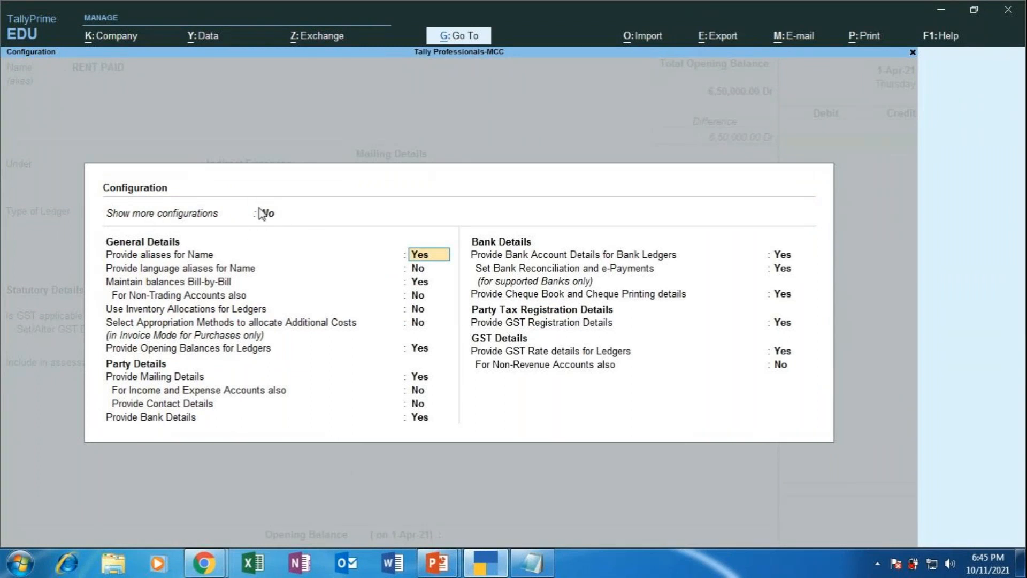
pyautogui.click(272, 216)
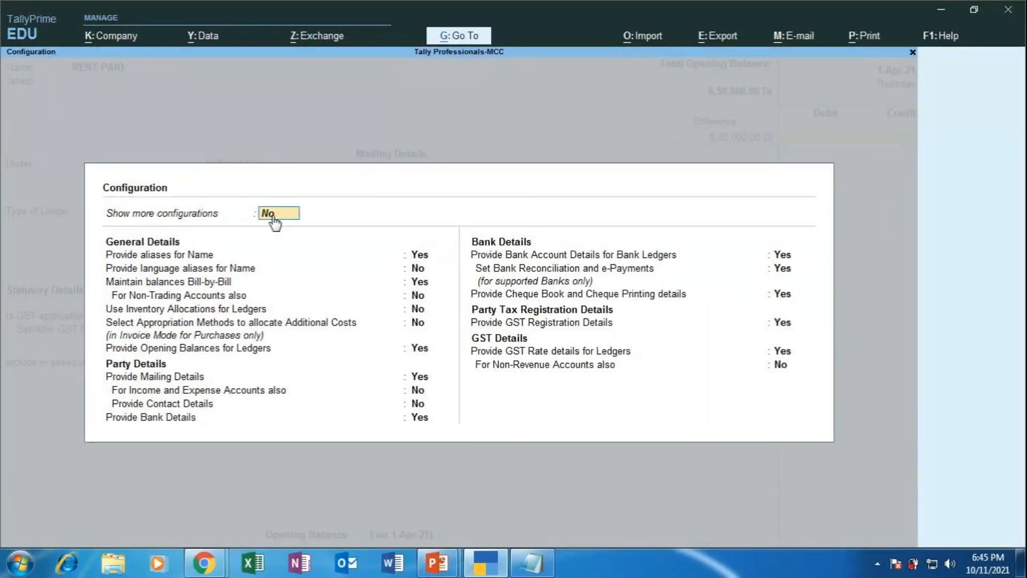
pyautogui.press('Return')
pyautogui.click(273, 216)
pyautogui.press('BackSpace')
pyautogui.write('YES')
pyautogui.press('Return')
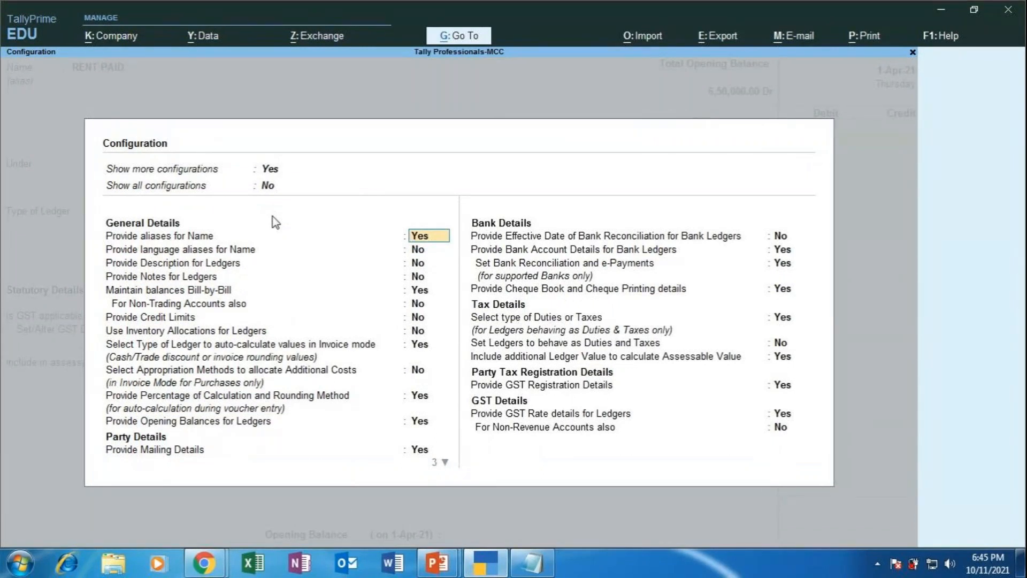
# - Set Show all configurations to Yes for the ledger, and leave the configuration without accepting it
pyautogui.click(273, 187)
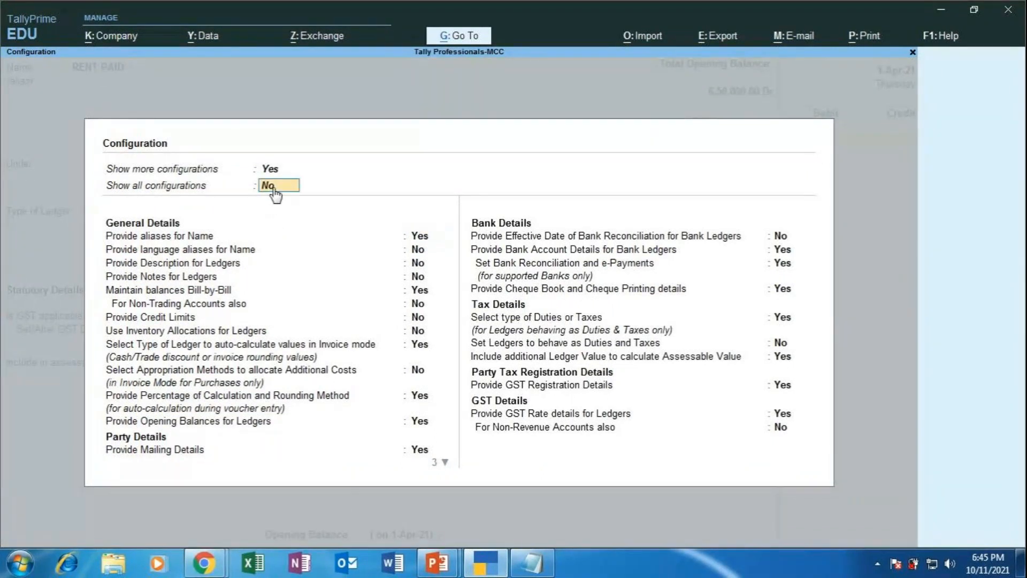
pyautogui.press('Return')
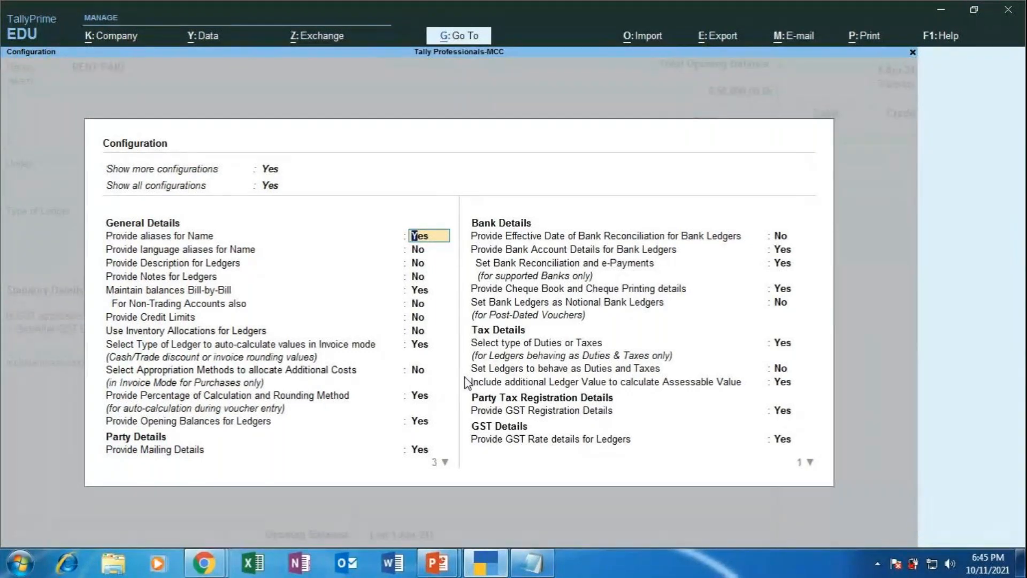
pyautogui.press('BackSpace')
pyautogui.press('Escape')
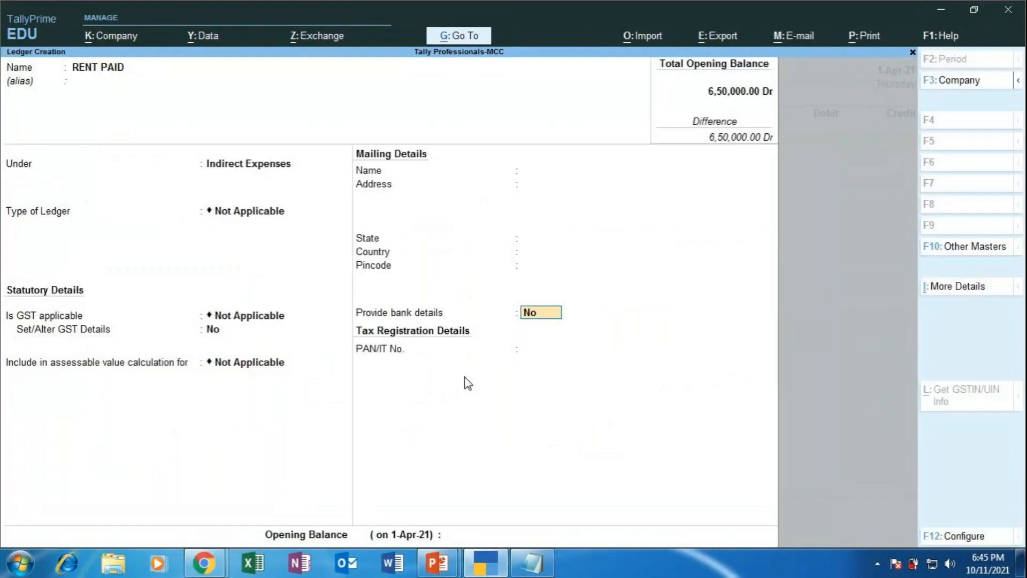
# - Abandon the unsaved RENT PAID ledger and go back to the payment voucher
pyautogui.press('Escape')
pyautogui.press('y')
pyautogui.press('Escape')
pyautogui.press('Escape')
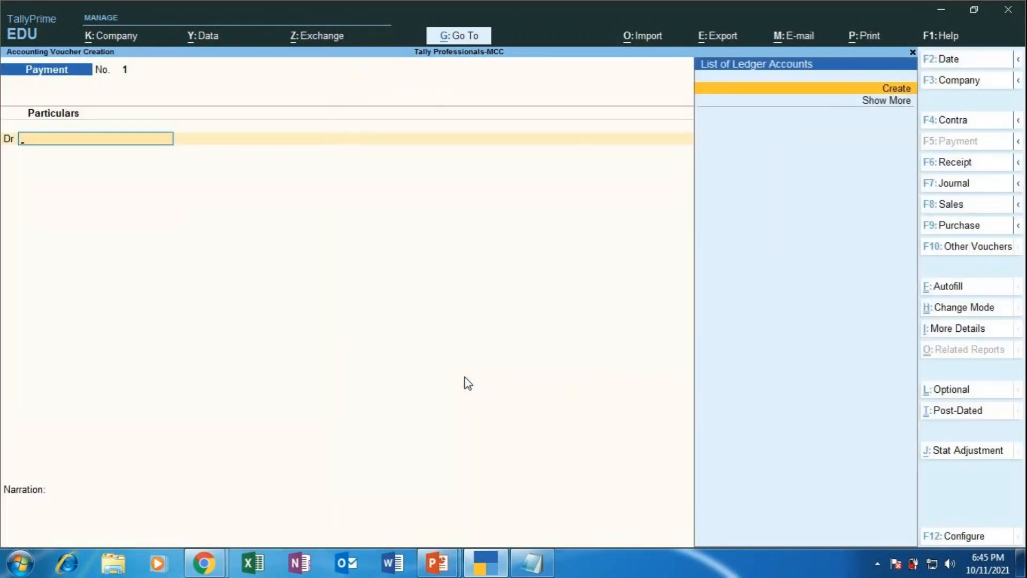
# - Quit the blank payment voucher and go to the masters options in the Gateway of Tally
pyautogui.press('Escape')
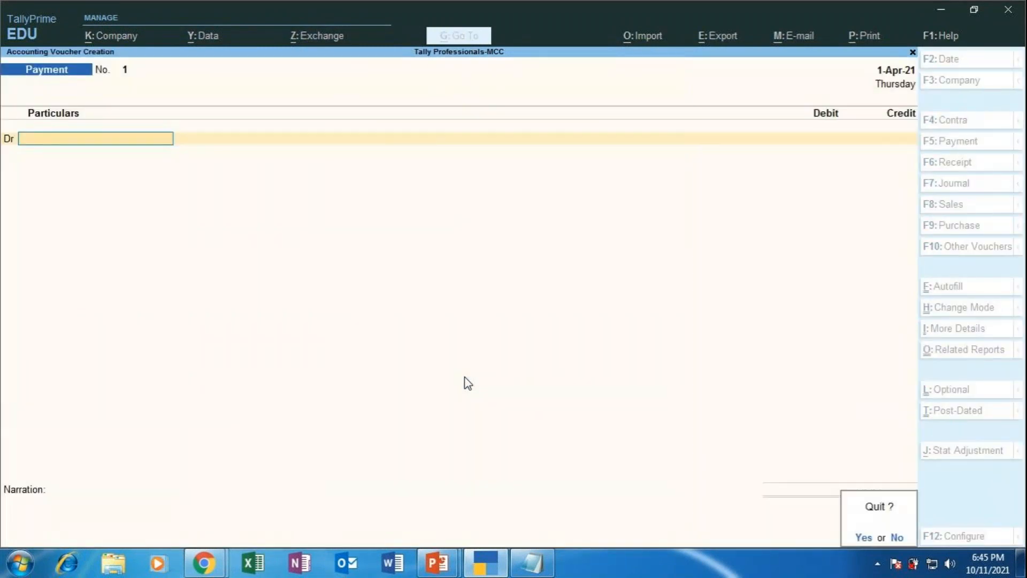
pyautogui.press('y')
pyautogui.press('Up')
pyautogui.press('Up')
pyautogui.press('Up')
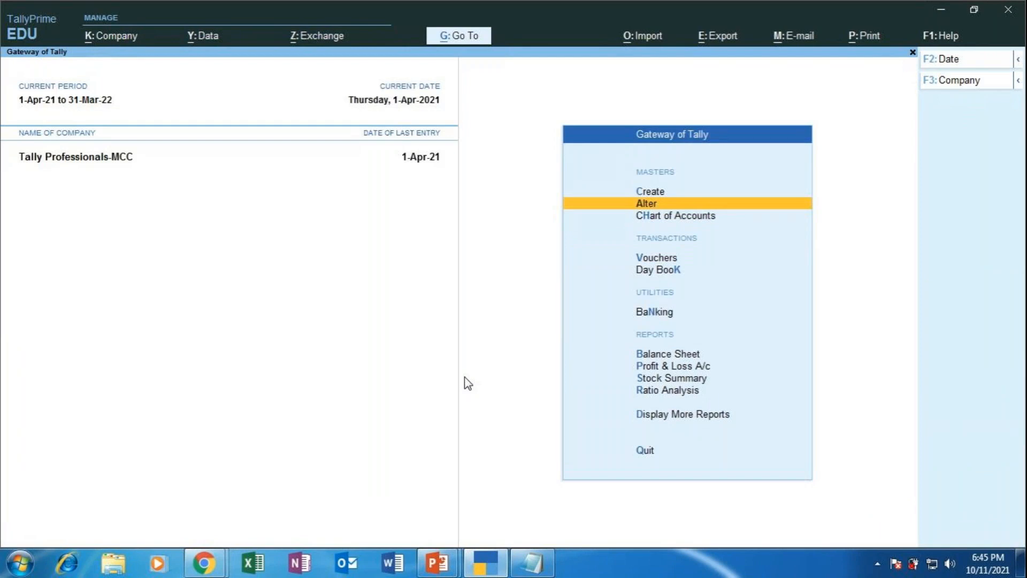
# - Show all inactive master types for creation, choose Cost Category and enable the Cost Centres feature for the company
pyautogui.press('Return')
pyautogui.press('Up')
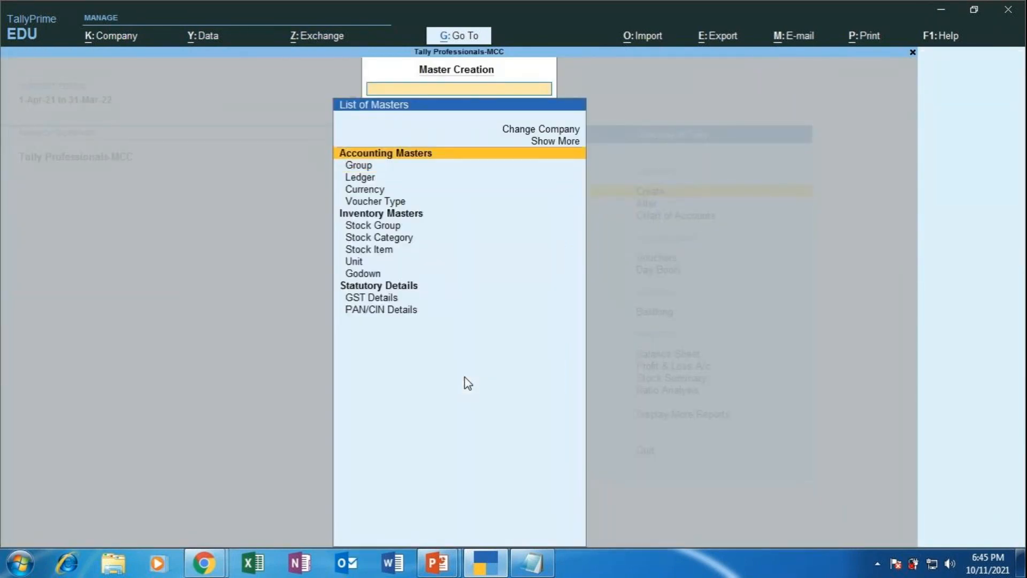
pyautogui.press('Return')
pyautogui.press('Down')
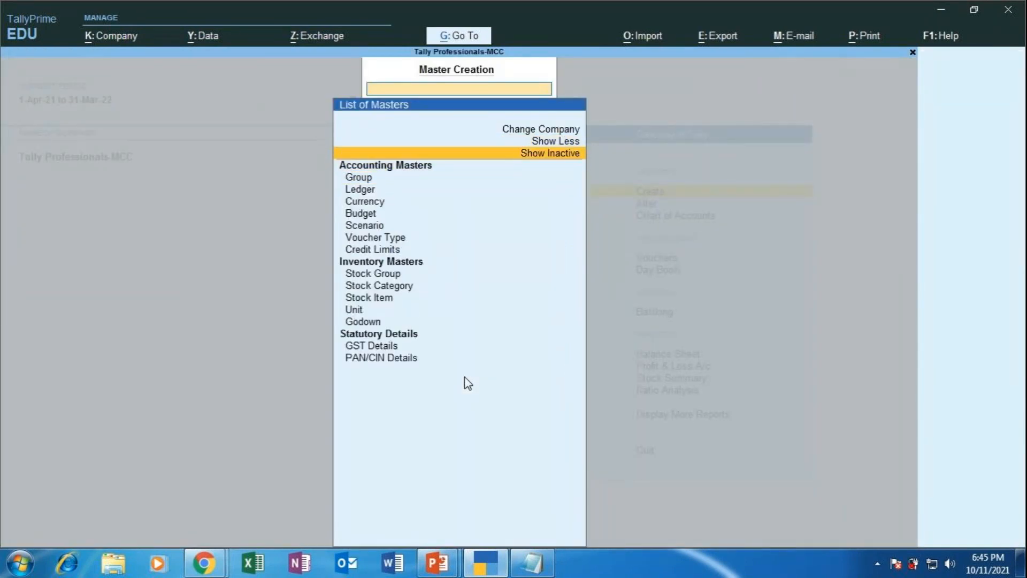
pyautogui.press('Return')
pyautogui.press('Down')
pyautogui.press('Down')
pyautogui.press('Down')
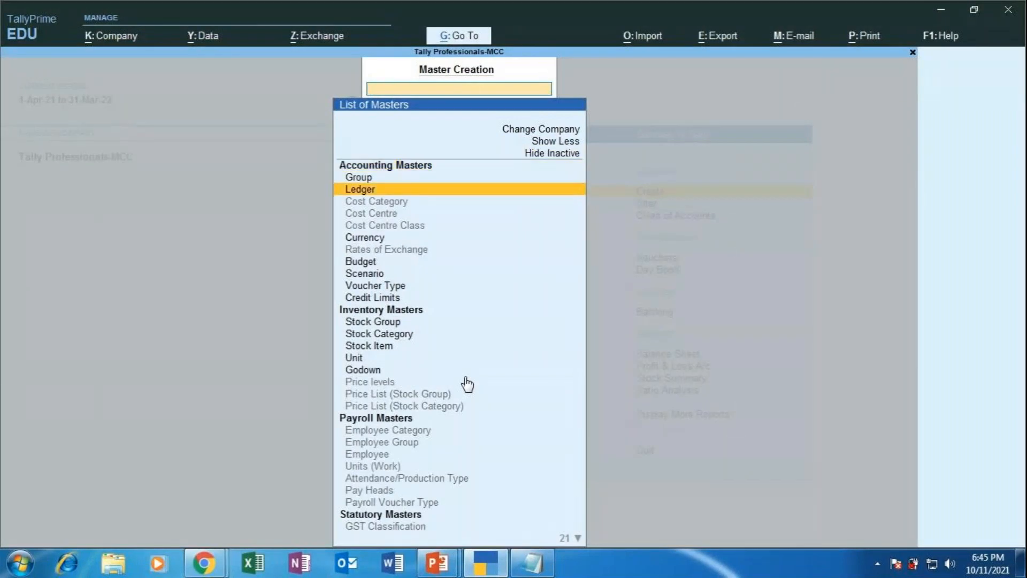
pyautogui.press('Down')
pyautogui.press('Return')
pyautogui.press('Return')
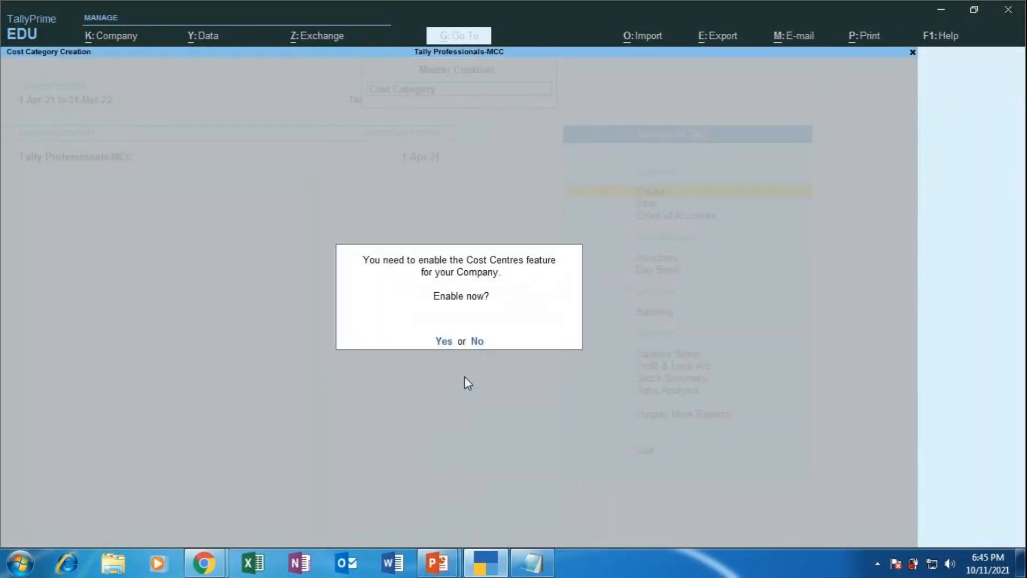
pyautogui.write('y')
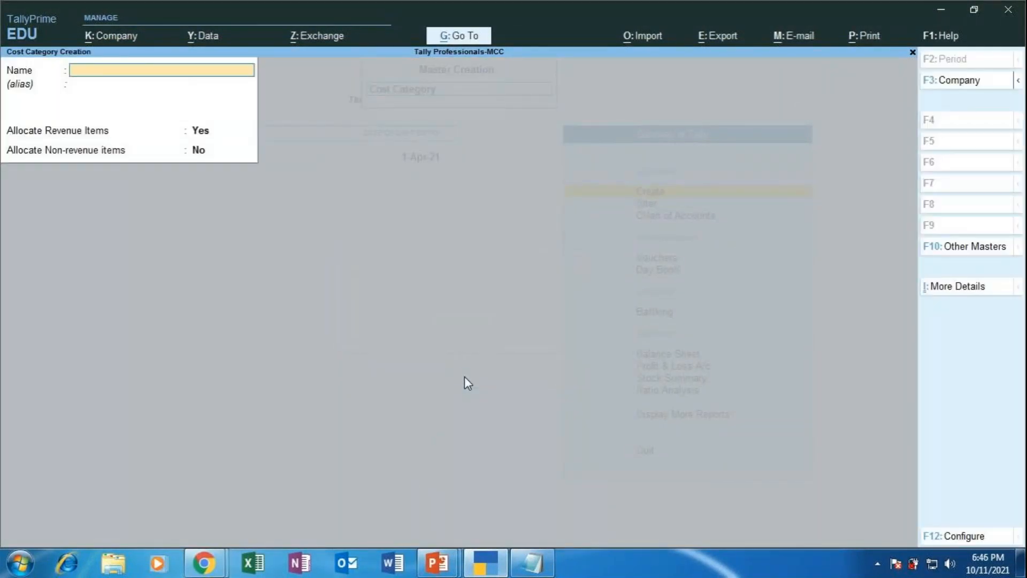
# - Create a cost category named BANGALORE and leave the cost category creation form
pyautogui.write('BANGALORE')
pyautogui.press('Return')
pyautogui.press('Return')
pyautogui.press('Return')
pyautogui.press('y')
pyautogui.press('Escape')
pyautogui.press('y')
# - Create a cost centre named JAYANAGAR in the BANGALORE category, under Primary, and return to the Gateway of Tally
pyautogui.press('Down')
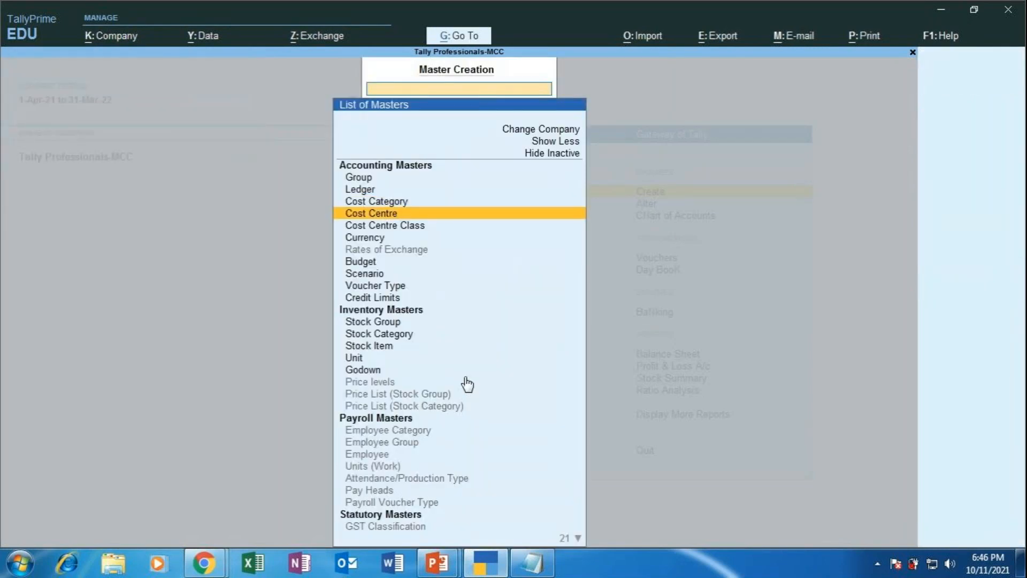
pyautogui.press('Return')
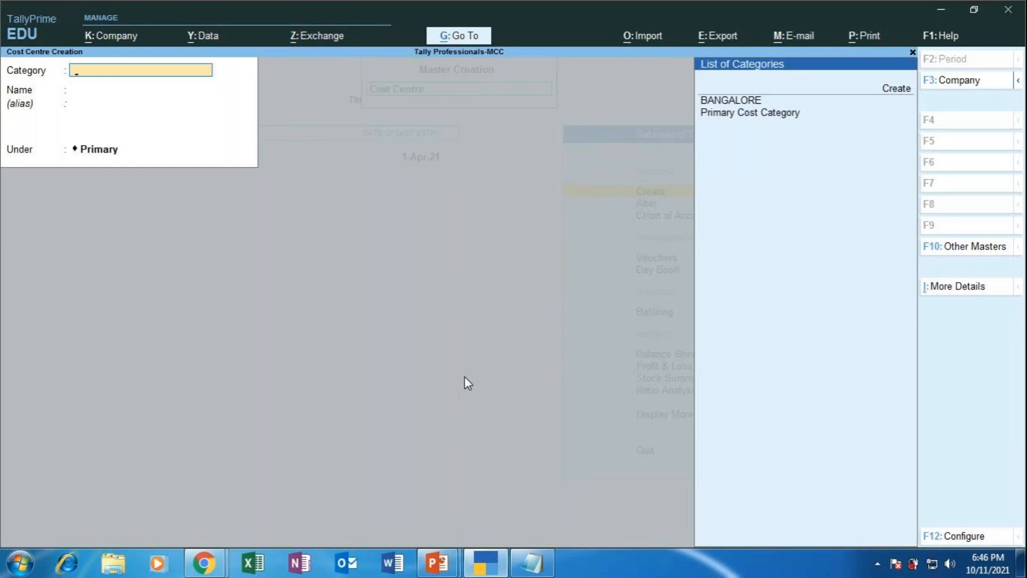
pyautogui.press('Return')
pyautogui.write('J')
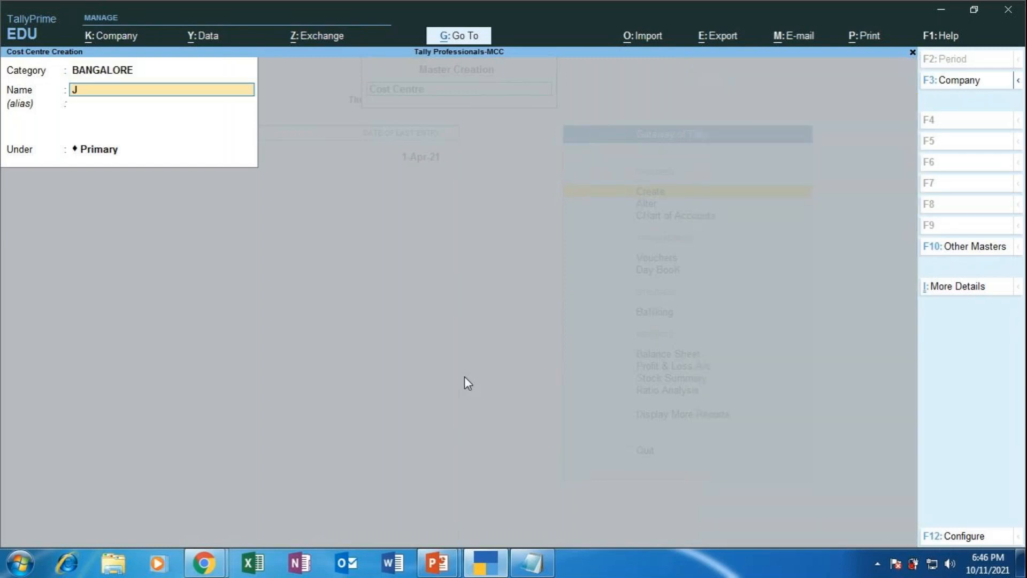
pyautogui.write('AYANAGAR')
pyautogui.press('Return')
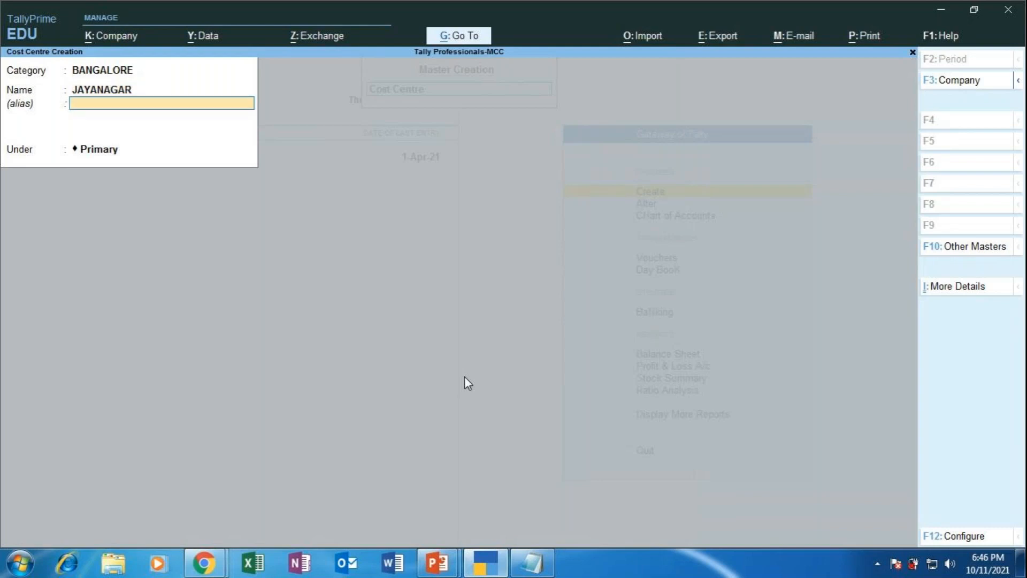
pyautogui.hotkey('ctrl', 'a')
pyautogui.press('Escape')
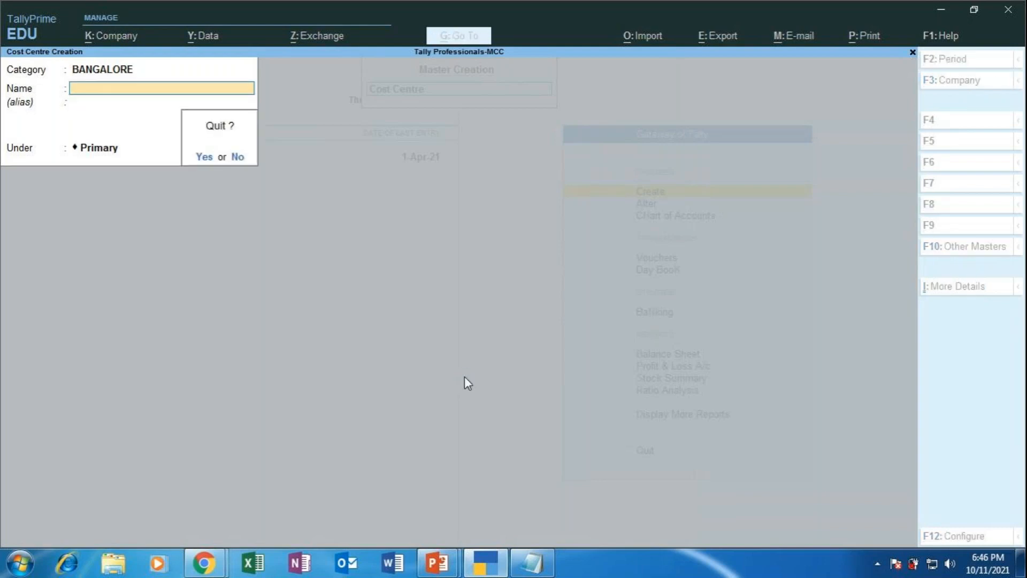
pyautogui.press('y')
pyautogui.press('Escape')
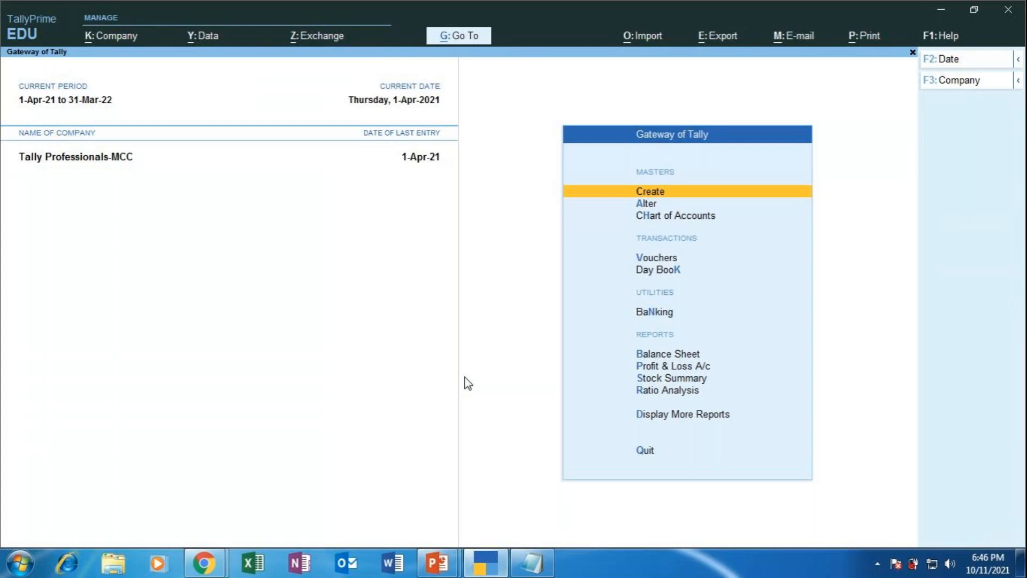
# - Start a new ledger from the ledger alteration list and name it RENT PAID
pyautogui.press('Down')
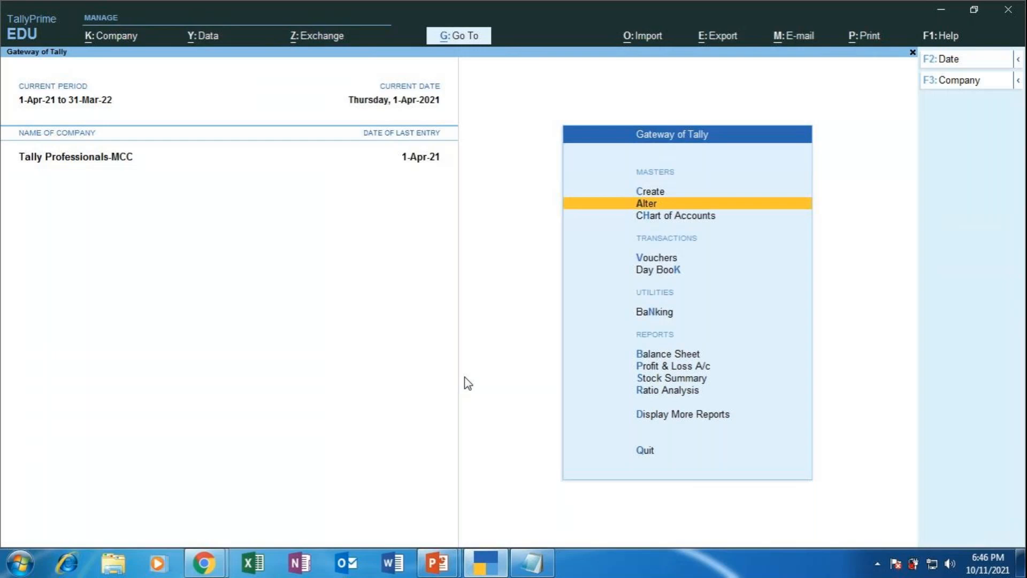
pyautogui.press('Return')
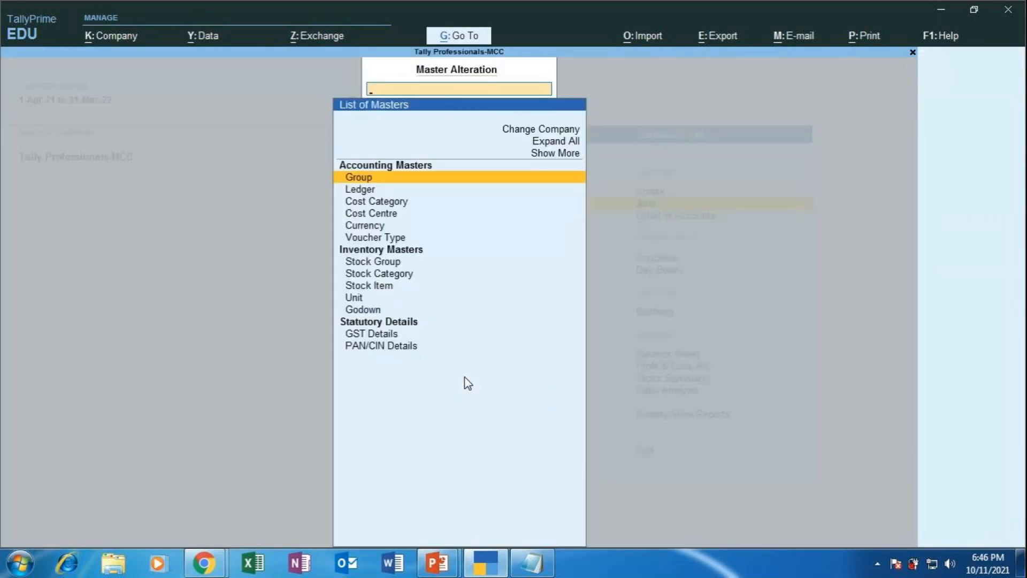
pyautogui.press('Down')
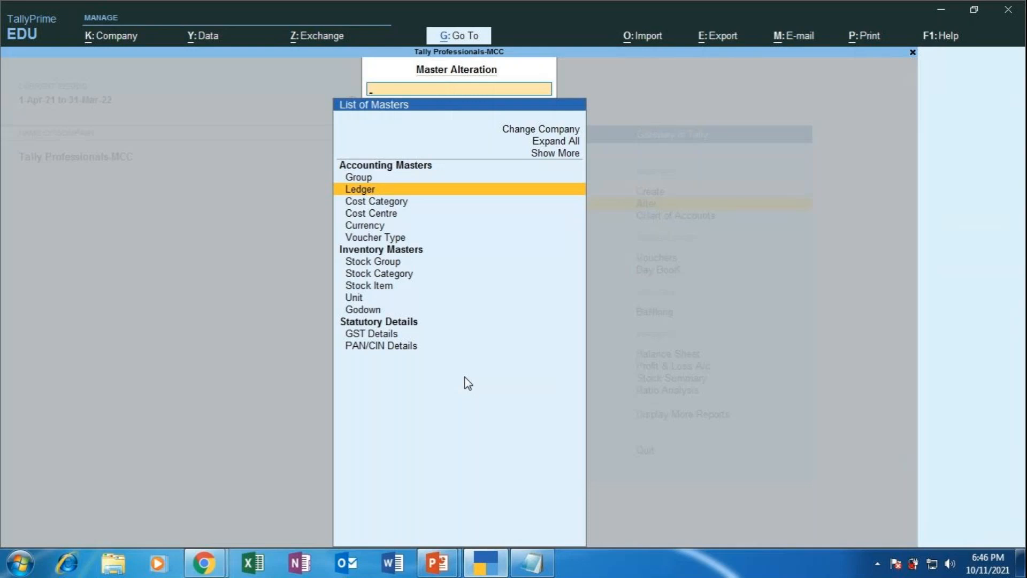
pyautogui.press('Return')
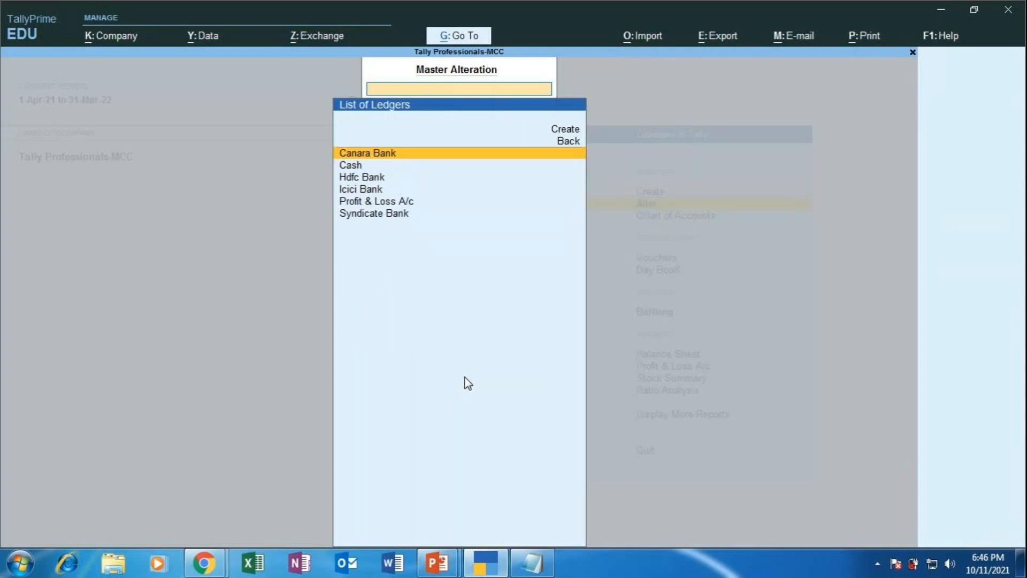
pyautogui.press('Up')
pyautogui.press('Up')
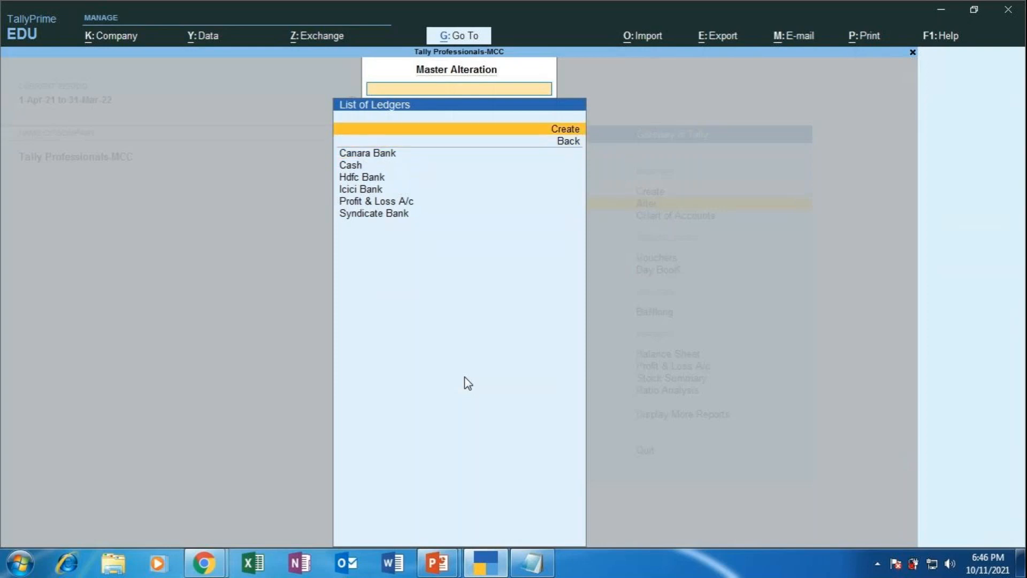
pyautogui.press('Return')
pyautogui.write('RENT P')
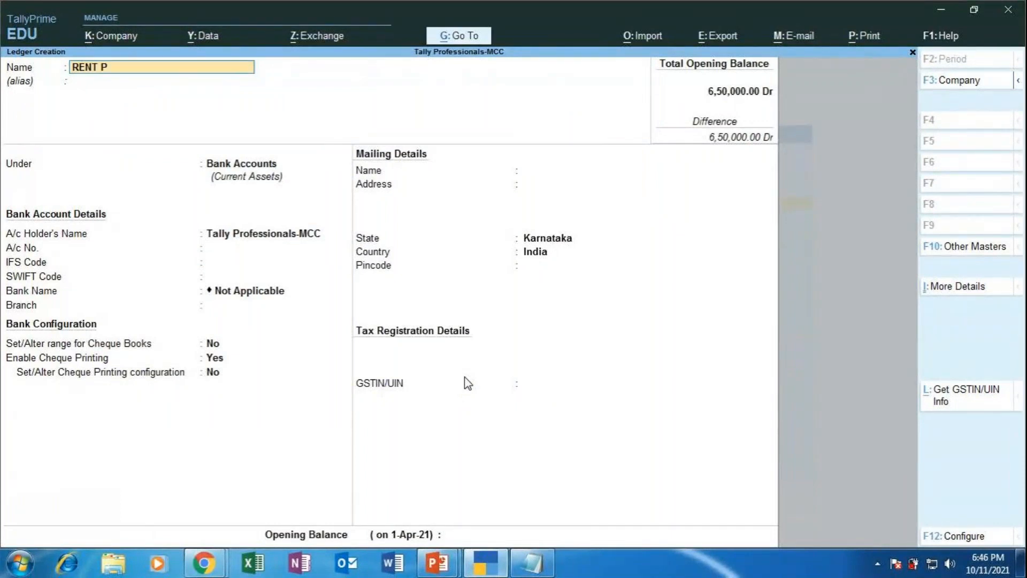
pyautogui.write('AID')
pyautogui.press('Return')
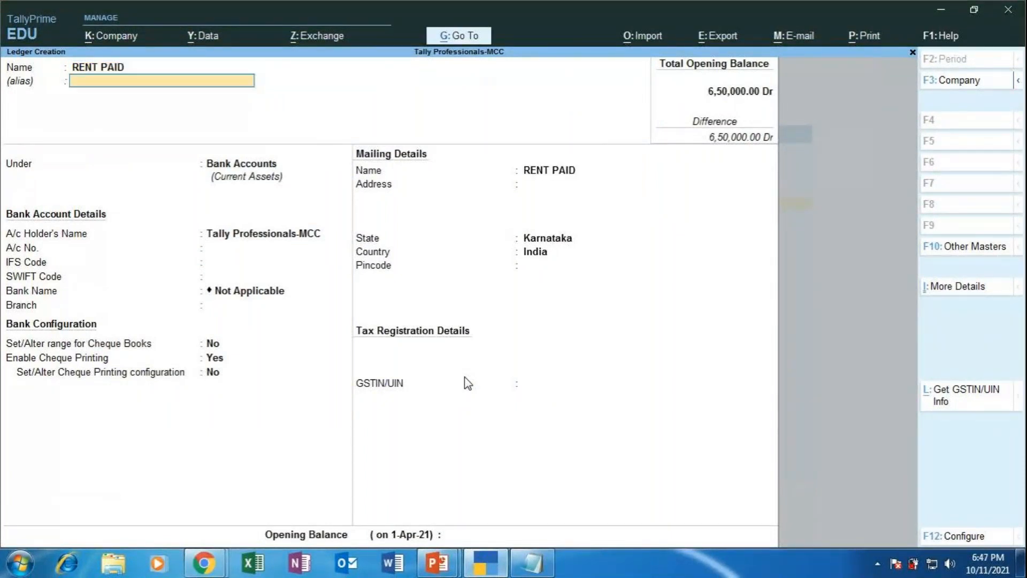
# - Place the RENT PAID ledger under Indirect Expenses and set GST and assessable value inclusion to Not Applicable
pyautogui.press('Return')
pyautogui.write('INDI')
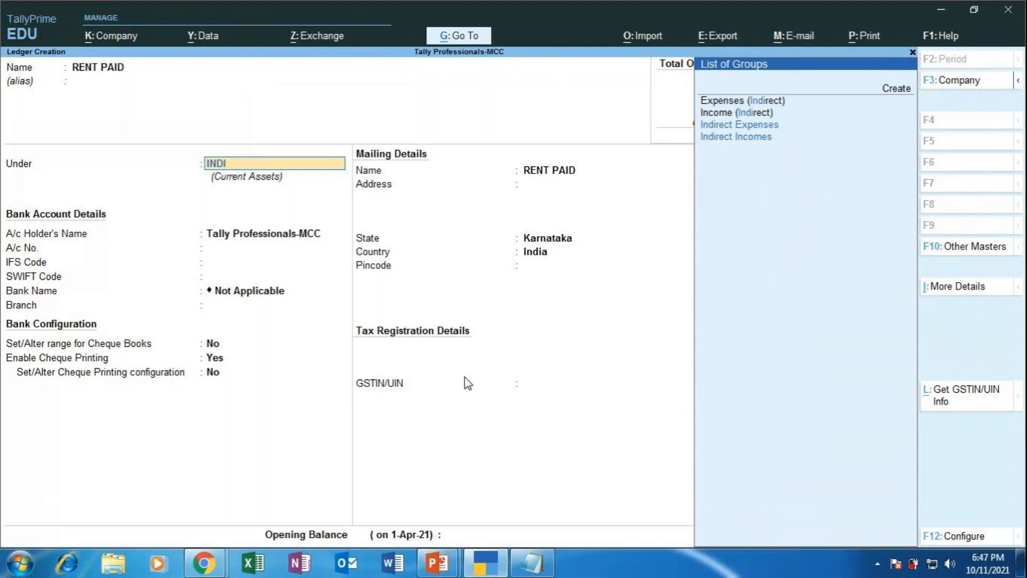
pyautogui.press('Return')
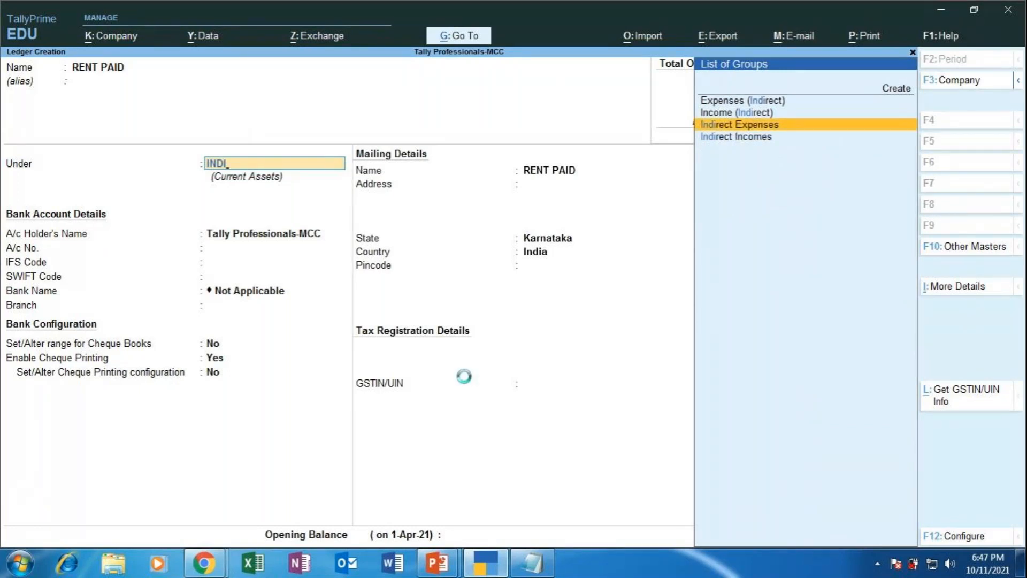
pyautogui.press('Return')
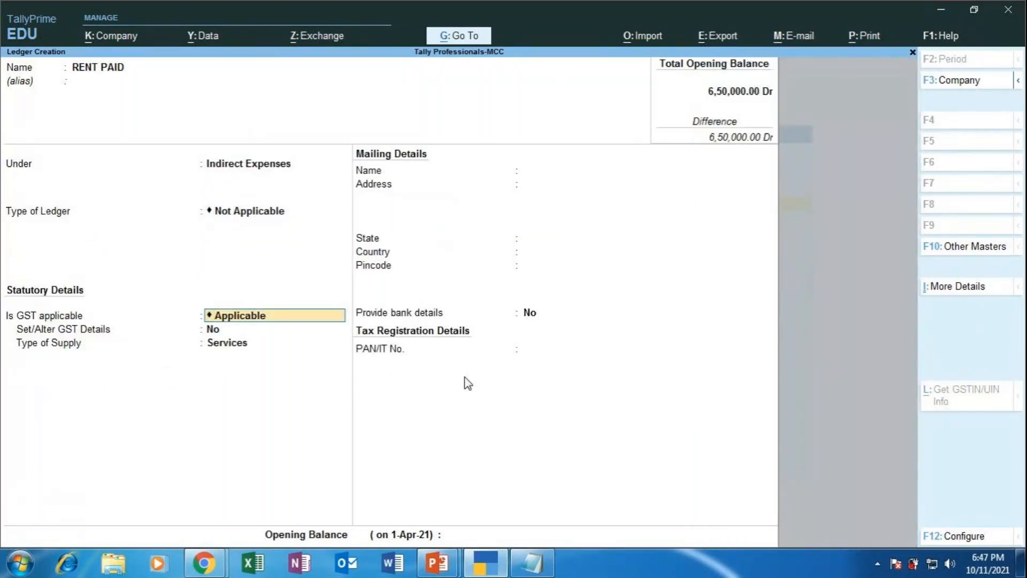
pyautogui.press('BackSpace')
pyautogui.press('Down')
pyautogui.press('Return')
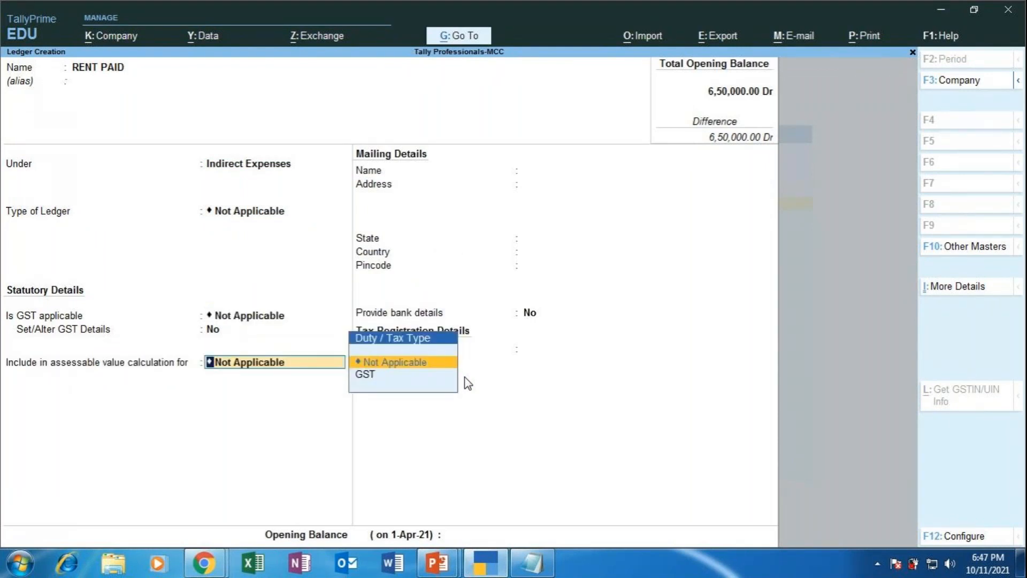
pyautogui.press('Return')
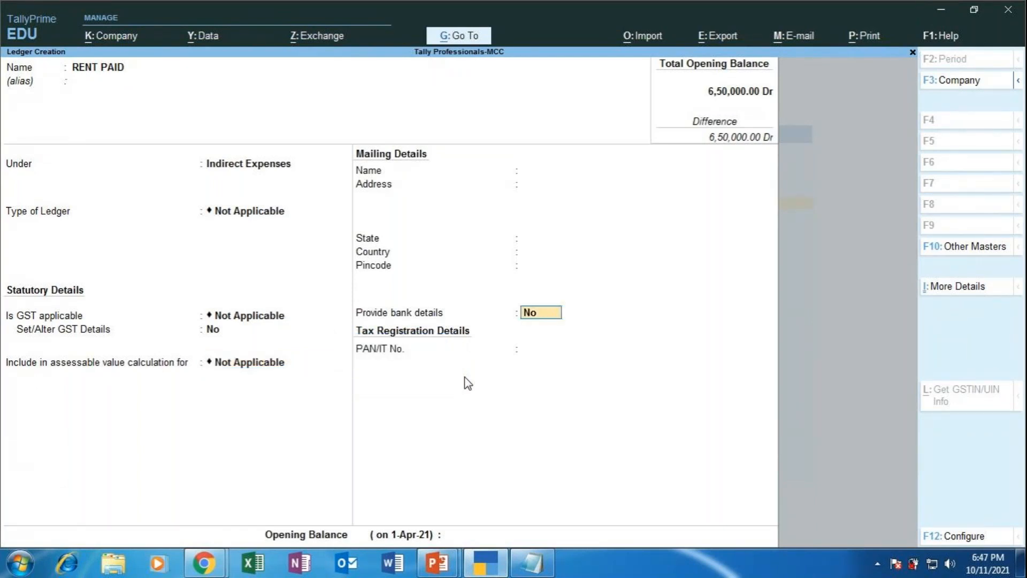
# - Set Apply Cost Centres for Ledgers to Yes in the ledger configuration and save the configuration
pyautogui.press('F12')
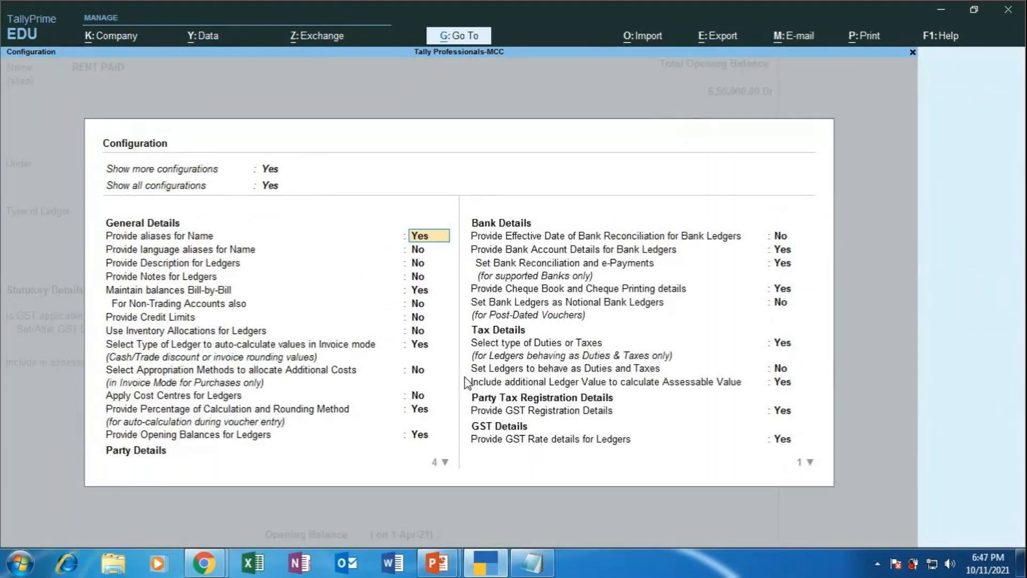
pyautogui.press('Return')
pyautogui.press('Return')
pyautogui.press('Return')
pyautogui.press('Return')
pyautogui.press('Return')
pyautogui.press('Return')
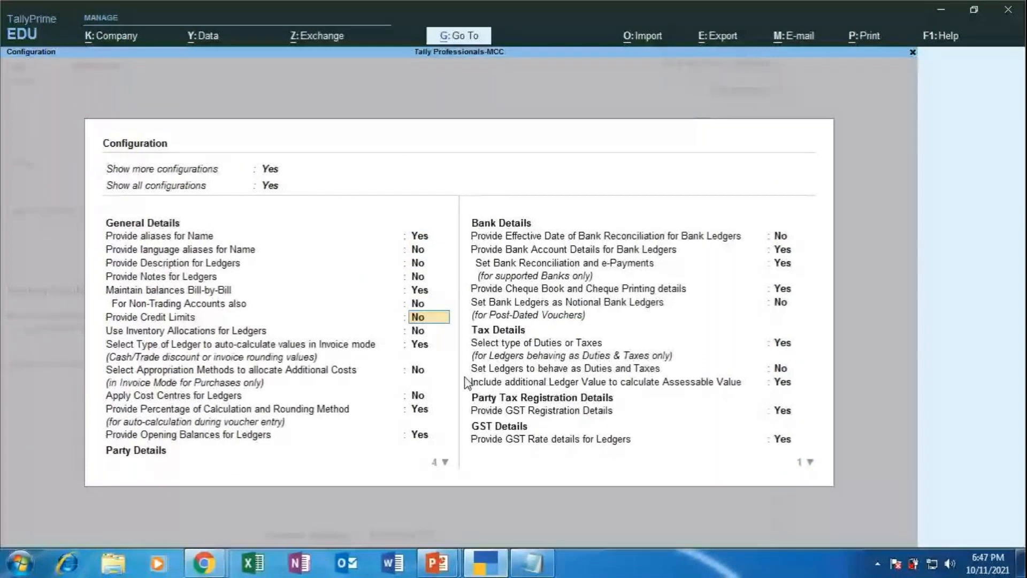
pyautogui.press('Return')
pyautogui.press('Return')
pyautogui.press('Return')
pyautogui.press('Return')
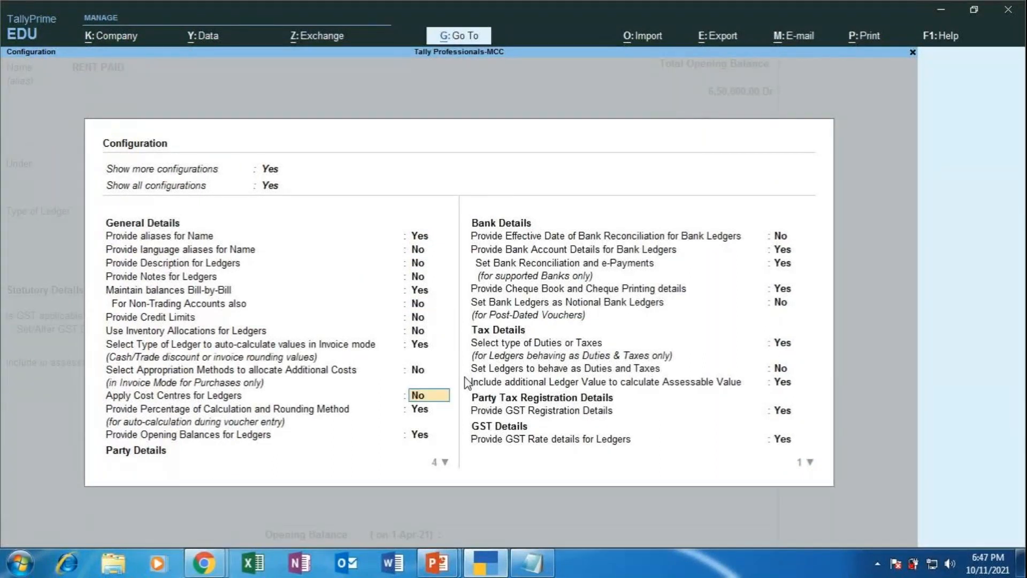
pyautogui.write('YES')
pyautogui.hotkey('ctrl', 'a')
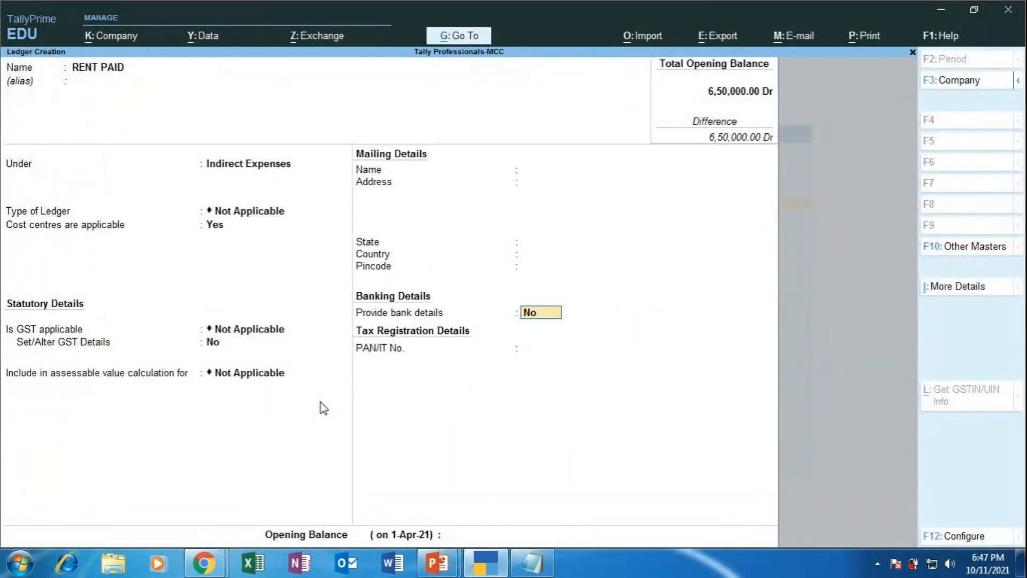
# - Keep cost centres applicable as Yes for RENT PAID, save the ledger without an opening balance and return to the Gateway of Tally
pyautogui.press('BackSpace')
pyautogui.press('BackSpace')
pyautogui.press('BackSpace')
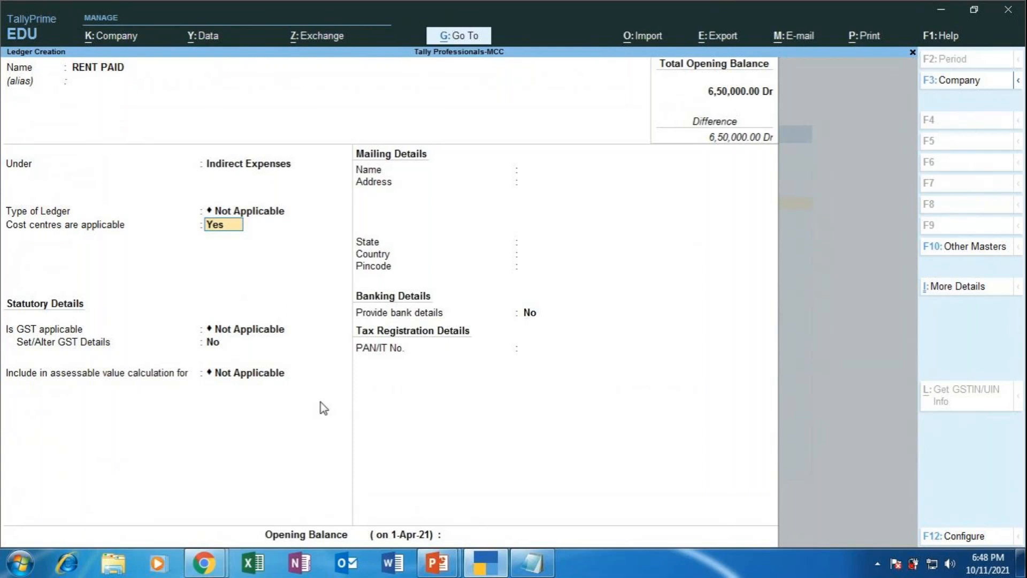
pyautogui.press('Return')
pyautogui.press('Return')
pyautogui.press('Return')
pyautogui.press('Return')
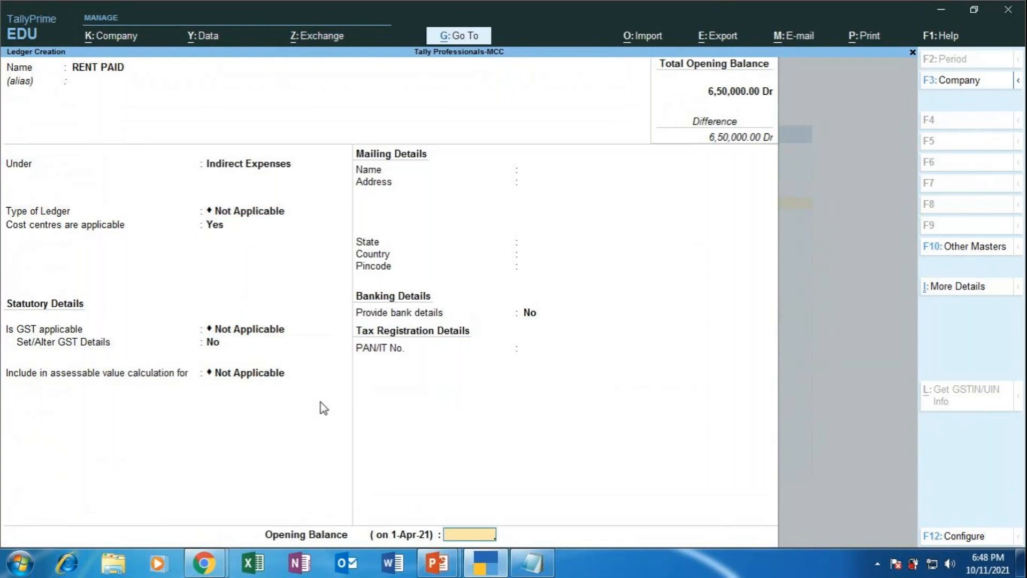
pyautogui.press('Return')
pyautogui.press('Return')
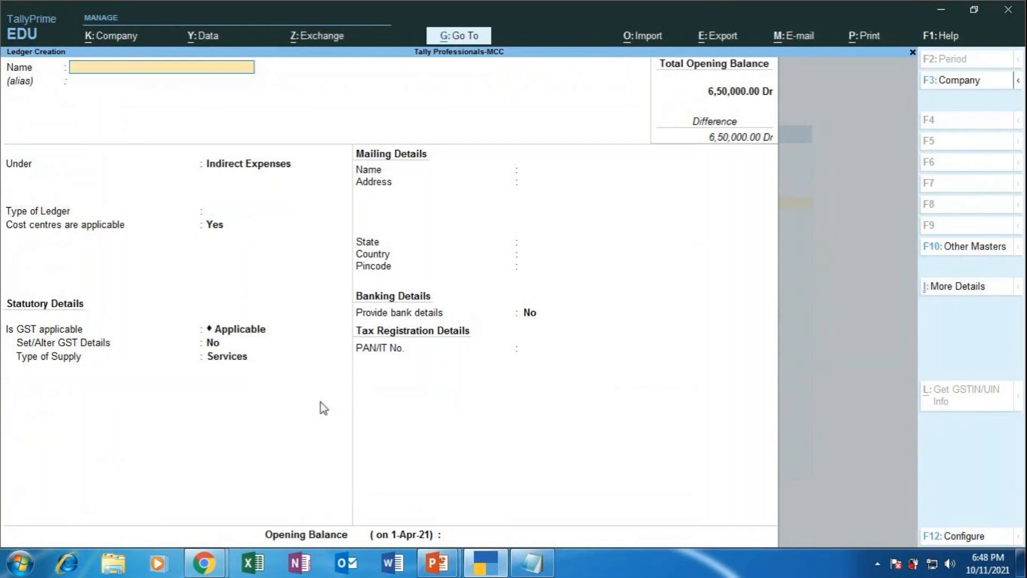
pyautogui.press('Escape')
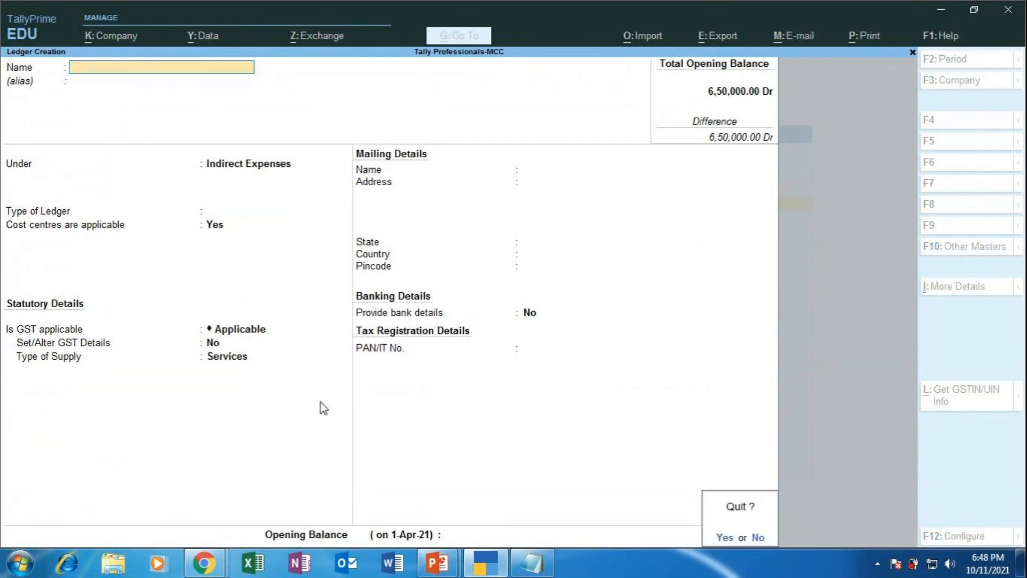
pyautogui.press('Return')
pyautogui.press('Escape')
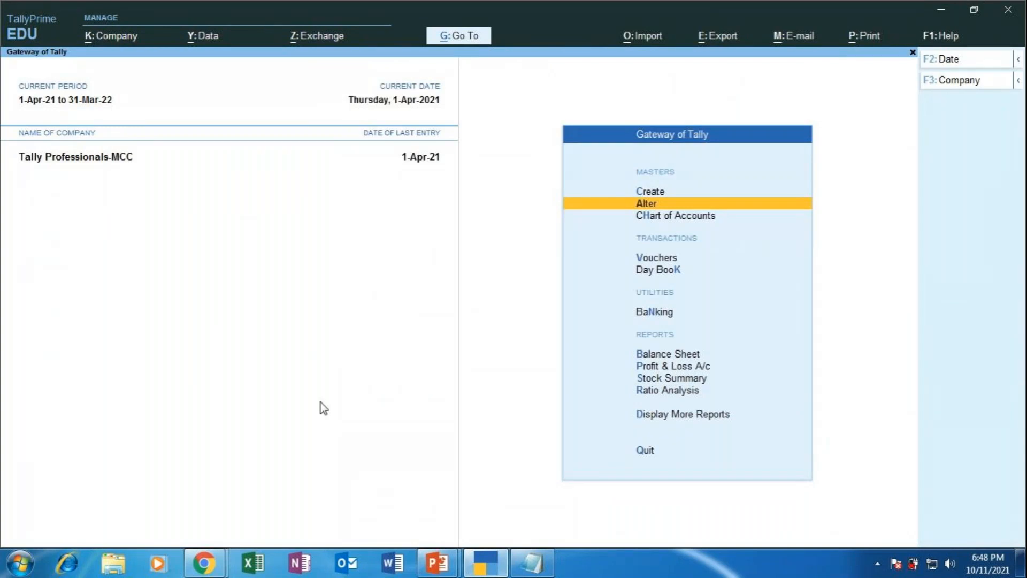
# - Open a new payment voucher and debit RENT PAID with 30,000
pyautogui.press('Down')
pyautogui.press('Down')
pyautogui.press('Return')
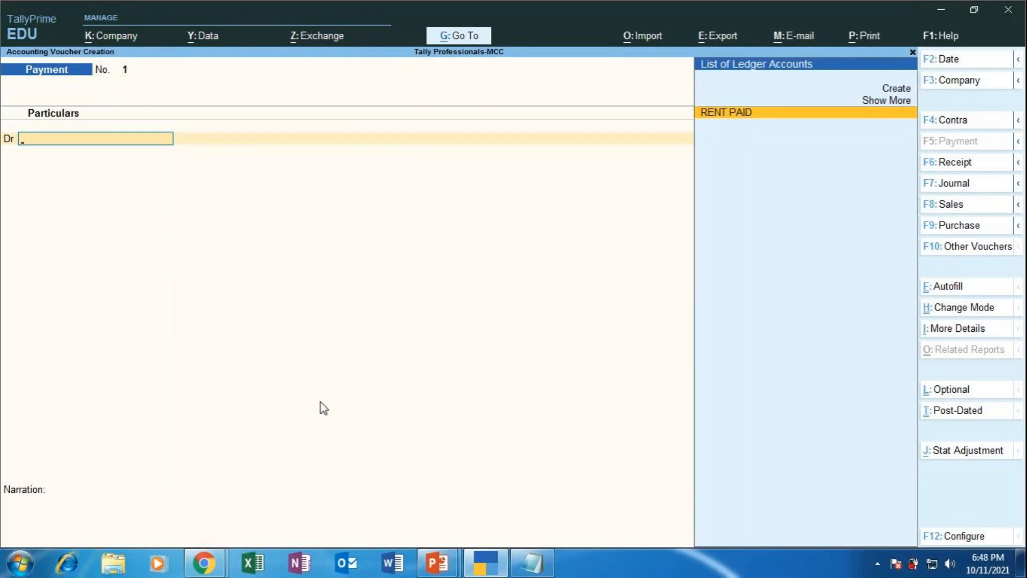
pyautogui.press('Return')
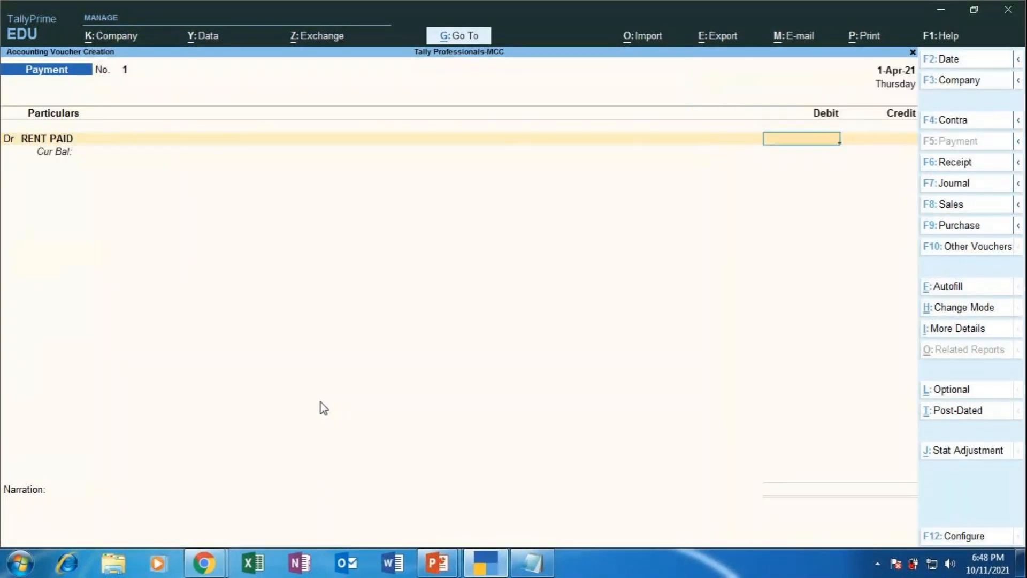
pyautogui.write('30000')
pyautogui.press('Return')
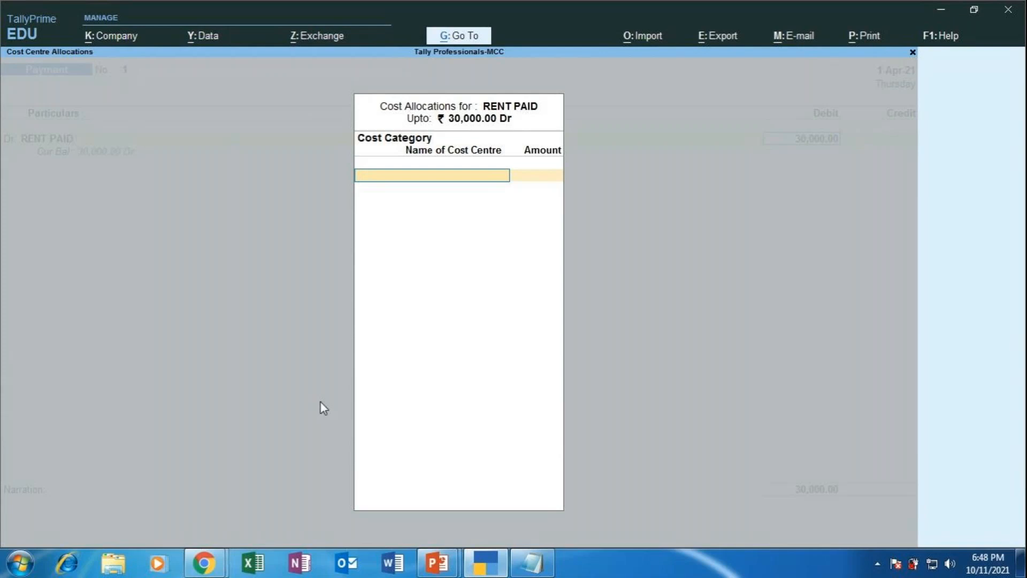
# - Switch to the GoToMeeting window in Chrome, check the meeting chat for messages, close it and return to TallyPrime
pyautogui.click(204, 561)
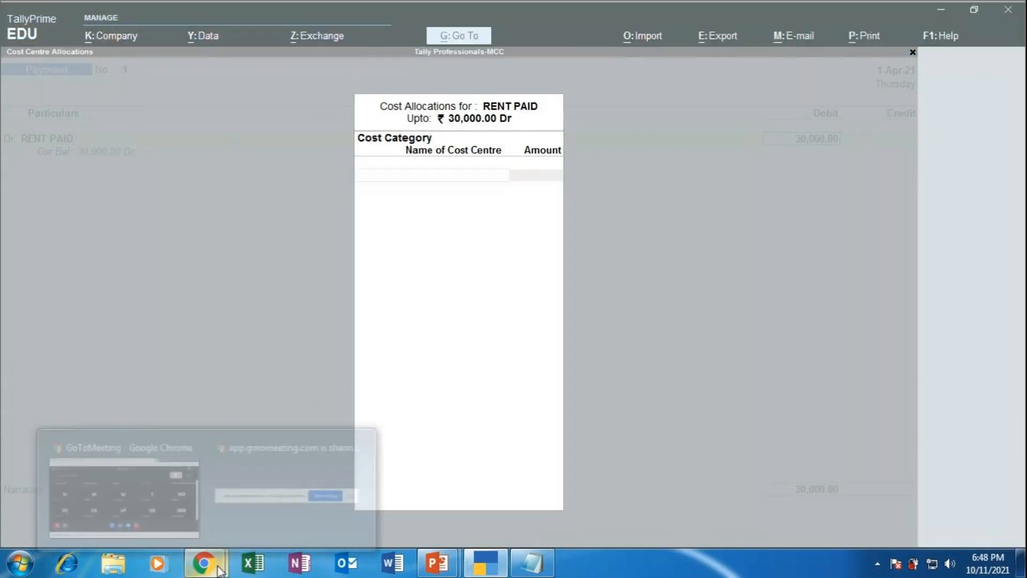
pyautogui.click(142, 488)
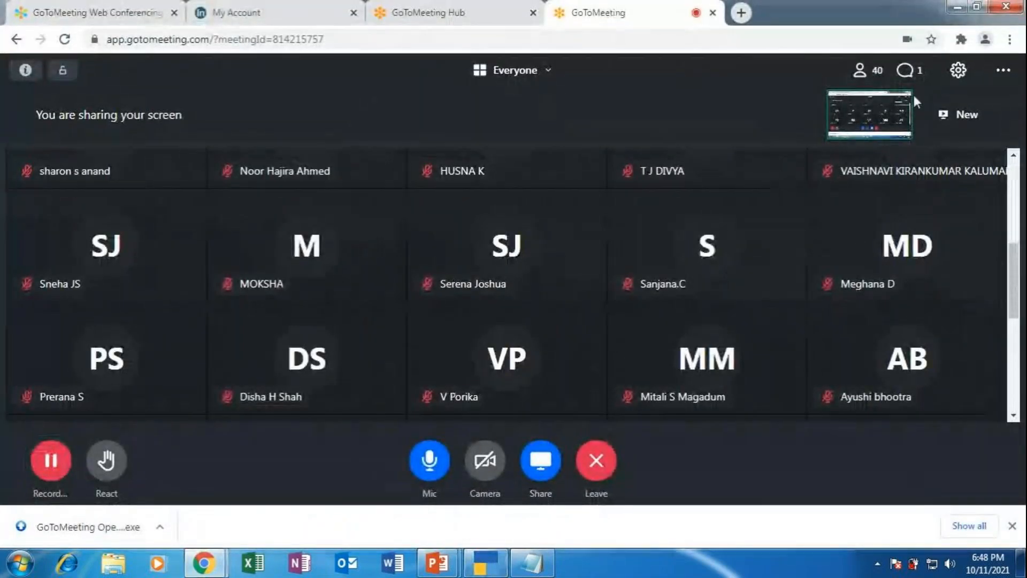
pyautogui.click(912, 74)
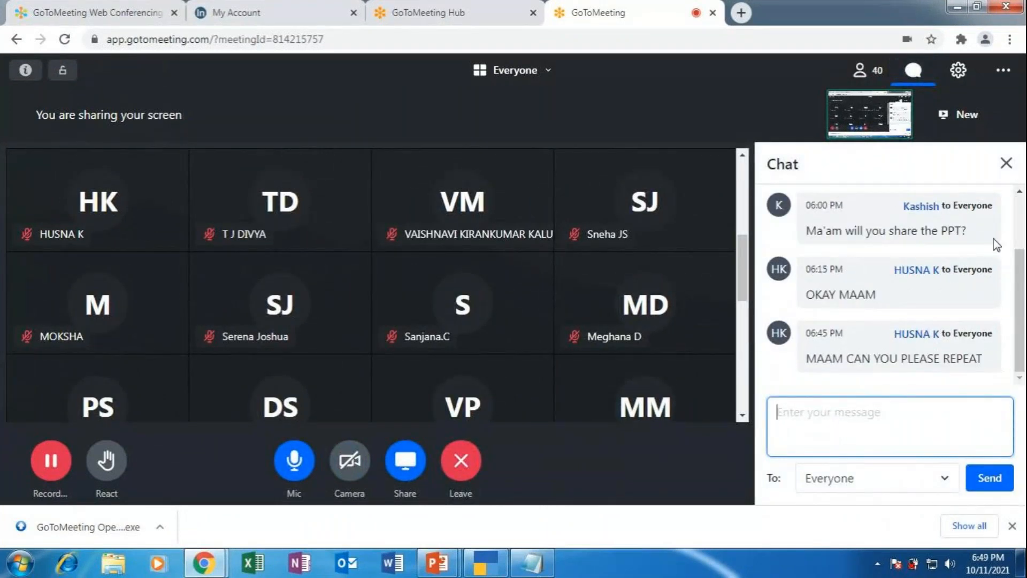
pyautogui.click(1006, 163)
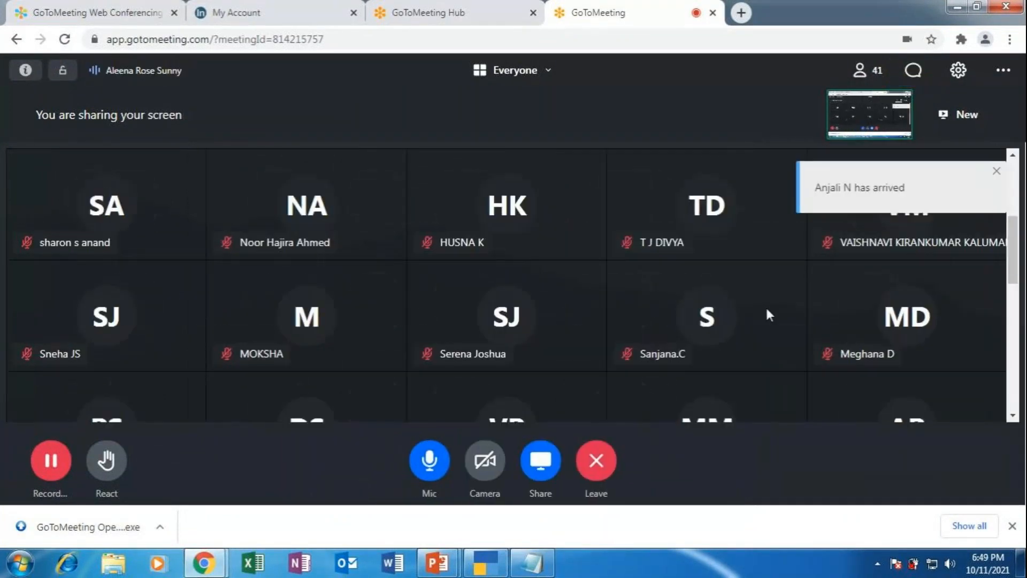
pyautogui.click(485, 562)
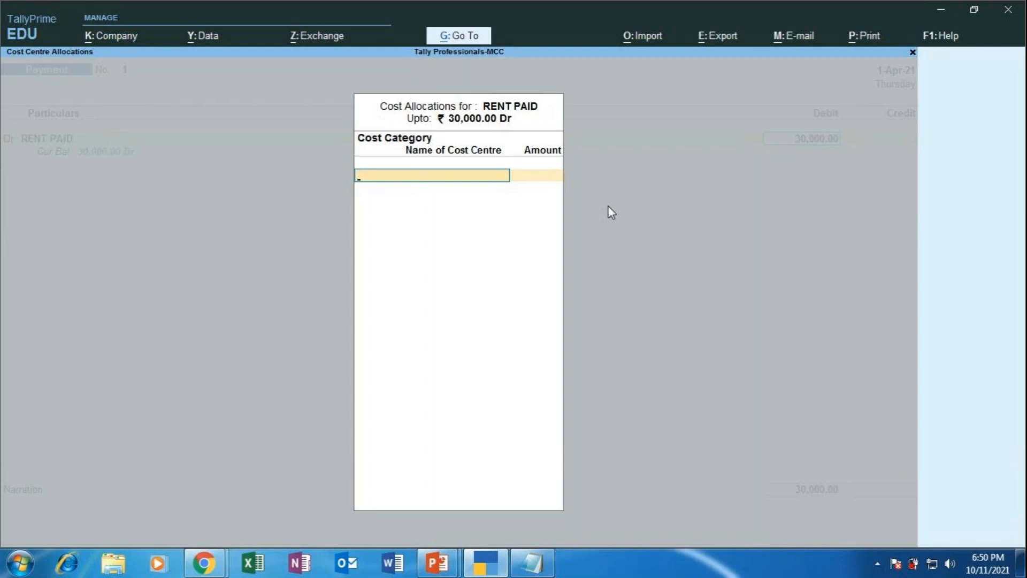
# - Open the existing RENT PAID ledger for alteration from within the payment voucher
pyautogui.press('Escape')
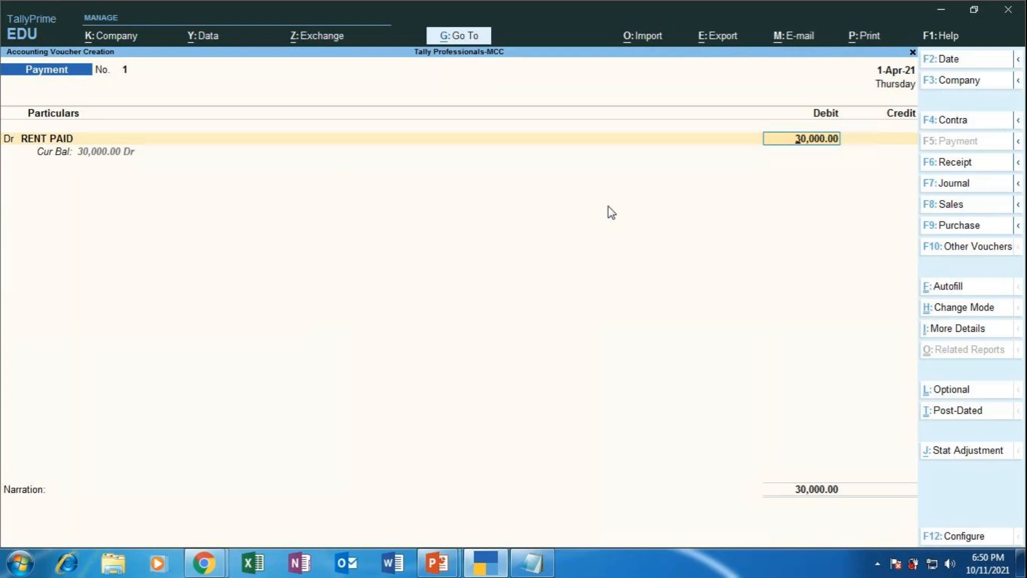
pyautogui.press('Return')
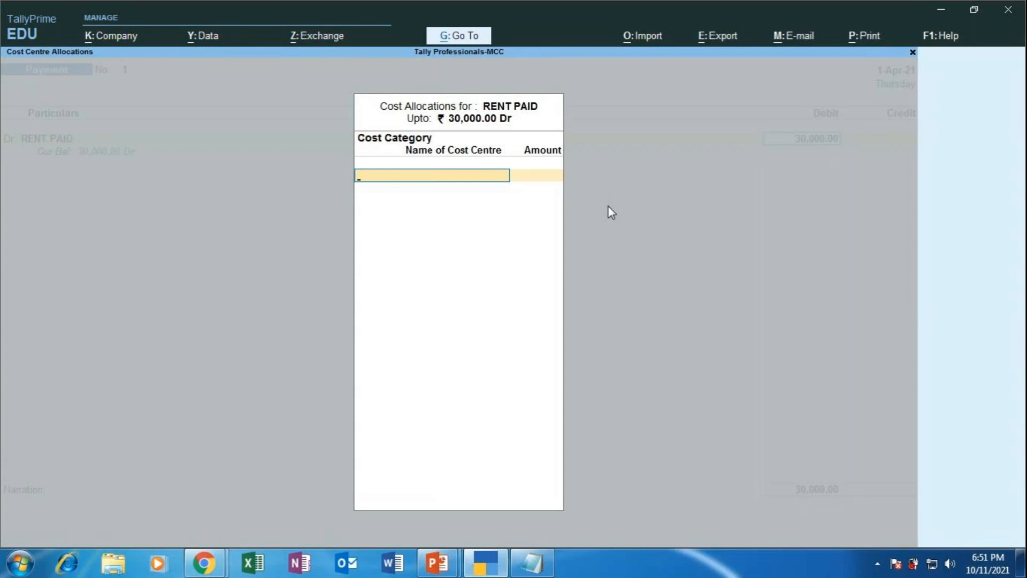
pyautogui.hotkey('alt', 'g')
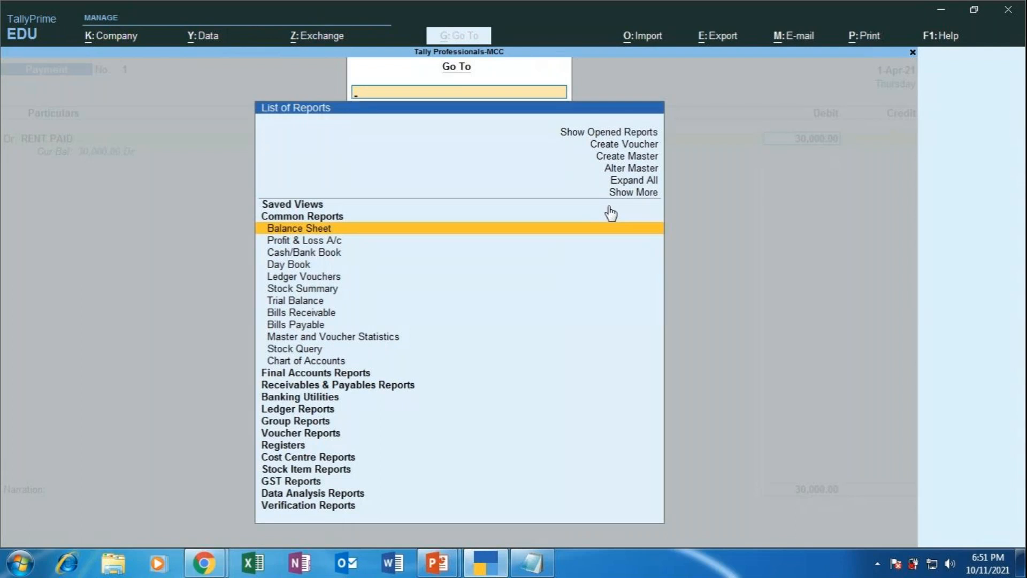
pyautogui.press('Up')
pyautogui.press('Up')
pyautogui.press('Up')
pyautogui.press('Up')
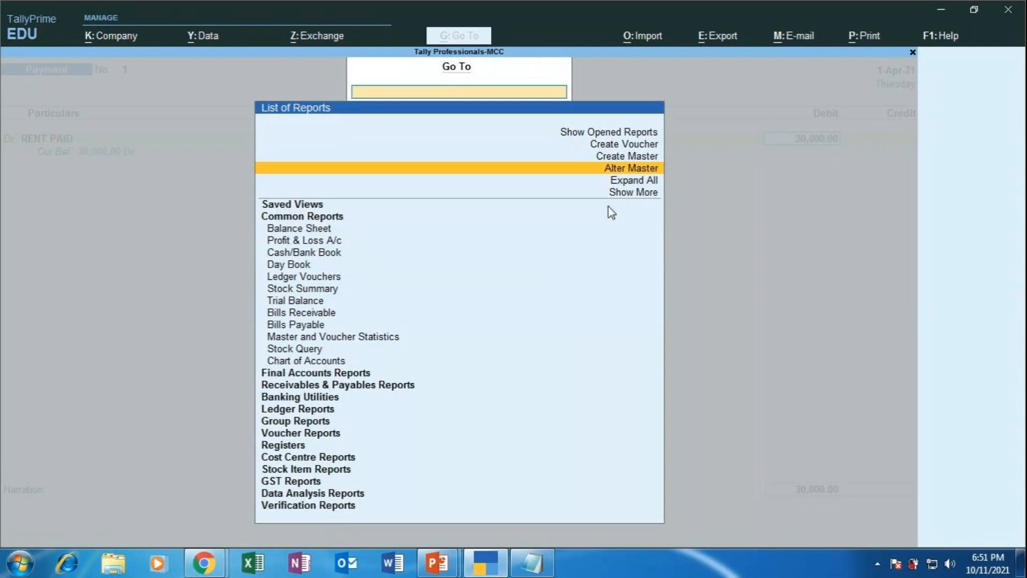
pyautogui.press('Return')
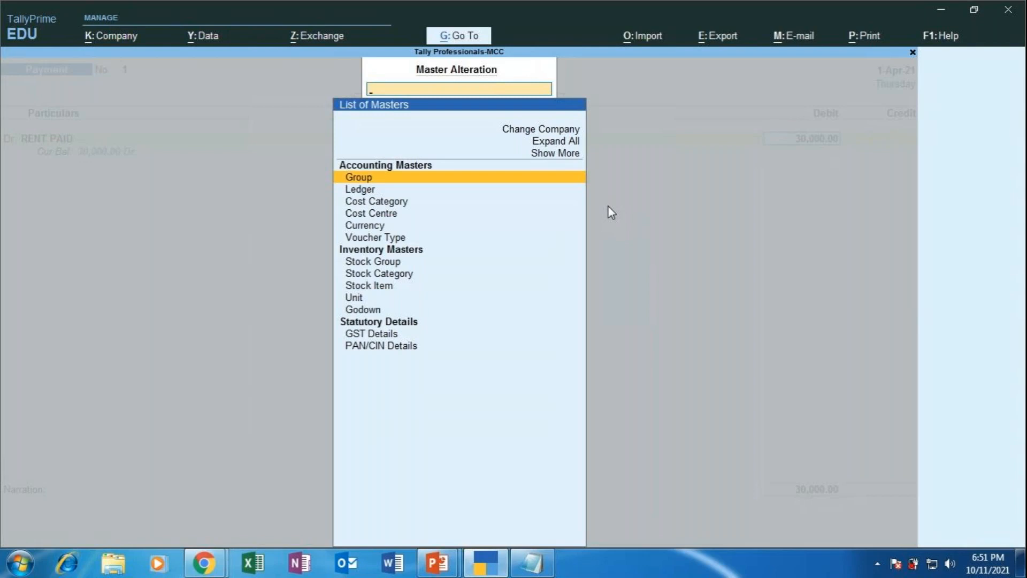
pyautogui.press('Down')
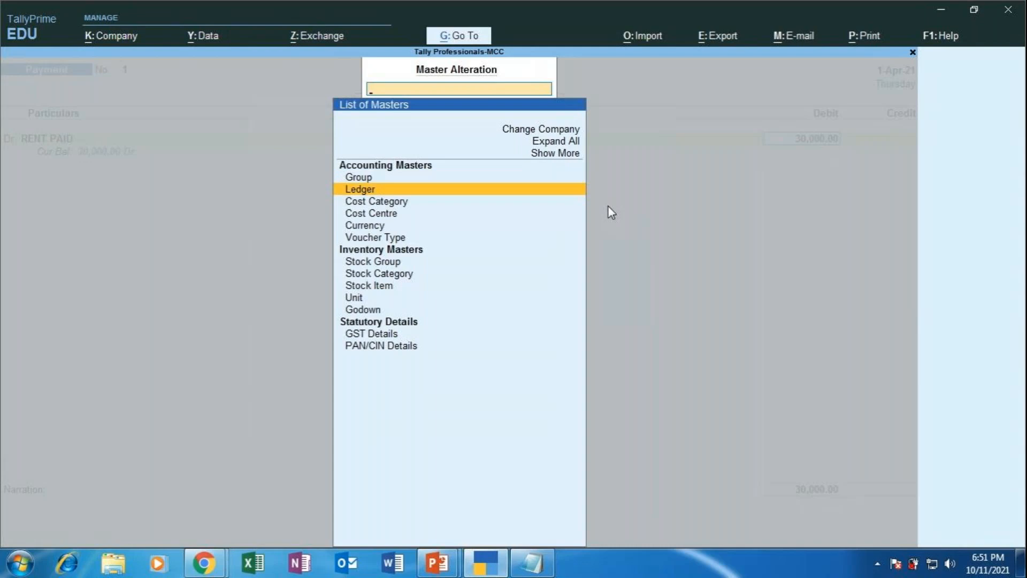
pyautogui.press('Return')
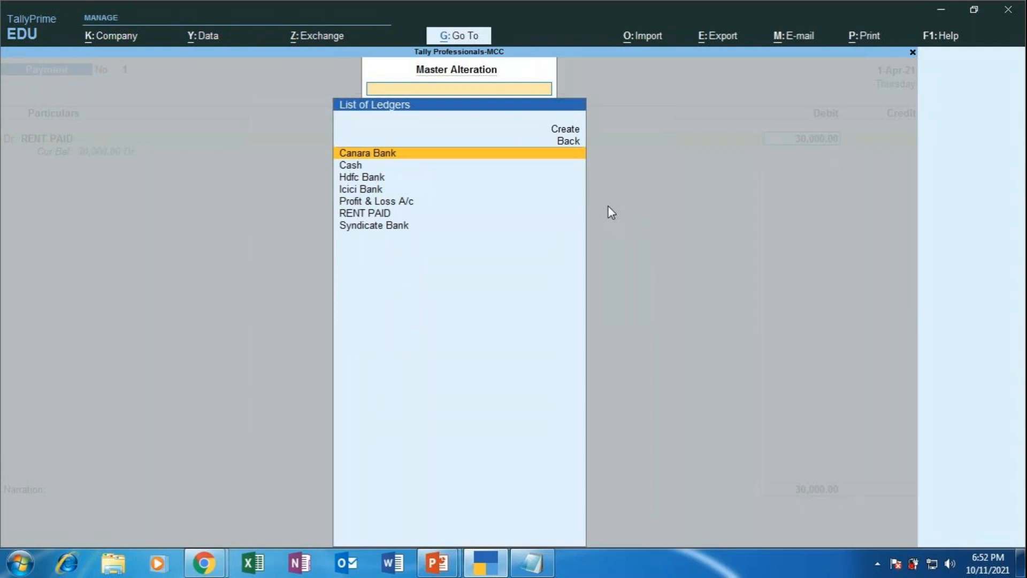
pyautogui.press('Down')
pyautogui.press('Down')
pyautogui.press('Down')
pyautogui.press('Down')
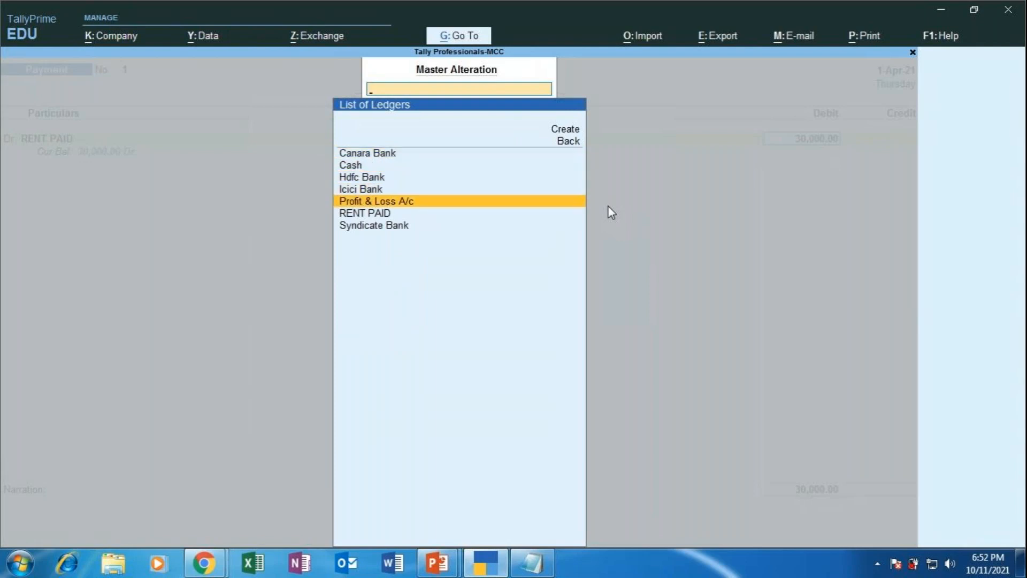
pyautogui.press('Down')
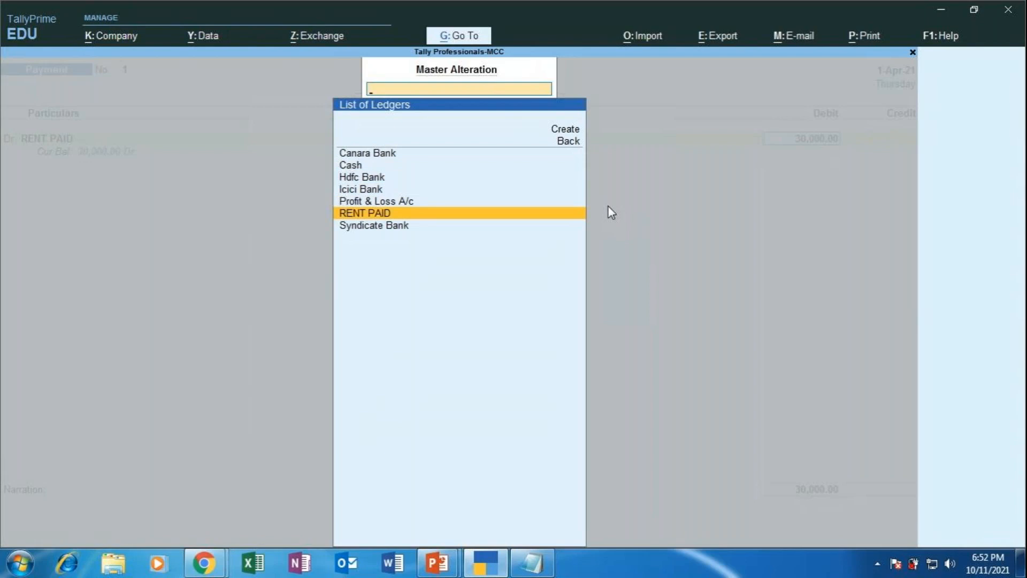
pyautogui.press('Return')
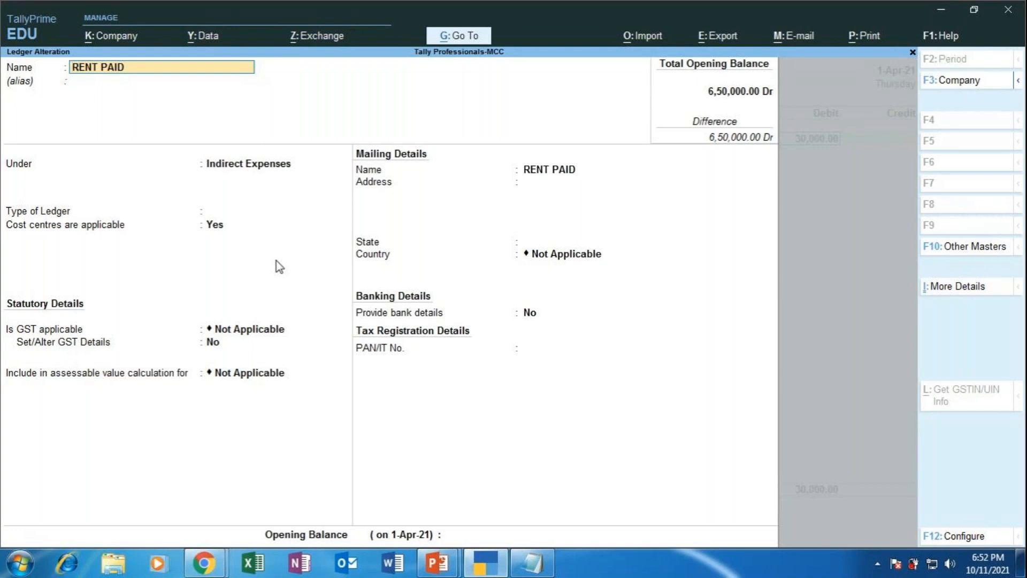
# - Set RENT PAID's type of ledger to Not Applicable, keep cost centres applicable as Yes, save it and return to the payment voucher
pyautogui.press('Return')
pyautogui.press('Return')
pyautogui.press('Return')
pyautogui.press('Return')
pyautogui.press('Return')
pyautogui.press('Return')
pyautogui.press('Return')
pyautogui.press('Return')
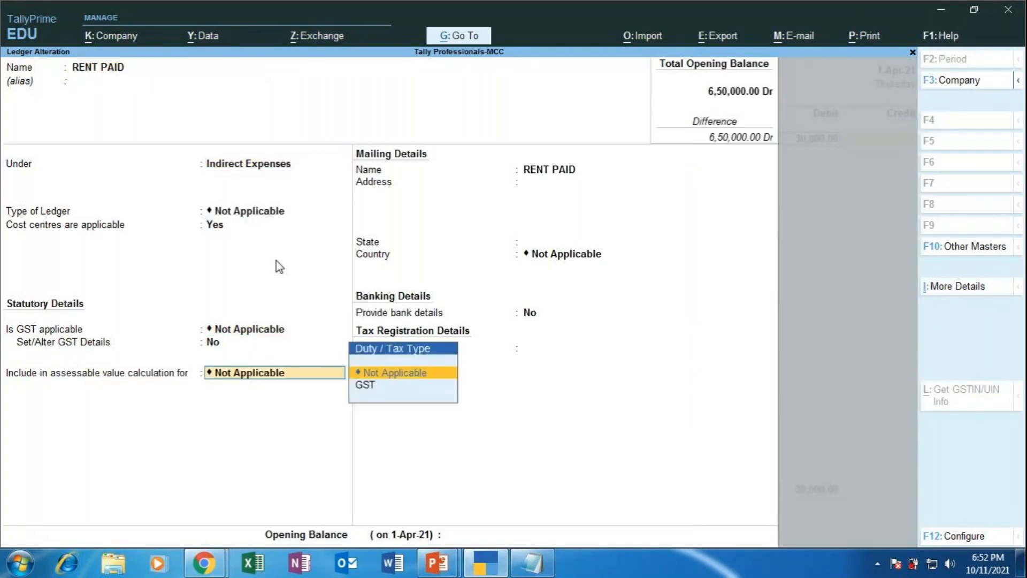
pyautogui.press('Return')
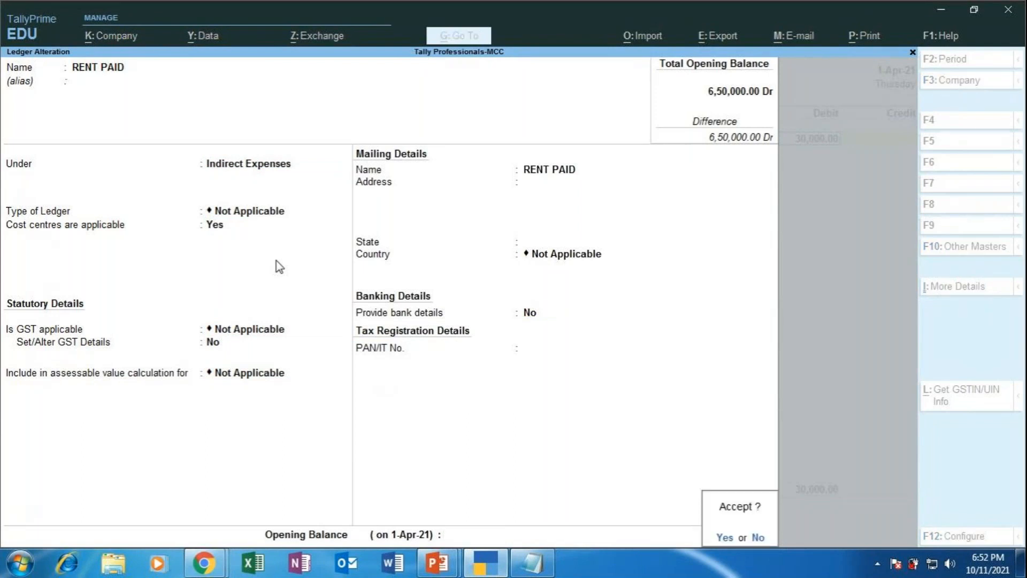
pyautogui.press('Return')
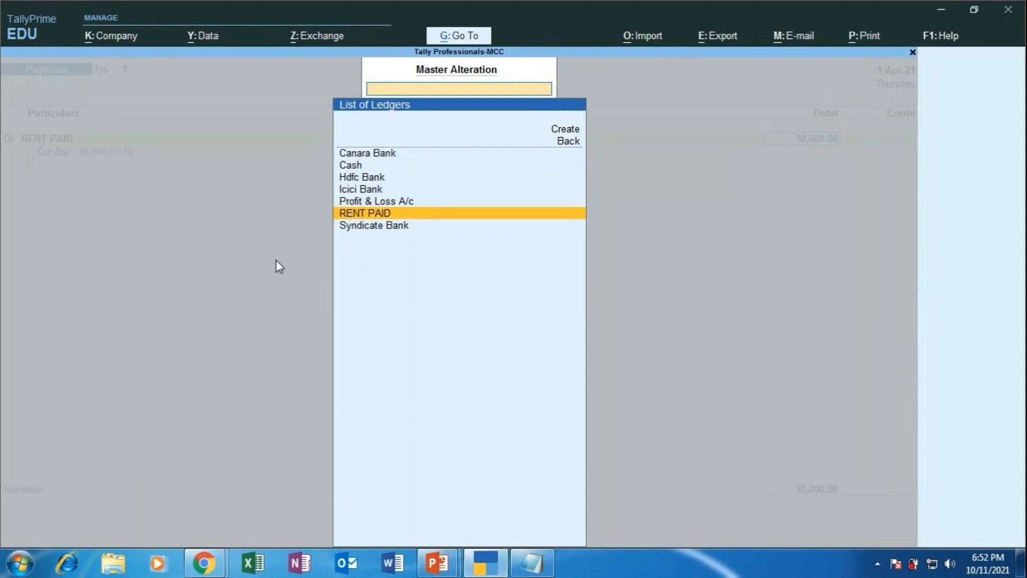
pyautogui.press('Escape')
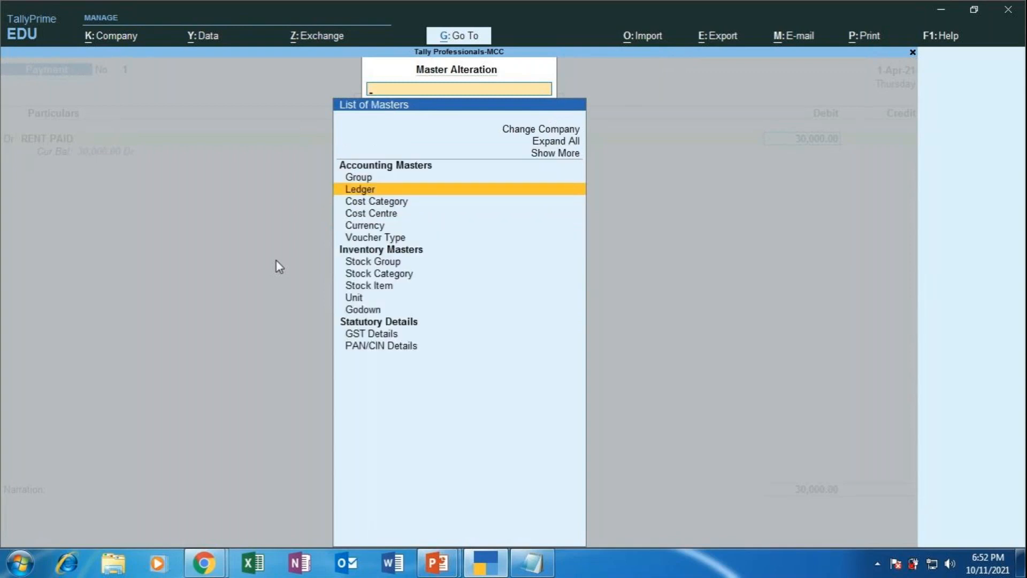
pyautogui.press('Escape')
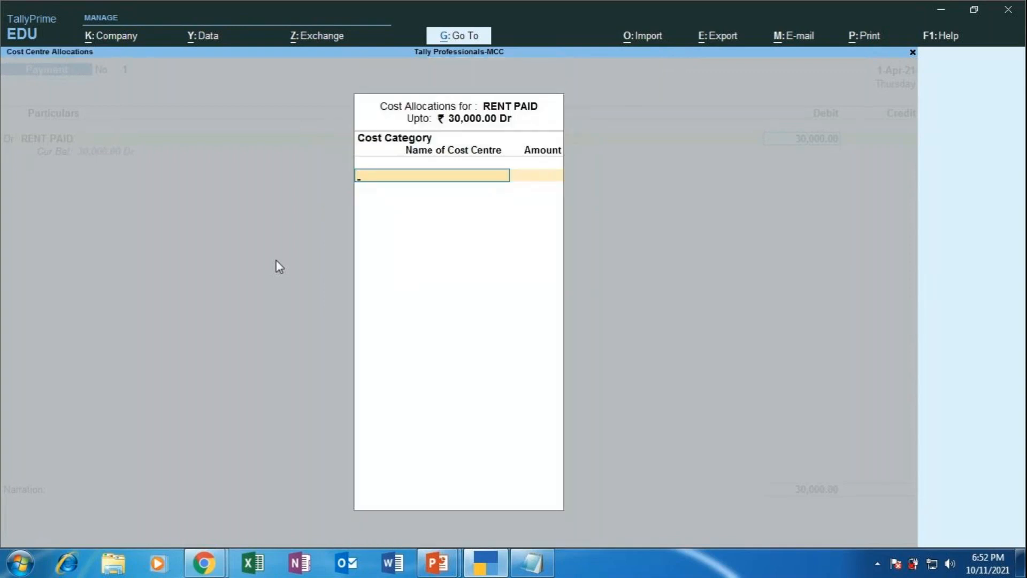
# - Reopen the cost allocations for RENT PAID and allocate 30,000 to cost centre JAYANAGAR under category BANGALORE
pyautogui.press('Escape')
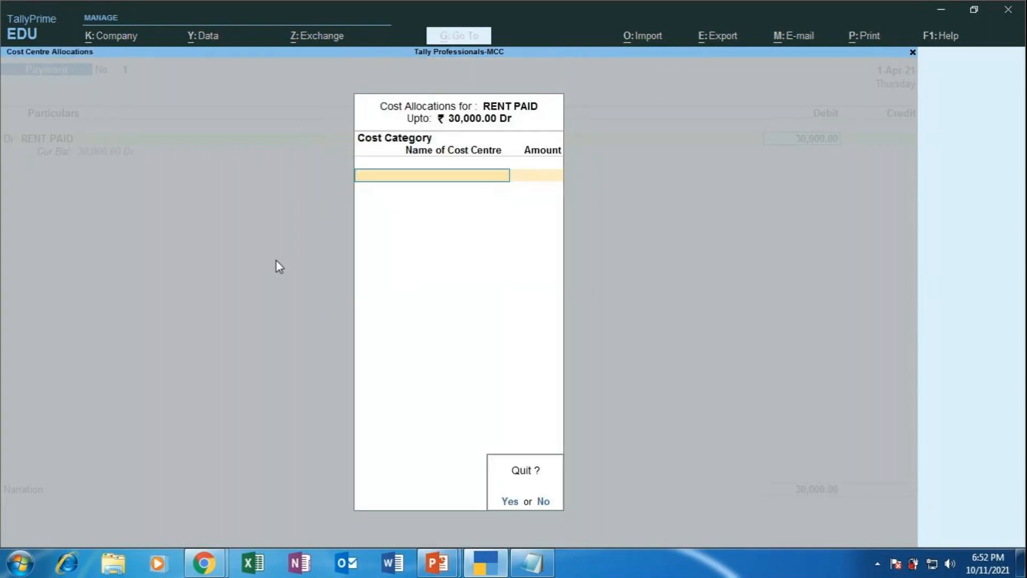
pyautogui.press('y')
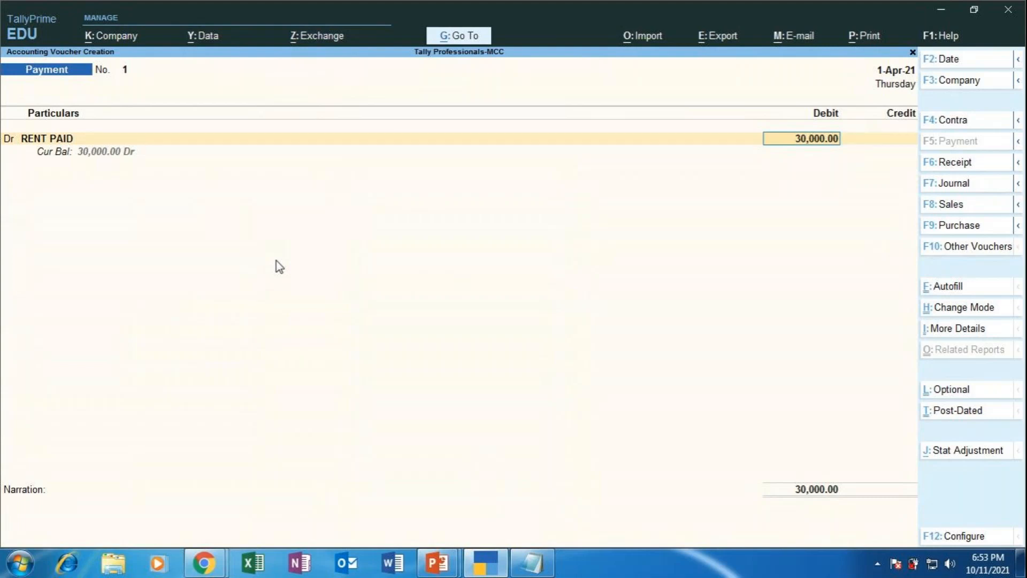
pyautogui.press('Return')
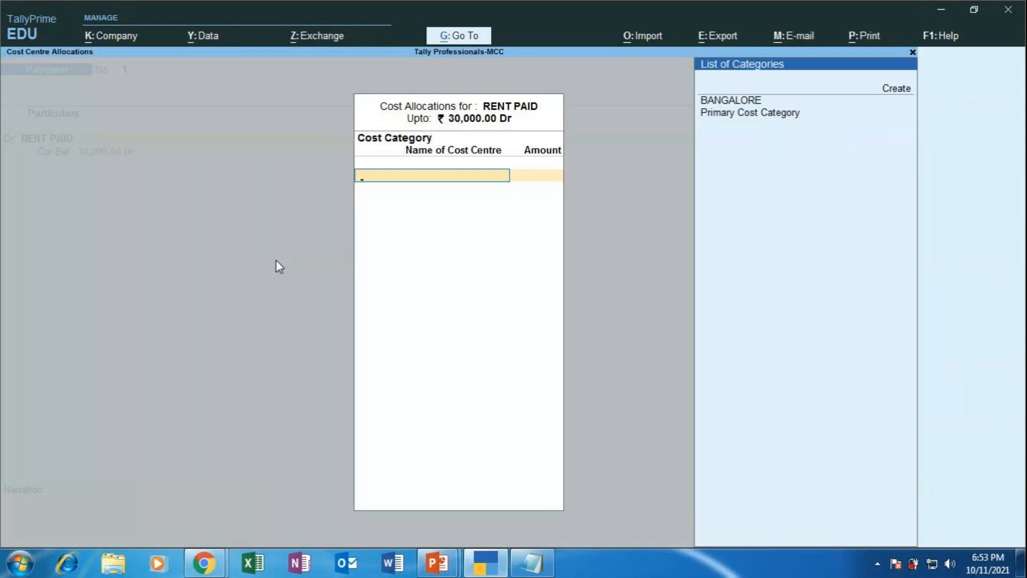
pyautogui.press('Down')
pyautogui.press('Down')
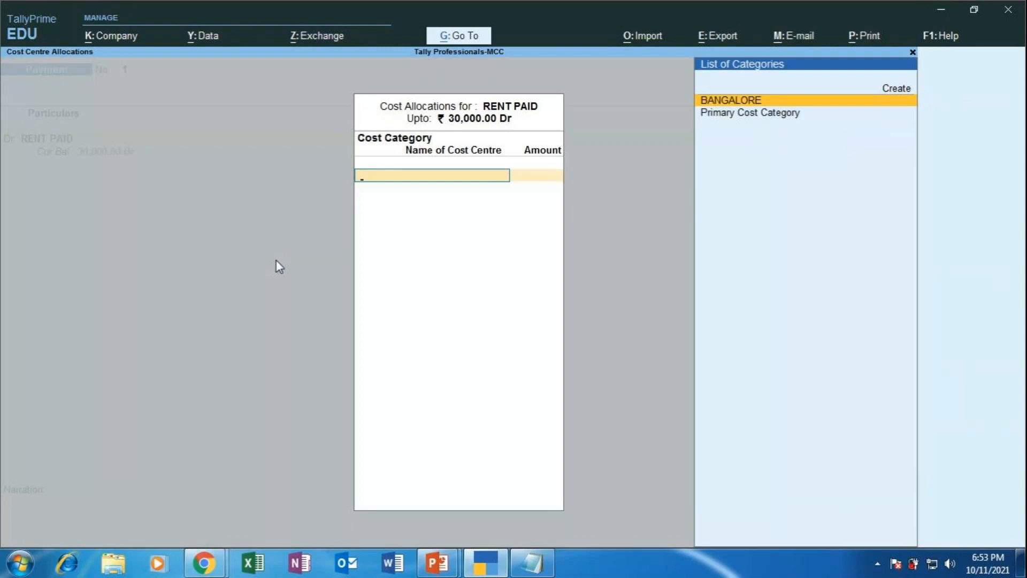
pyautogui.press('Return')
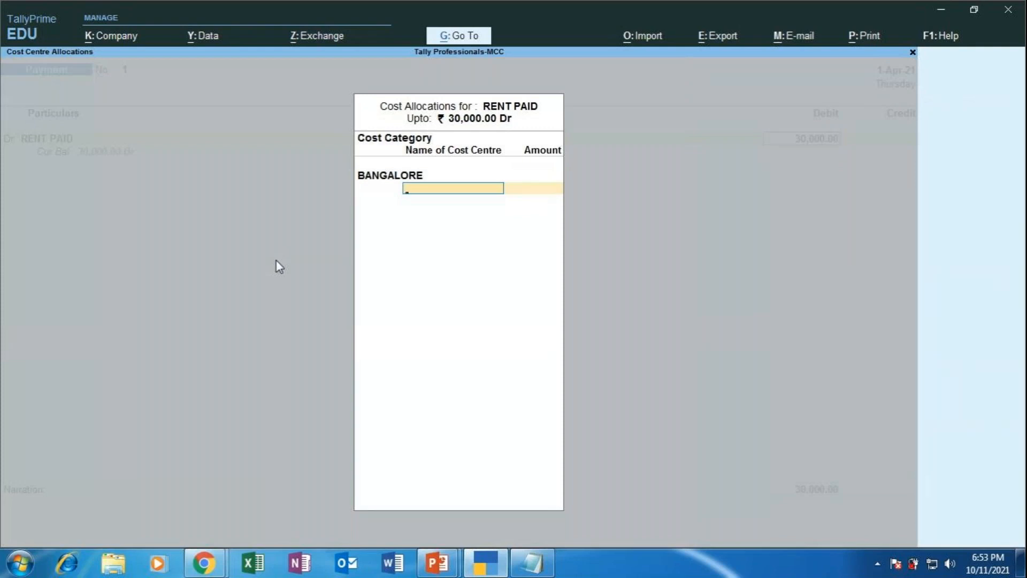
pyautogui.press('space')
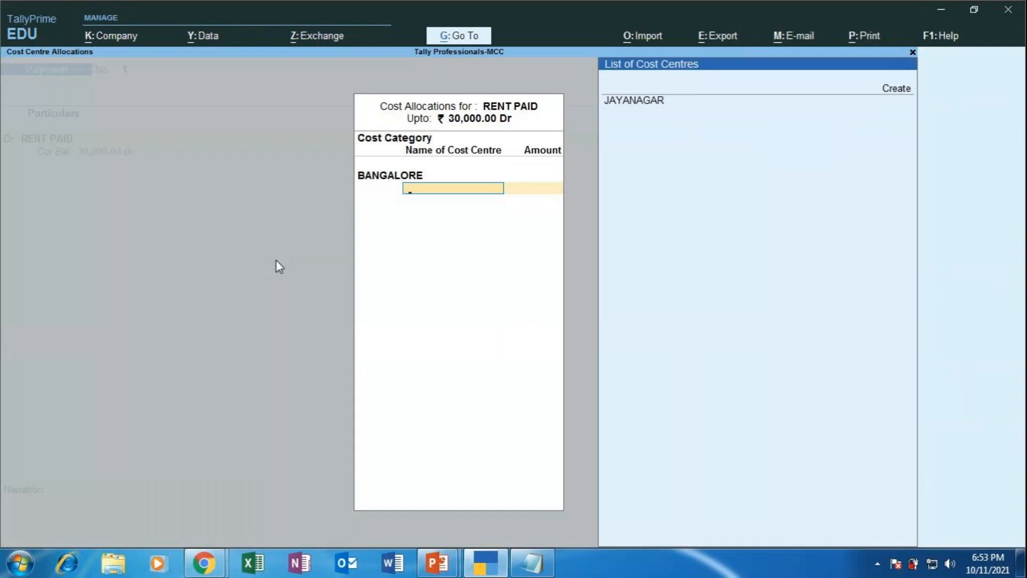
pyautogui.press('Down')
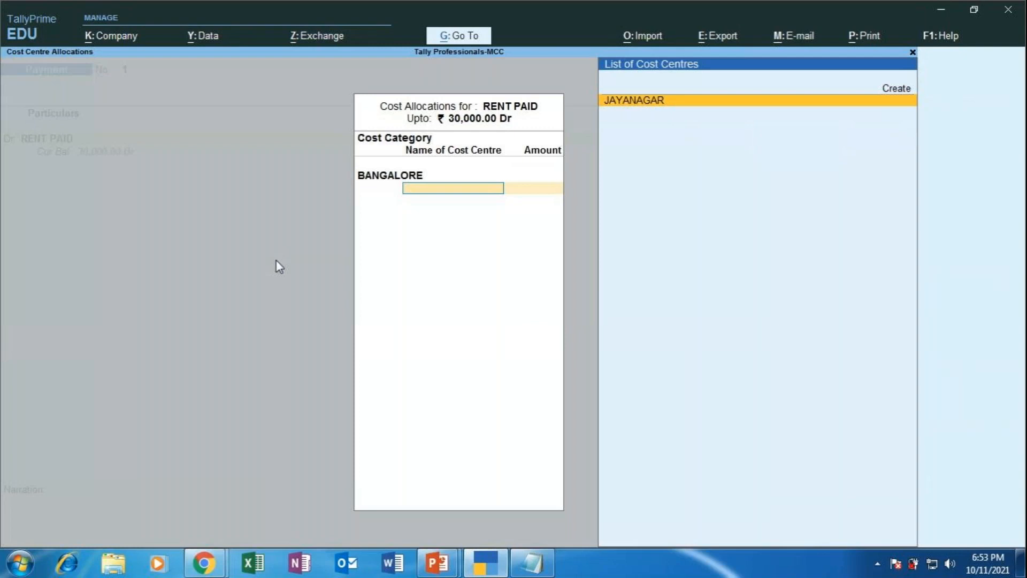
pyautogui.press('Return')
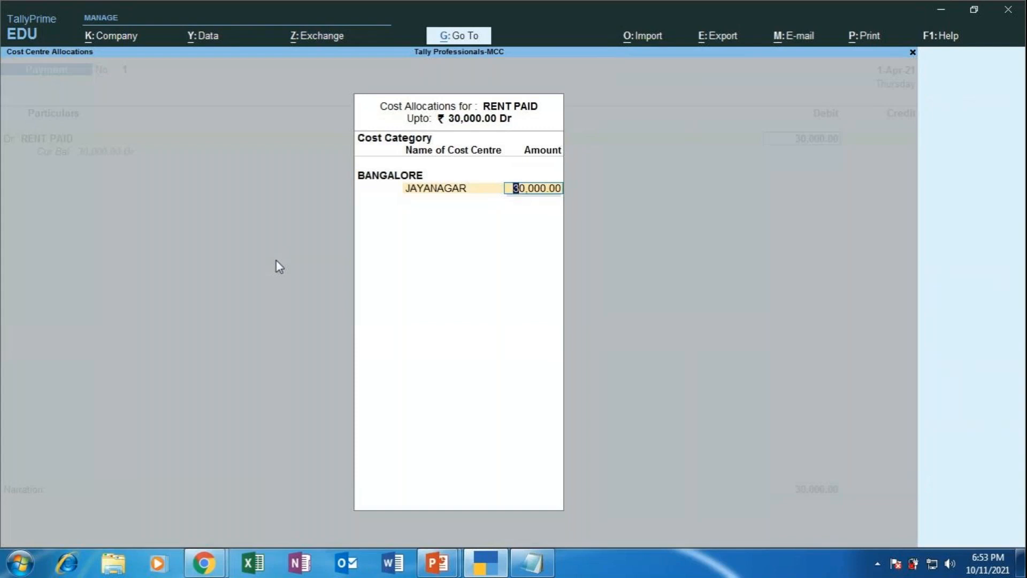
pyautogui.press('Return')
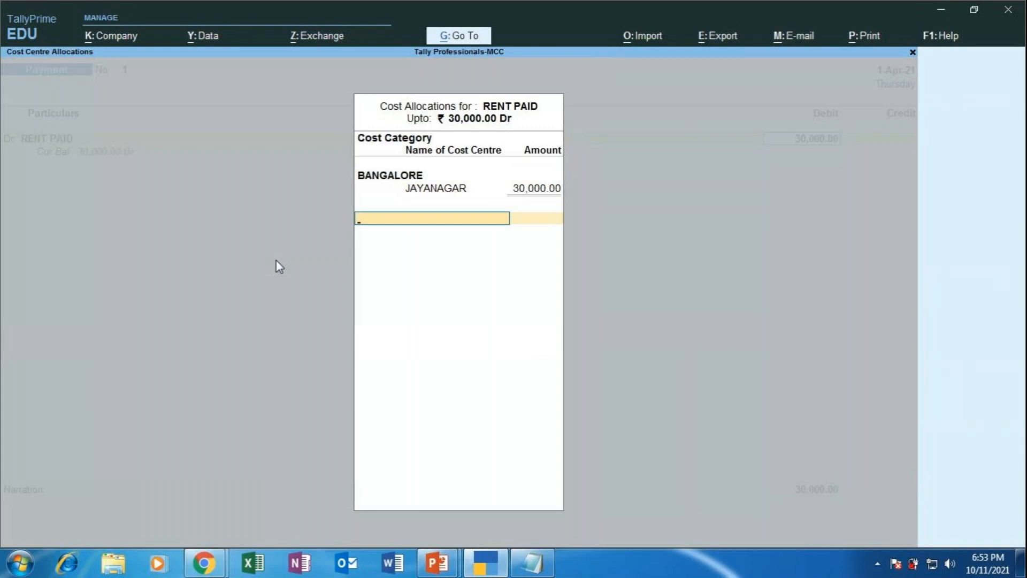
pyautogui.press('Return')
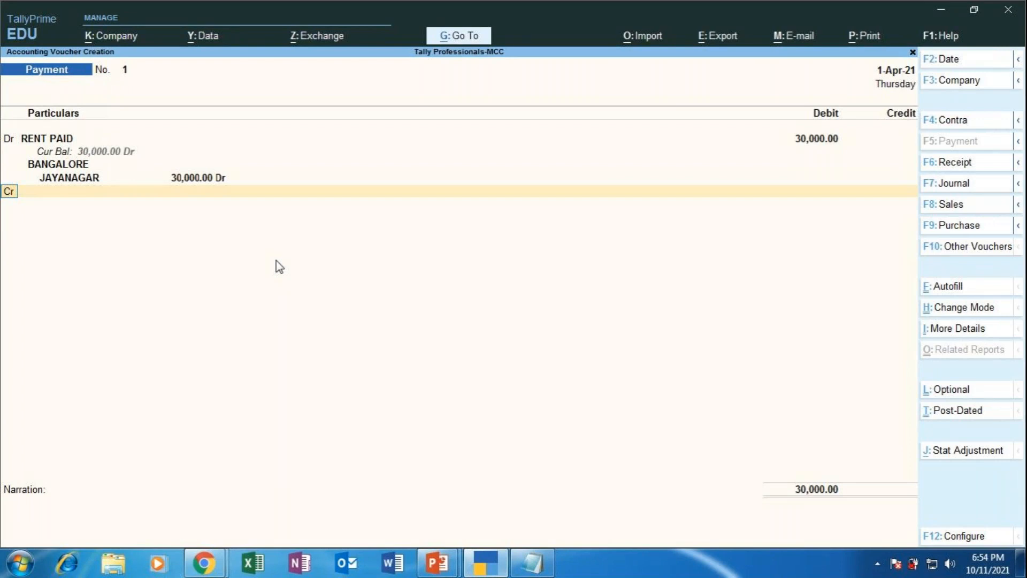
# - Add a second debit line to the payment voucher and start a new ledger for it named COMMISSION PAID
pyautogui.write('DR')
pyautogui.press('Return')
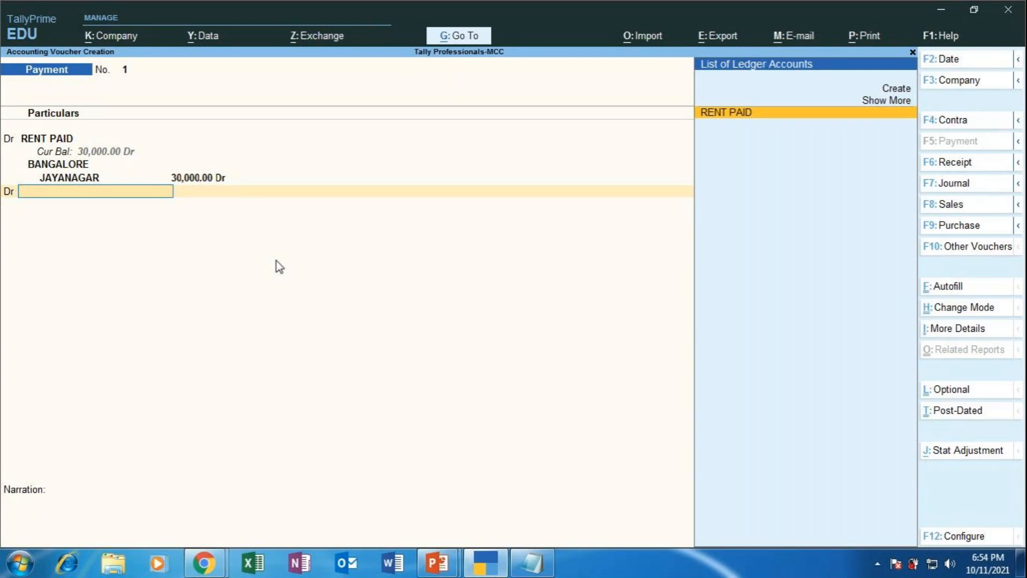
pyautogui.press('Up')
pyautogui.press('Up')
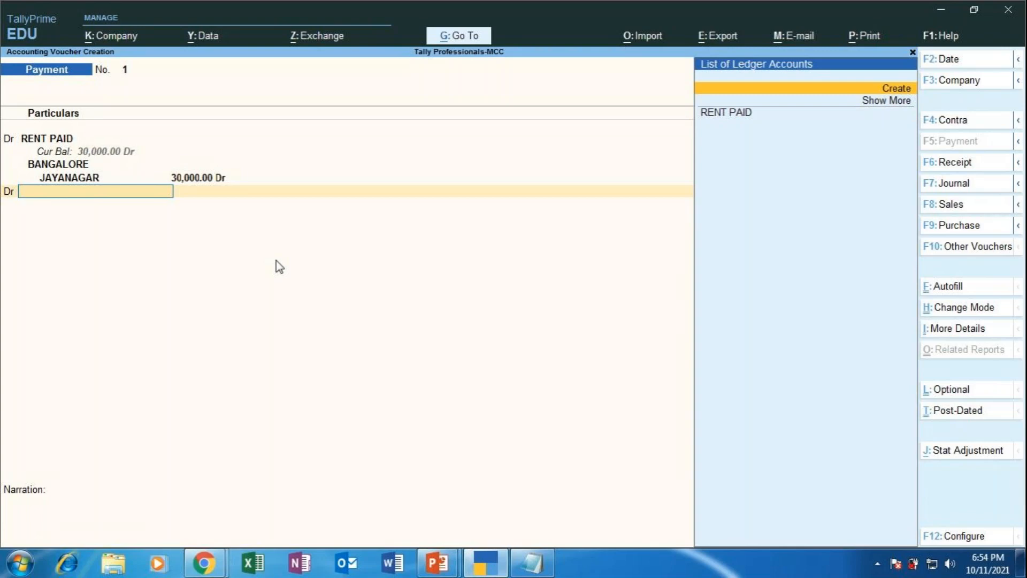
pyautogui.press('Return')
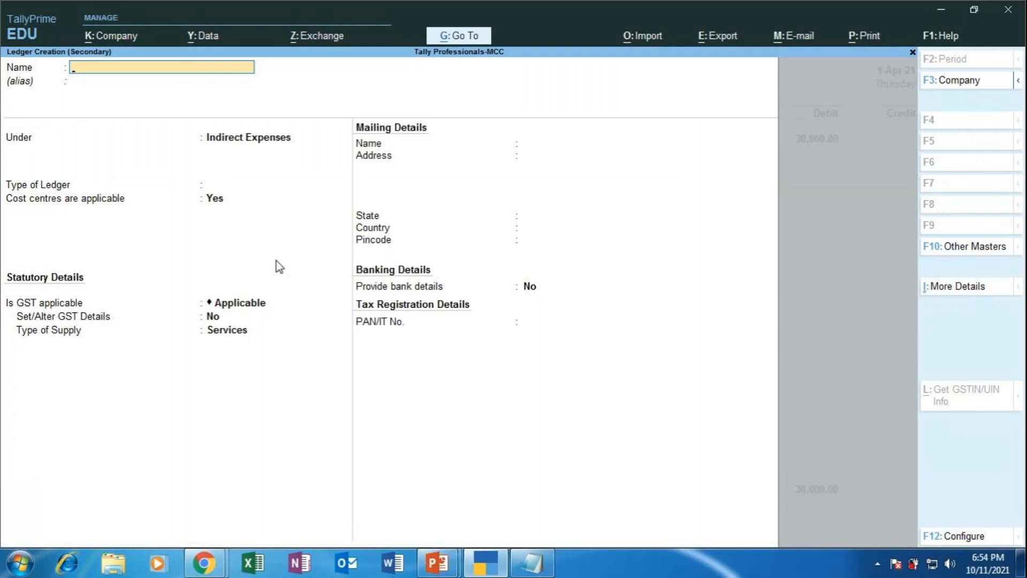
pyautogui.write('COMMISSION PA')
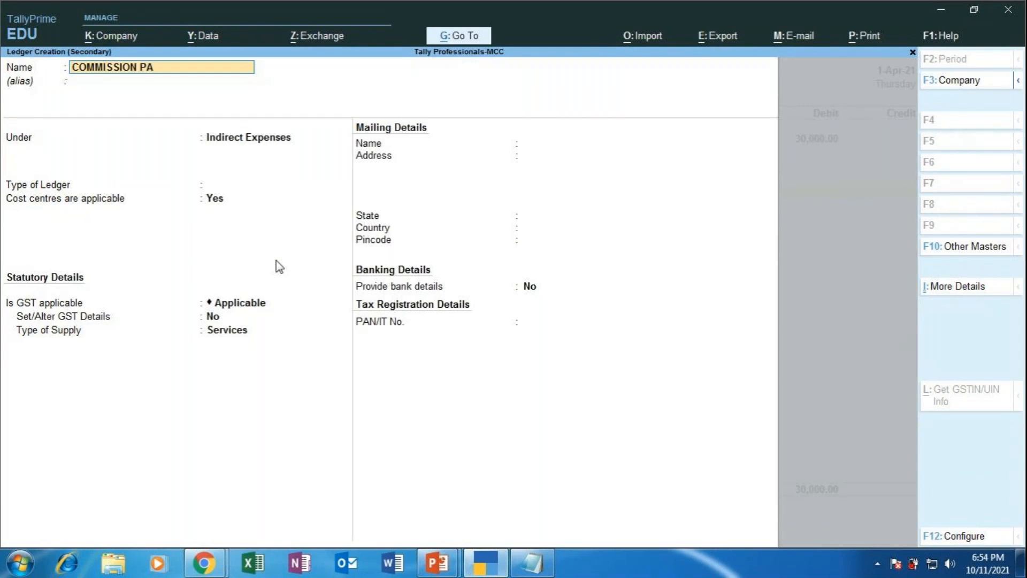
pyautogui.write('ID')
pyautogui.press('Return')
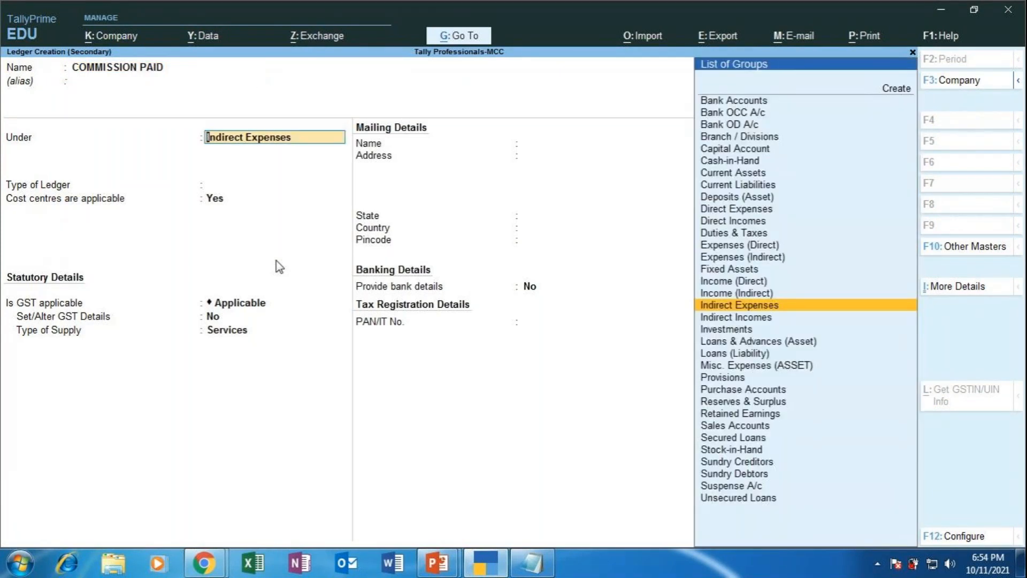
# - Keep COMMISSION PAID under Indirect Expenses, set its type of ledger to Not Applicable and leave cost centres applicable as Yes
pyautogui.press('Return')
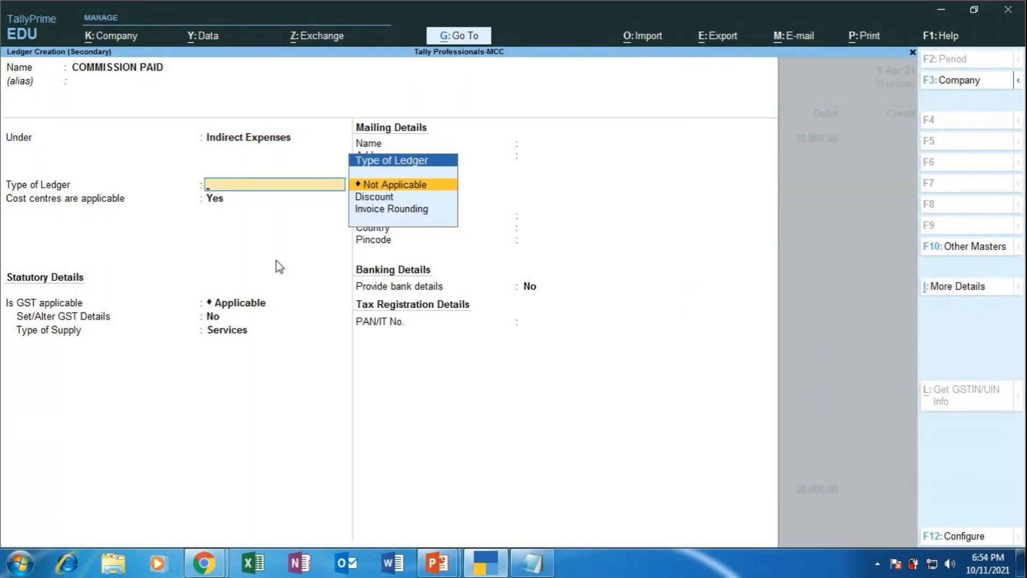
pyautogui.press('Return')
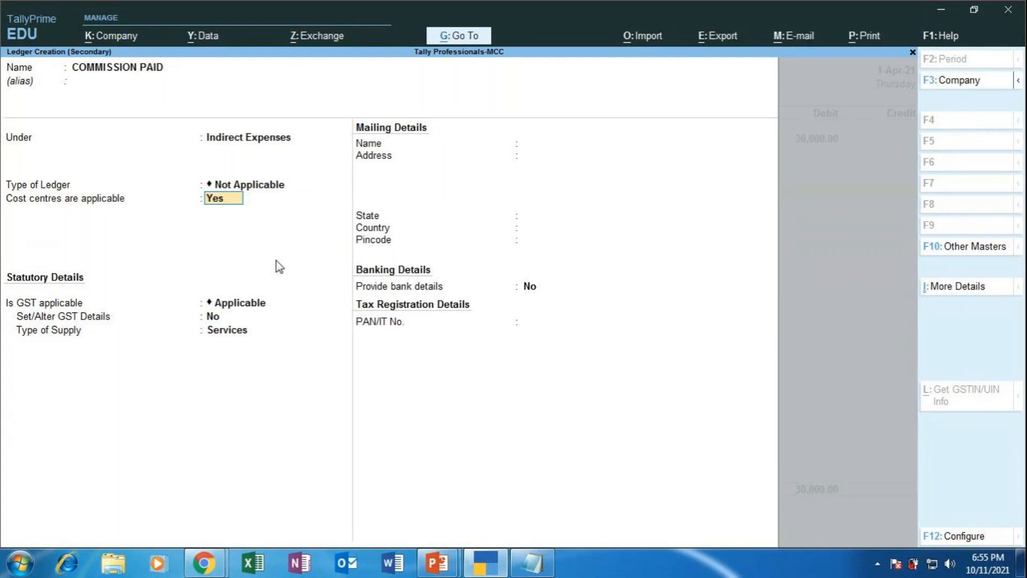
pyautogui.press('Return')
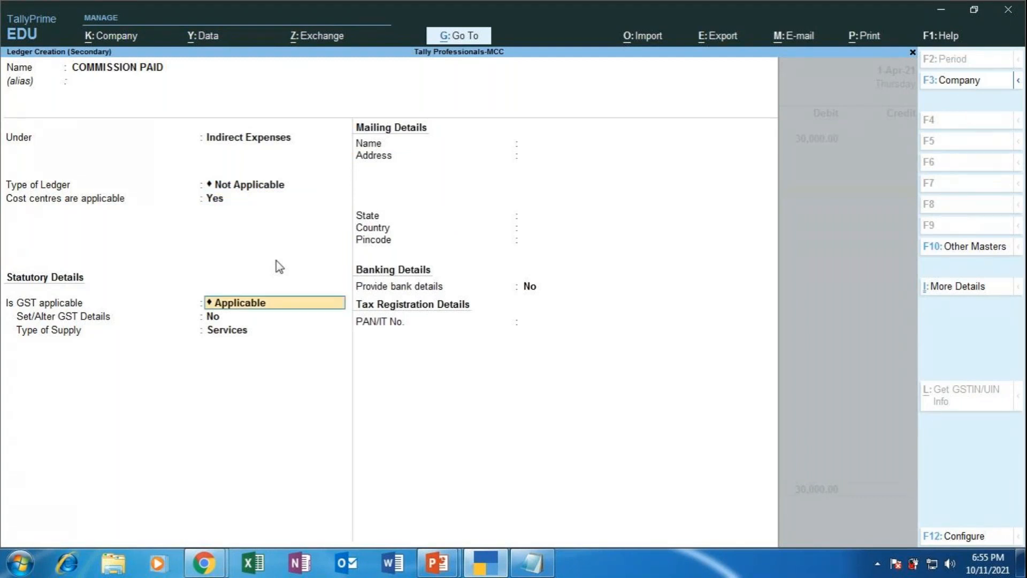
# - Set GST to Not Applicable for COMMISSION PAID, keep bank details as No and save the ledger
pyautogui.write('N')
pyautogui.press('Down')
pyautogui.press('Up')
pyautogui.press('Return')
pyautogui.press('Return')
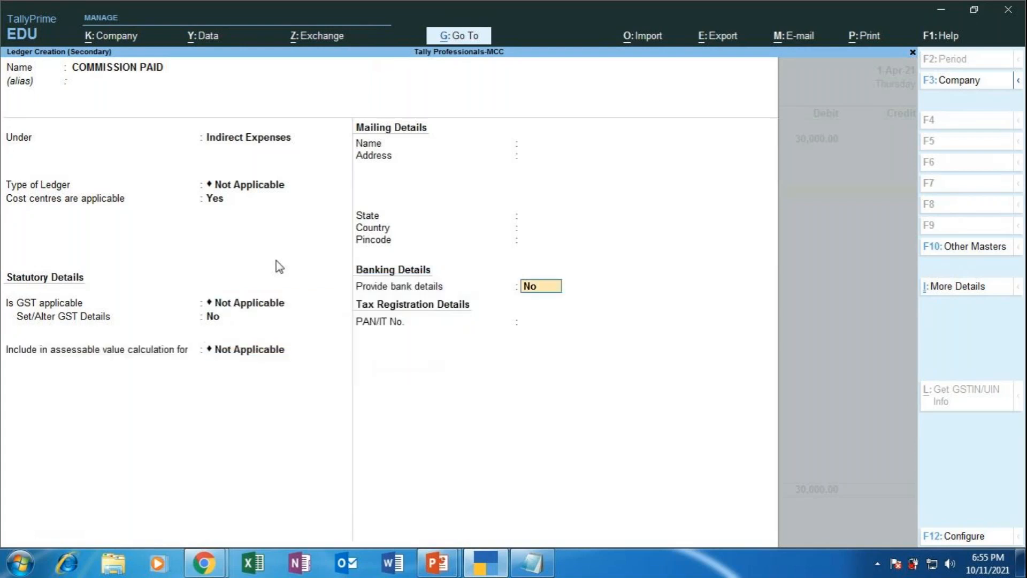
pyautogui.press('Return')
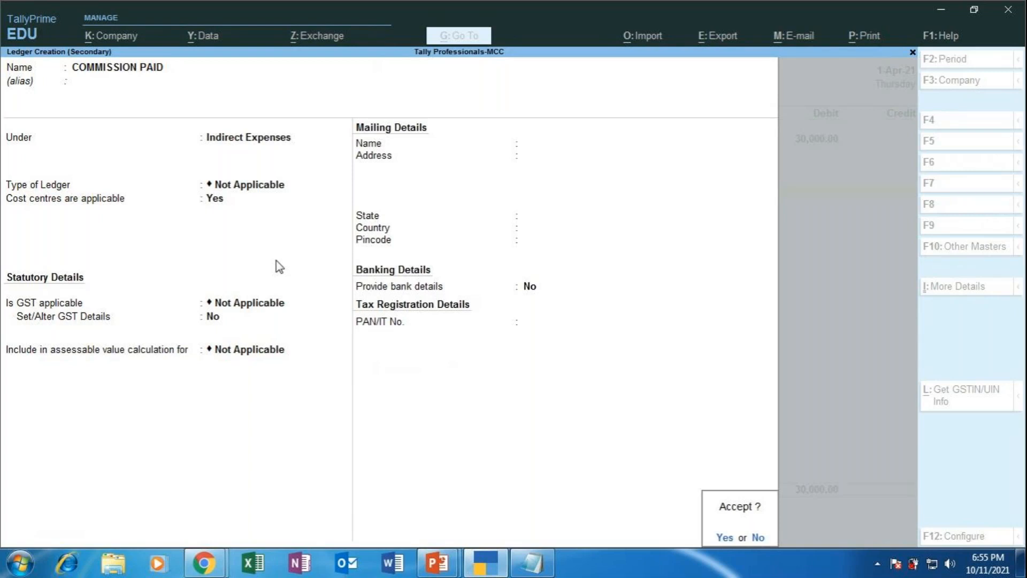
pyautogui.press('Return')
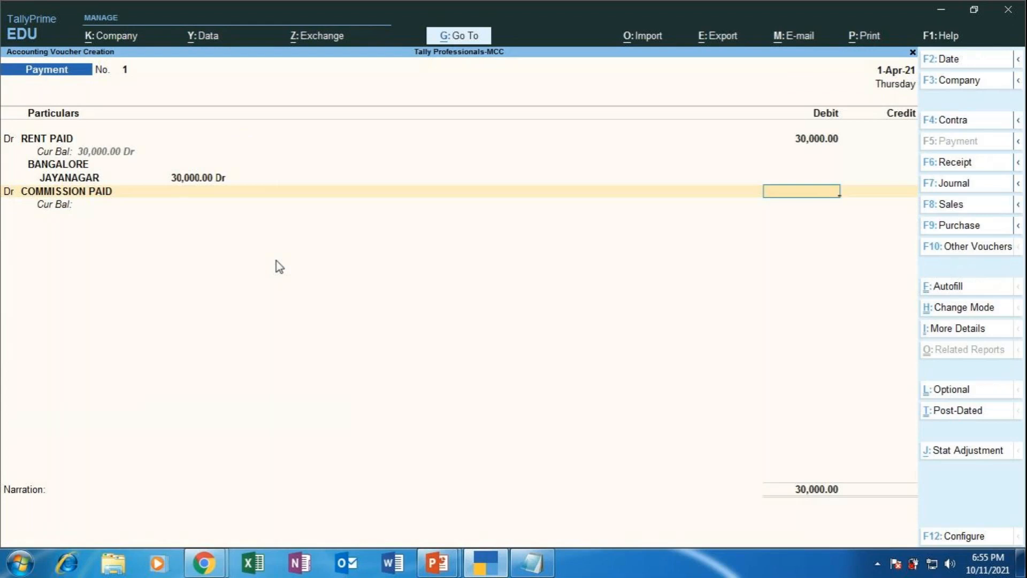
# - Debit COMMISSION PAID with 2,000 and allocate the full amount to cost centre JAYANAGAR under category BANGALORE
pyautogui.write('2000')
pyautogui.press('Return')
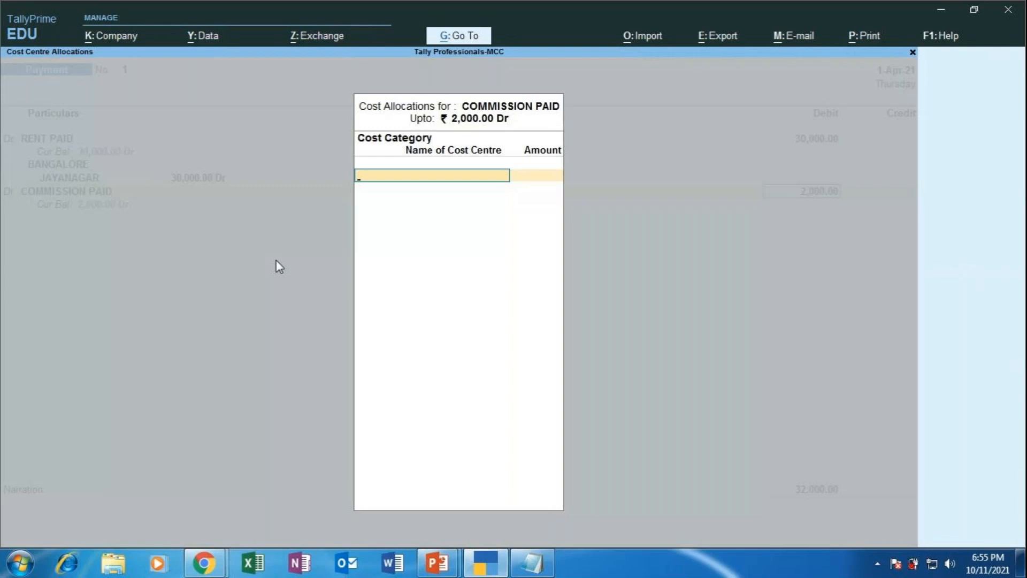
pyautogui.press('space')
pyautogui.press('Down')
pyautogui.press('Down')
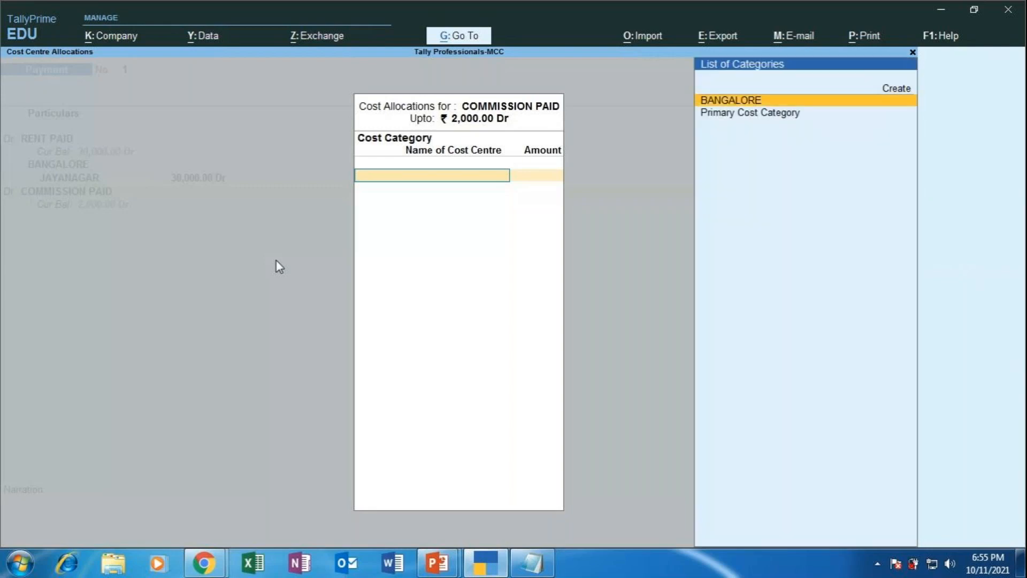
pyautogui.press('Return')
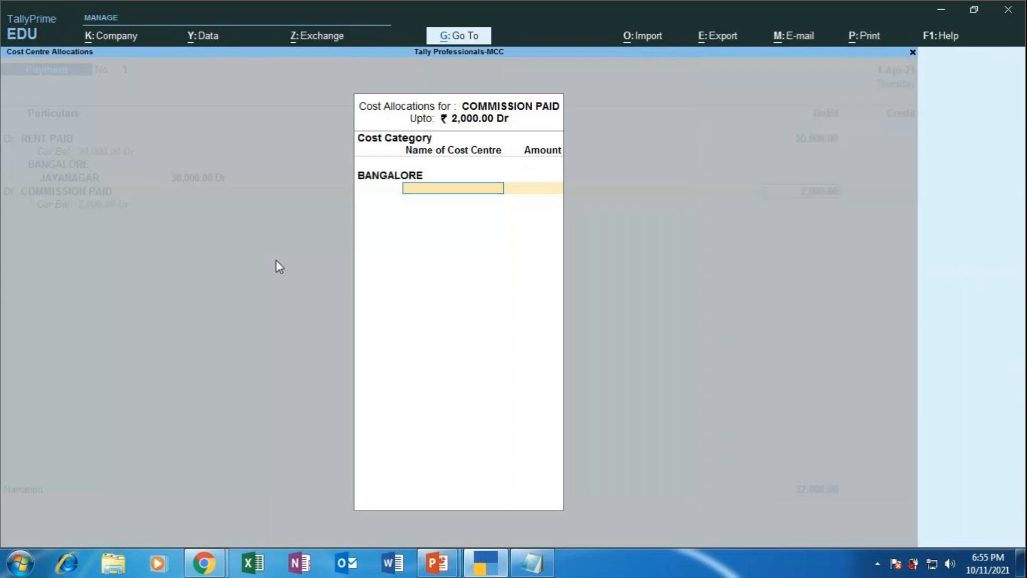
pyautogui.press('space')
pyautogui.press('Down')
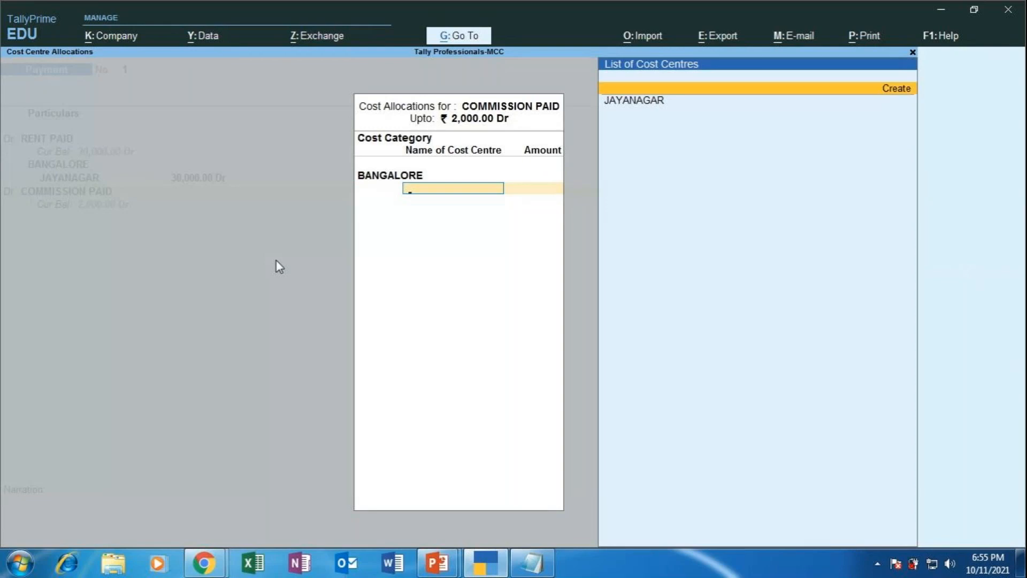
pyautogui.press('Down')
pyautogui.press('Return')
pyautogui.press('Return')
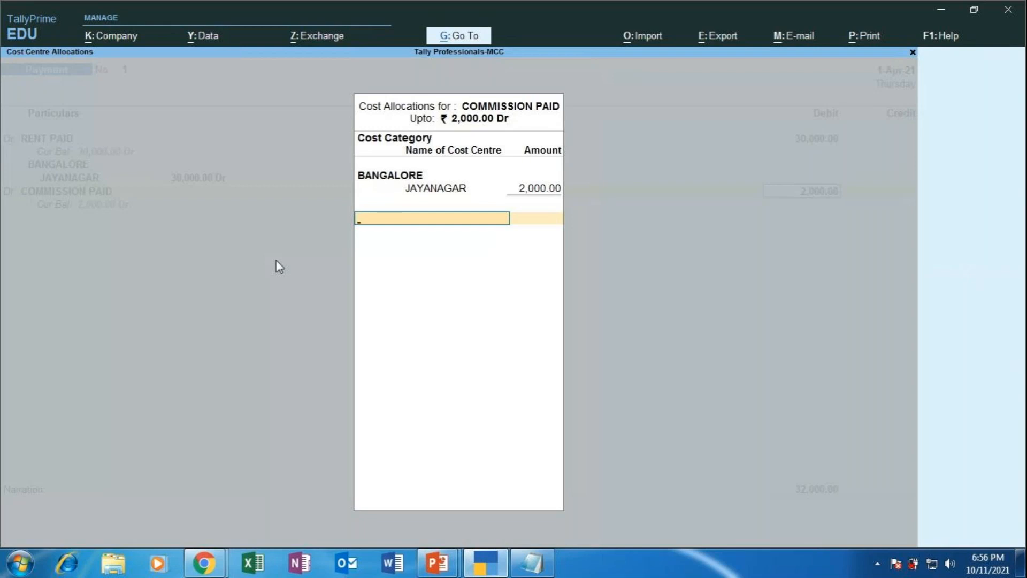
pyautogui.press('Return')
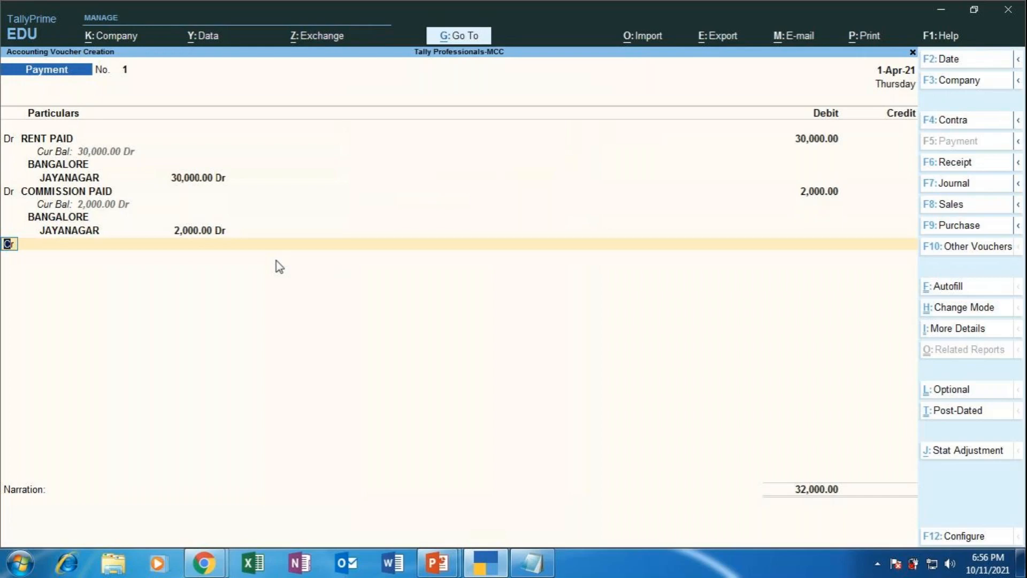
# - Open the voucher configuration and examine the general details for options on cost centres
pyautogui.press('F12')
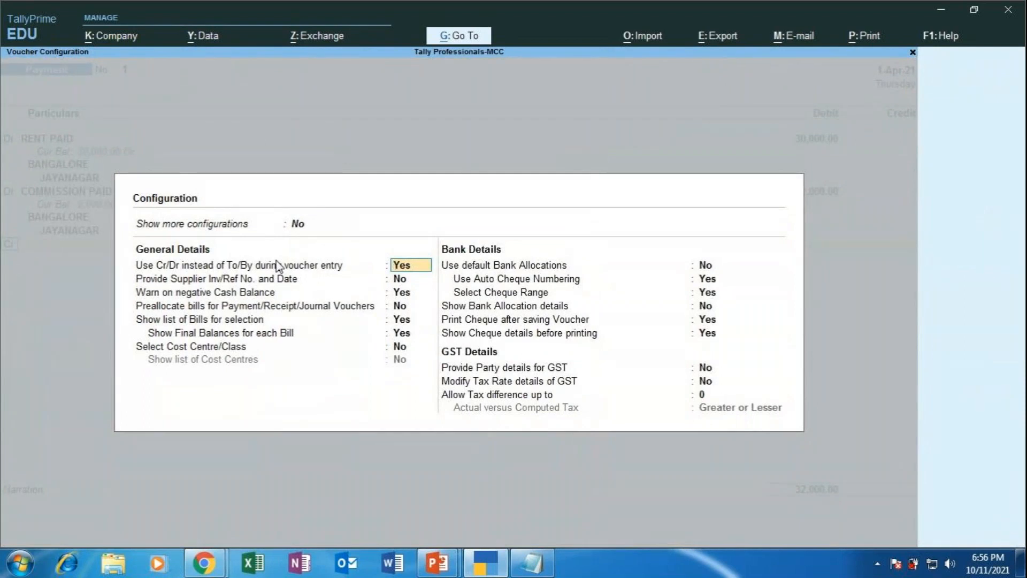
pyautogui.press('Down')
pyautogui.press('Down')
pyautogui.press('Down')
pyautogui.press('Down')
pyautogui.press('Down')
pyautogui.press('Down')
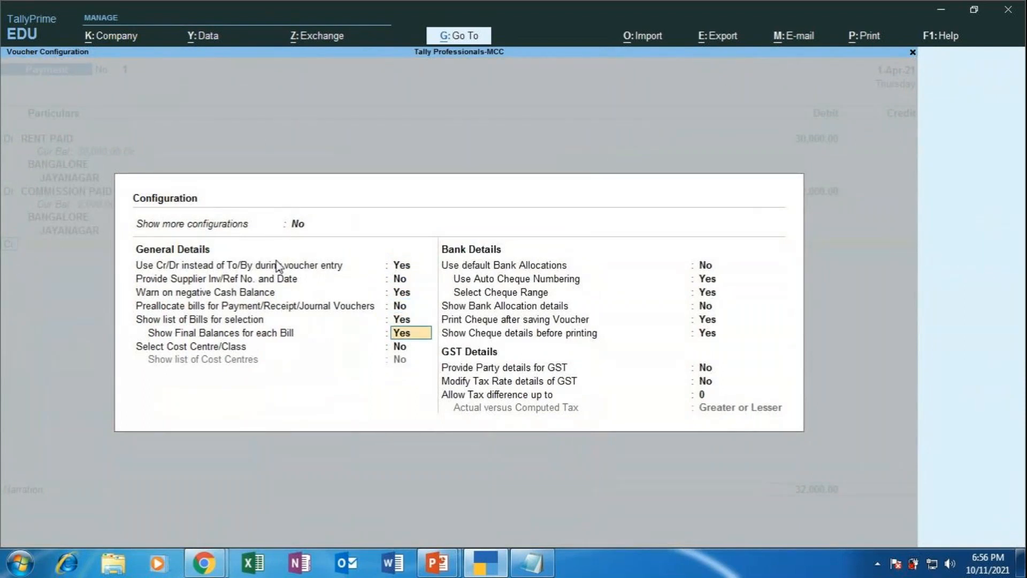
pyautogui.press('Down')
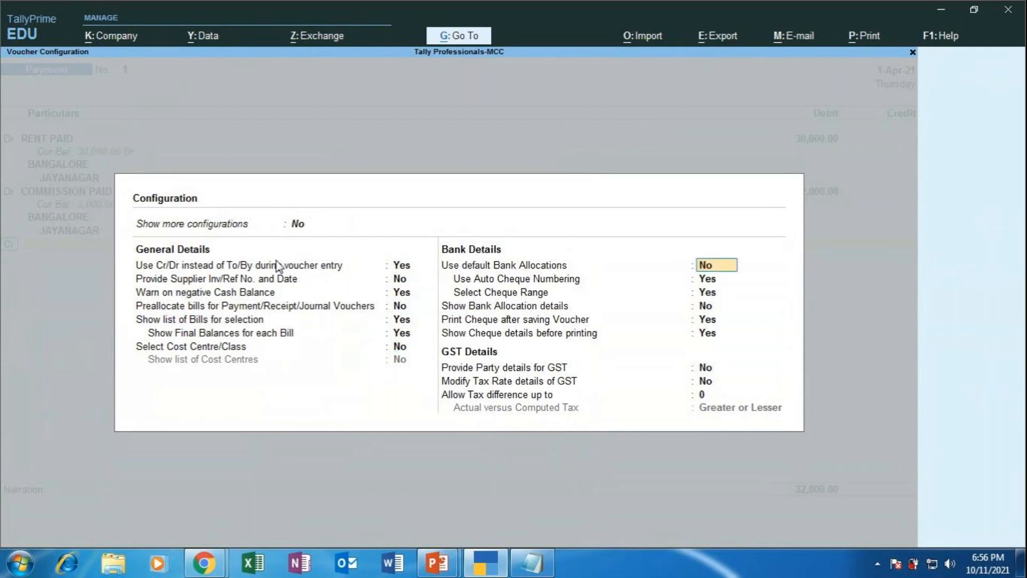
pyautogui.press('Up')
pyautogui.press('Up')
pyautogui.press('Down')
pyautogui.press('Down')
pyautogui.press('Up')
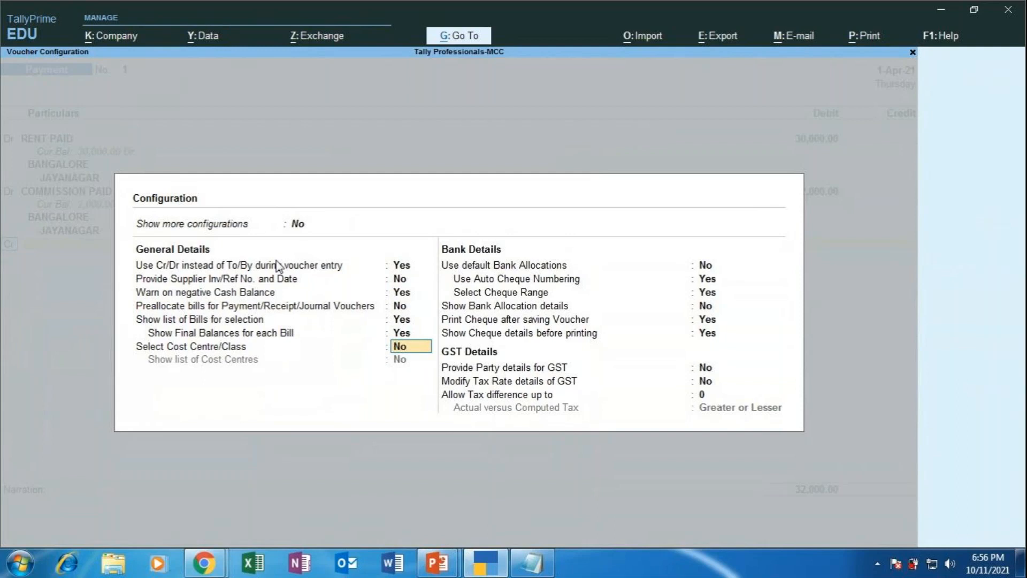
# - Set Show more configurations to Yes in the voucher configuration
pyautogui.press('Up')
pyautogui.press('Up')
pyautogui.press('Up')
pyautogui.press('Up')
pyautogui.press('Up')
pyautogui.press('Up')
pyautogui.press('Up')
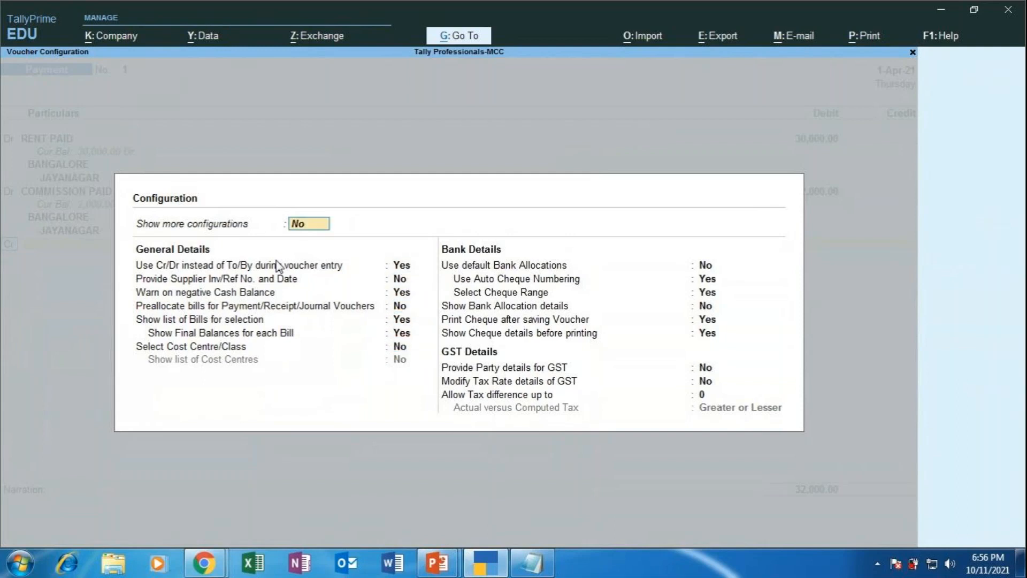
pyautogui.write('Y')
pyautogui.press('Return')
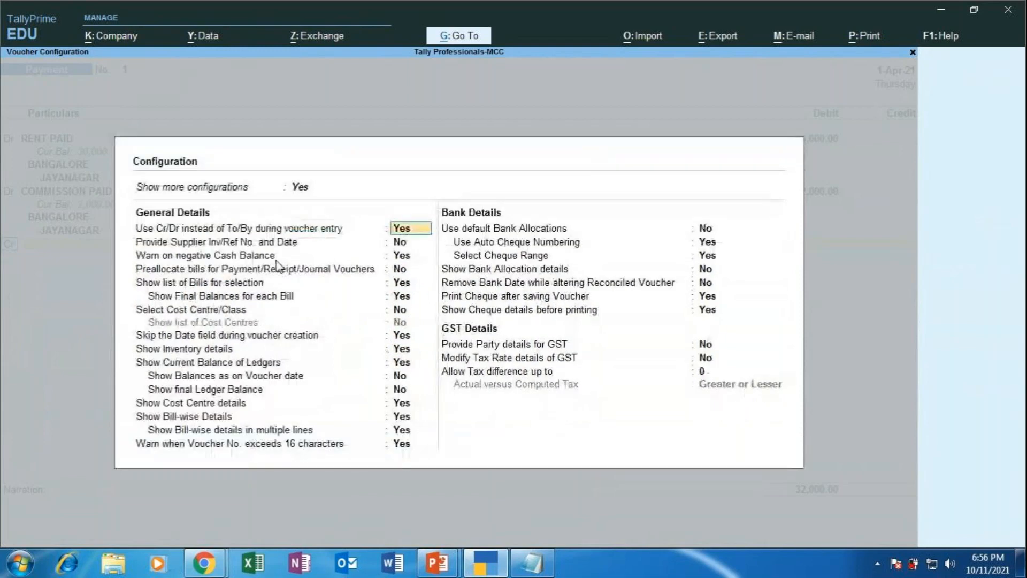
# - Go through the expanded general details to Show Cost Centre details, keep it as Yes and accept the configuration
pyautogui.press('Down')
pyautogui.press('Down')
pyautogui.press('Down')
pyautogui.press('Down')
pyautogui.press('Down')
pyautogui.press('Down')
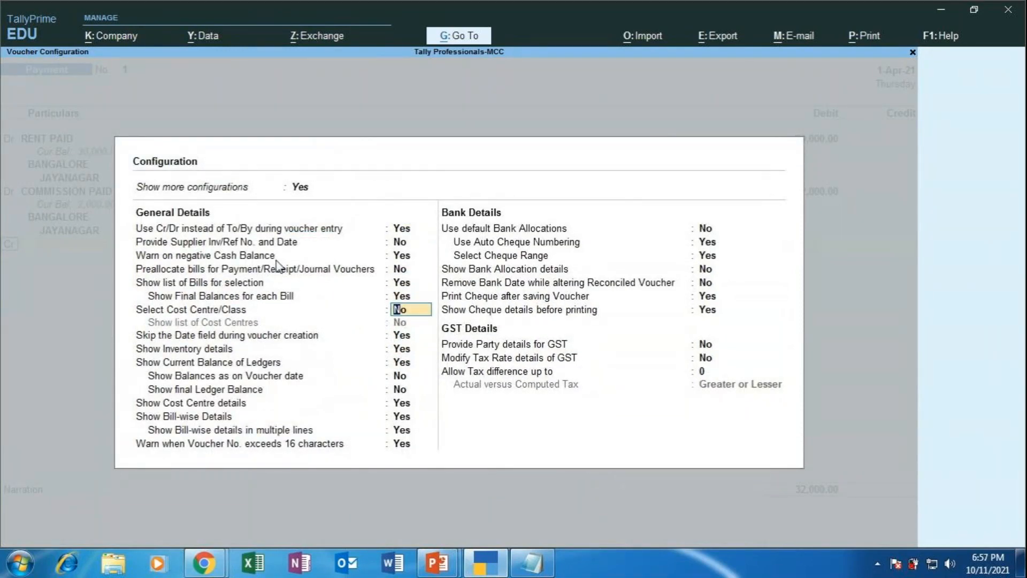
pyautogui.press('Down')
pyautogui.press('Down')
pyautogui.press('Down')
pyautogui.press('Down')
pyautogui.press('Down')
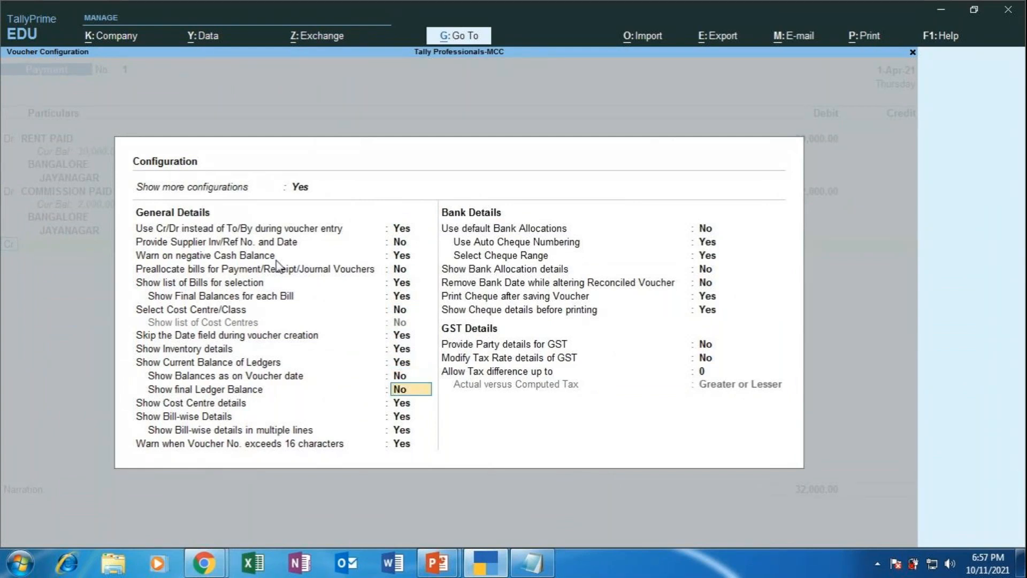
pyautogui.press('Down')
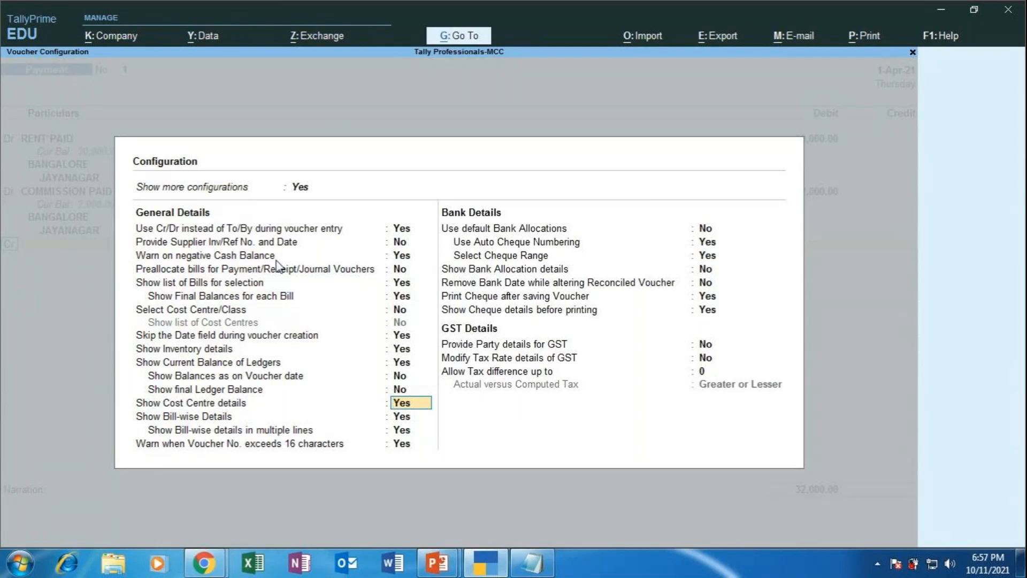
pyautogui.hotkey('ctrl', 'a')
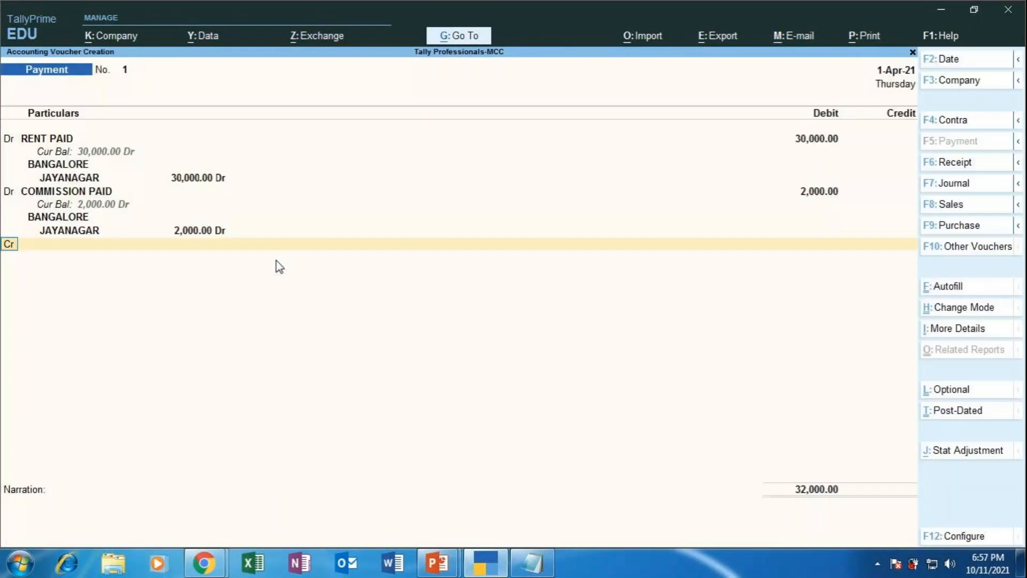
# - Credit the Cash ledger with 32,000 in the payment voucher
pyautogui.write('cash')
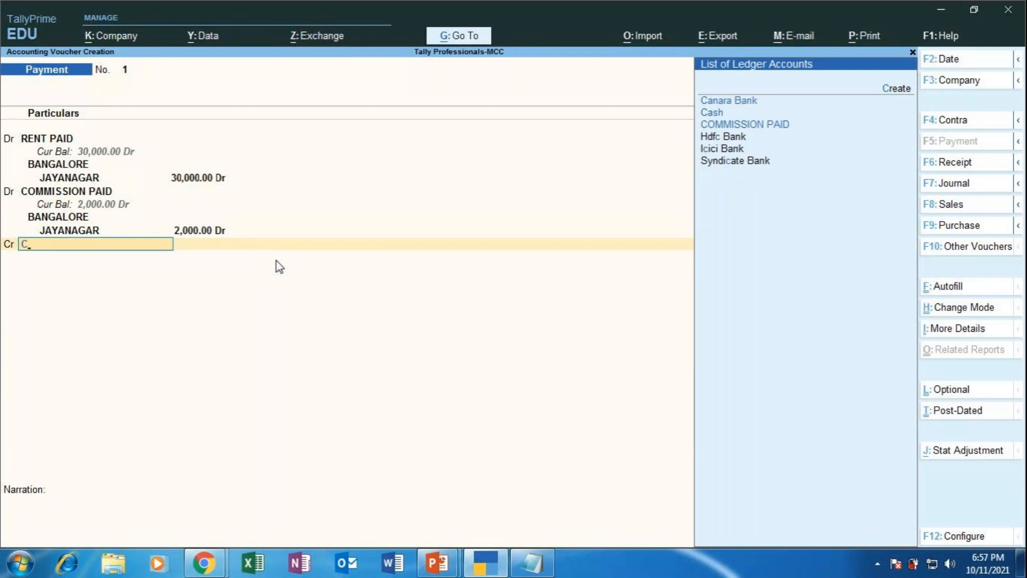
pyautogui.press('Return')
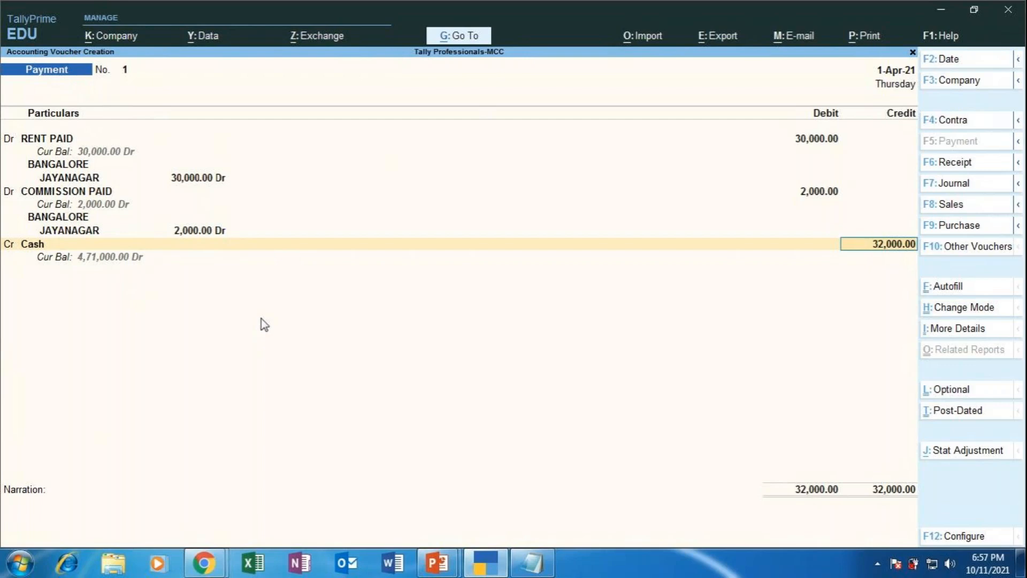
pyautogui.press('Return')
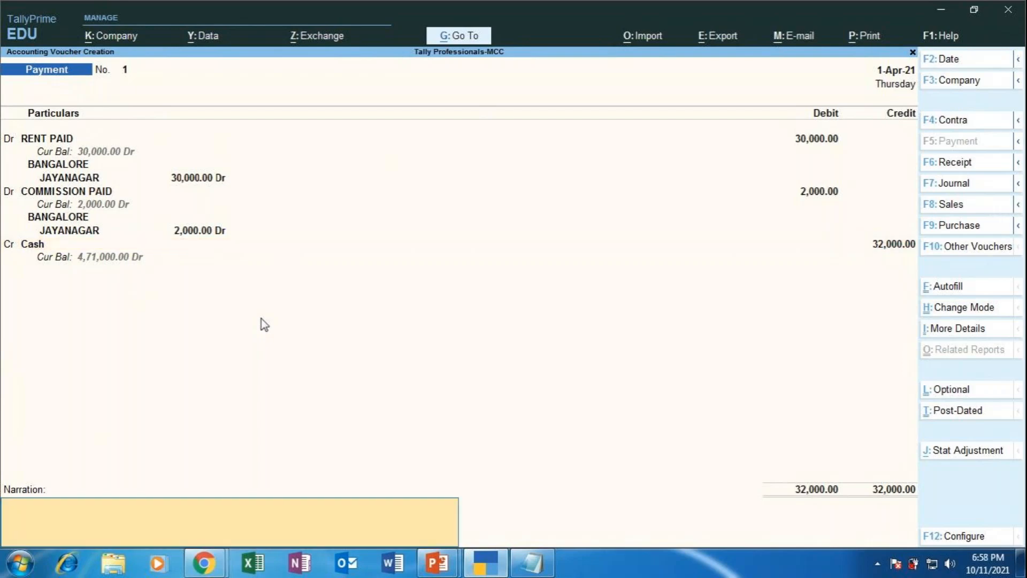
# - Enter the narration "BEING RENT AND COMMISSION PAID FOR JAYANAGAR BRANCH" and bring the voucher to acceptance
pyautogui.write('BEING RENT AN')
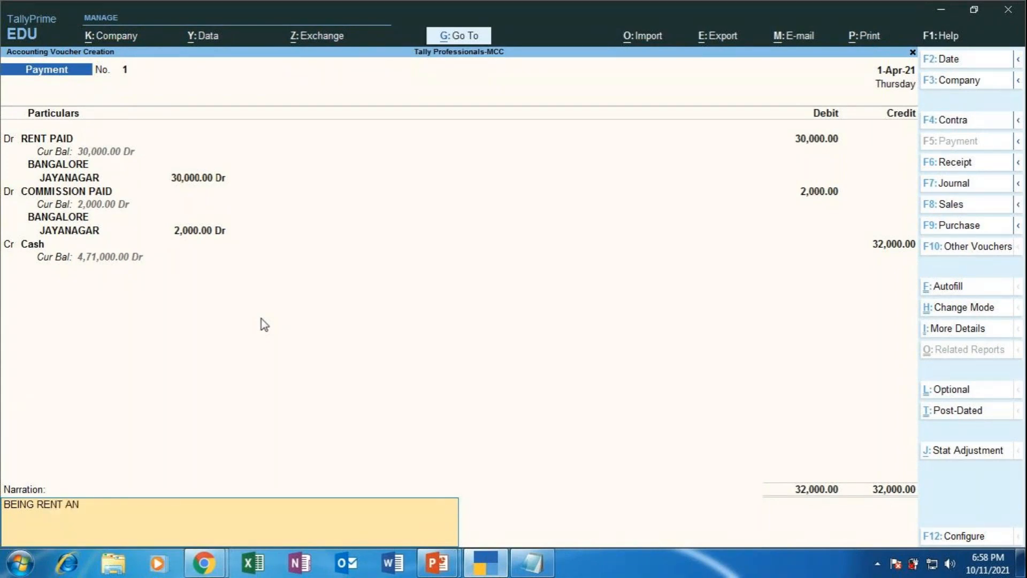
pyautogui.write('D COMMISSION')
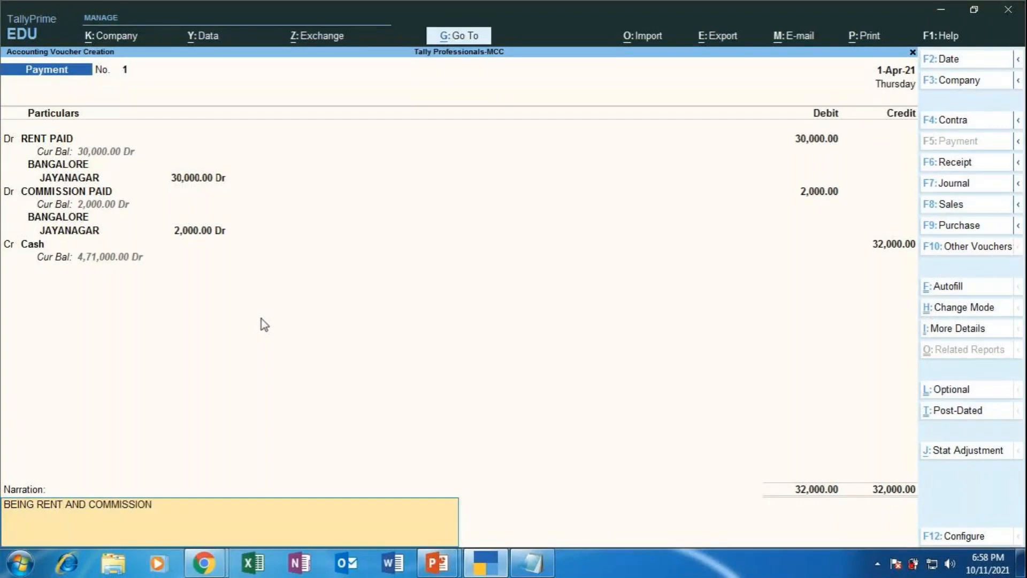
pyautogui.write(' PAID FOR JAYANAGA')
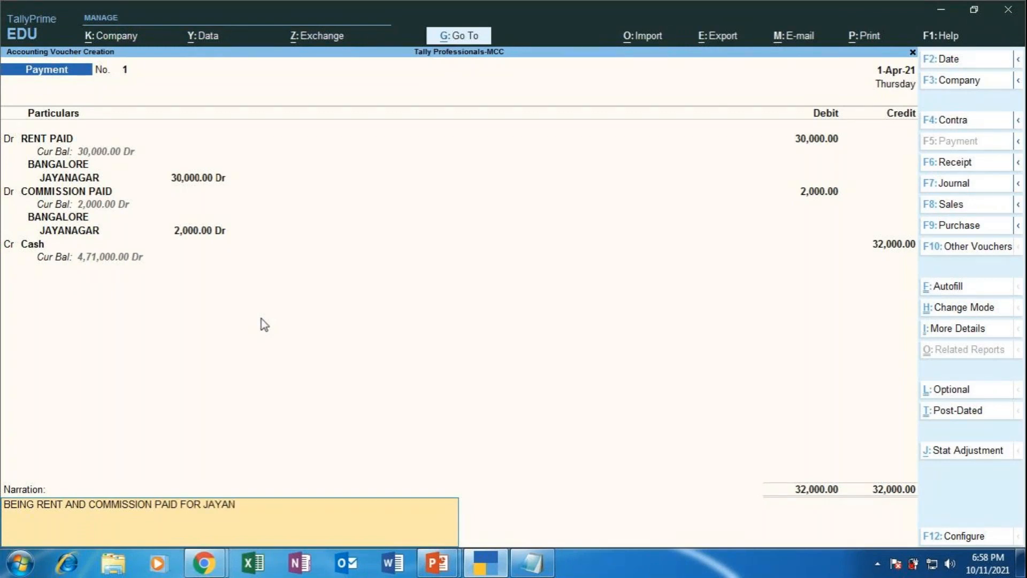
pyautogui.write('R BRANCH')
pyautogui.press('Return')
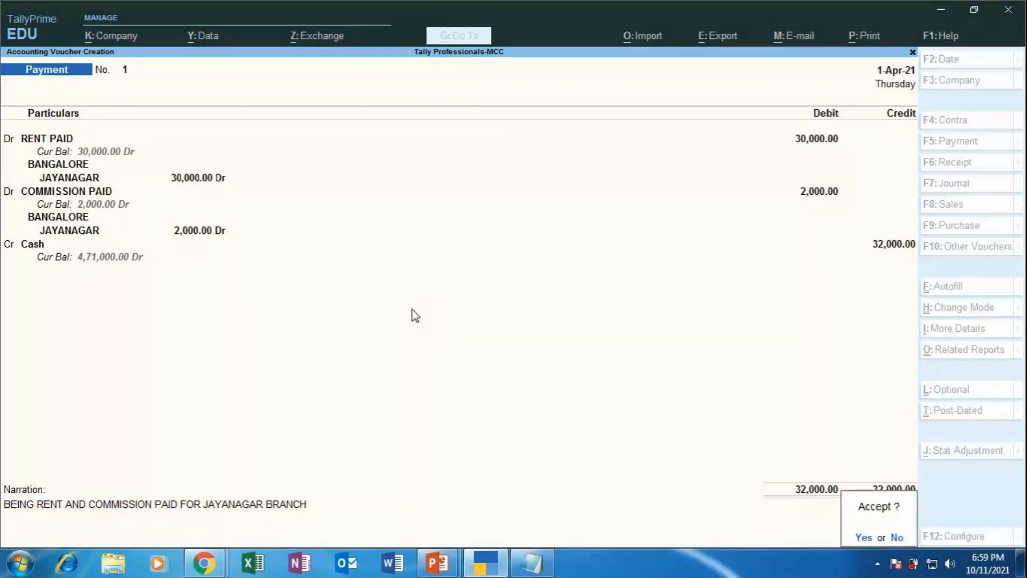
# - Switch to the GoToMeeting session in Chrome, open its chat and look through the messages and participants
pyautogui.click(496, 568)
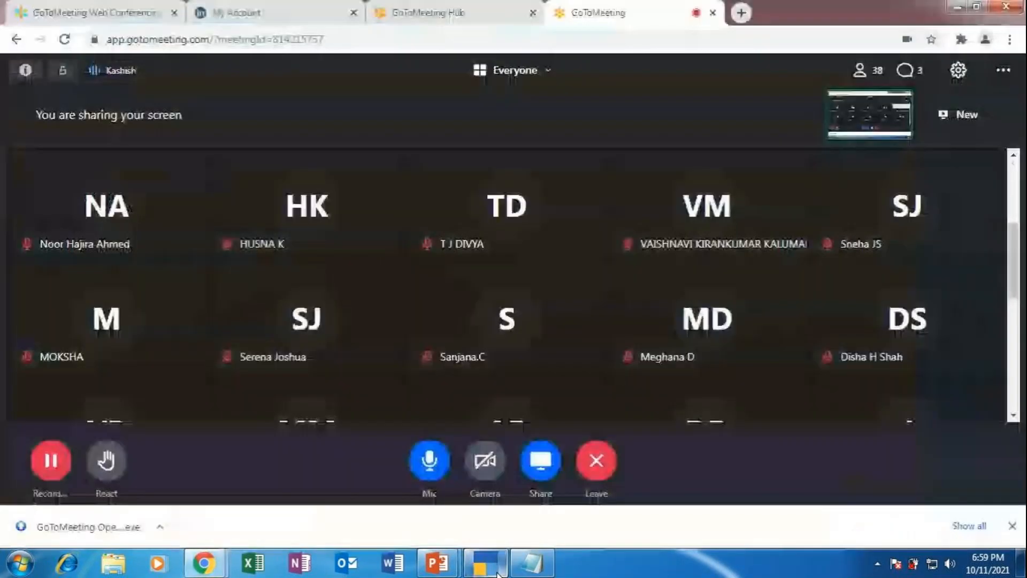
pyautogui.click(910, 72)
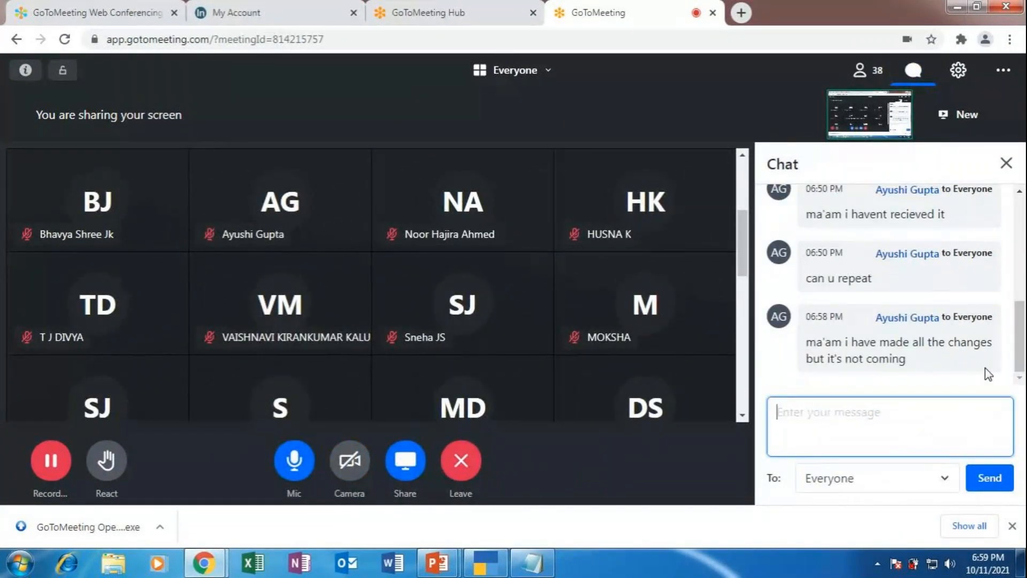
pyautogui.scroll(3, 996, 364)
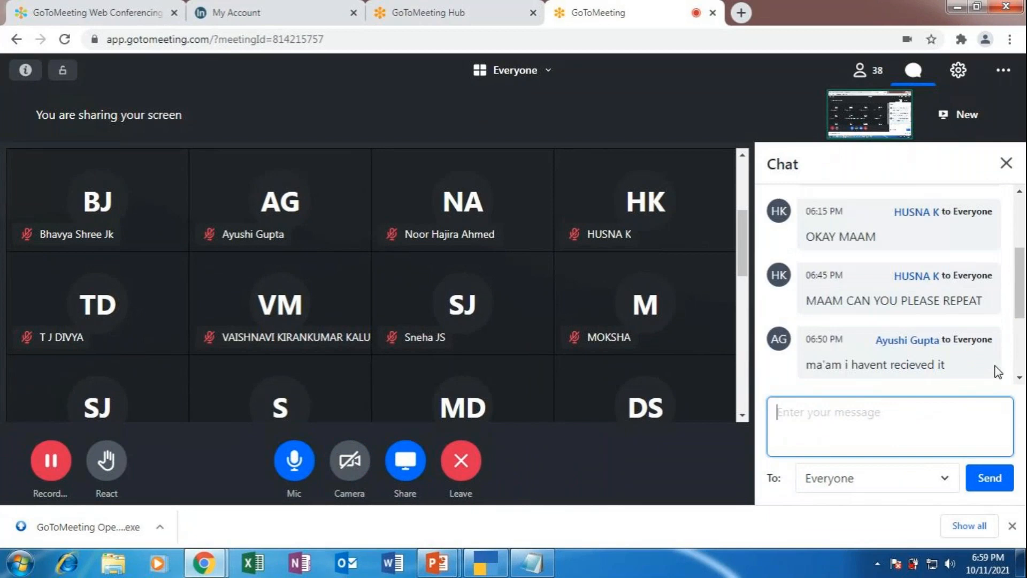
pyautogui.scroll(-2, 990, 363)
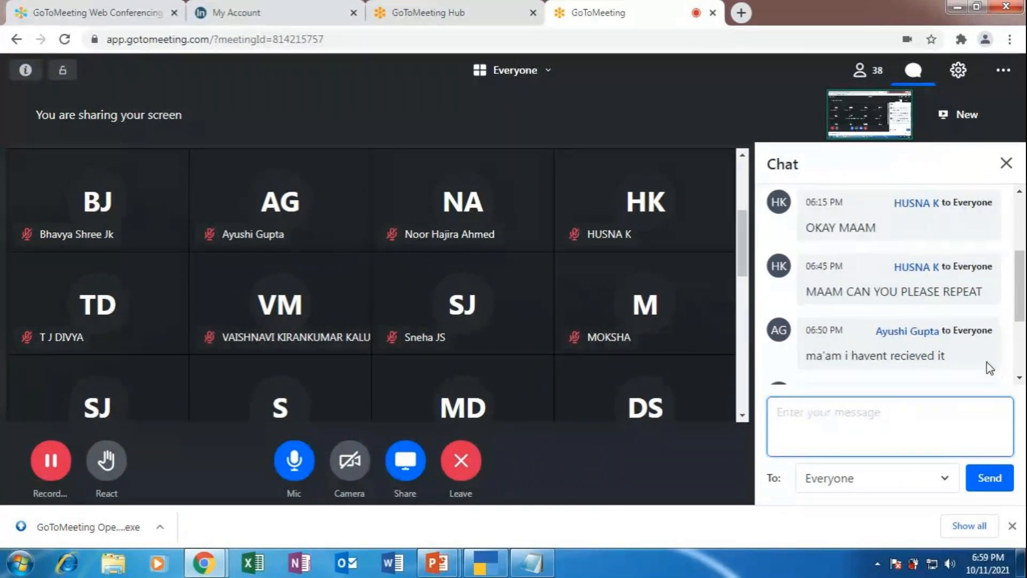
pyautogui.scroll(-2, 988, 364)
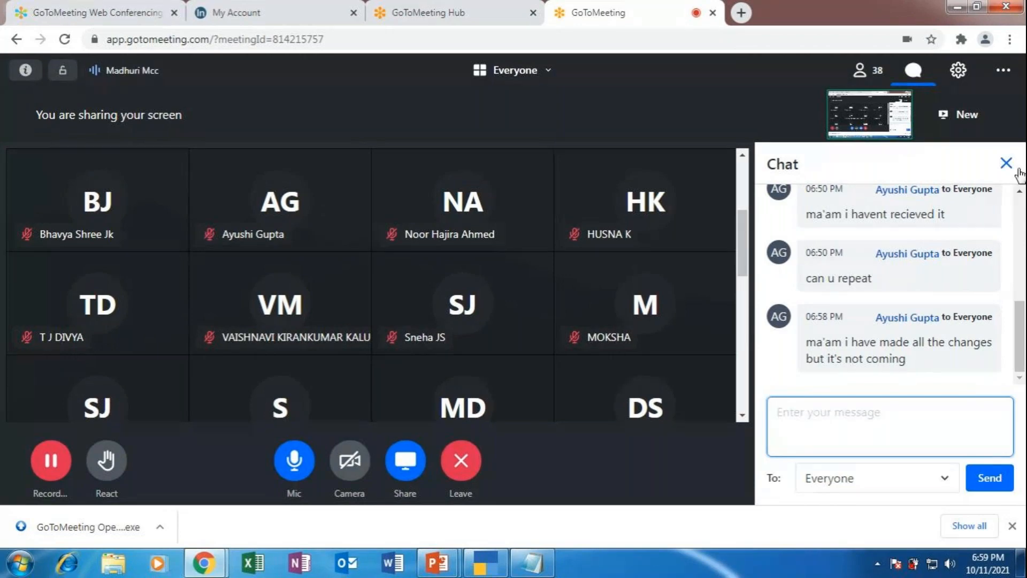
pyautogui.scroll(-5, 555, 317)
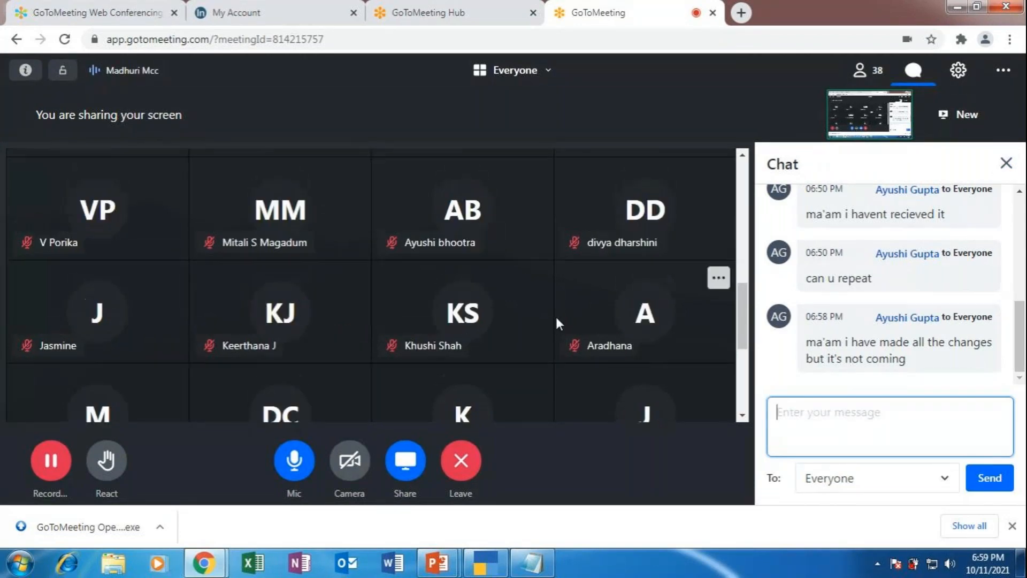
# - Look through the remaining meeting participants, close the chat and switch back to TallyPrime
pyautogui.scroll(-2, 529, 306)
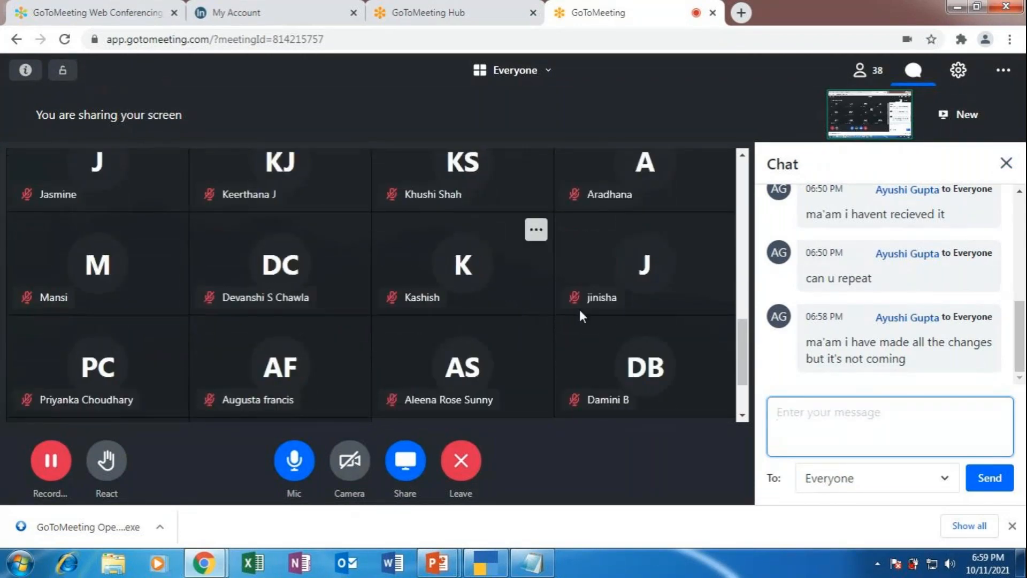
pyautogui.click(1007, 163)
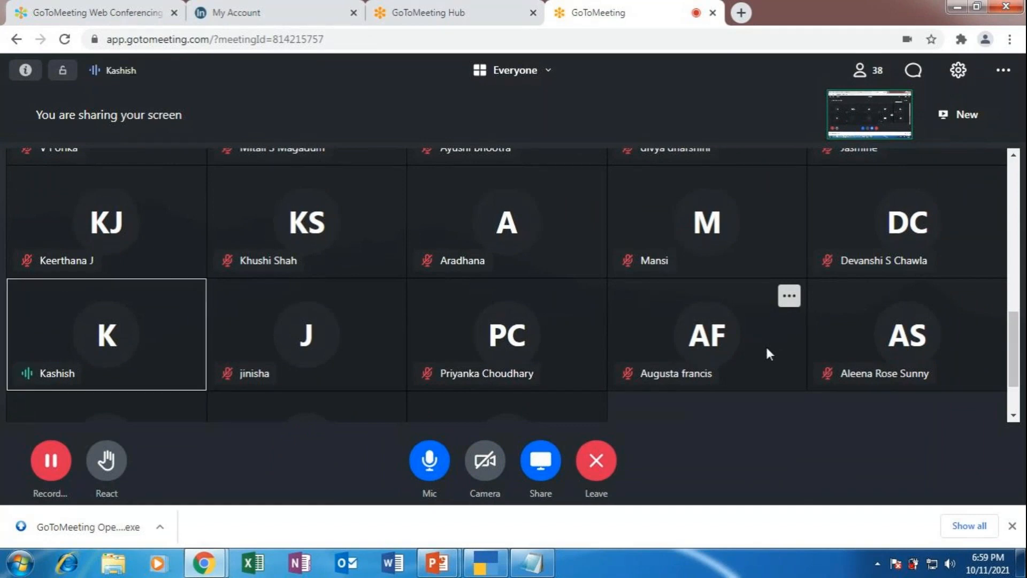
pyautogui.click(483, 571)
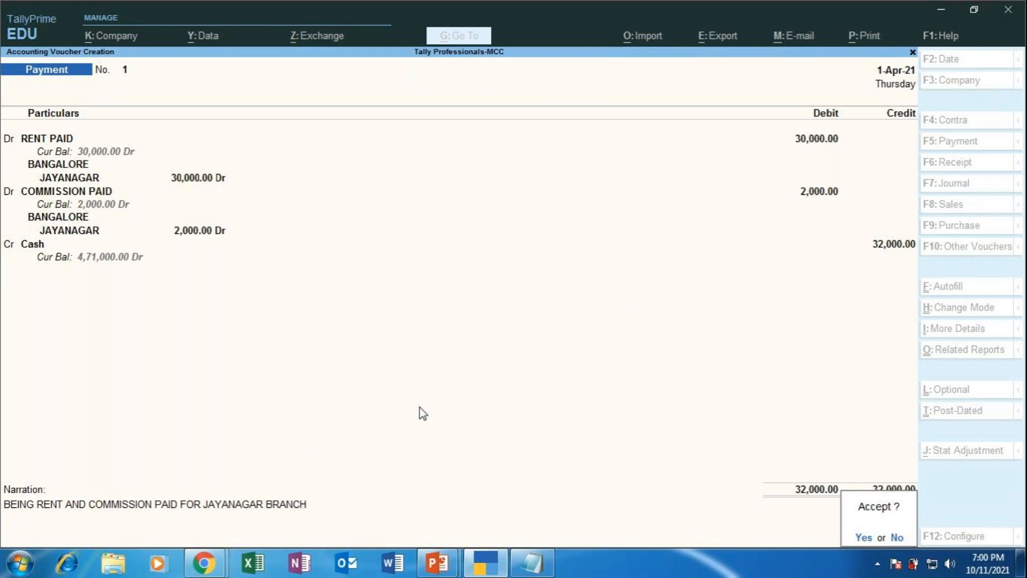
# - Accept the rent and commission payment voucher and quit voucher creation to the Gateway of Tally
pyautogui.press('Return')
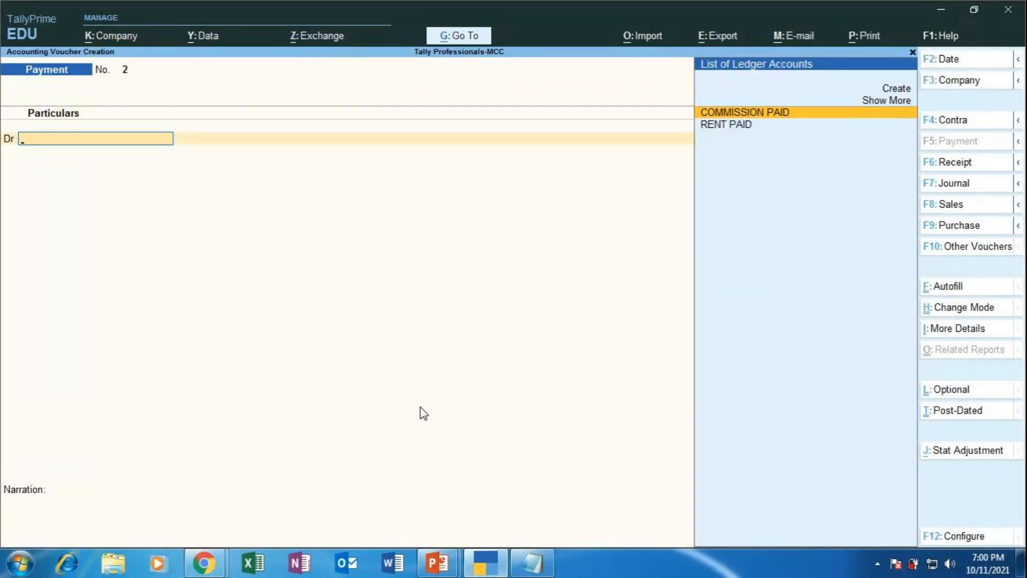
pyautogui.press('Escape')
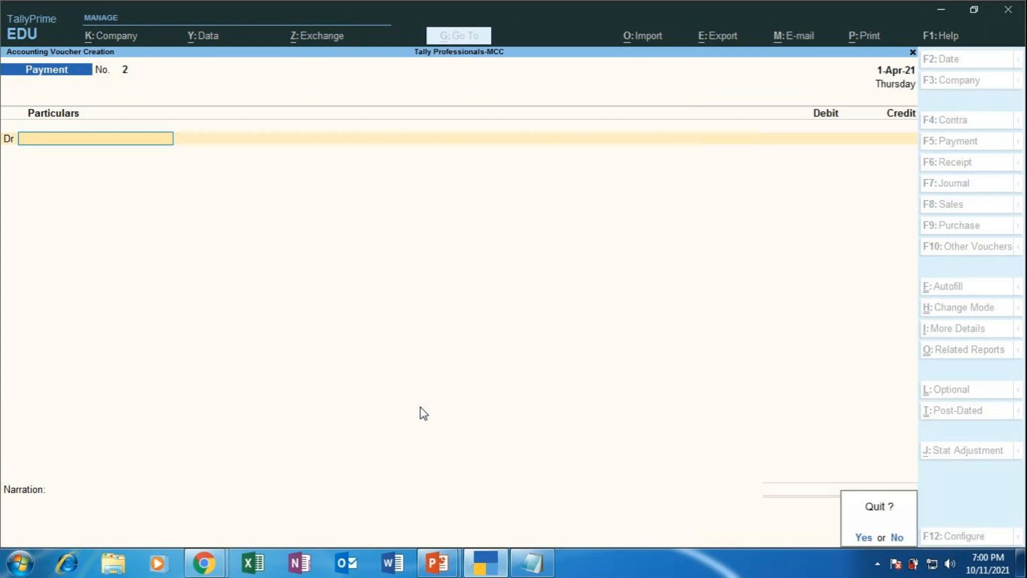
pyautogui.press('y')
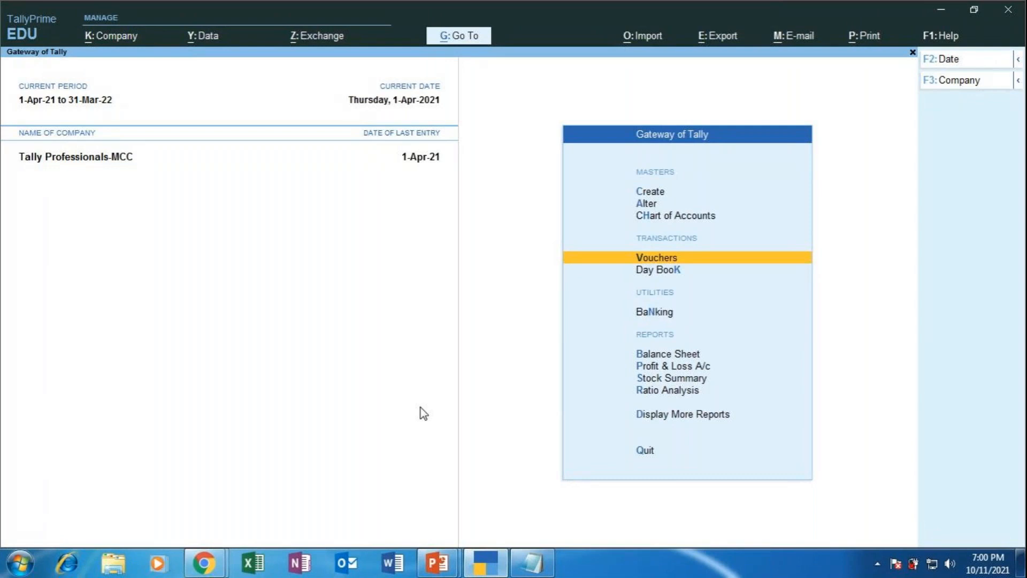
# - Open the RENT PAID payment voucher from the Day Book
pyautogui.press('Down')
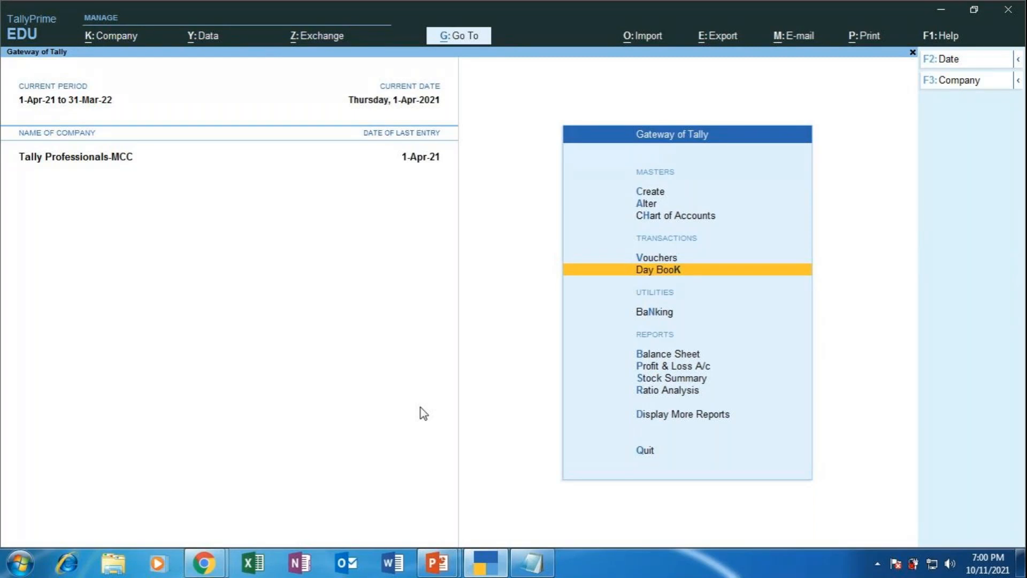
pyautogui.press('Return')
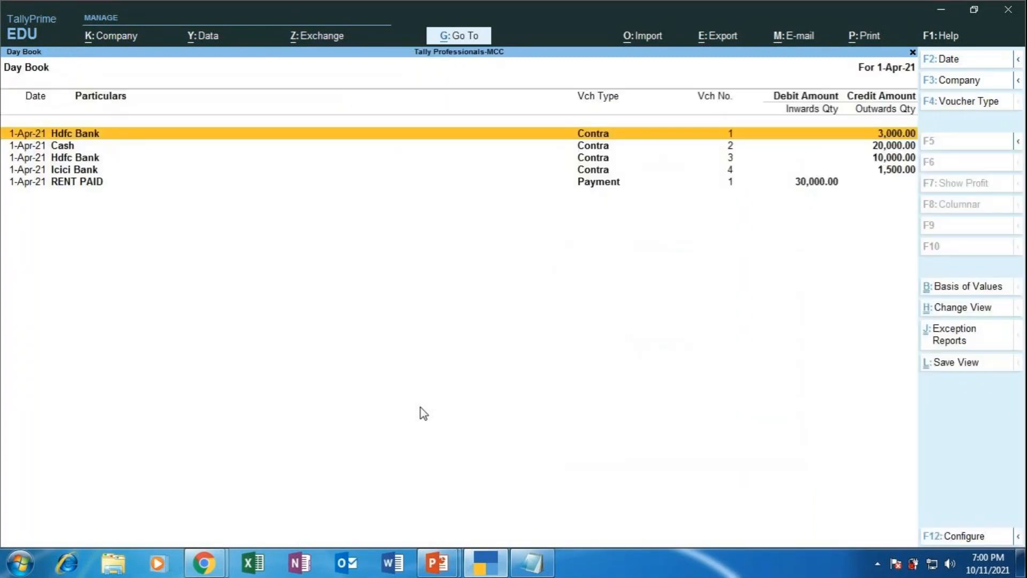
pyautogui.press('Down')
pyautogui.press('Down')
pyautogui.press('Down')
pyautogui.press('Down')
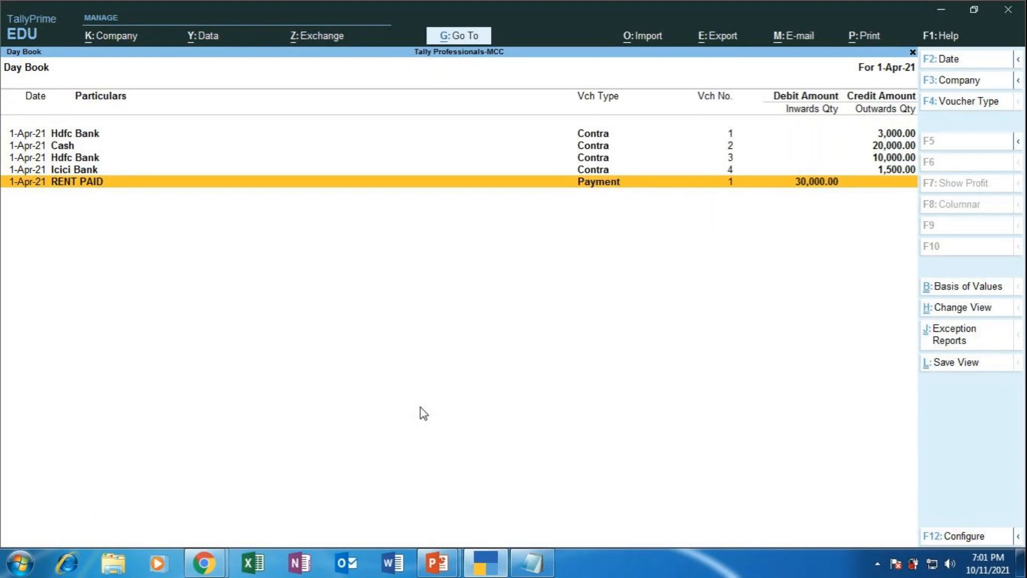
pyautogui.press('Return')
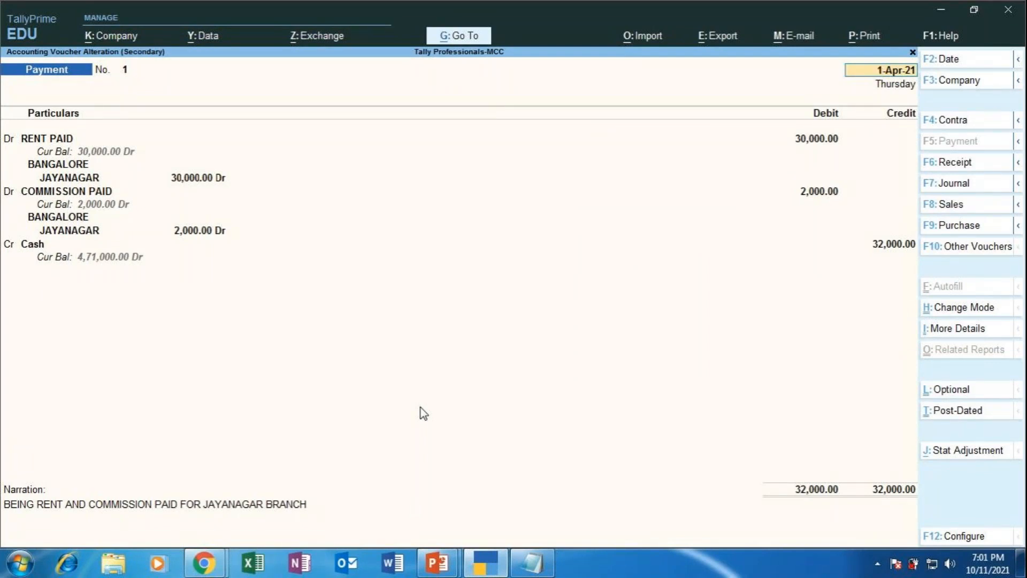
# - Go through the payment voucher's debit, cost centre and credit entries up to the narration, and quit without accepting changes
pyautogui.press('Return')
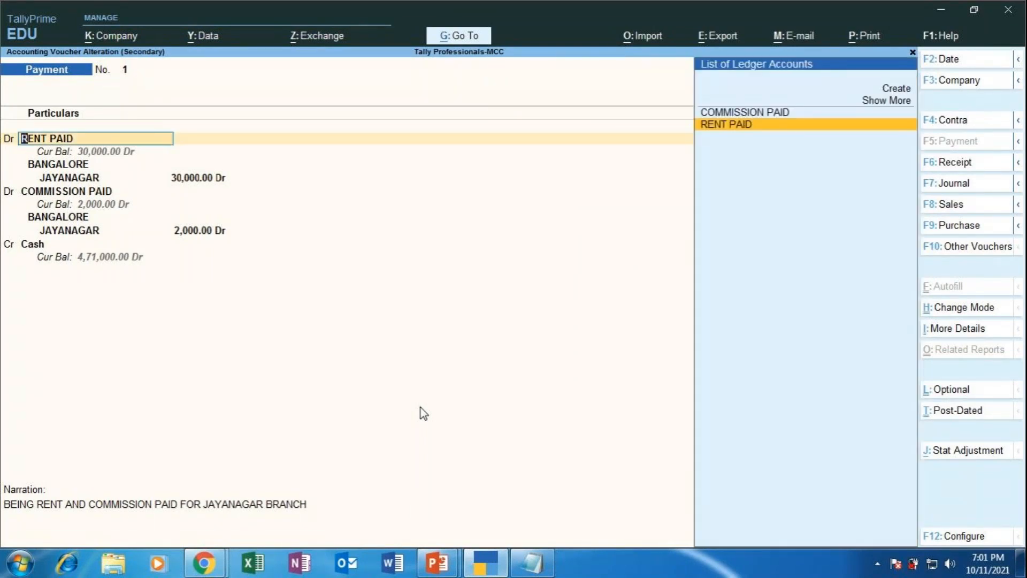
pyautogui.press('Return')
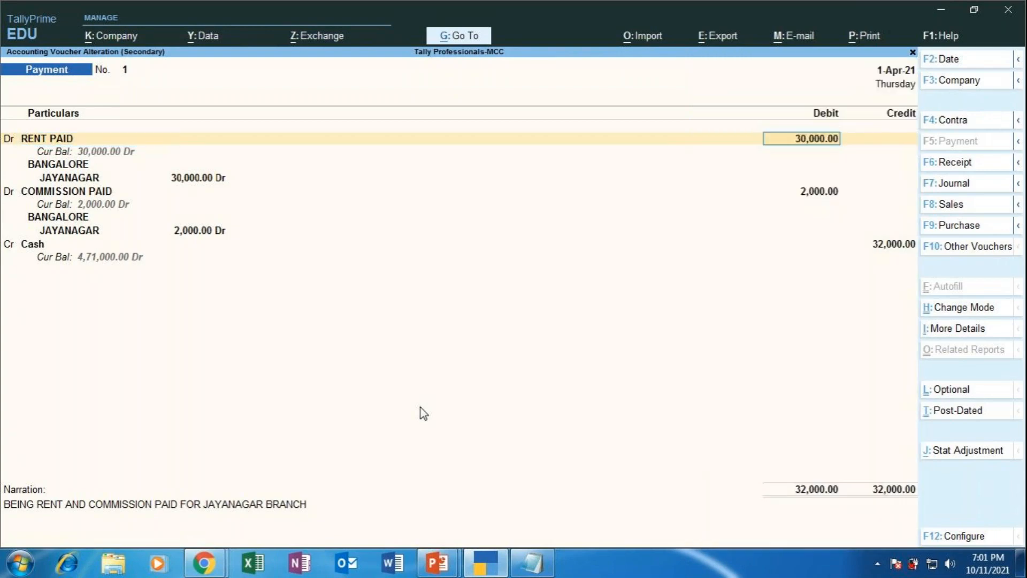
pyautogui.press('Return')
pyautogui.press('Return')
pyautogui.press('Return')
pyautogui.press('Return')
pyautogui.press('Return')
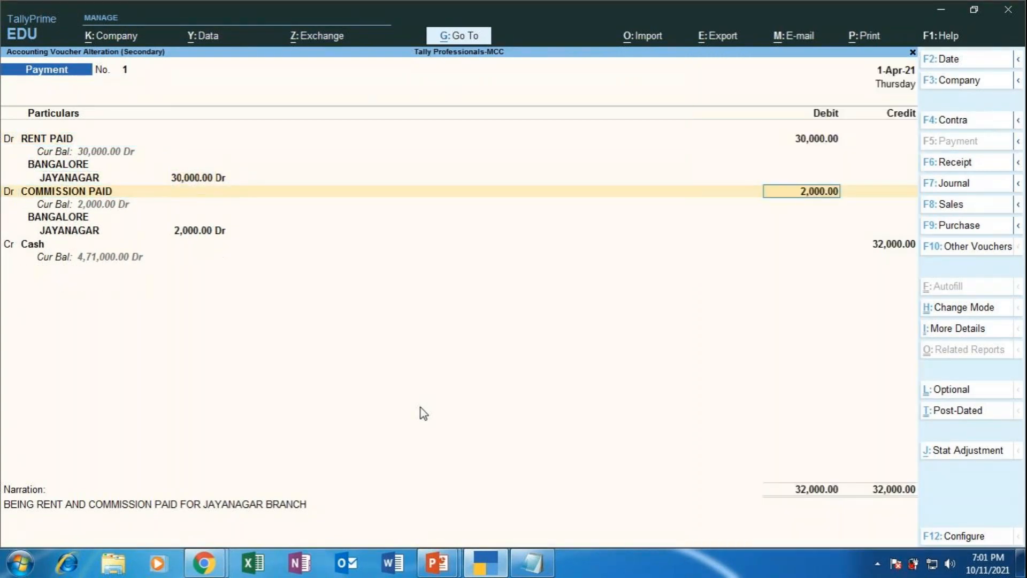
pyautogui.press('Return')
pyautogui.press('Return')
pyautogui.press('Return')
pyautogui.press('Return')
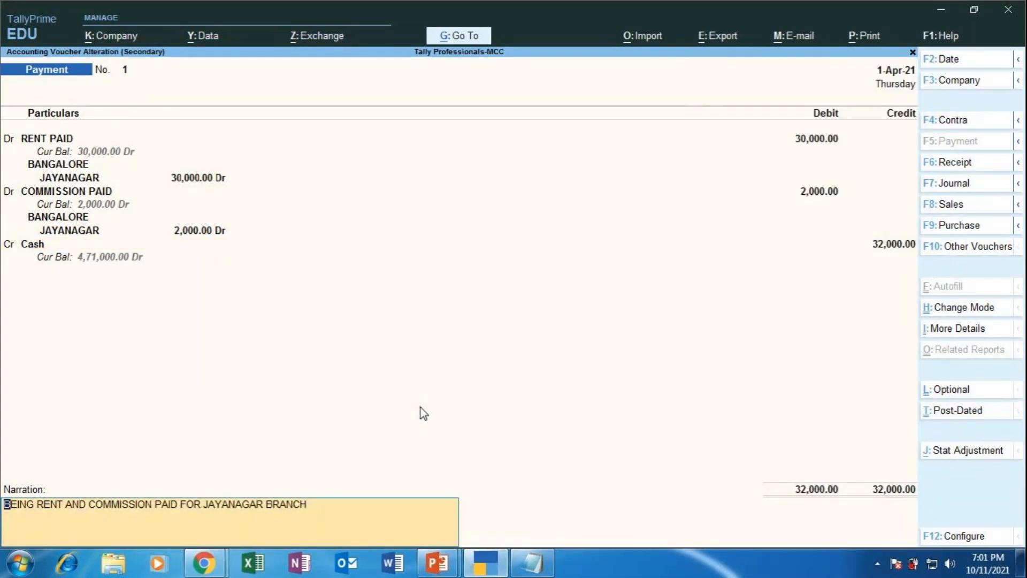
pyautogui.press('Return')
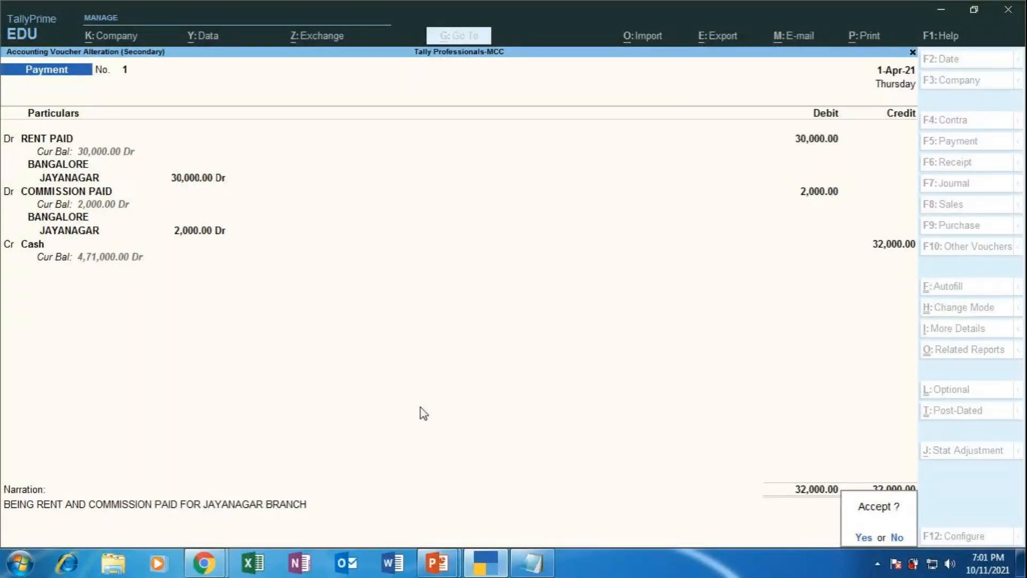
pyautogui.press('n')
pyautogui.press('Escape')
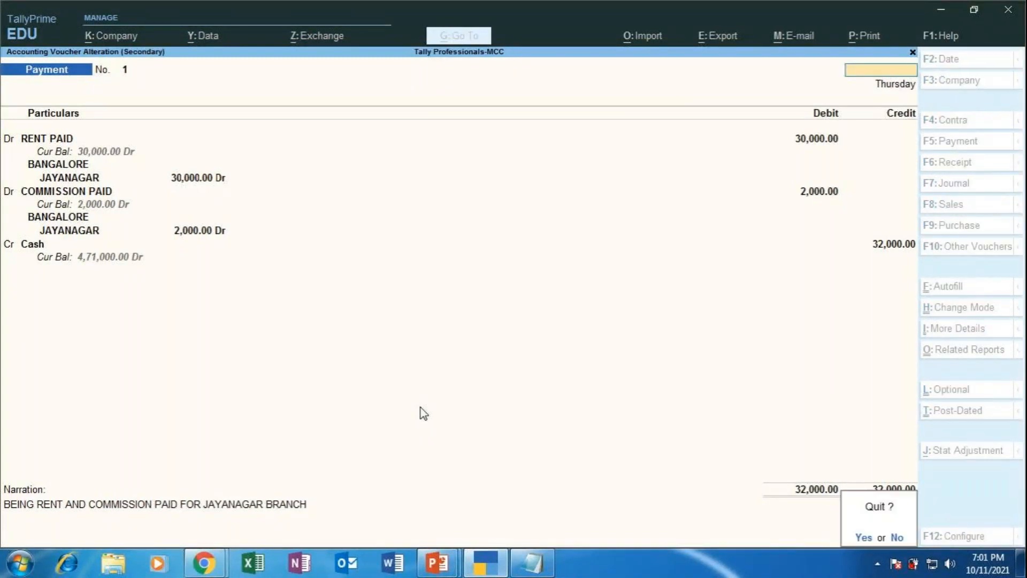
pyautogui.press('y')
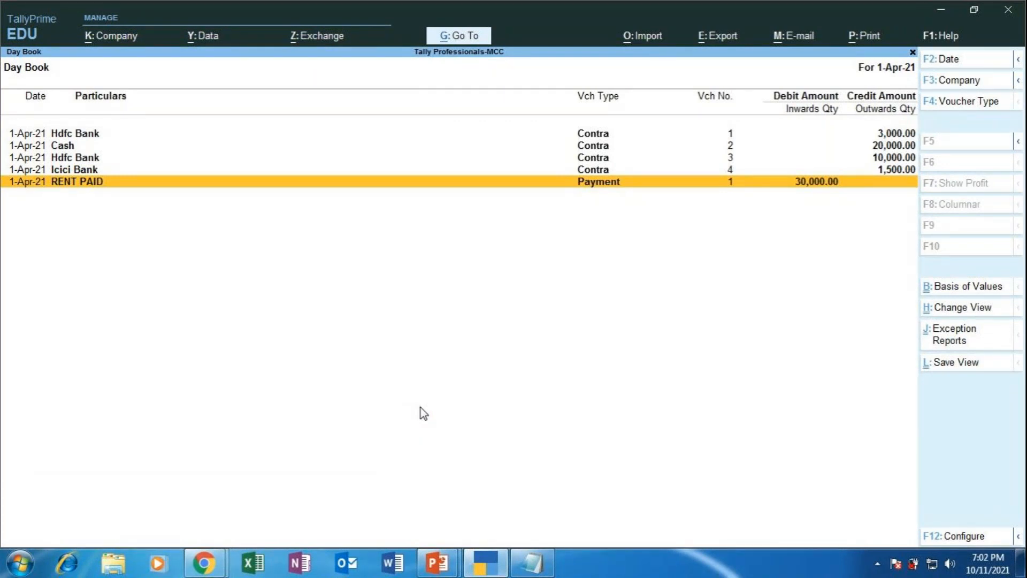
# - Switch to the MAPR presentation in PowerPoint and show the payment voucher exercises slide as a slide show
pyautogui.click(496, 571)
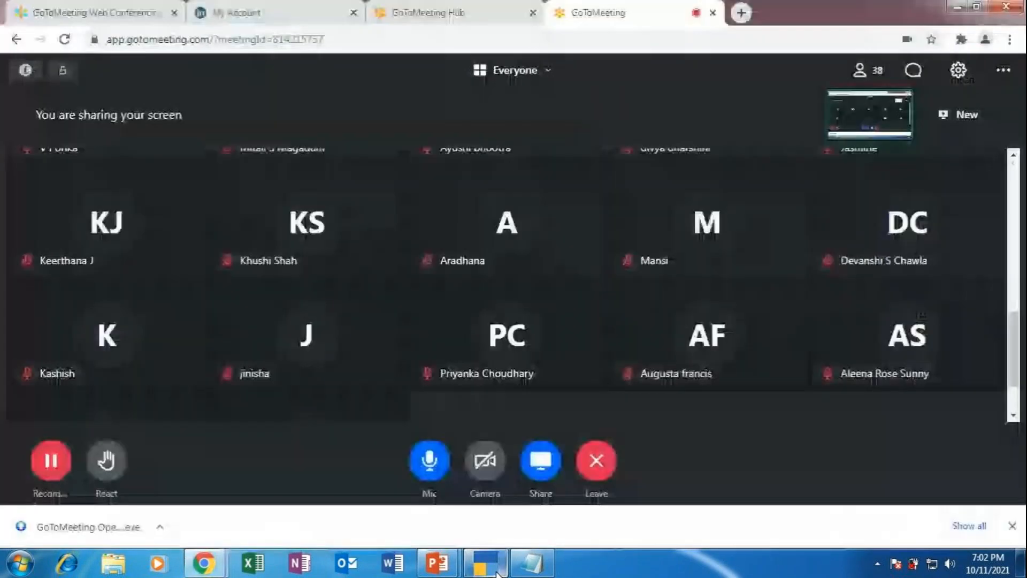
pyautogui.click(496, 572)
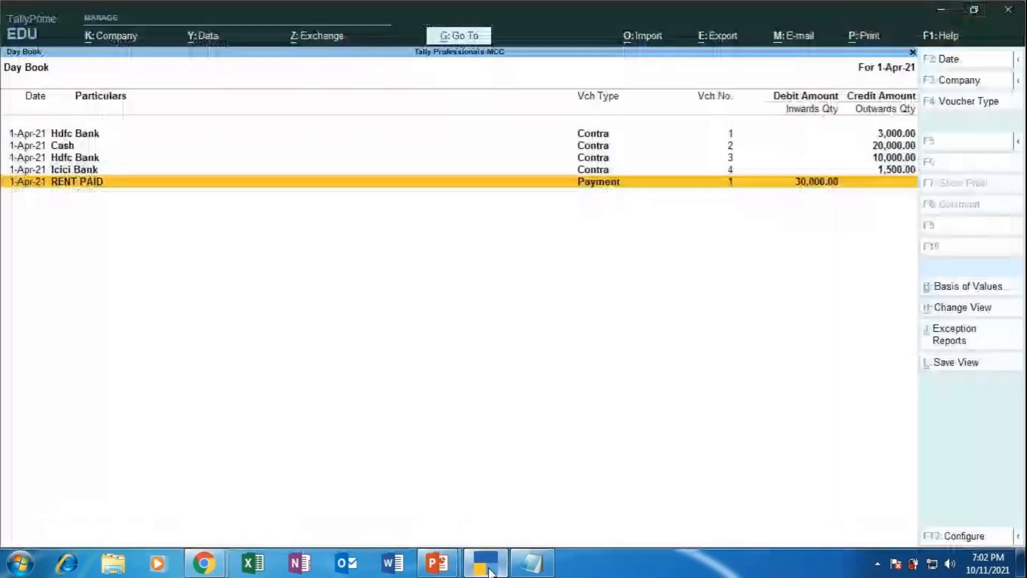
pyautogui.moveTo(437, 564)
pyautogui.click(374, 506)
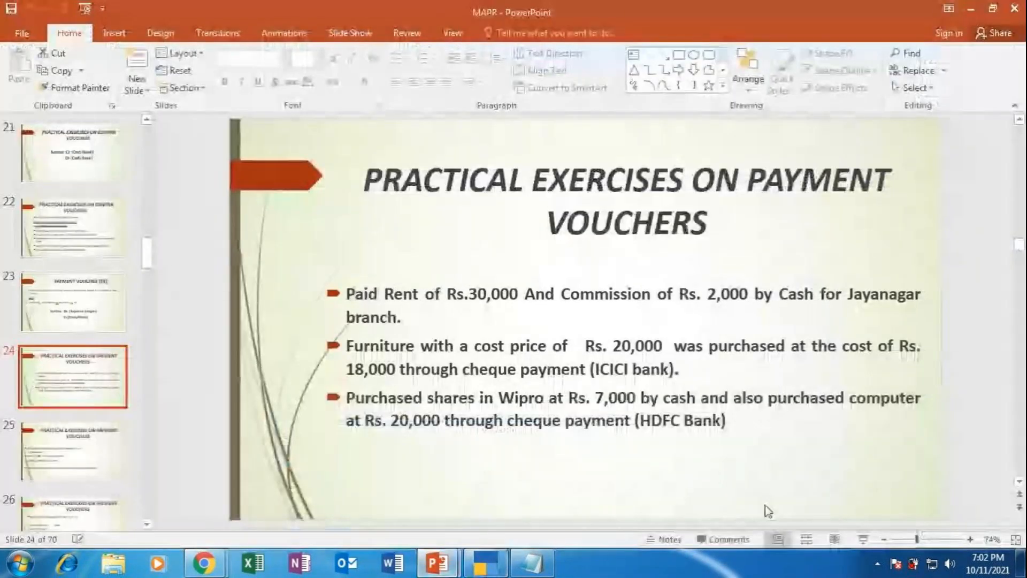
pyautogui.click(863, 539)
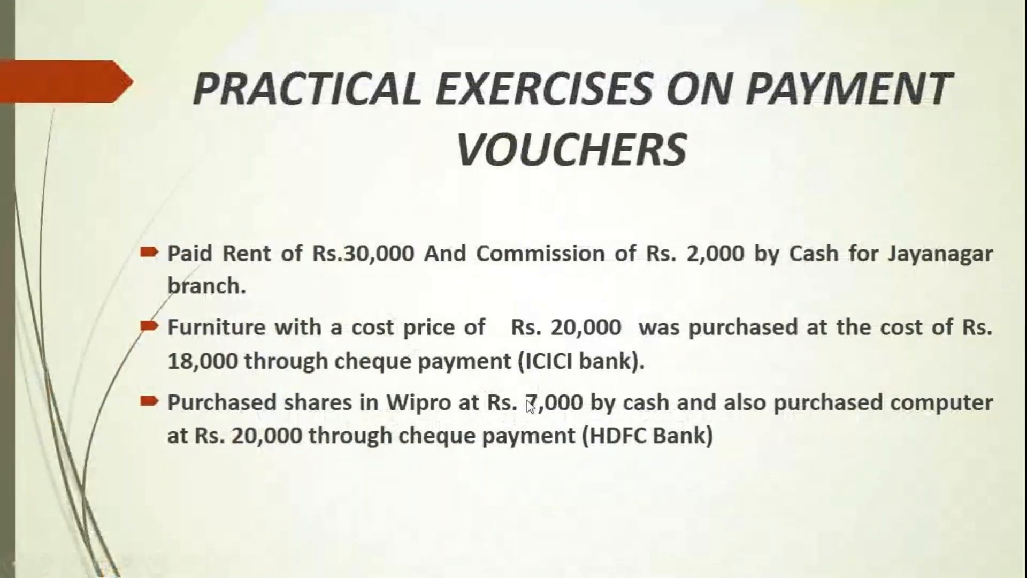
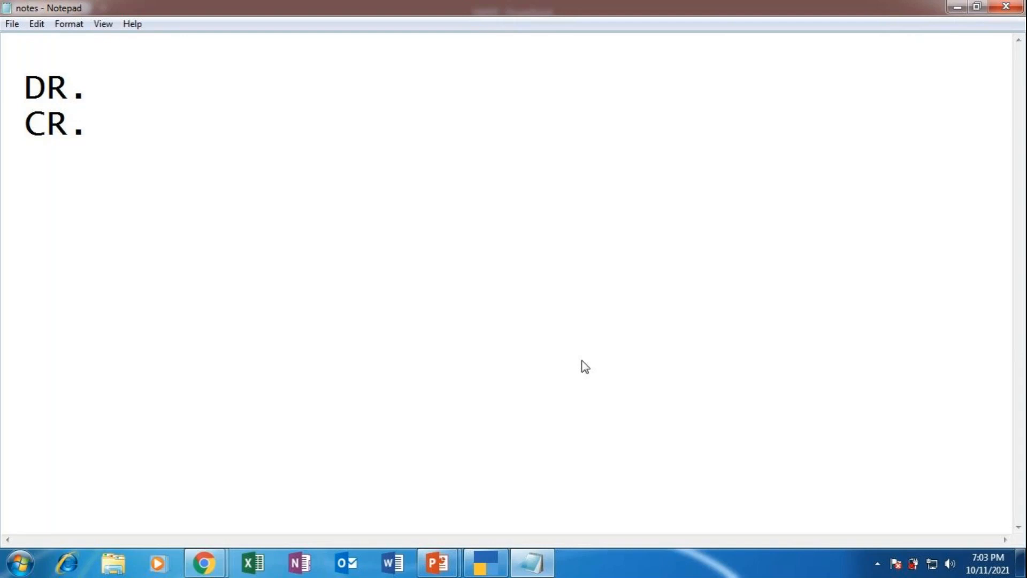
# - In the Notepad notes, enter FURNITURE 20000 on the DR. line and DISCOUNT RECEIVED 2000 on the CR. line
pyautogui.write('FURNITURE ')
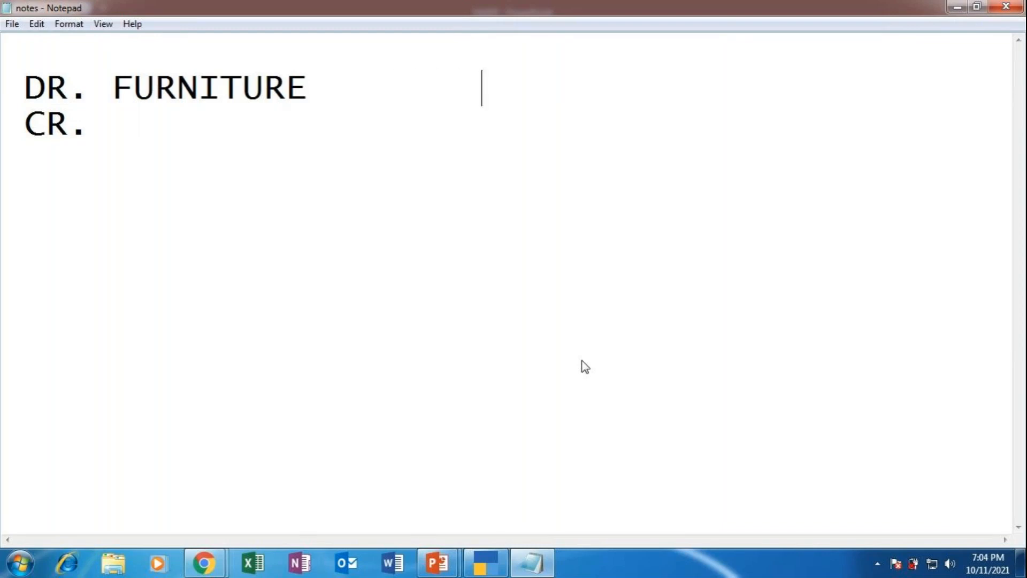
pyautogui.write('       20000')
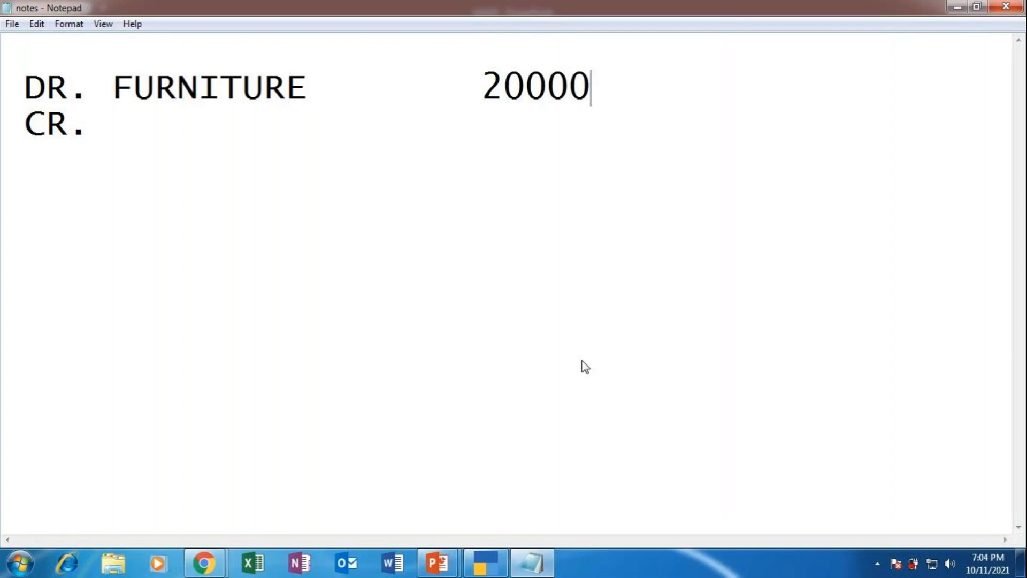
pyautogui.click(116, 125)
pyautogui.write('DISC')
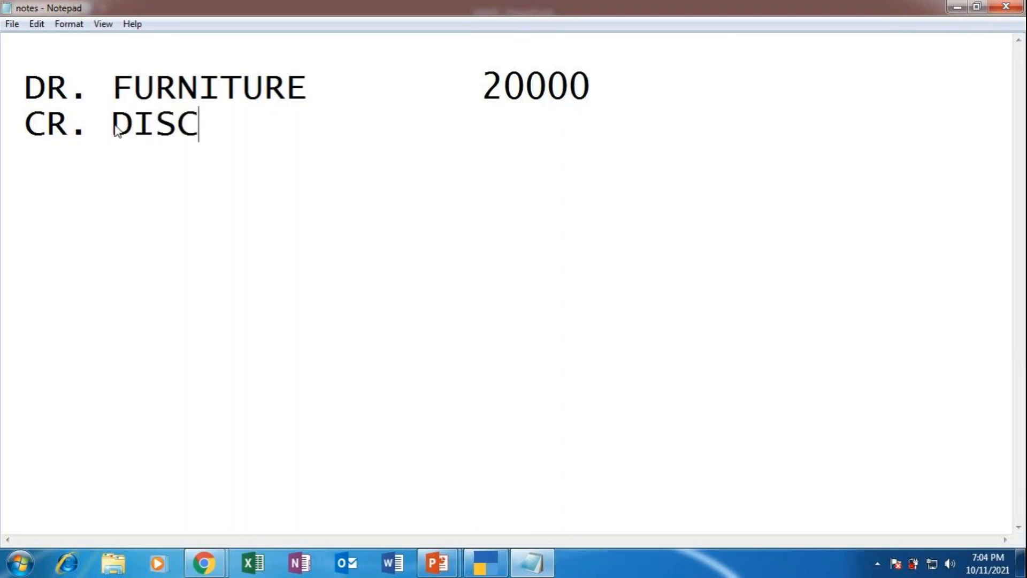
pyautogui.write('OUNT RE')
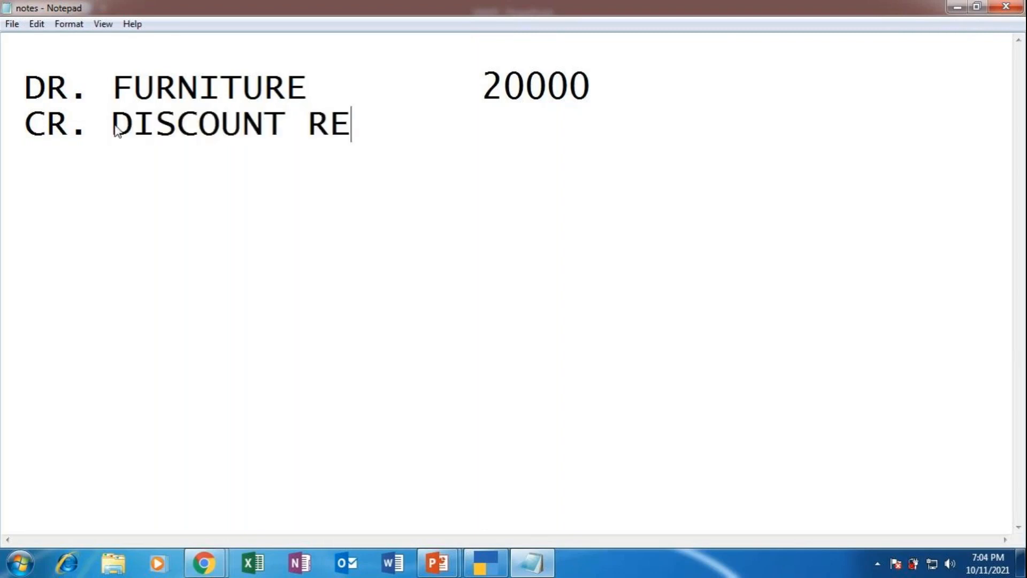
pyautogui.write('CEIVED')
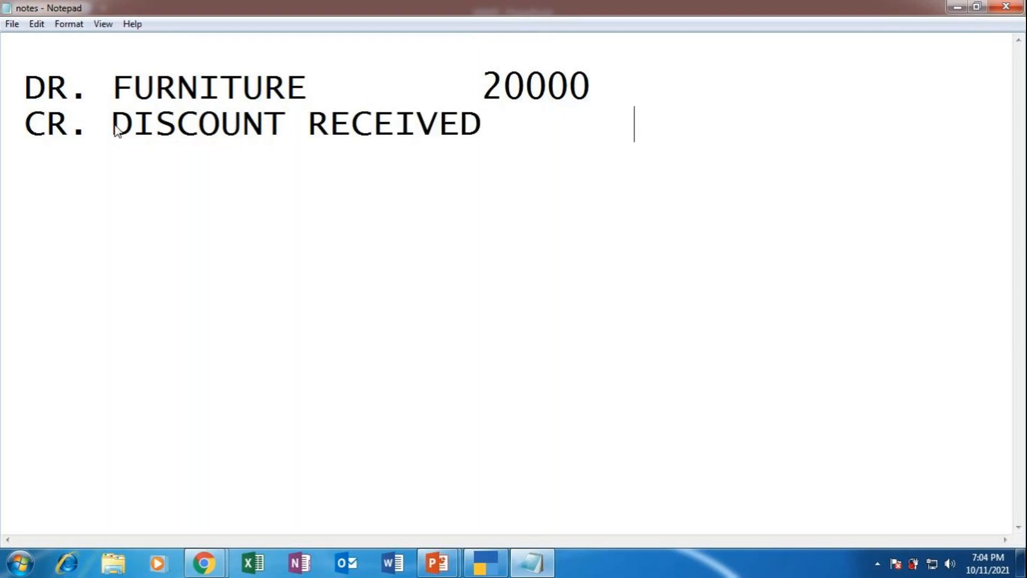
pyautogui.write('       2000')
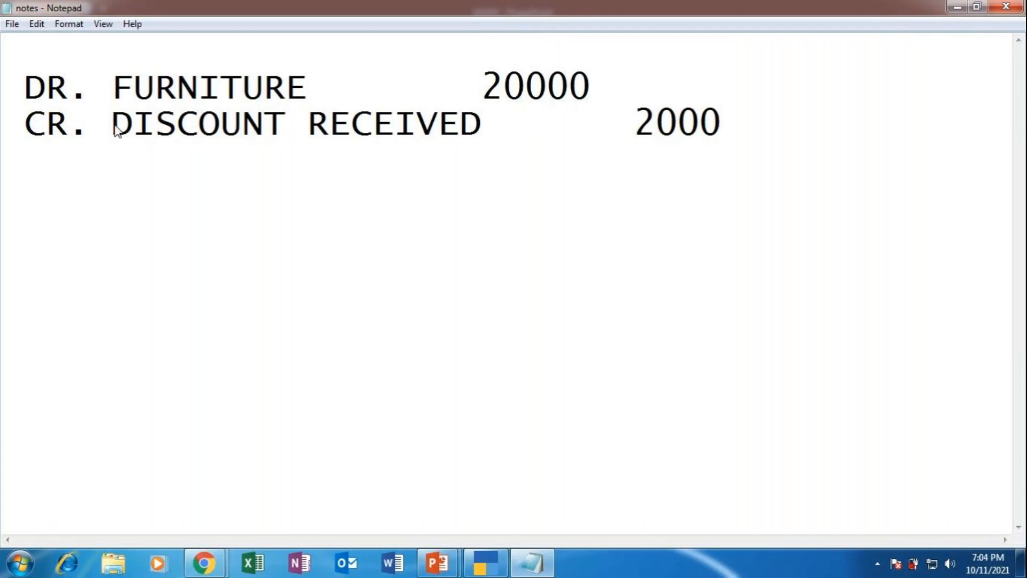
# - Add a second credit line reading "CR. ICICI BANK 18000" below the discount entry
pyautogui.press('Return')
pyautogui.write('CR. ')
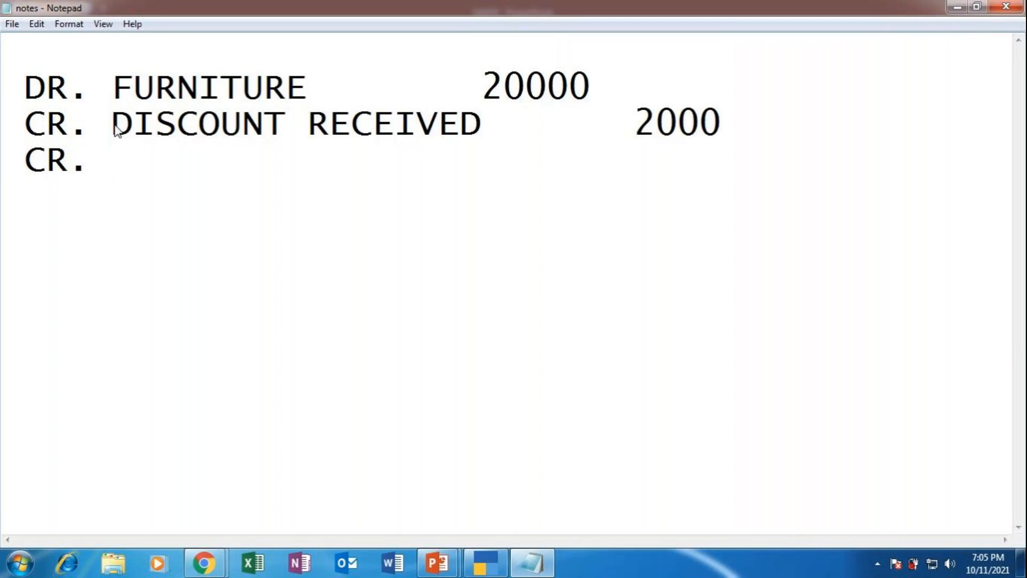
pyautogui.write('ICICI')
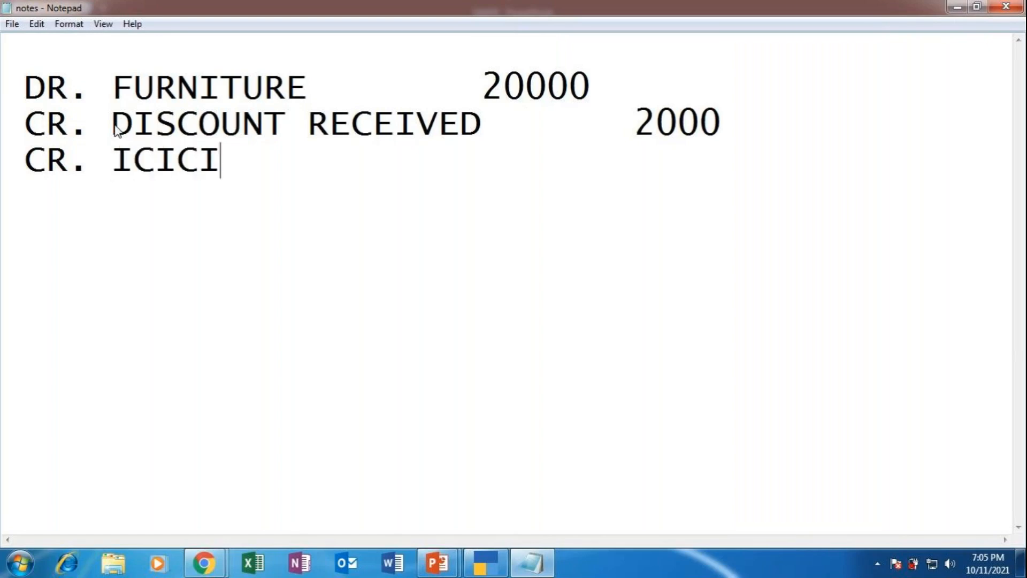
pyautogui.write(' BANK           ')
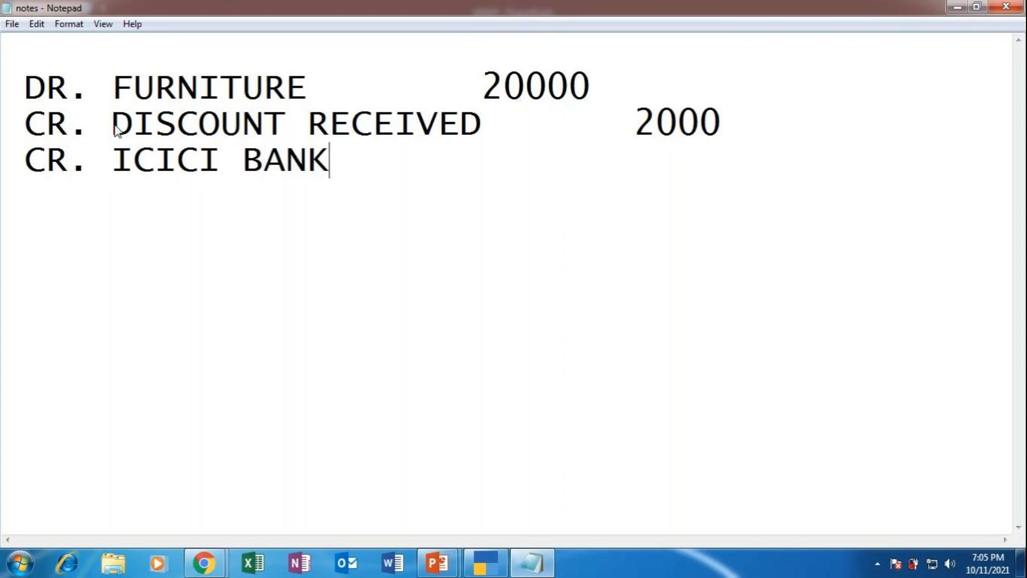
pyautogui.write('  18000')
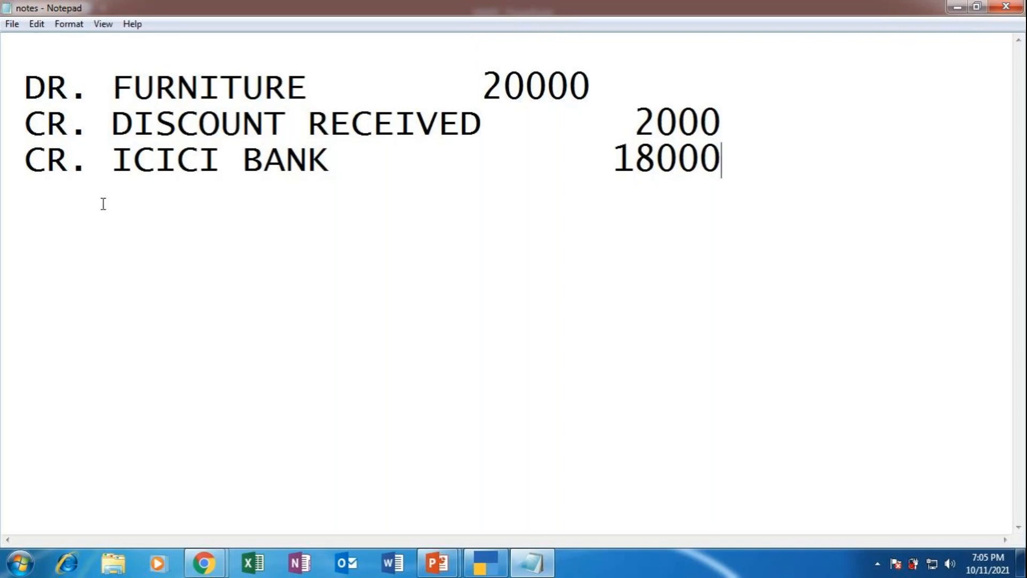
# - Switch back to TallyPrime, leave the Day Book and open a new payment voucher
pyautogui.click(479, 570)
pyautogui.press('Escape')
pyautogui.press('Escape')
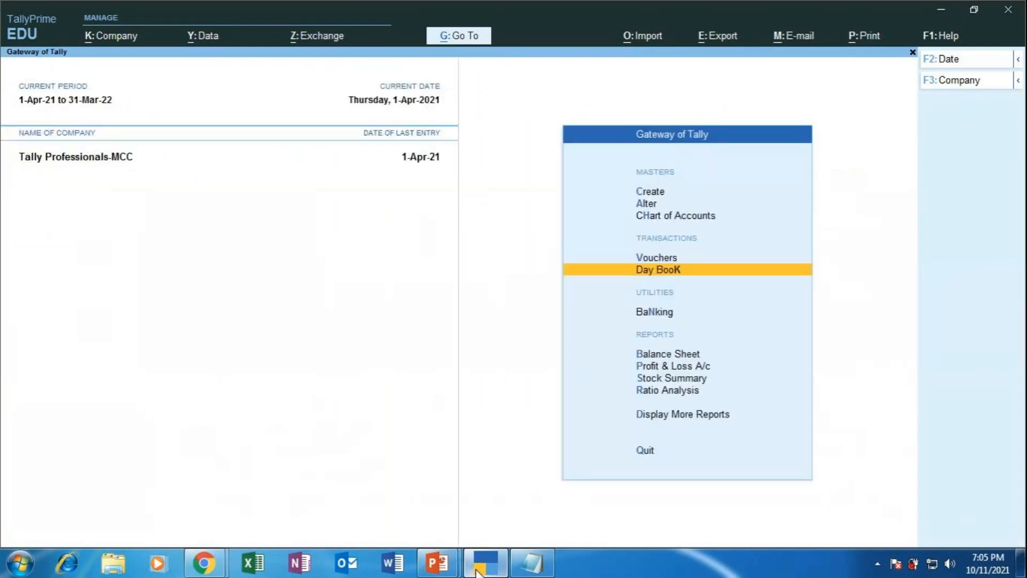
pyautogui.press('Escape')
pyautogui.press('Down')
pyautogui.press('Down')
pyautogui.press('Down')
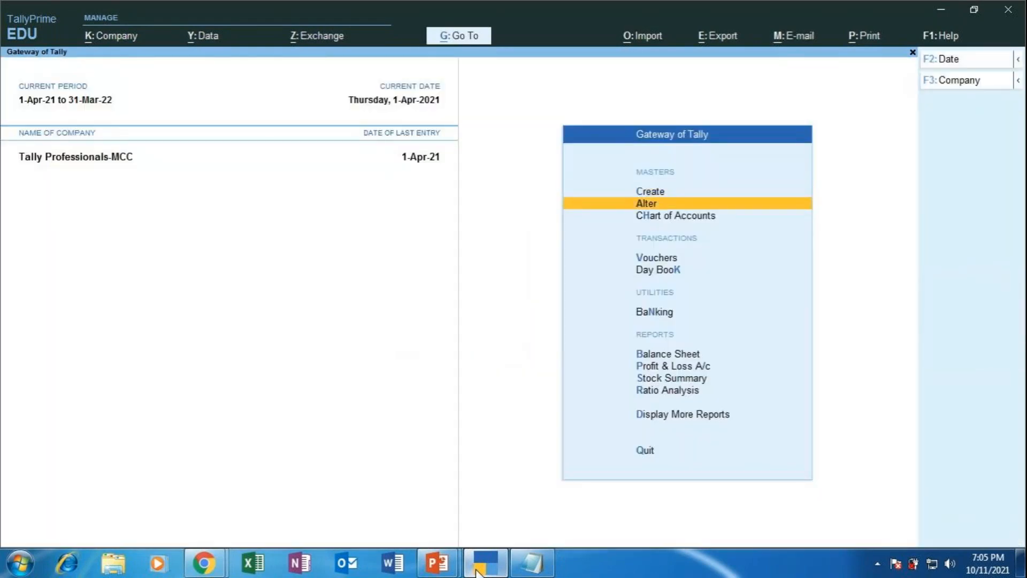
pyautogui.press('Return')
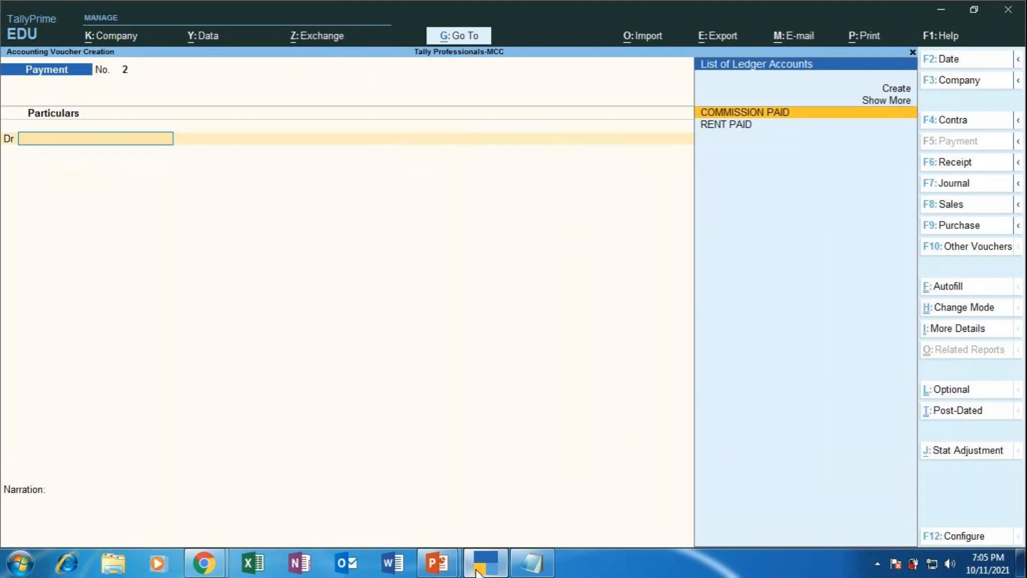
# - Create a new ledger named FURNITURE under Fixed Assets from the voucher's debit line
pyautogui.press('Up')
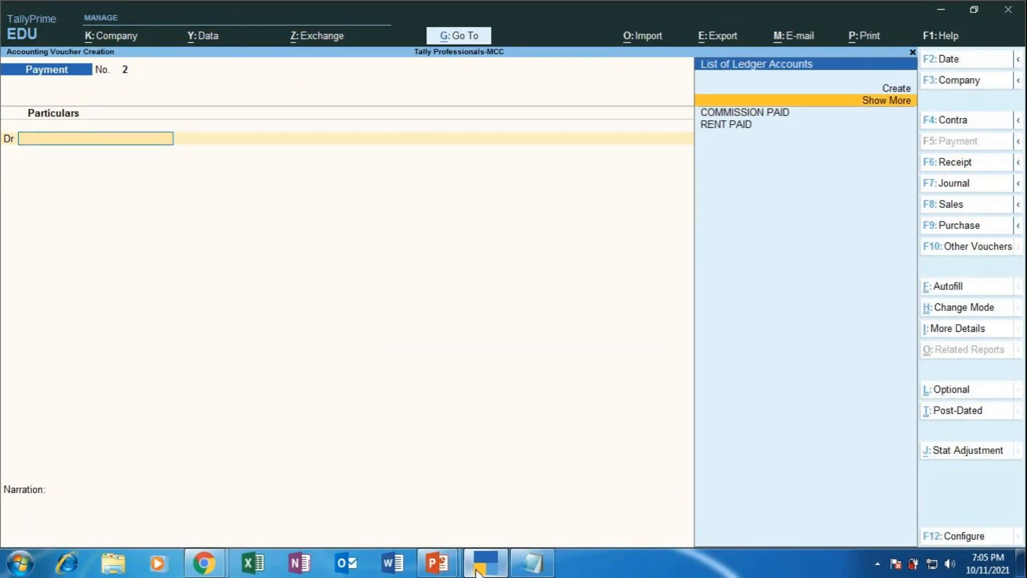
pyautogui.press('Up')
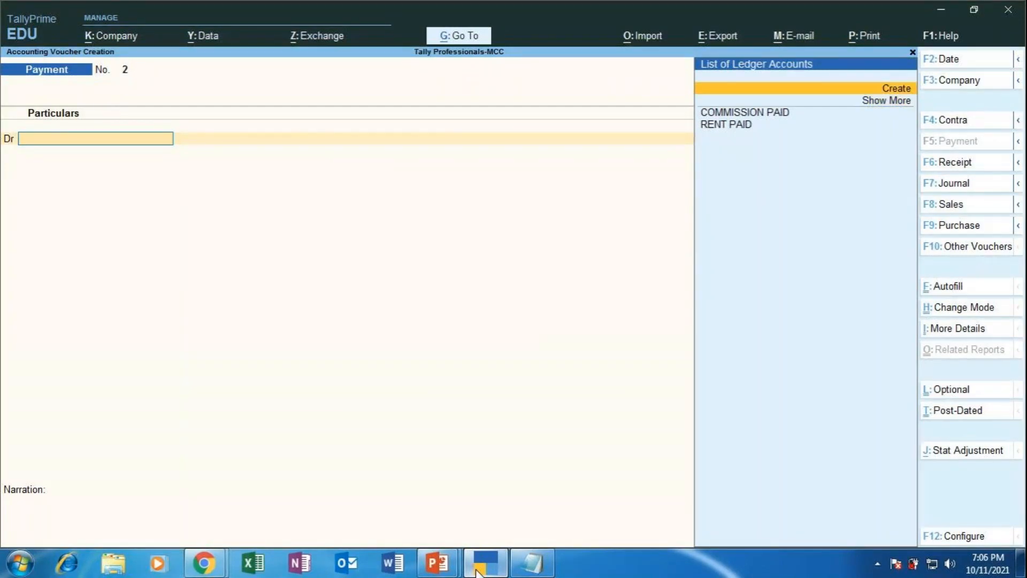
pyautogui.press('Return')
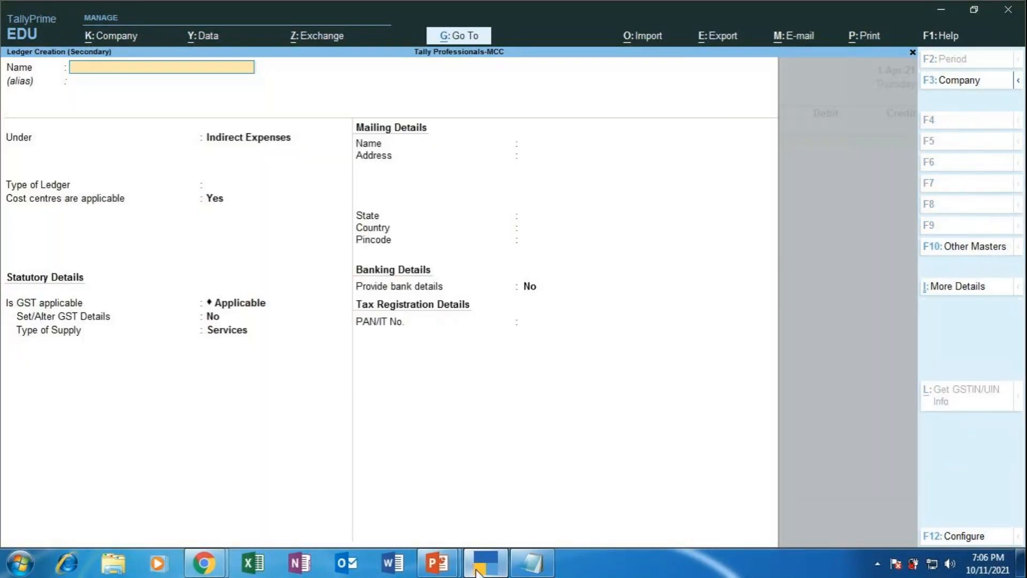
pyautogui.write('FURNITURE')
pyautogui.press('Return')
pyautogui.write('FIX')
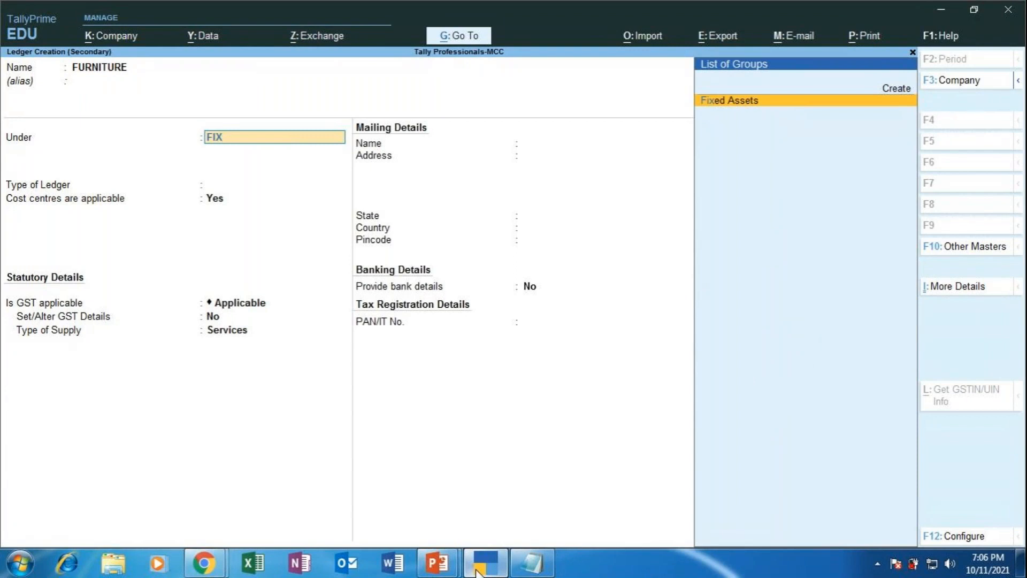
pyautogui.press('Return')
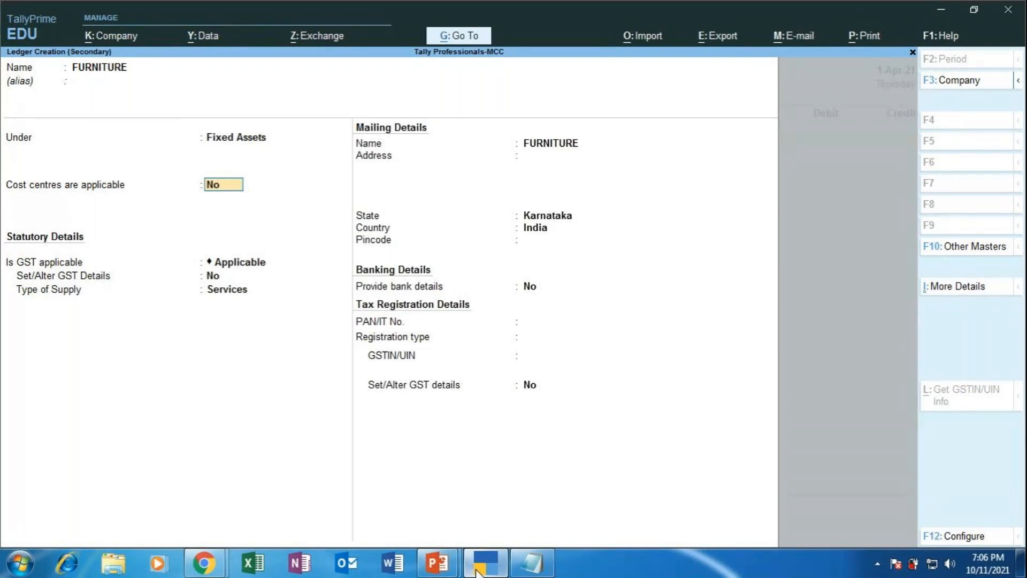
# - Switch to PowerPoint, view the payment voucher exercises slide as a slide show, and return to TallyPrime
pyautogui.click(451, 566)
pyautogui.click(399, 473)
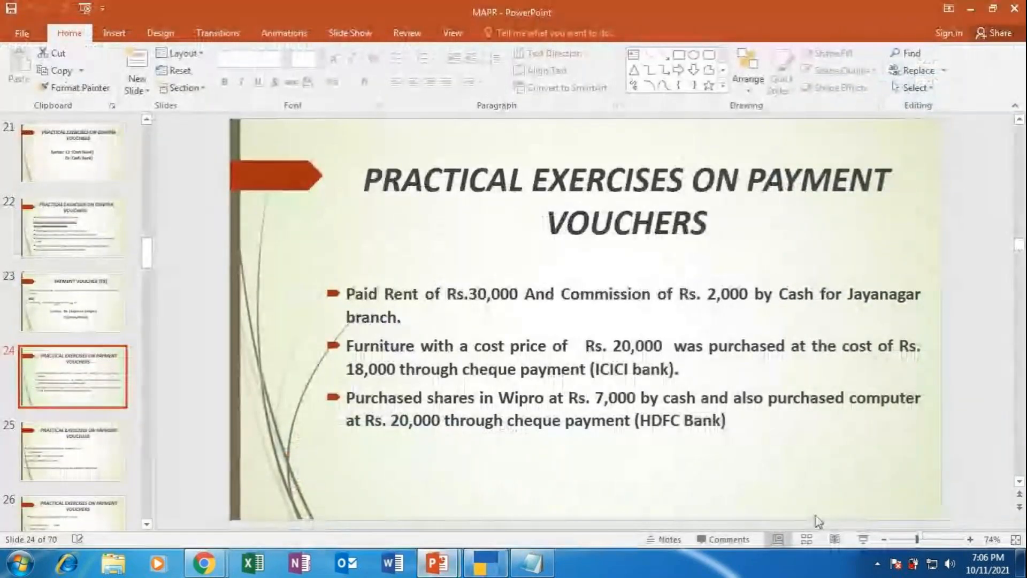
pyautogui.click(869, 540)
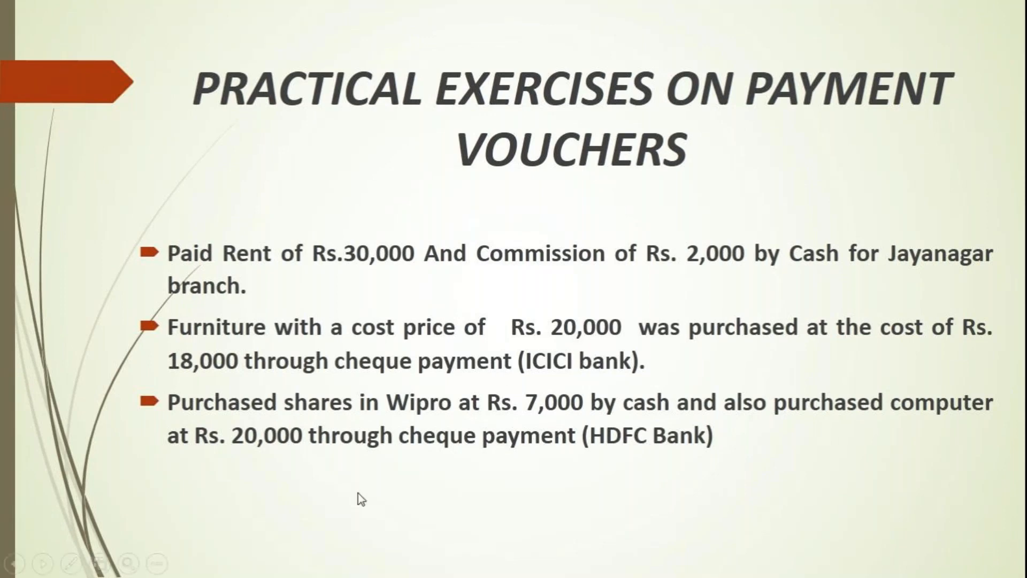
pyautogui.press('Escape')
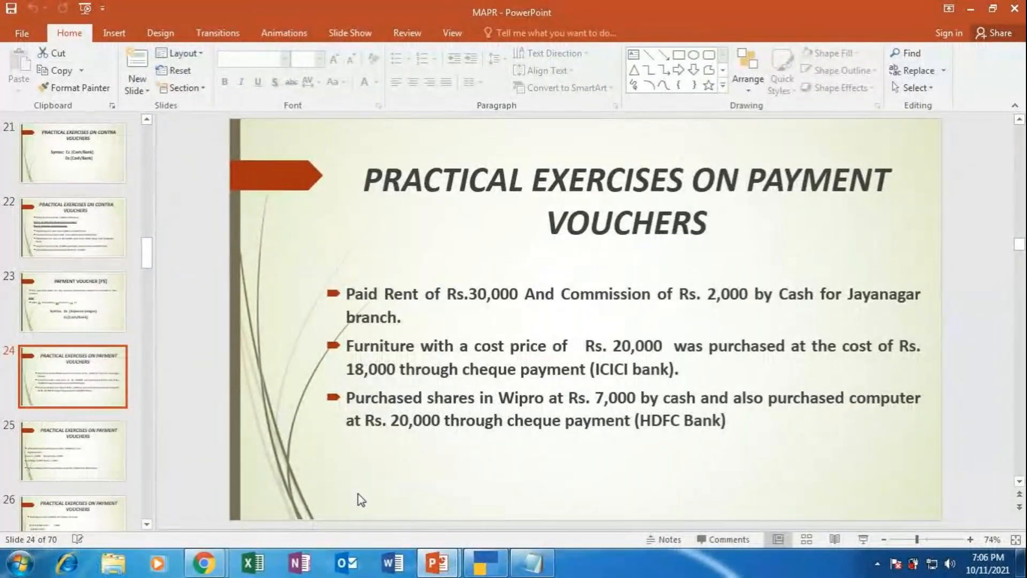
pyautogui.click(468, 567)
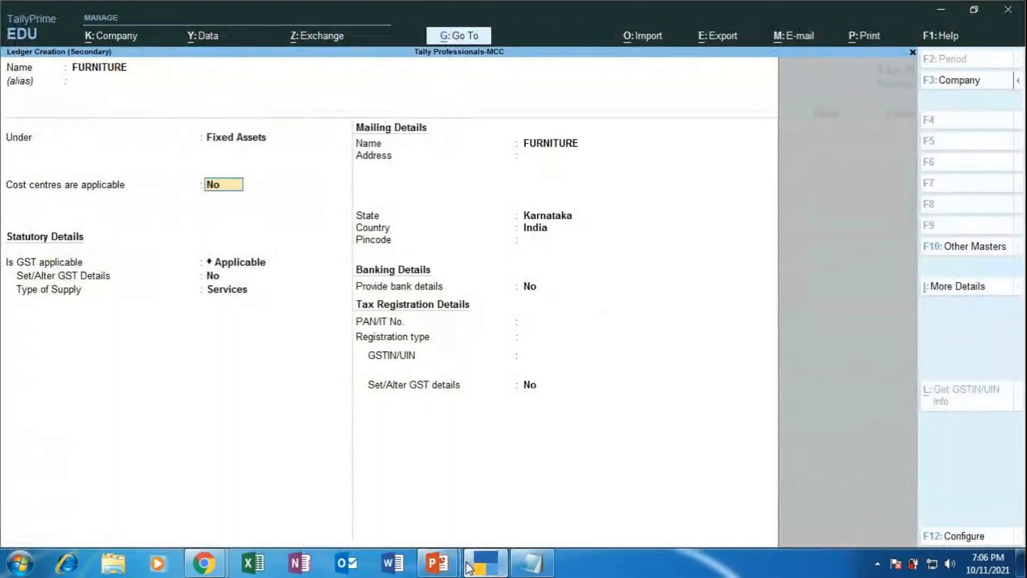
# - Save the FURNITURE ledger with GST set to Not Applicable, and debit it with 20000 in the payment voucher
pyautogui.press('Return')
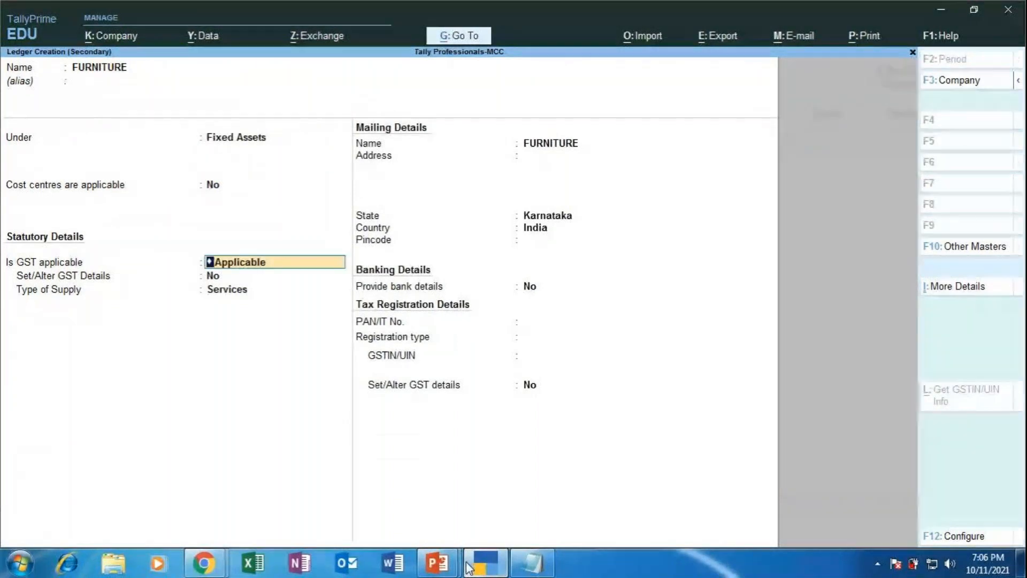
pyautogui.press('BackSpace')
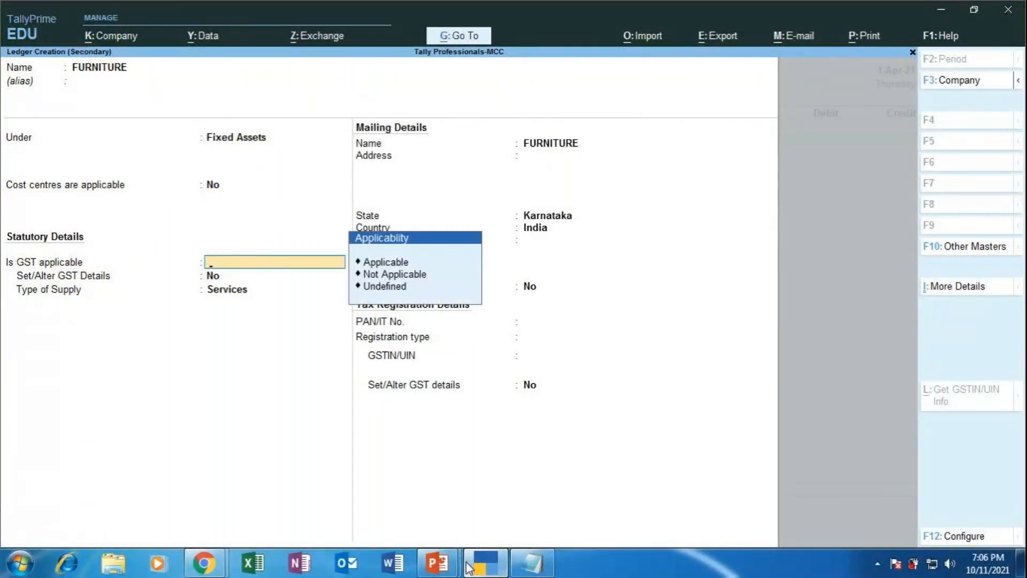
pyautogui.press('Down')
pyautogui.press('Return')
pyautogui.press('Return')
pyautogui.press('Return')
pyautogui.press('Return')
pyautogui.press('Return')
pyautogui.press('Return')
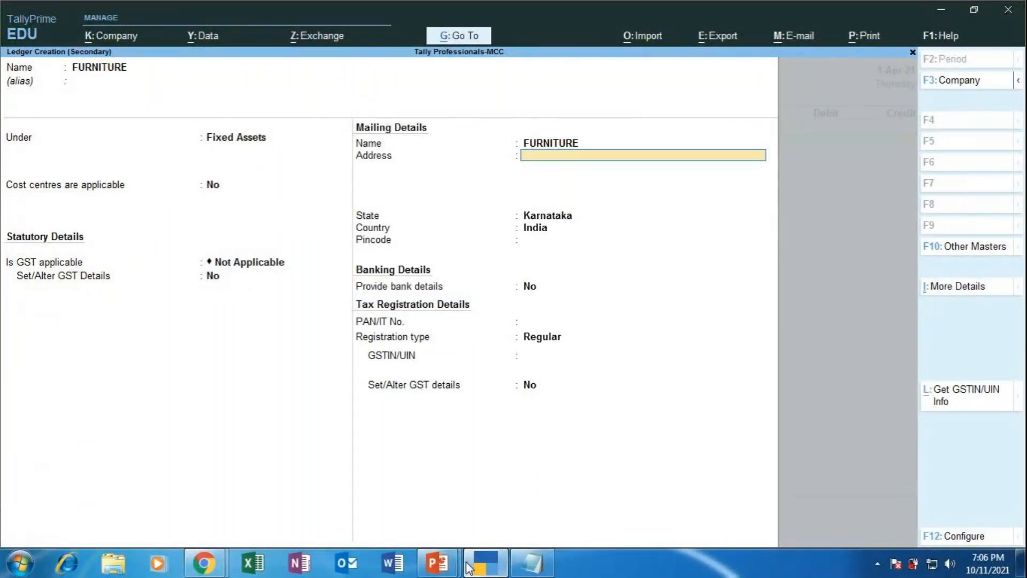
pyautogui.press('Return')
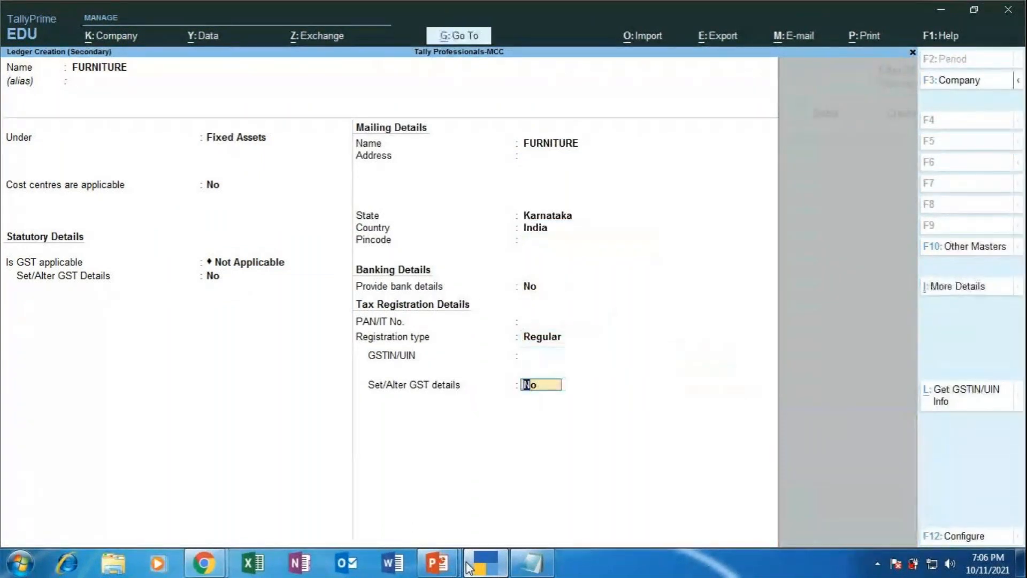
pyautogui.press('Return')
pyautogui.press('Return')
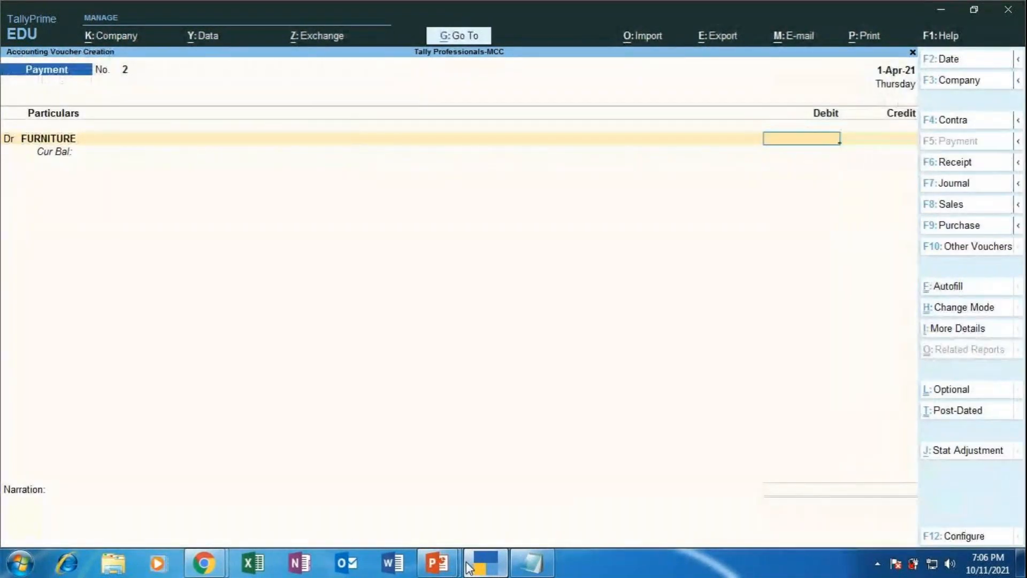
pyautogui.write('20000')
pyautogui.press('Return')
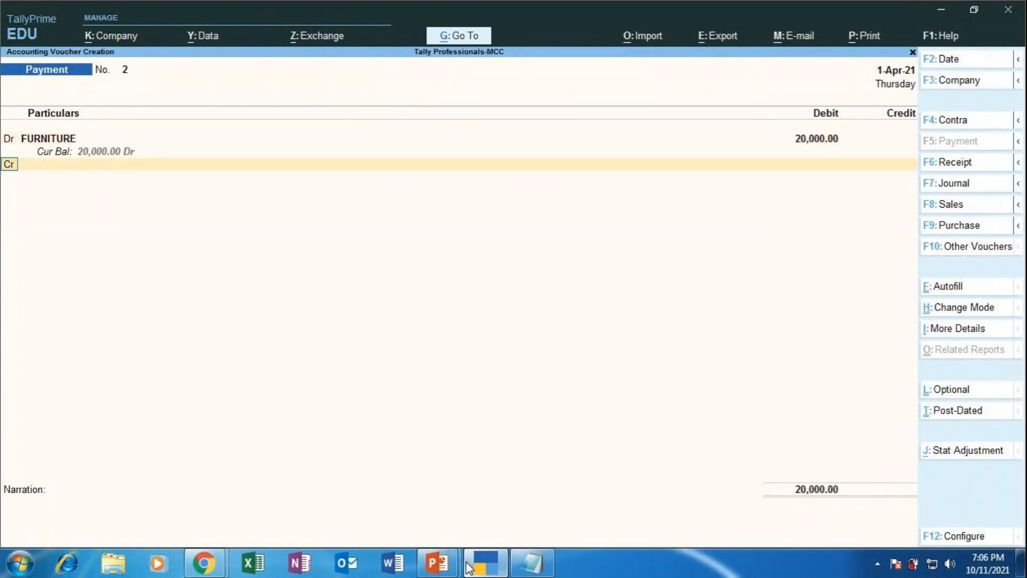
# - Create a ledger named DISCOUNT RECEIVED for the credit line, under Indirect Incomes with ledger type Not Applicable
pyautogui.press('Return')
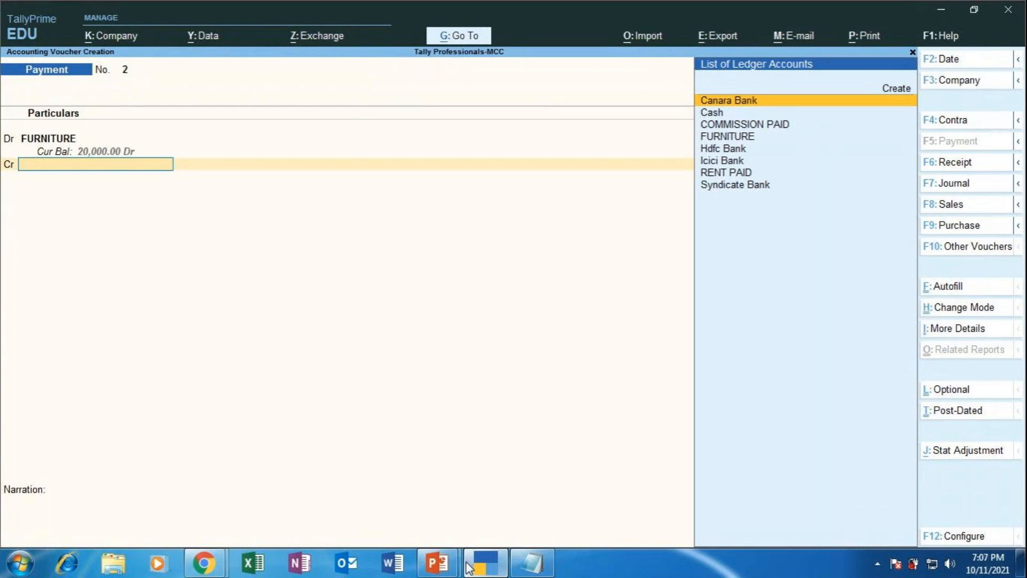
pyautogui.press('Up')
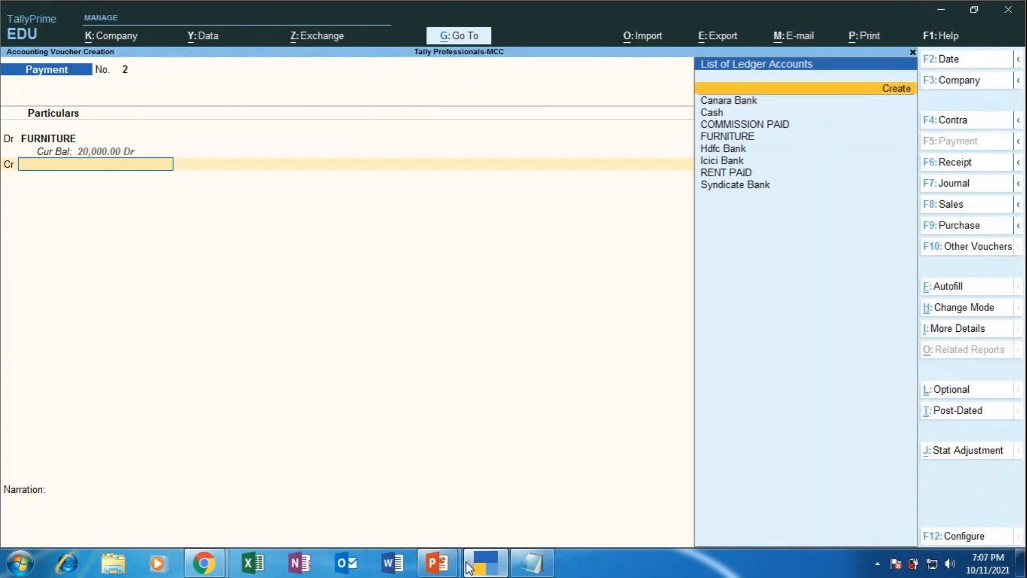
pyautogui.press('Return')
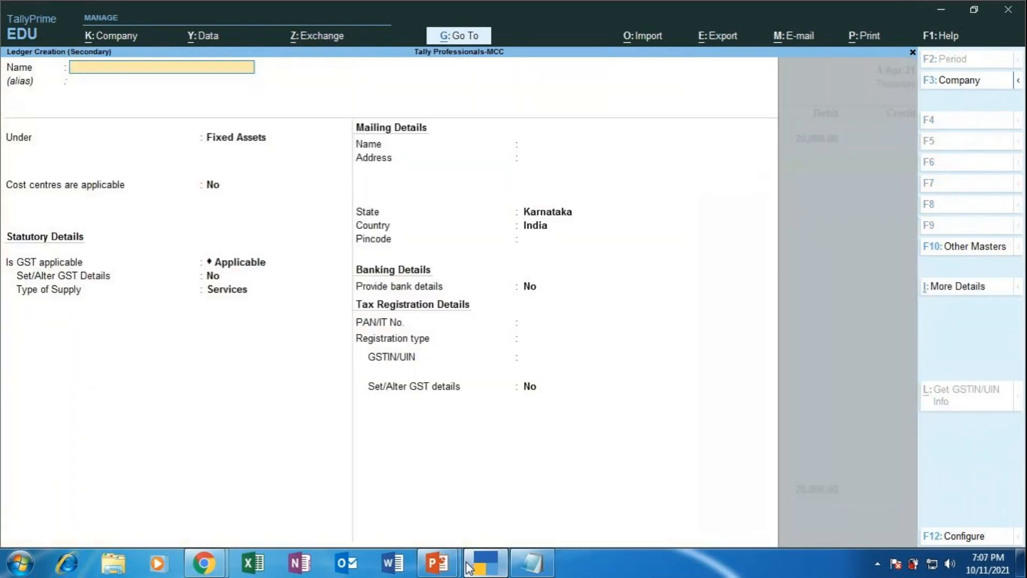
pyautogui.write('DISCOUNT RECEIVED')
pyautogui.press('Return')
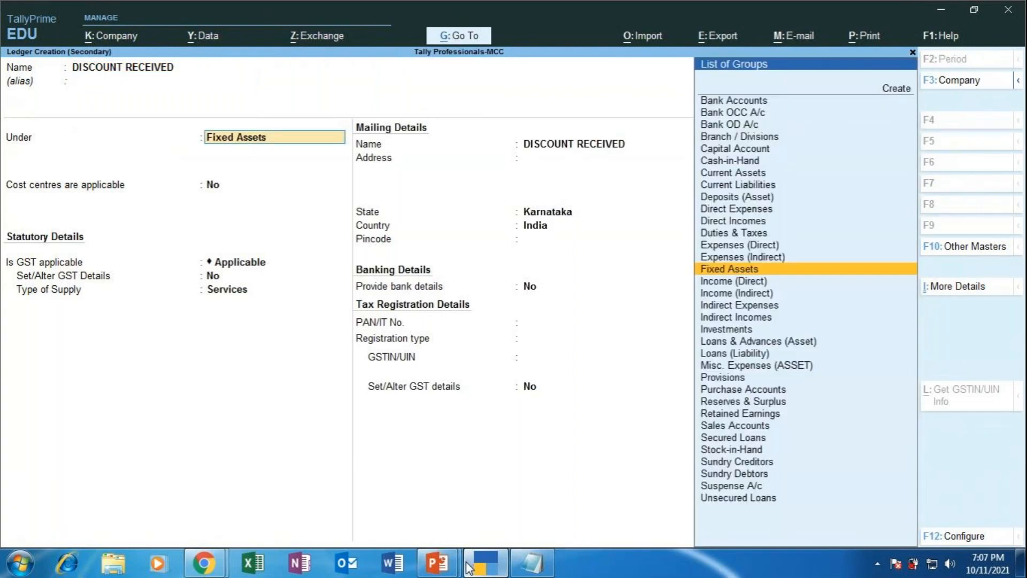
pyautogui.write('INDI')
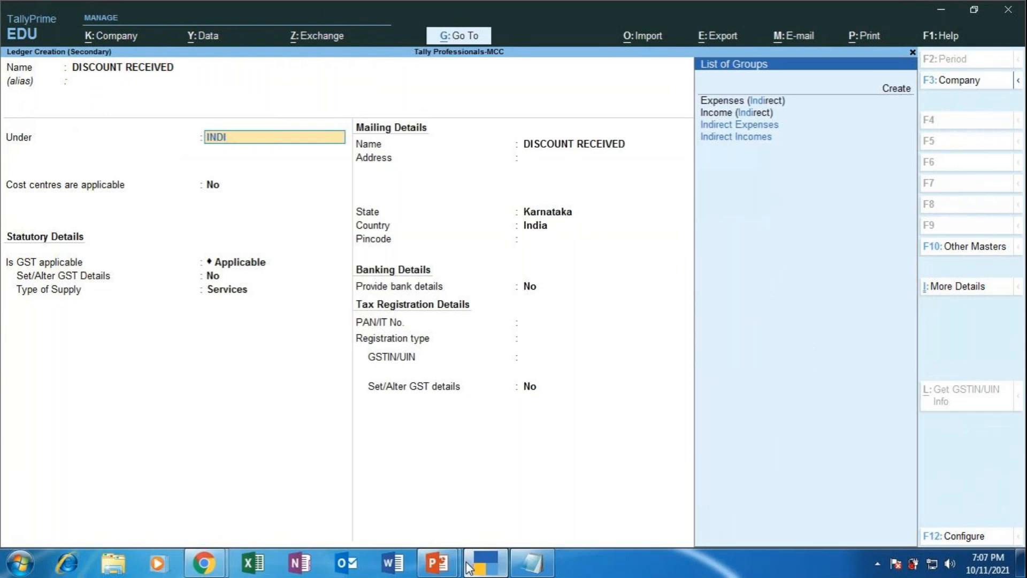
pyautogui.press('Down')
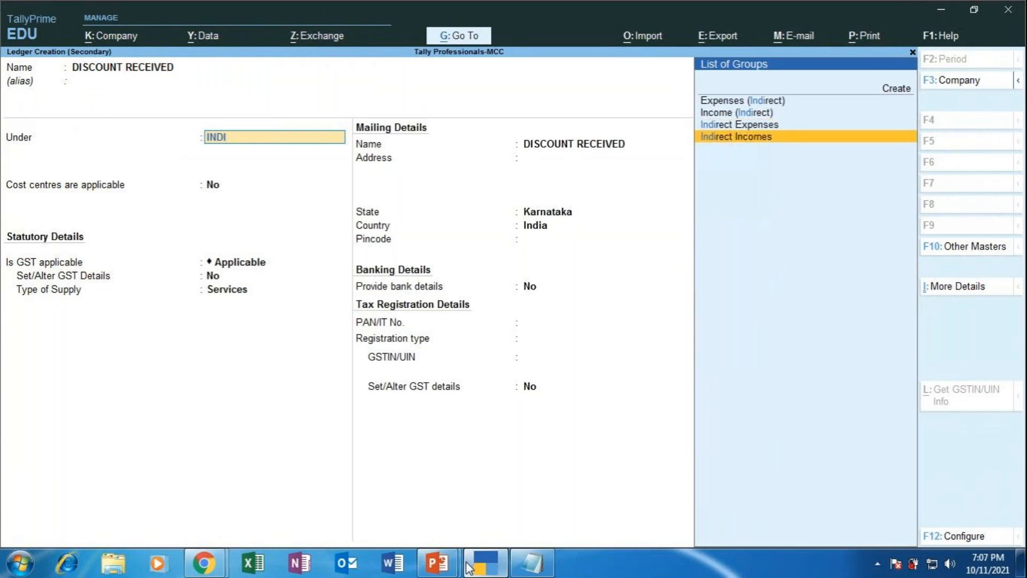
pyautogui.press('Return')
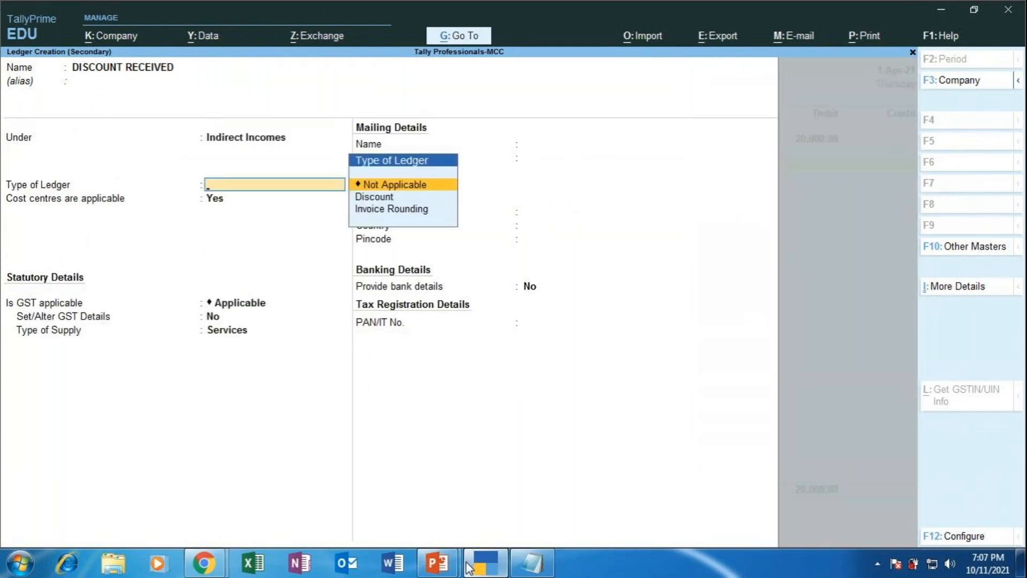
pyautogui.press('Return')
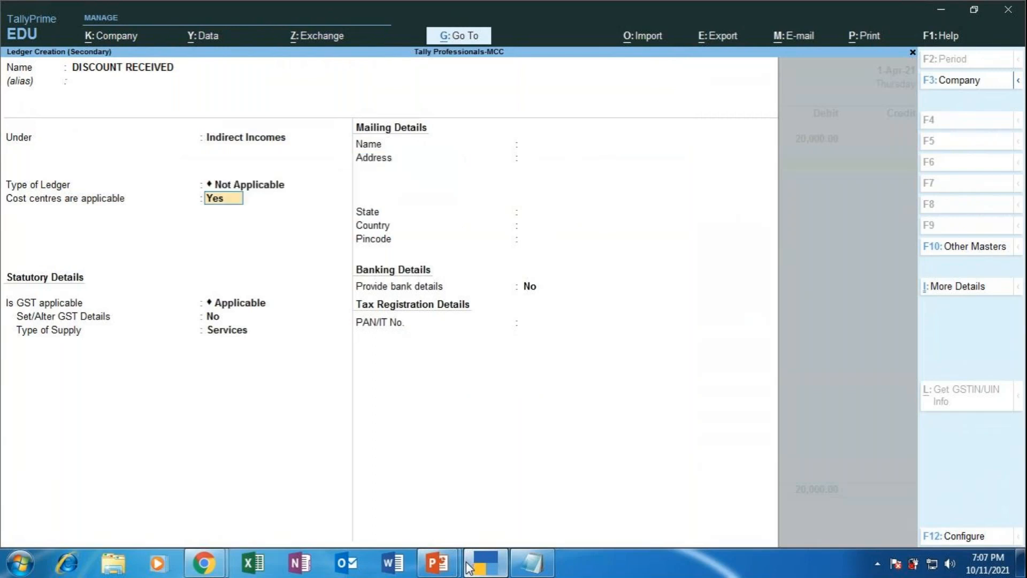
# - Set cost centres to No and GST to Not Applicable for DISCOUNT RECEIVED, and save the ledger
pyautogui.write('NO')
pyautogui.press('Return')
pyautogui.press('BackSpace')
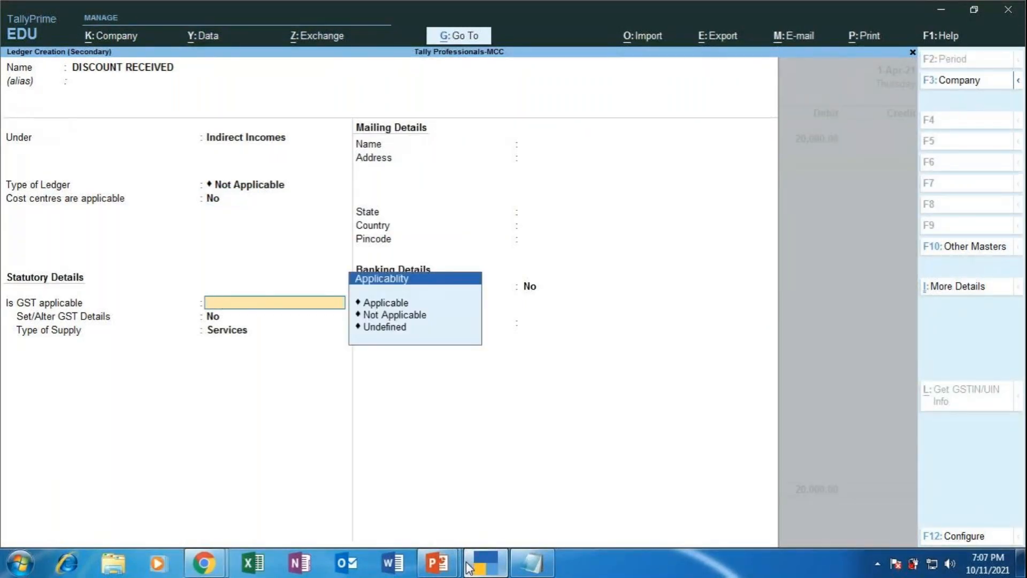
pyautogui.press('Down')
pyautogui.press('Down')
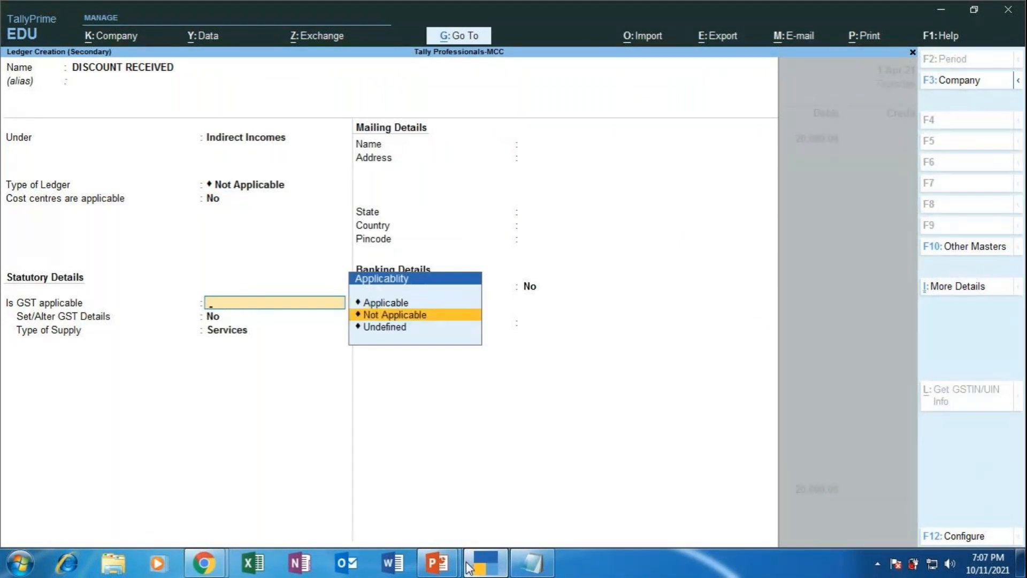
pyautogui.press('Return')
pyautogui.press('Return')
pyautogui.press('Return')
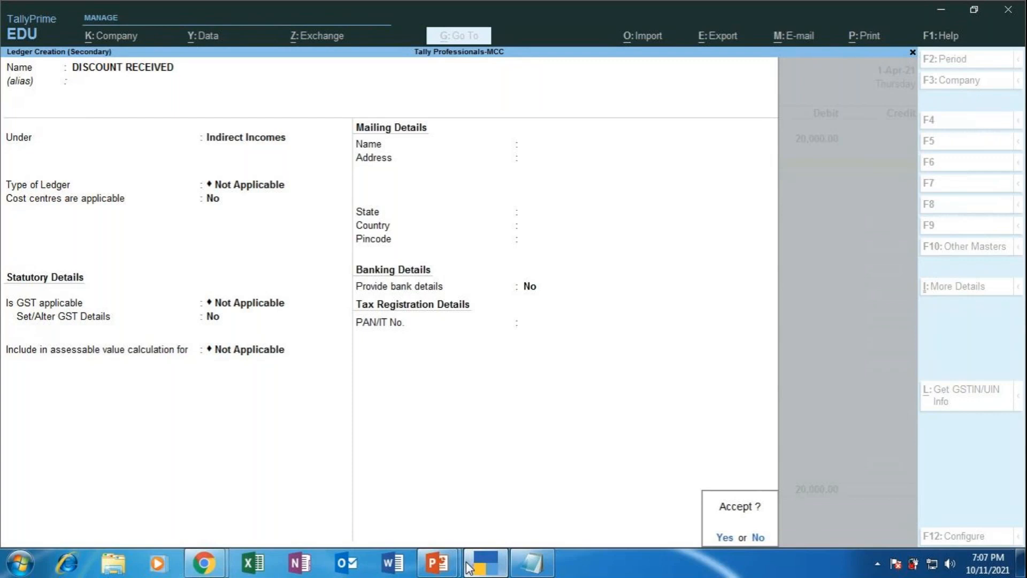
pyautogui.press('y')
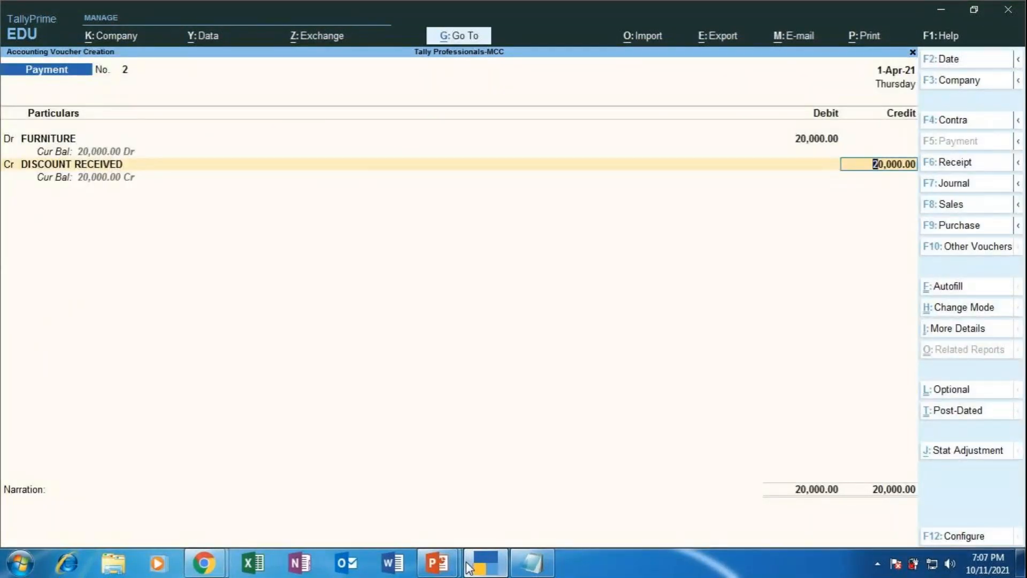
# - Credit DISCOUNT RECEIVED with 2000 and add a second credit line for Icici Bank with 18,000
pyautogui.write('2000')
pyautogui.press('Return')
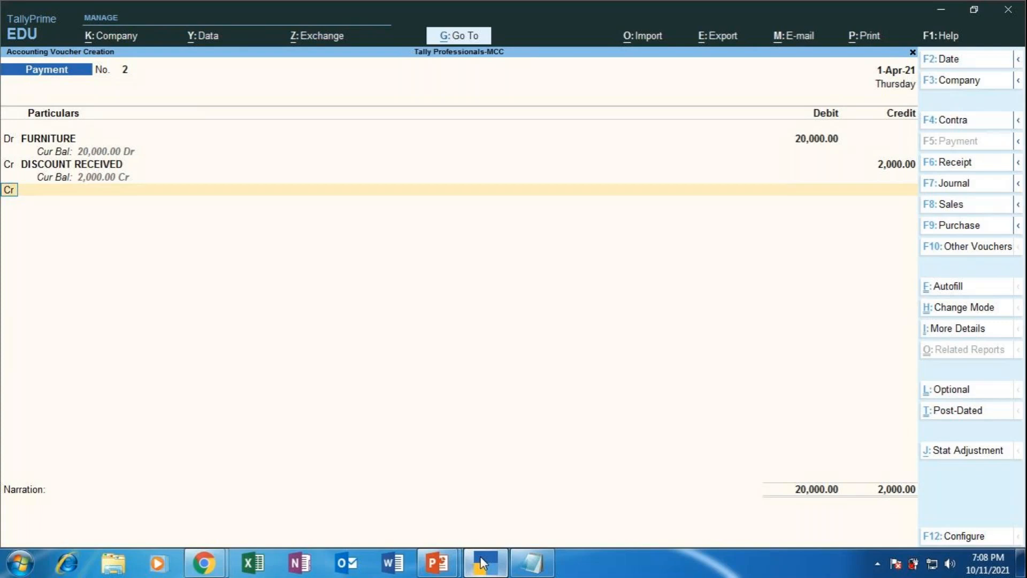
pyautogui.press('Return')
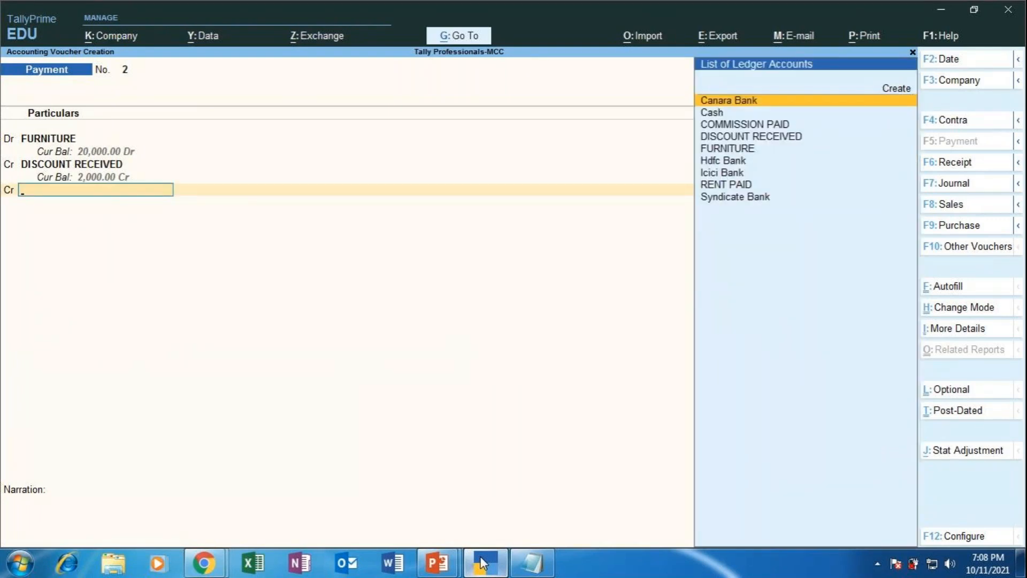
pyautogui.press('Down')
pyautogui.press('Down')
pyautogui.press('Down')
pyautogui.press('Down')
pyautogui.press('Down')
pyautogui.press('Down')
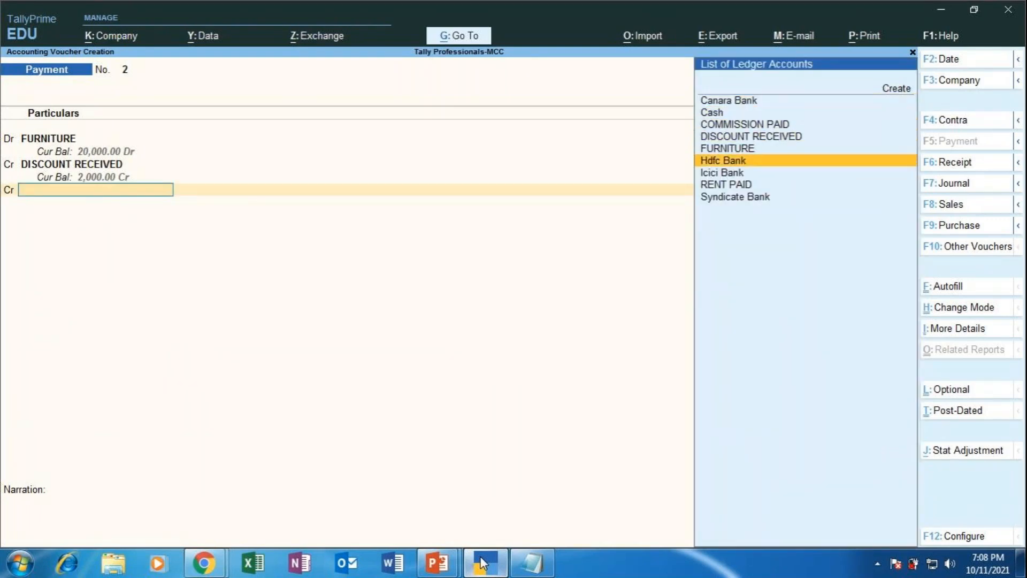
pyautogui.press('Return')
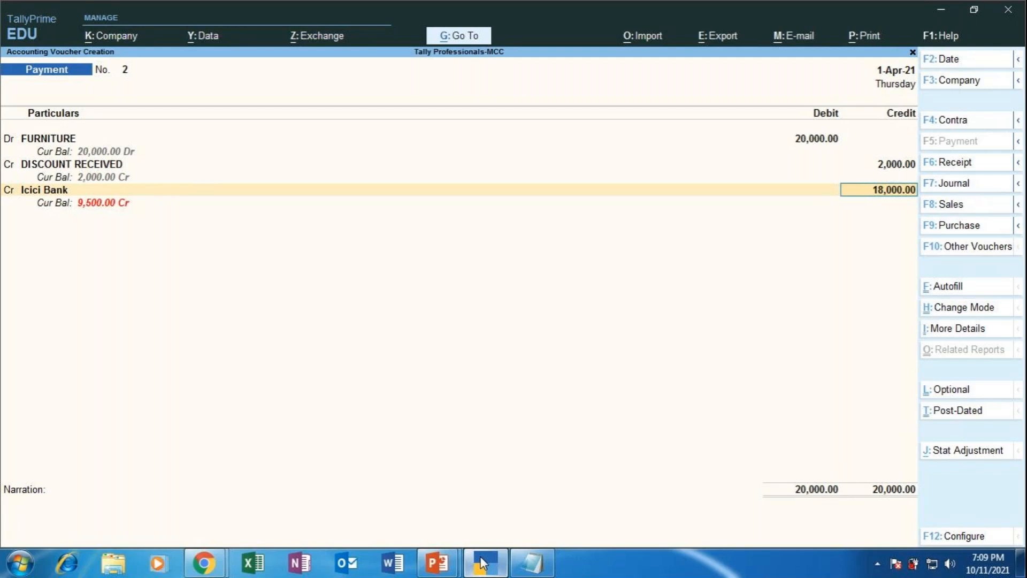
pyautogui.press('Return')
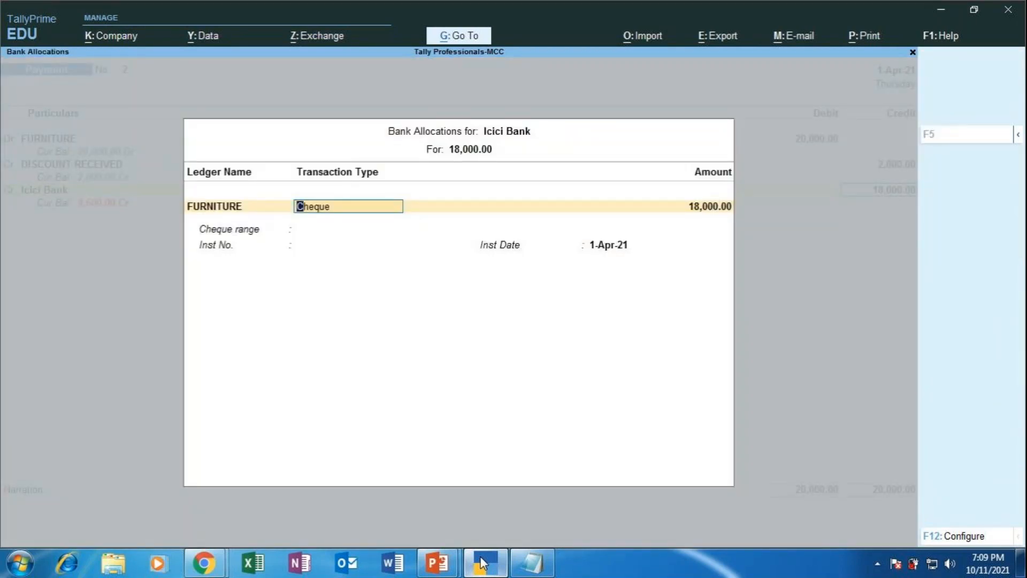
# - Allocate the Icici Bank payment as a Cheque with cheque range Not Applicable, instrument number 852741 and instrument date 1-Apr-21
pyautogui.press('Return')
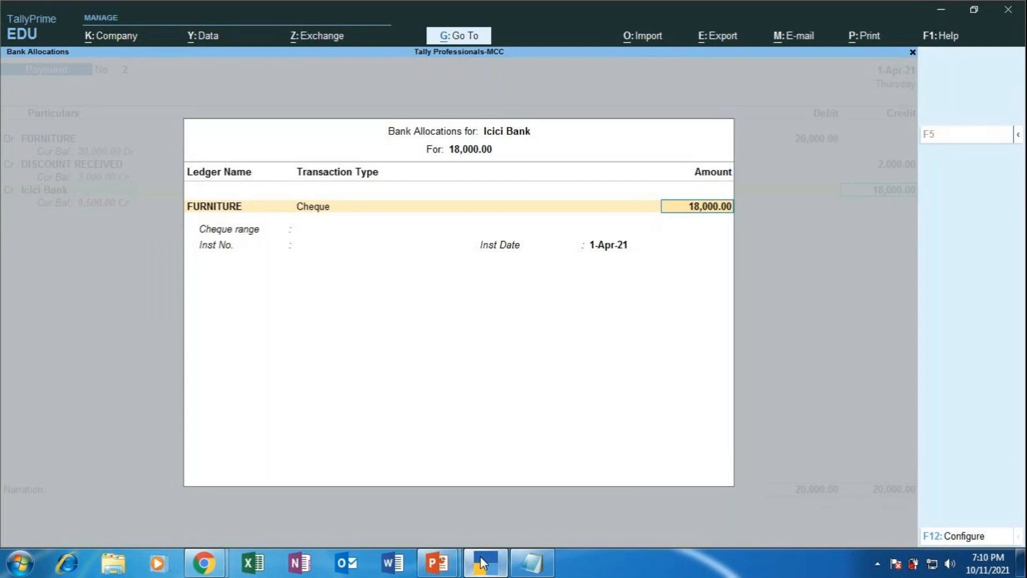
pyautogui.press('Return')
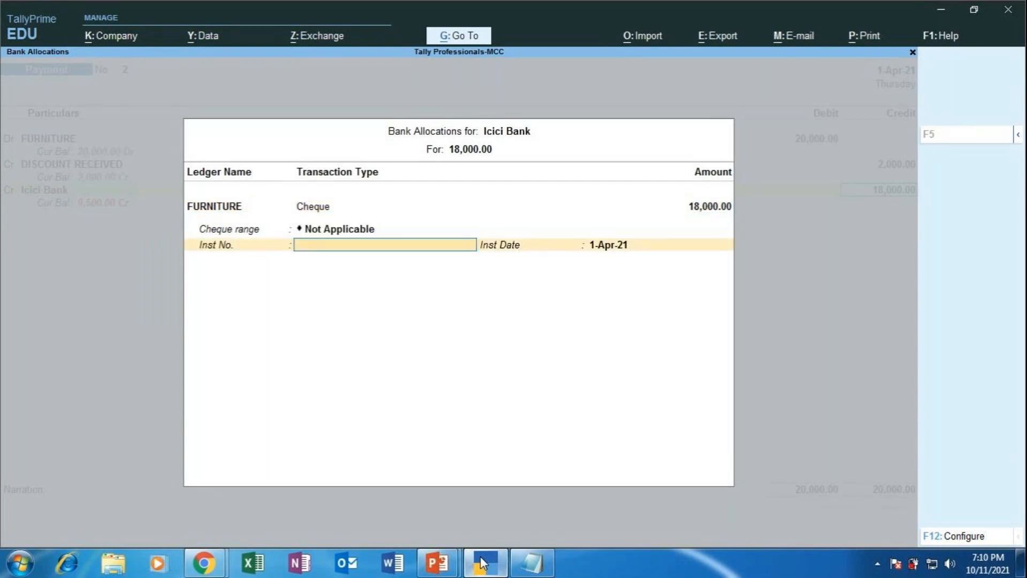
pyautogui.write('852741')
pyautogui.press('Return')
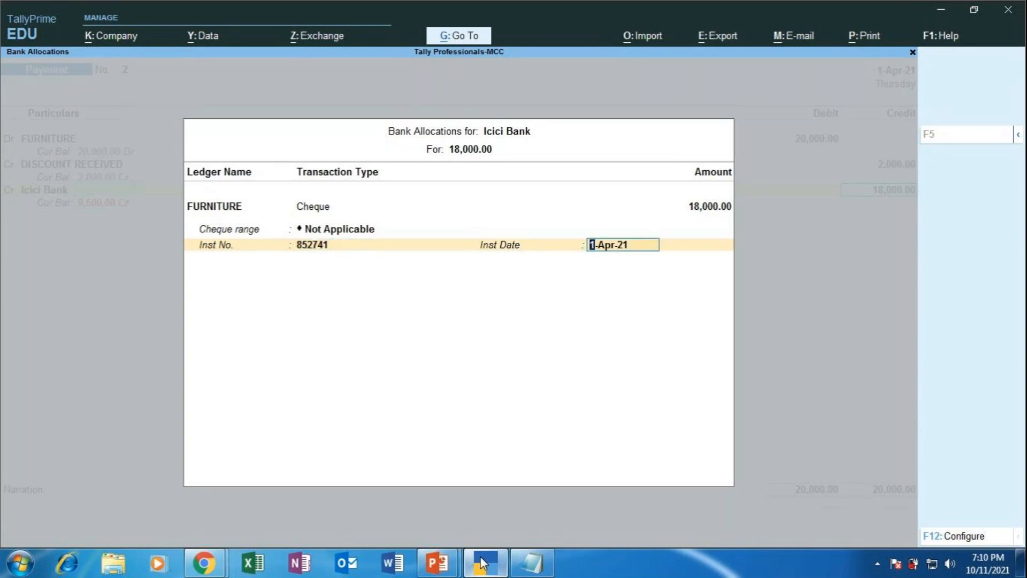
pyautogui.press('Return')
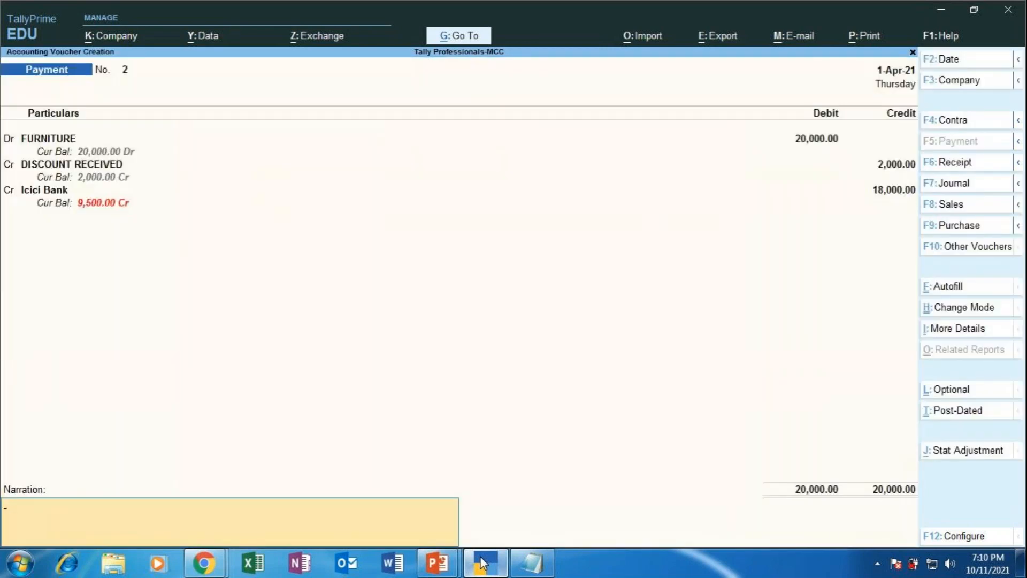
# - Enter the narration "BEING FURNITURE PURCHASED AT 10% DISCOUNT THROUGH ICICI BANK CHEQUE", save the payment voucher and leave voucher entry
pyautogui.write('BEING FURNITURE')
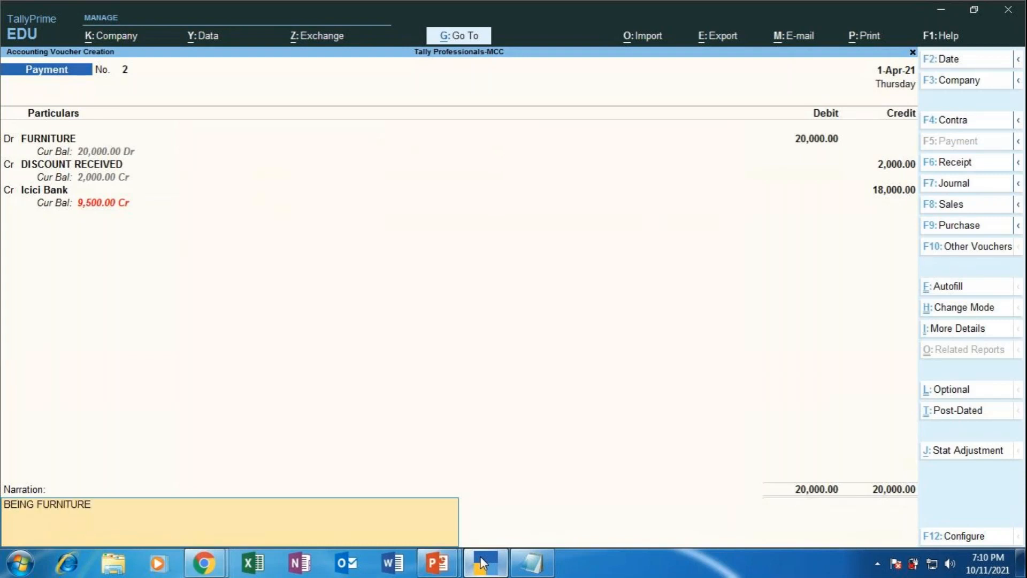
pyautogui.write(' PURCHASED')
pyautogui.write('AT')
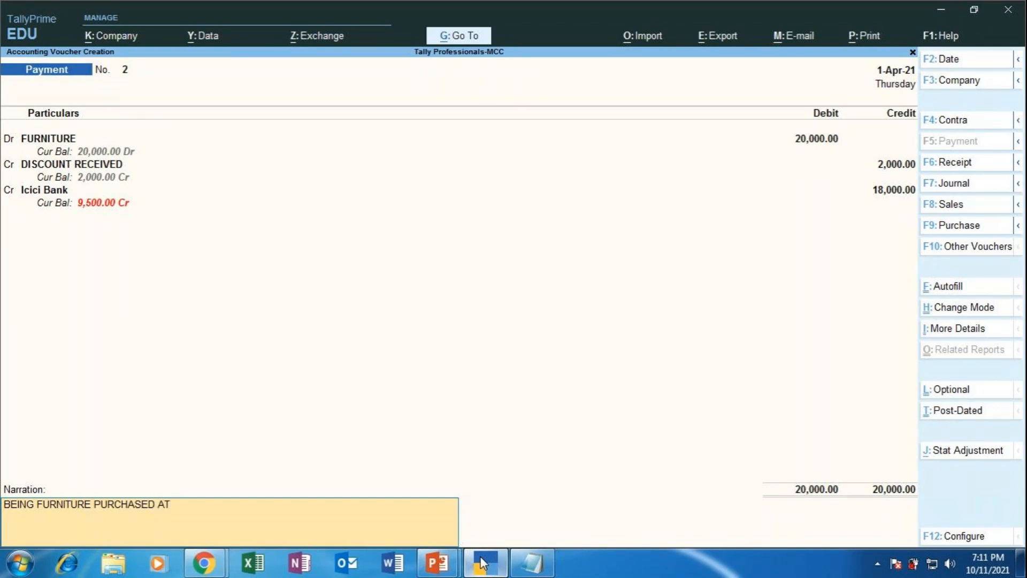
pyautogui.write(' 10% DISCOUNT')
pyautogui.write('TH')
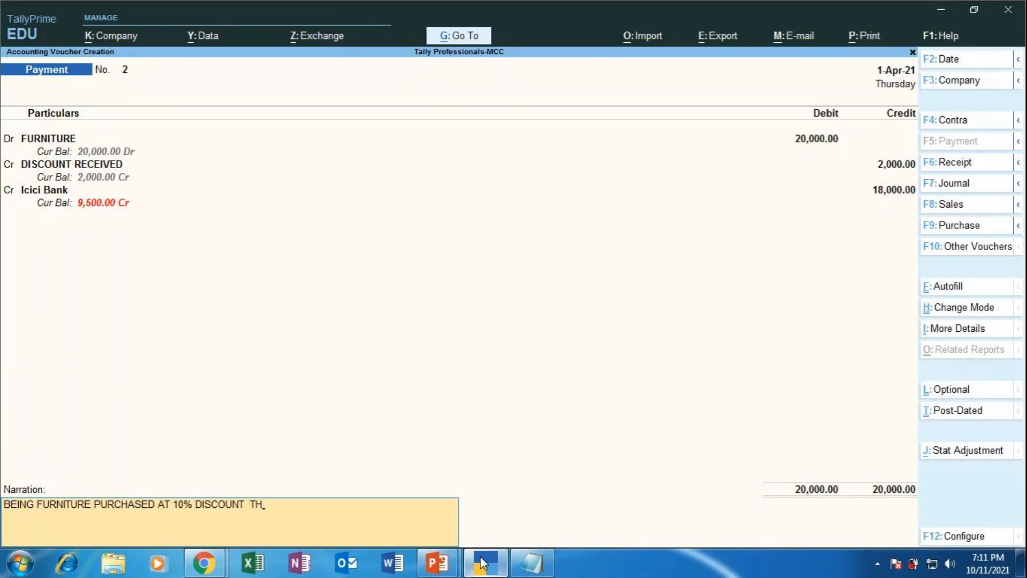
pyautogui.write('ROUGH ICICI BANK C')
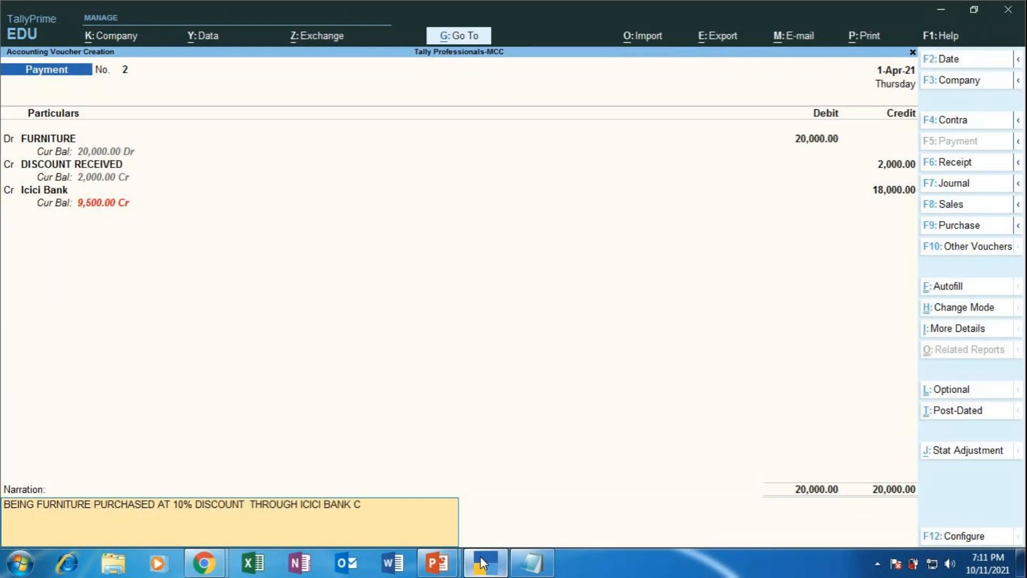
pyautogui.write('HEQUE')
pyautogui.press('Return')
pyautogui.press('Return')
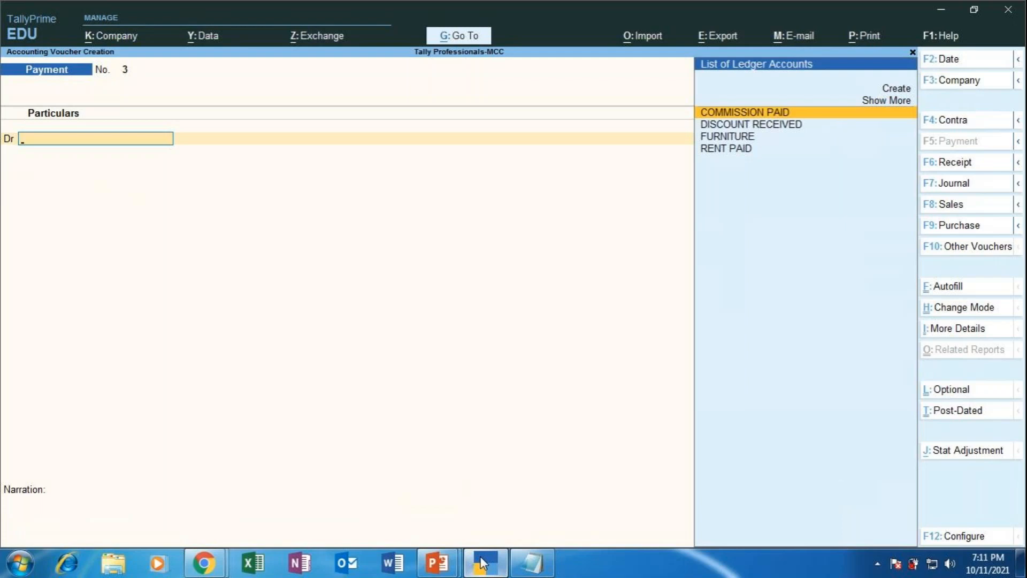
pyautogui.press('Escape')
pyautogui.press('Return')
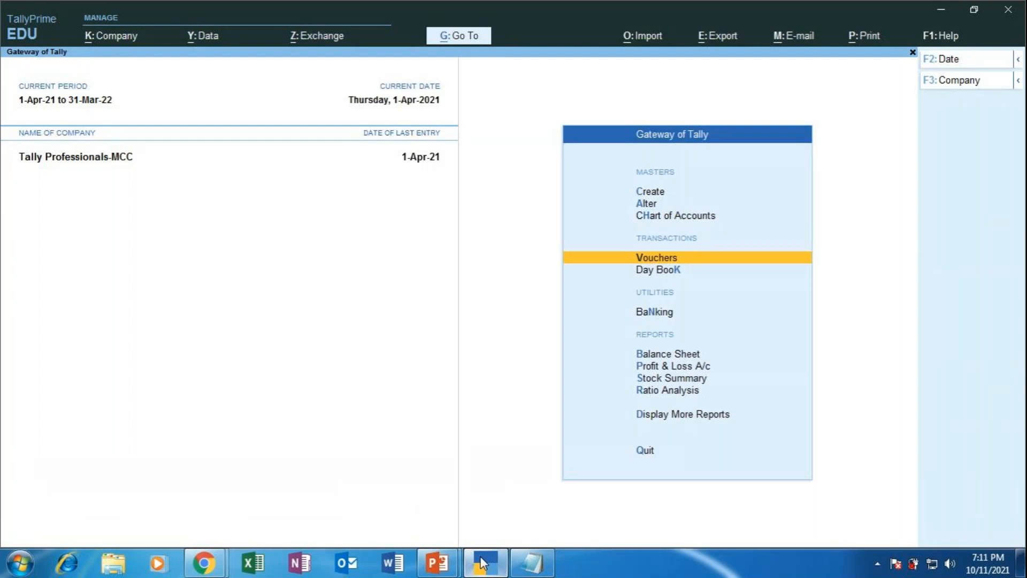
# - Start a Contra voucher and credit Cash with 50,000
pyautogui.press('Return')
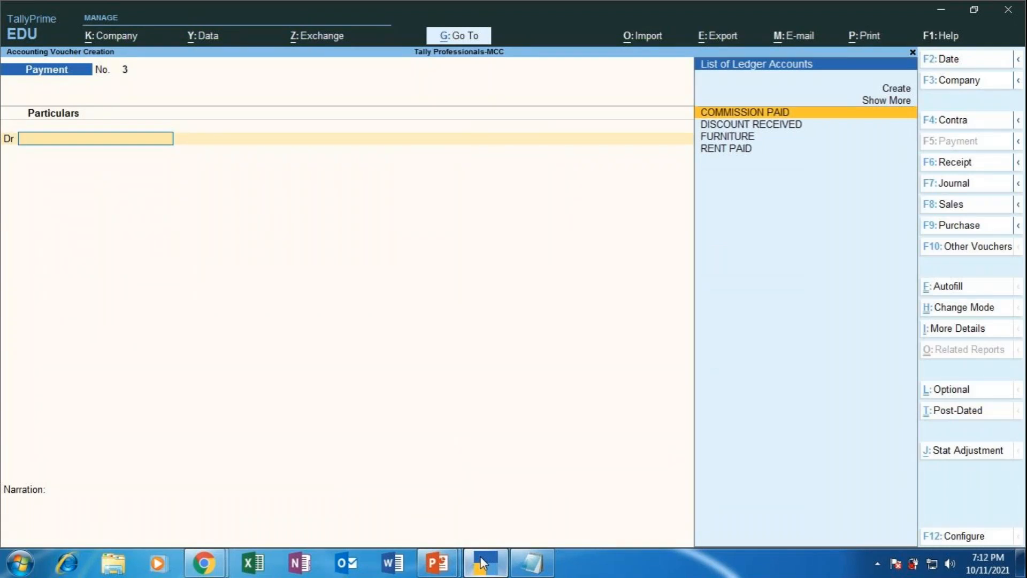
pyautogui.press('F4')
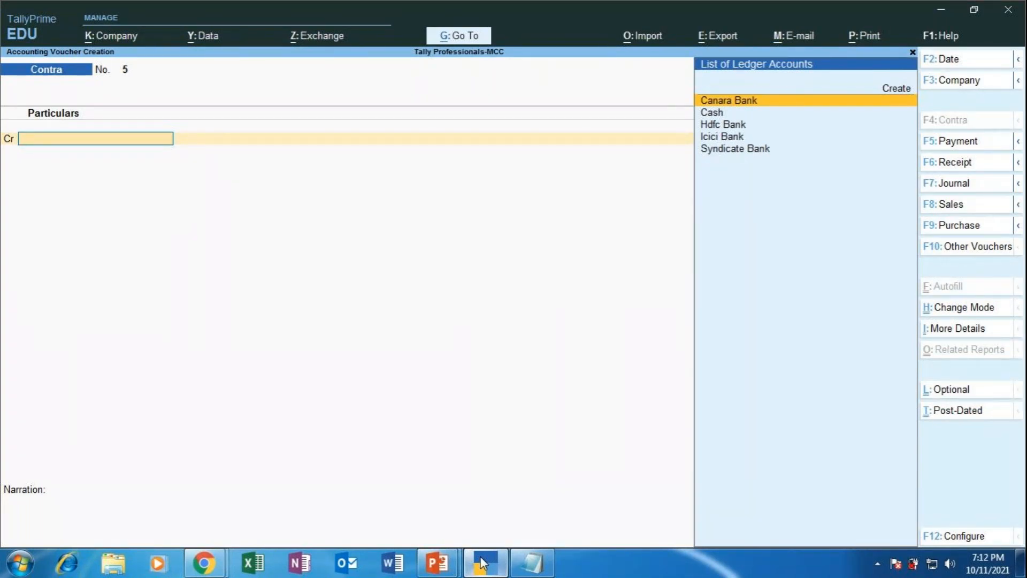
pyautogui.press('Down')
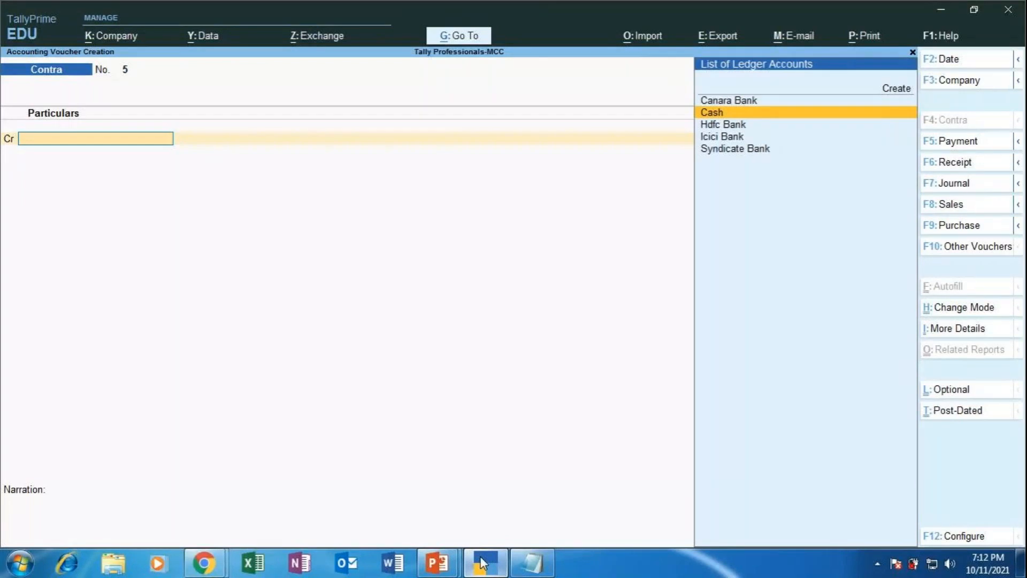
pyautogui.press('Return')
pyautogui.write('50026')
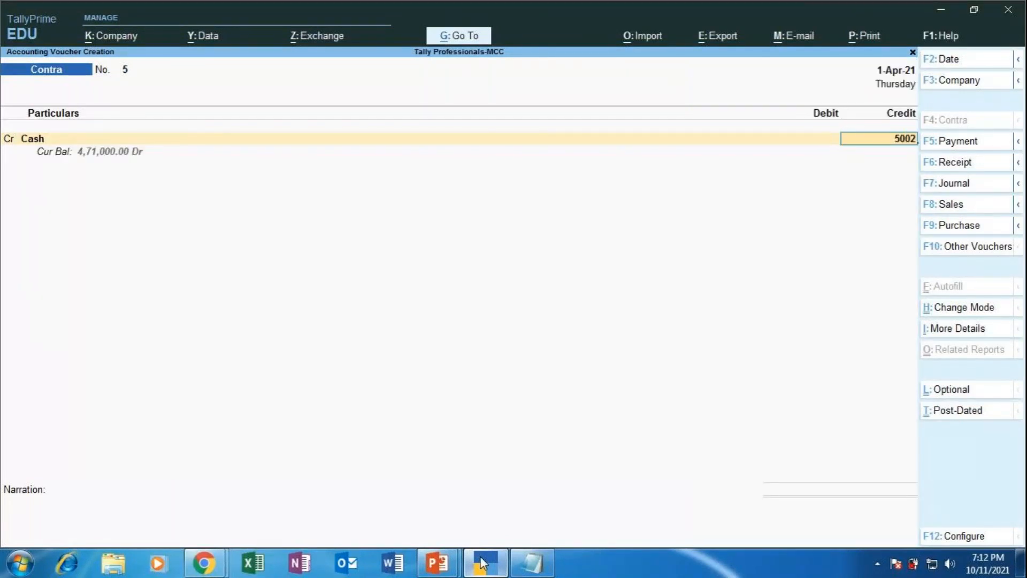
pyautogui.press('BackSpace')
pyautogui.press('BackSpace')
pyautogui.write('000.00')
pyautogui.press('Return')
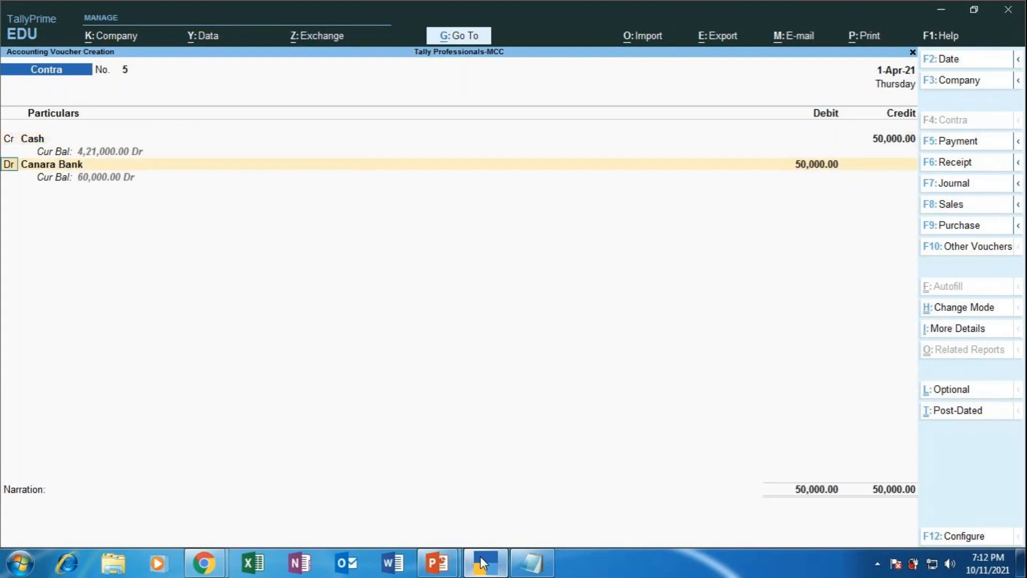
# - Make Icici Bank the debit ledger of the contra voucher for 50,000
pyautogui.press('Return')
pyautogui.write('ICI')
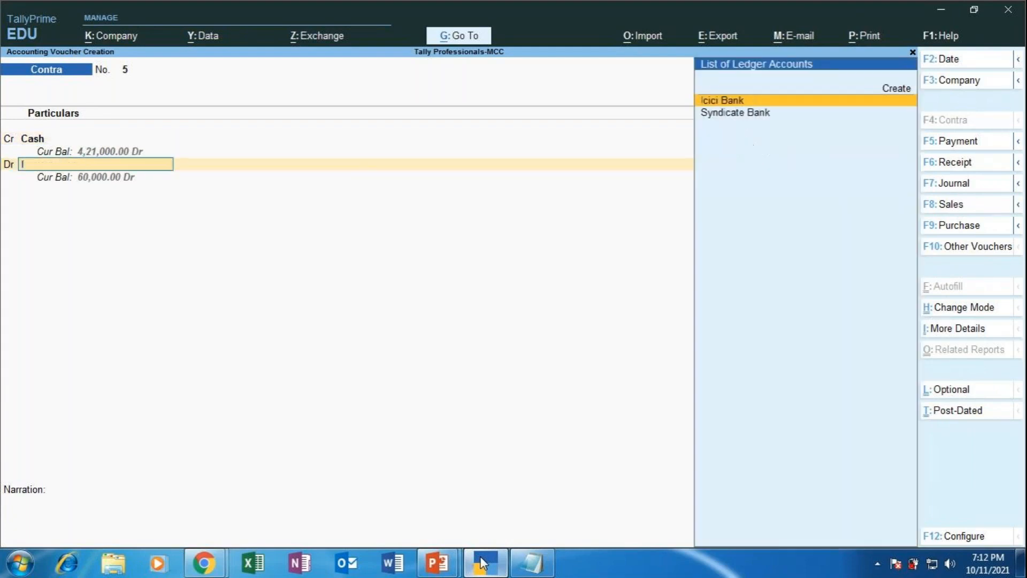
pyautogui.press('Return')
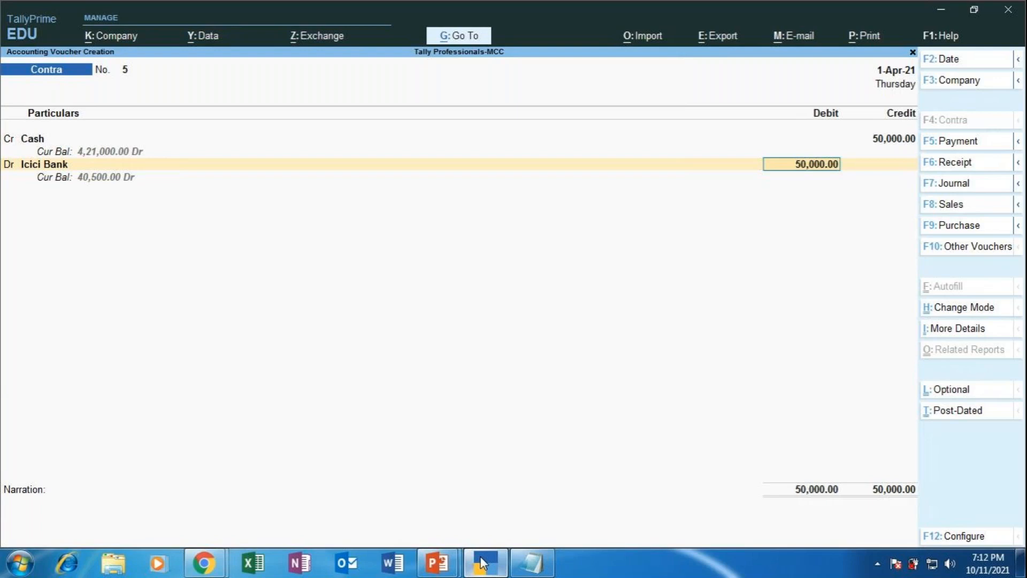
pyautogui.press('Return')
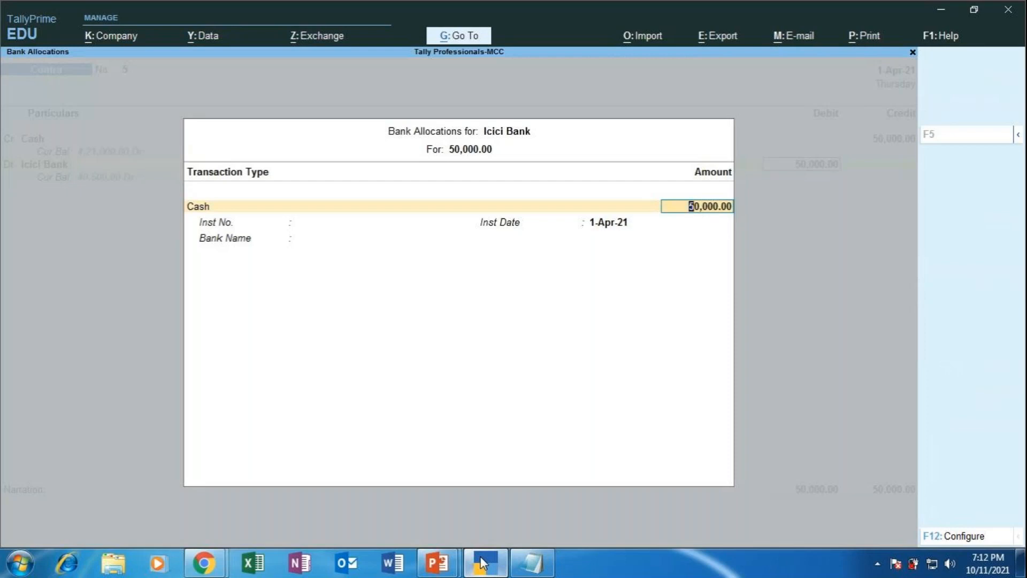
# - Allocate the 50,000 cash deposit as 25 notes of 2000, leaving the instrument number and bank name blank
pyautogui.press('Return')
pyautogui.write('25')
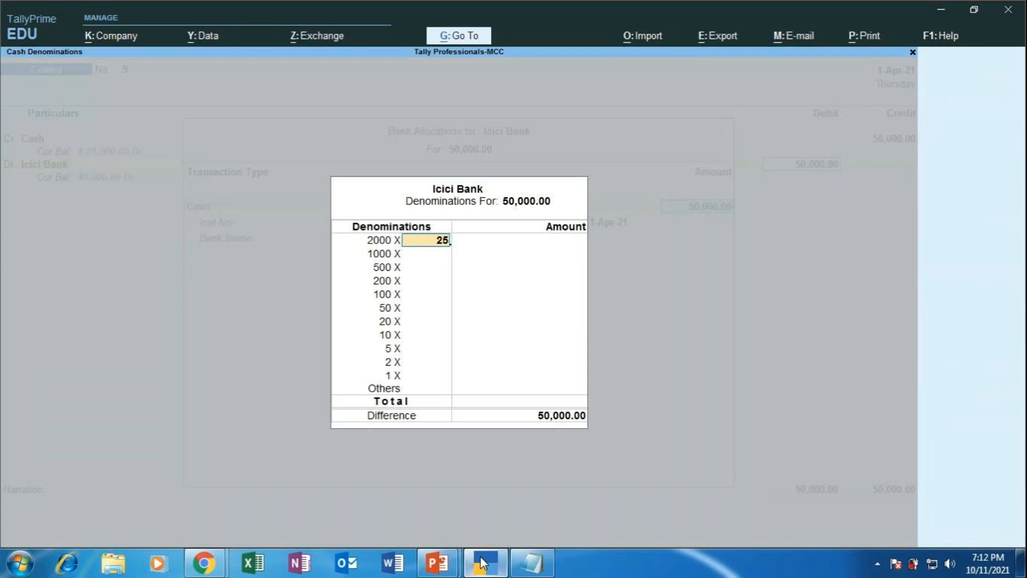
pyautogui.press('Return')
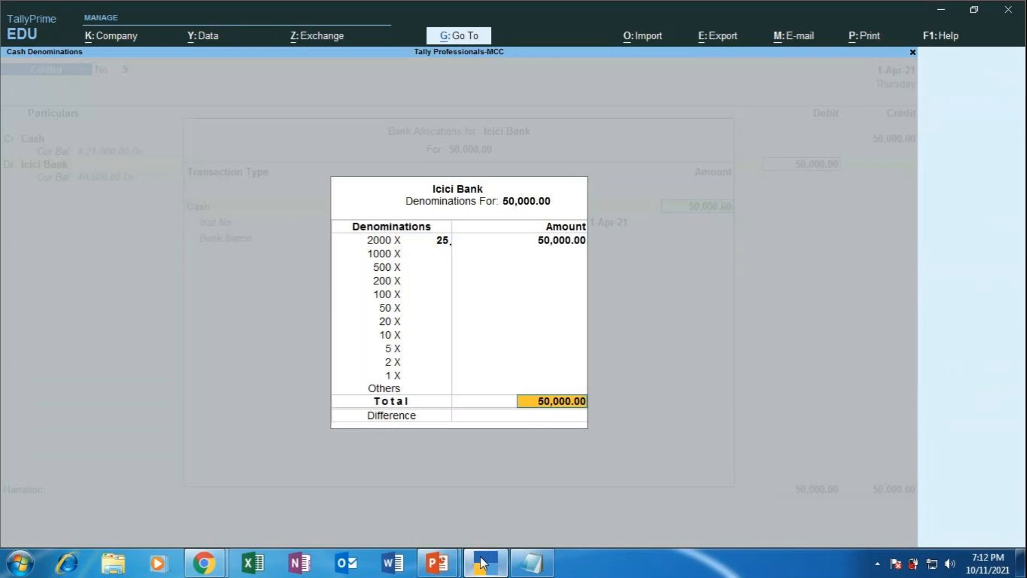
pyautogui.press('Return')
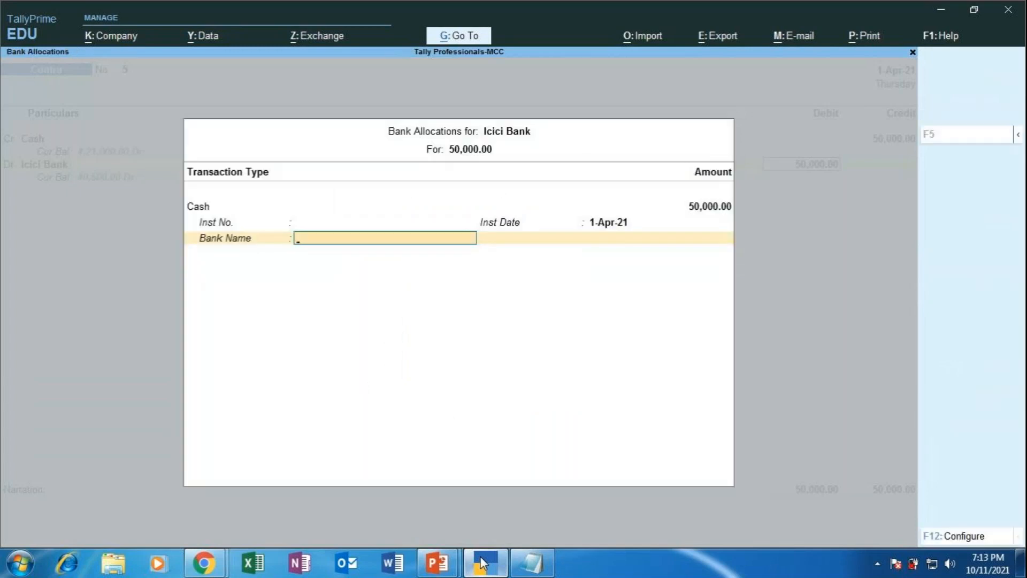
pyautogui.press('Return')
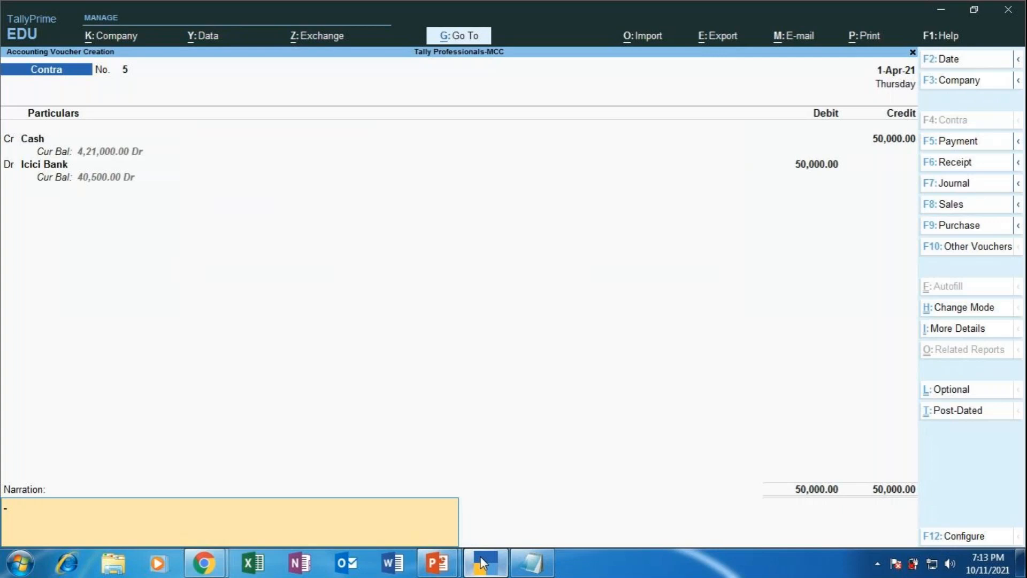
# - Enter the narration "BEING FUNDS TRANSFERRED TO ICICI BANK", save the contra voucher and leave voucher entry
pyautogui.write('BEING FUNDS TRAN')
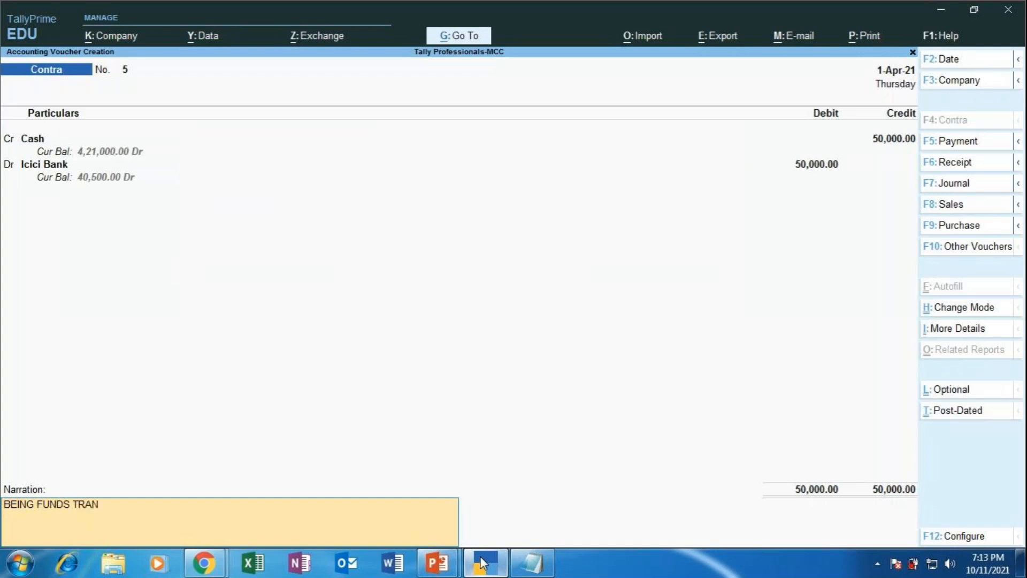
pyautogui.write('SFERRED I')
pyautogui.press('BackSpace')
pyautogui.write('TO ICICI')
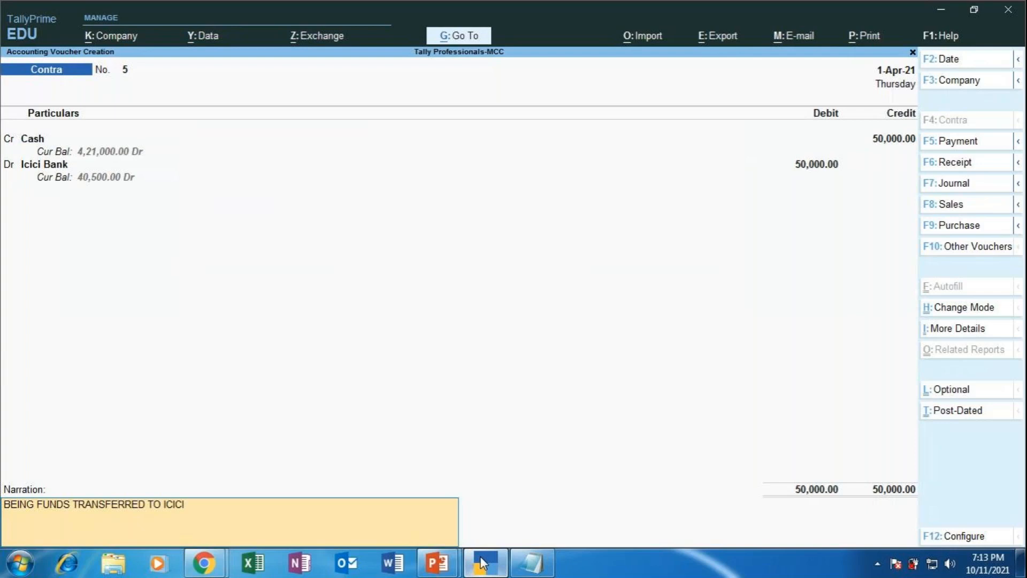
pyautogui.write(' BANK')
pyautogui.press('Return')
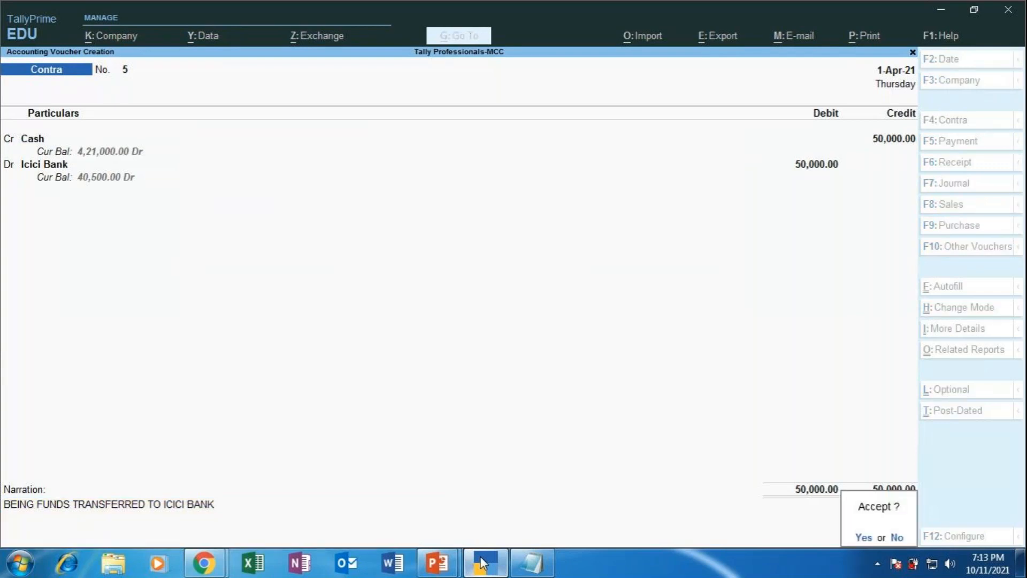
pyautogui.press('Return')
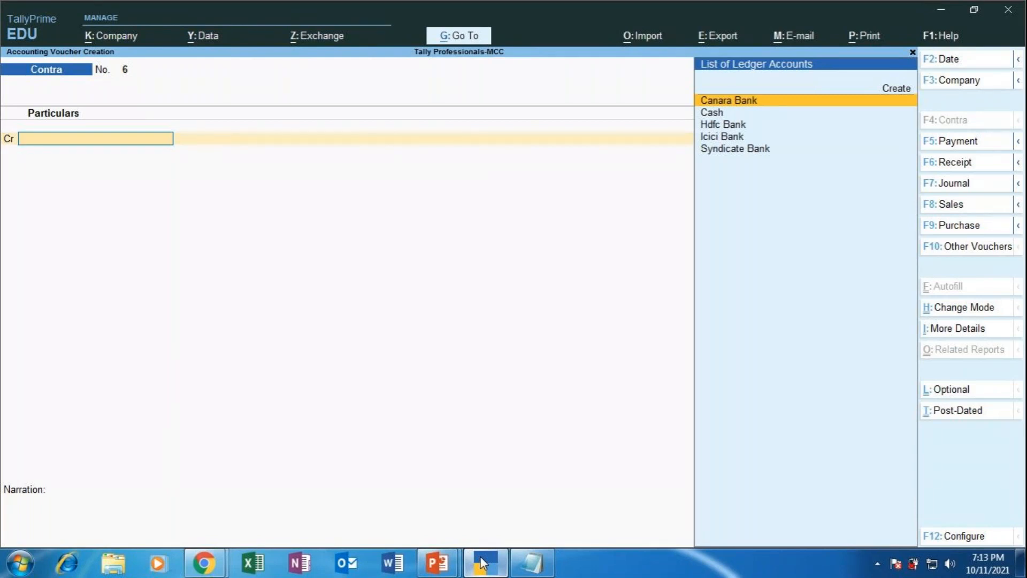
pyautogui.press('Escape')
pyautogui.press('y')
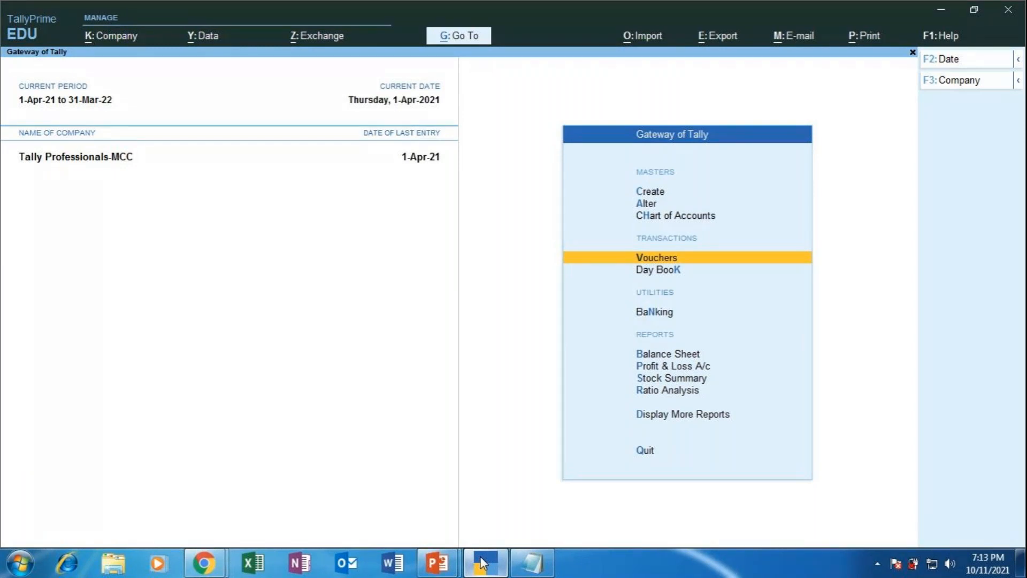
# - Open the Day Book and display the FURNITURE payment voucher to review its entries
pyautogui.press('Down')
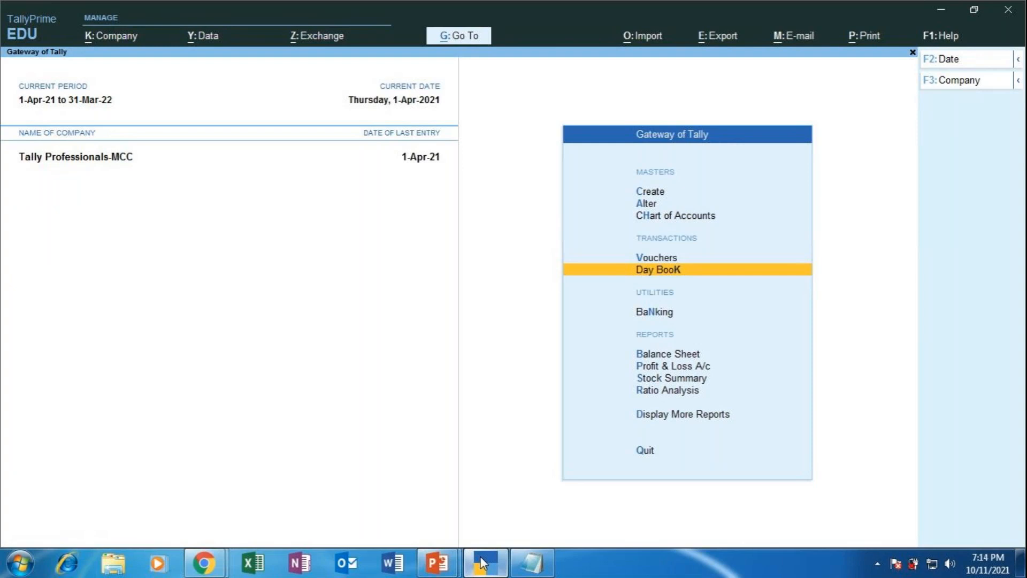
pyautogui.press('Return')
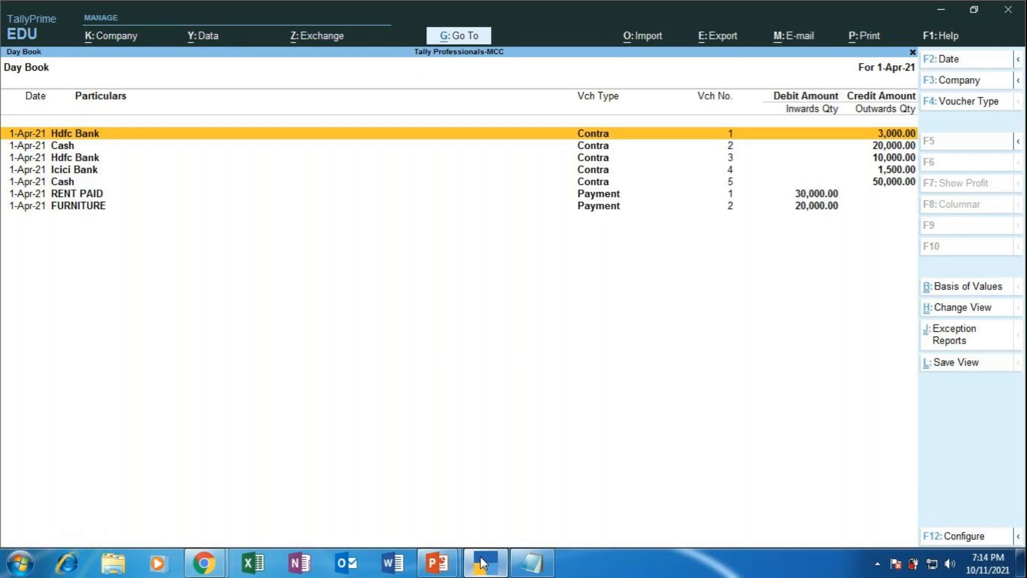
pyautogui.press('Down')
pyautogui.press('Down')
pyautogui.press('Down')
pyautogui.press('Down')
pyautogui.press('Down')
pyautogui.press('Down')
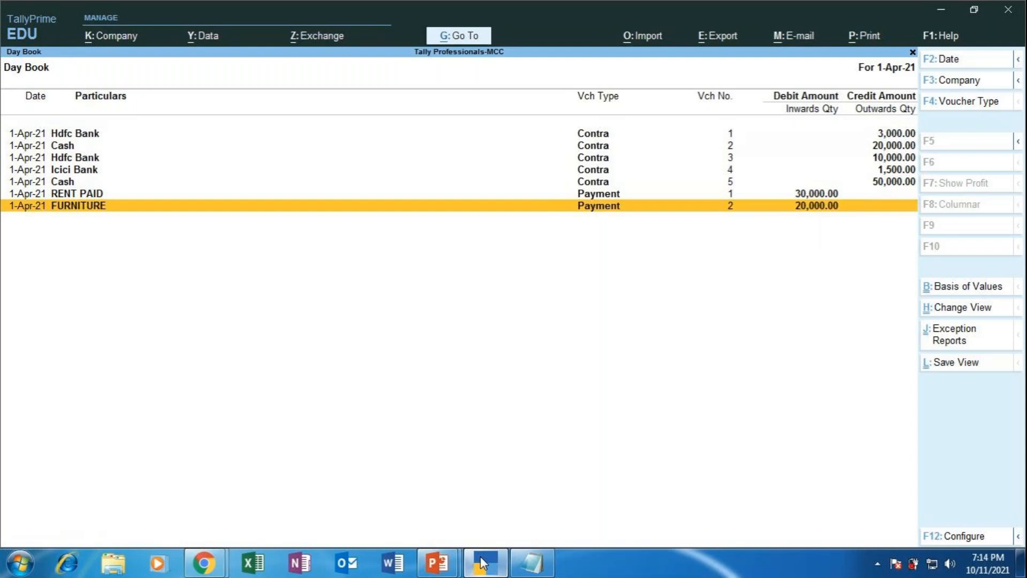
pyautogui.press('Return')
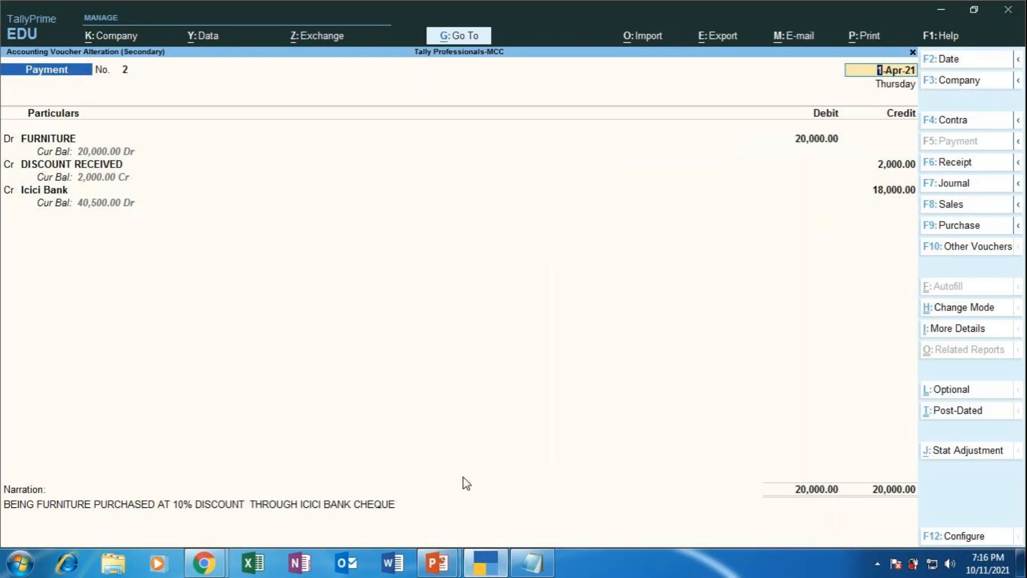
# - Switch to the MAPR presentation in PowerPoint and show the payment voucher exercises slide full screen
pyautogui.click(444, 559)
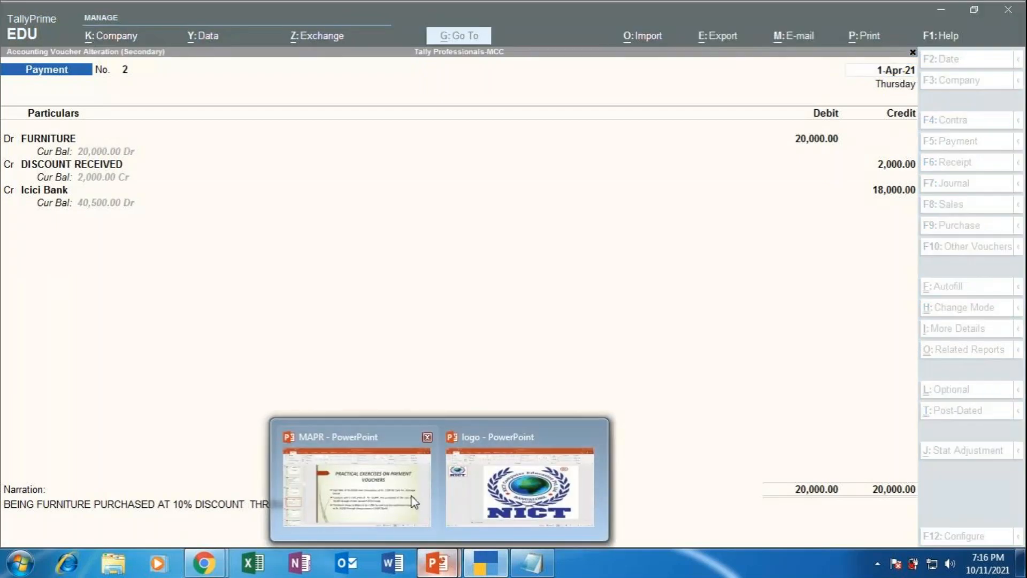
pyautogui.click(415, 502)
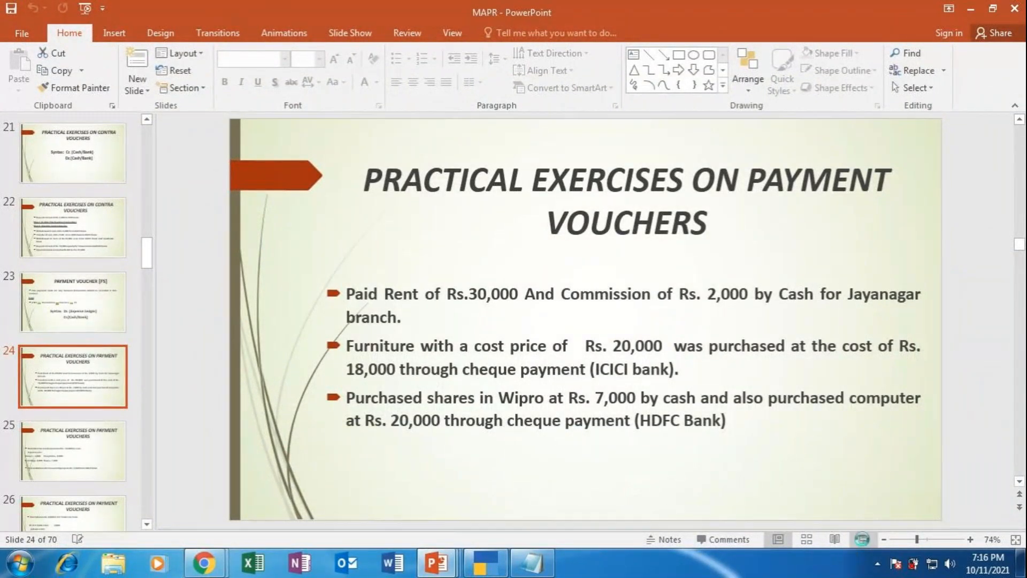
pyautogui.click(863, 538)
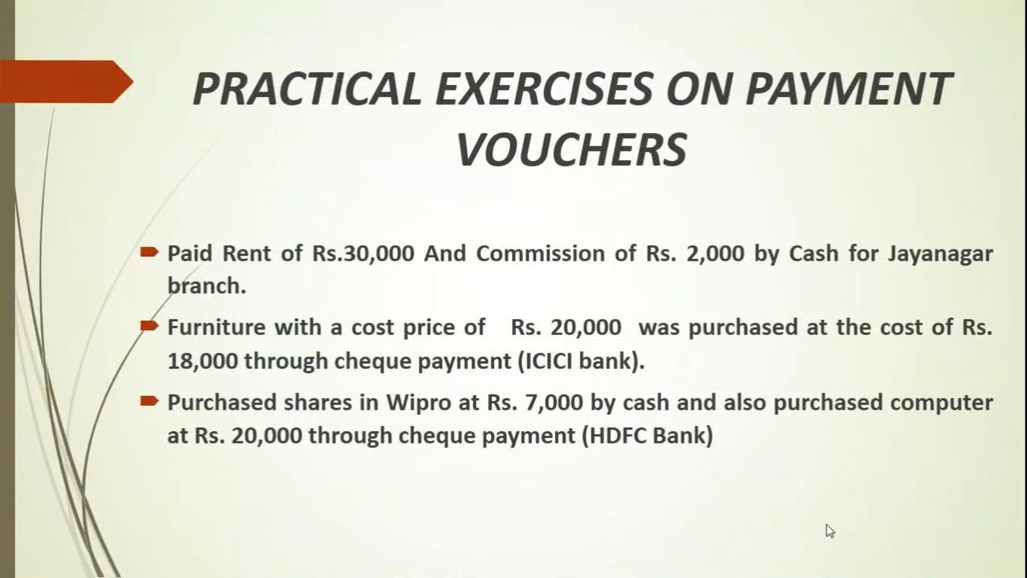
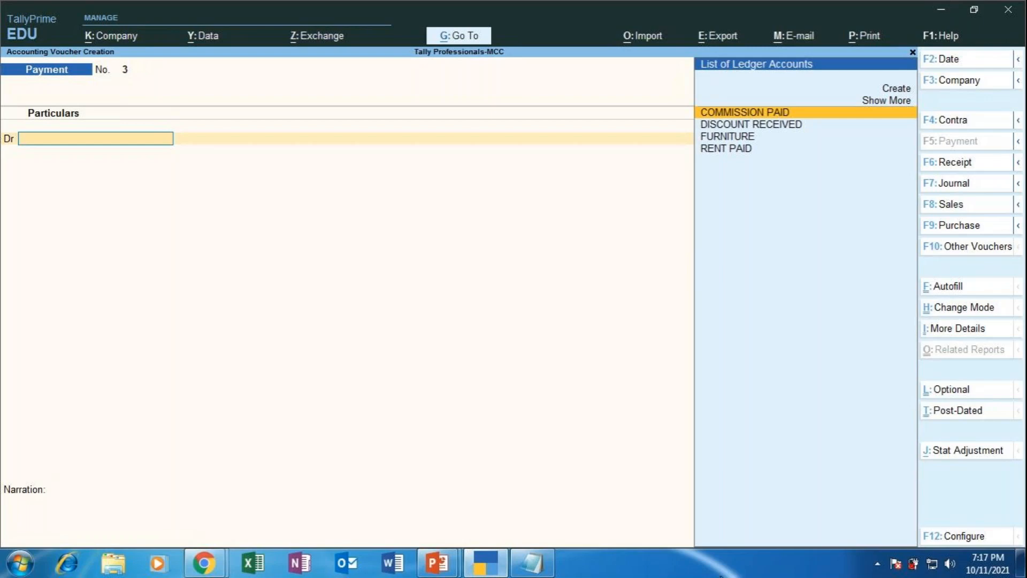
# - Start a new ledger named SHARES IN WIPRO from the payment voucher's first debit line, without an alias
pyautogui.press('Up')
pyautogui.press('Up')
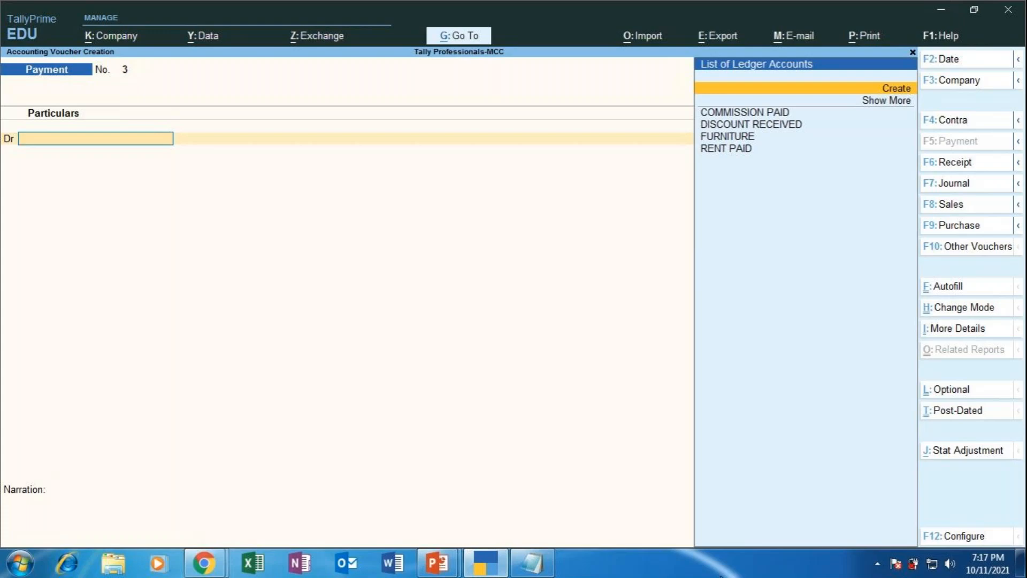
pyautogui.press('Return')
pyautogui.write('SH')
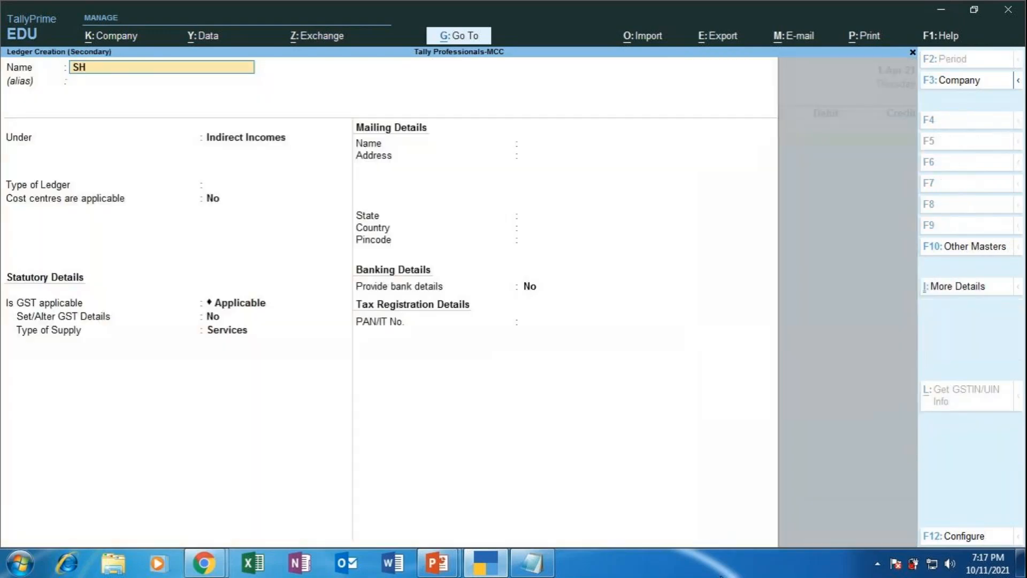
pyautogui.write('ARES IN WIPRO')
pyautogui.press('Return')
pyautogui.press('Return')
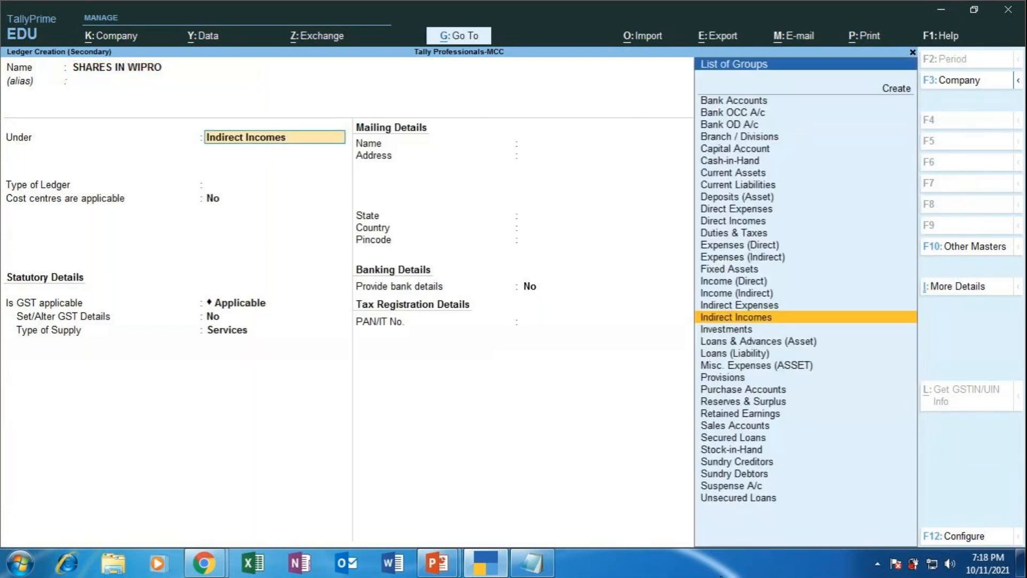
# - Place the SHARES IN WIPRO ledger under Investments and save it with the remaining default details
pyautogui.write('I')
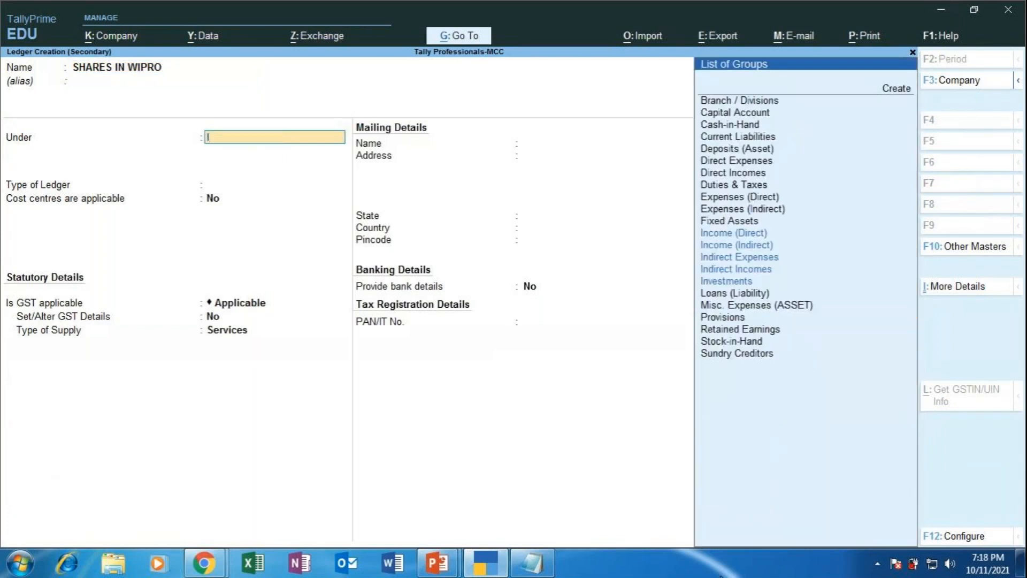
pyautogui.write('NV')
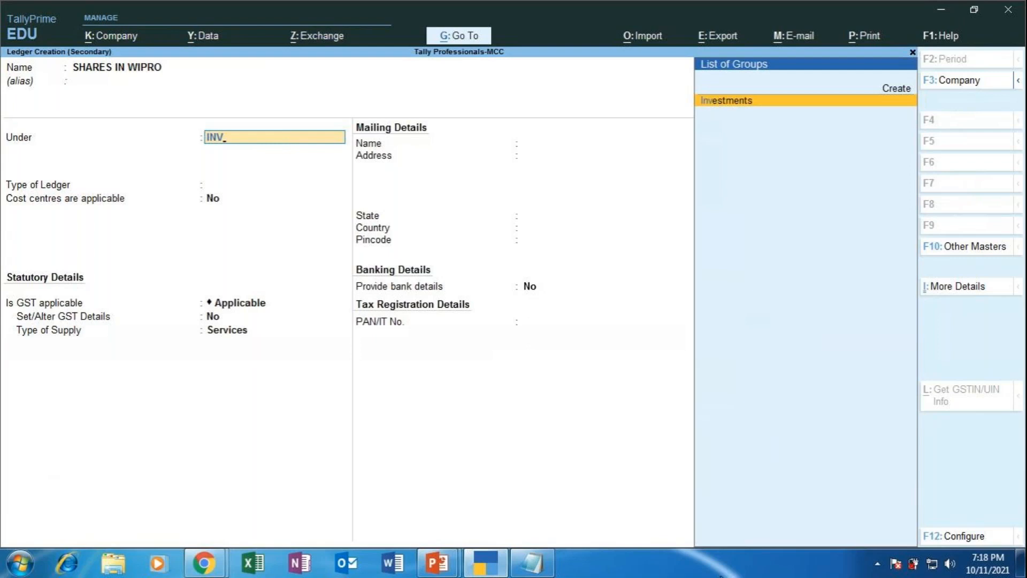
pyautogui.press('Return')
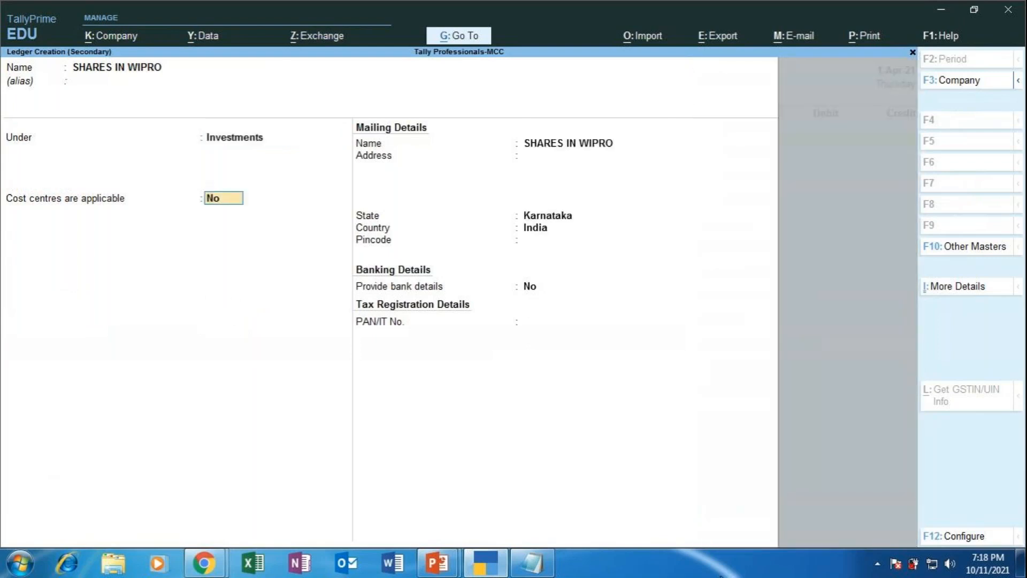
pyautogui.press('Return')
pyautogui.press('Return')
pyautogui.press('Return')
pyautogui.press('Return')
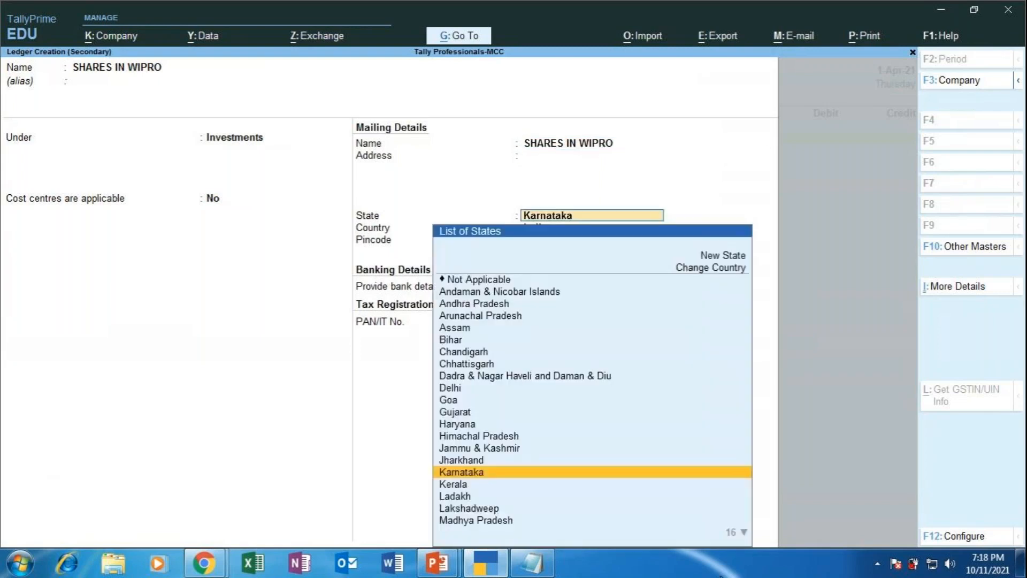
pyautogui.press('Return')
pyautogui.press('Return')
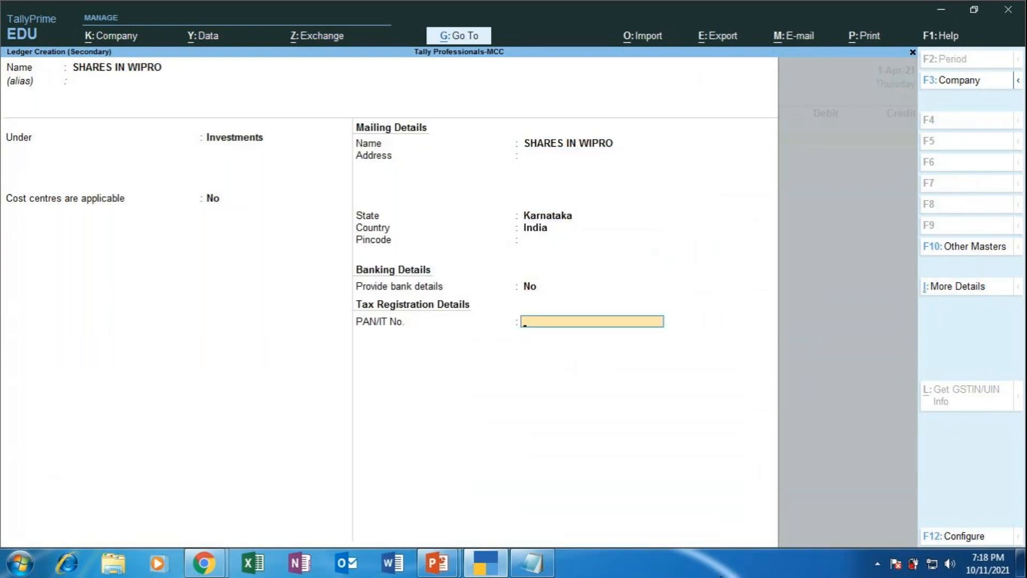
pyautogui.press('Return')
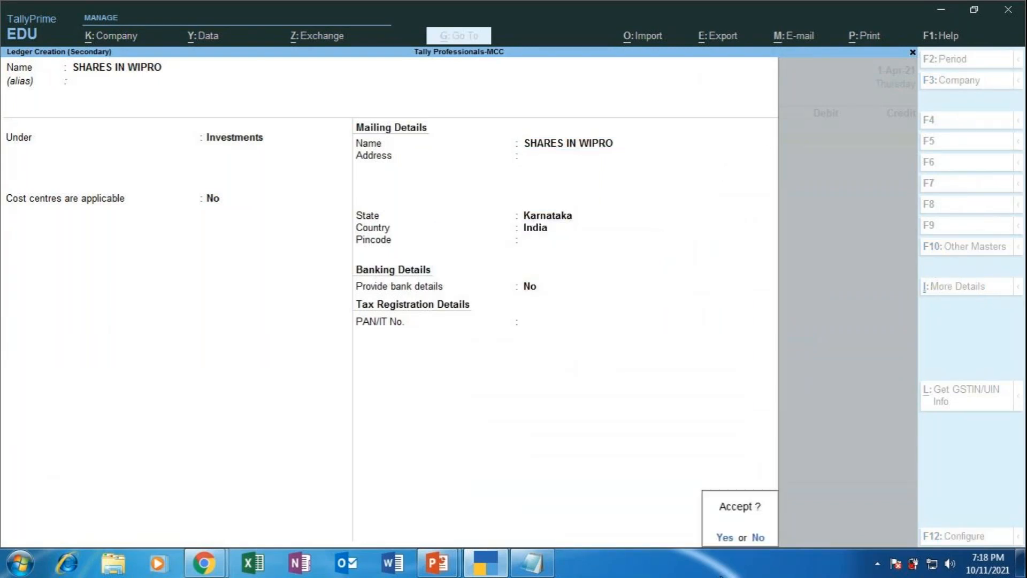
pyautogui.press('Return')
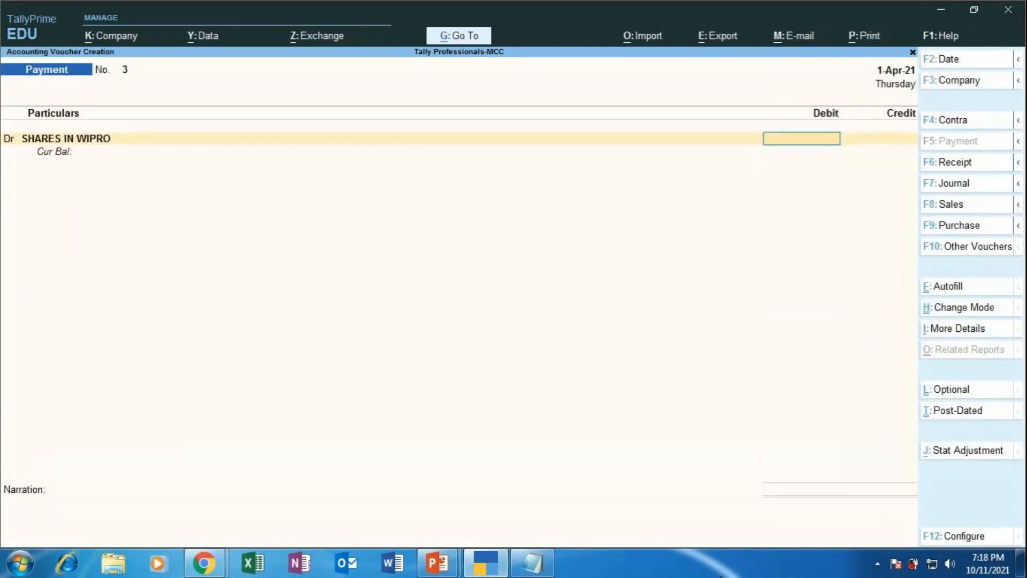
# - Debit SHARES IN WIPRO with 7,000 and make the following voucher line another debit entry
pyautogui.write('7000')
pyautogui.press('Return')
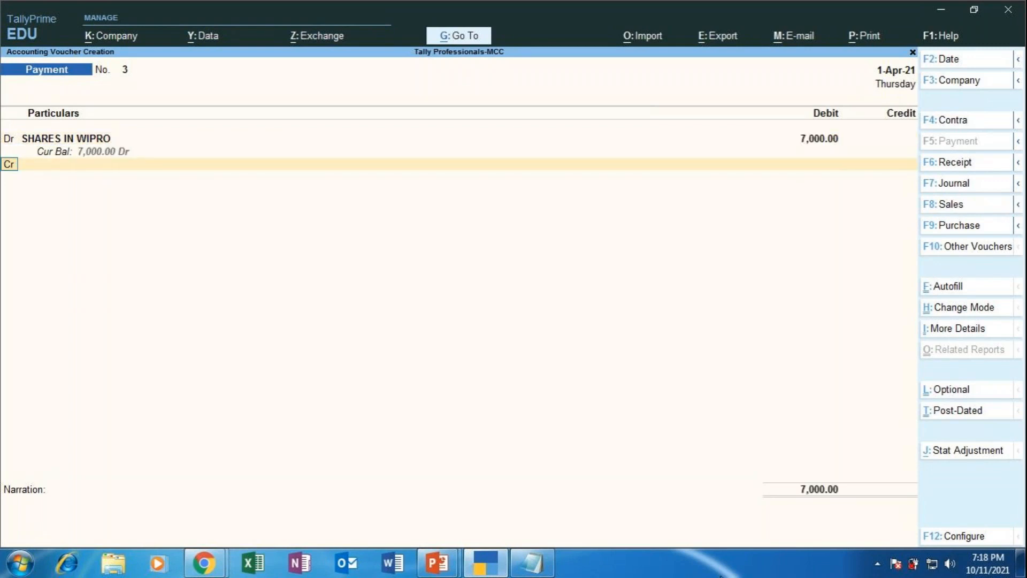
pyautogui.write('dr')
pyautogui.press('Return')
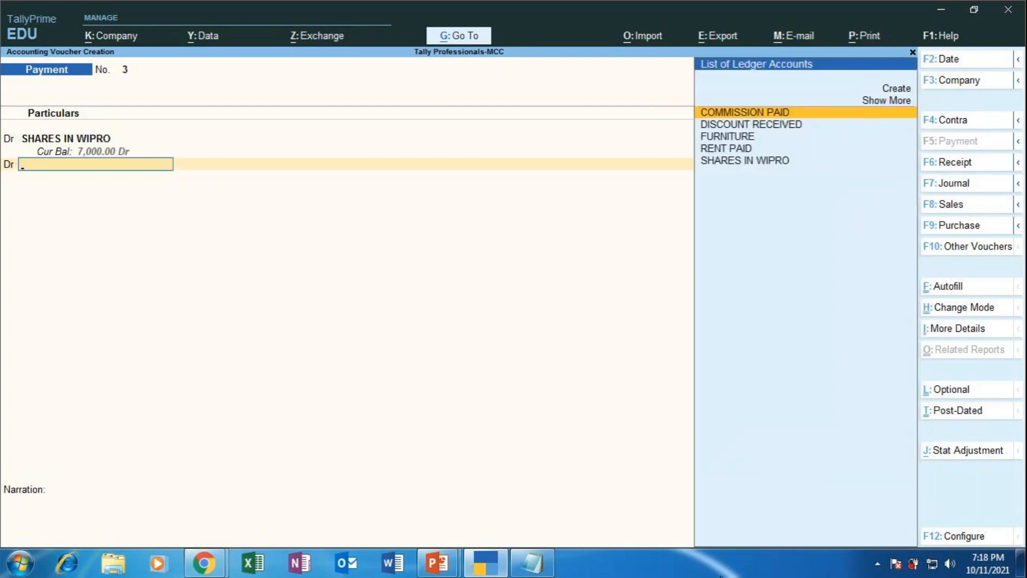
# - Start a new ledger named COMPUTER for the voucher's second debit line, without an alias
pyautogui.press('Up')
pyautogui.press('Up')
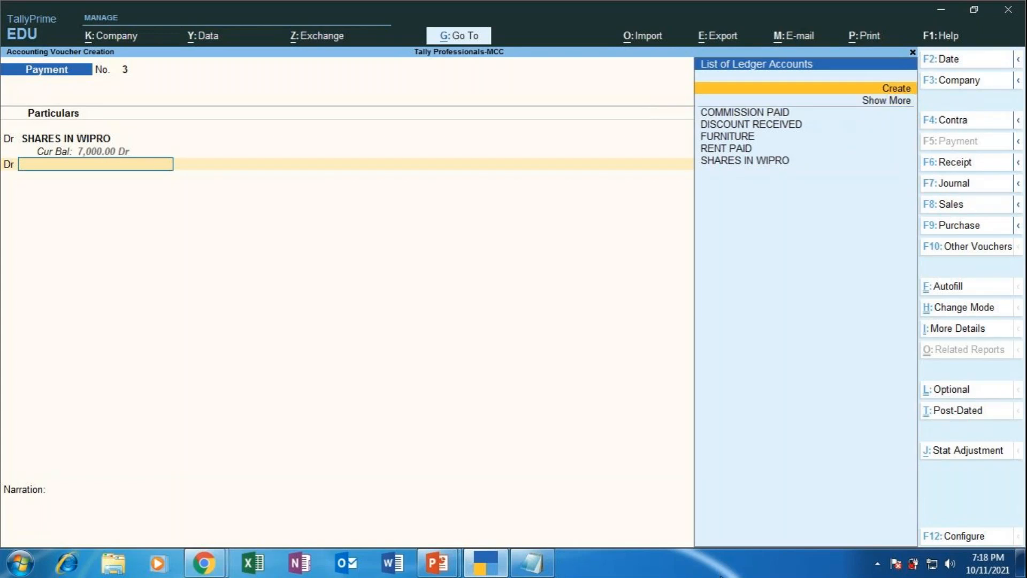
pyautogui.press('Return')
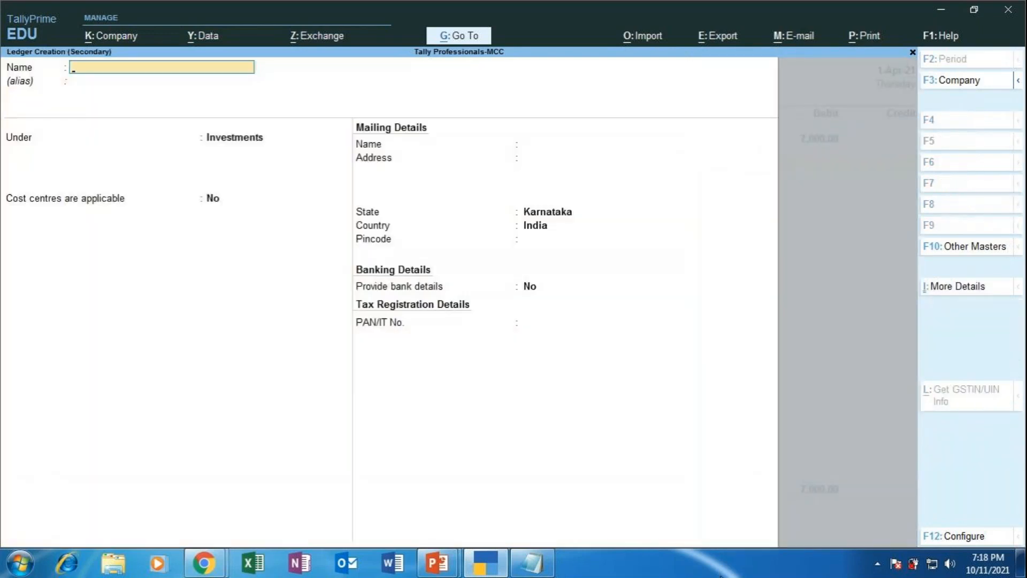
pyautogui.write('COMPUTER')
pyautogui.press('Return')
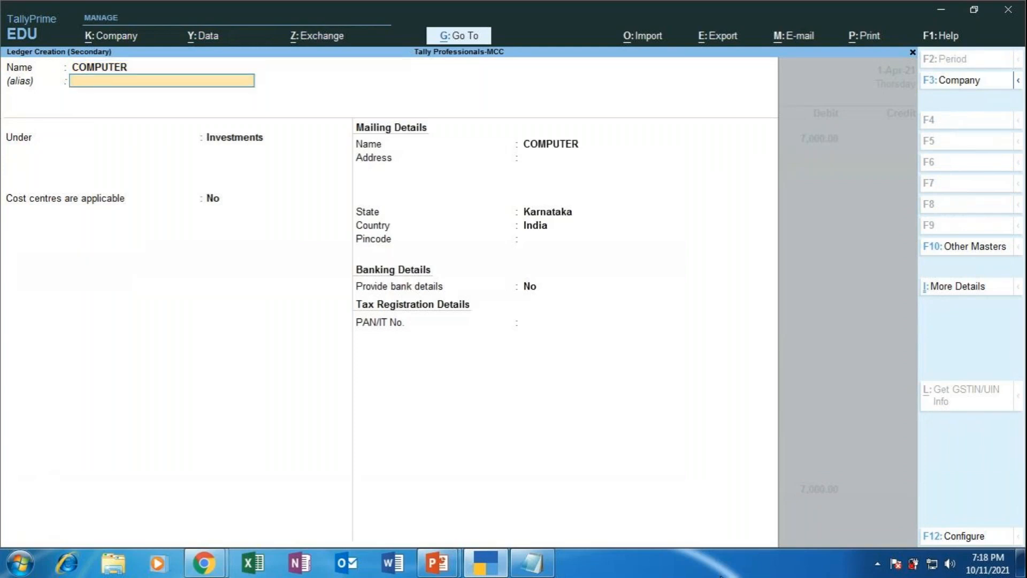
pyautogui.press('Return')
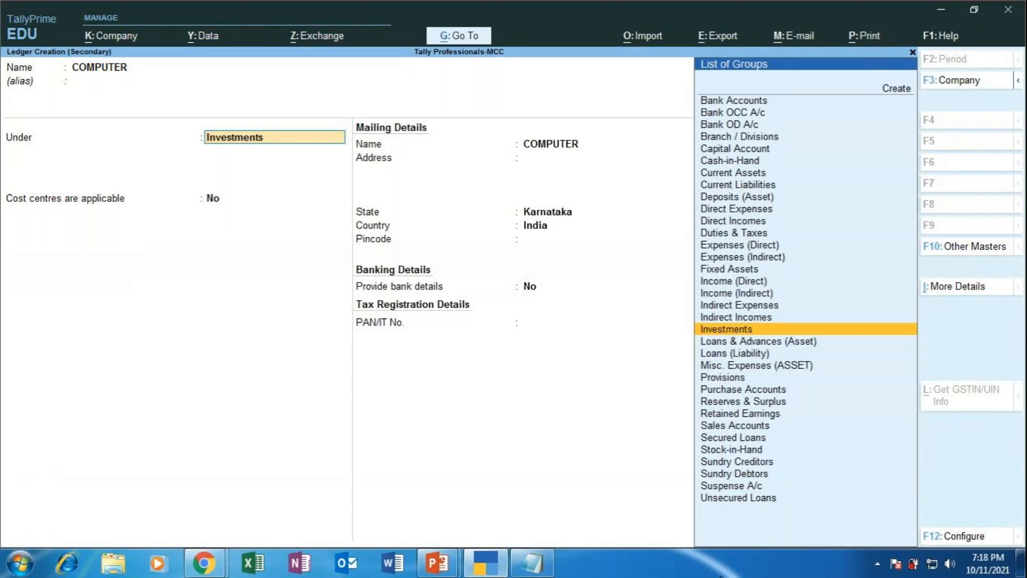
# - Place the COMPUTER ledger under Fixed Assets and set GST to Not Applicable
pyautogui.write('FI')
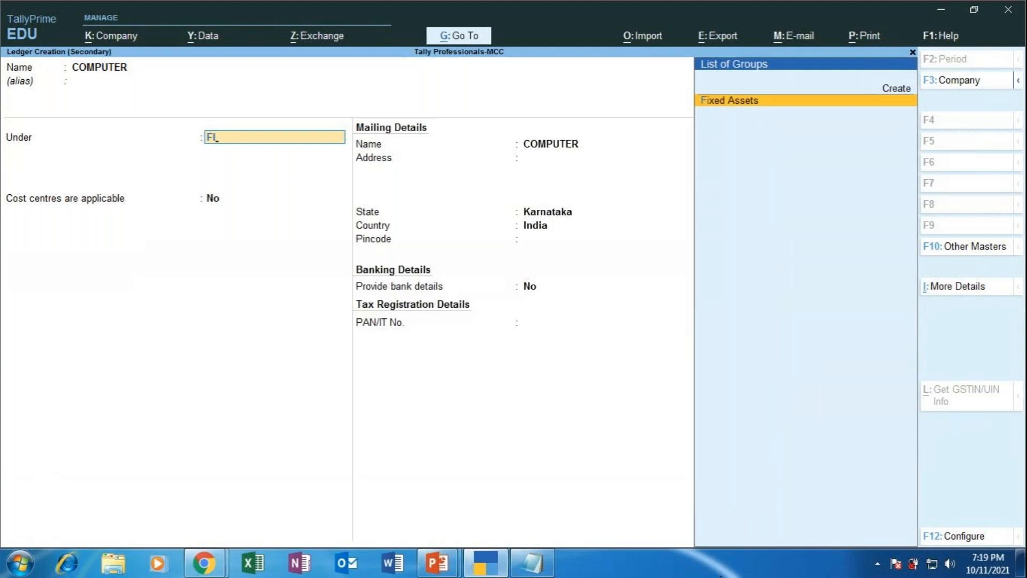
pyautogui.press('Return')
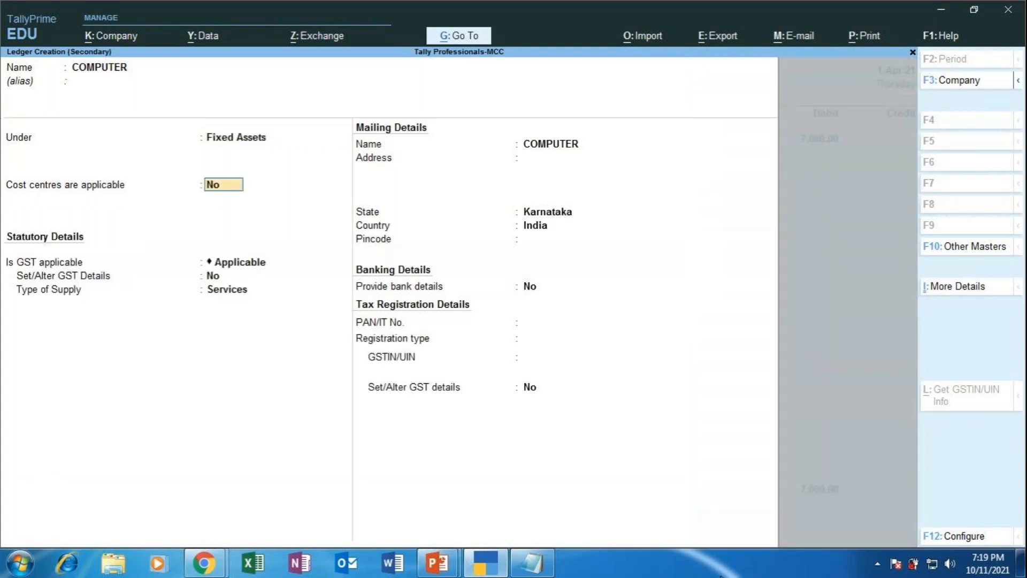
pyautogui.press('Return')
pyautogui.press('BackSpace')
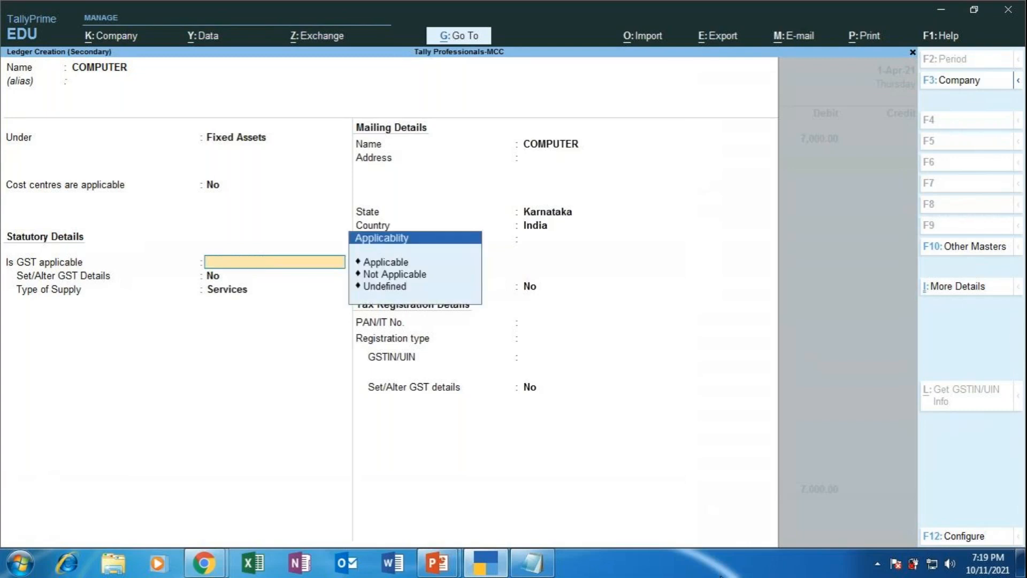
pyautogui.press('Down')
pyautogui.press('Return')
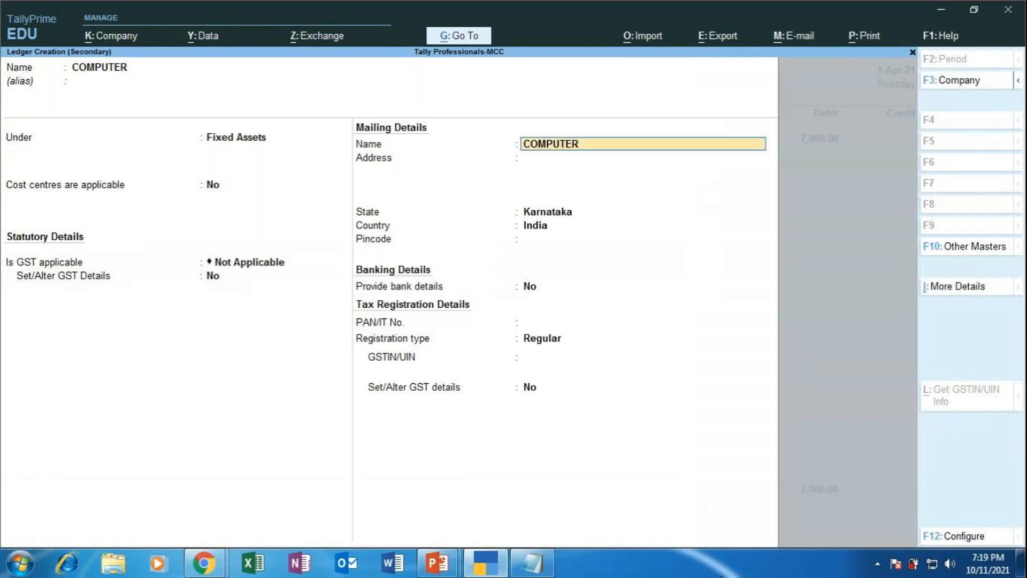
# - Keep the default mailing, banking and tax registration details and save the COMPUTER ledger
pyautogui.press('Return')
pyautogui.press('Return')
pyautogui.press('Return')
pyautogui.press('Return')
pyautogui.press('Return')
pyautogui.press('Return')
pyautogui.press('Return')
pyautogui.press('Return')
pyautogui.press('Return')
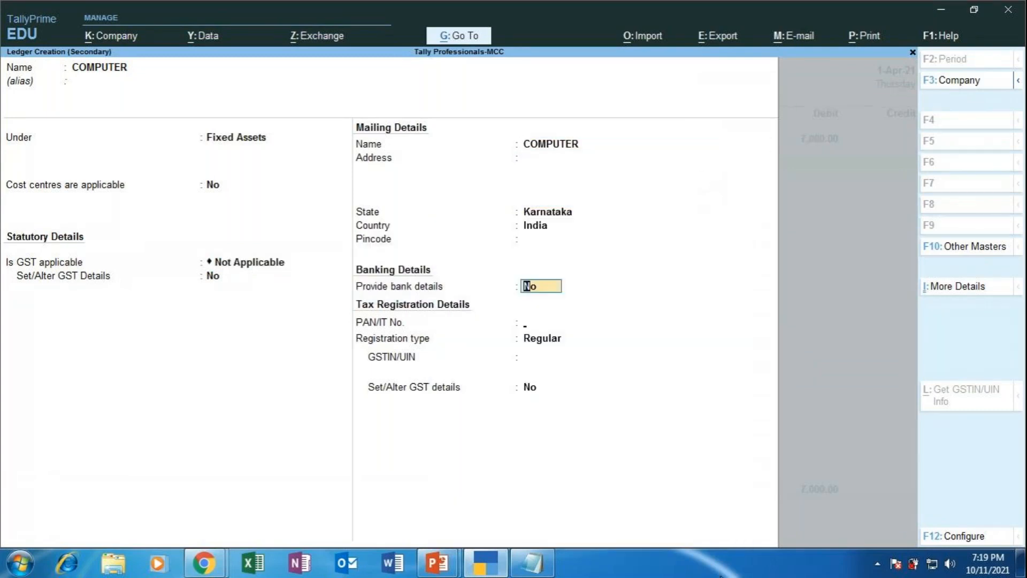
pyautogui.press('Return')
pyautogui.press('Return')
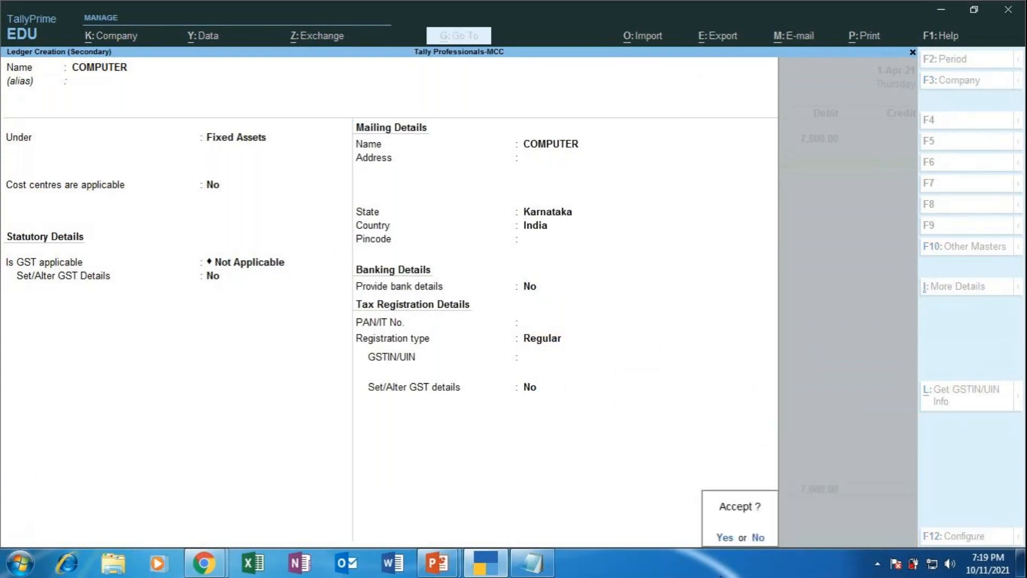
pyautogui.press('Return')
# - Debit COMPUTER with 20,000 and start a credit line on the voucher
pyautogui.write('20')
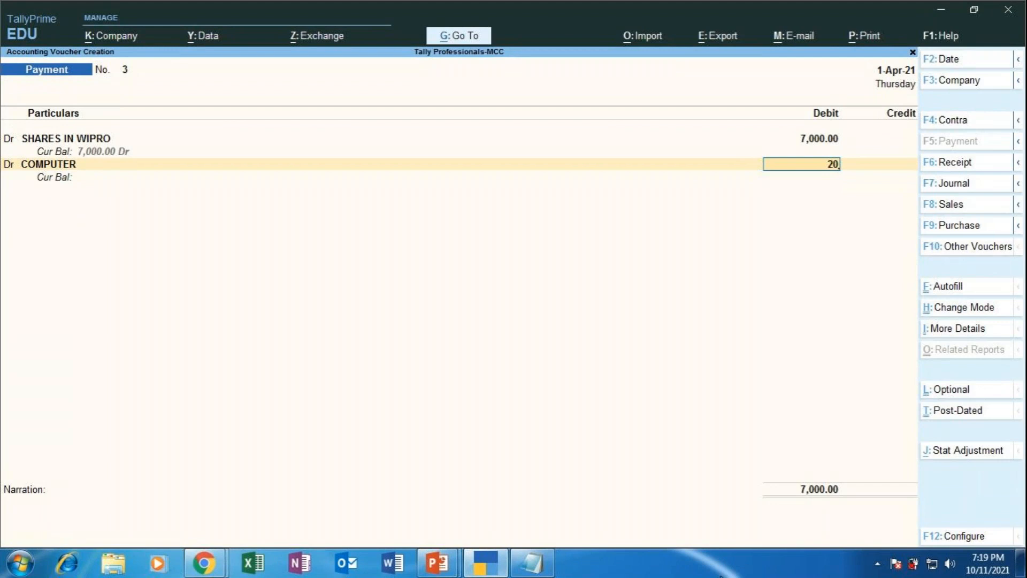
pyautogui.write('000')
pyautogui.press('Return')
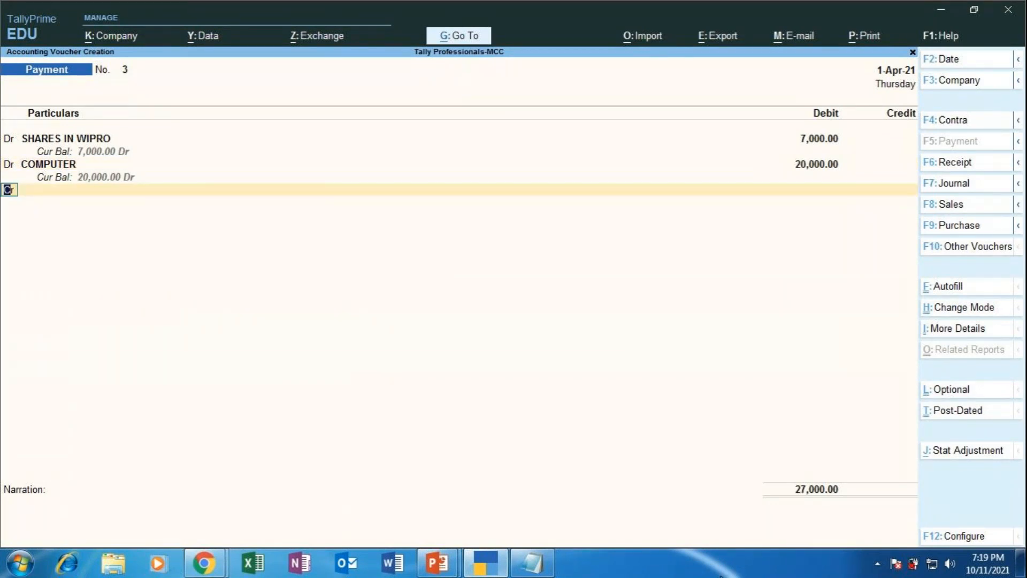
pyautogui.press('Return')
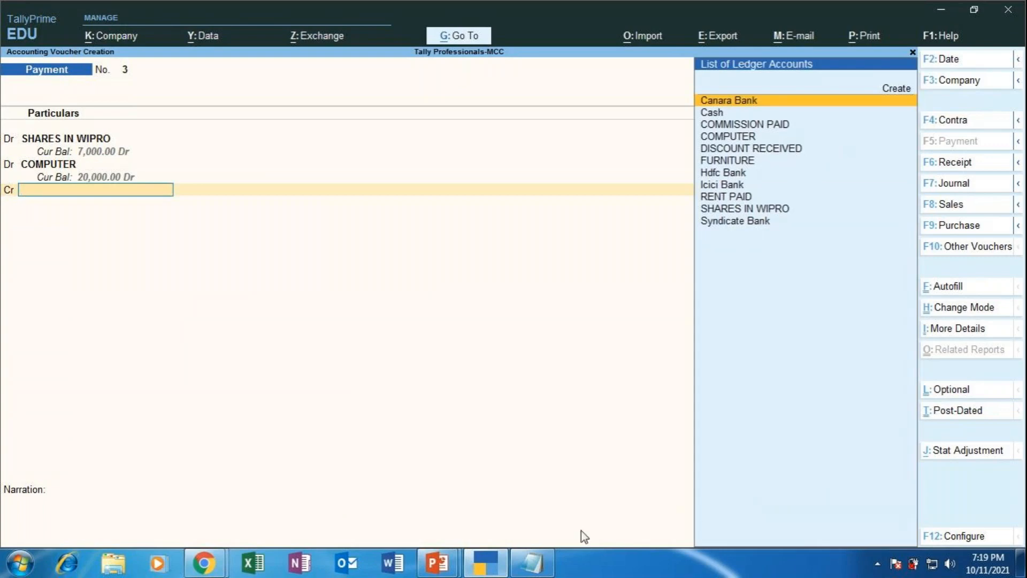
# - Check the Wipro shares and computer exercise on the MAPR slide in PowerPoint and return to TallyPrime
pyautogui.click(442, 560)
pyautogui.click(396, 481)
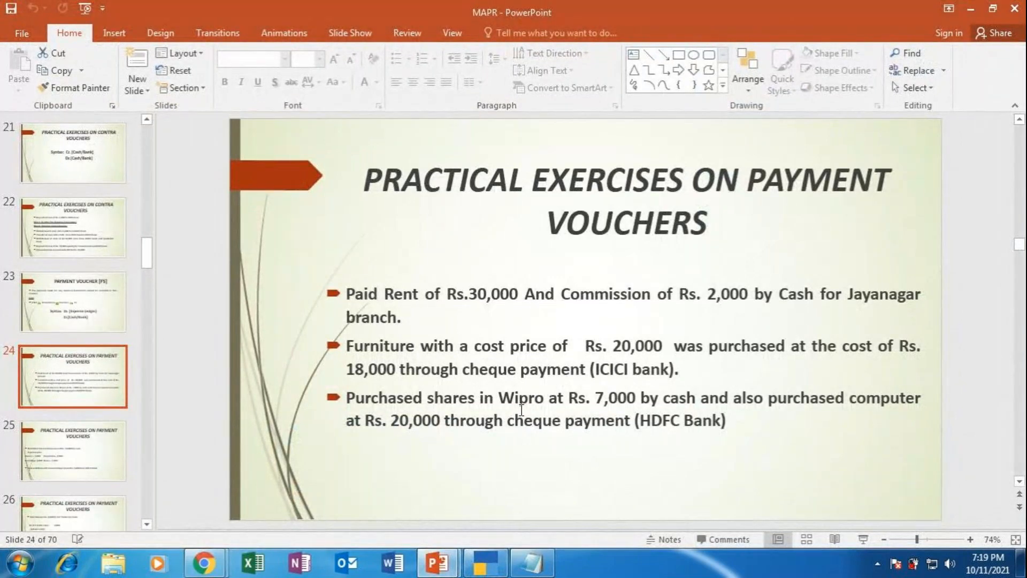
pyautogui.click(442, 563)
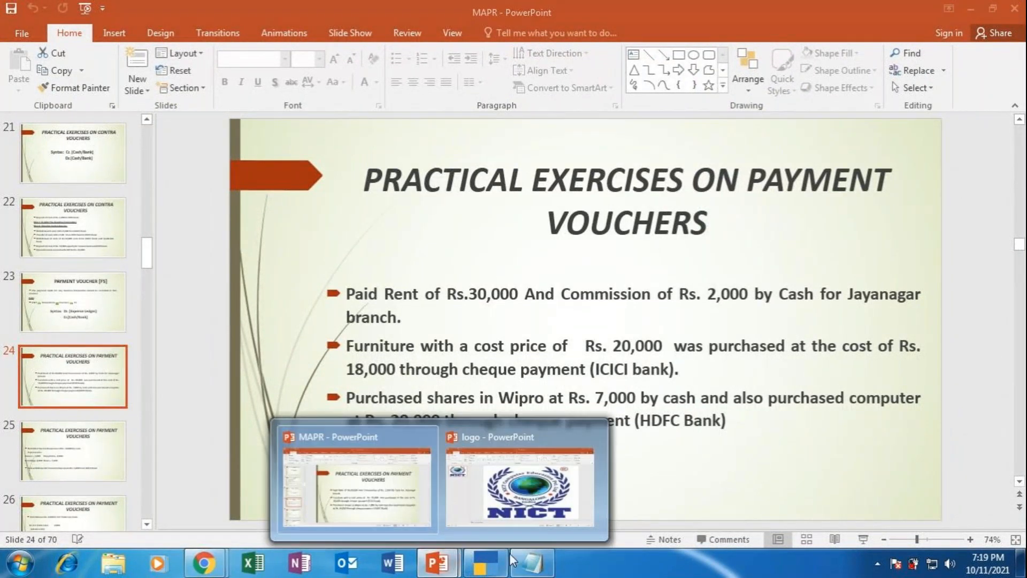
pyautogui.click(478, 568)
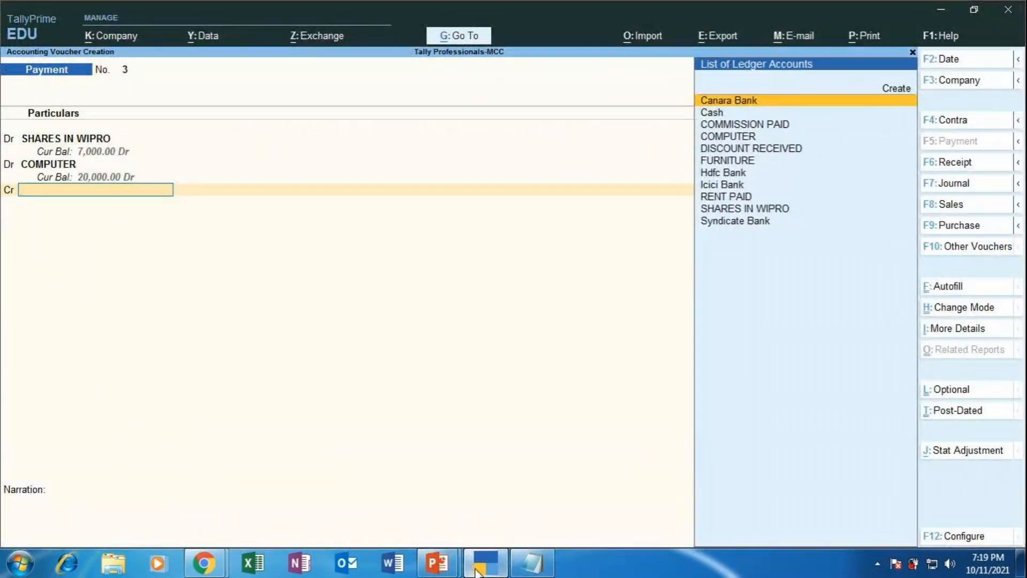
# - Credit Cash with 7,000 in the payment voucher
pyautogui.press('Down')
pyautogui.press('Return')
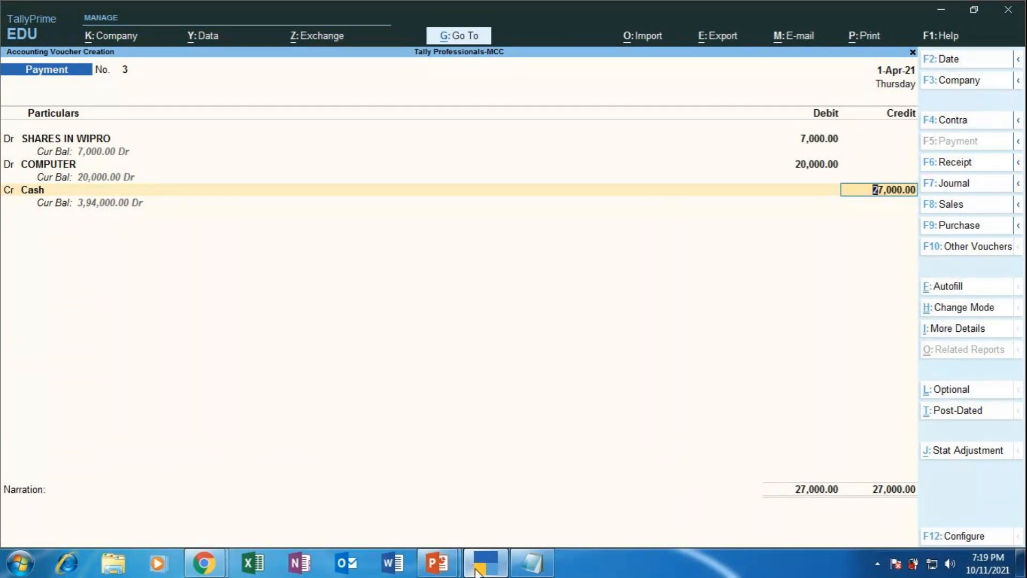
pyautogui.write('7000')
pyautogui.press('Return')
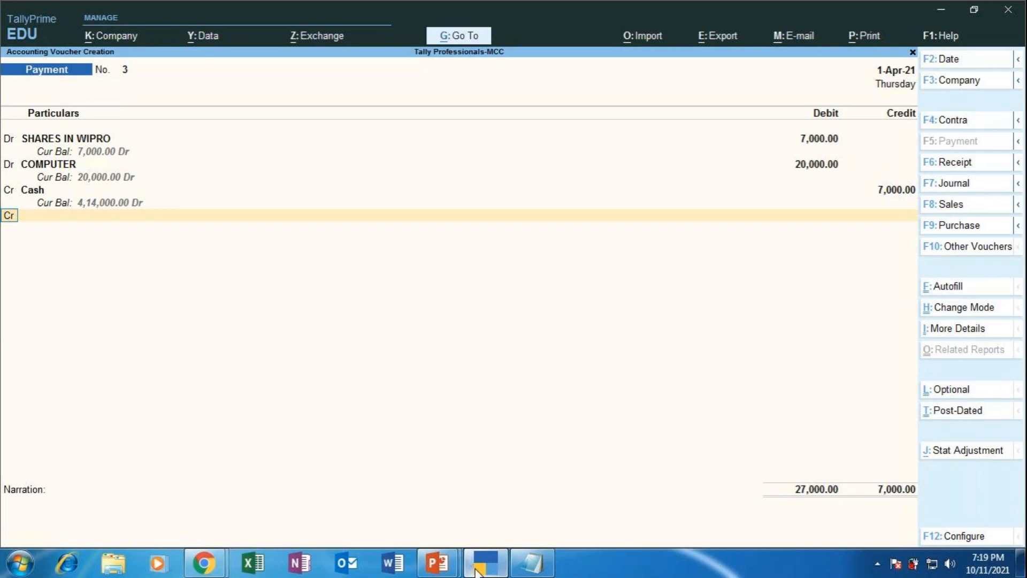
# - Add a second credit line for Hdfc Bank with 20,000
pyautogui.press('Return')
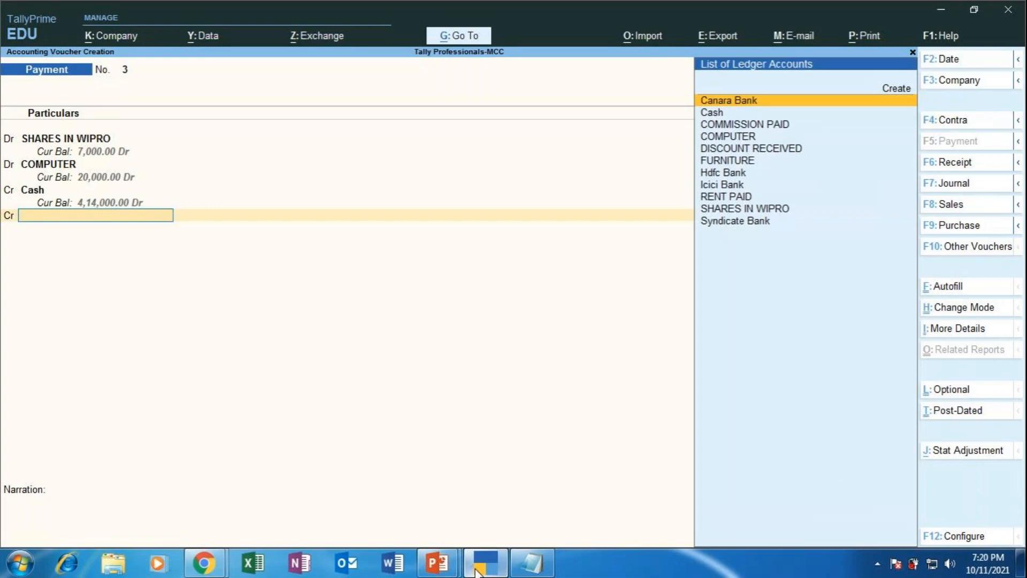
pyautogui.press('Down')
pyautogui.press('Down')
pyautogui.press('Down')
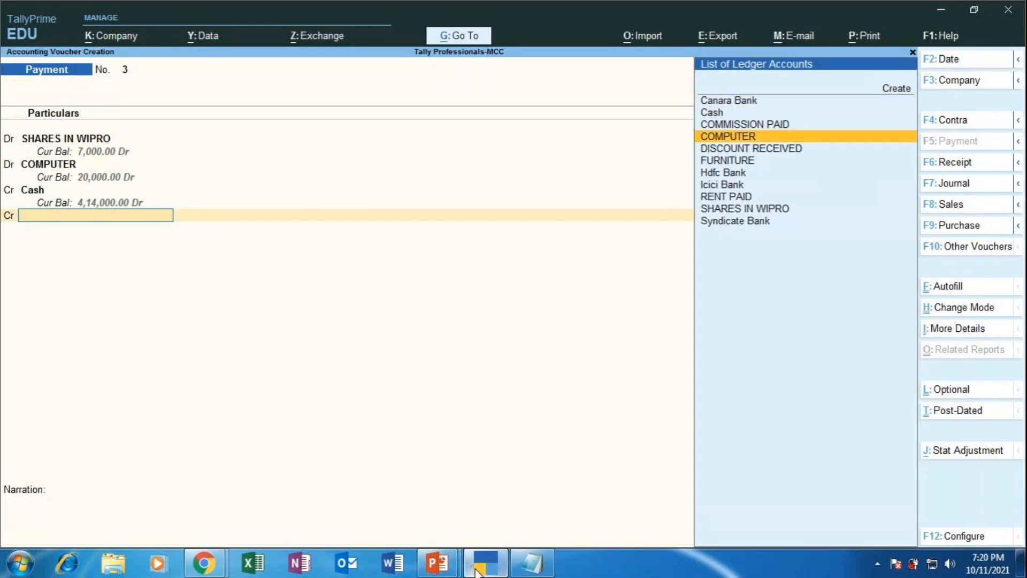
pyautogui.press('Down')
pyautogui.press('Down')
pyautogui.press('Down')
pyautogui.press('Return')
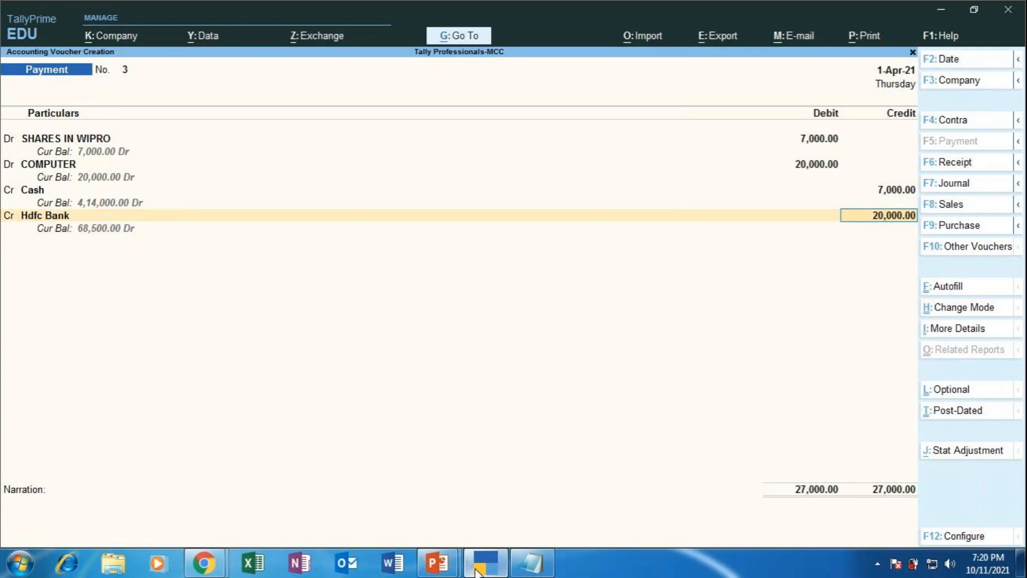
# - Allocate the 20,000 Hdfc Bank credit to COMPUTER as a cheque with instrument number 963258, keeping the date 1-Apr-21
pyautogui.press('Return')
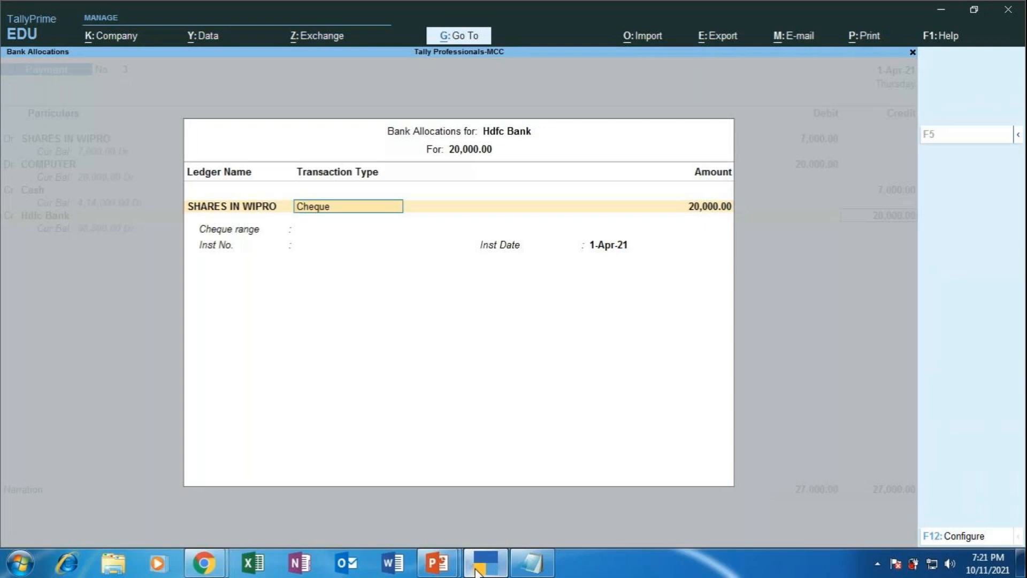
pyautogui.press('BackSpace')
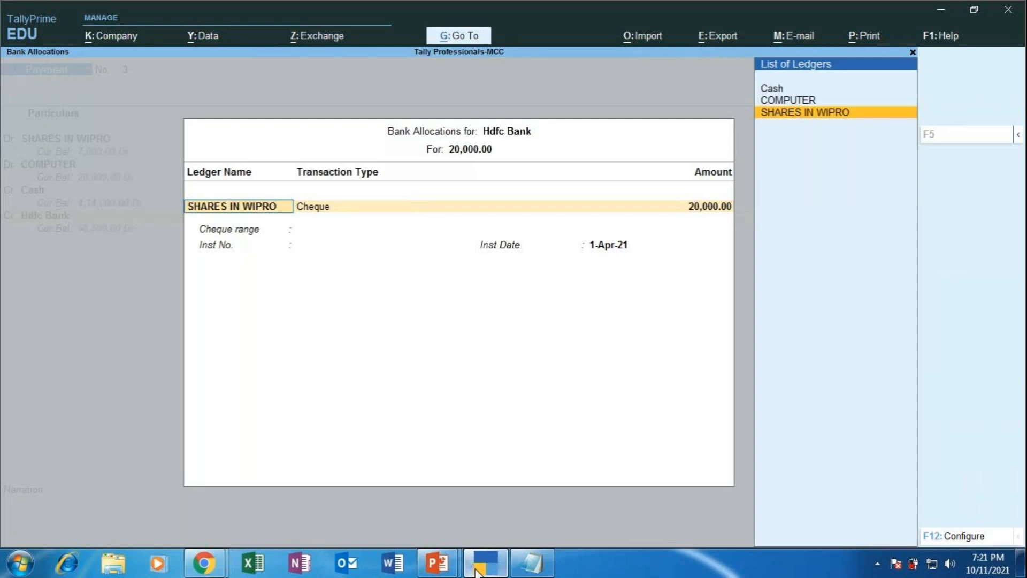
pyautogui.press('Up')
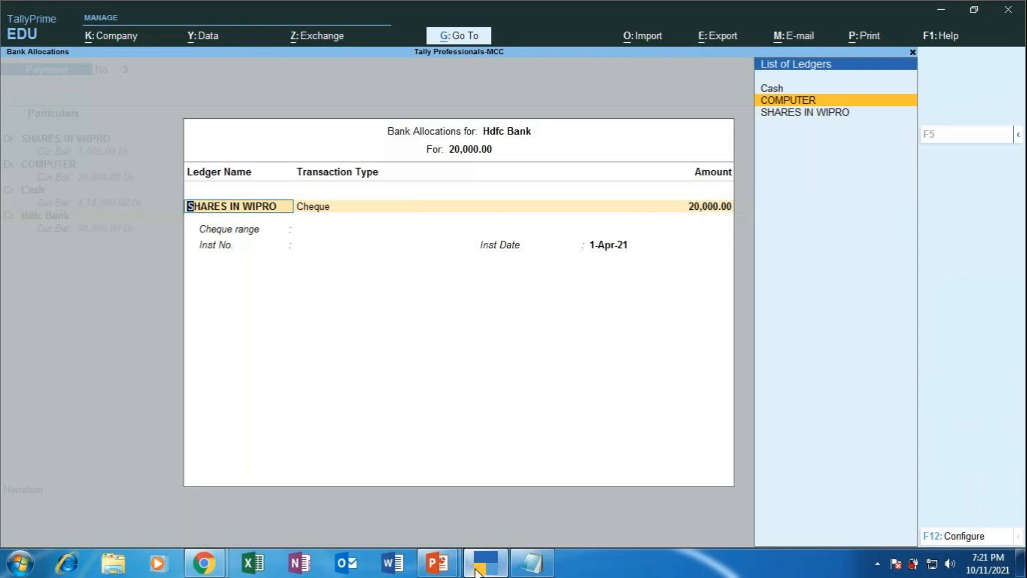
pyautogui.press('Return')
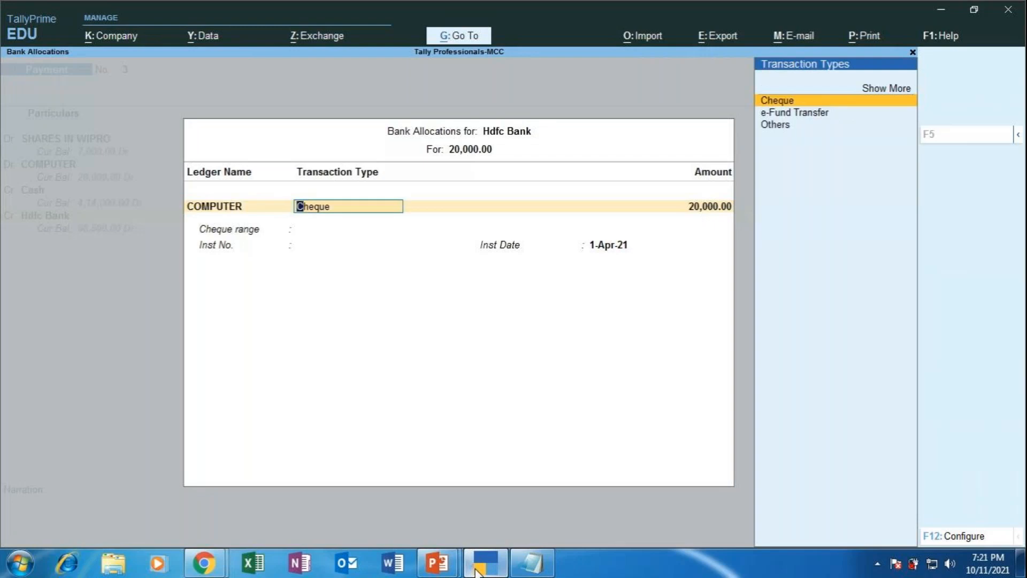
pyautogui.press('Return')
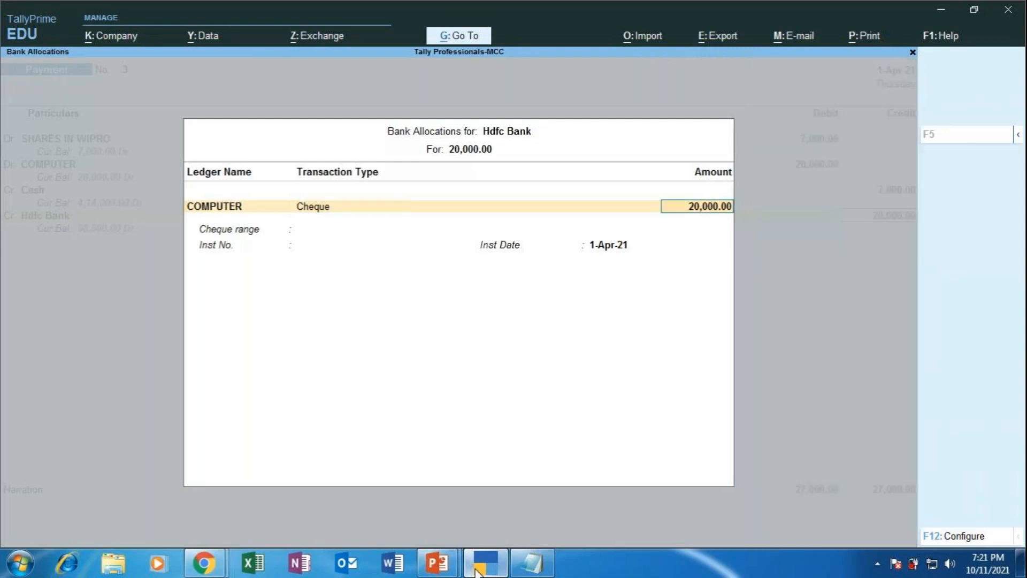
pyautogui.press('Return')
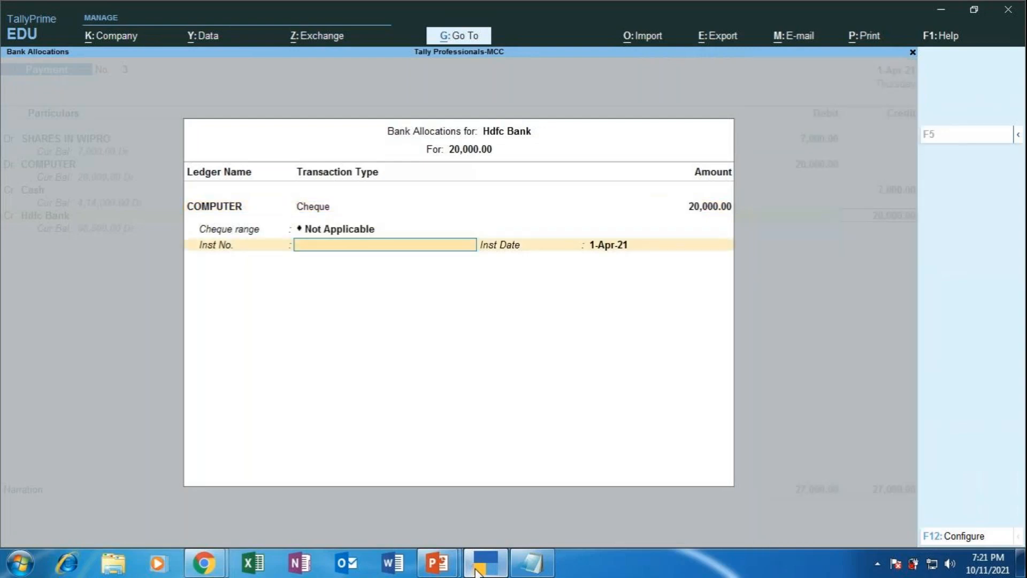
pyautogui.write('963258')
pyautogui.press('Return')
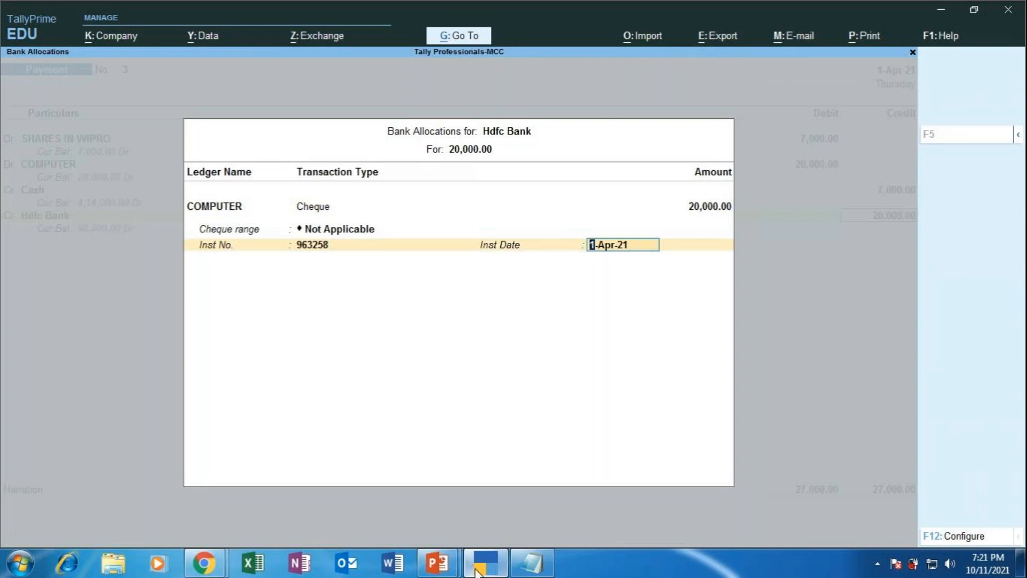
pyautogui.press('Return')
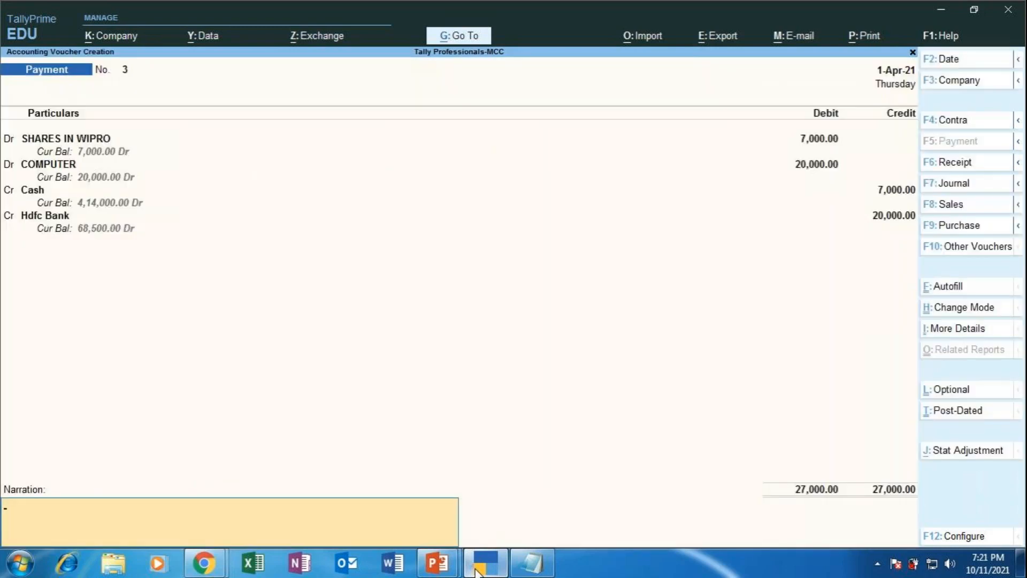
# - Enter the narration "BEING SHARES IN WIPRO AND COMPUTER PURCHASED" and save the payment voucher
pyautogui.write('BEING SHARES')
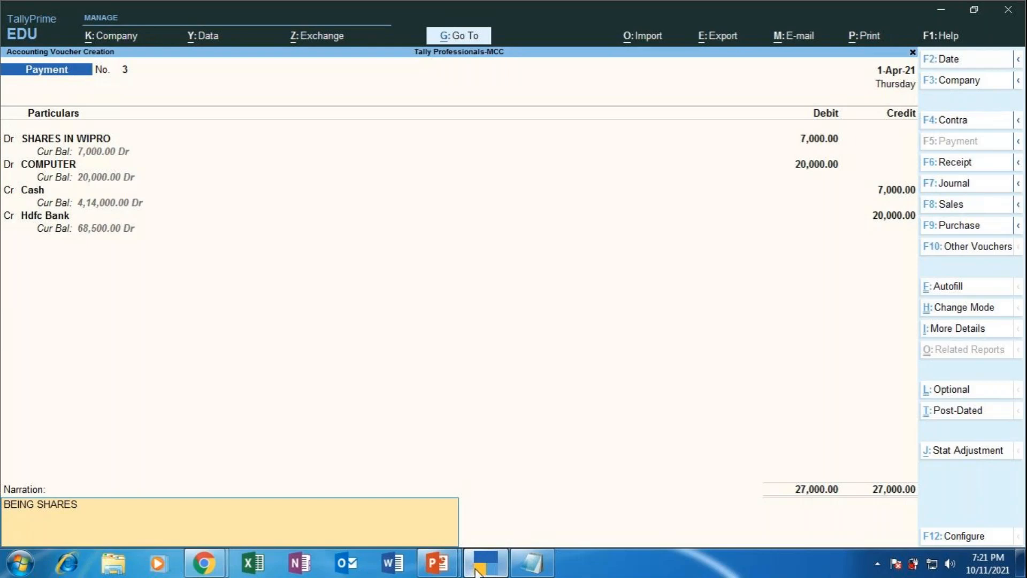
pyautogui.write(' IN WIPRO AND C')
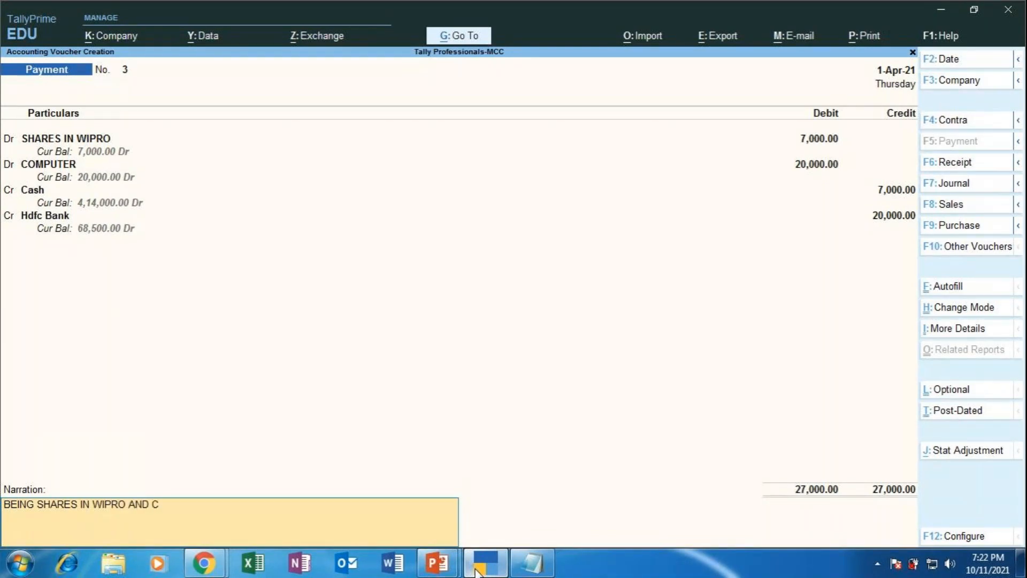
pyautogui.write('M')
pyautogui.press('BackSpace')
pyautogui.write('OMPUTER PURC')
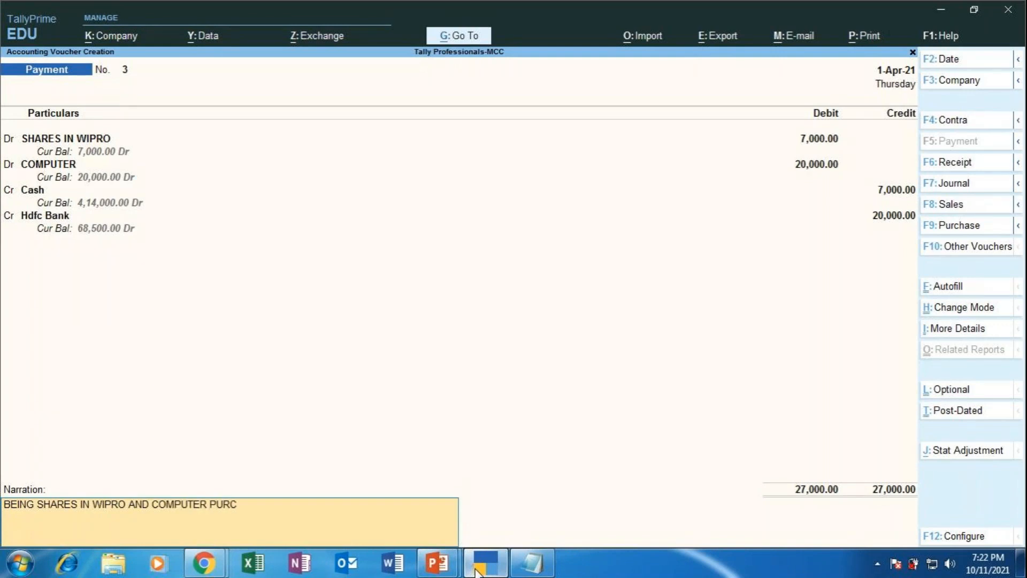
pyautogui.write('HASED')
pyautogui.press('Return')
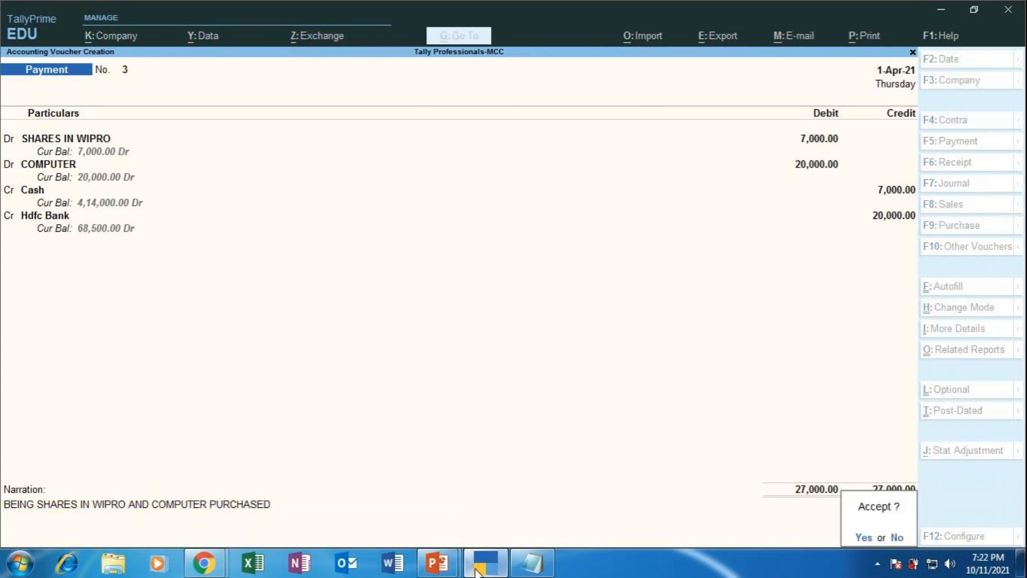
pyautogui.press('Return')
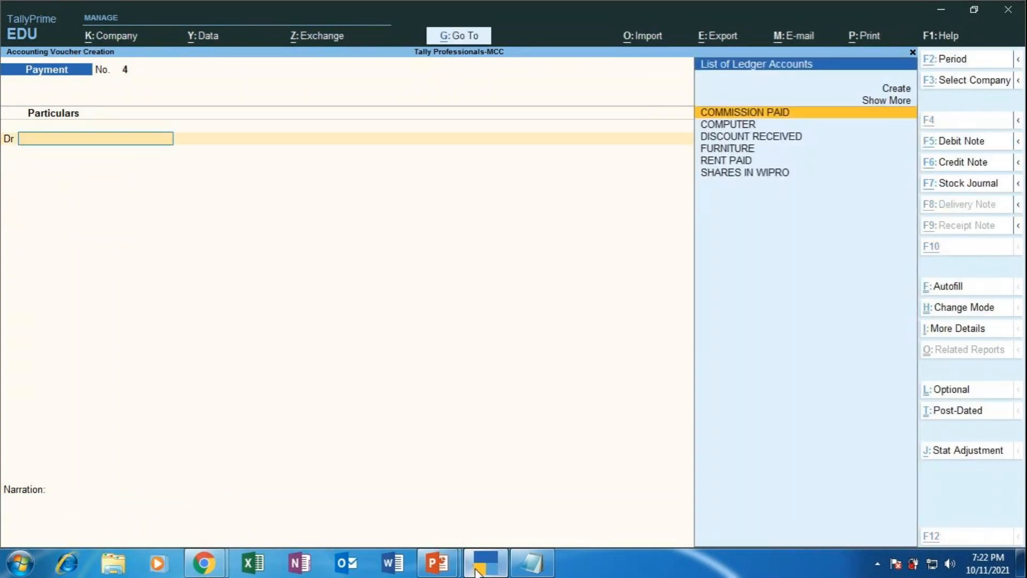
# - Open the Day Book report from the list of reports
pyautogui.hotkey('alt', 'g')
pyautogui.press('Down')
pyautogui.press('Down')
pyautogui.press('Down')
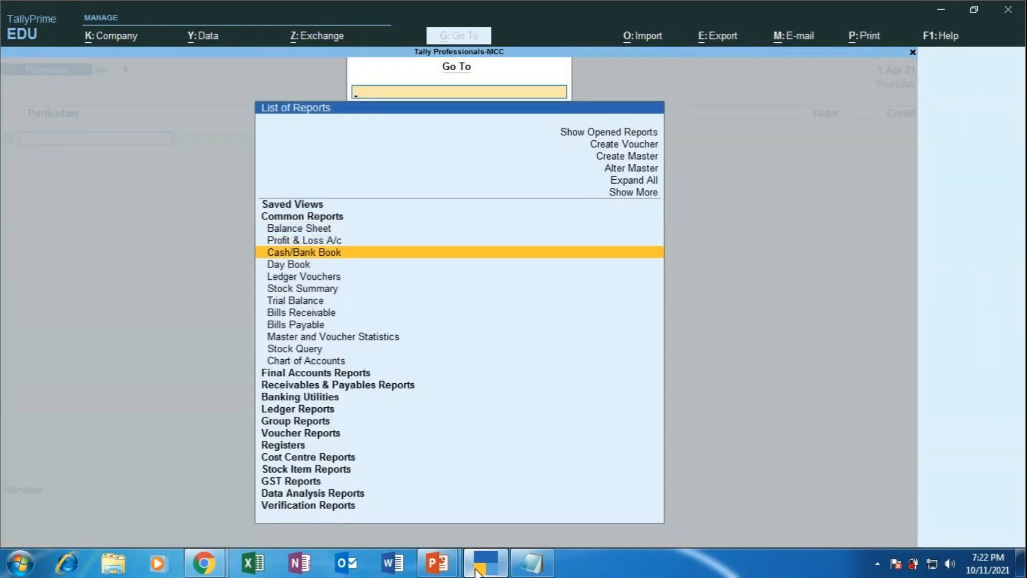
pyautogui.press('Return')
# - Open the SHARES IN WIPRO payment voucher from the Day Book
pyautogui.press('Down')
pyautogui.press('Down')
pyautogui.press('Down')
pyautogui.press('Down')
pyautogui.press('Down')
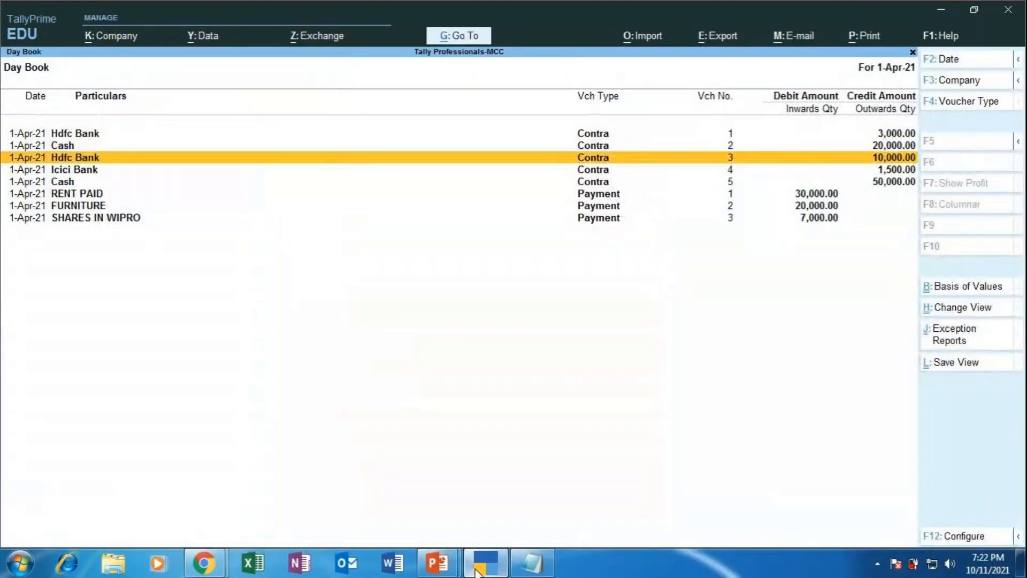
pyautogui.press('Down')
pyautogui.press('Down')
pyautogui.press('Return')
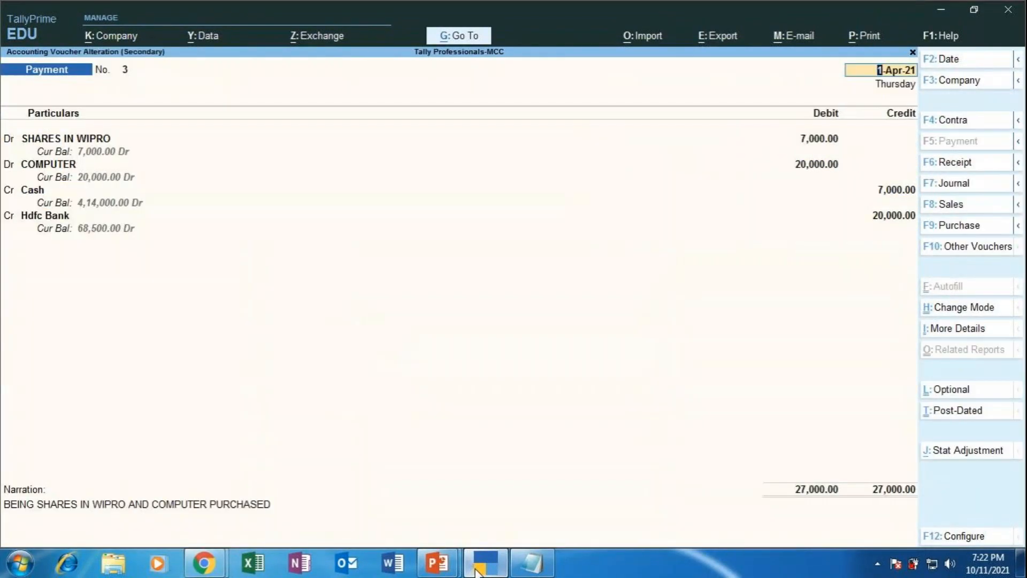
# - Review the ledger names and amounts of the voucher's debit and credit lines, down to Hdfc Bank
pyautogui.press('Return')
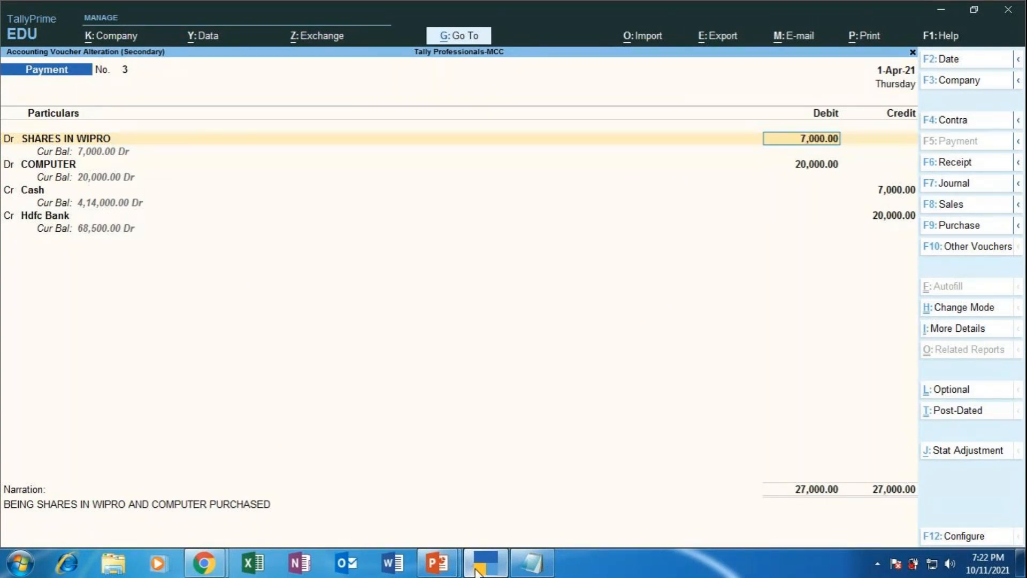
pyautogui.press('Return')
pyautogui.press('Return')
pyautogui.press('Return')
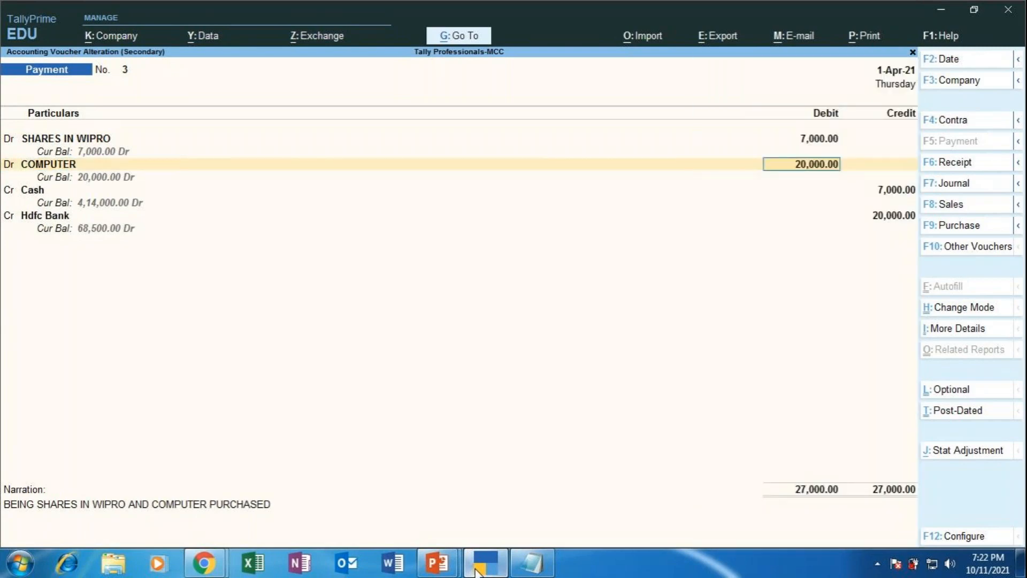
pyautogui.press('Return')
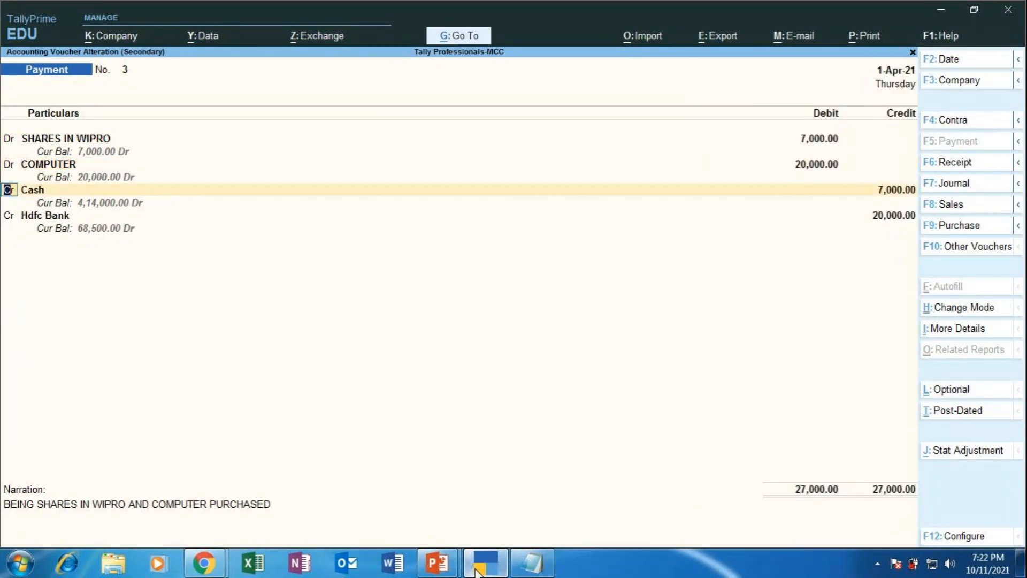
pyautogui.press('Return')
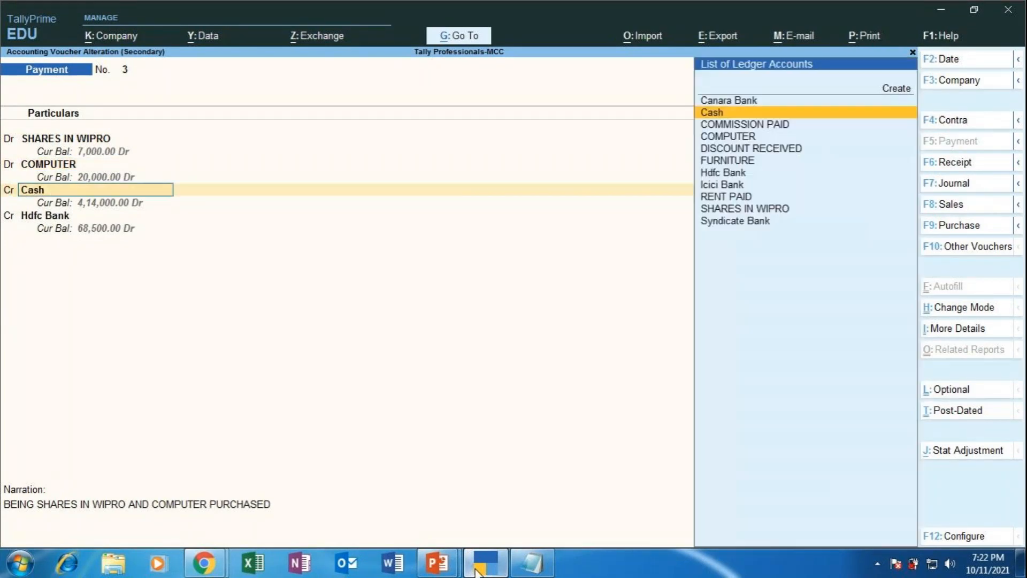
pyautogui.press('Return')
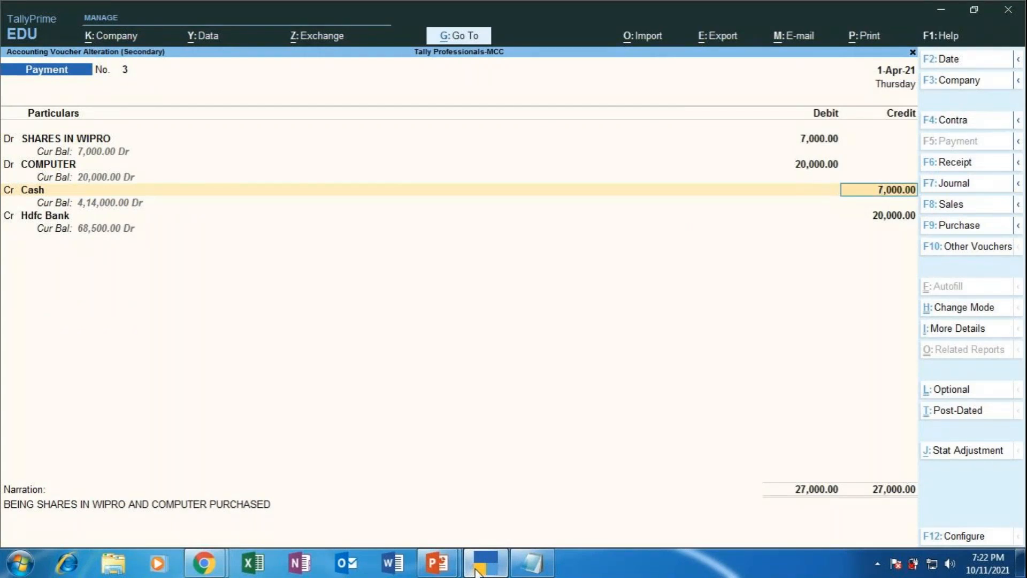
pyautogui.press('Return')
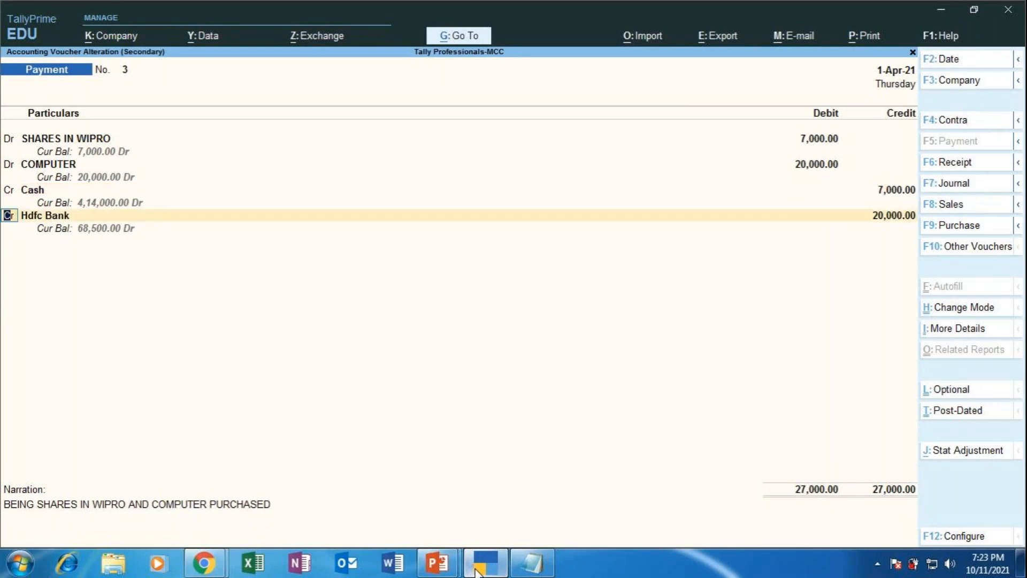
pyautogui.press('Return')
pyautogui.press('Return')
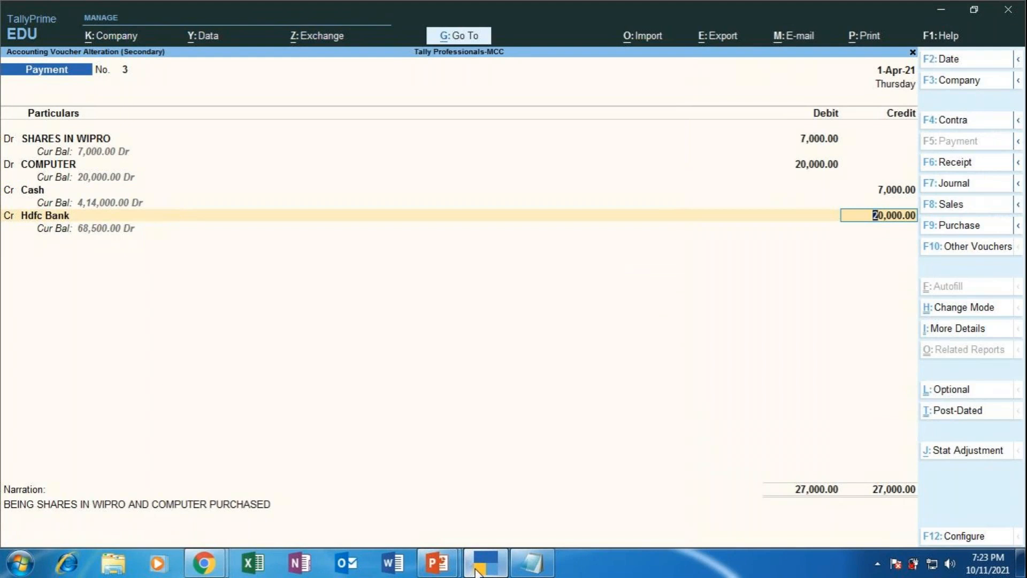
# - Examine the Hdfc Bank allocation details and their configuration options, and continue to the voucher's narration
pyautogui.press('Return')
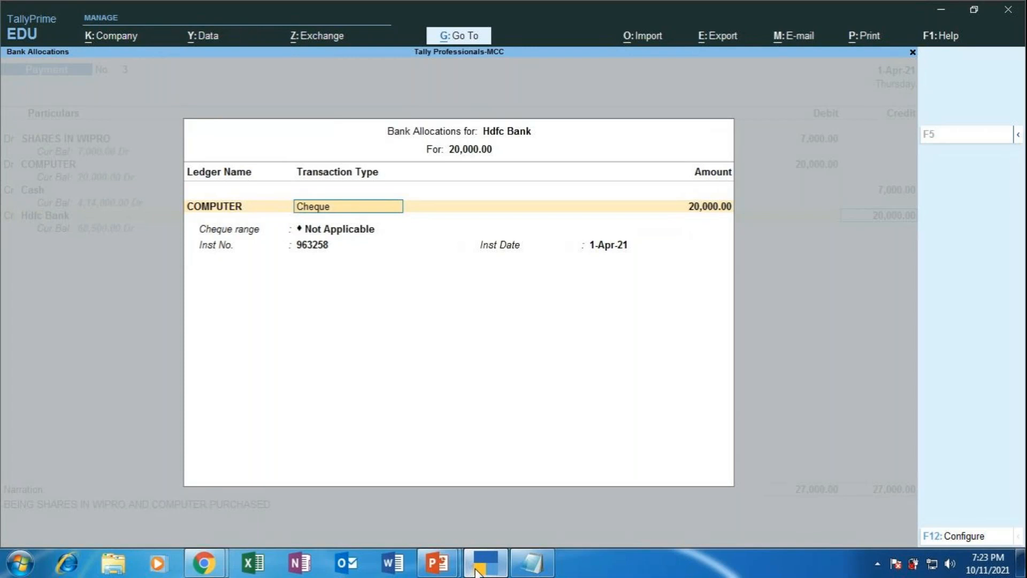
pyautogui.press('F12')
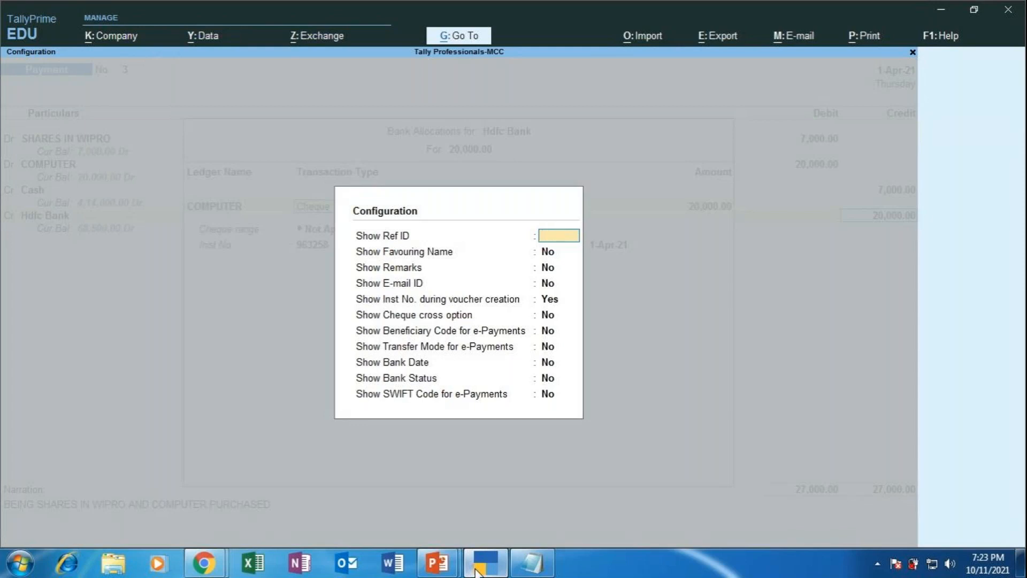
pyautogui.press('Escape')
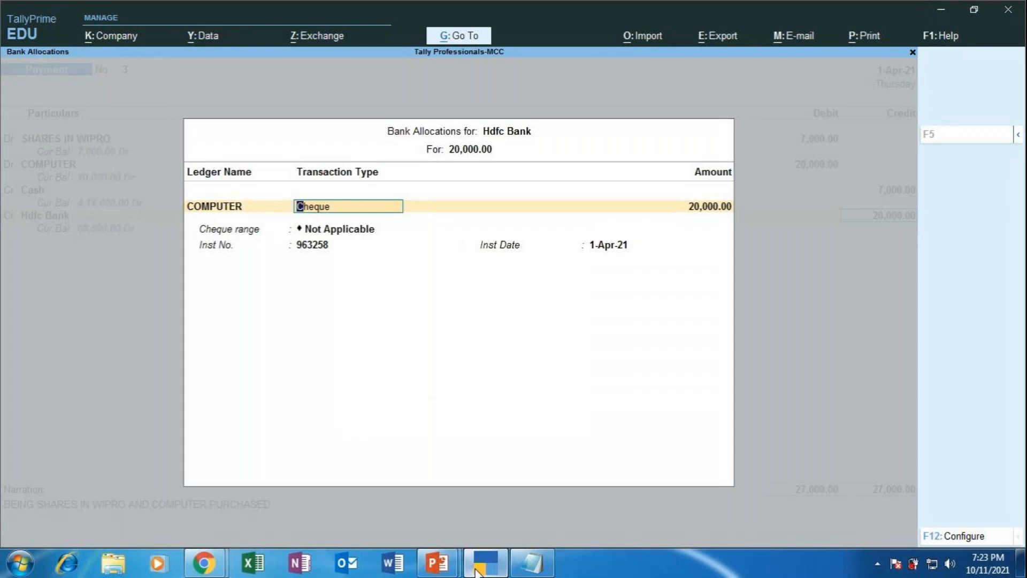
pyautogui.press('Return')
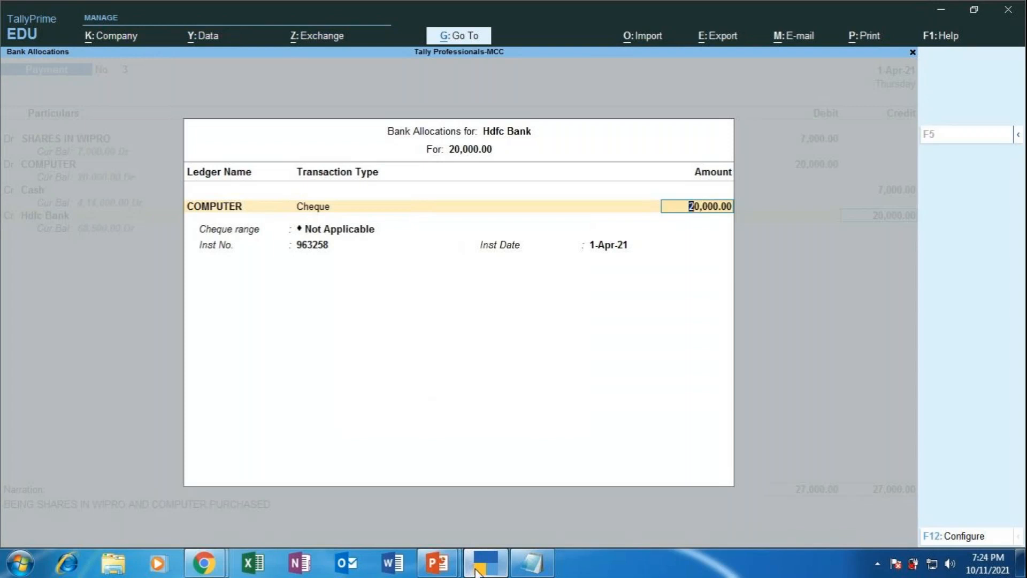
pyautogui.press('Return')
pyautogui.press('Return')
pyautogui.press('Return')
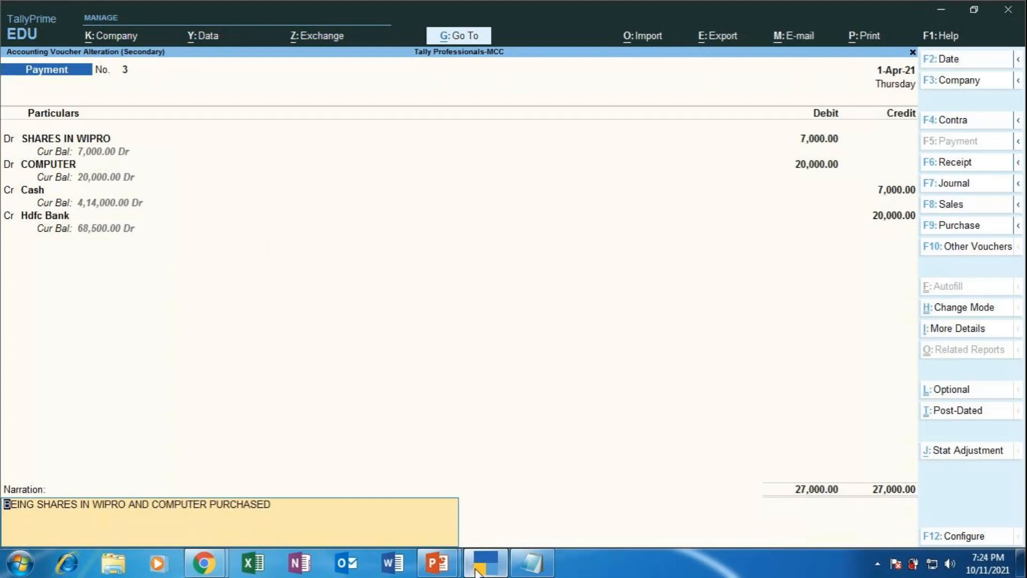
# - Switch to GoToMeeting in Chrome, read the meeting chat messages, close the chat and return to TallyPrime
pyautogui.click(204, 570)
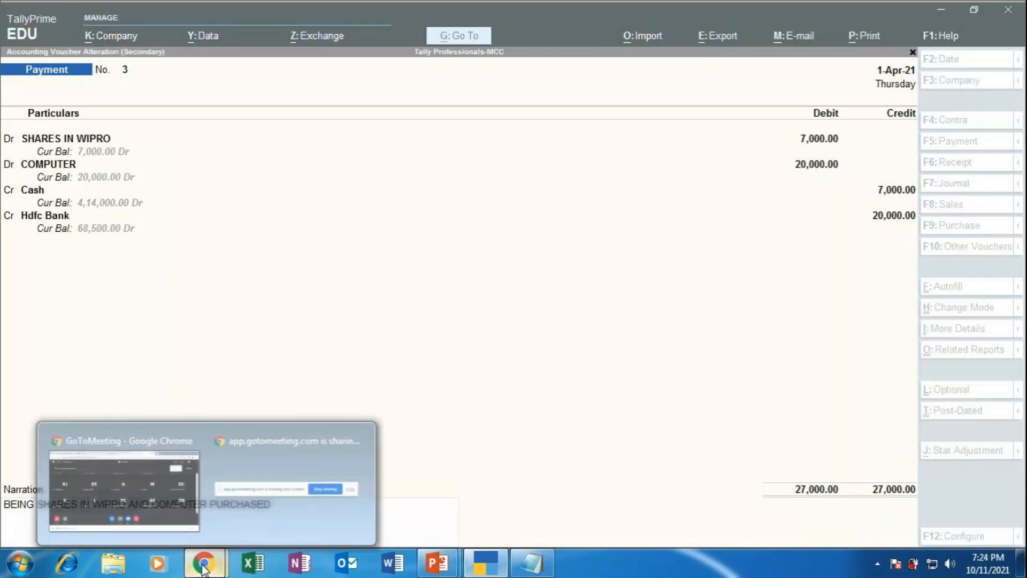
pyautogui.click(167, 503)
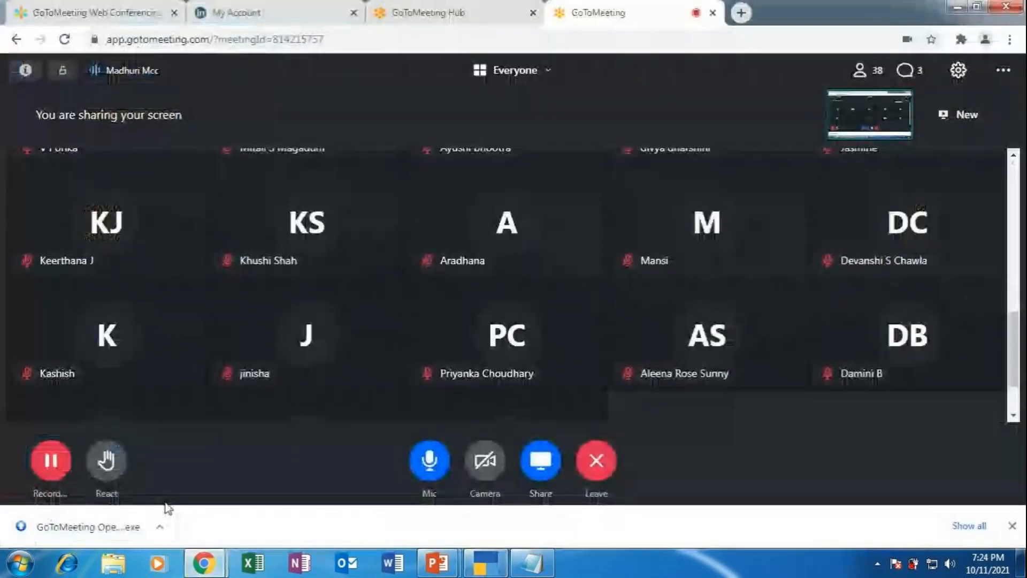
pyautogui.click(909, 70)
pyautogui.scroll(-5, 1001, 290)
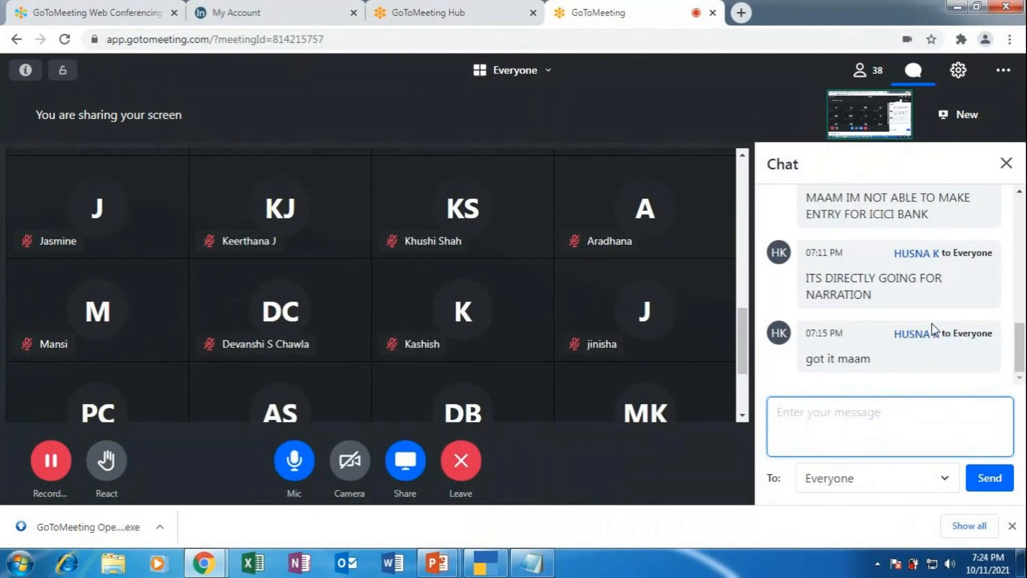
pyautogui.scroll(3, 925, 241)
pyautogui.scroll(2, 911, 323)
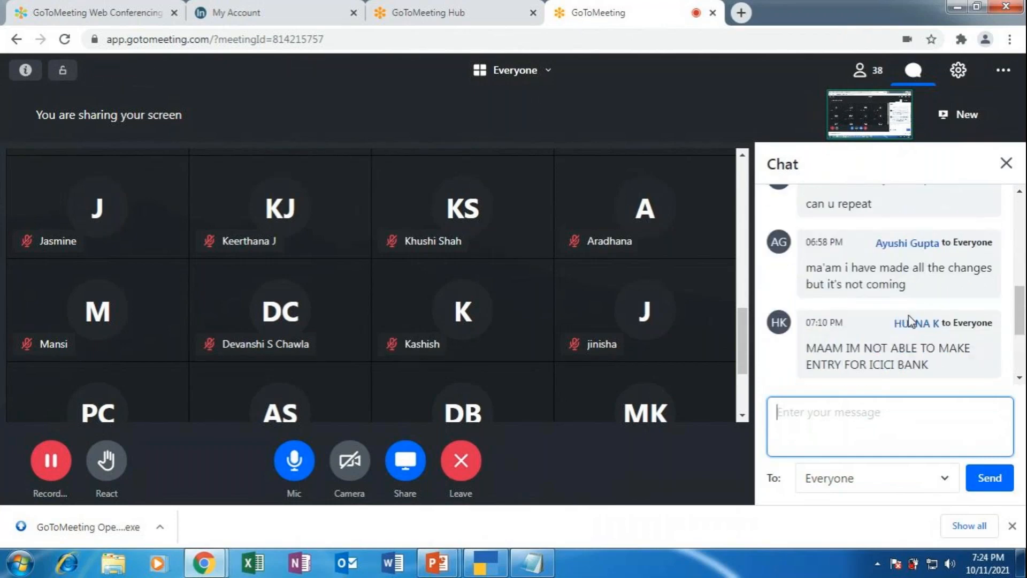
pyautogui.scroll(-1, 920, 321)
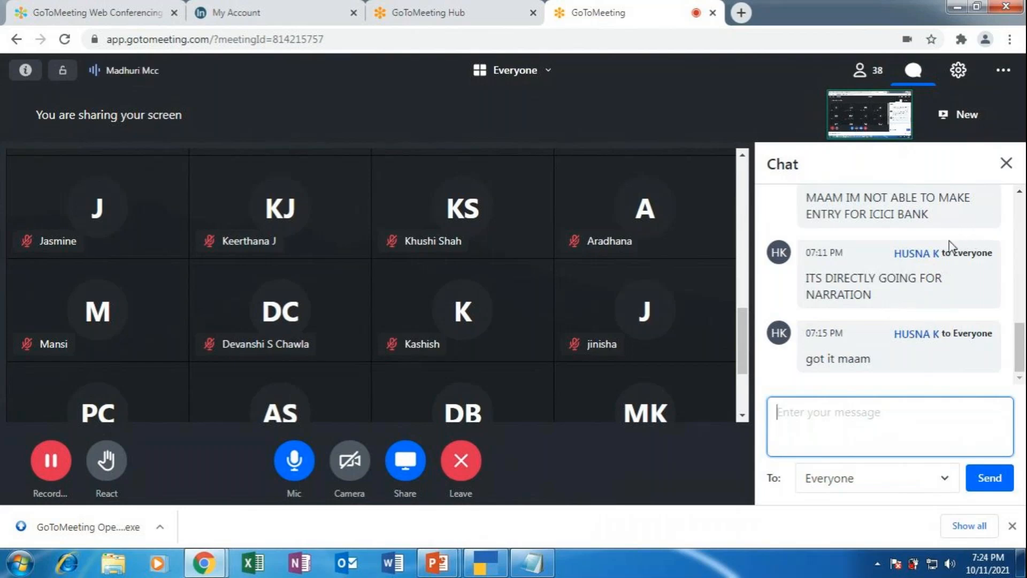
pyautogui.click(1006, 163)
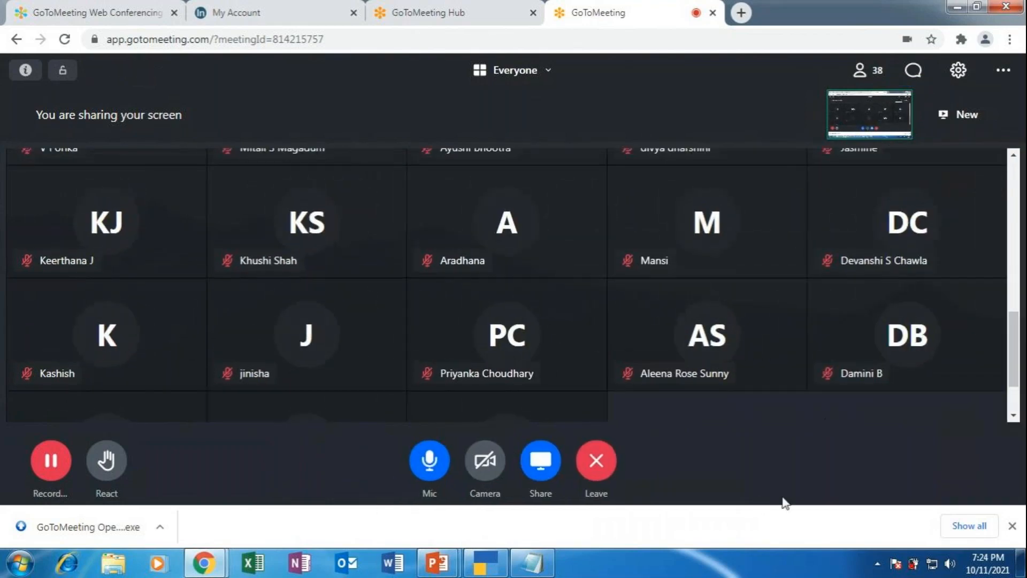
pyautogui.click(487, 567)
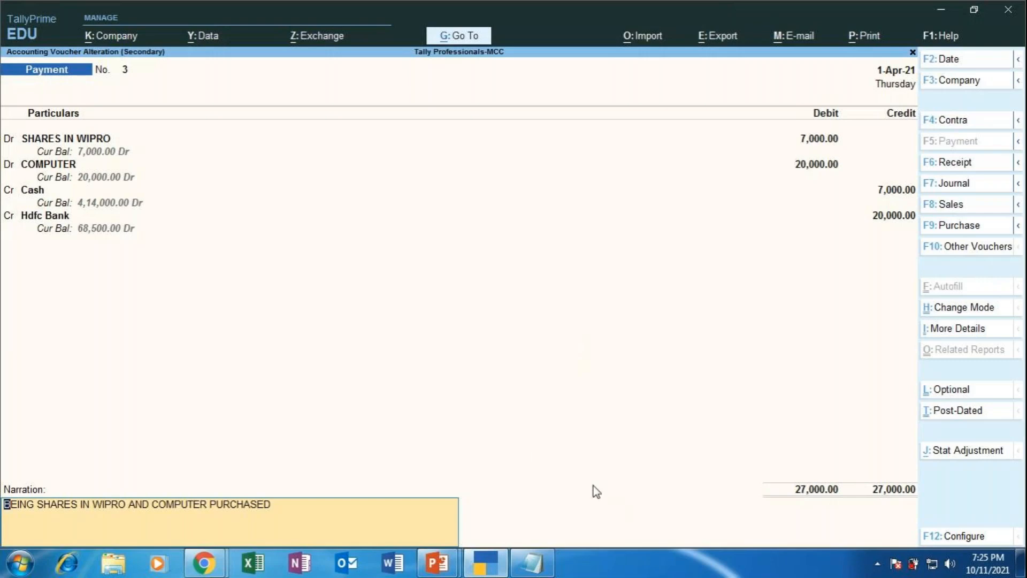
# - Switch to GoToMeeting in Chrome, reveal and read the latest private chat message, close the chat and return to TallyPrime
pyautogui.click(204, 561)
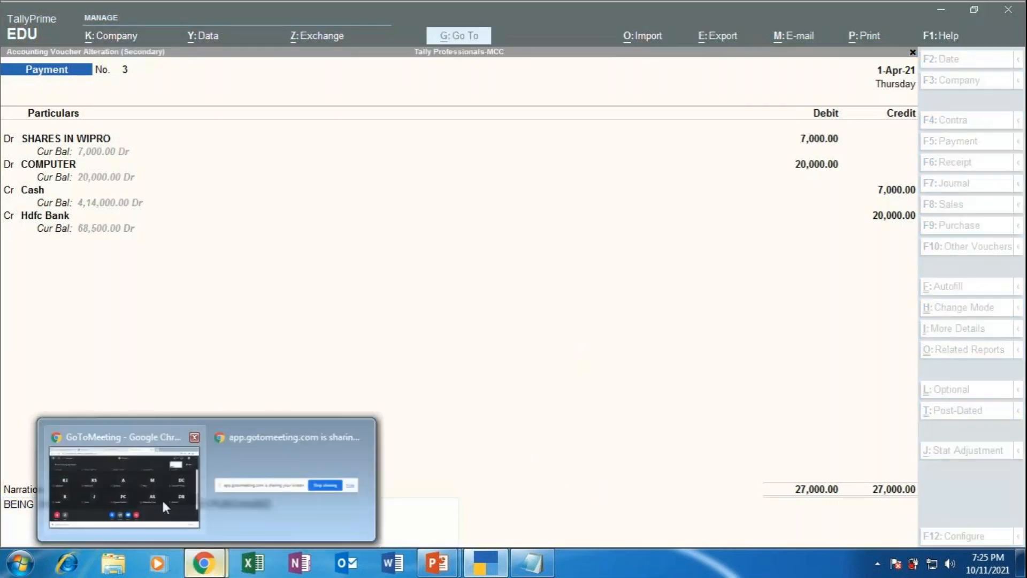
pyautogui.click(162, 499)
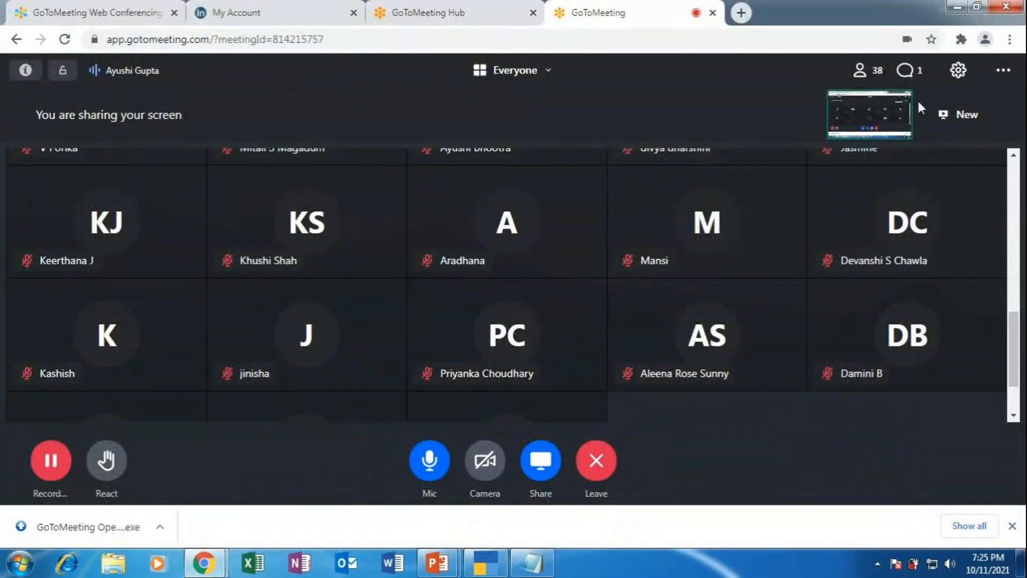
pyautogui.click(907, 70)
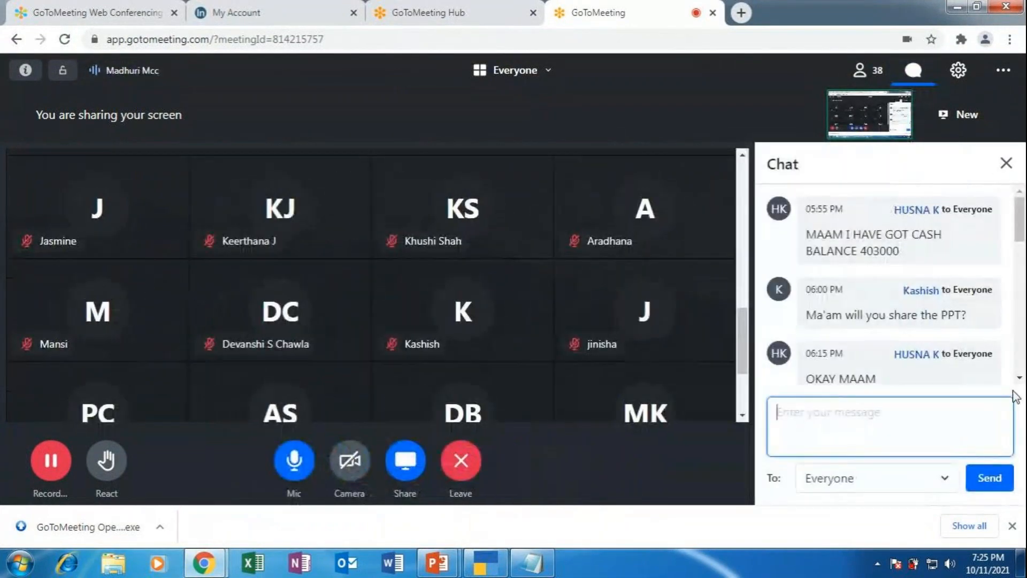
pyautogui.scroll(-8, 1005, 367)
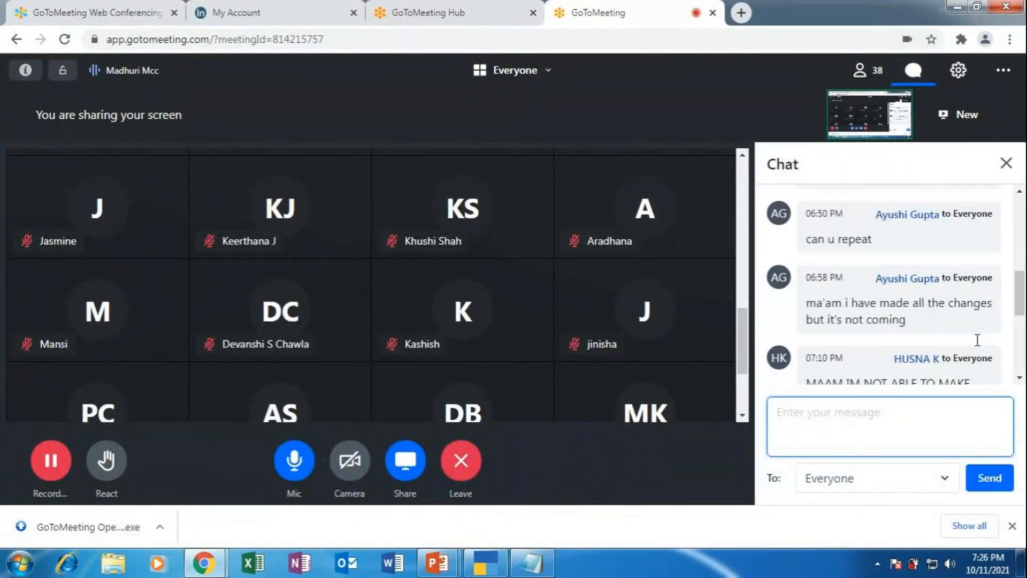
pyautogui.scroll(-4, 977, 340)
pyautogui.click(943, 347)
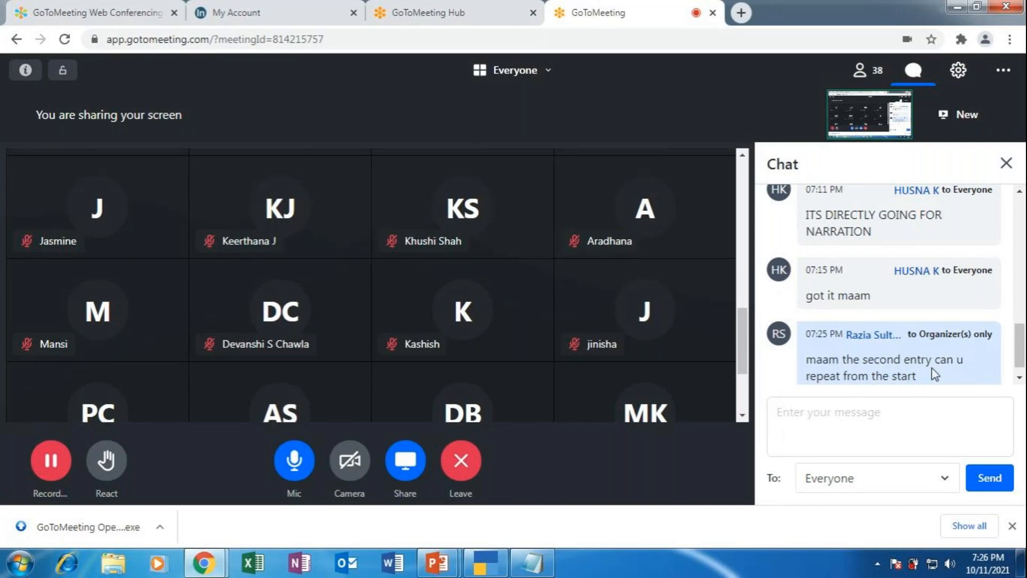
pyautogui.click(1006, 163)
pyautogui.click(483, 563)
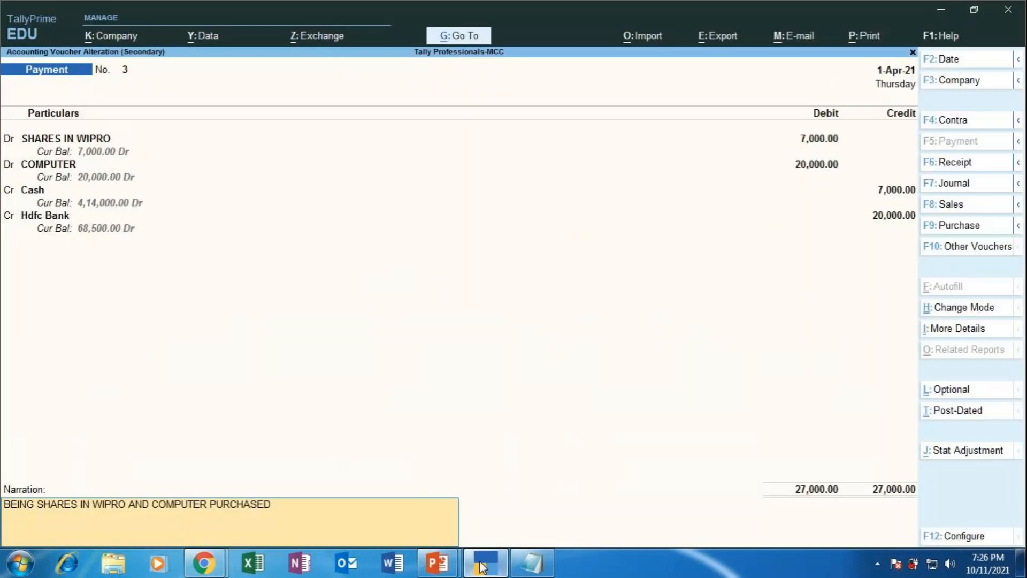
# - Switch to the MAPR presentation in PowerPoint, read the payment voucher exercises and return to TallyPrime
pyautogui.click(437, 562)
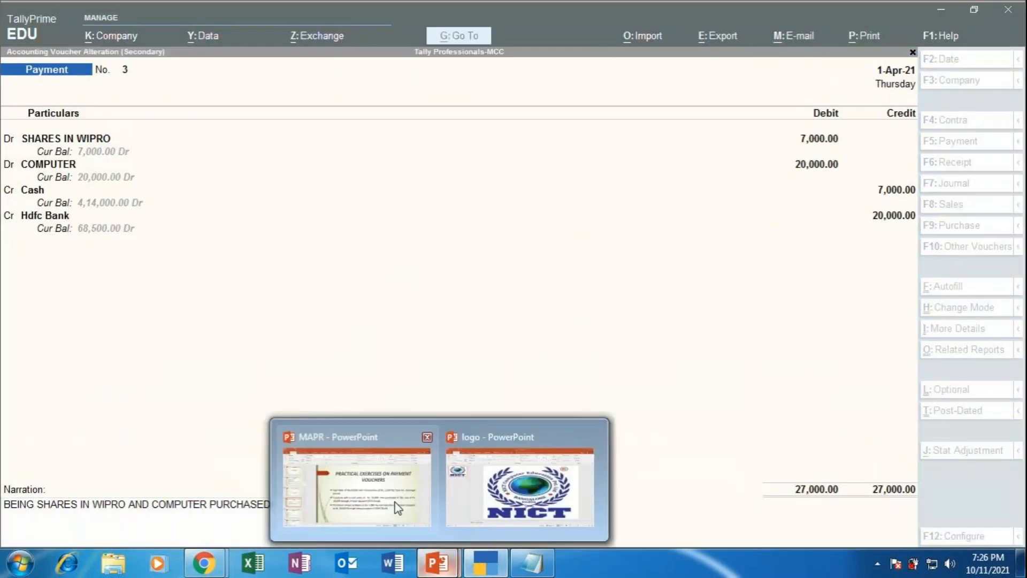
pyautogui.click(397, 507)
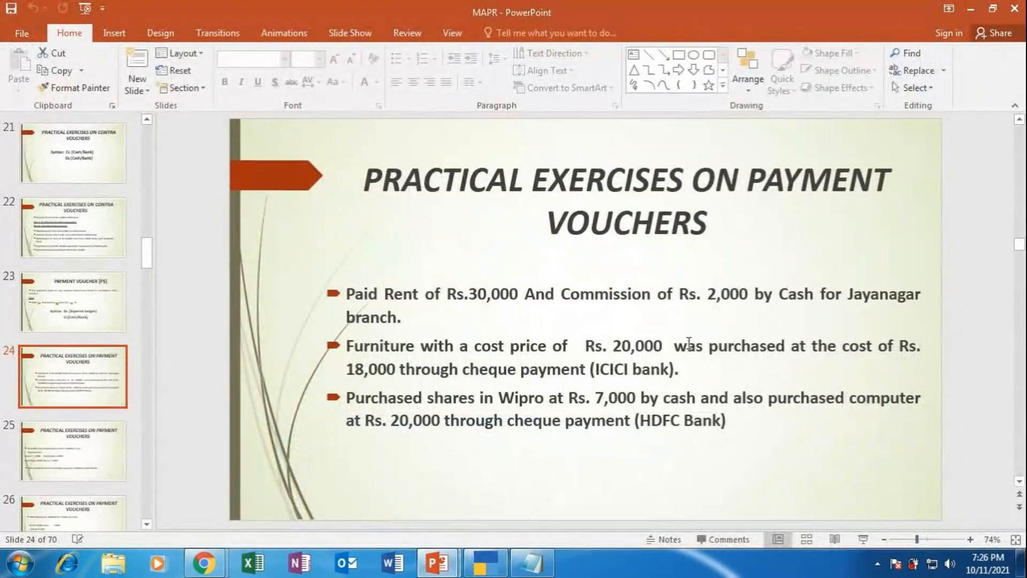
pyautogui.click(487, 567)
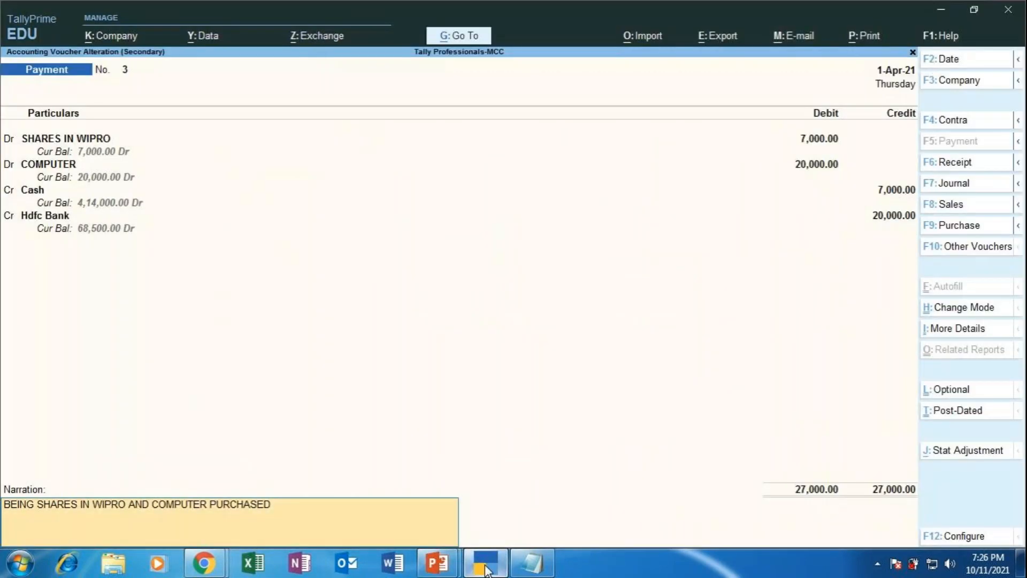
# - Accept the SHARES IN WIPRO payment voucher and open the FURNITURE payment voucher from the Day Book
pyautogui.press('Return')
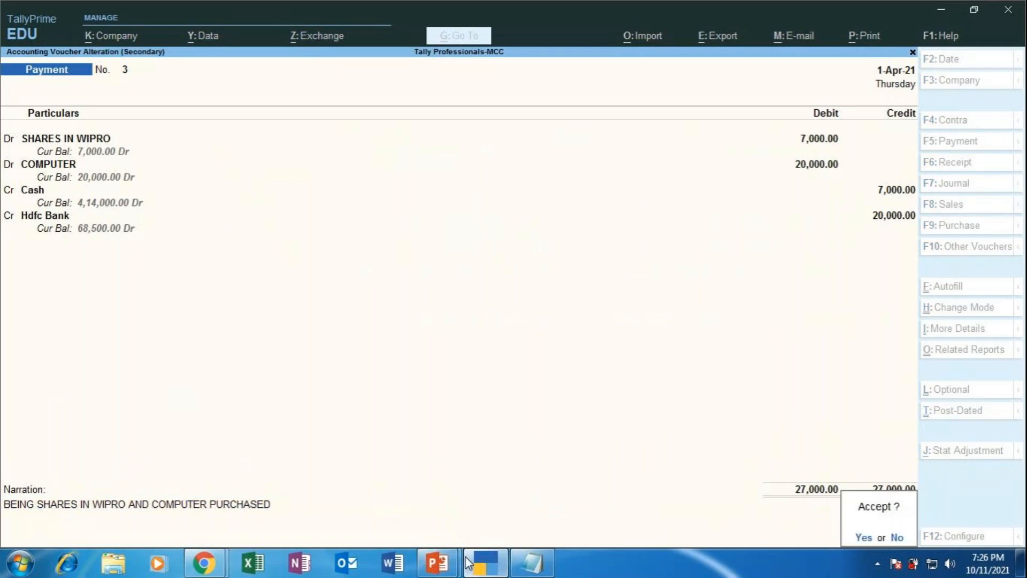
pyautogui.press('Return')
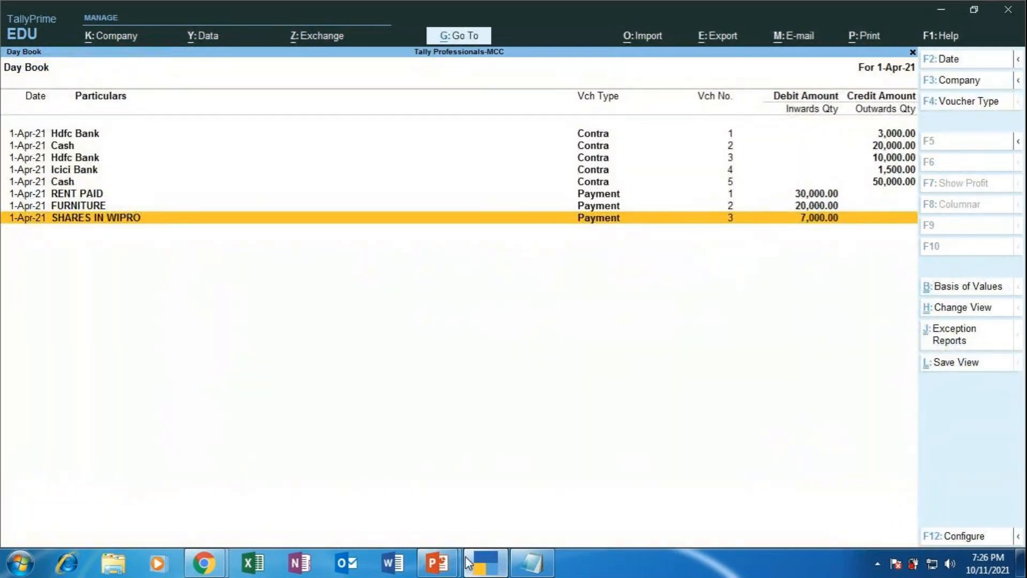
pyautogui.press('Up')
pyautogui.press('Return')
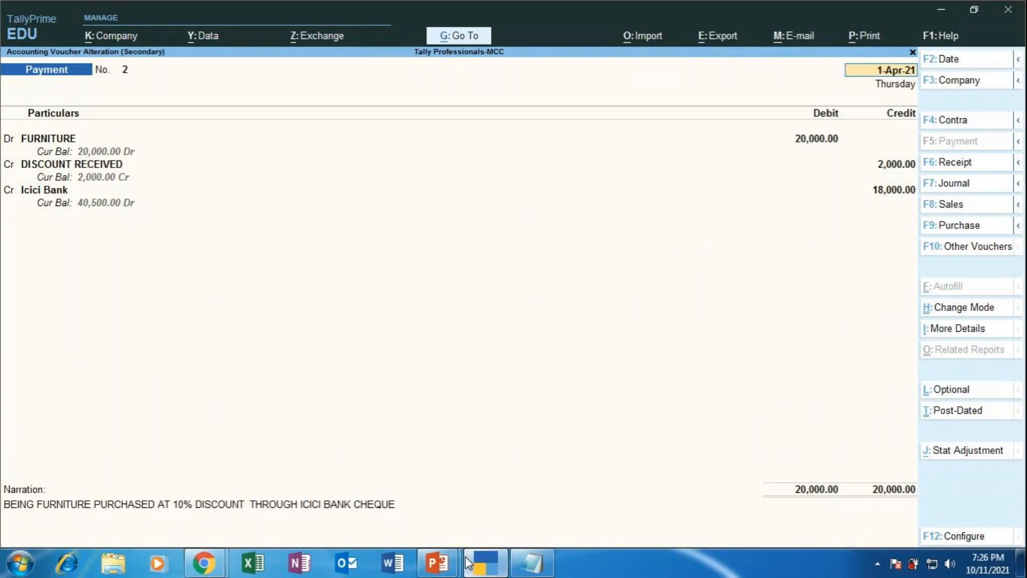
# - Review the FURNITURE voucher's debit line and its DISCOUNT RECEIVED and Icici Bank credit lines
pyautogui.press('Return')
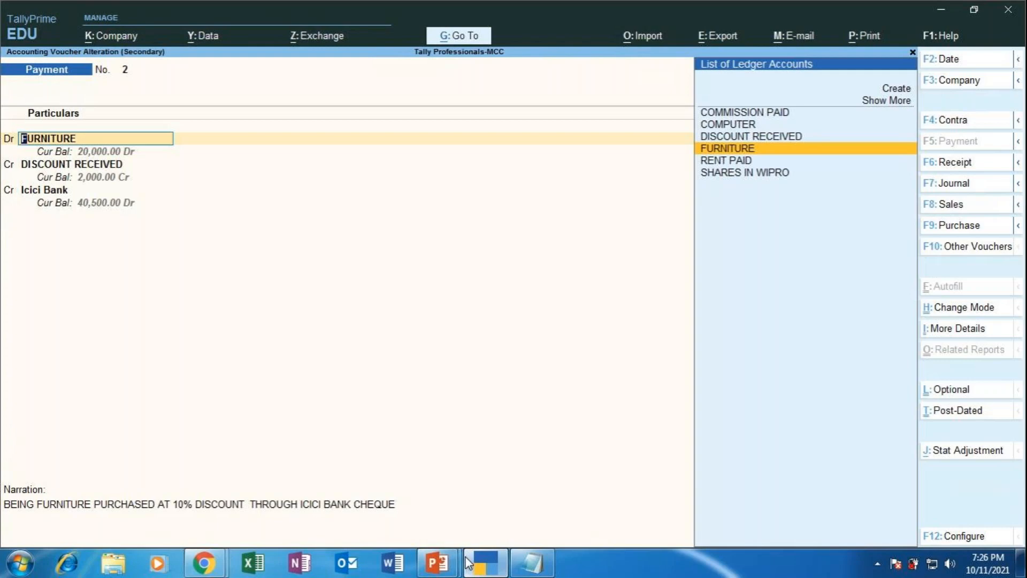
pyautogui.press('Return')
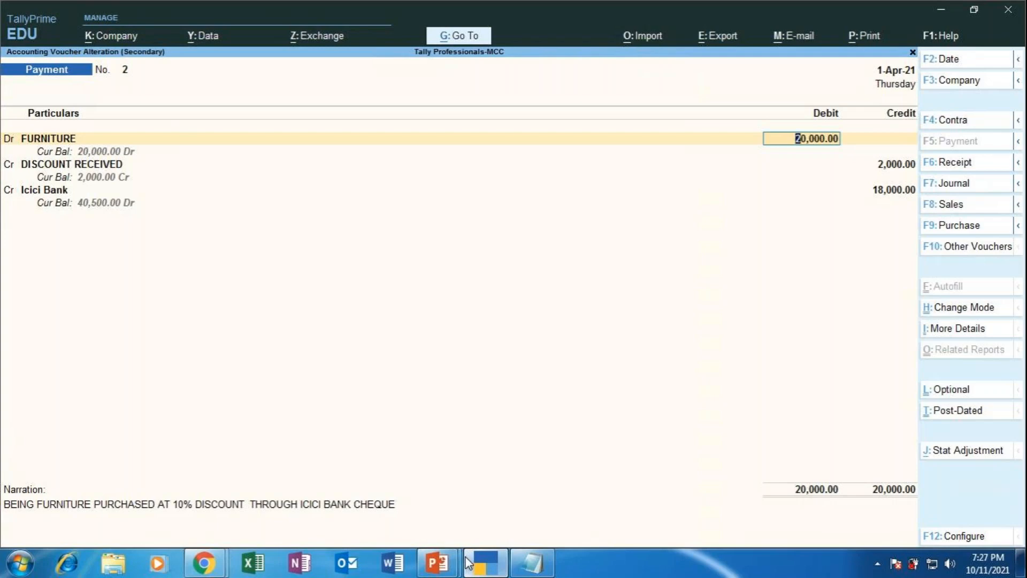
pyautogui.press('Return')
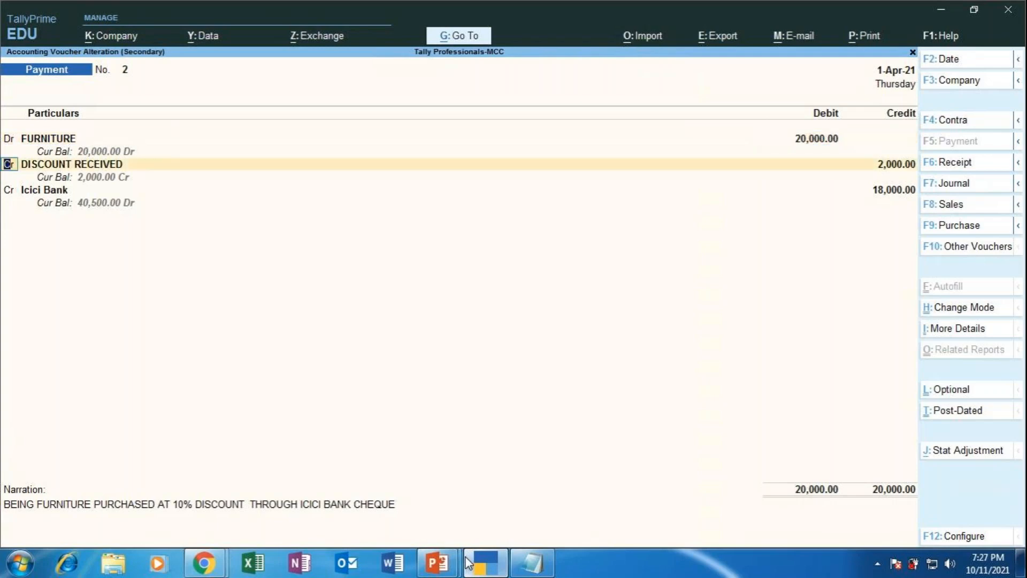
pyautogui.press('Return')
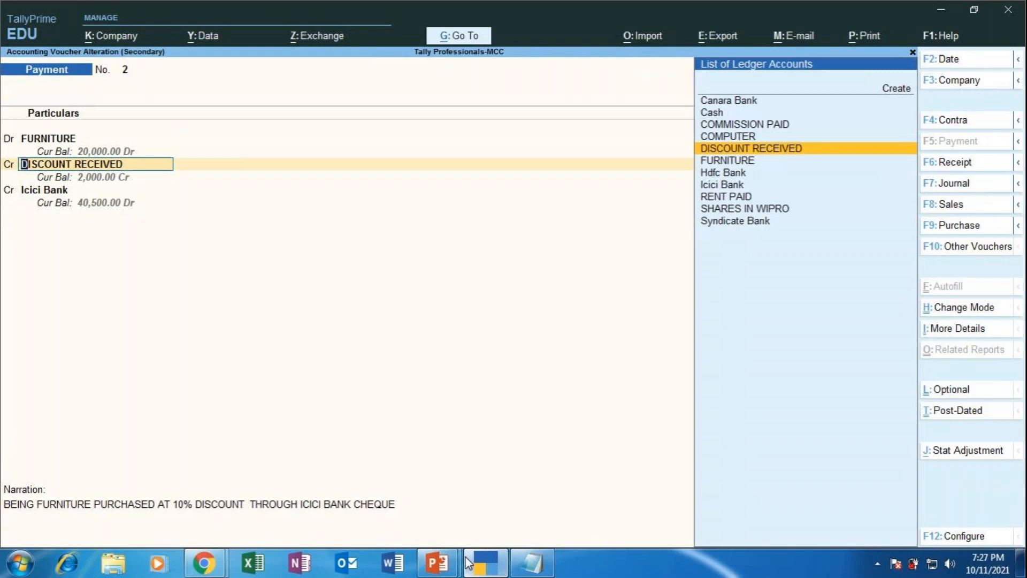
pyautogui.press('Return')
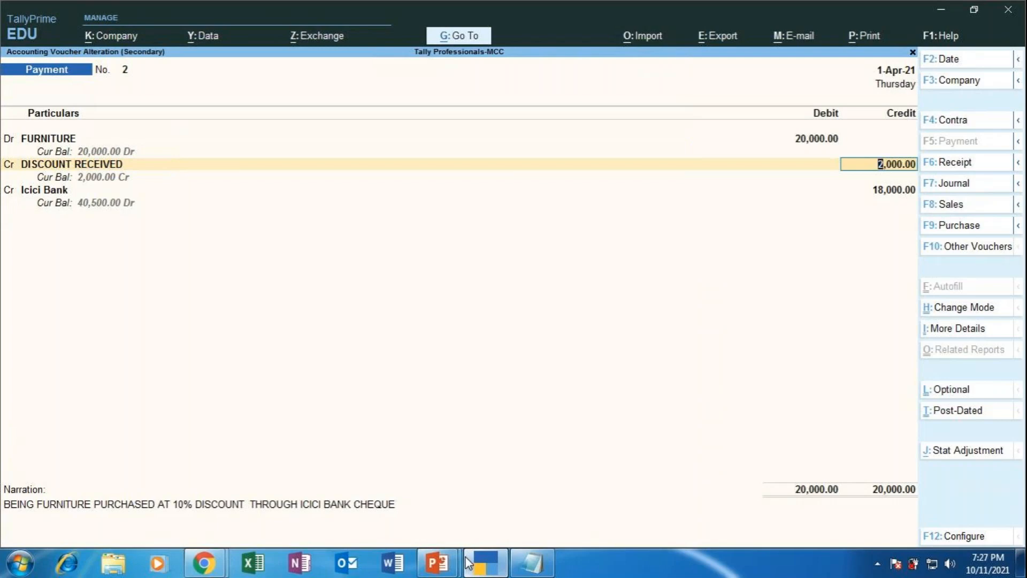
pyautogui.press('Return')
pyautogui.press('Return')
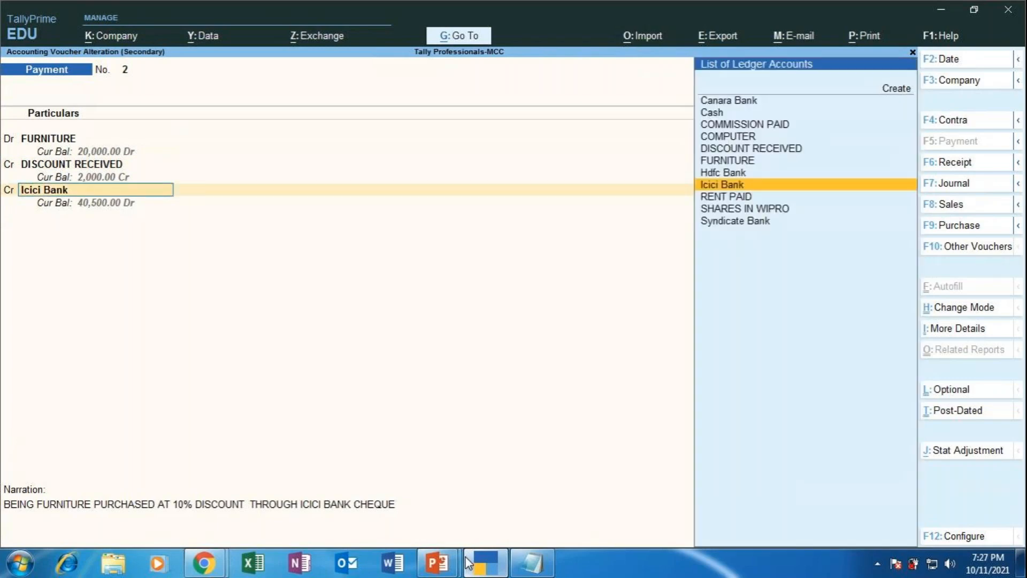
pyautogui.press('Return')
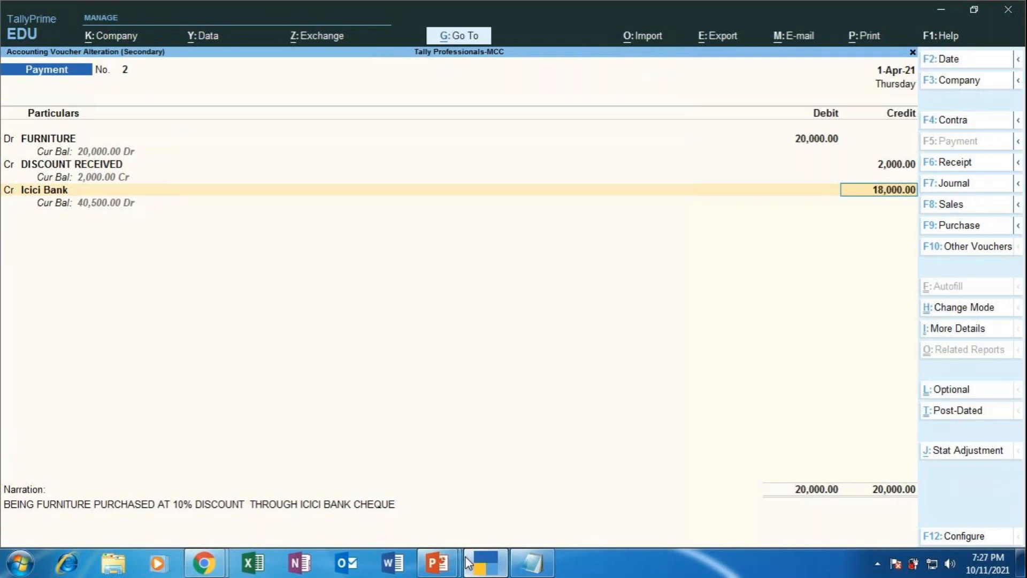
# - Review the Icici Bank cheque allocation and the narration, and accept the FURNITURE payment voucher
pyautogui.press('Return')
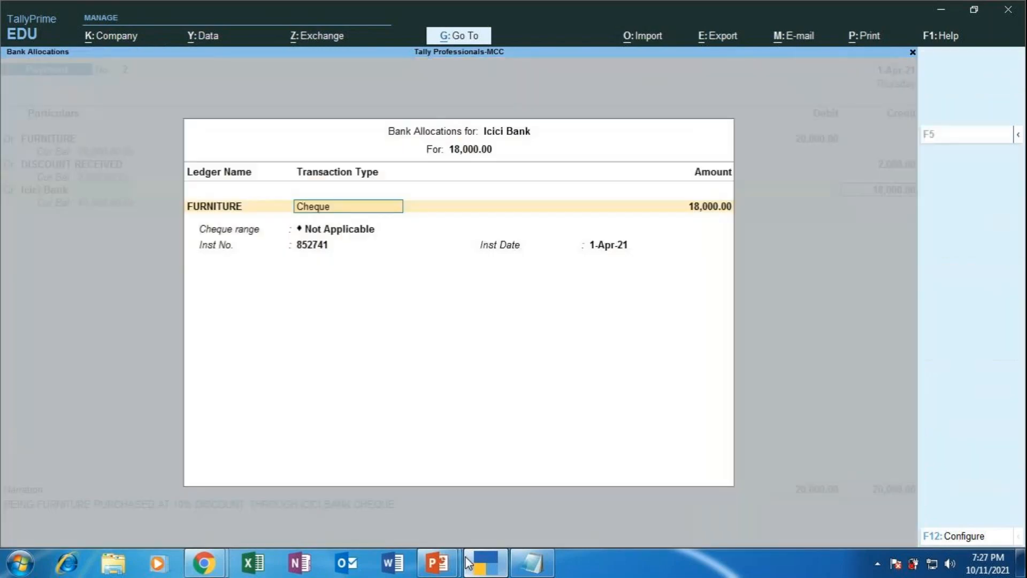
pyautogui.press('Return')
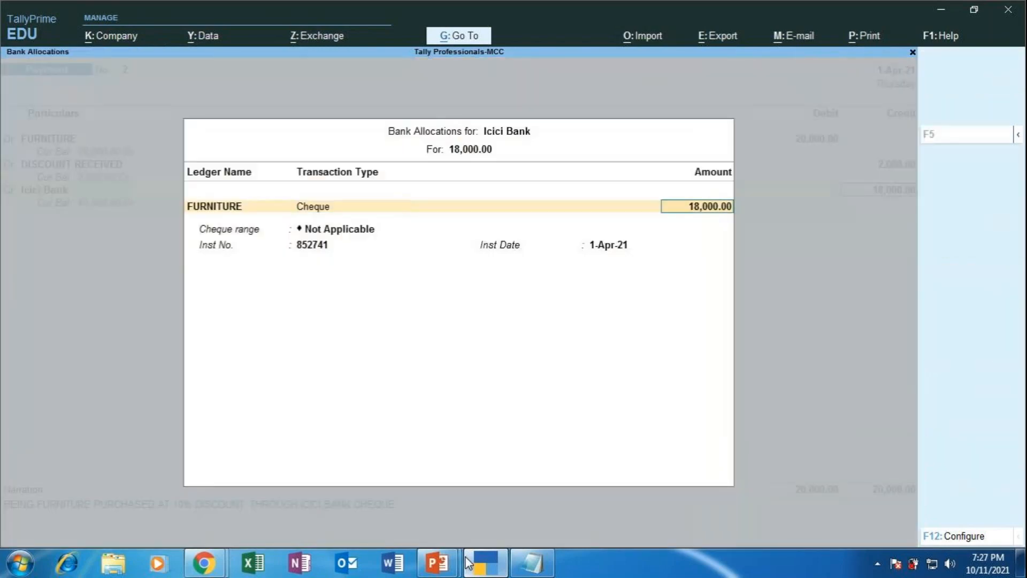
pyautogui.press('Return')
pyautogui.press('Return')
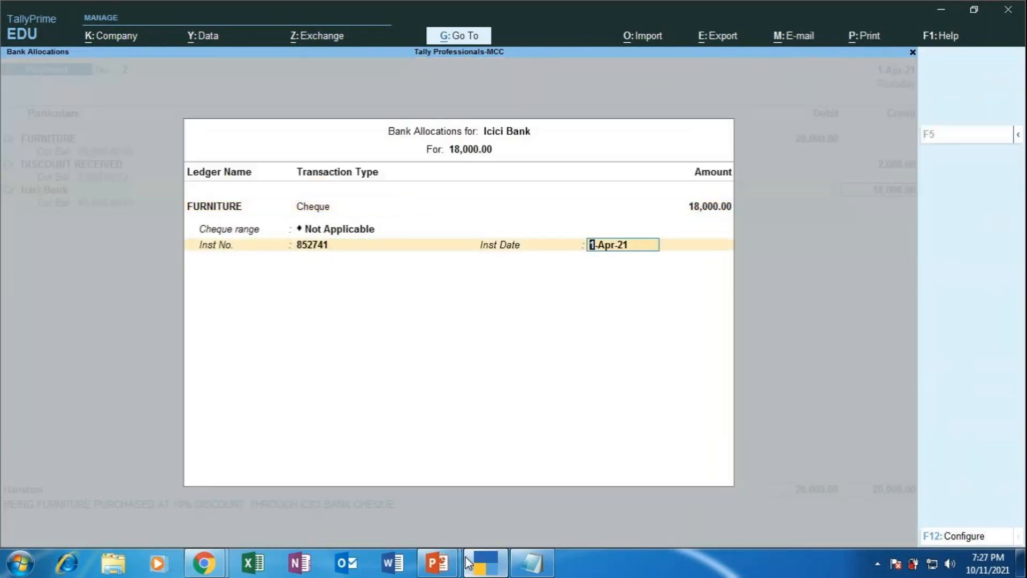
pyautogui.press('Return')
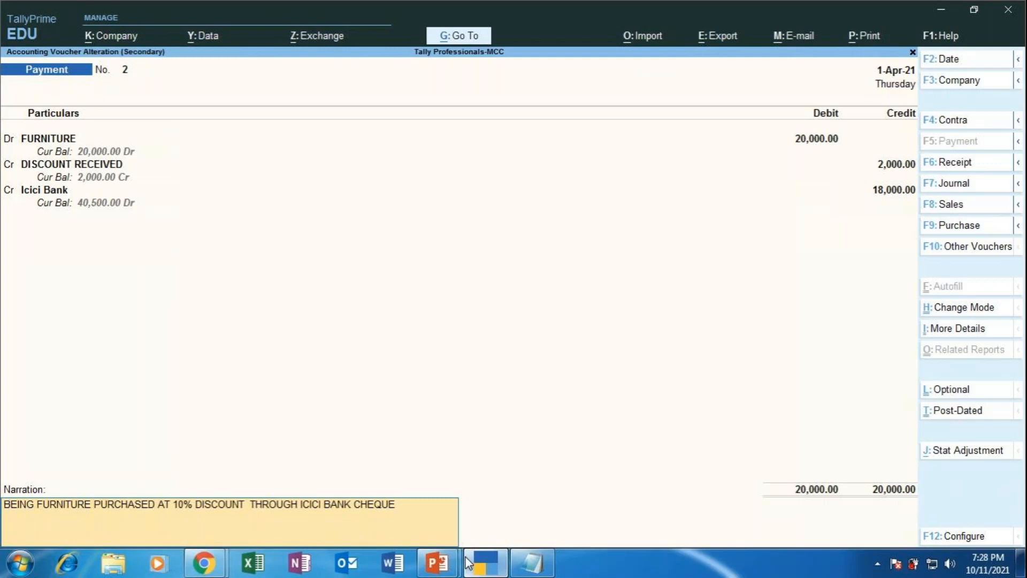
pyautogui.press('Return')
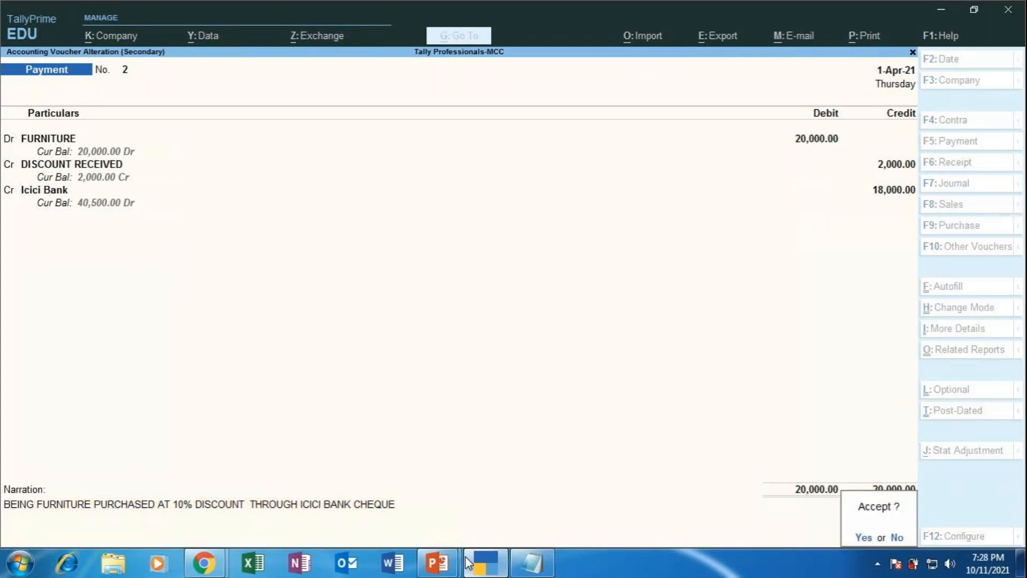
pyautogui.press('y')
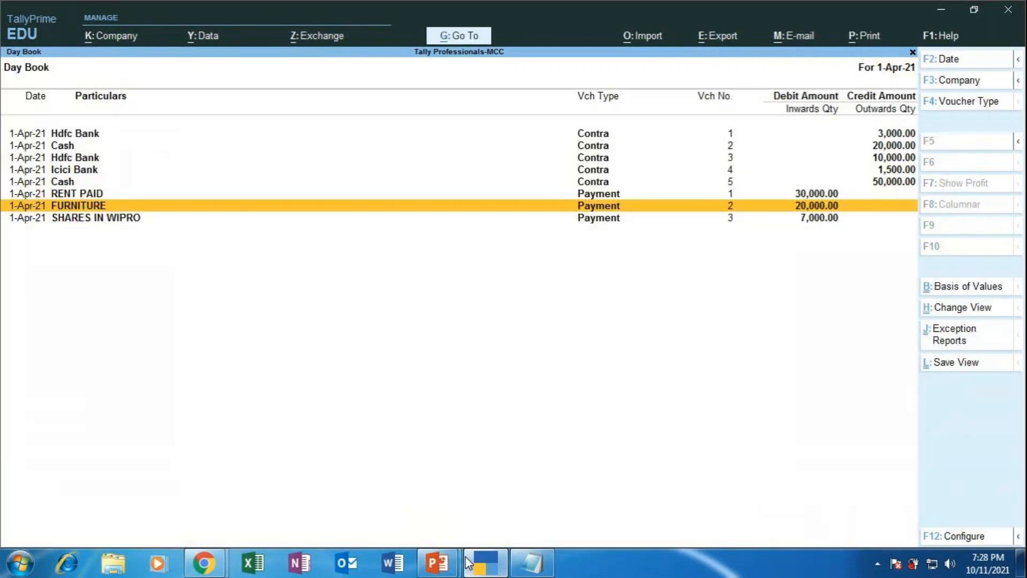
# - Open the Cash contra voucher no. 5 from the Day Book
pyautogui.press('Up')
pyautogui.press('Up')
pyautogui.press('Up')
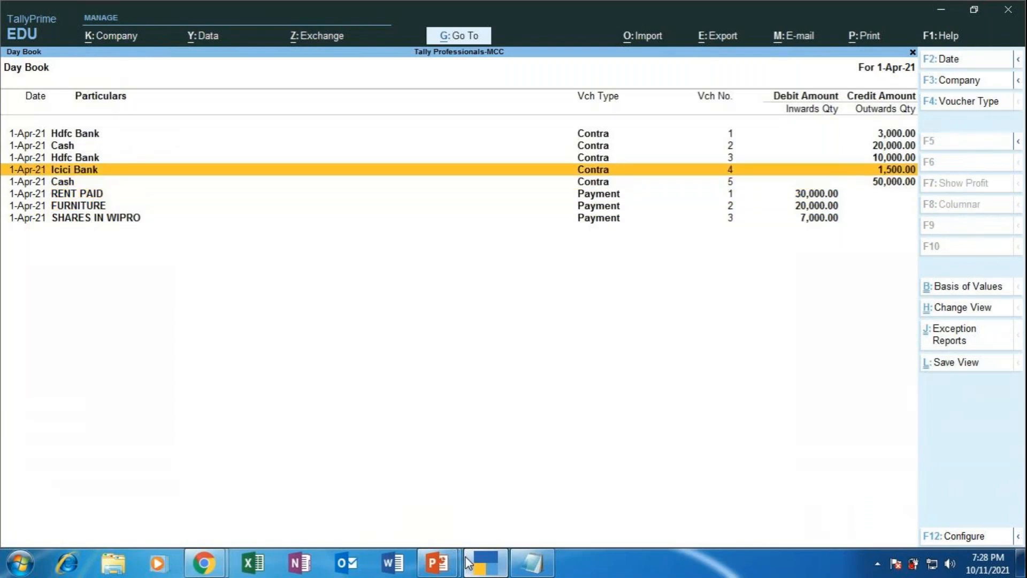
pyautogui.press('Down')
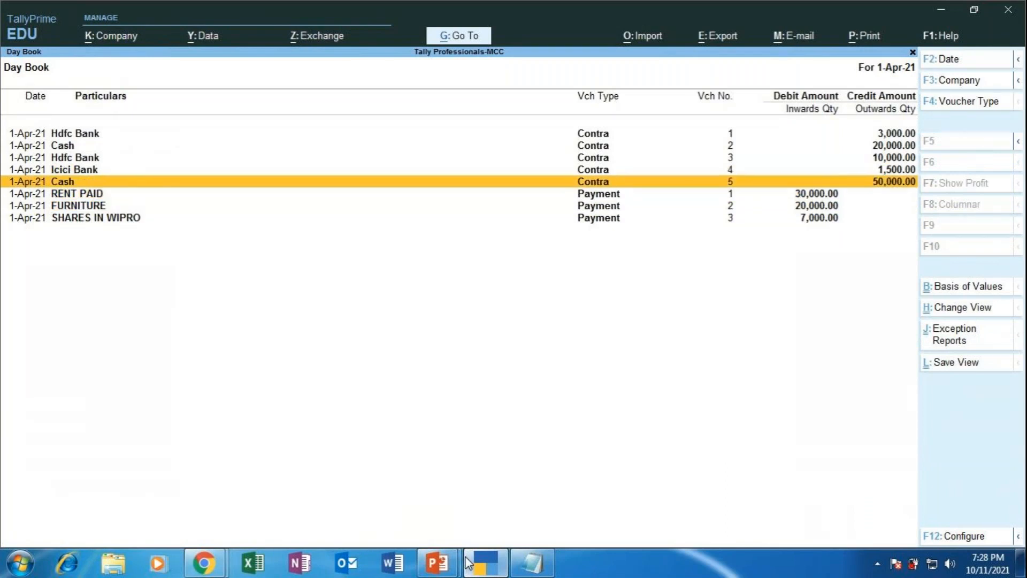
pyautogui.press('Return')
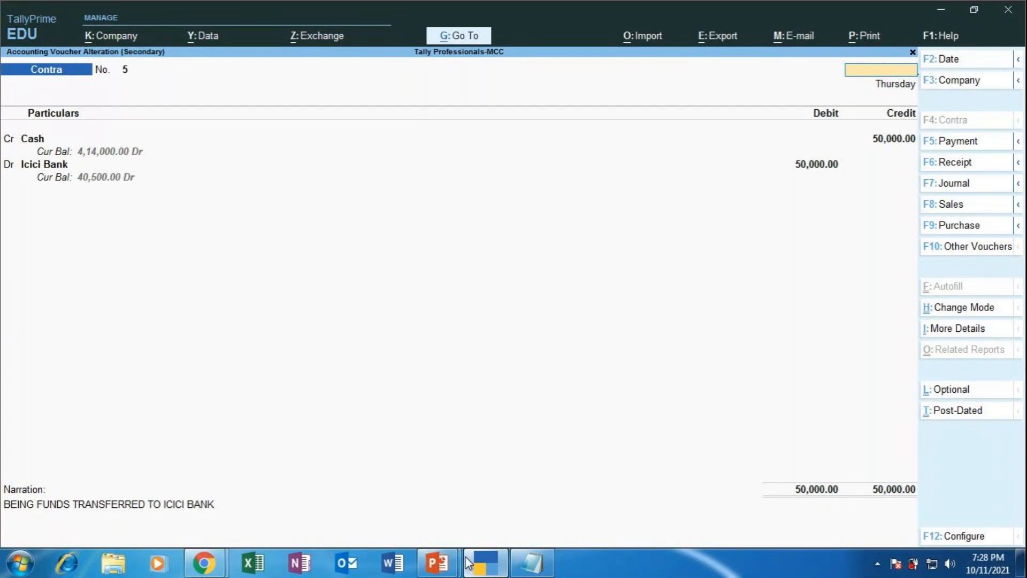
# - Close the contra voucher, the Day Book and the blank payment voucher to return to the Gateway of Tally
pyautogui.press('Escape')
pyautogui.press('y')
pyautogui.press('Escape')
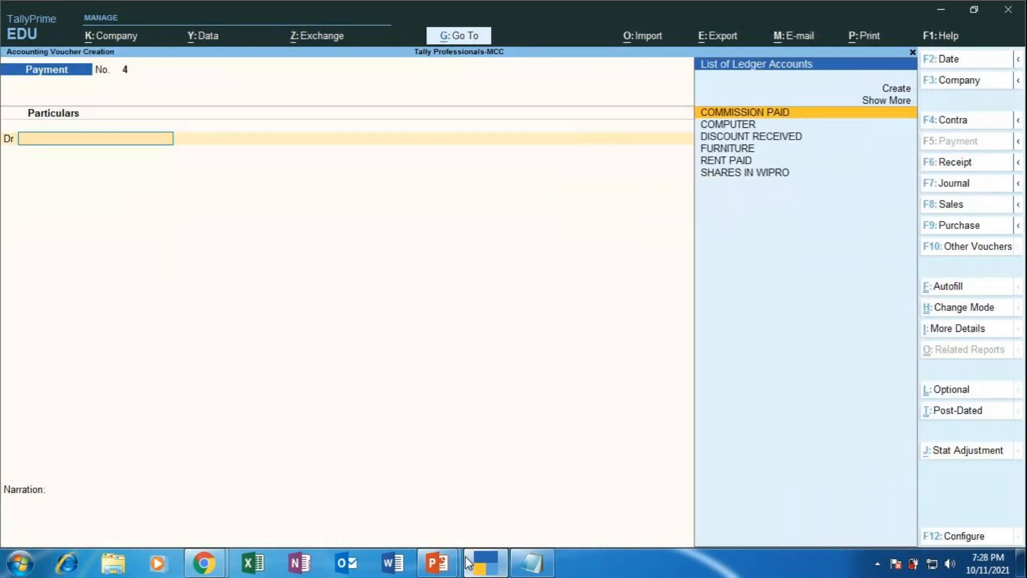
pyautogui.press('Escape')
pyautogui.press('y')
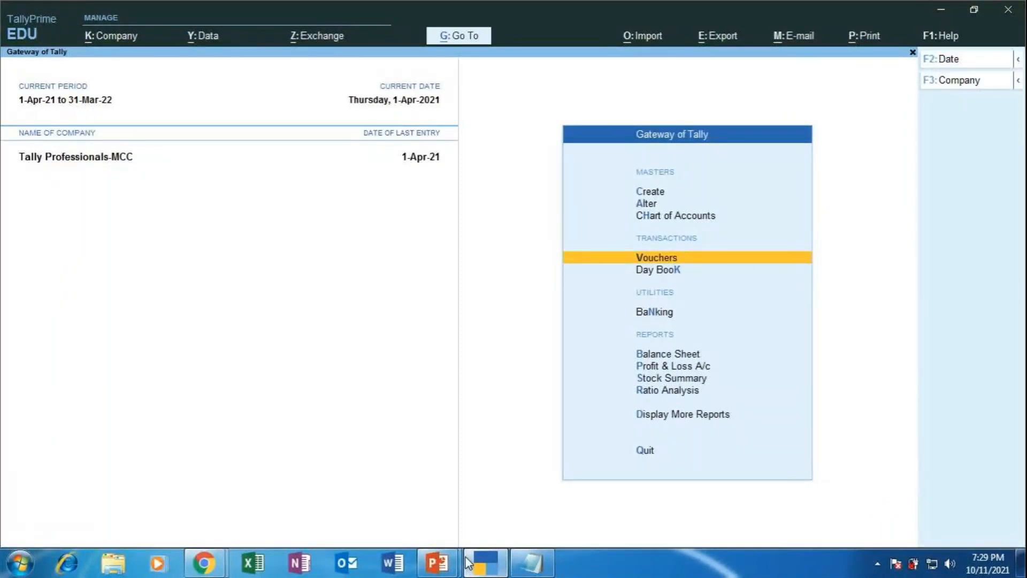
# - Open the Day Book from the Gateway of Tally and open the FURNITURE payment voucher
pyautogui.press('Down')
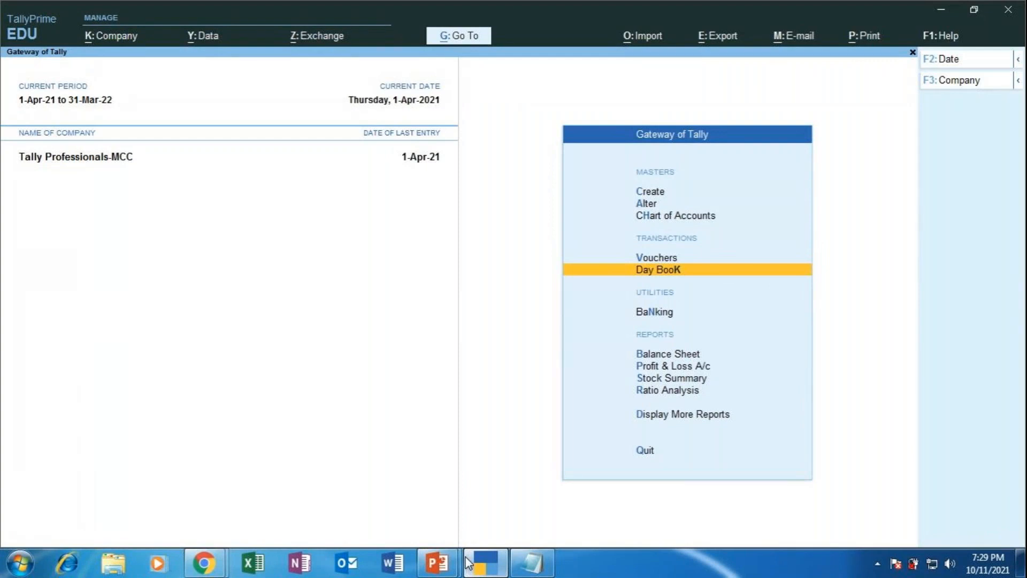
pyautogui.press('Return')
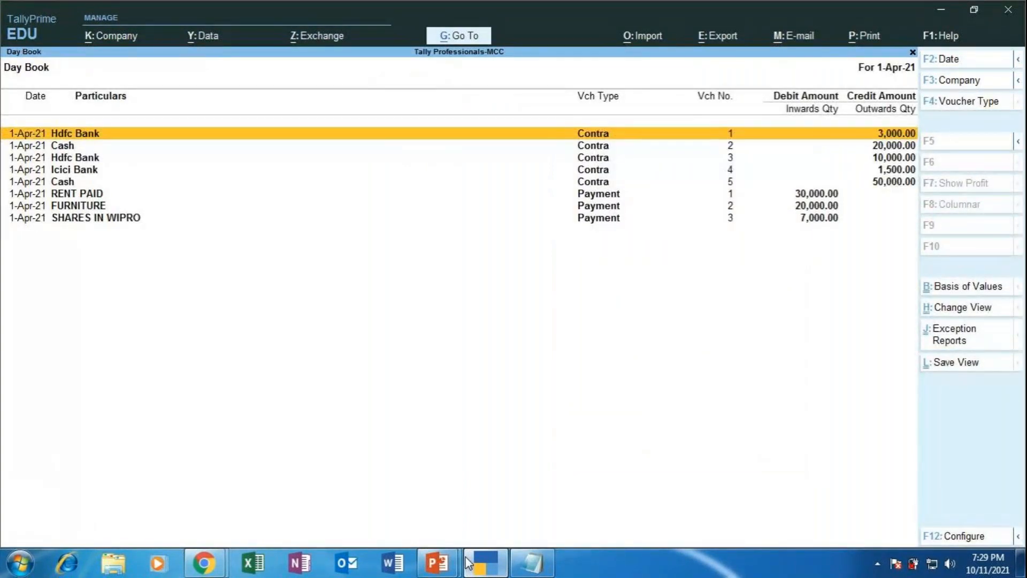
pyautogui.press('Down')
pyautogui.press('Down')
pyautogui.press('Down')
pyautogui.press('Down')
pyautogui.press('Down')
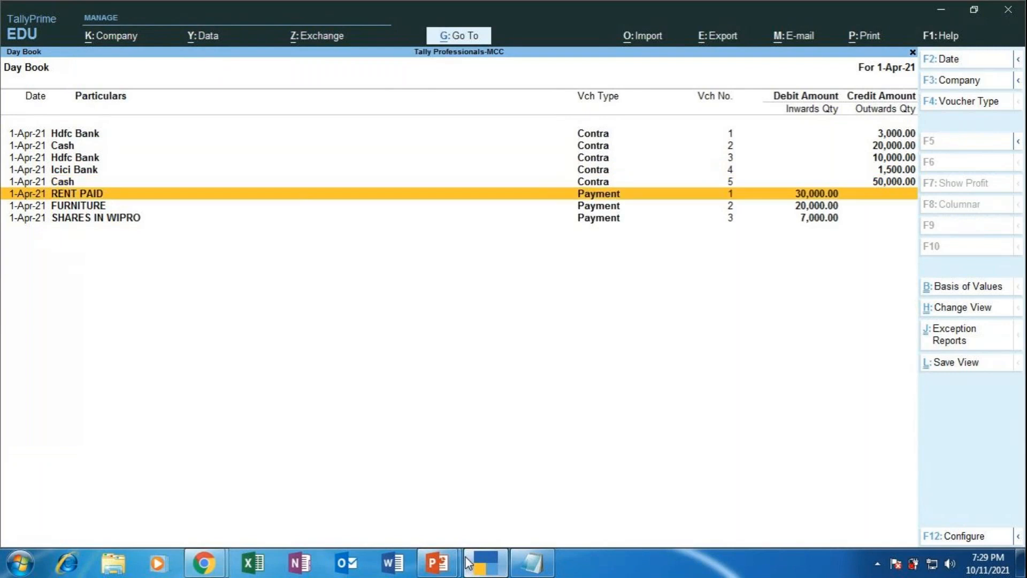
pyautogui.press('Down')
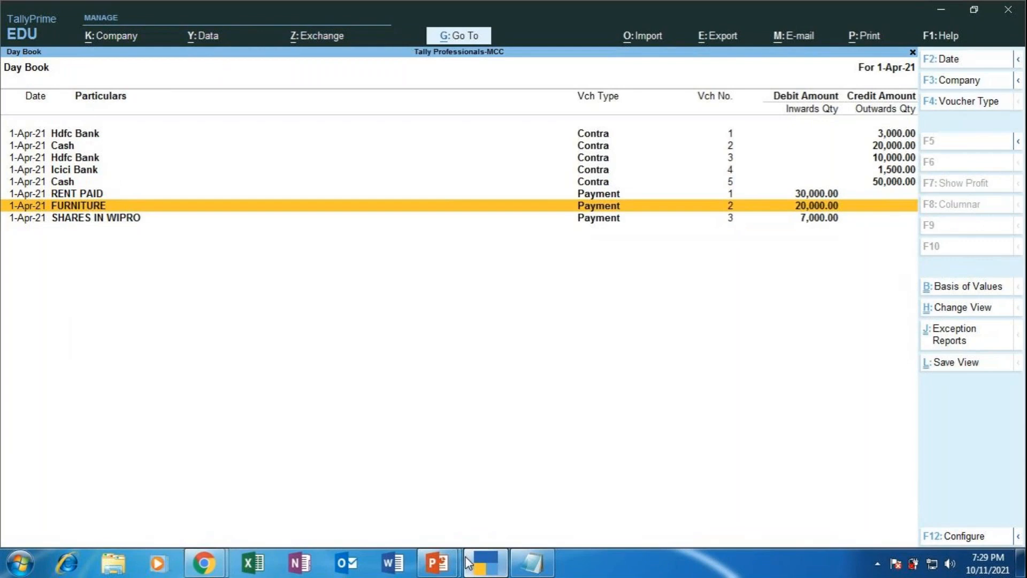
pyautogui.press('Return')
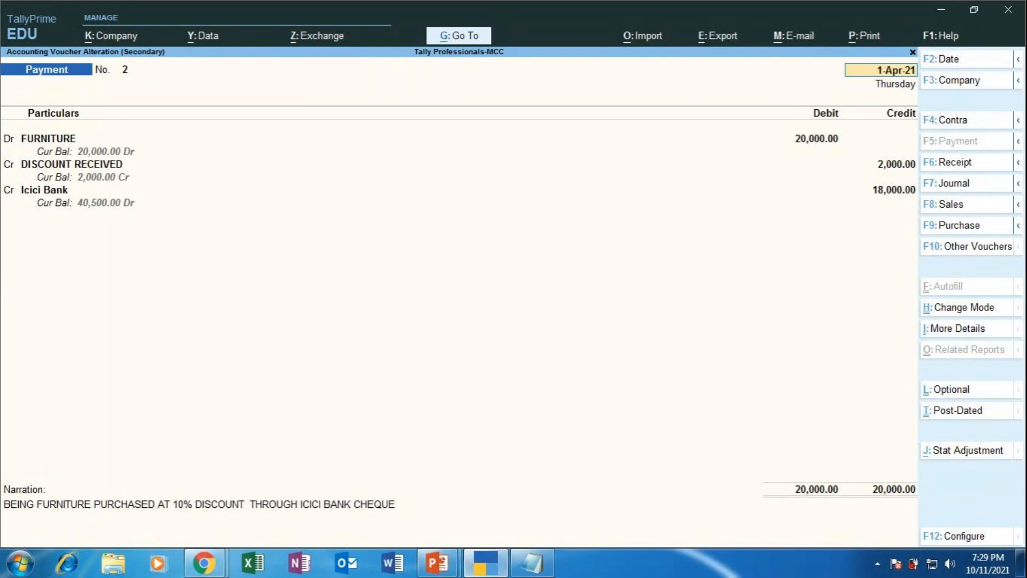
# - Switch to GoToMeeting in Chrome, reveal the private chat messages, read them and close the chat
pyautogui.moveTo(187, 564)
pyautogui.click(153, 495)
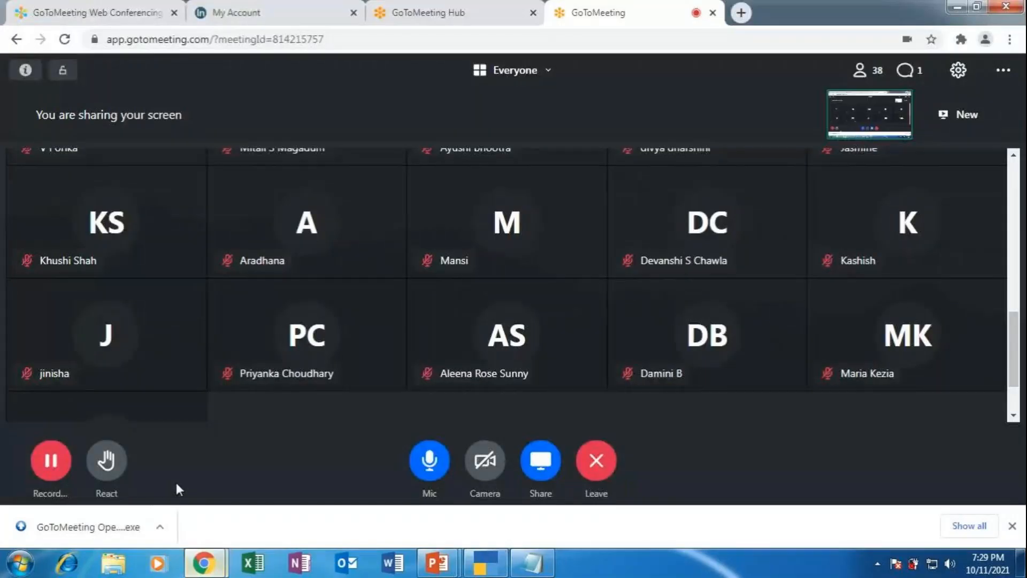
pyautogui.click(911, 70)
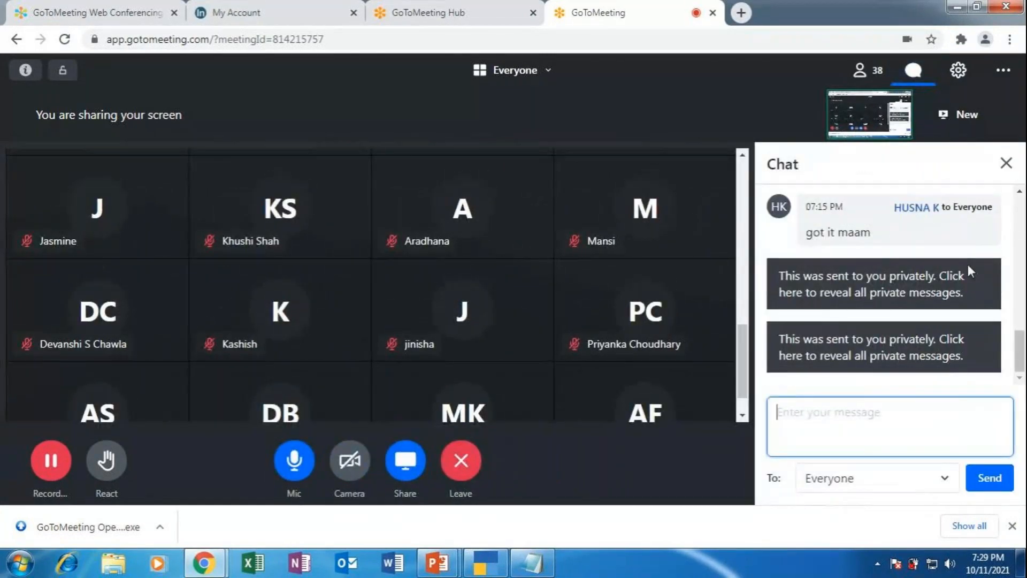
pyautogui.click(909, 341)
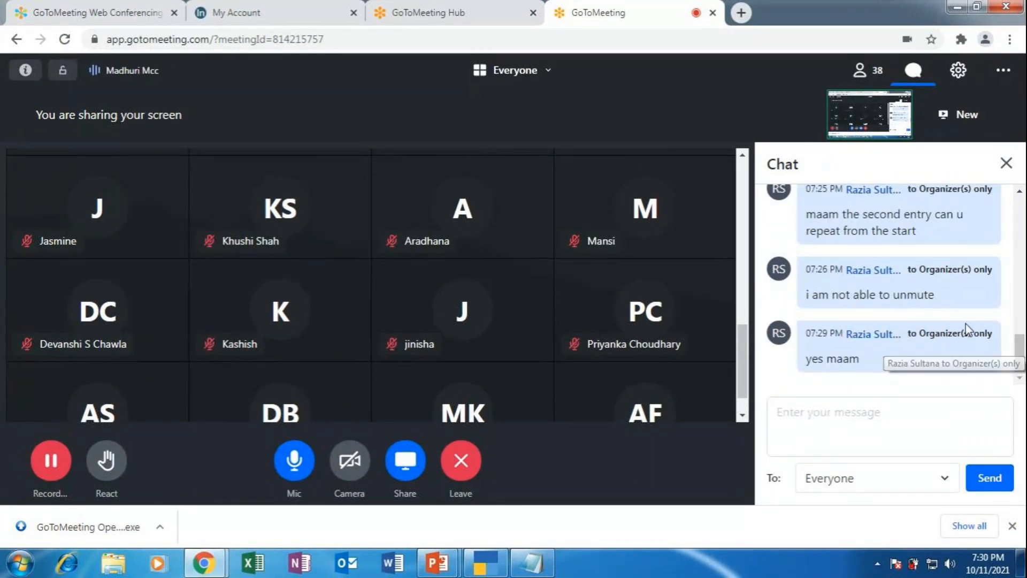
pyautogui.scroll(3, 967, 323)
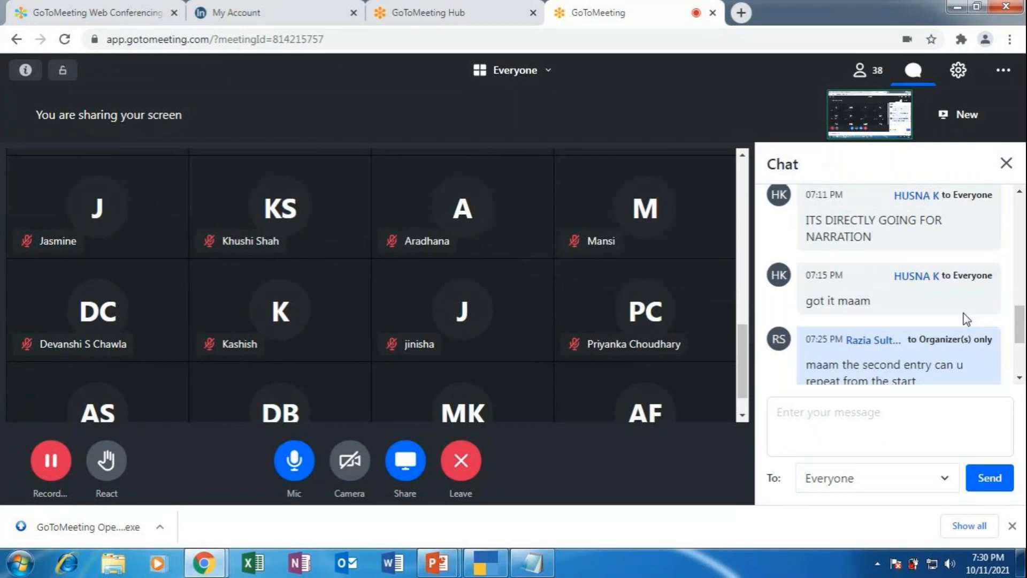
pyautogui.click(1010, 171)
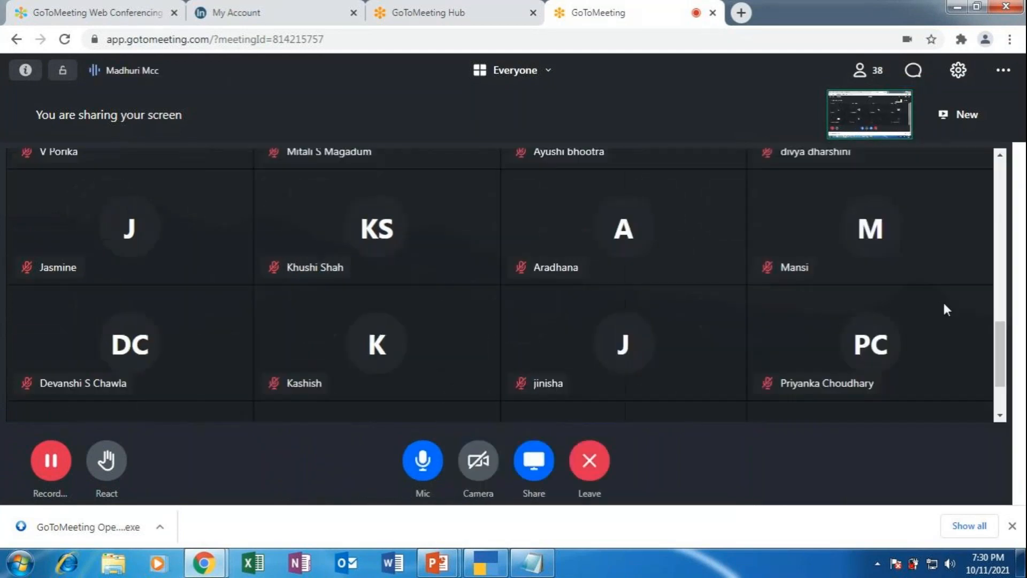